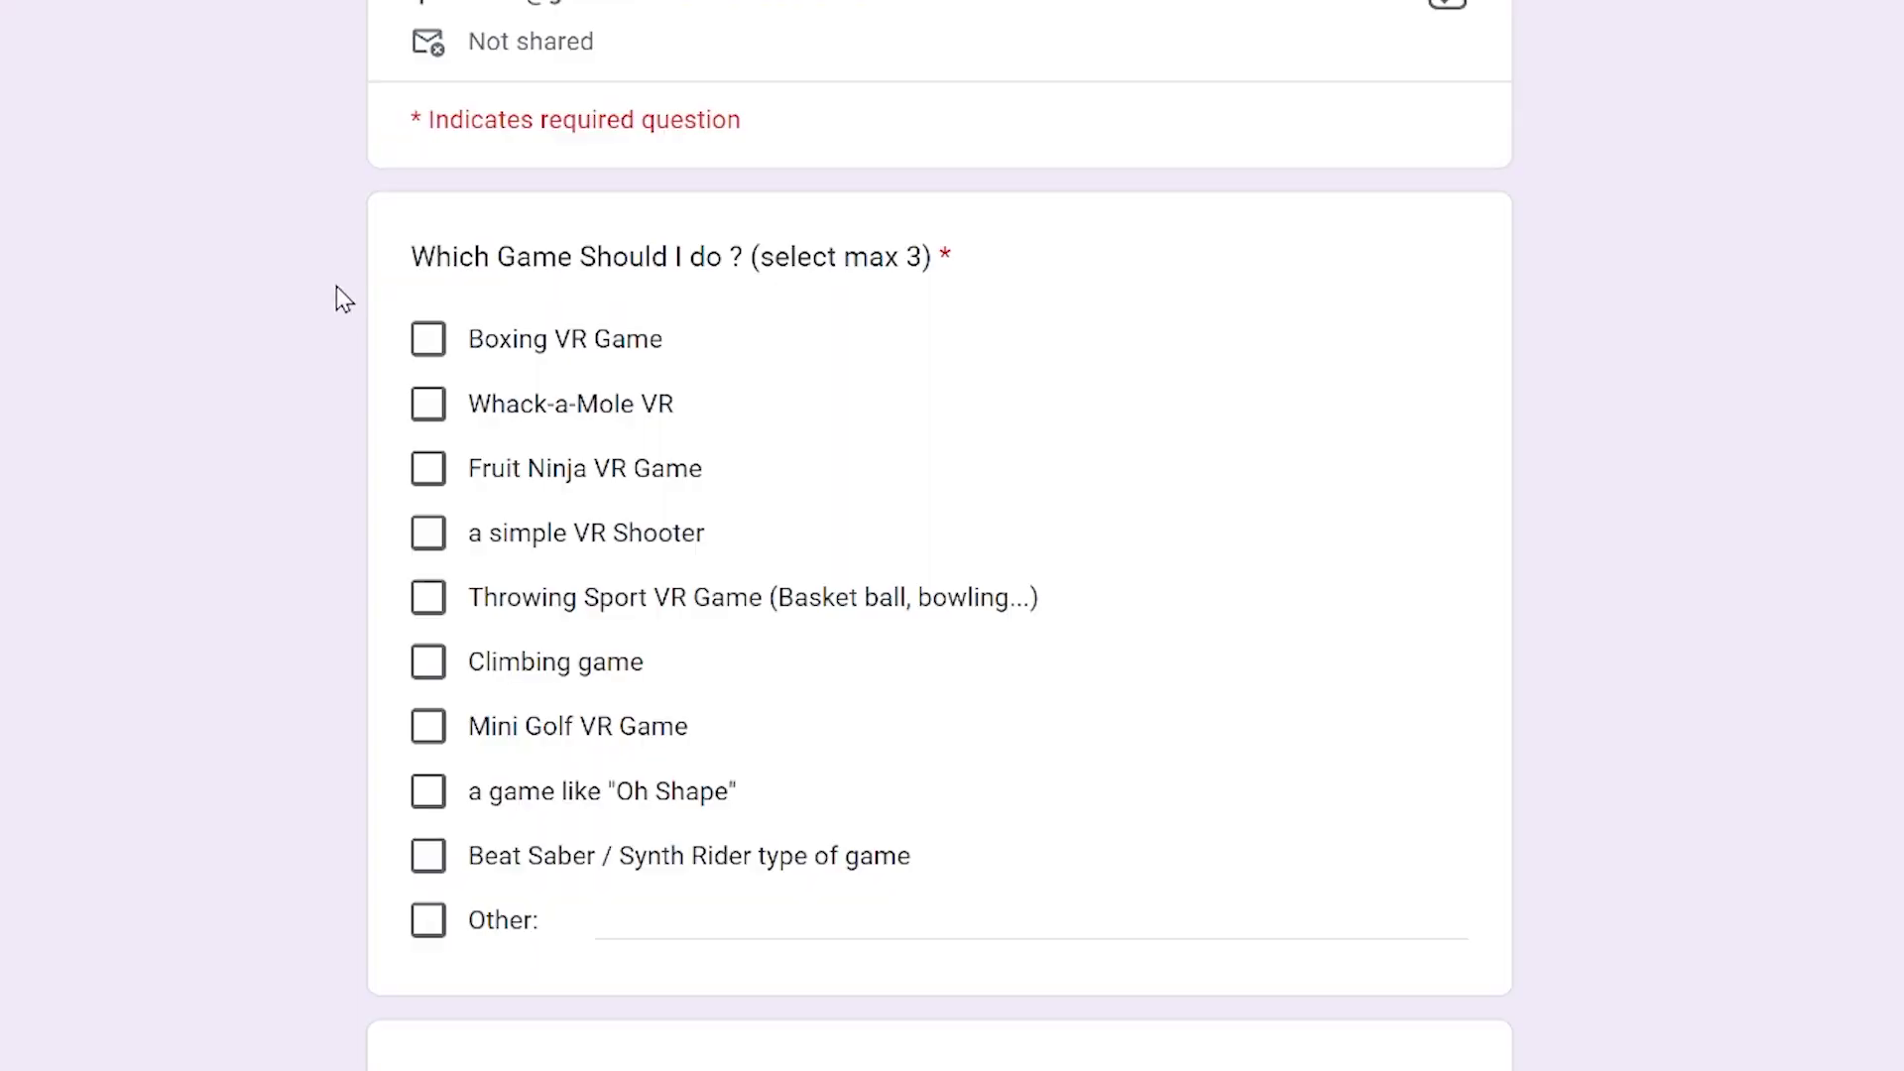
Drag across the view, then orbit the Scene view around the VR hand
left_click_drag(412, 257, 550, 257)
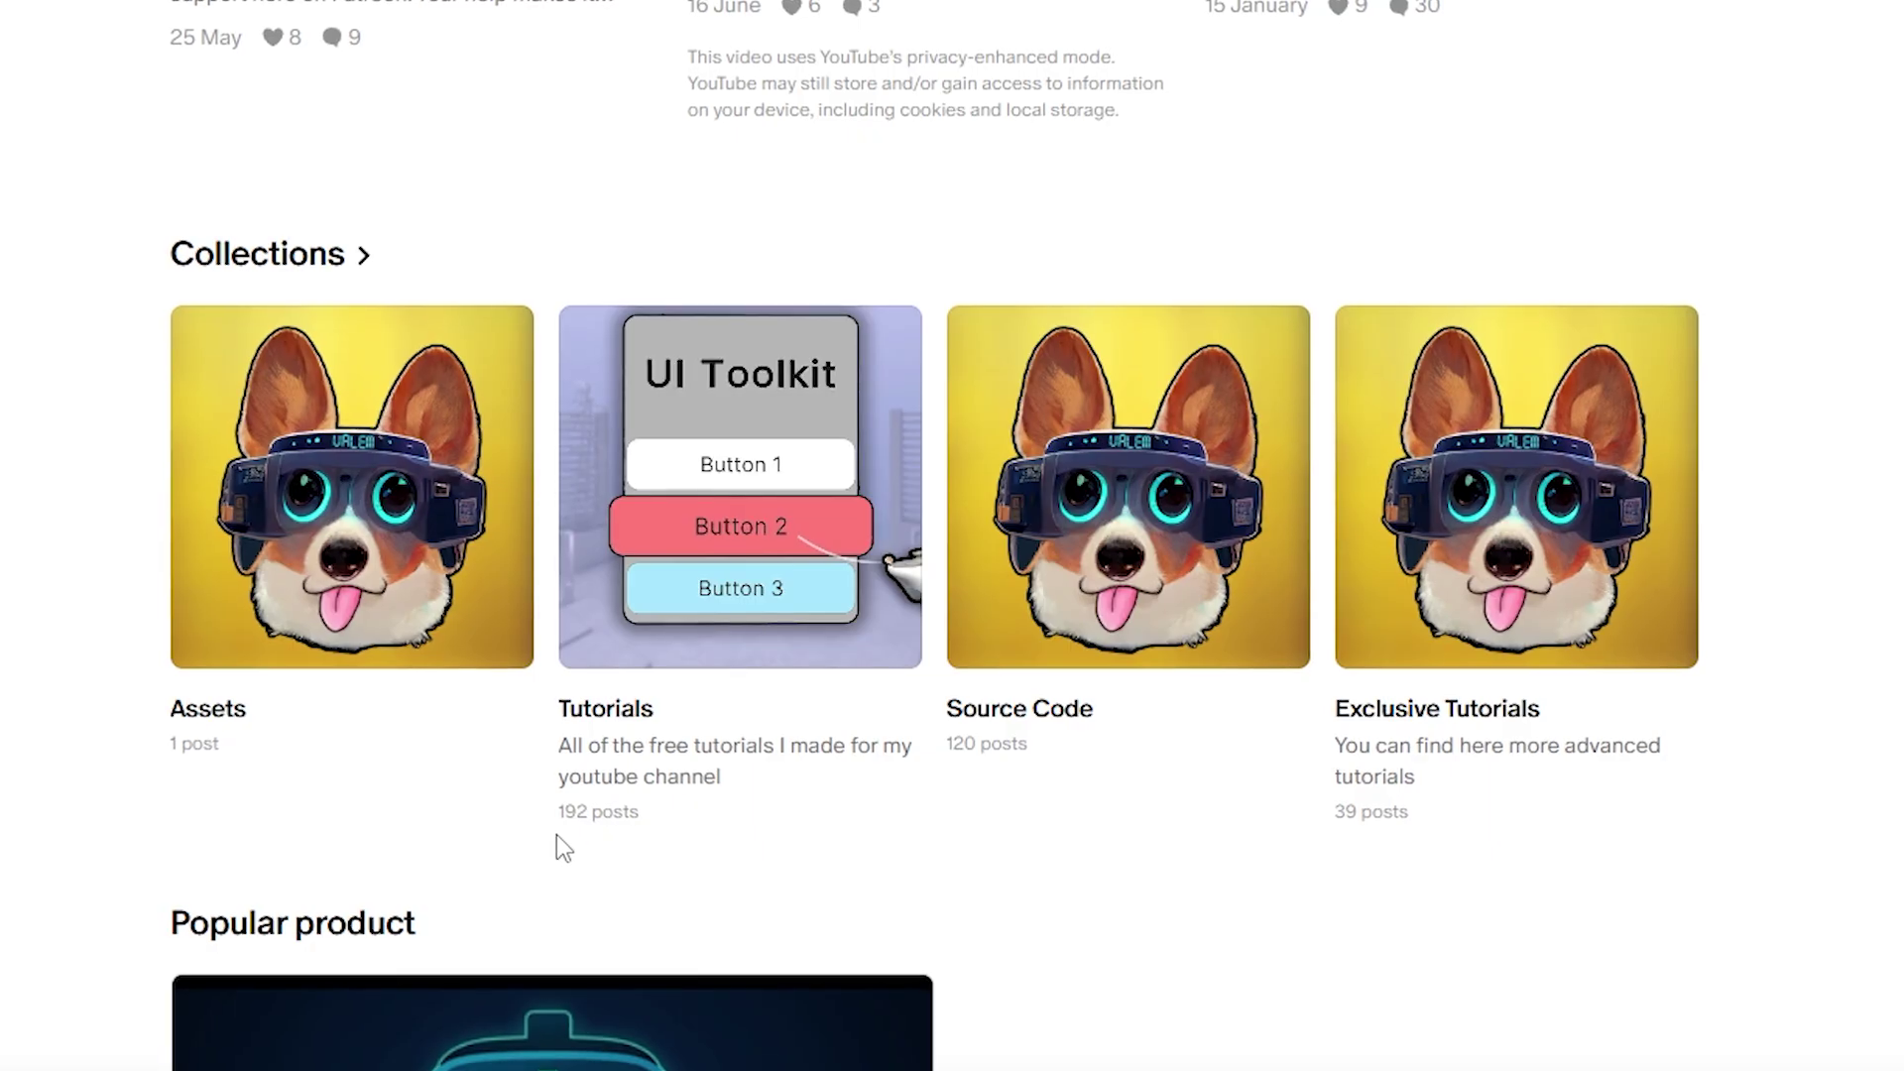
left_click_drag(556, 835, 723, 833)
left_click_drag(947, 746, 1029, 745)
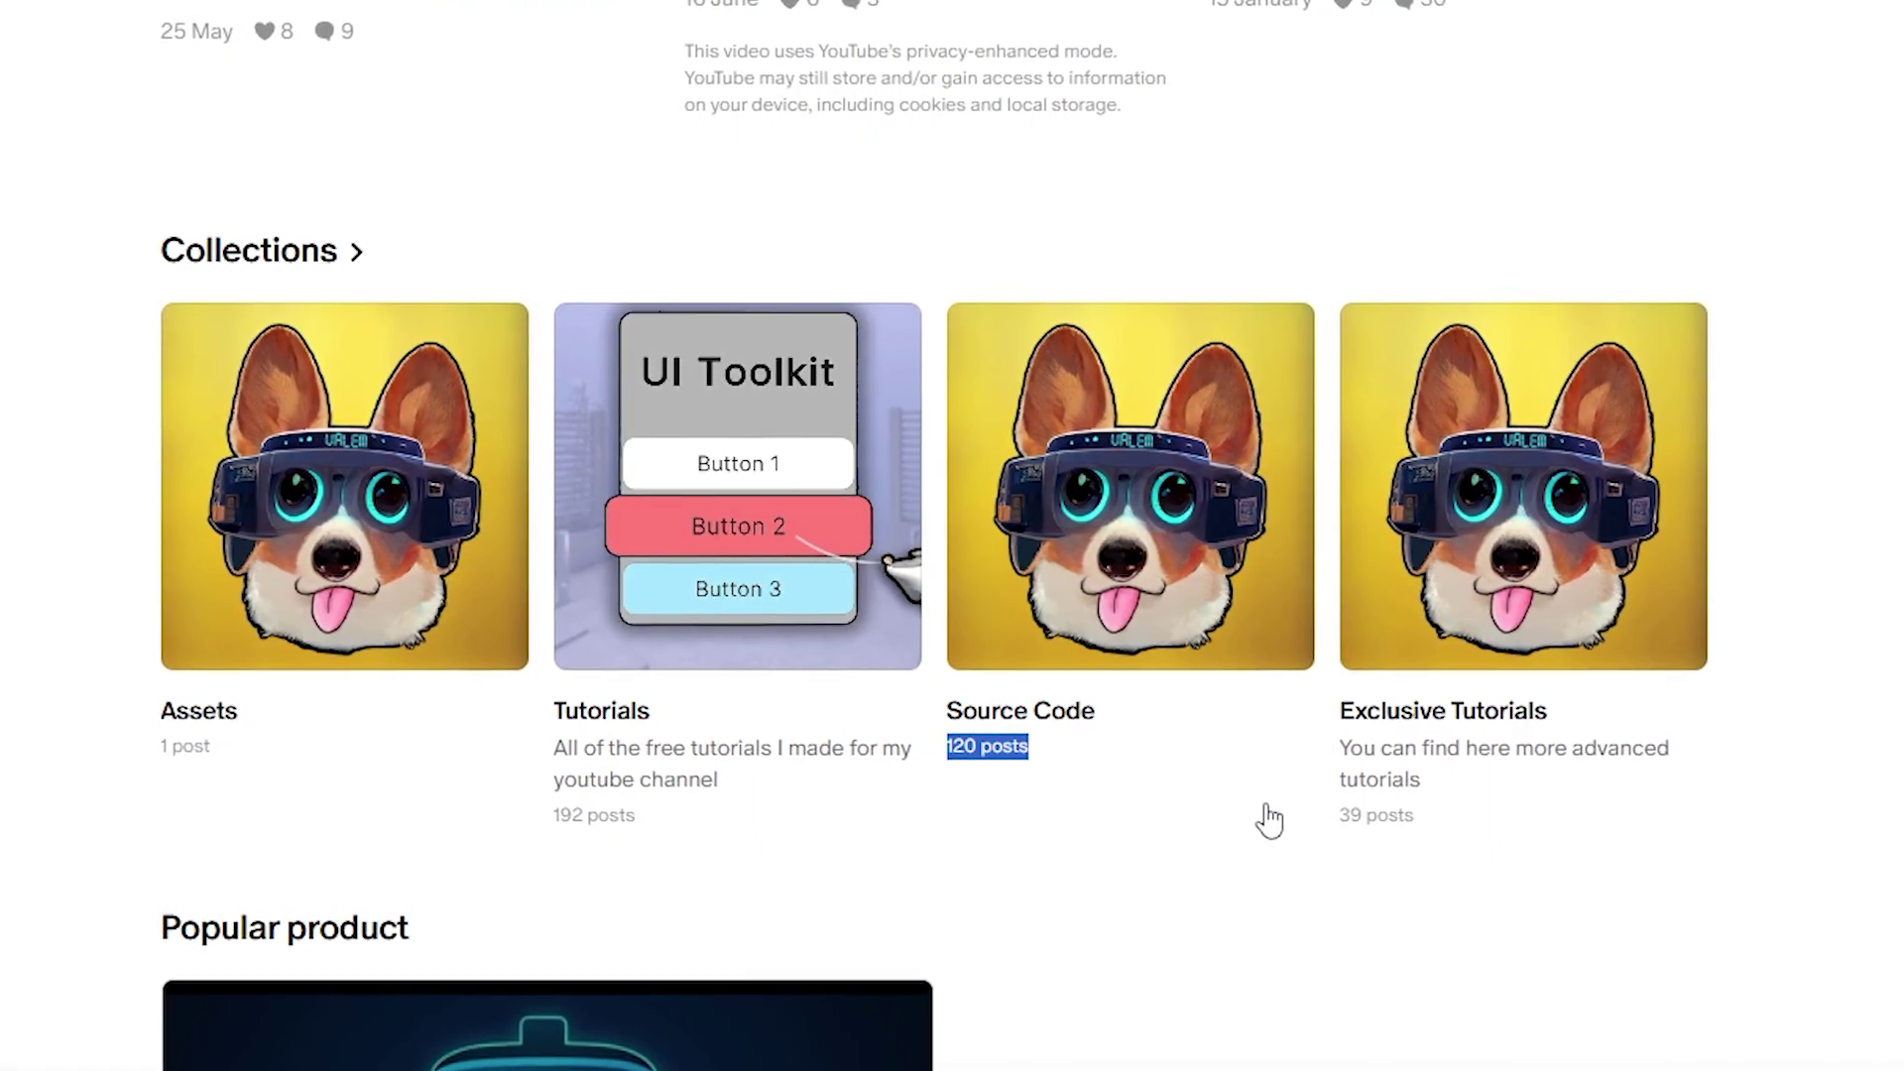
left_click_drag(1337, 815, 1432, 820)
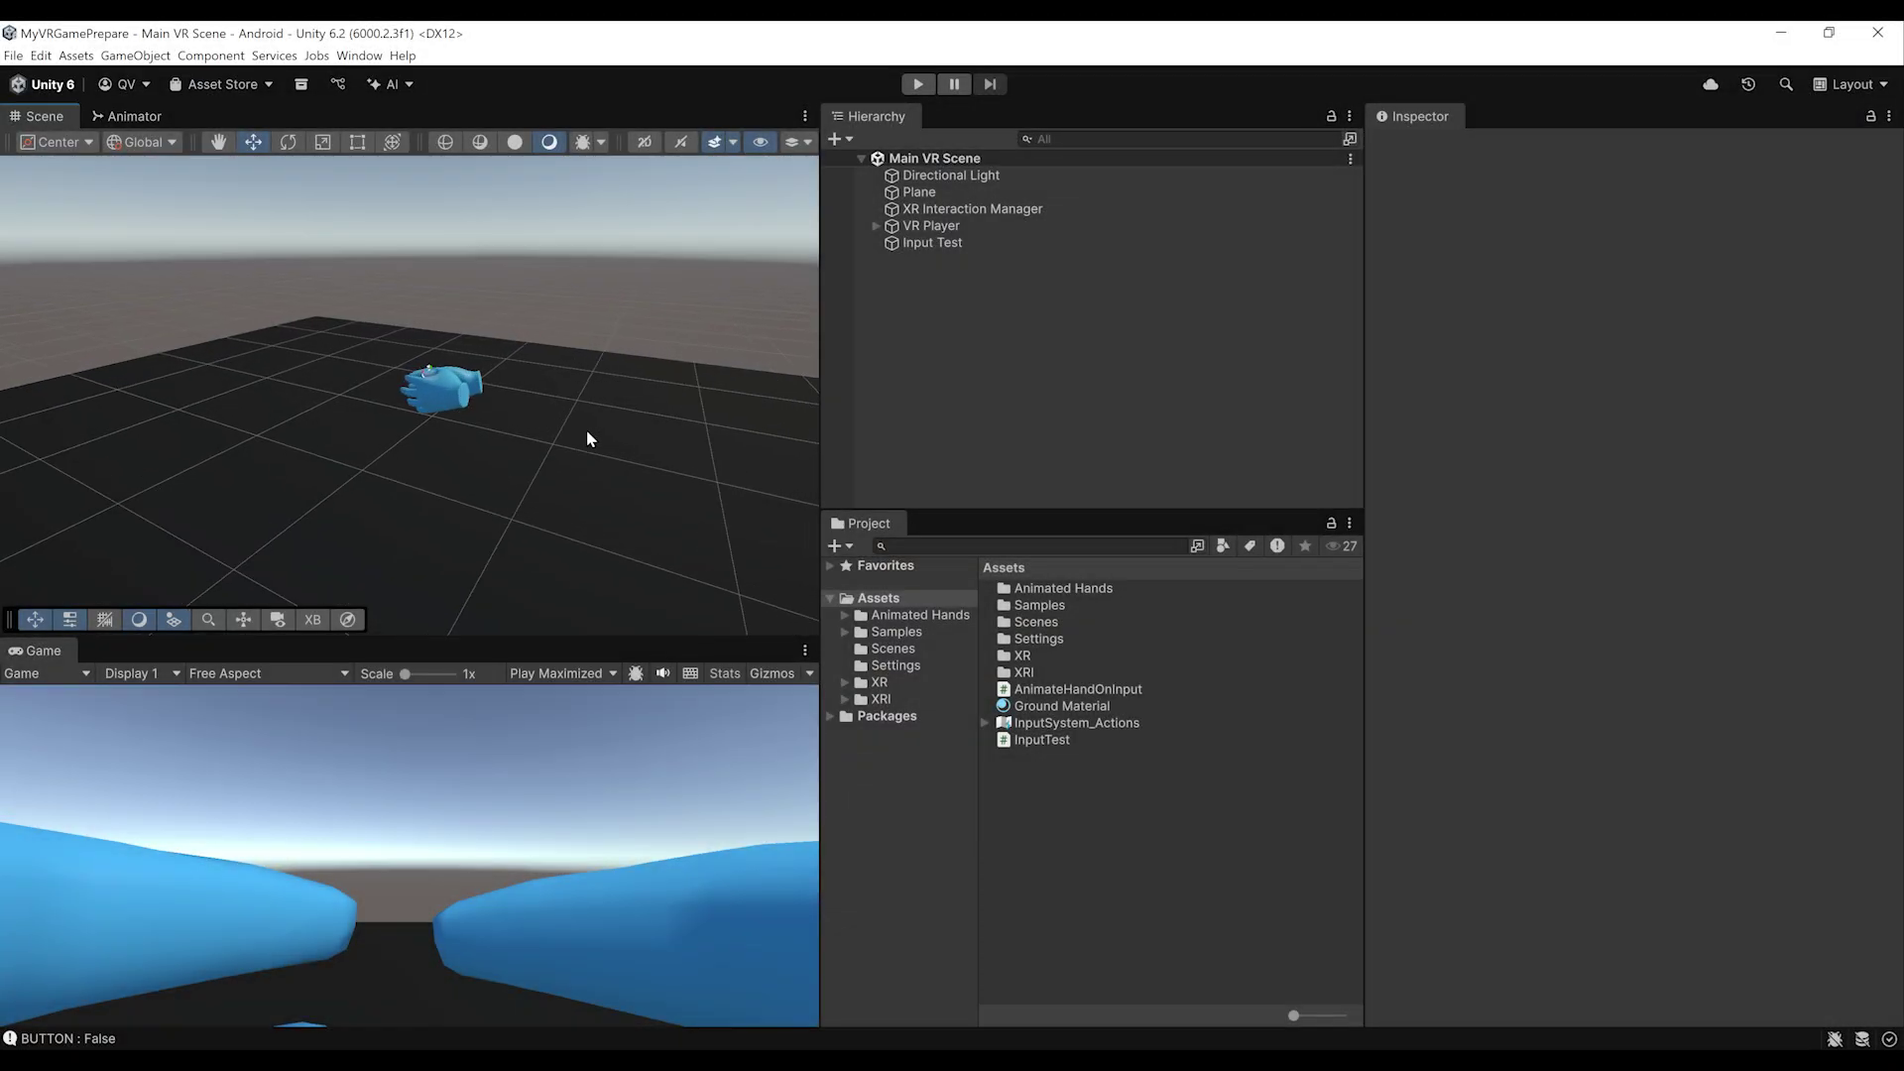
right_click_drag(586, 434, 527, 440)
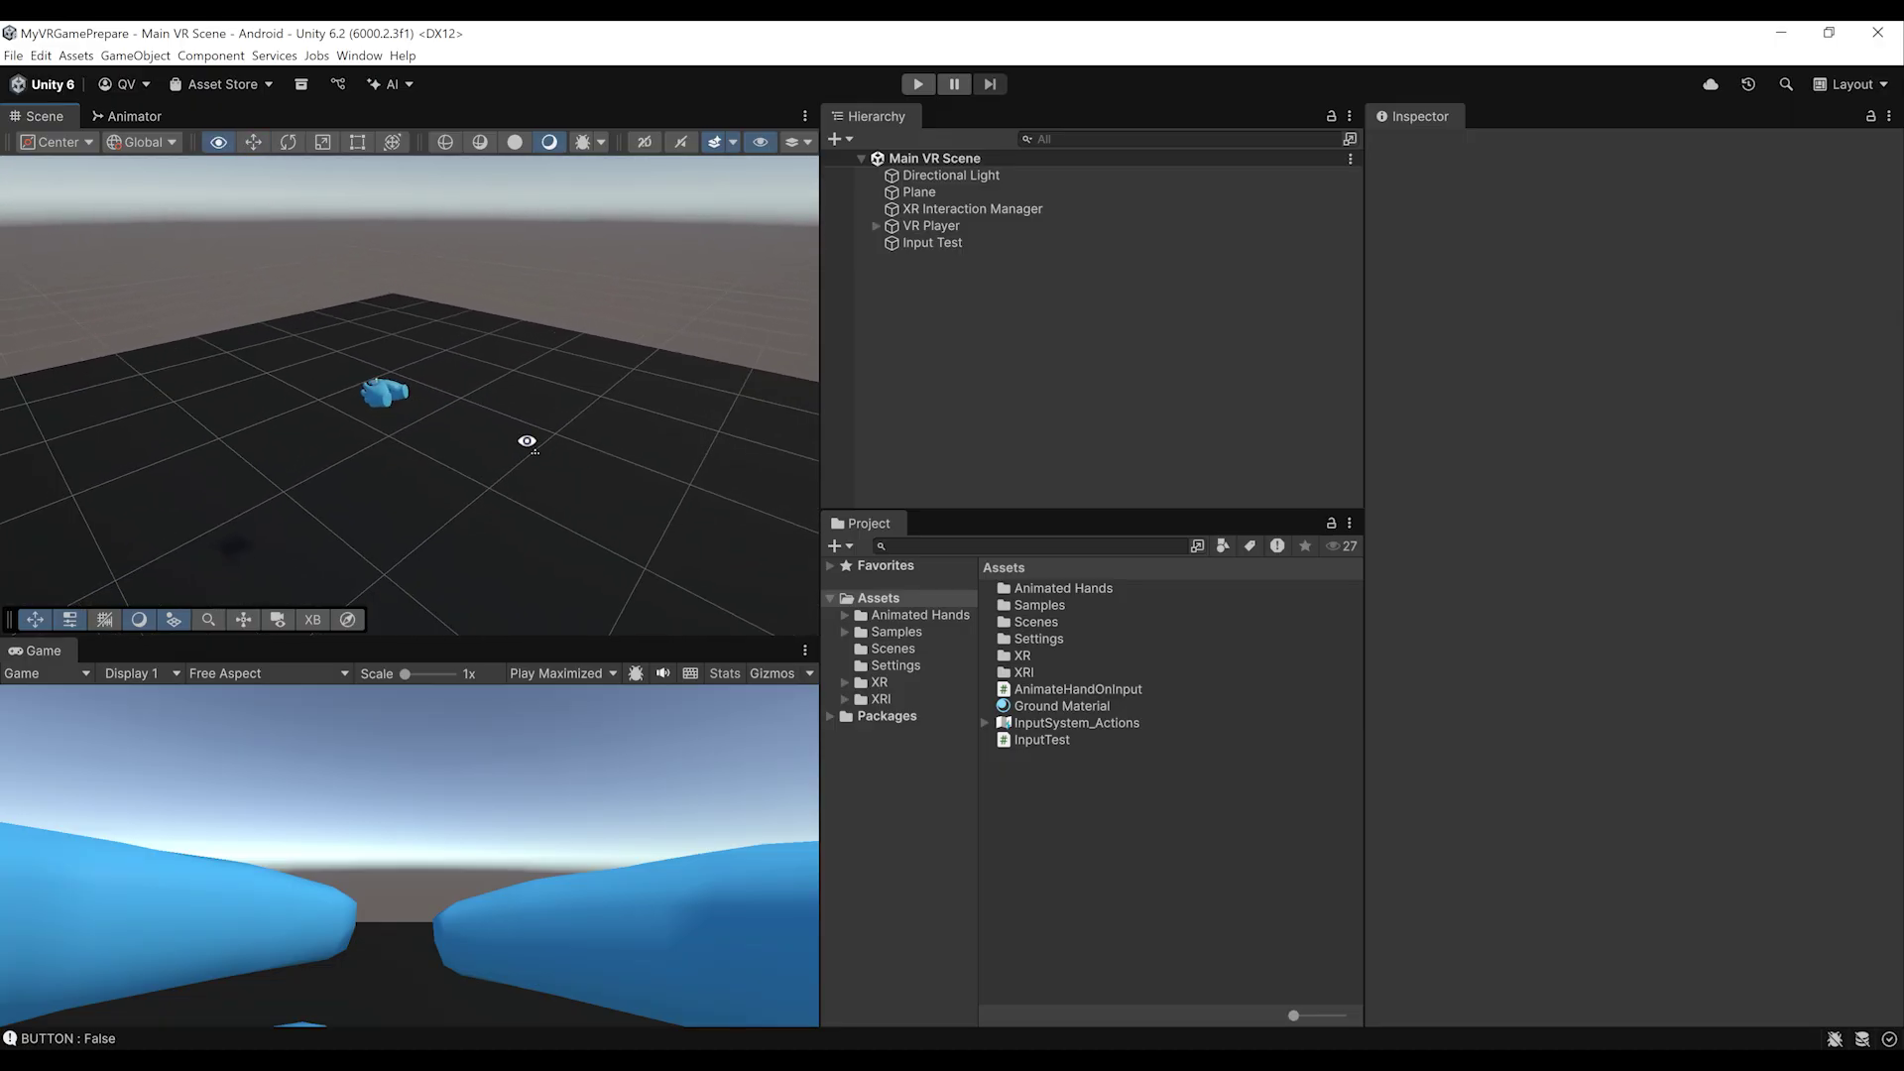
right_click_drag(527, 441, 699, 436)
Add a Character Controller component to VR Player and view the capsule
left_click(935, 230)
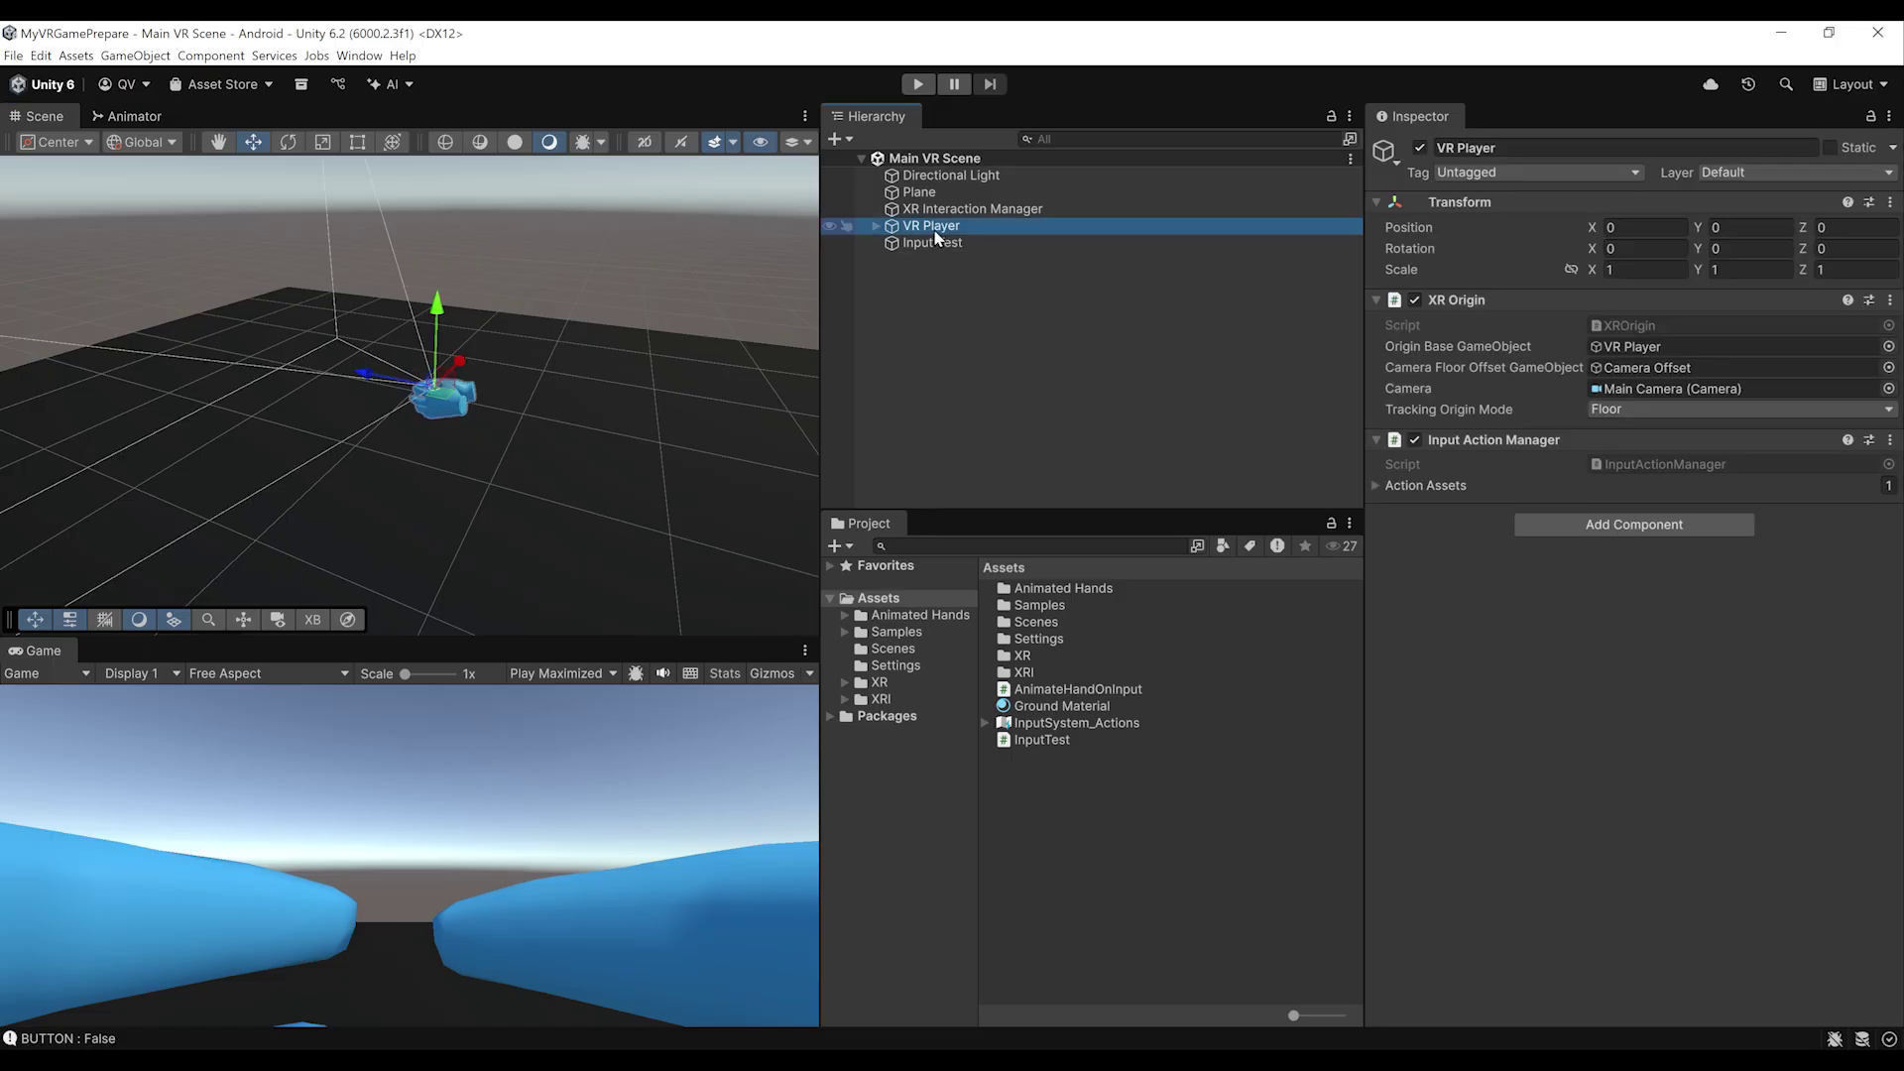
left_click(1595, 525)
type("Character")
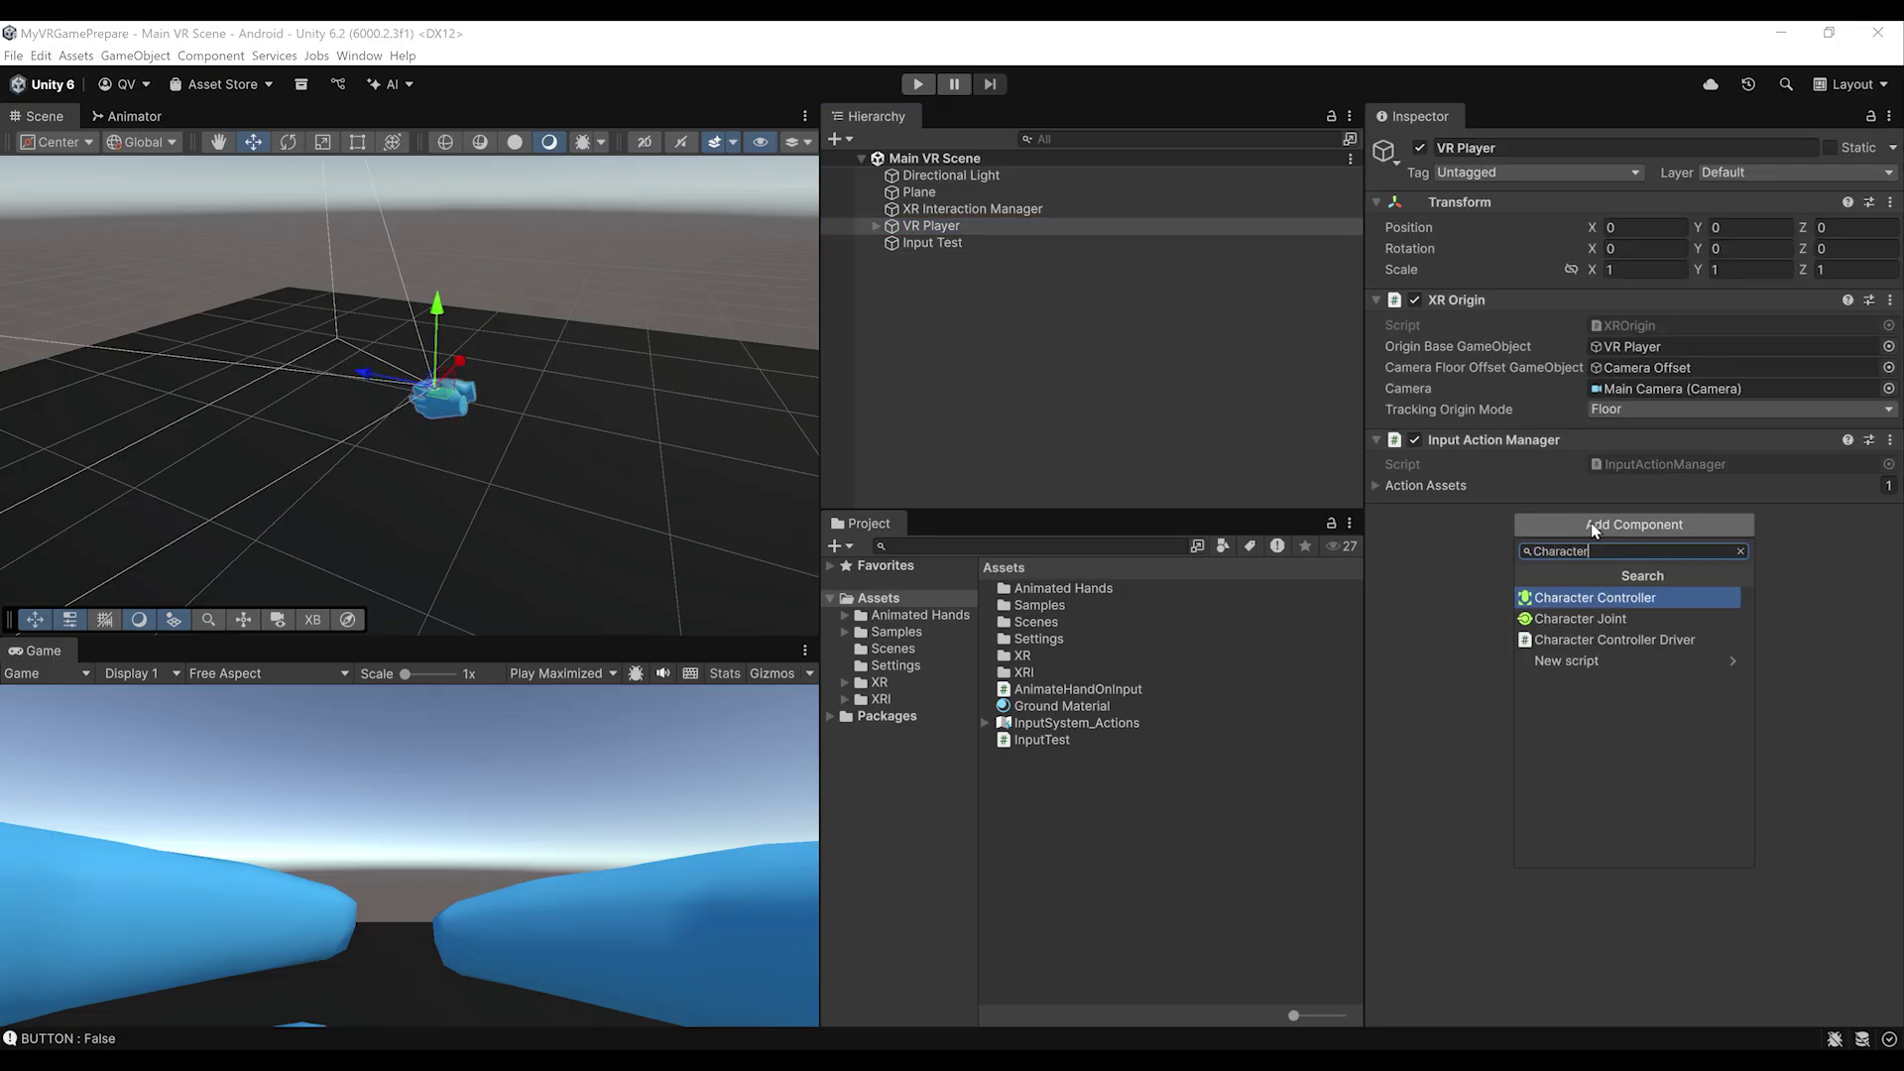
key("Return")
left_click_drag(704, 294, 514, 367, "alt")
left_click_drag(377, 426, 515, 515, "alt")
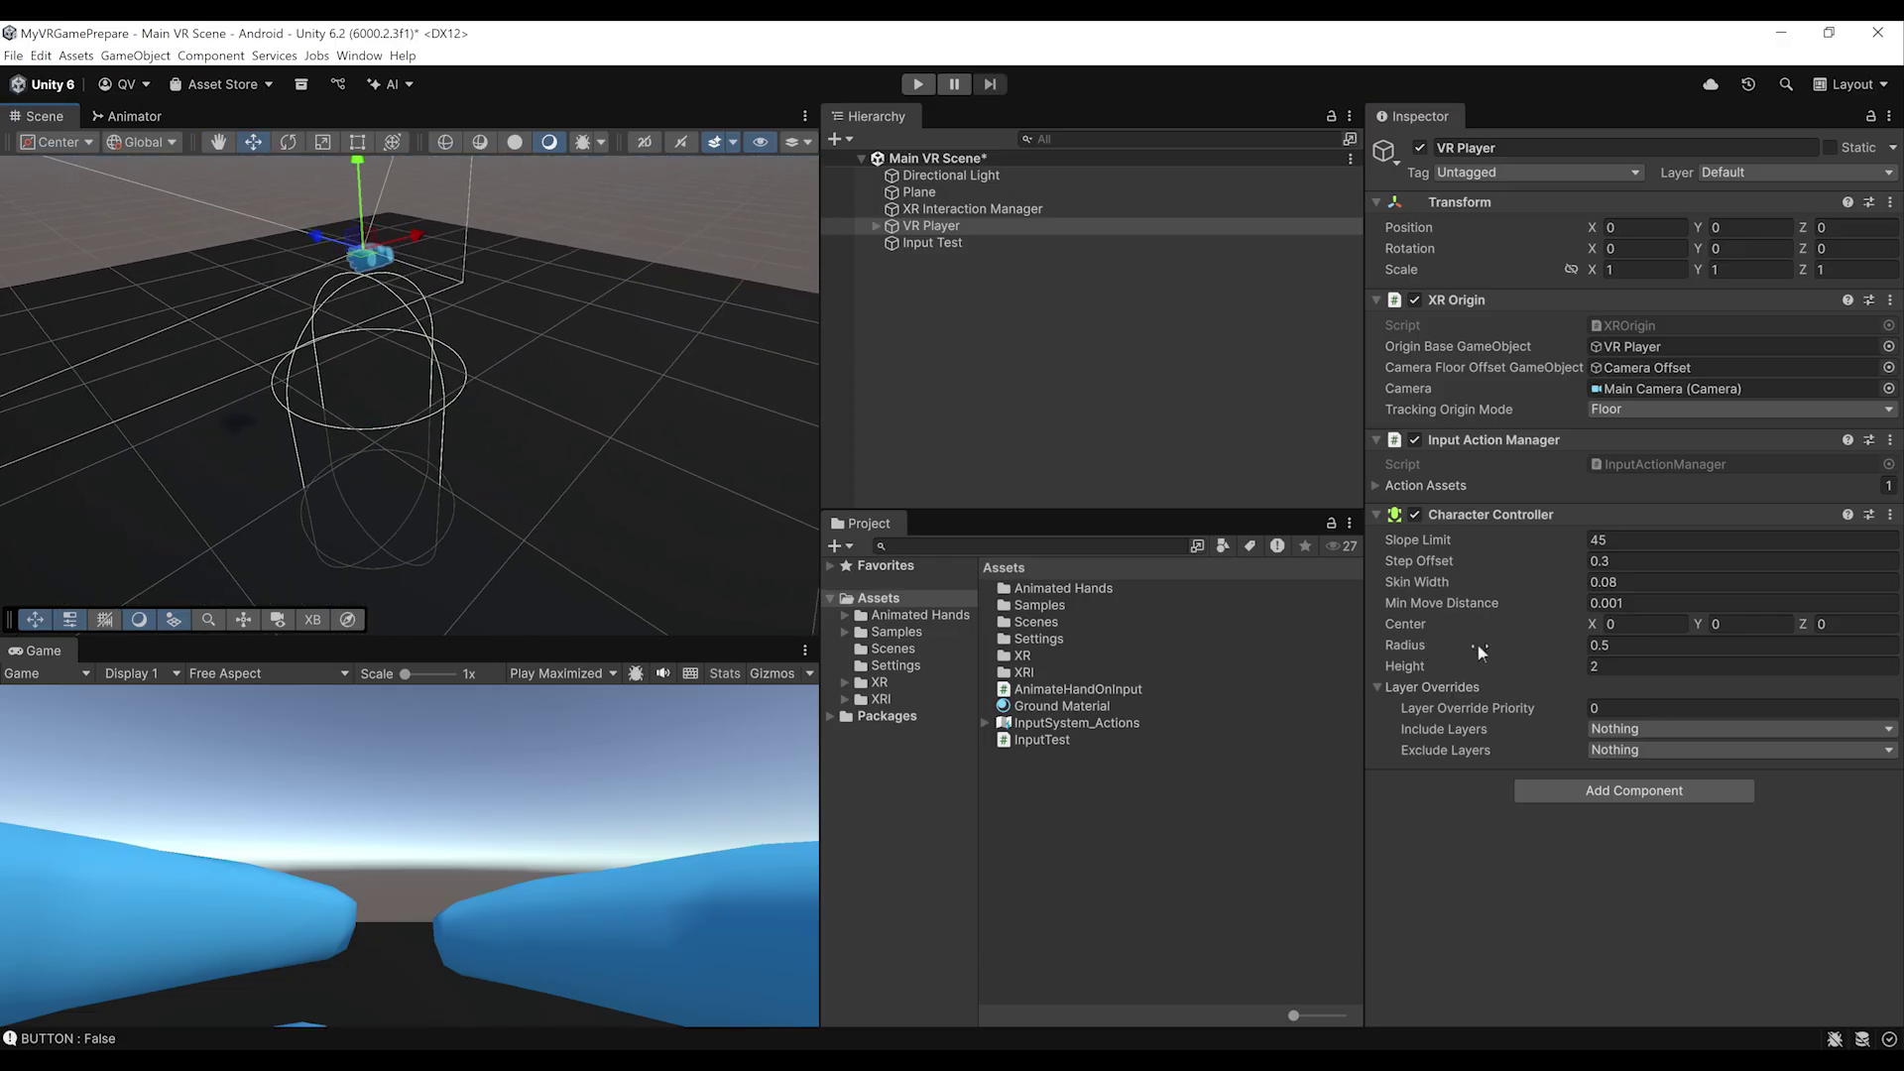
Set the Character Controller's Radius to 0.1 and Center Y to 1
left_click(1709, 650)
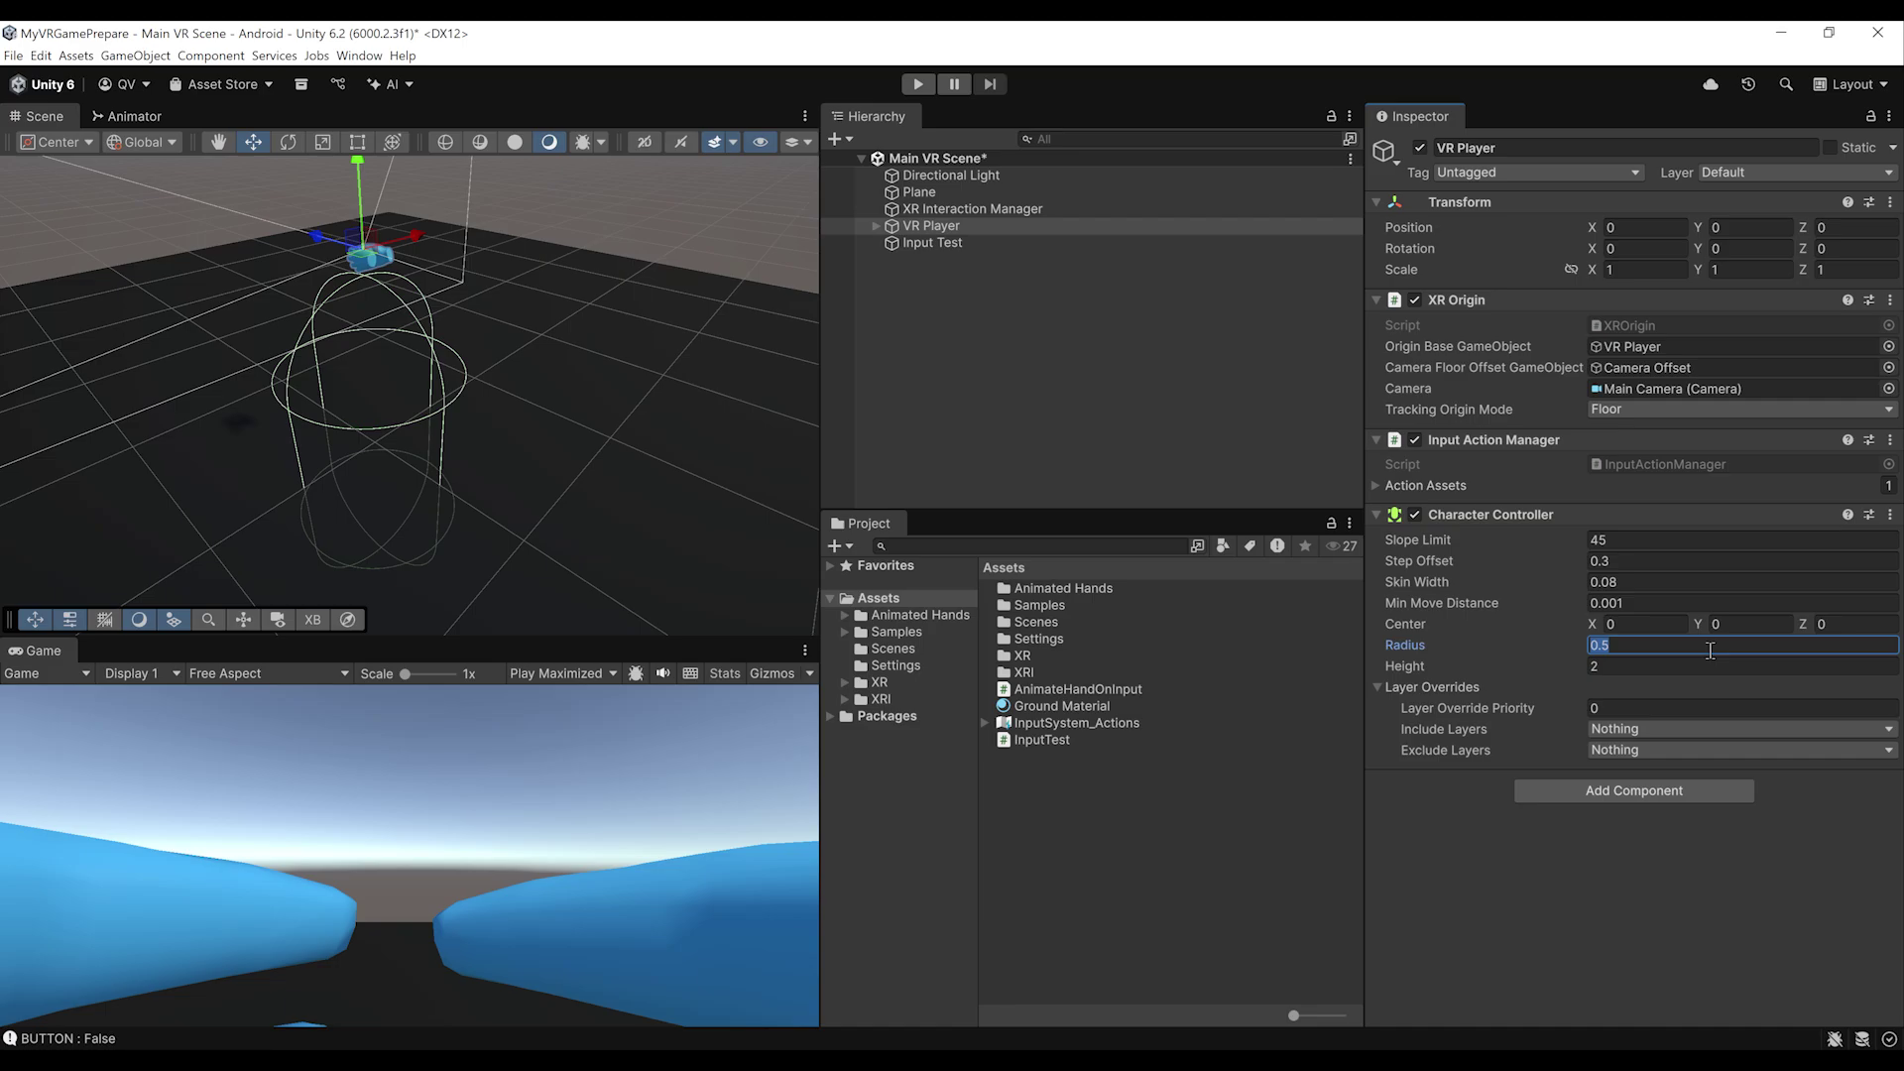
type("0.1")
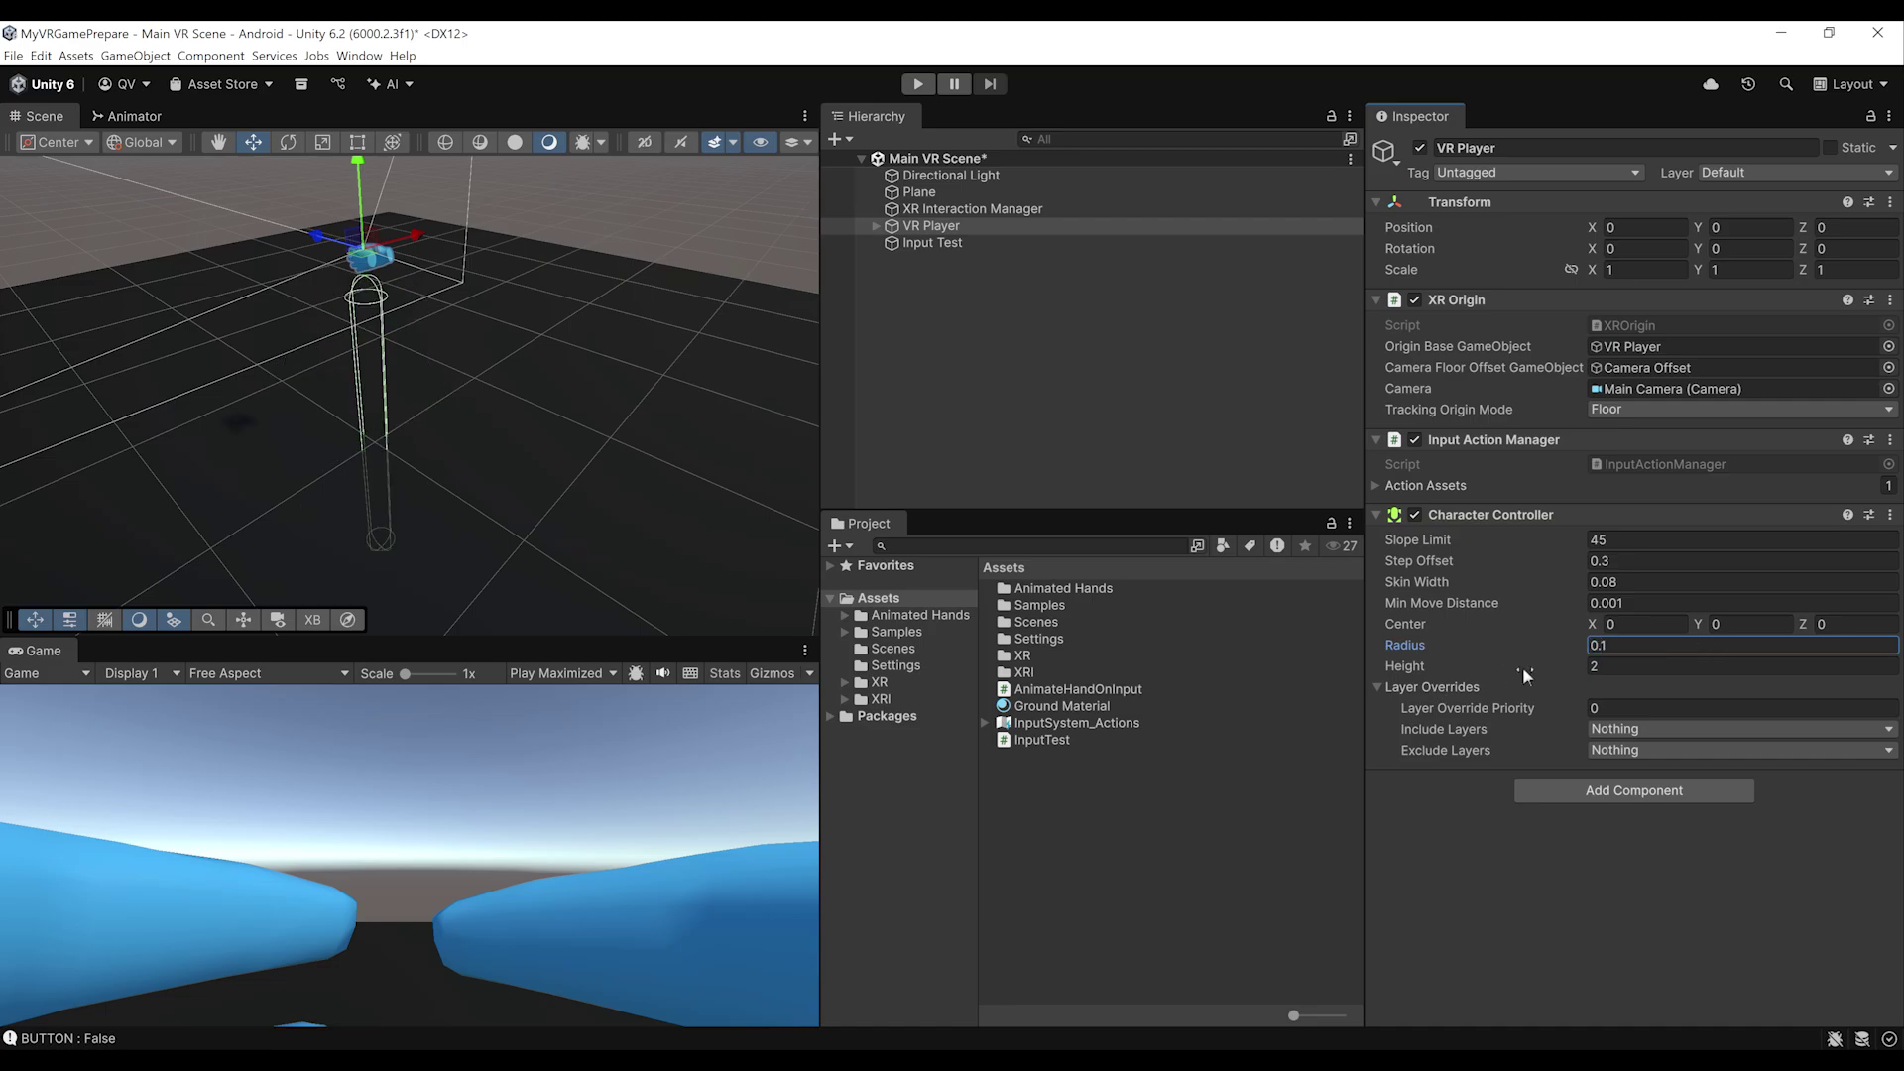
left_click_drag(609, 323, 590, 377, "alt")
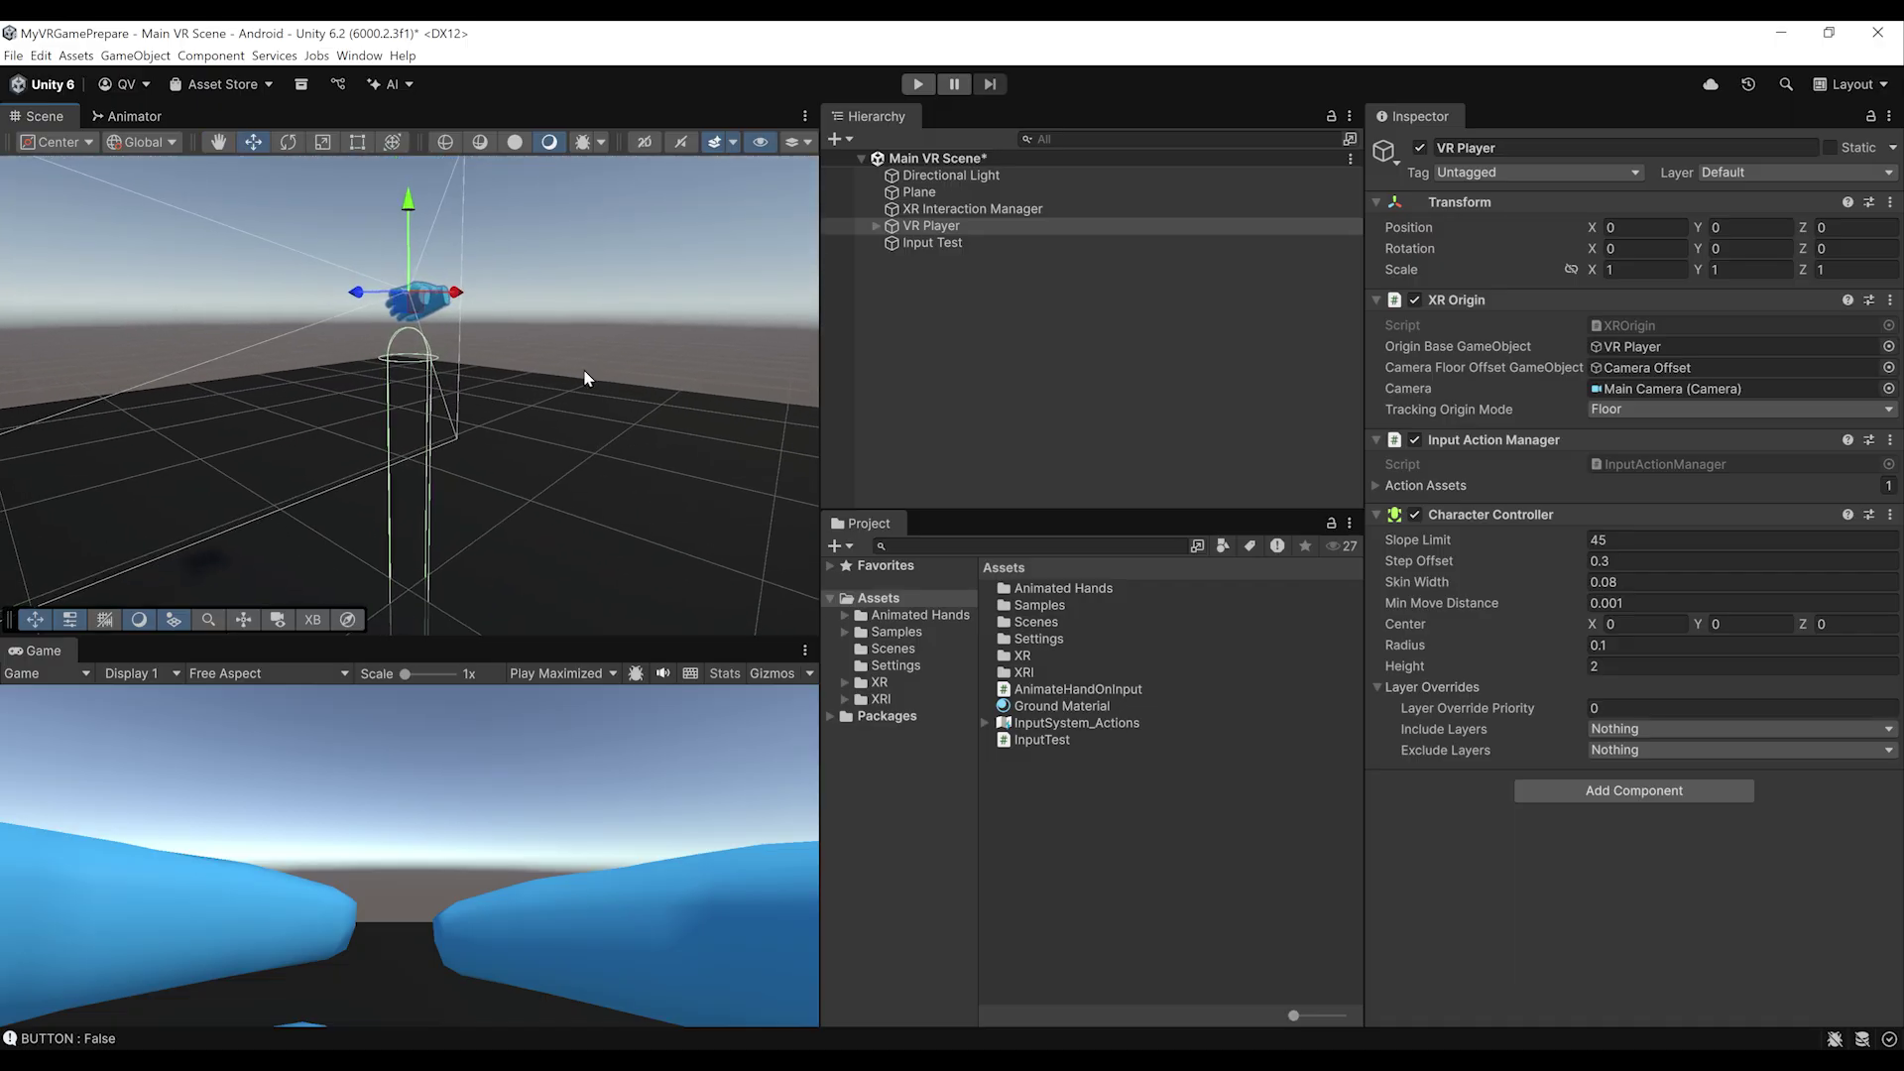
left_click(1729, 621)
type("1")
left_click_drag(466, 417, 532, 467, "alt")
middle_click_drag(532, 467, 573, 437)
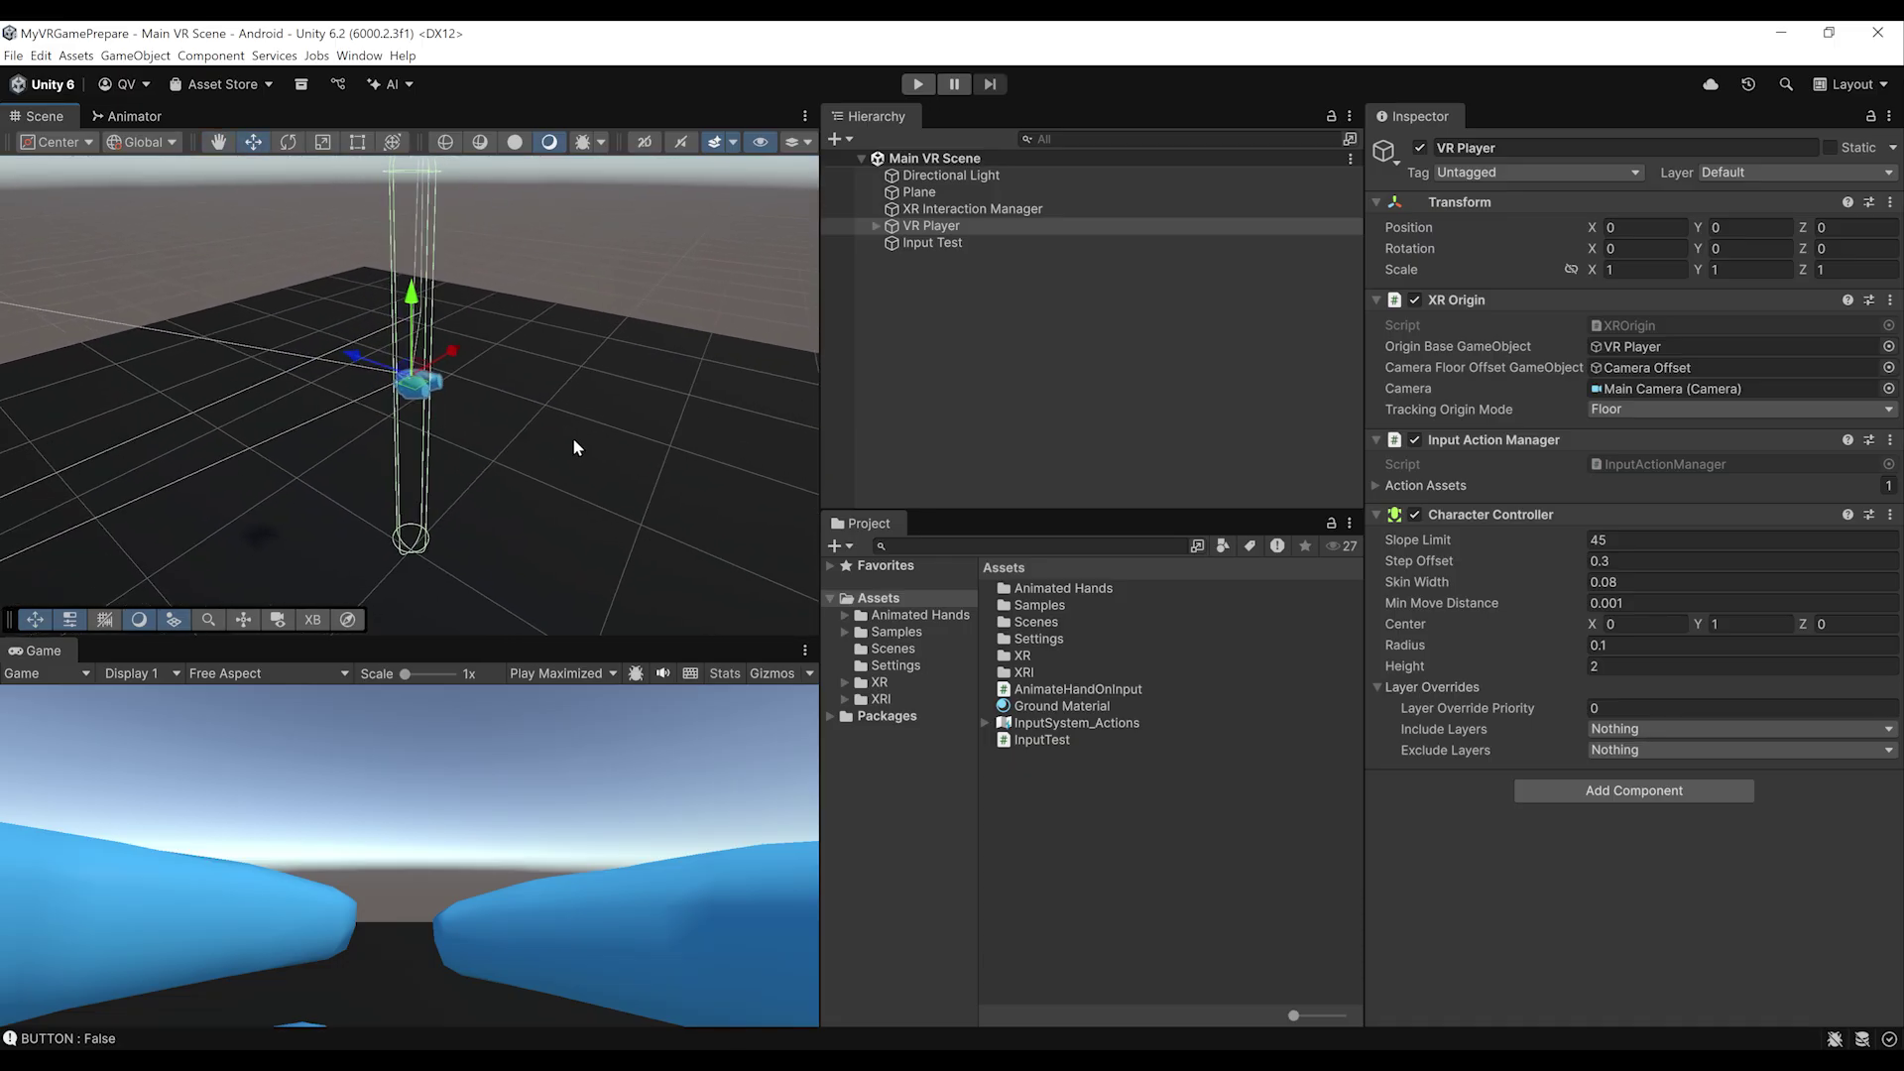
left_click_drag(573, 438, 566, 411, "alt")
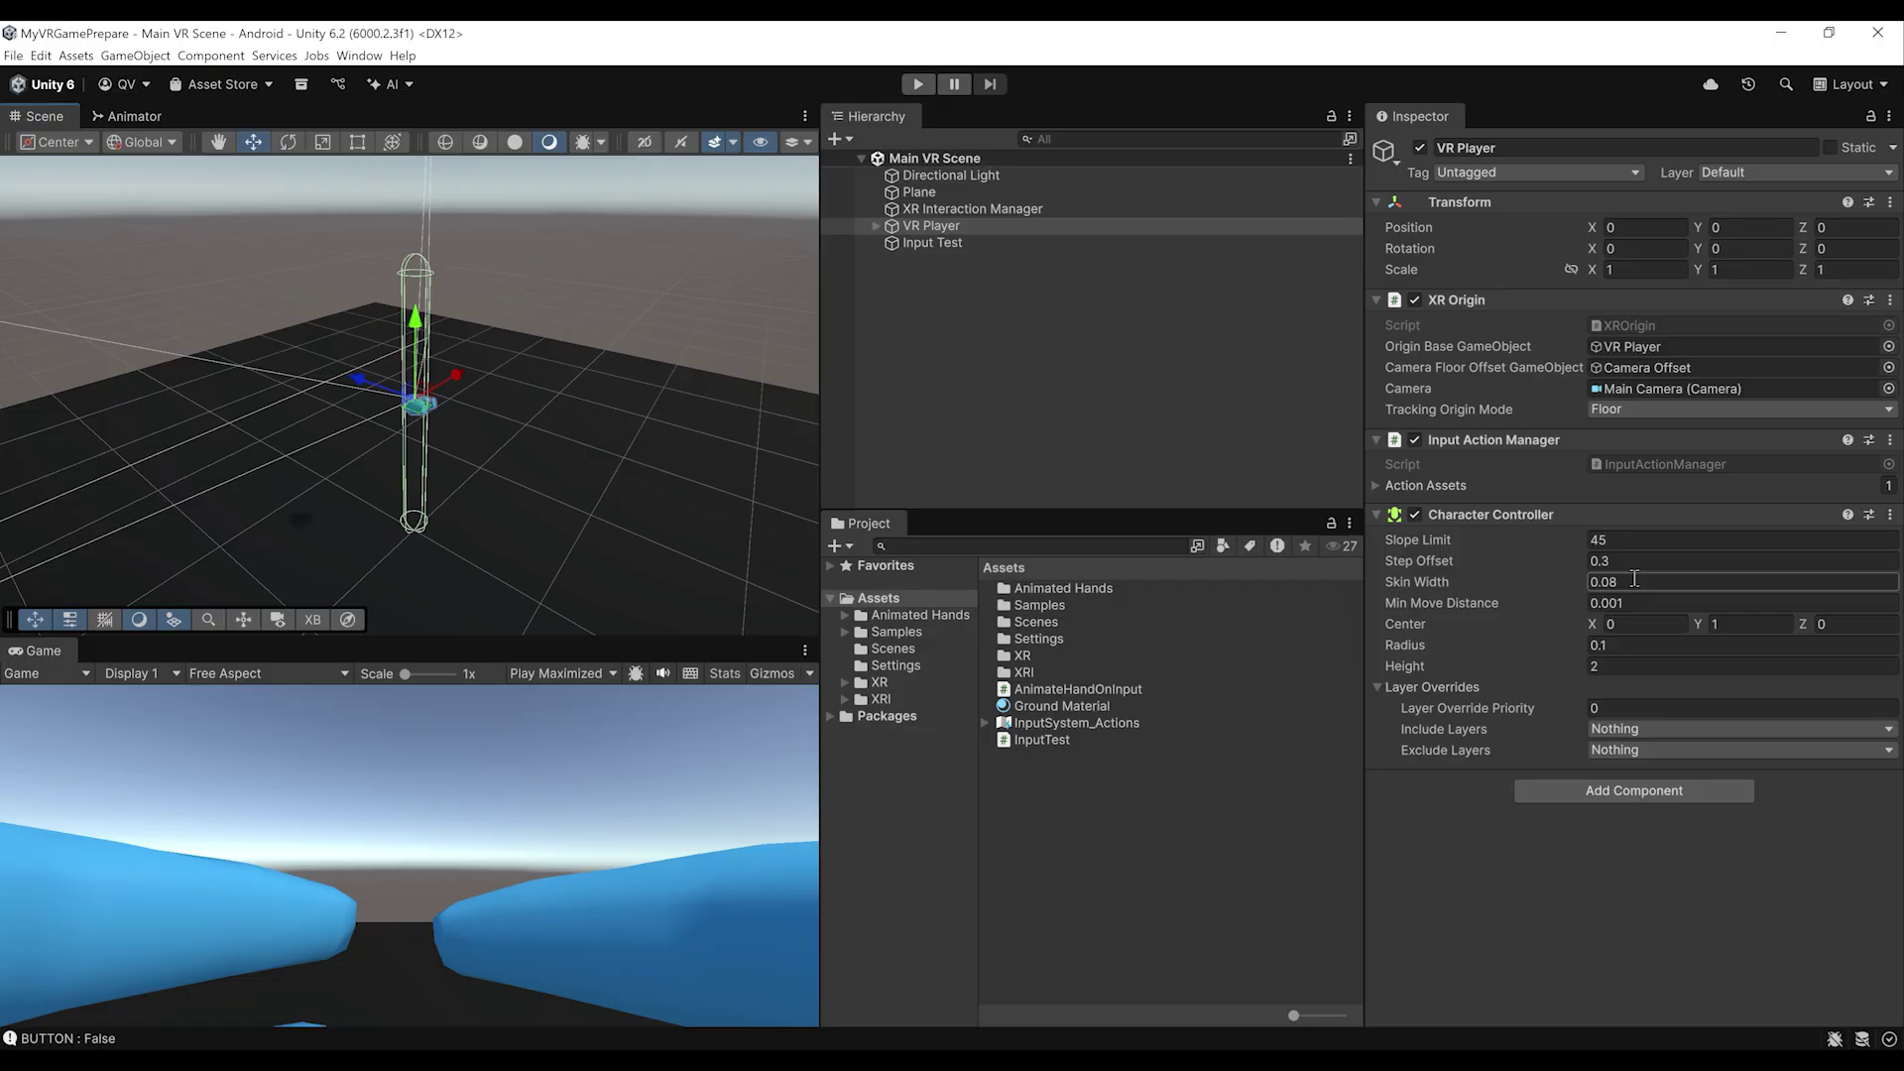
left_click(944, 231)
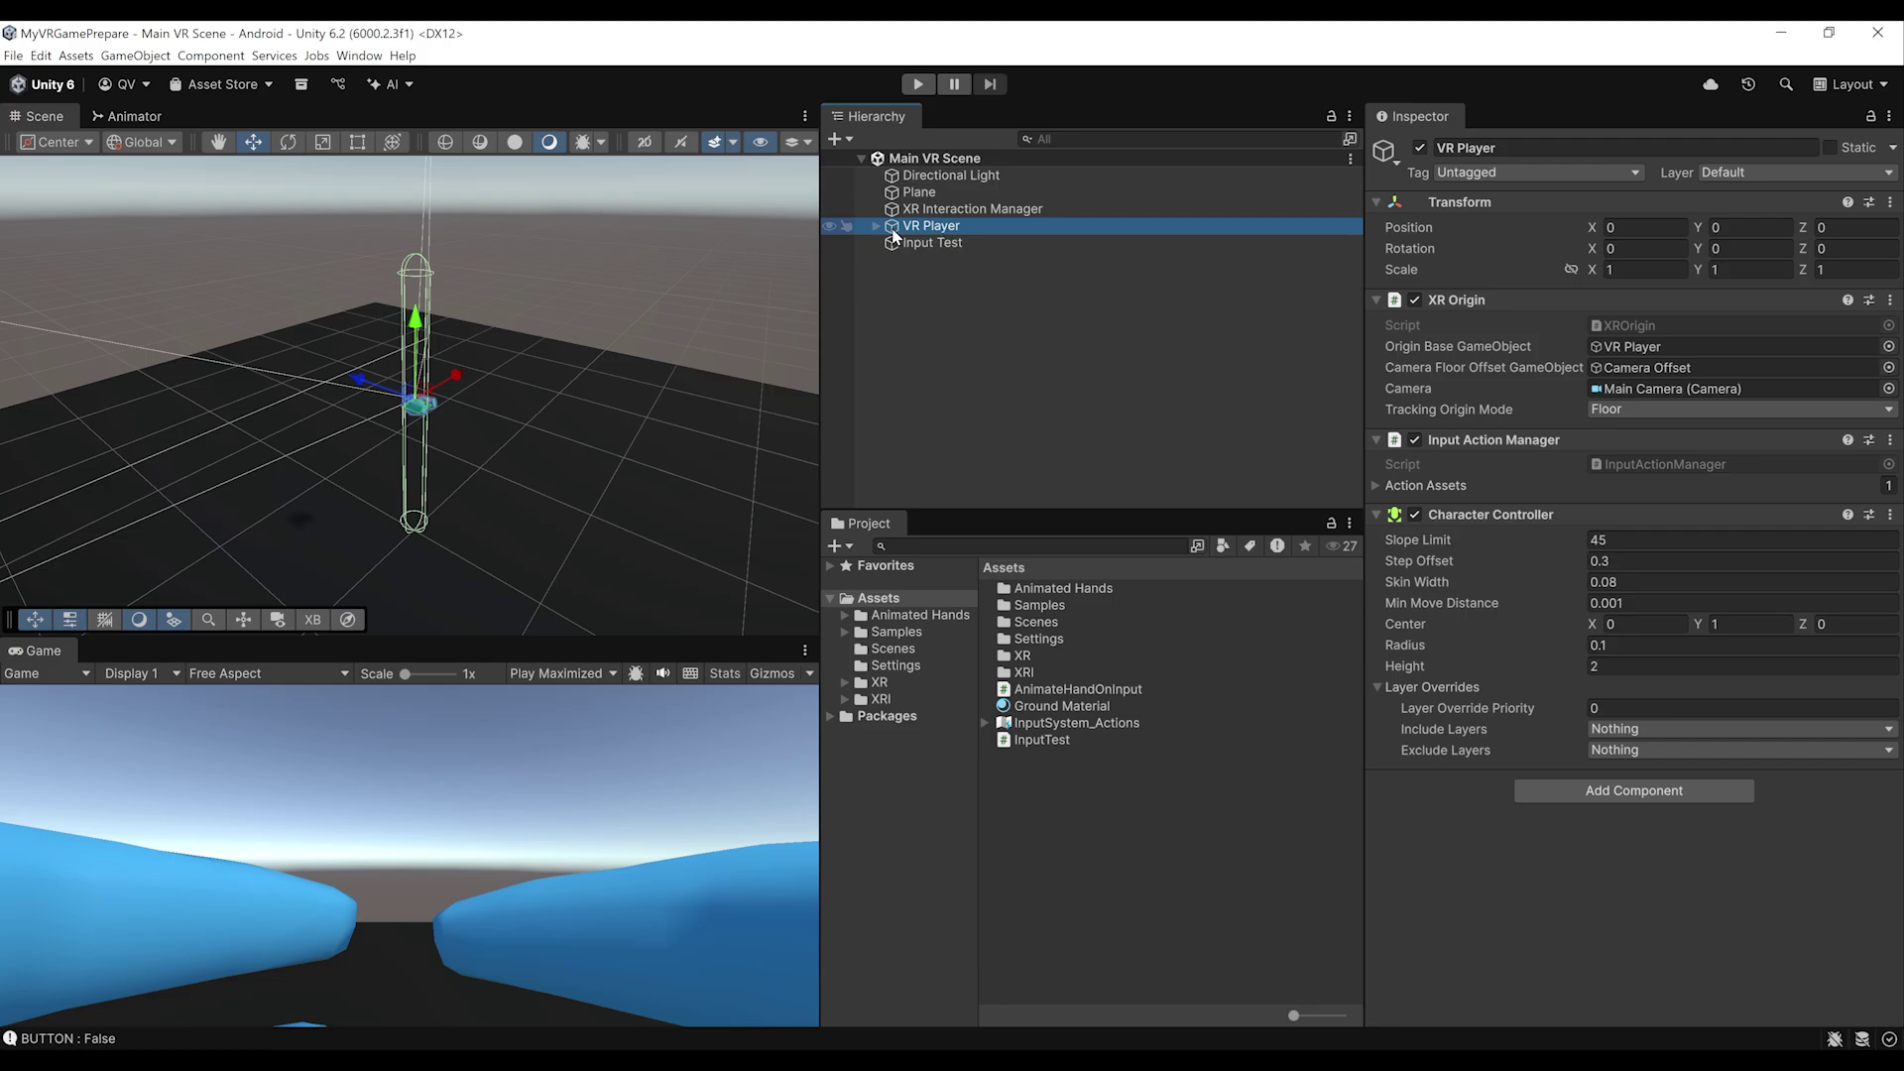
Create an empty child of VR Player named Locomotion
left_click(877, 227)
right_click(922, 230)
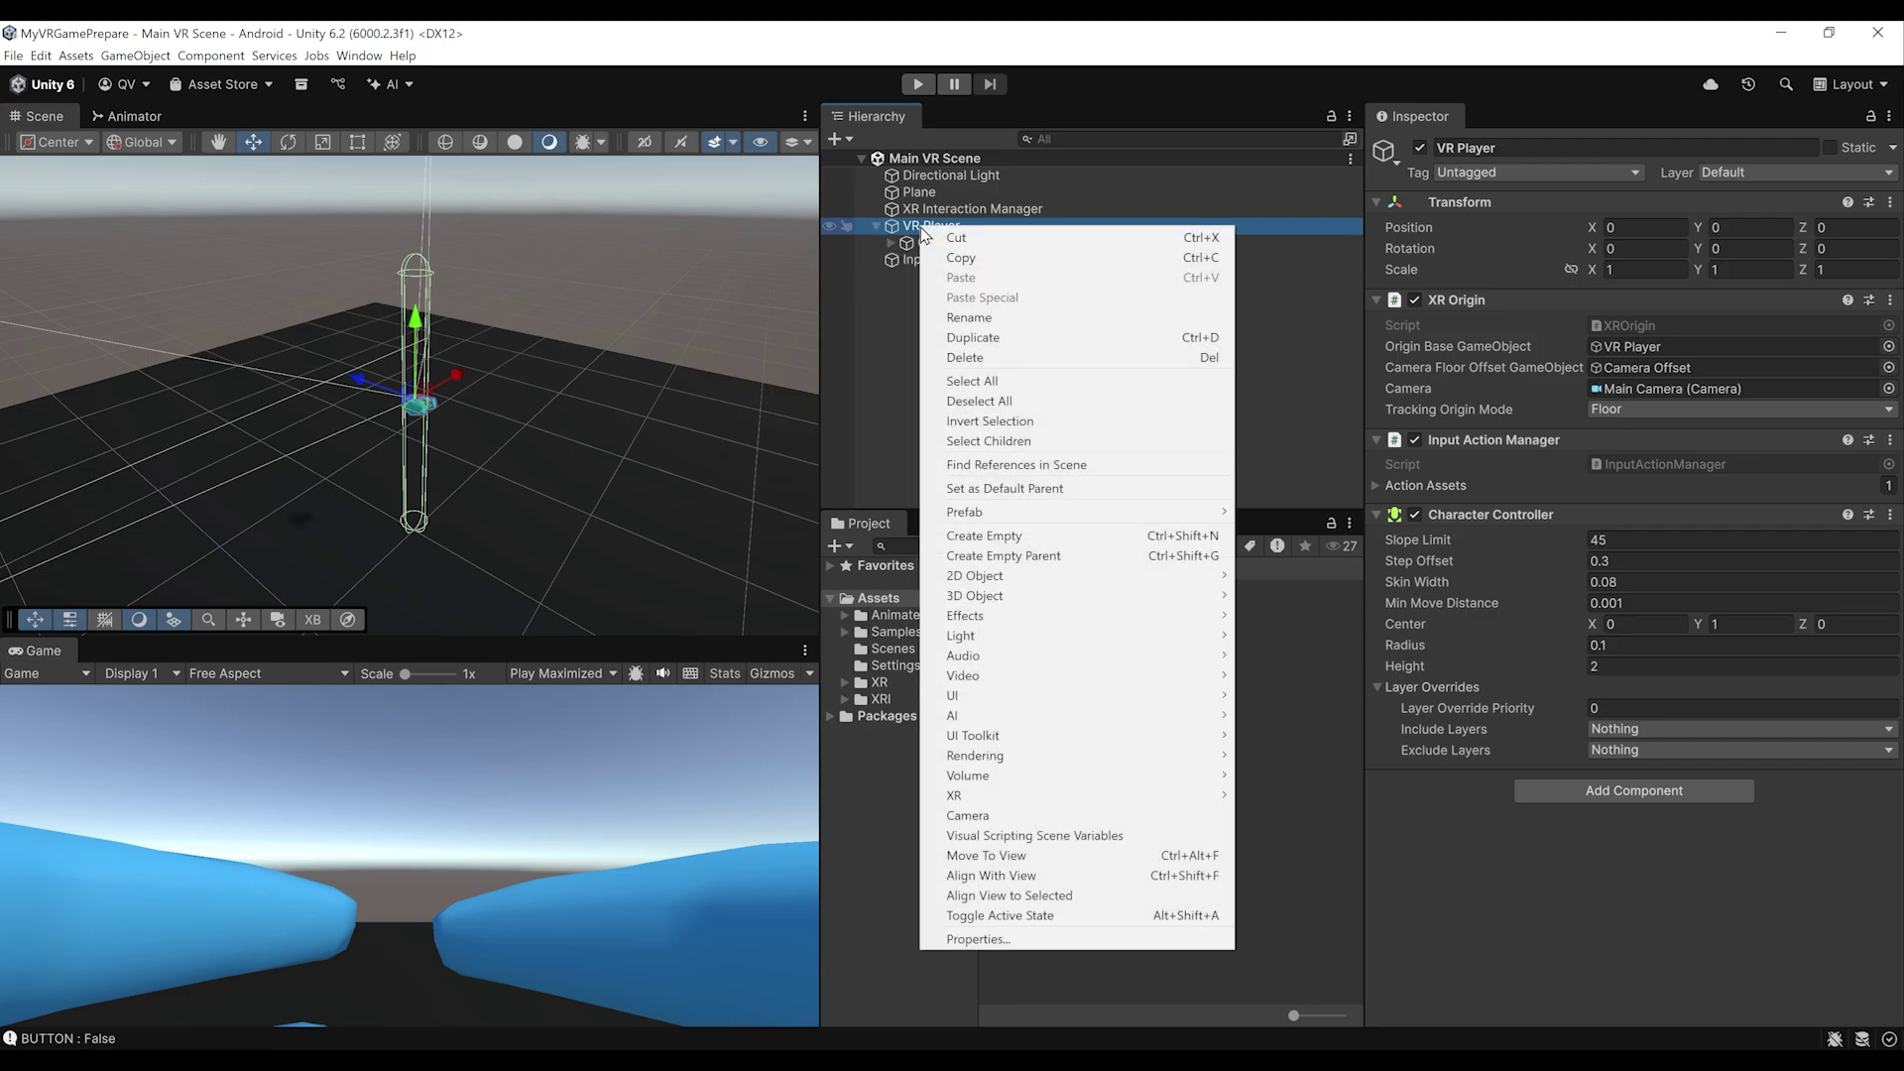
left_click(1015, 536)
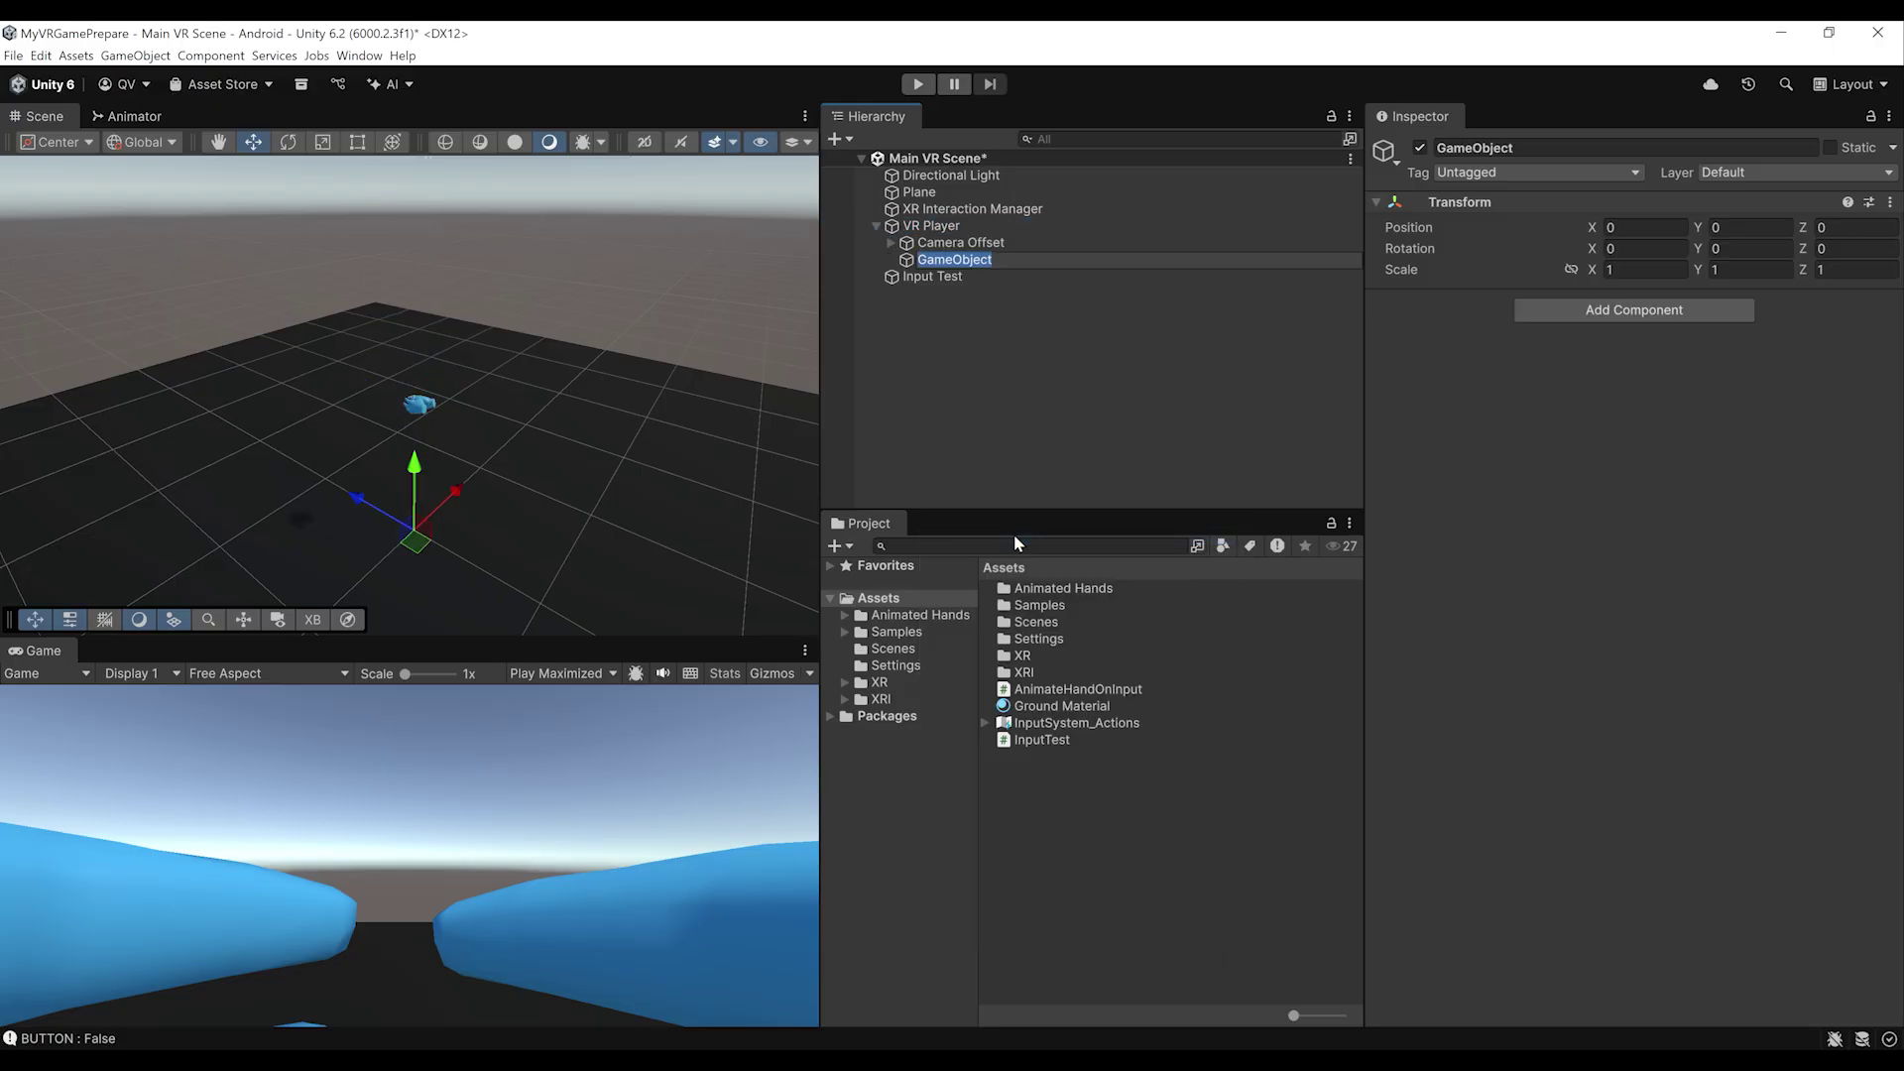
type("Locomotion")
key("Return")
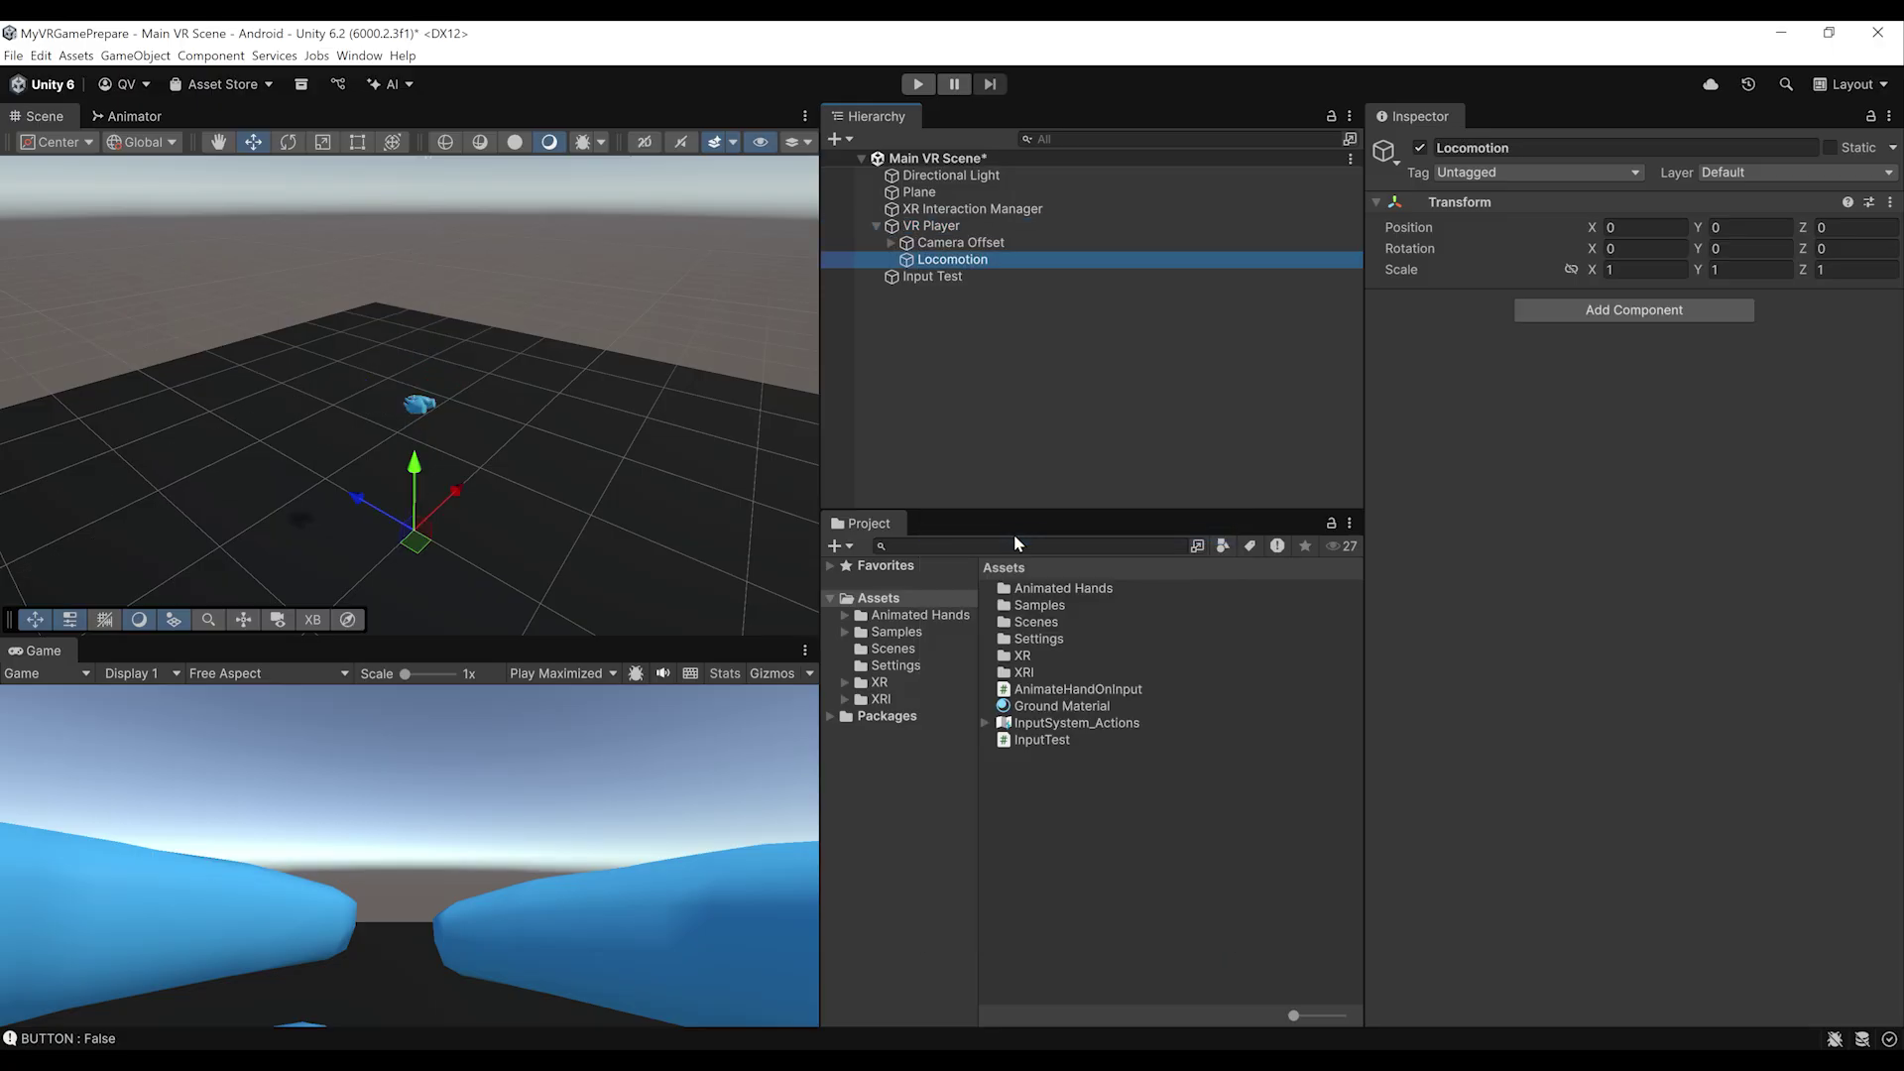
Add a Locomotion Mediator to Locomotion and save the scene
left_click(1623, 314)
type("LocomotionMe")
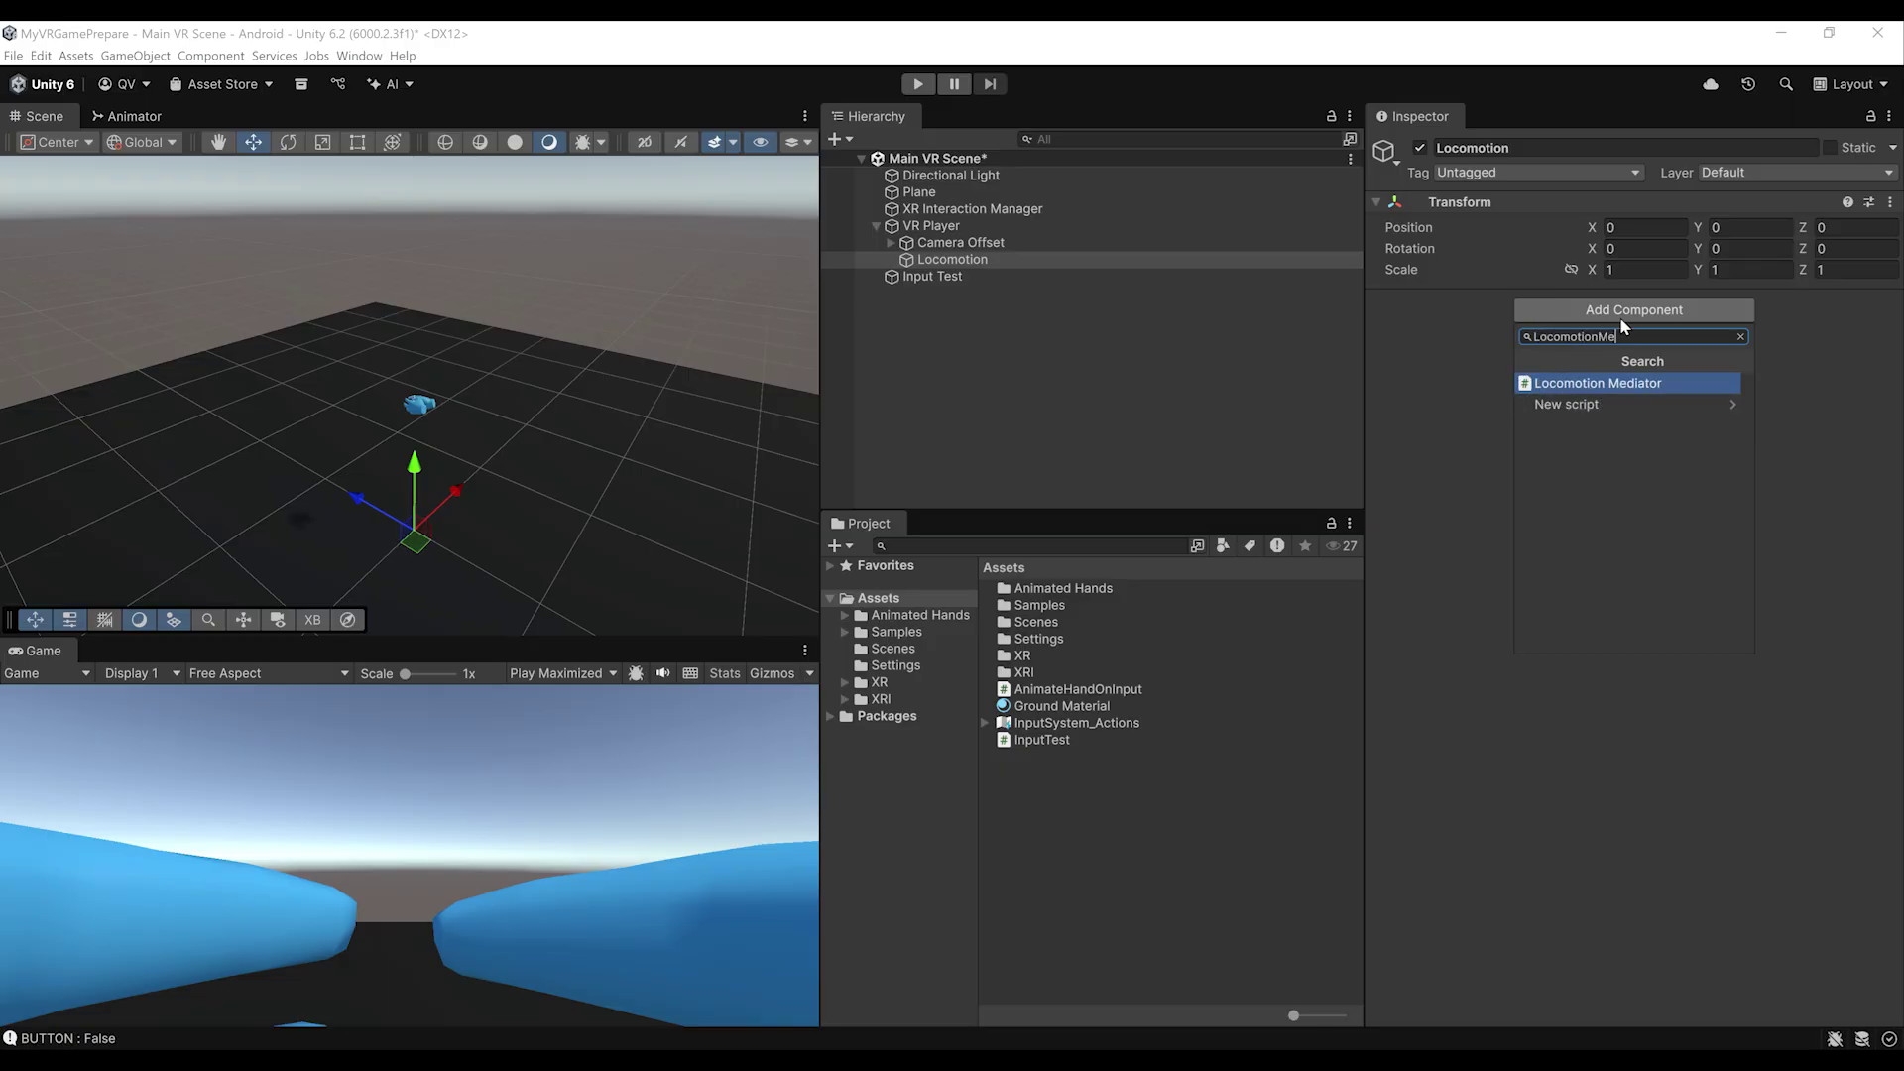
key("Return")
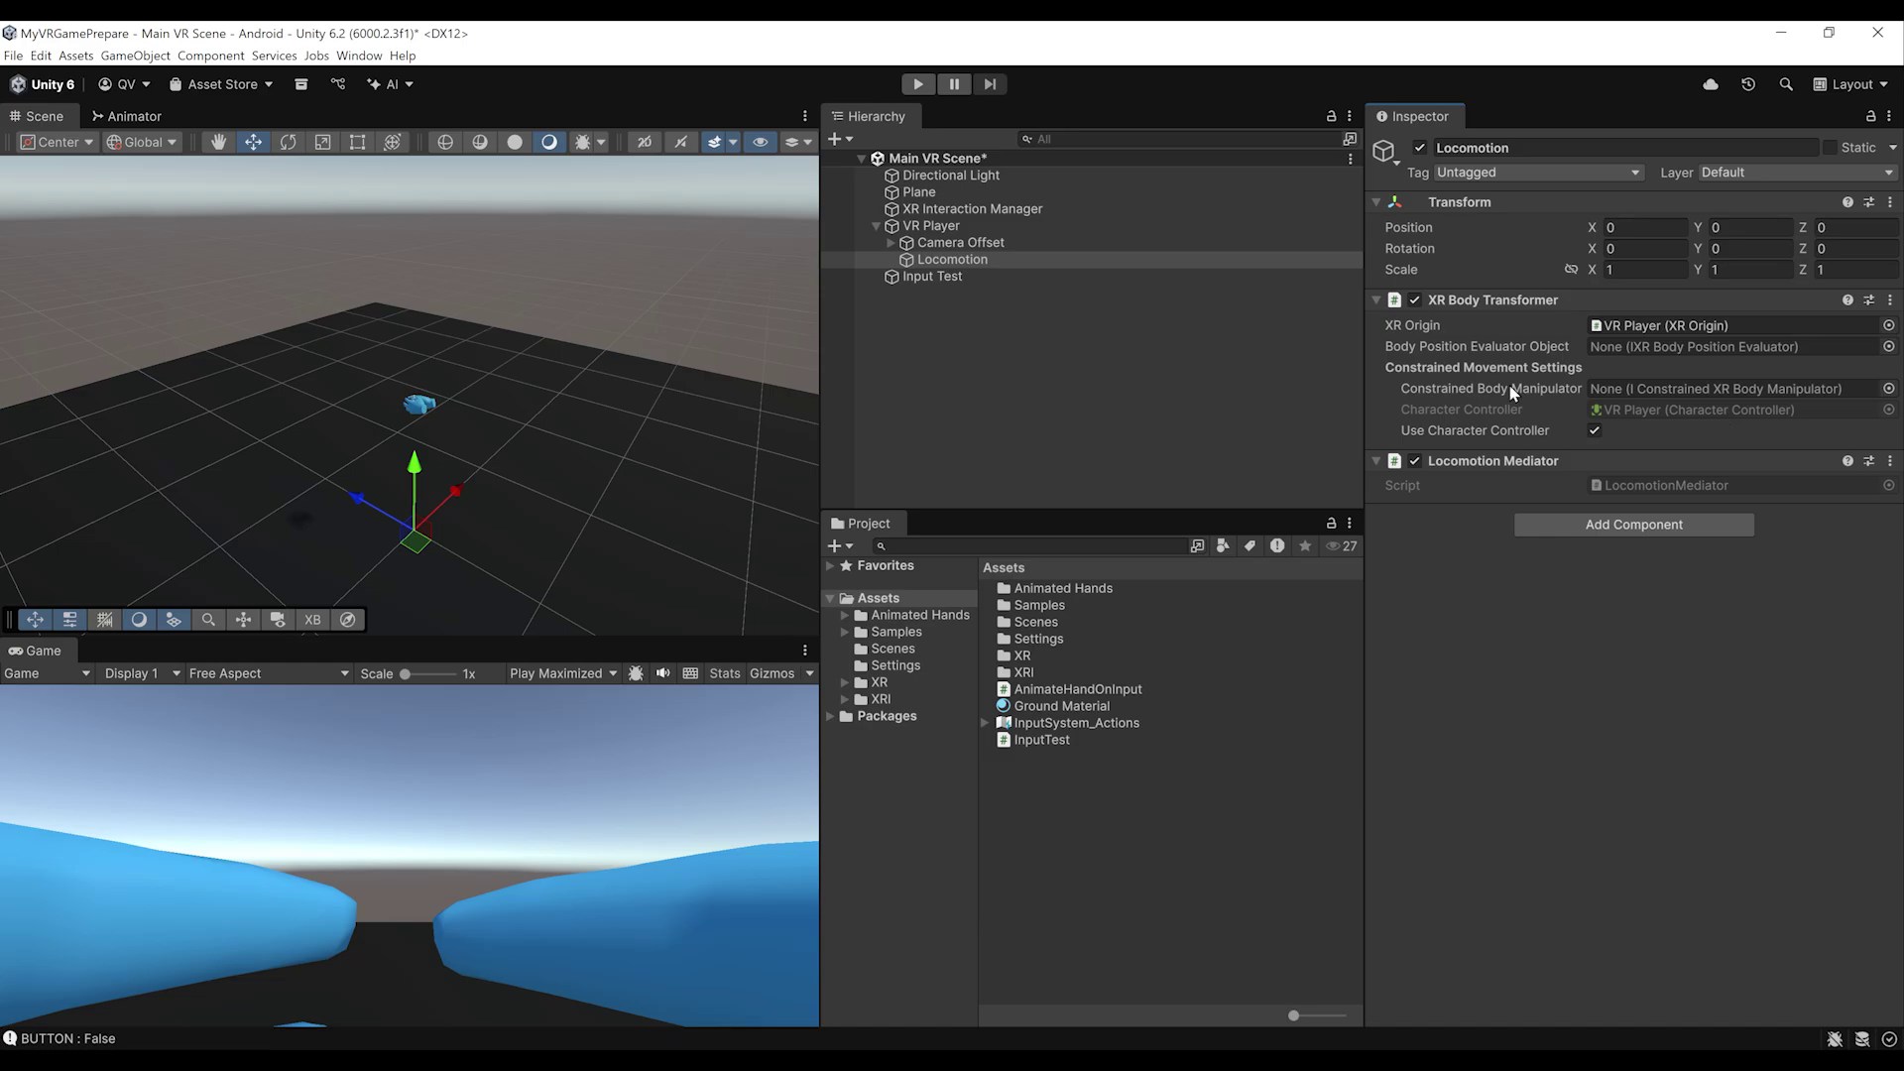
key("ctrl+s")
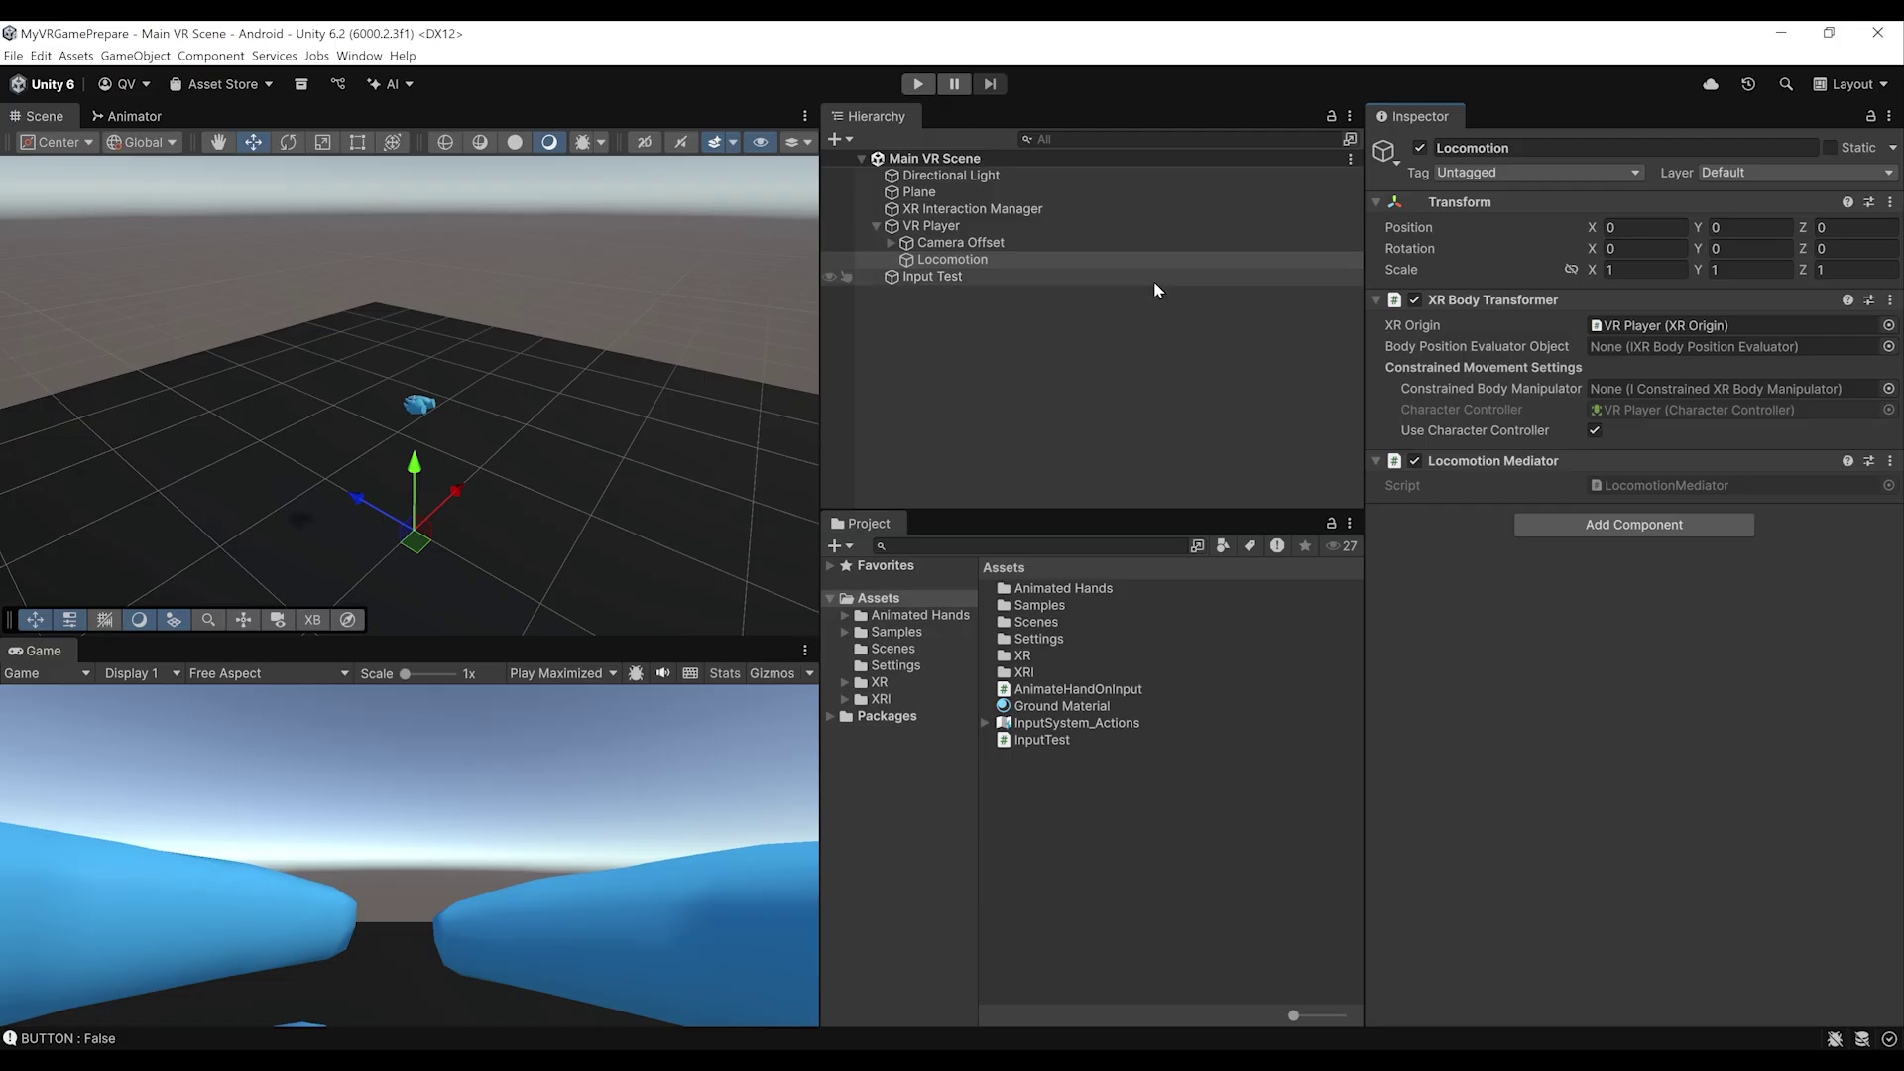
Create an empty Move child under Locomotion with a Continuous Move Provider
right_click(955, 262)
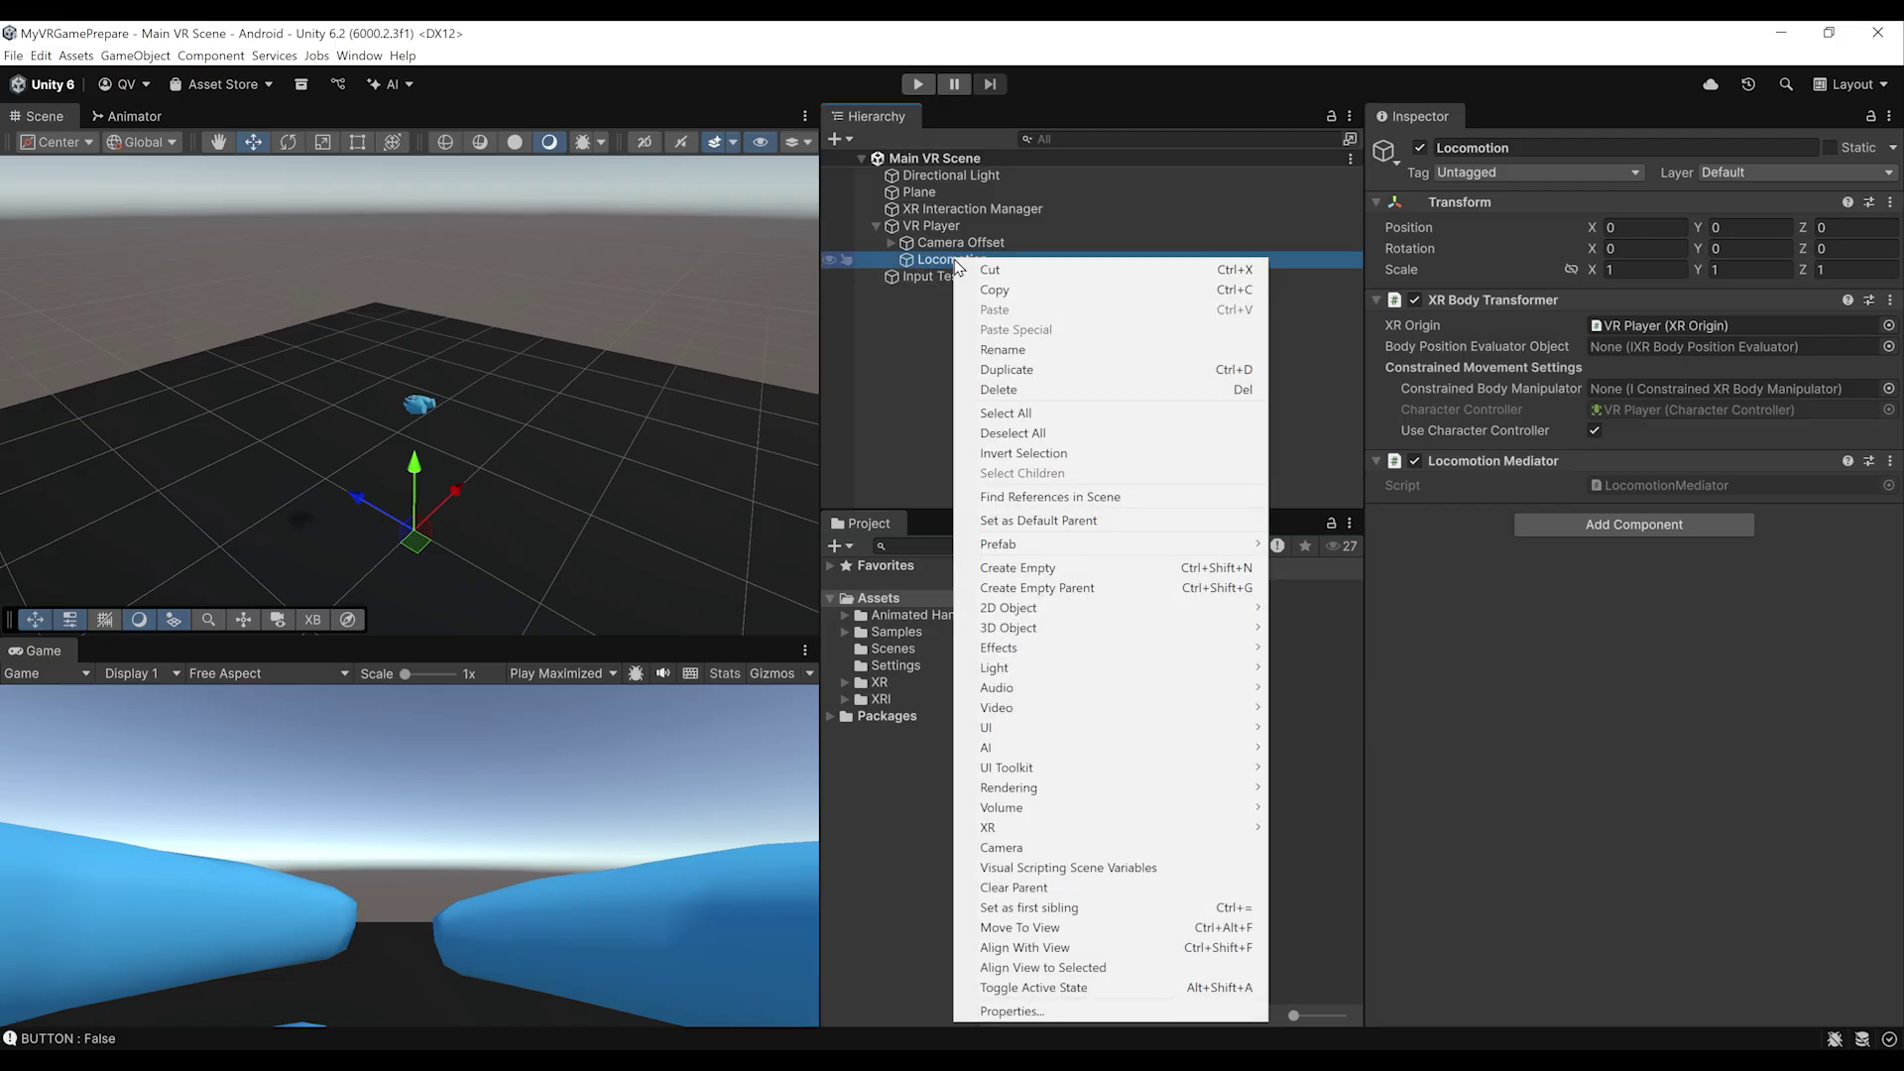
left_click(1035, 569)
type("Move")
key("Return")
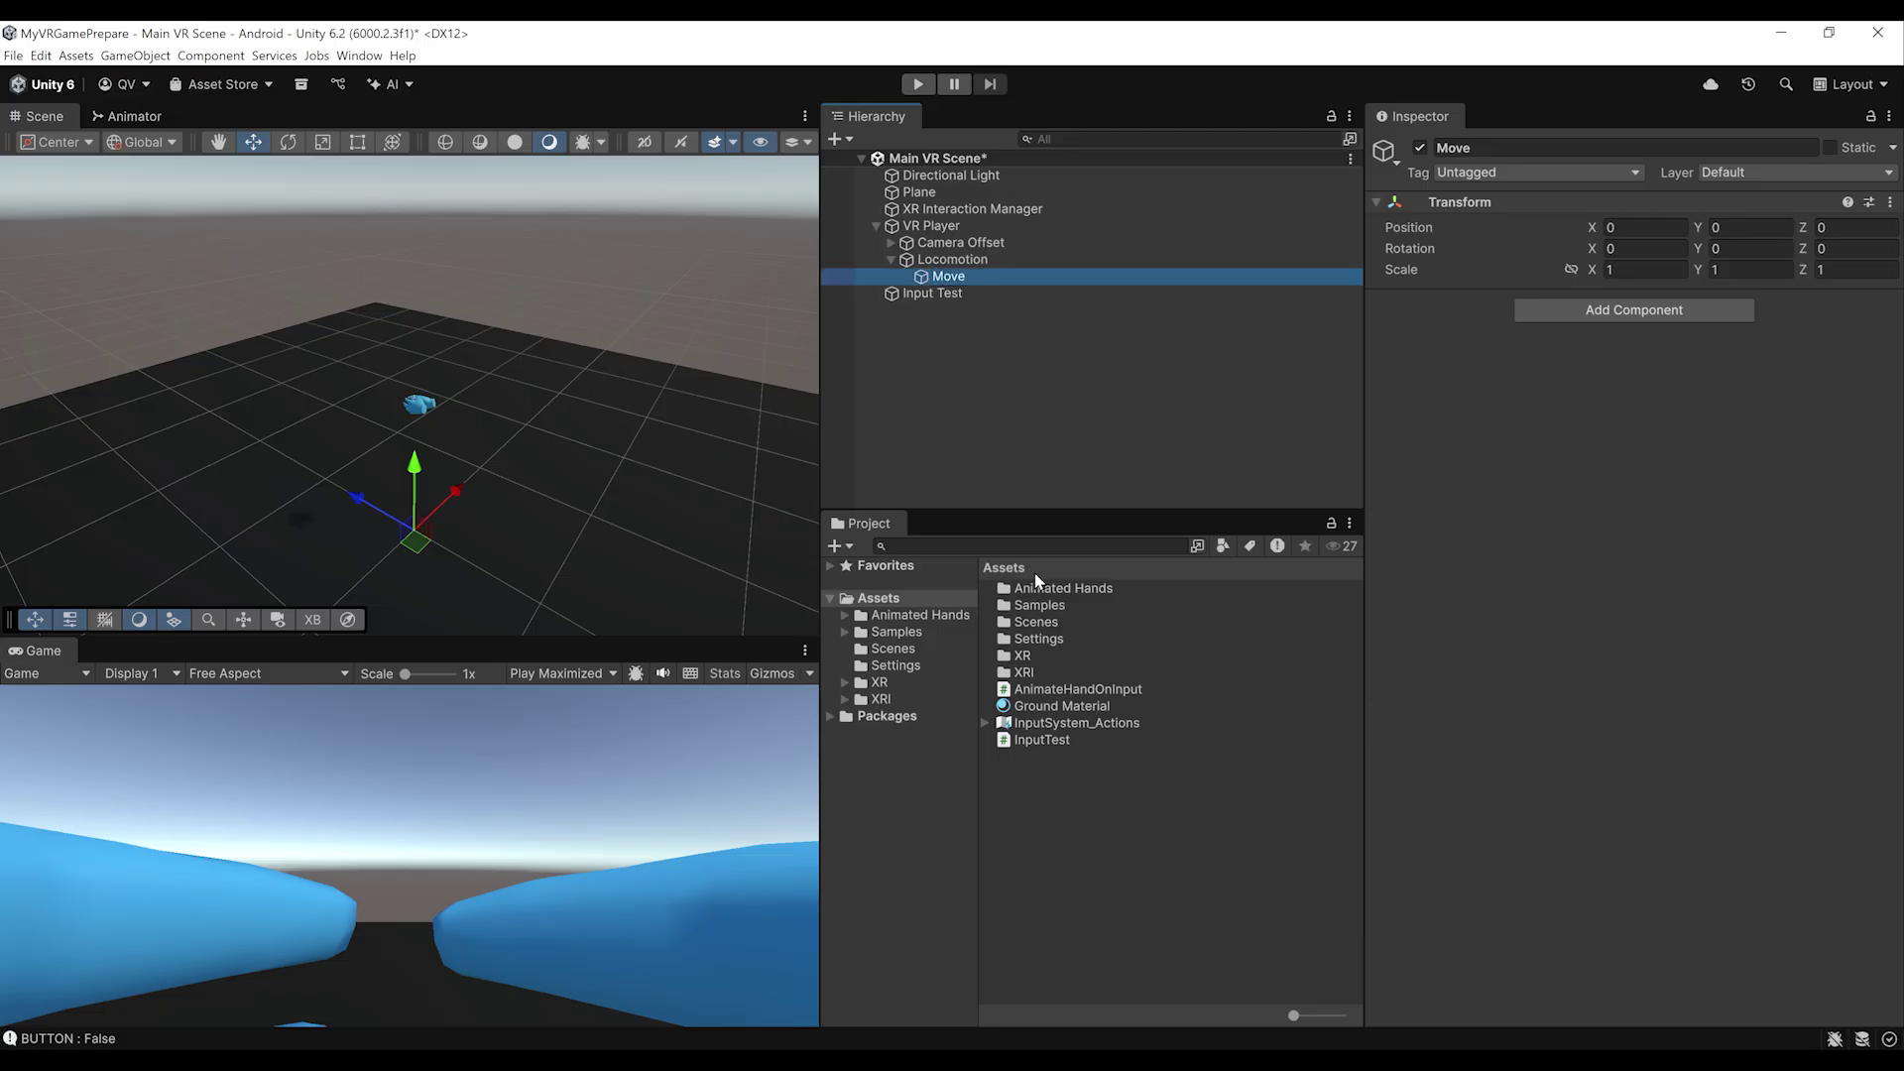
left_click(1641, 325)
type("C")
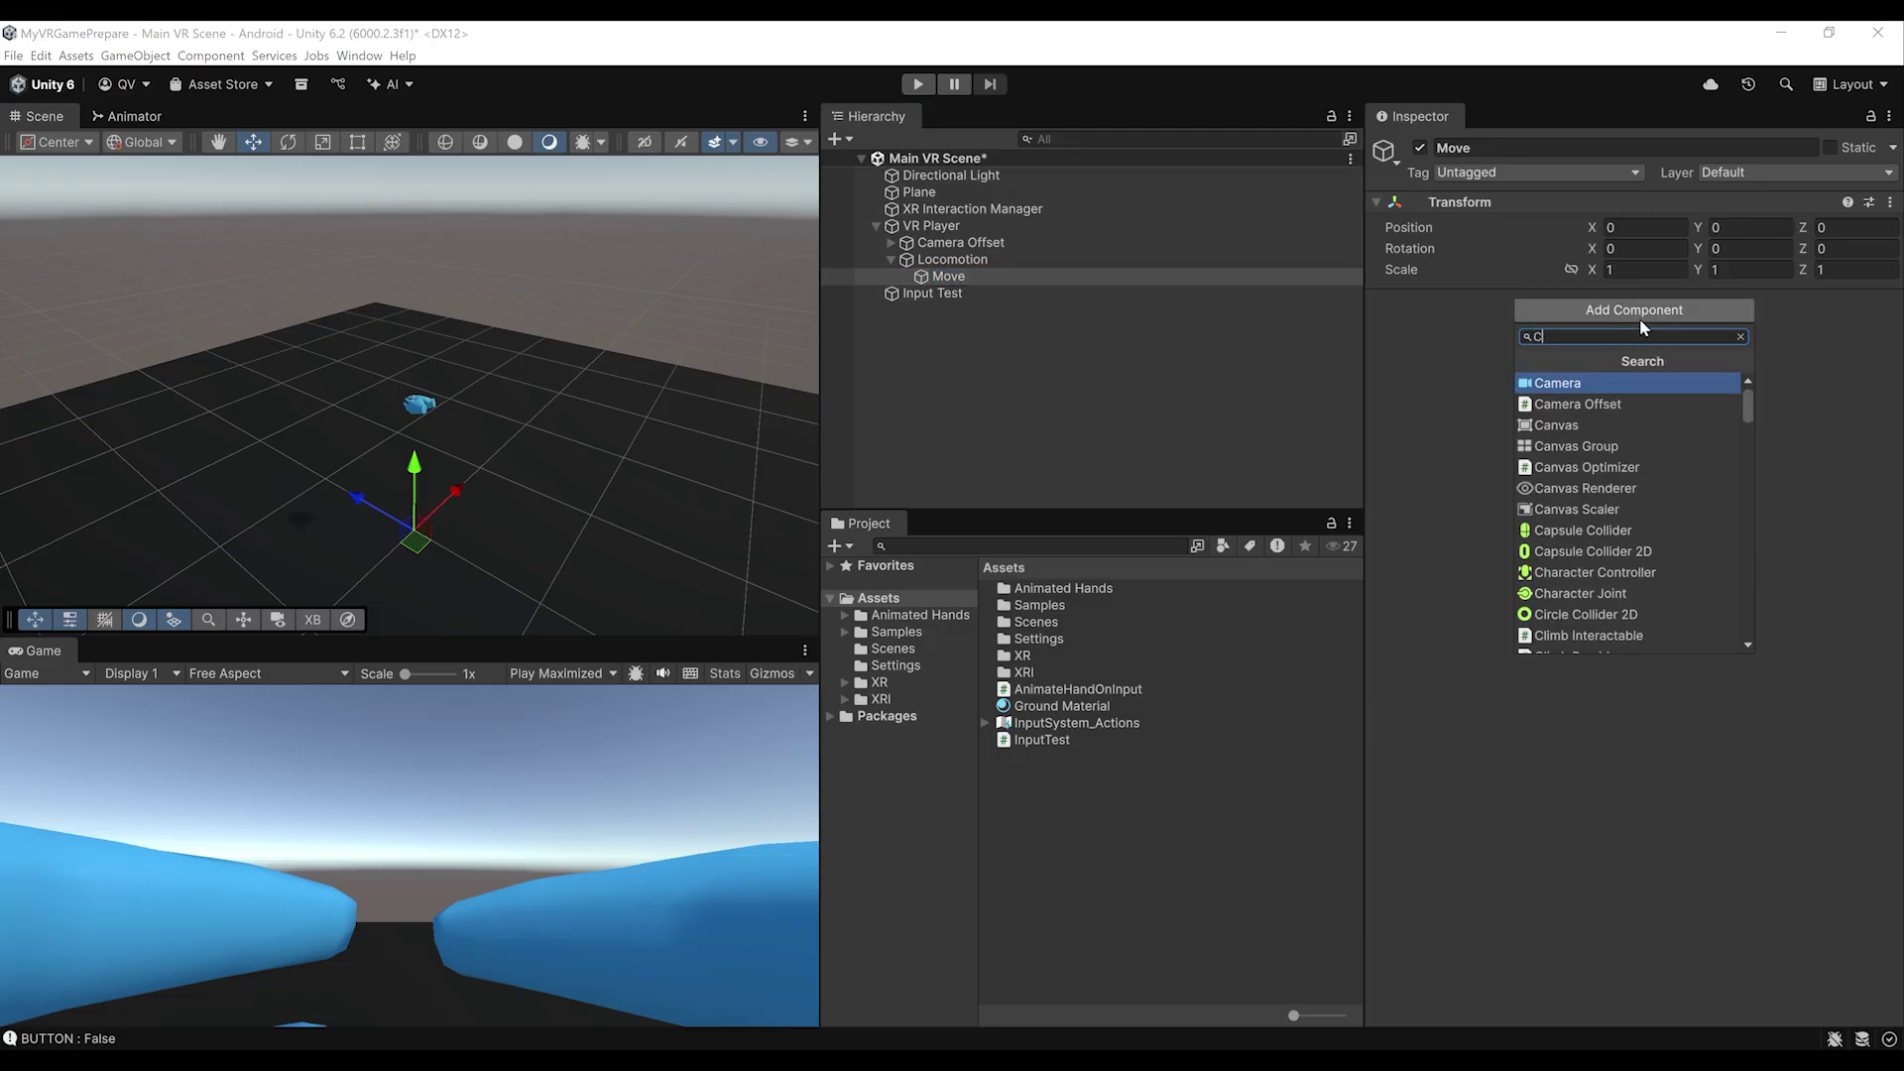
type("ontinuousMovePro")
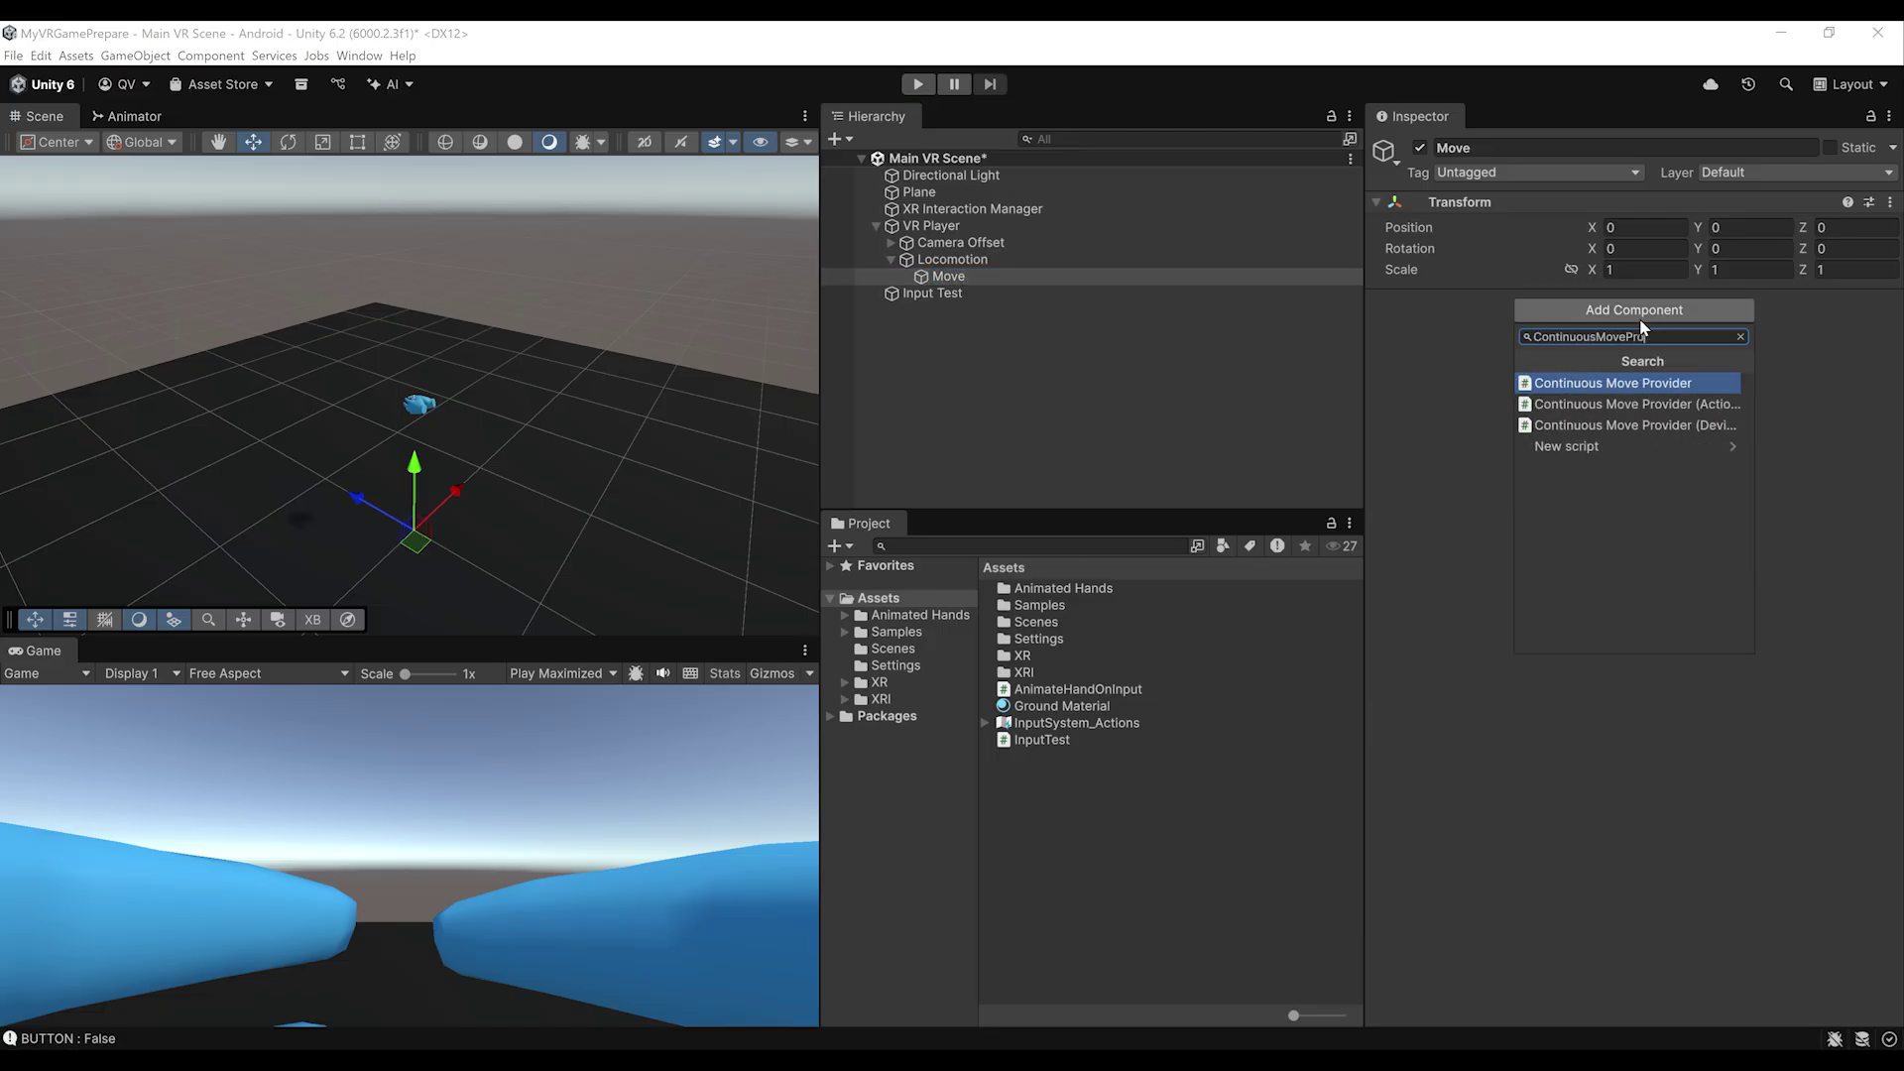
key("Return")
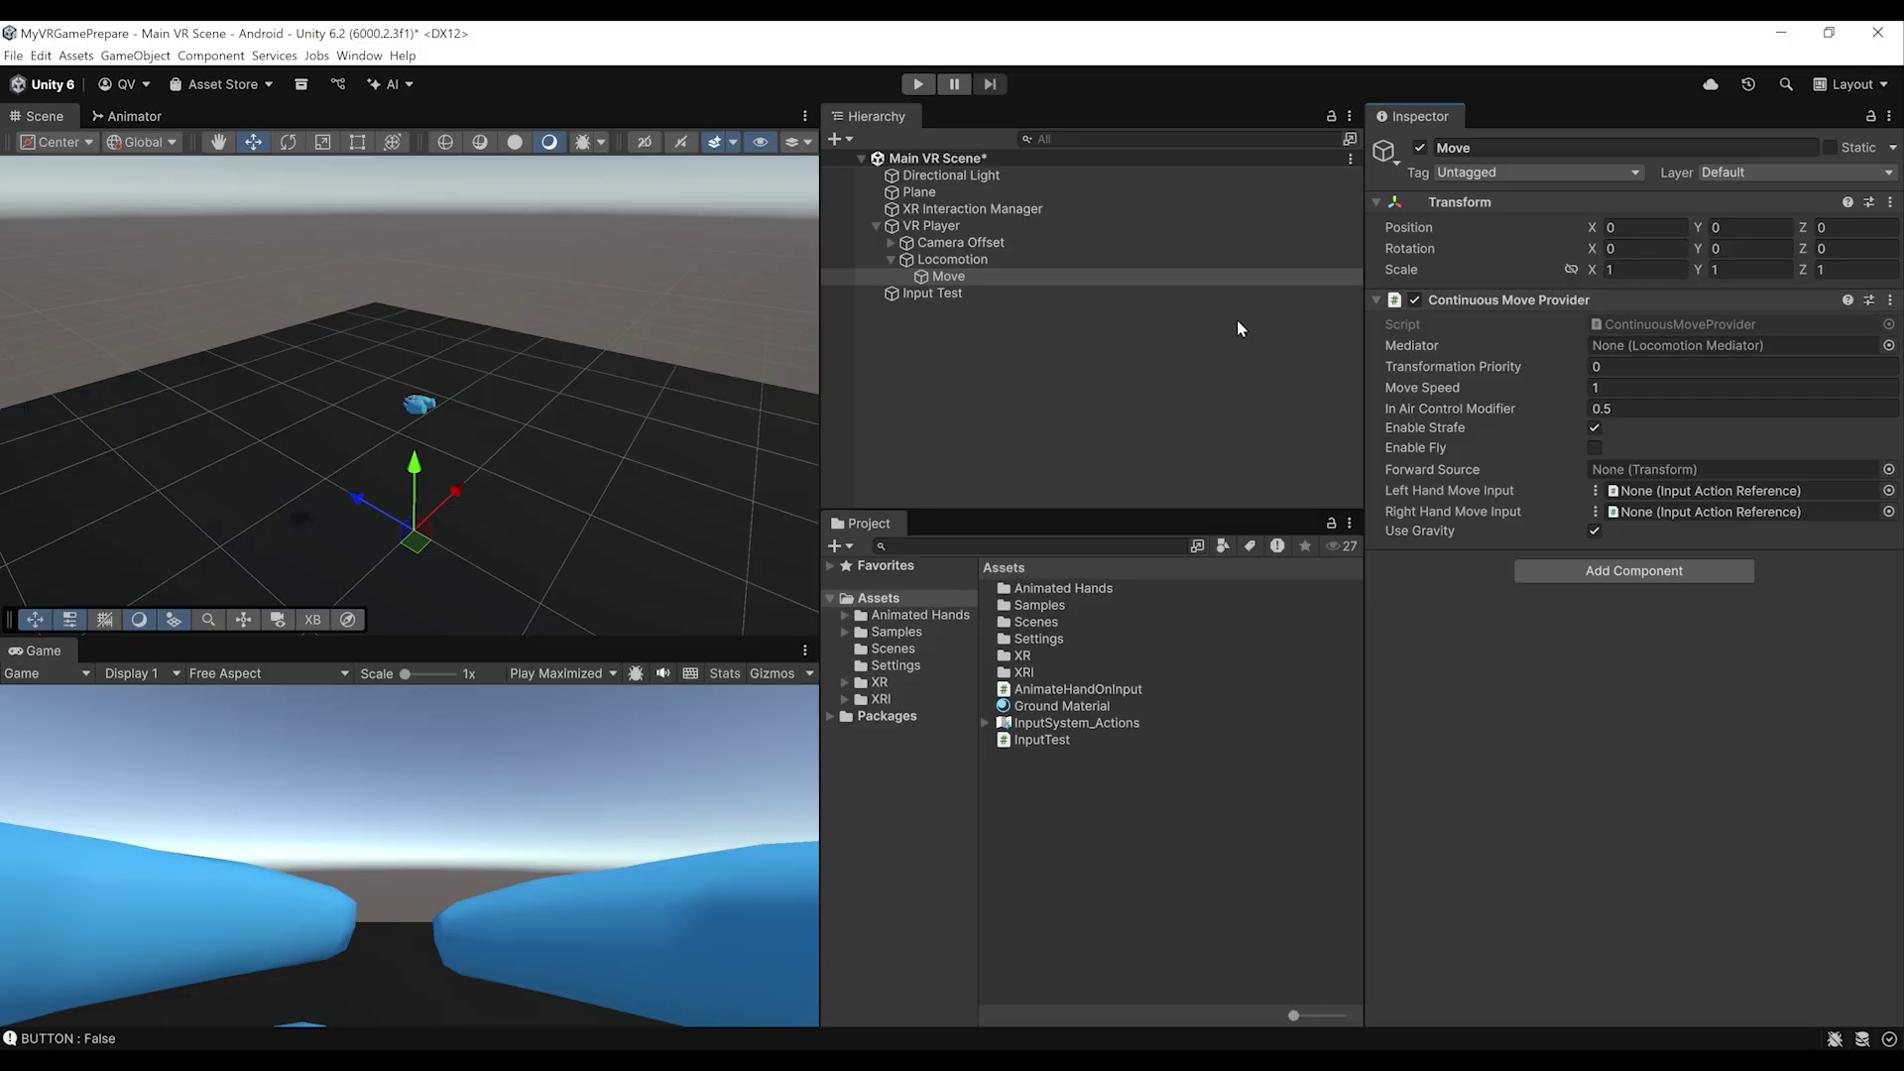
Assign Locomotion as the Mediator and Main Camera as the Forward Source
left_click_drag(952, 260, 1626, 349)
left_click(890, 243)
left_click(964, 262)
left_click_drag(964, 265, 1699, 469)
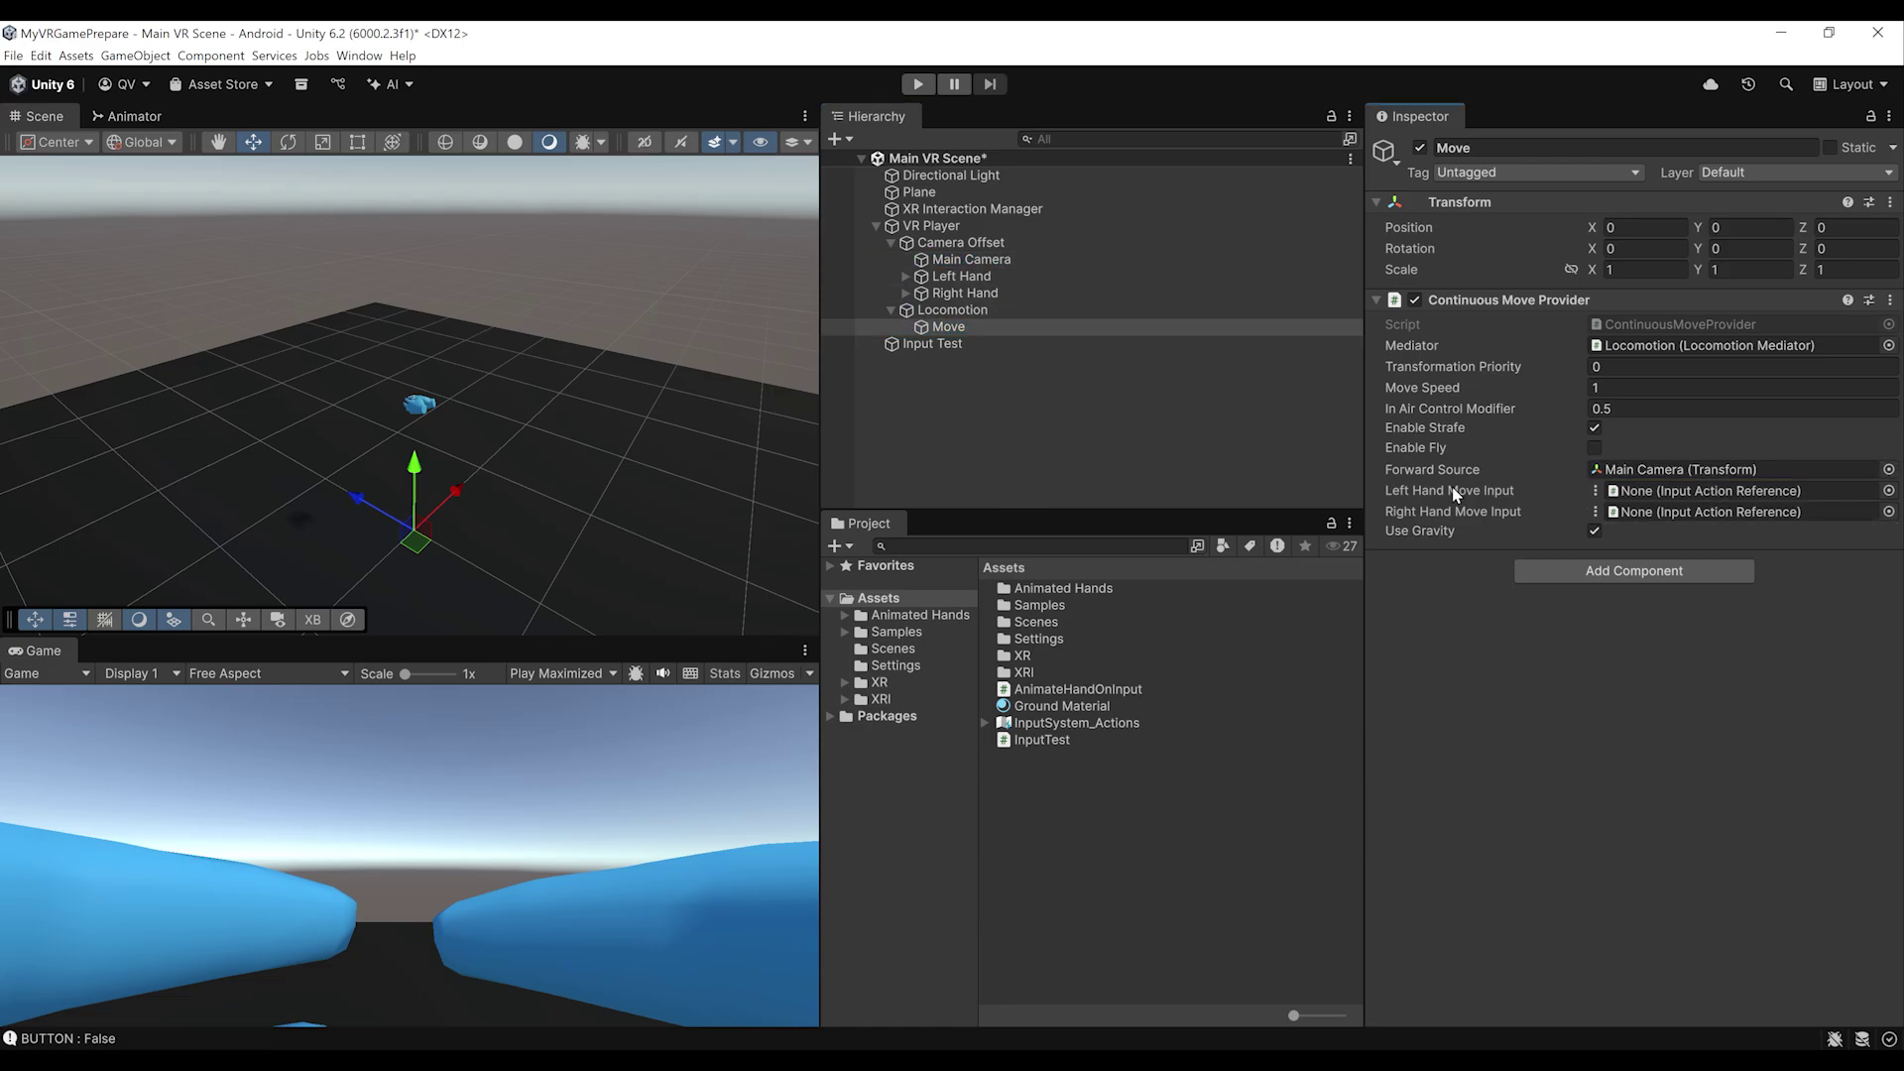
mouse_move(1456, 493)
Set left-hand move input to XRI Left Locomotion/Move, right-hand to Unused, and save
left_click(1885, 493)
type("XRI")
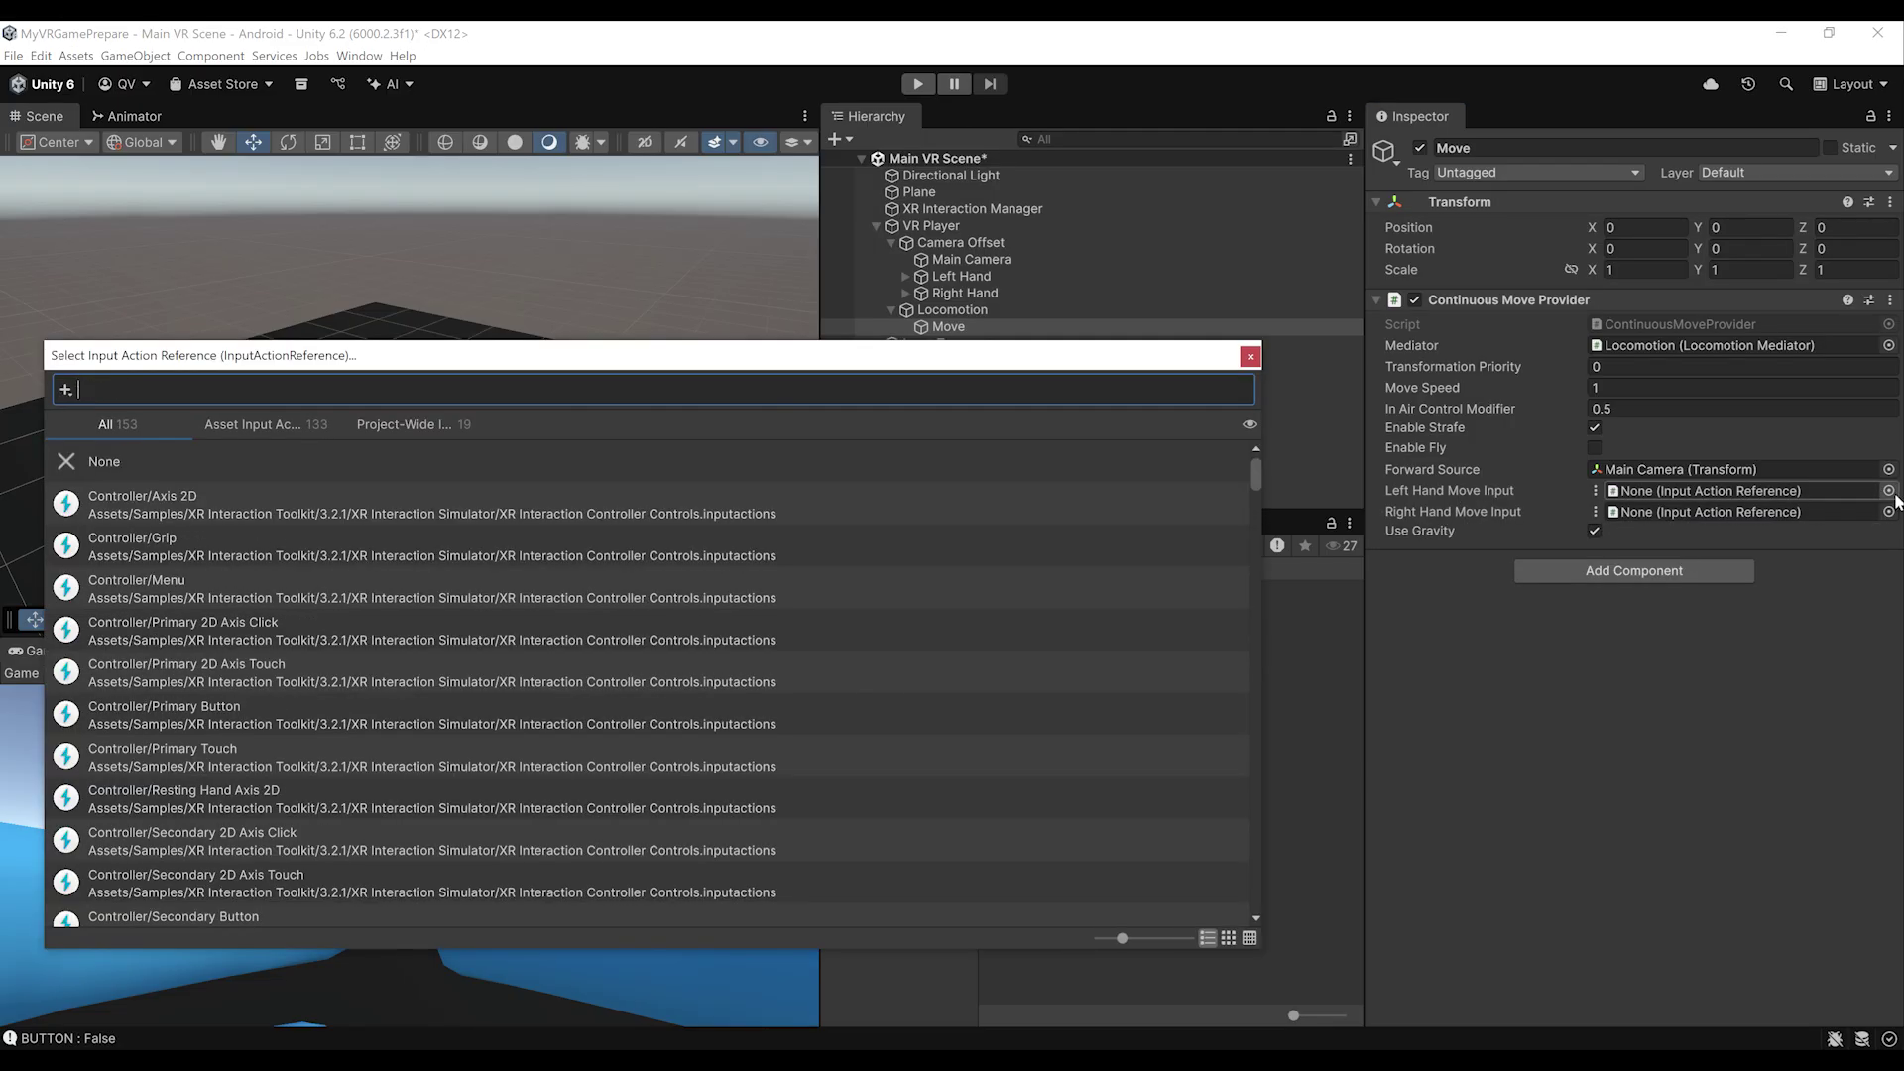
type(" Le")
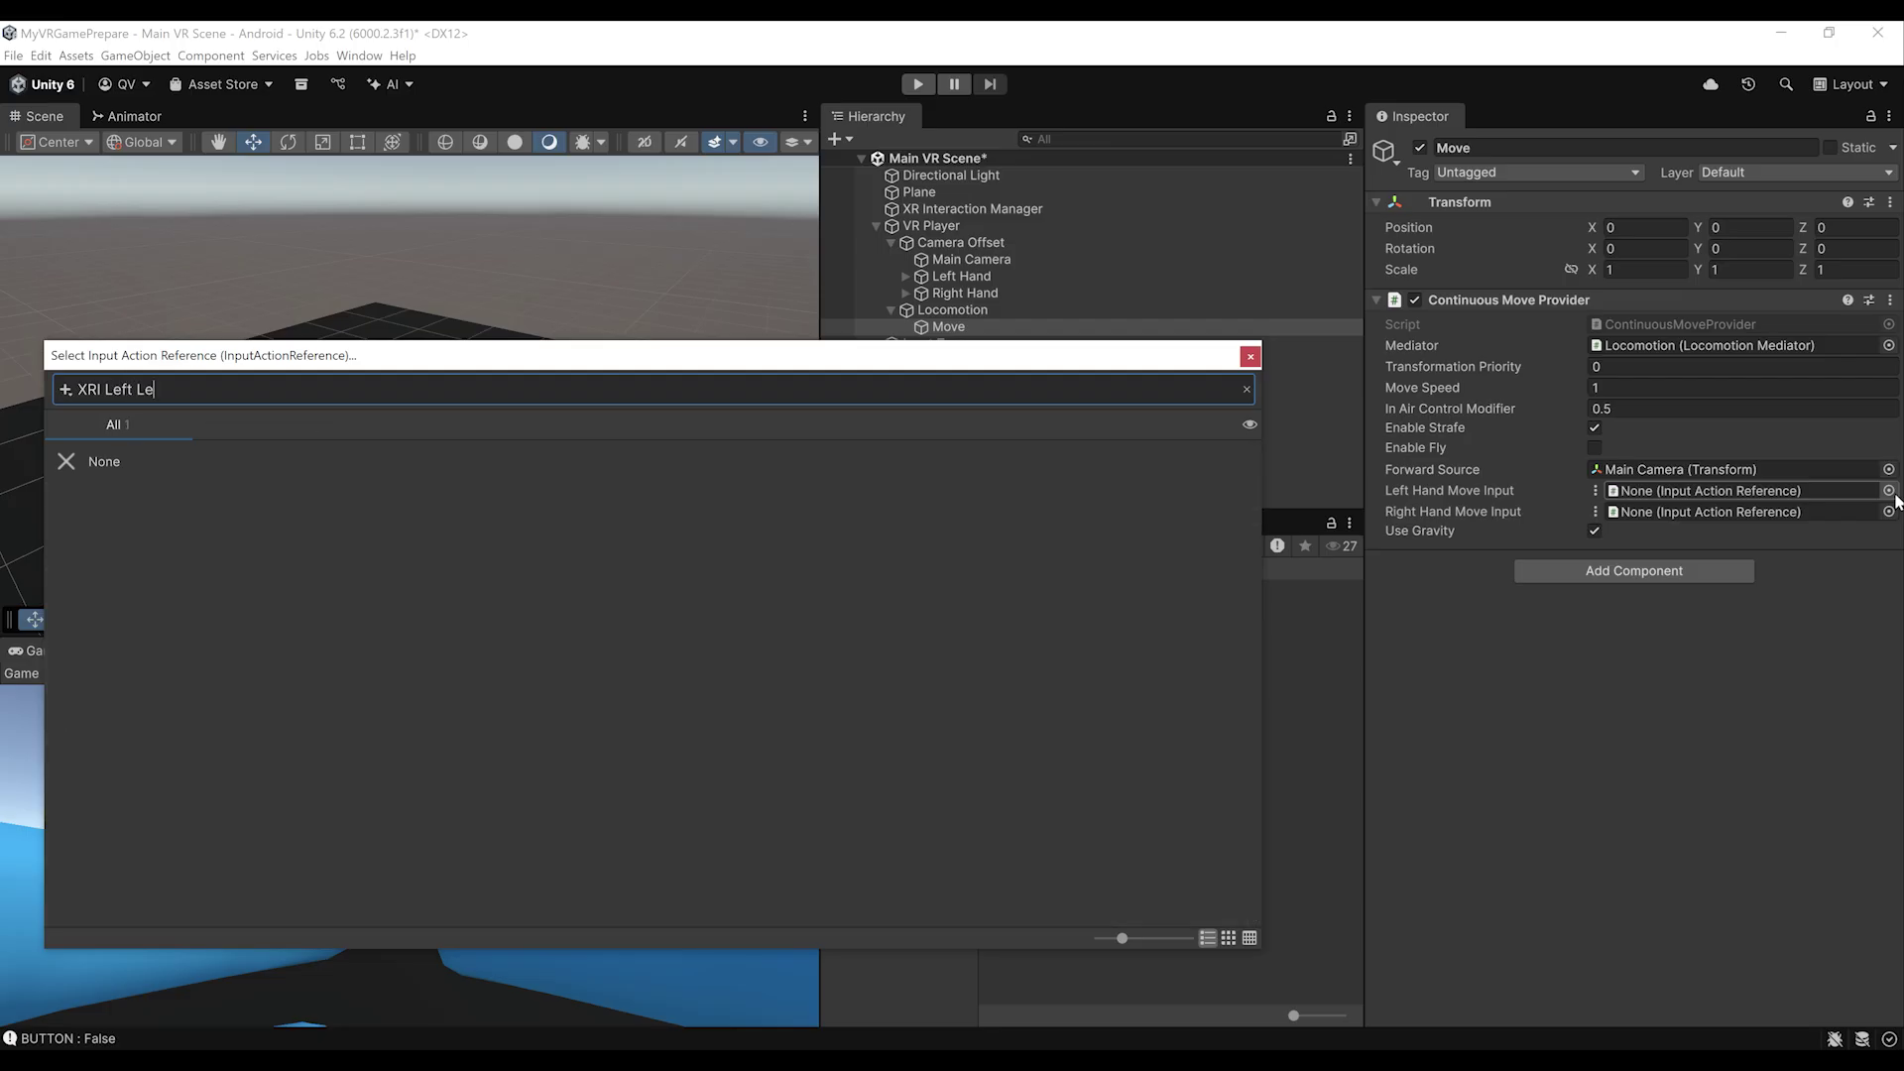
key("BackSpace")
type("ocomotion/Move")
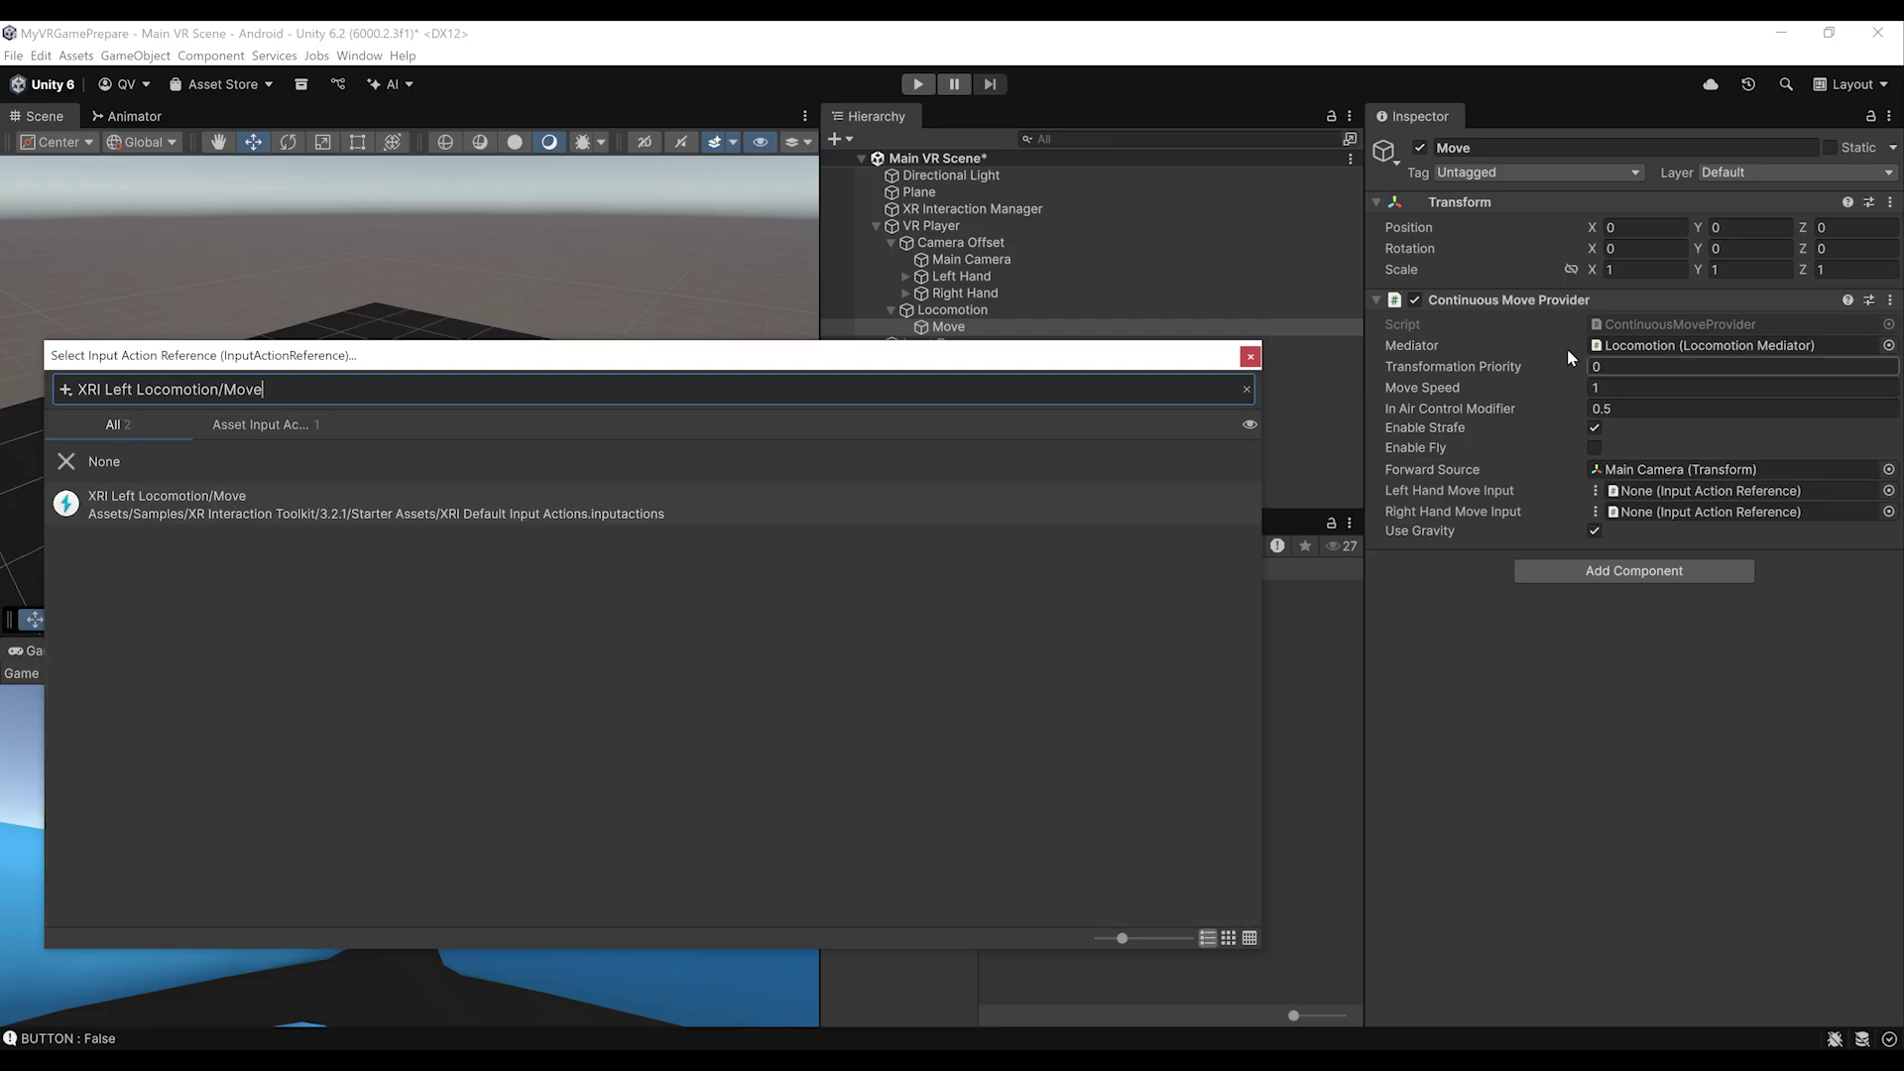
double_click(200, 506)
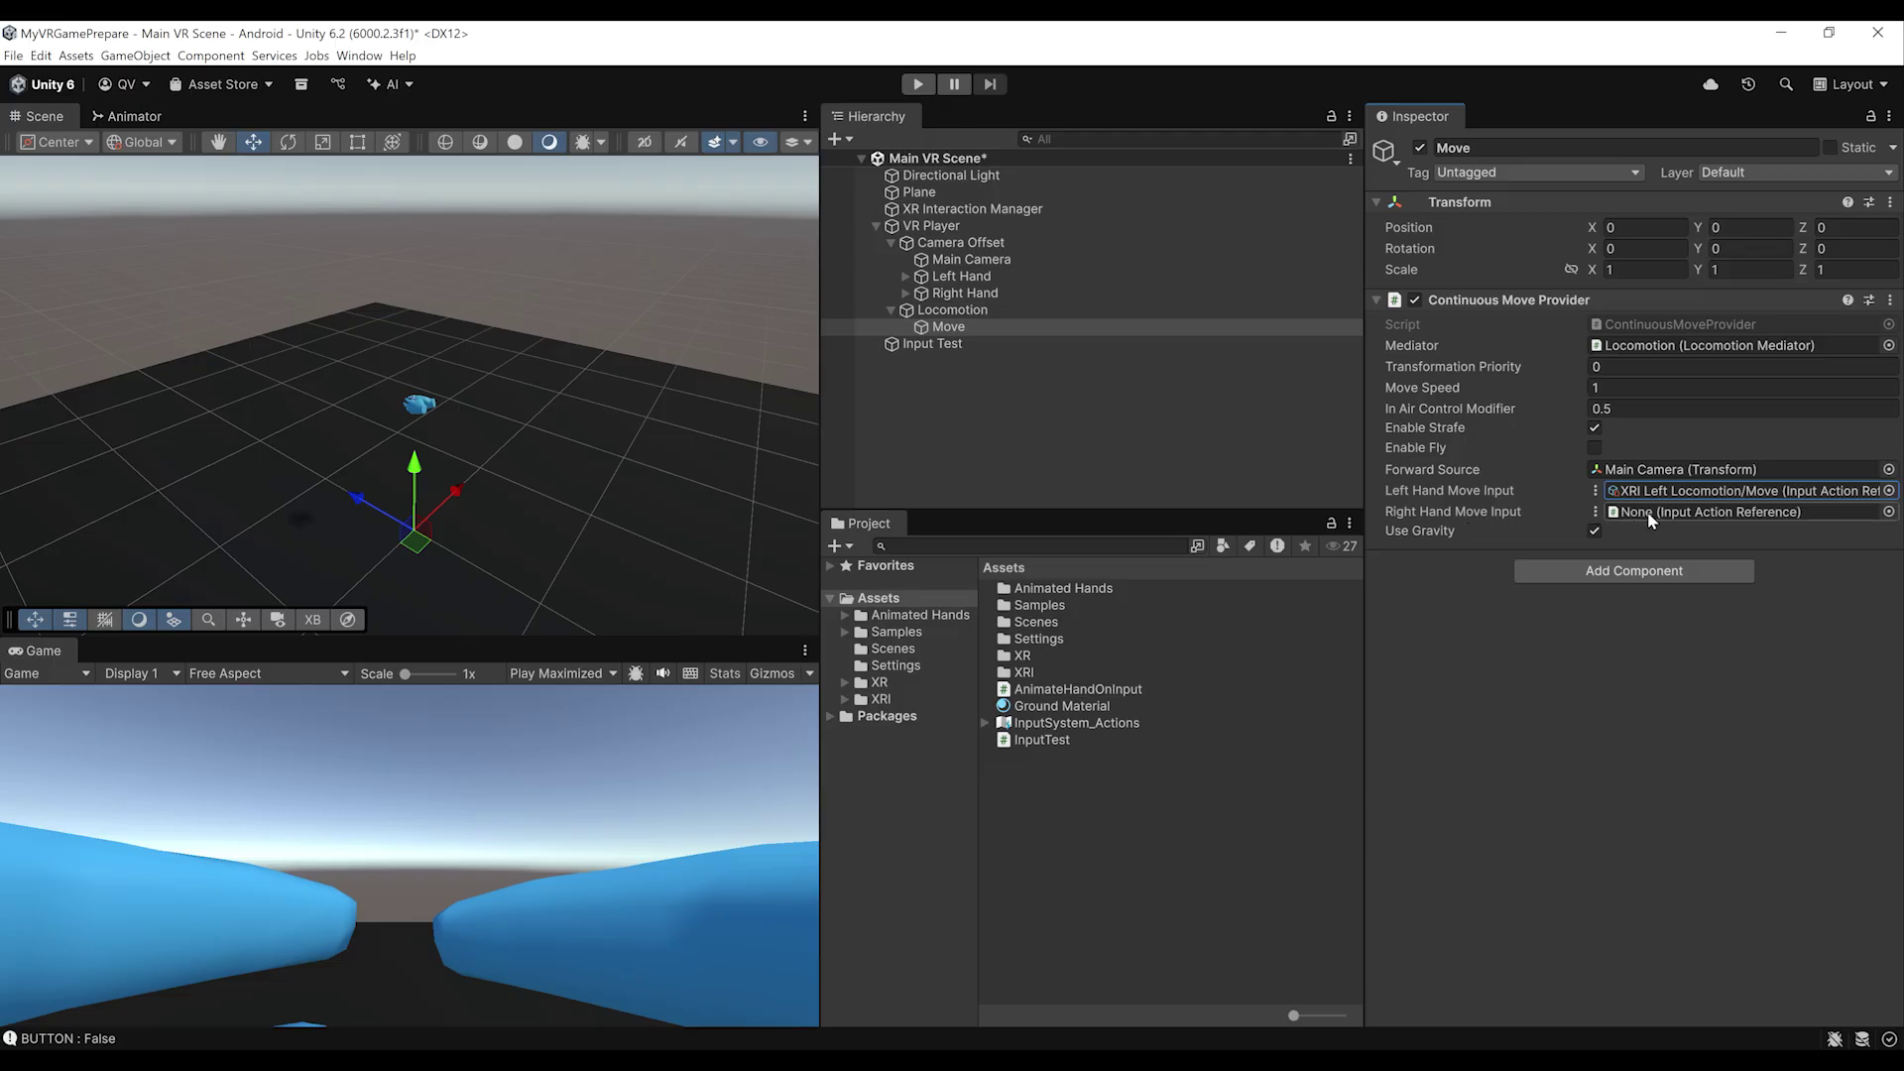
left_click(1594, 511)
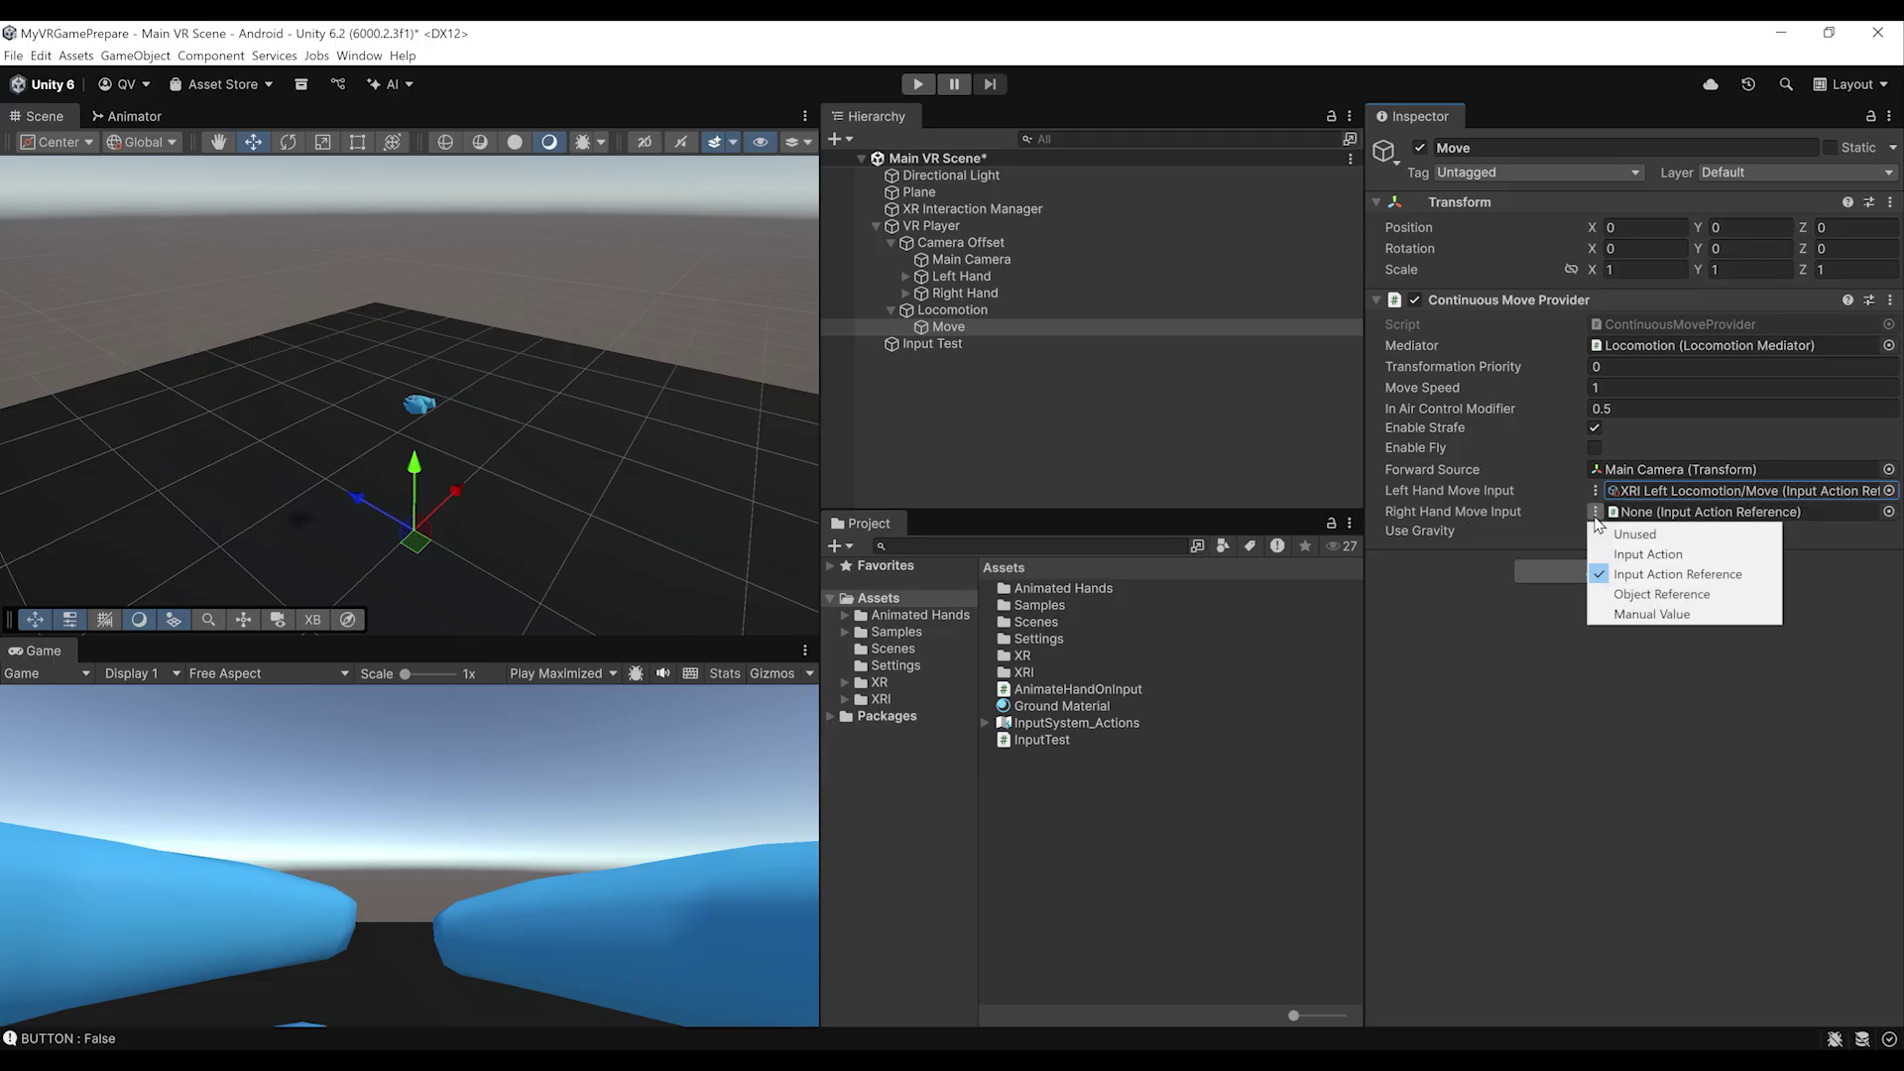
left_click(1627, 535)
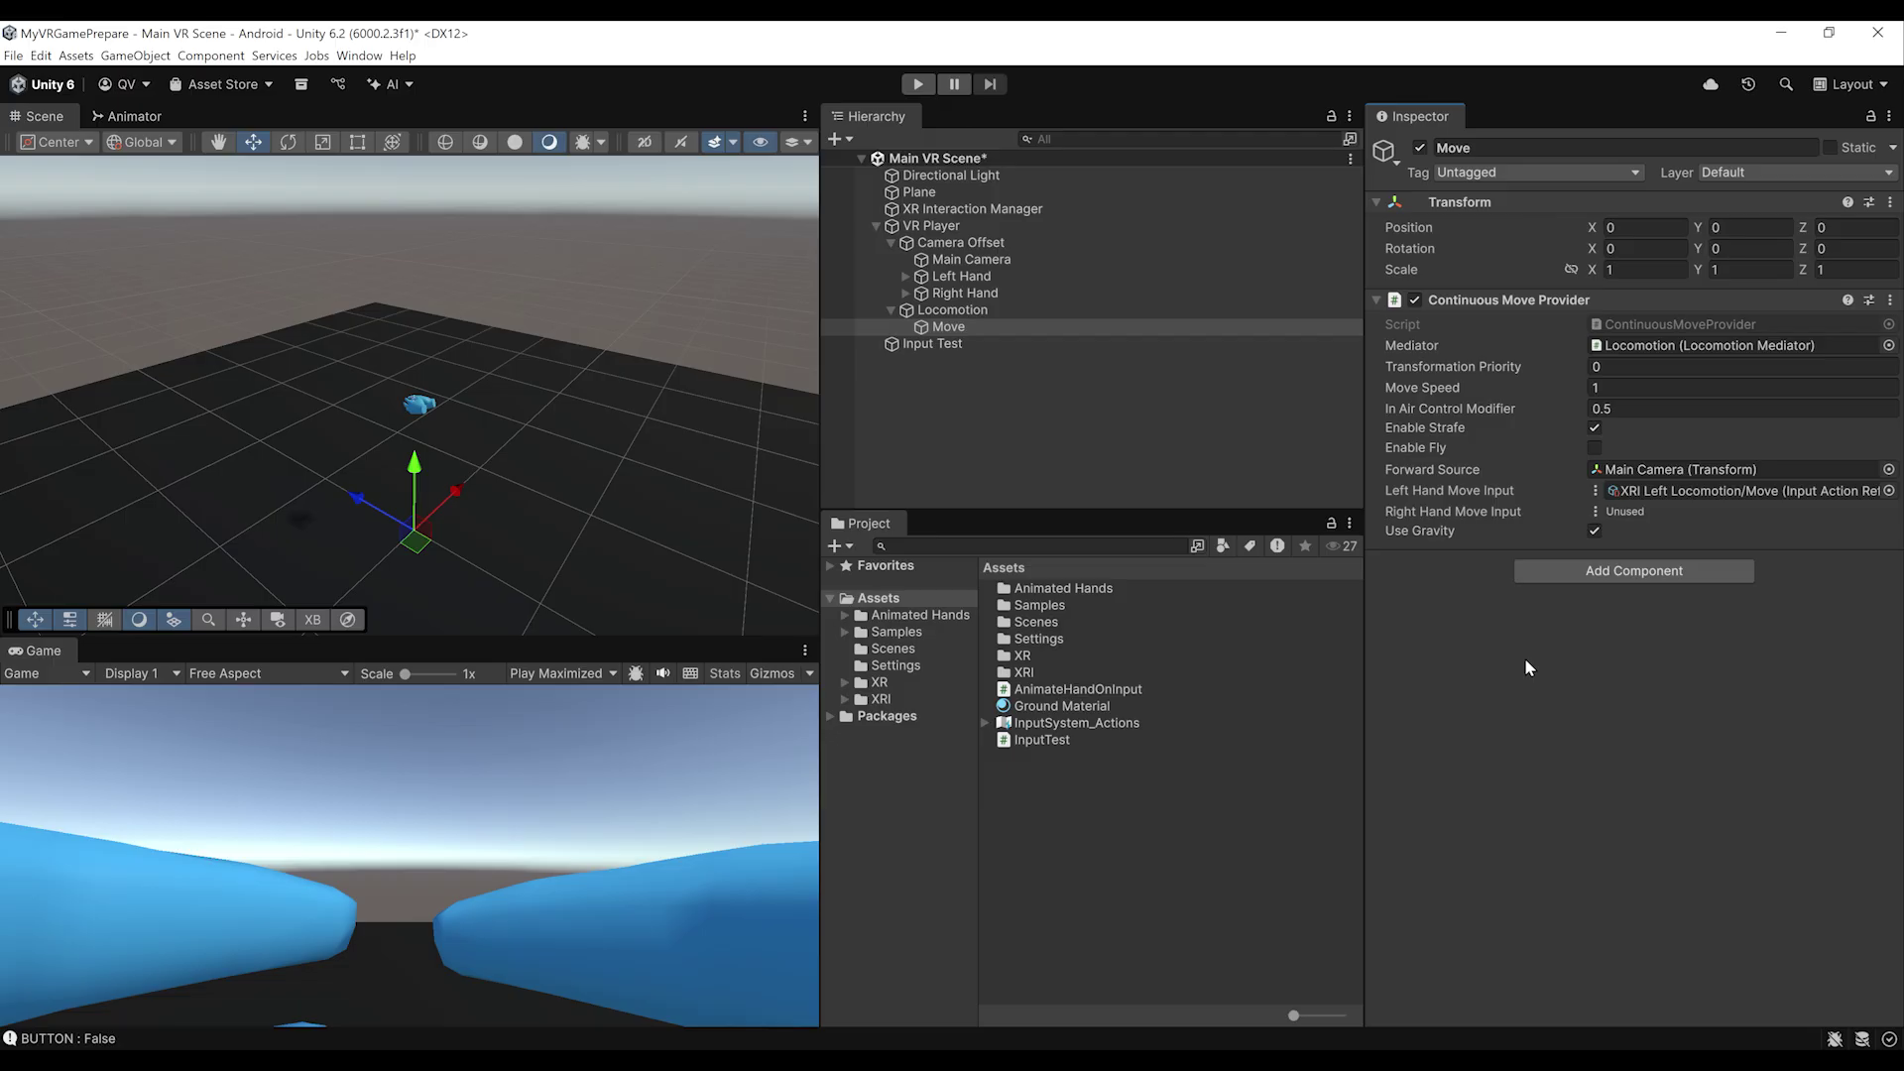
key("ctrl+s")
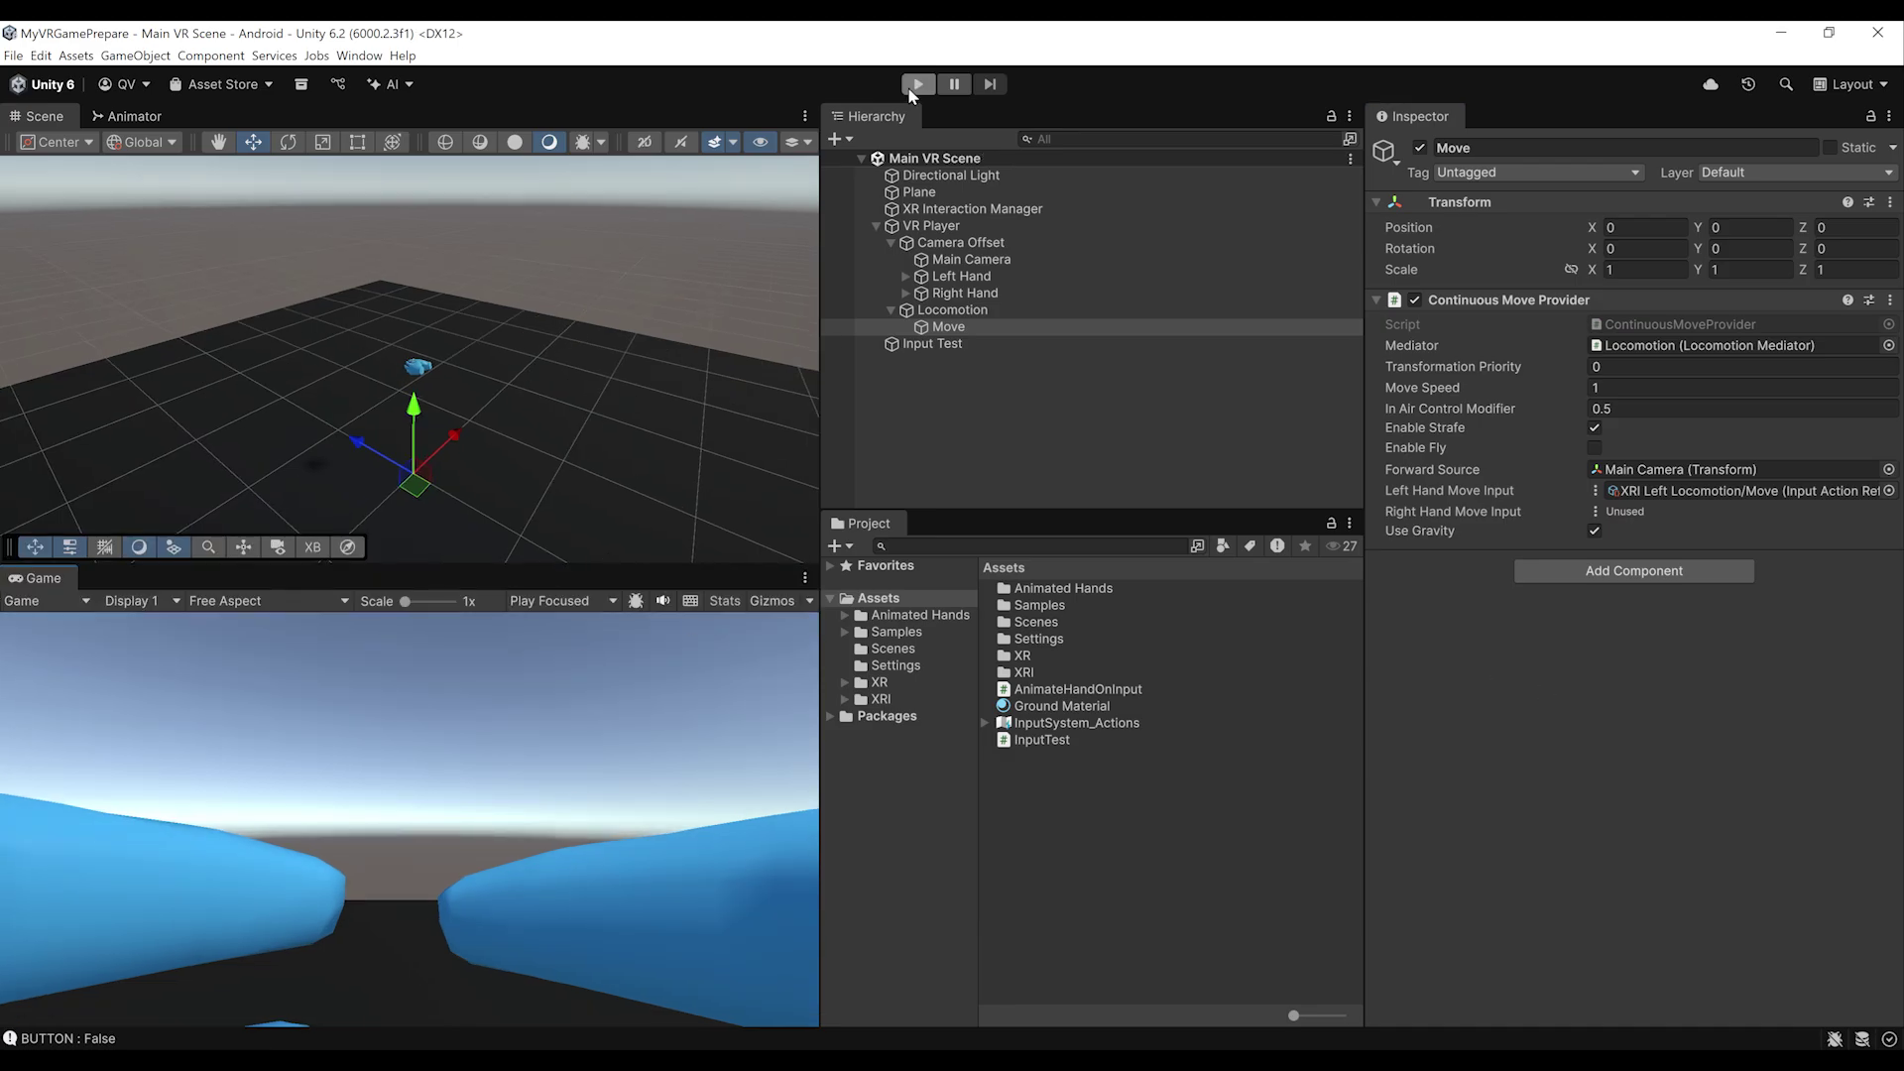
Test the VR player in play mode, then widen the Scene/Game views and Hierarchy panel
left_click(916, 85)
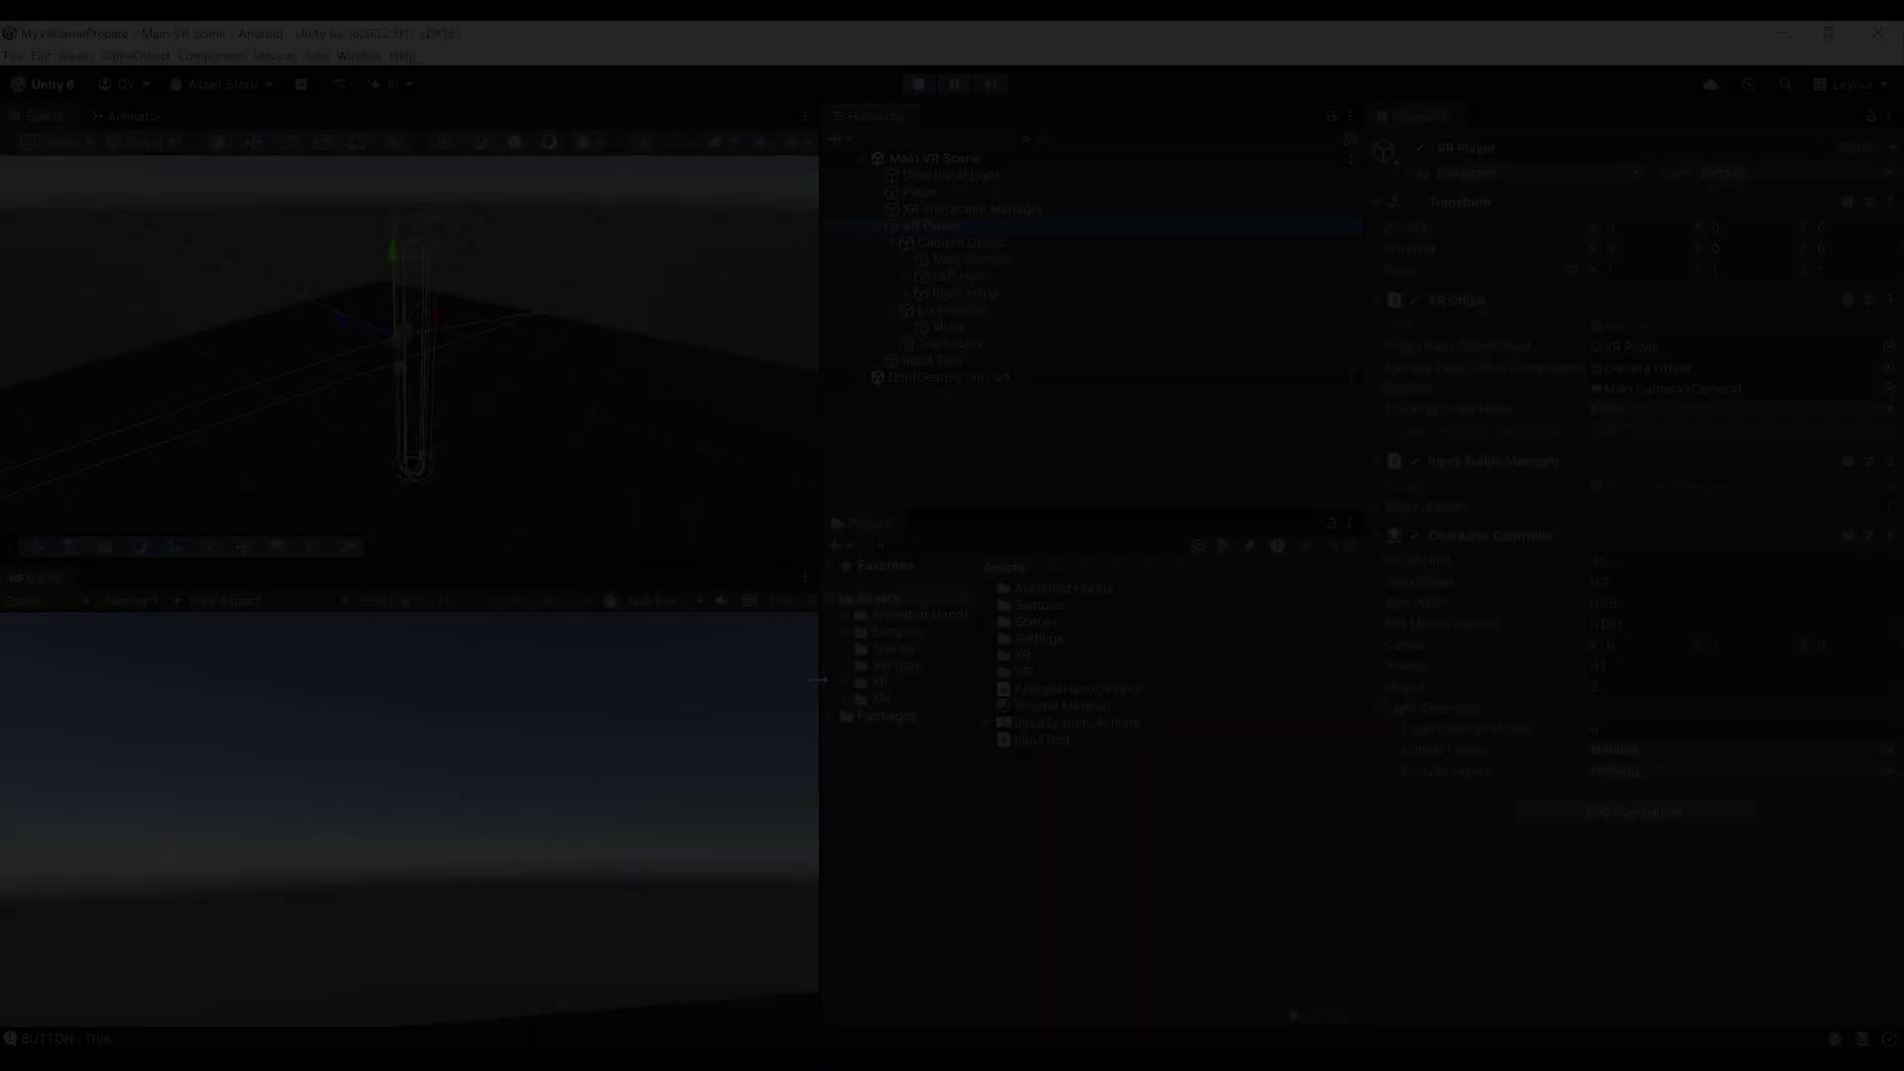
left_click_drag(816, 680, 1072, 716)
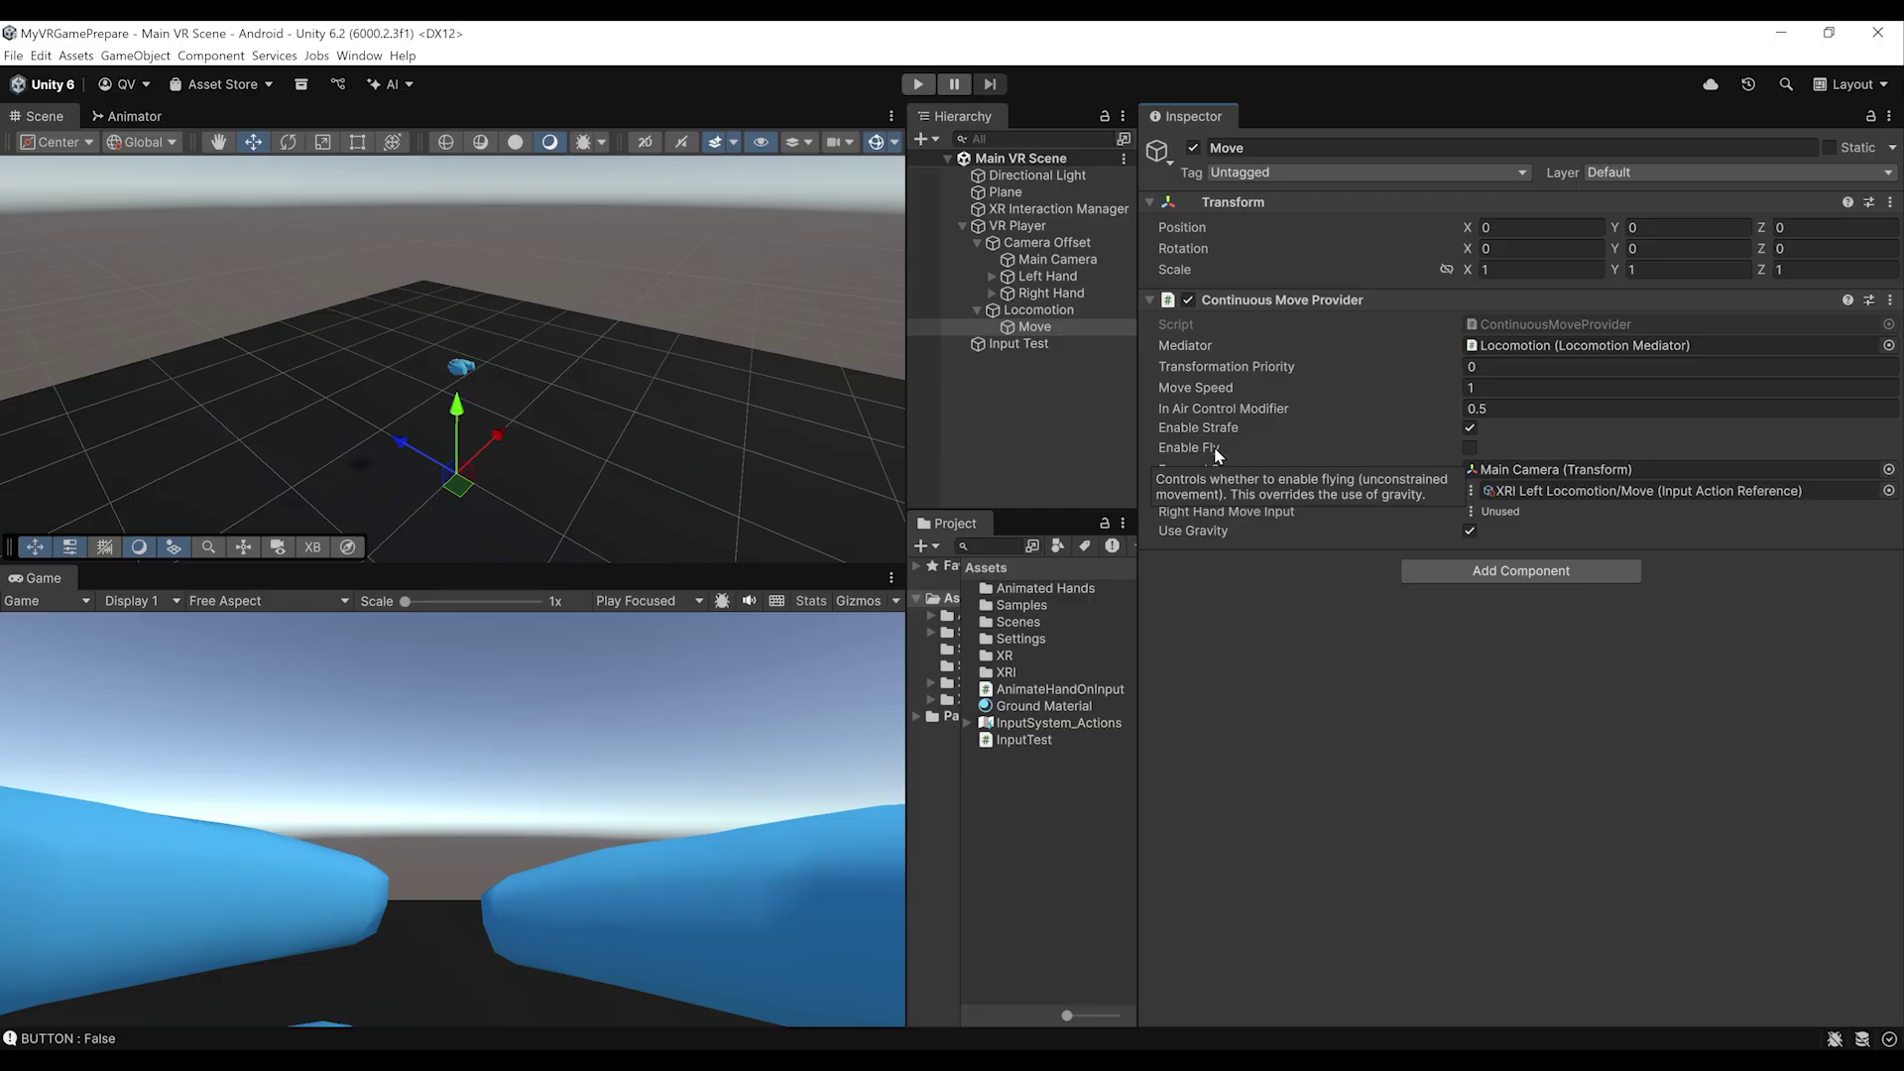
left_click_drag(1138, 694, 1279, 694)
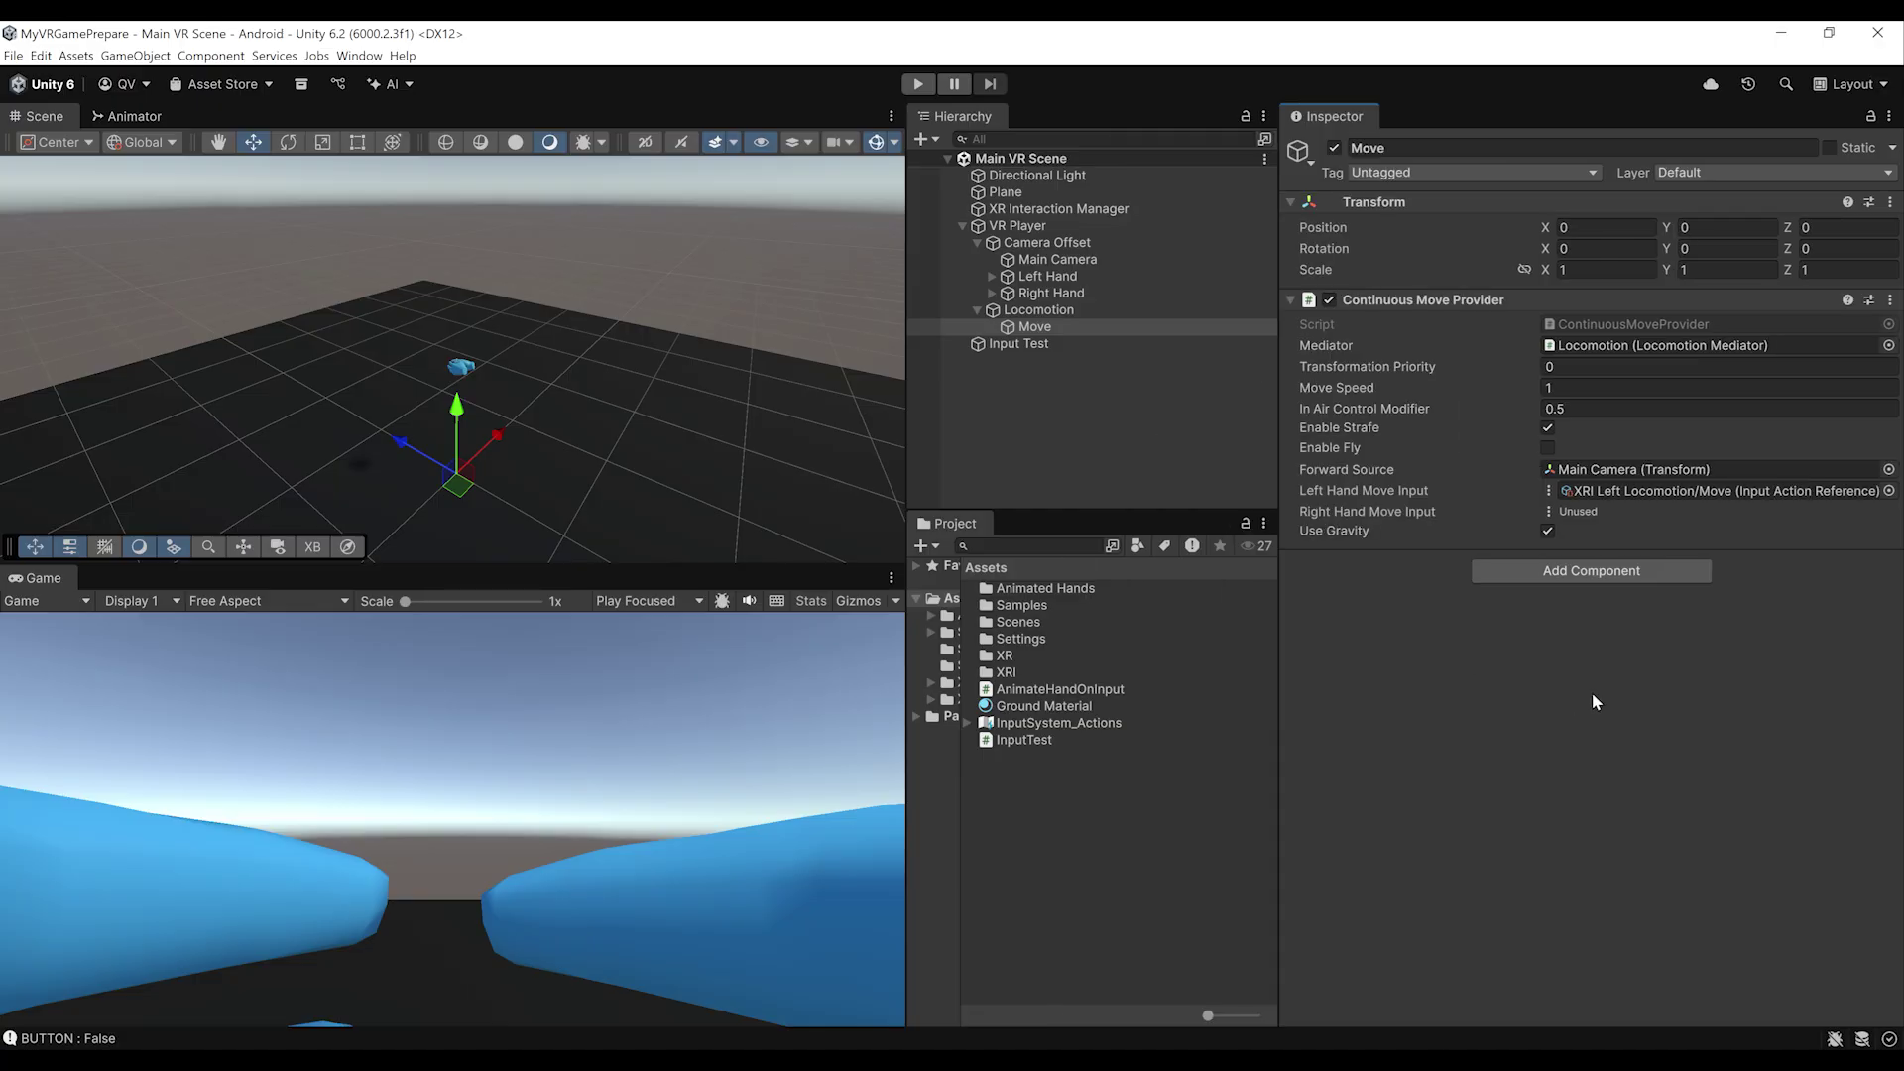
Create a Turn child under Locomotion with a Continuous Turn Provider mediated by Locomotion, and save
left_click(1036, 314)
right_click(1038, 320)
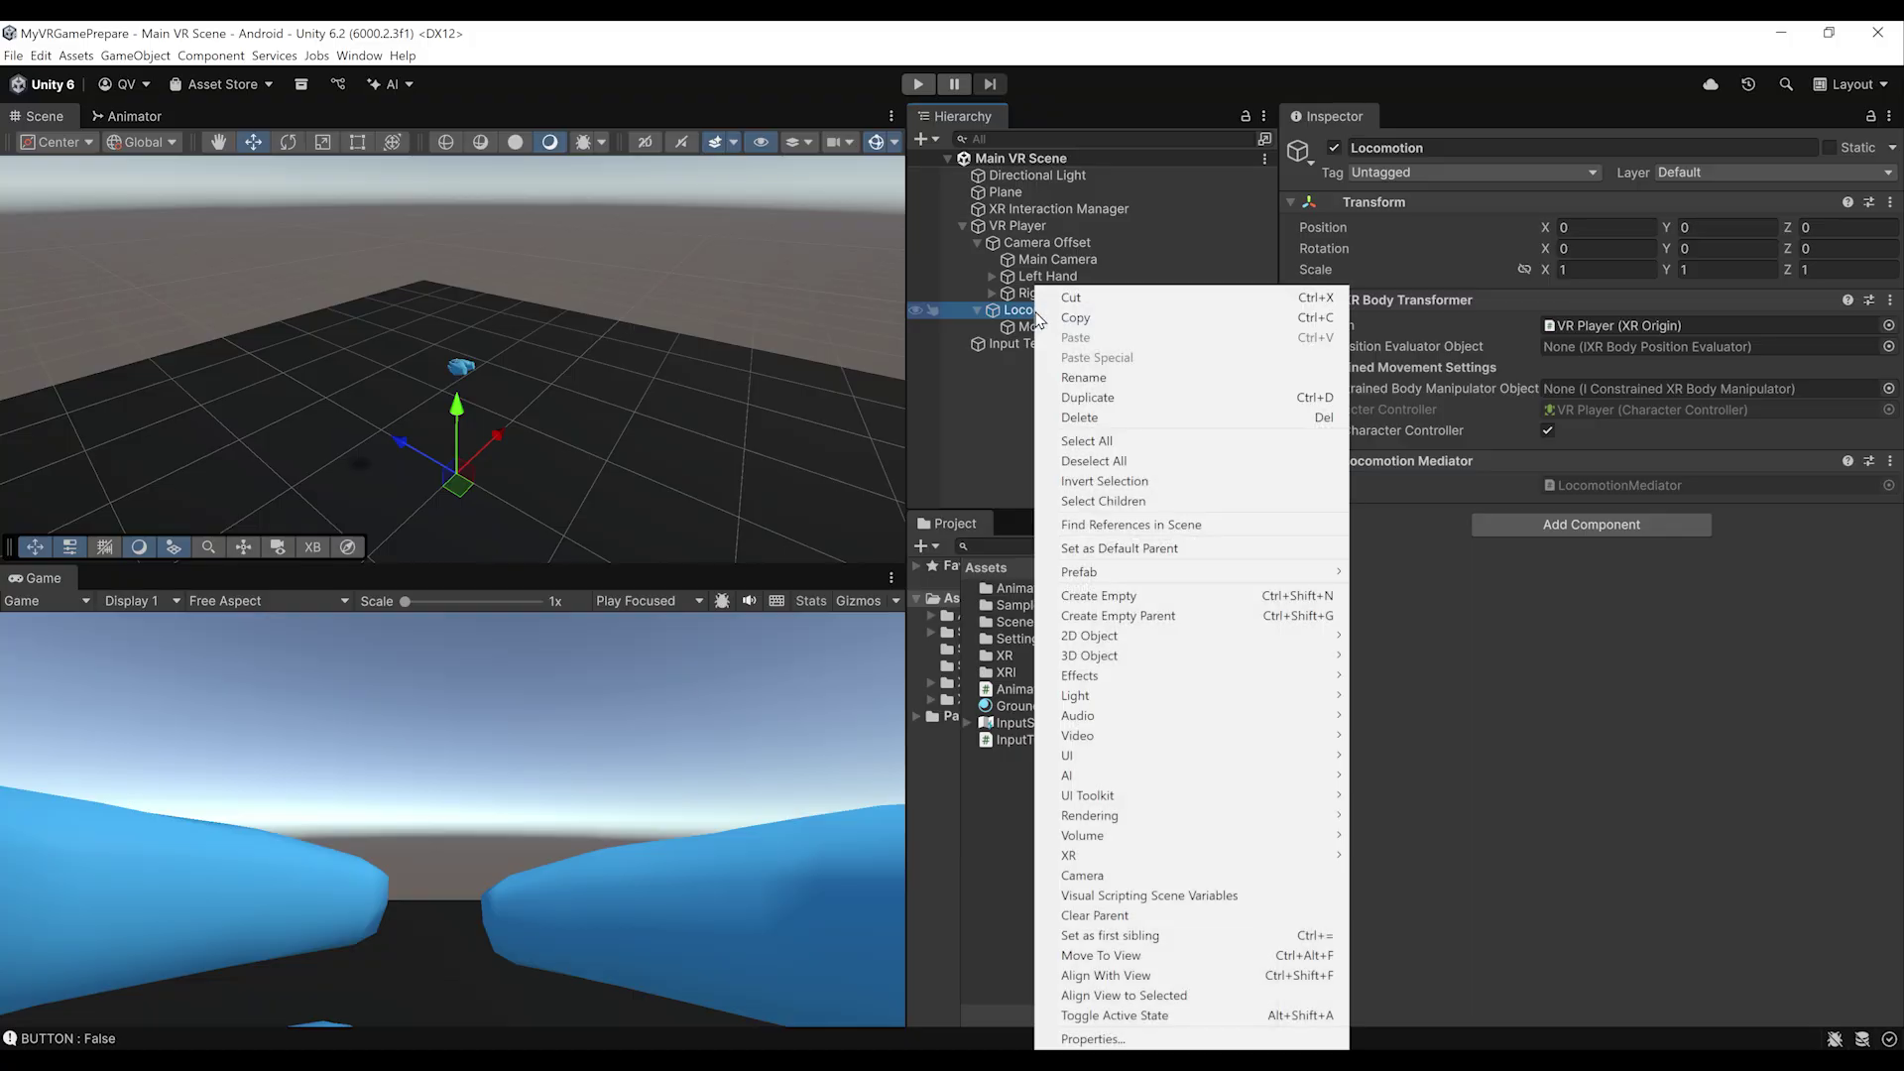
left_click(1126, 596)
type("Turn")
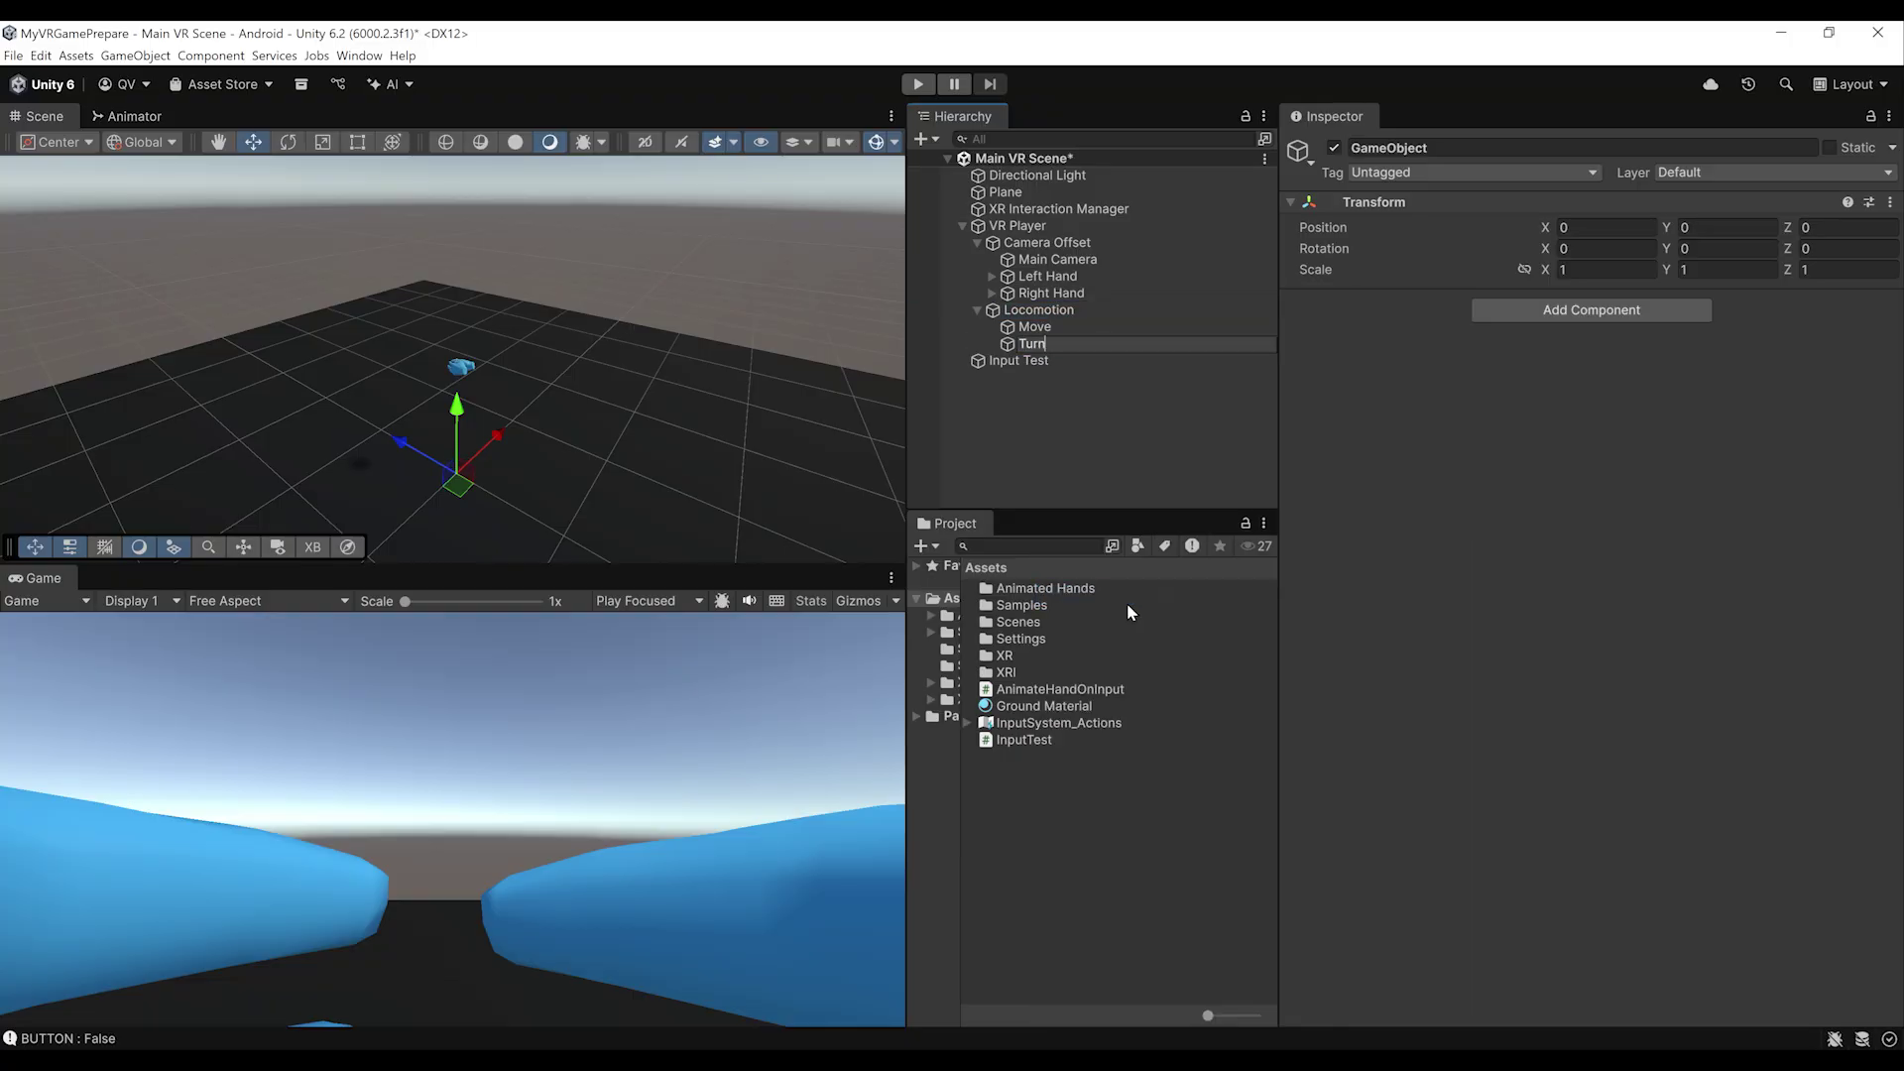
key("Return")
left_click(1549, 312)
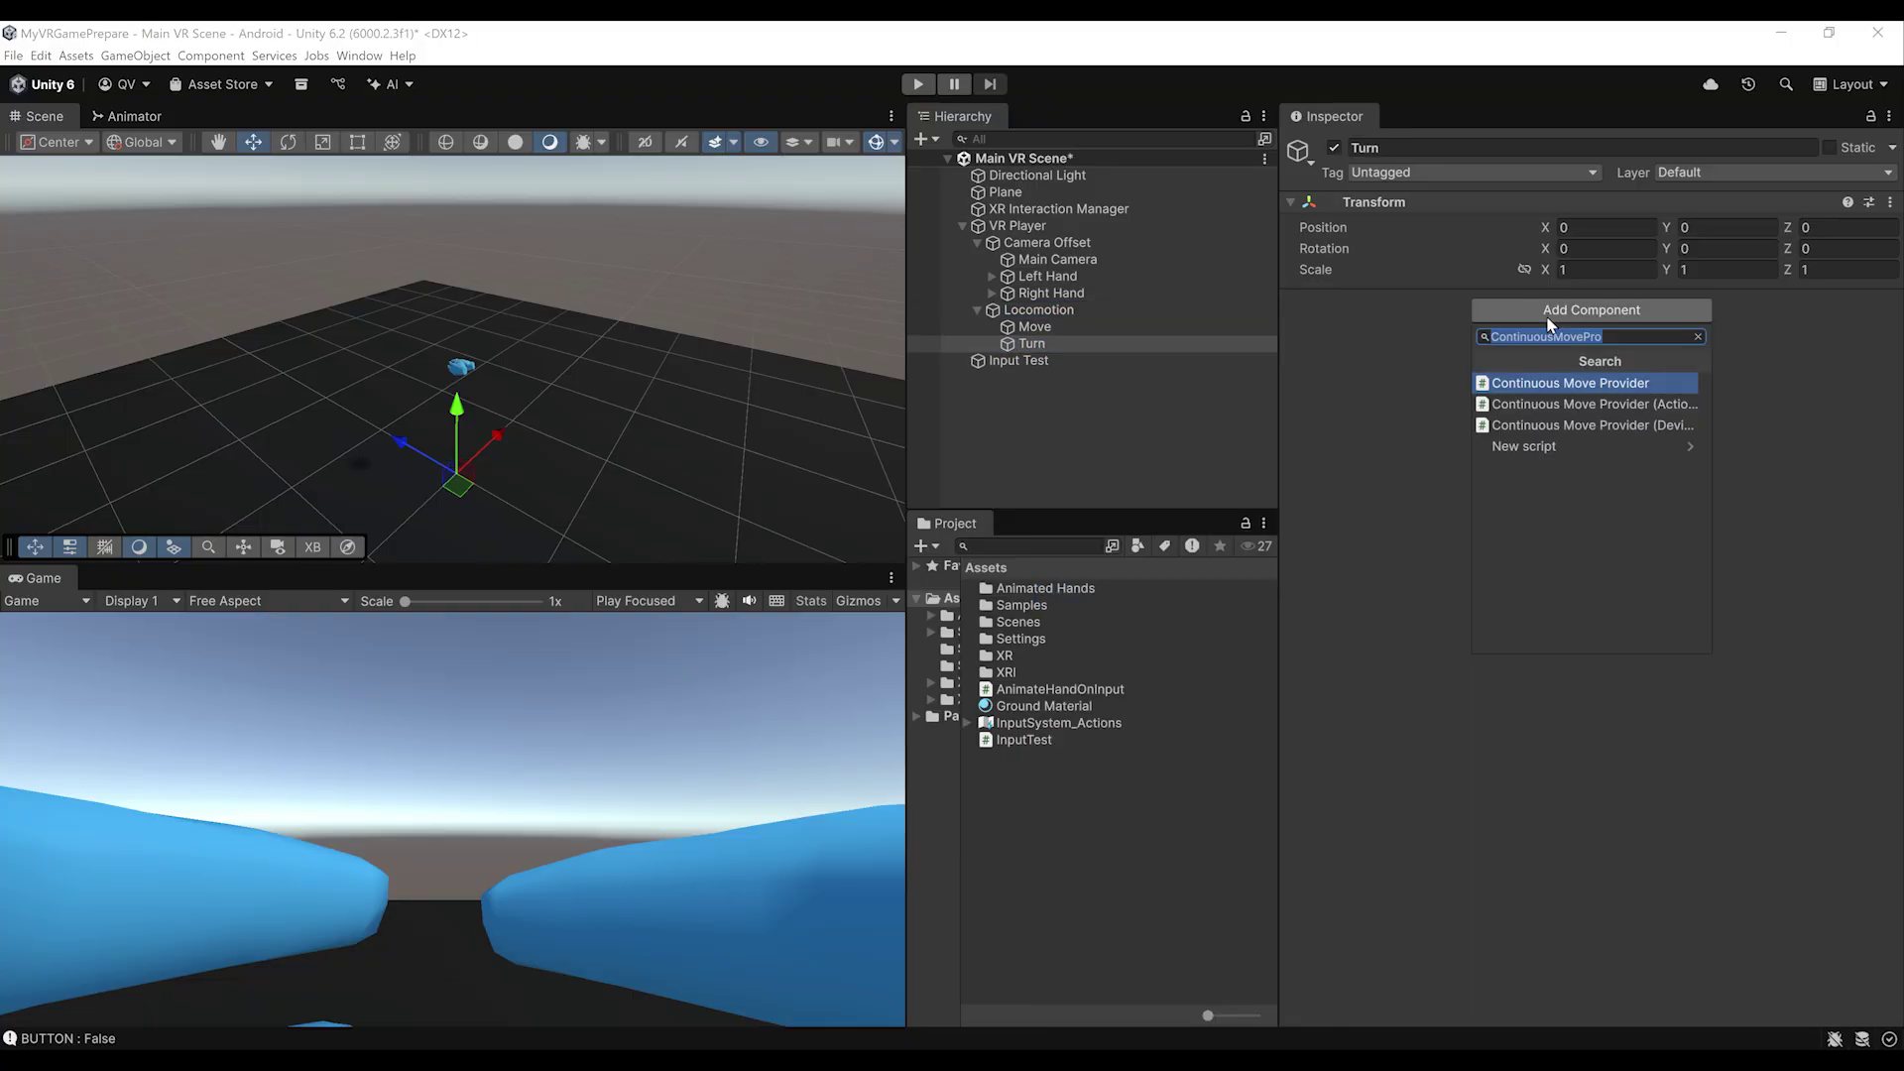
type("ContinuousTur")
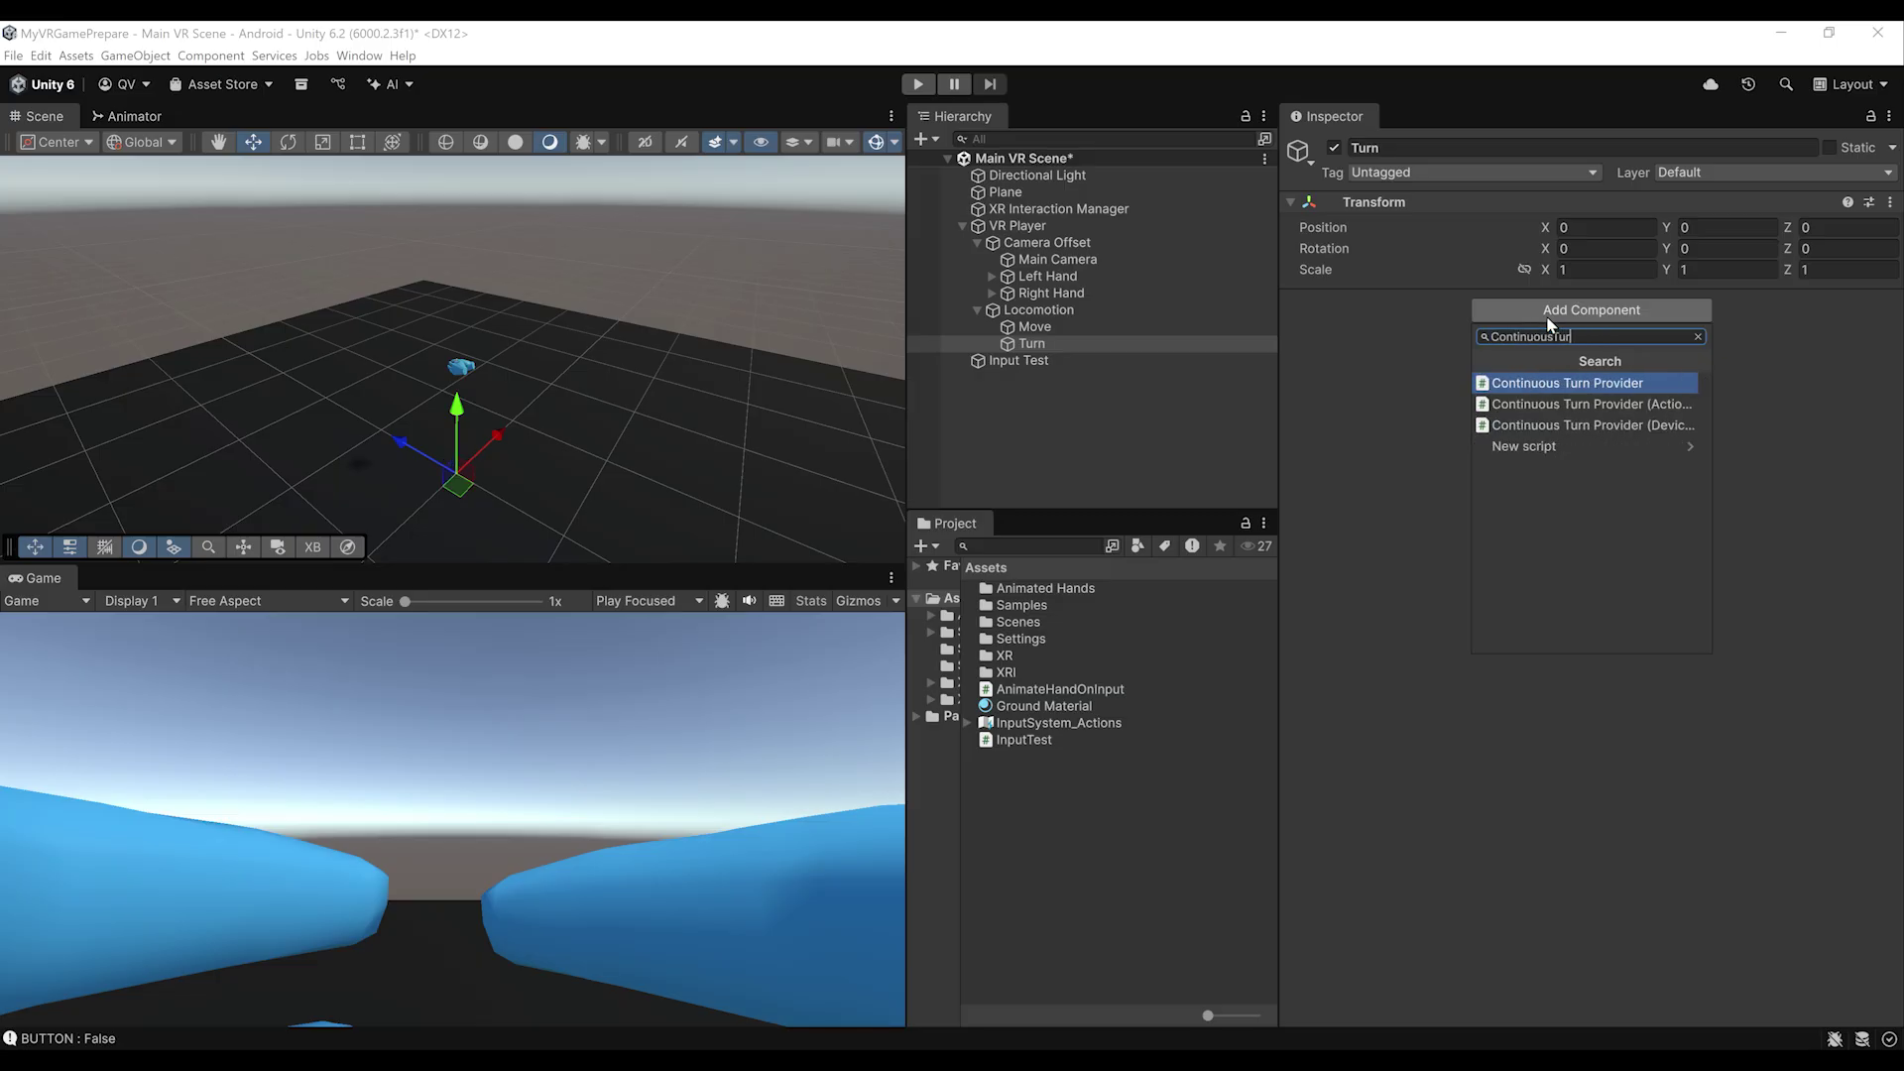
key("Return")
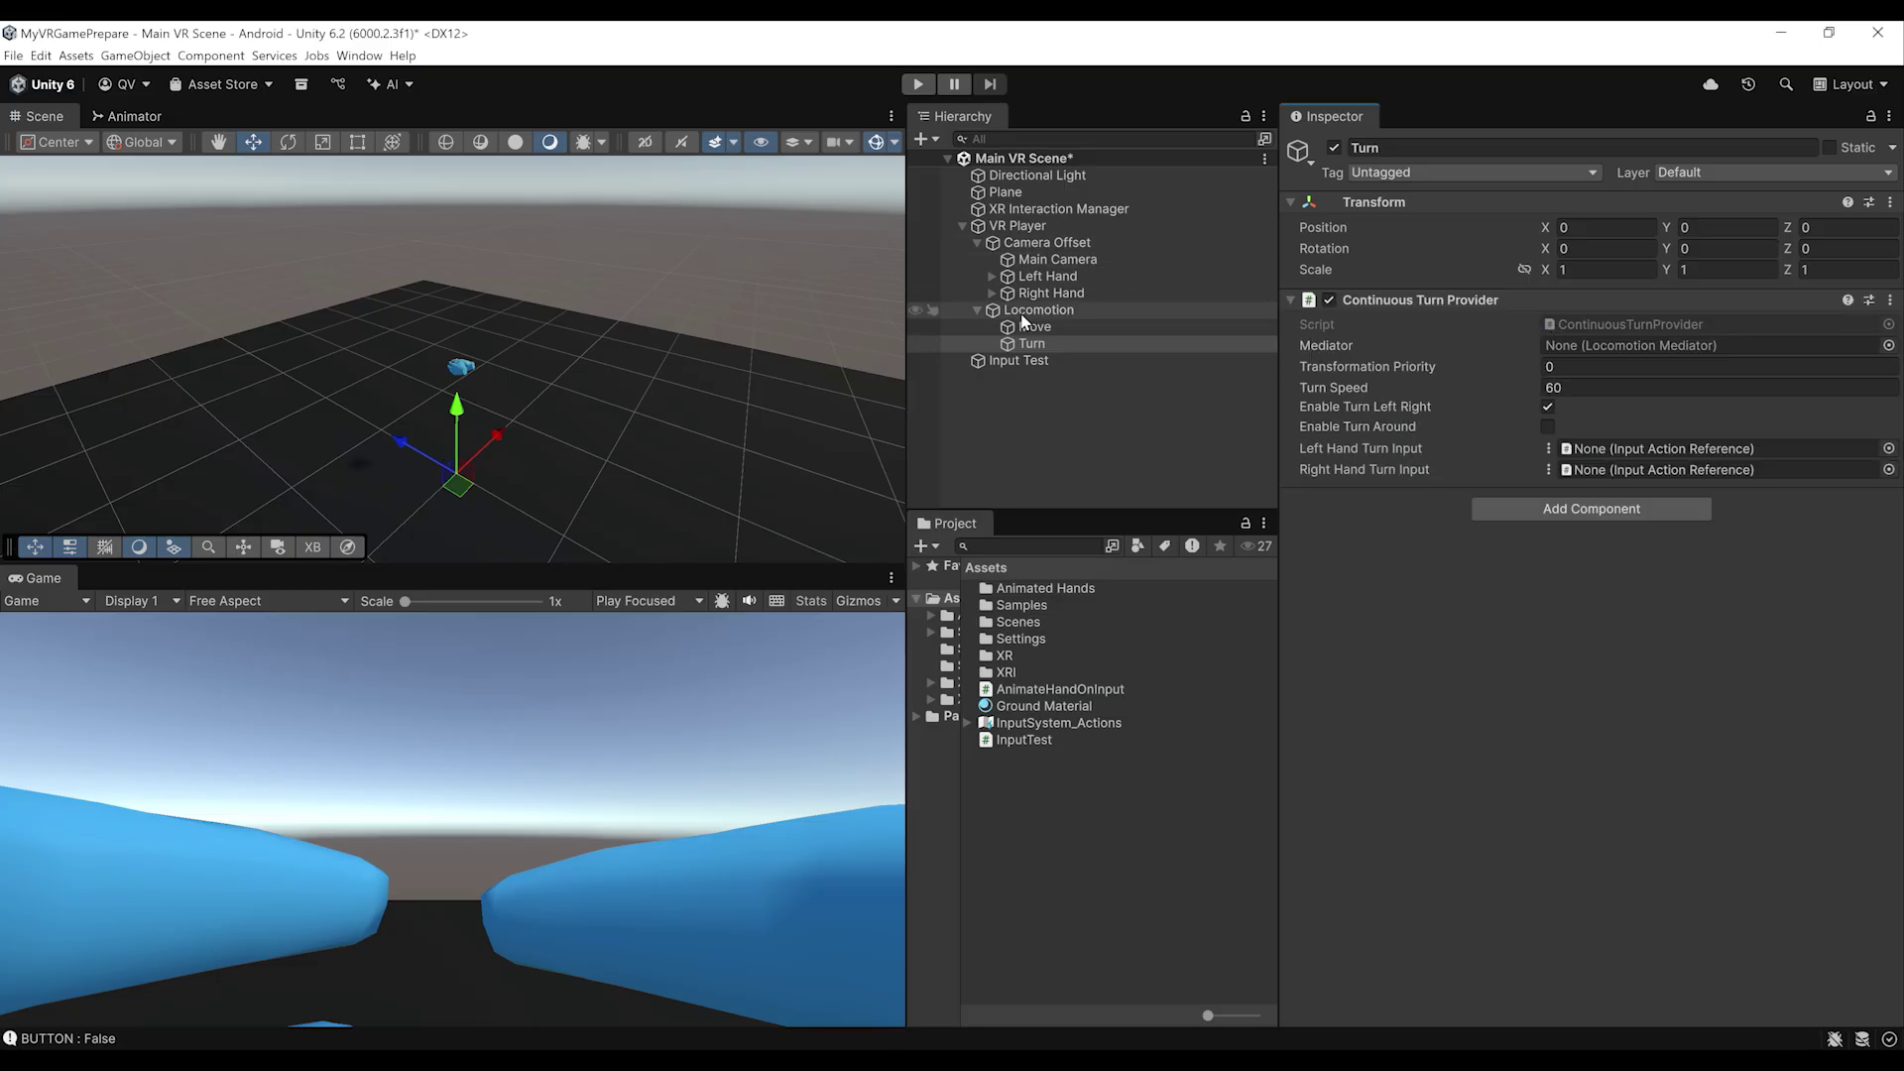
left_click_drag(1020, 312, 1602, 347)
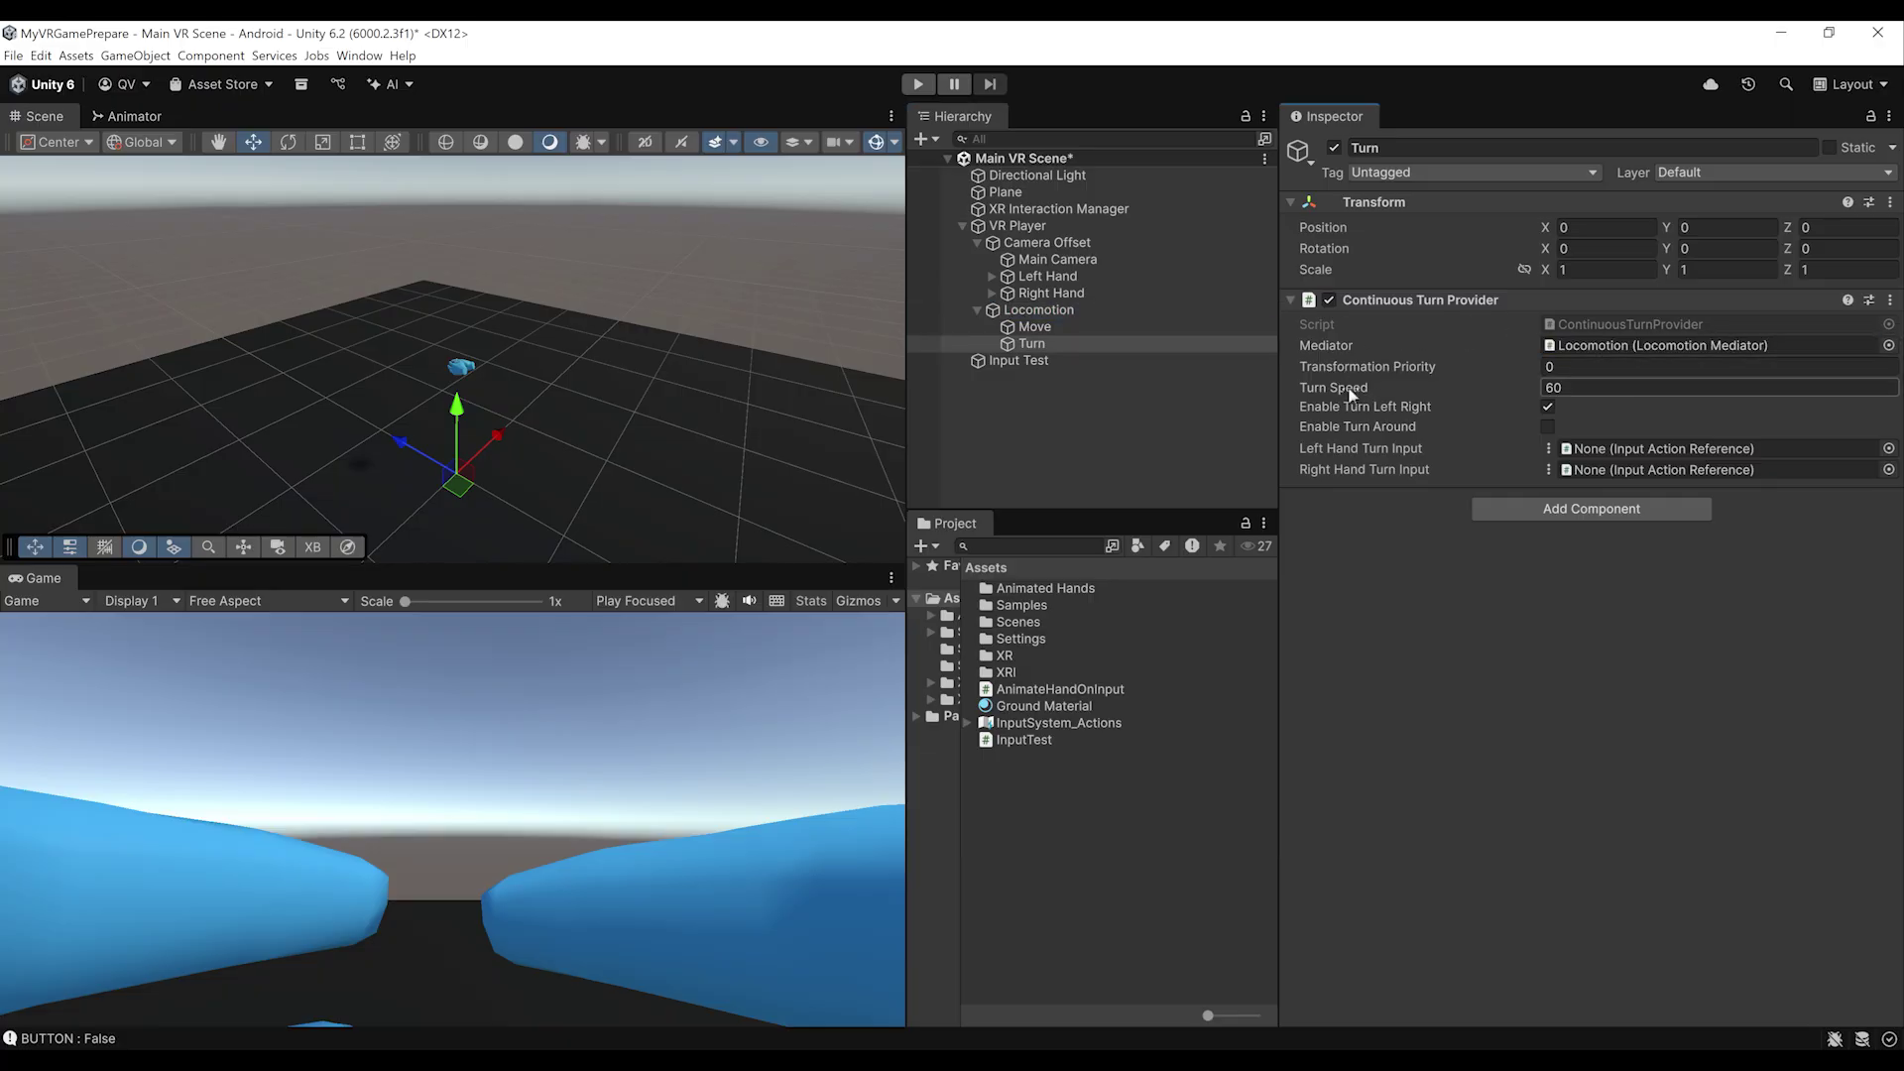
key("ctrl+s")
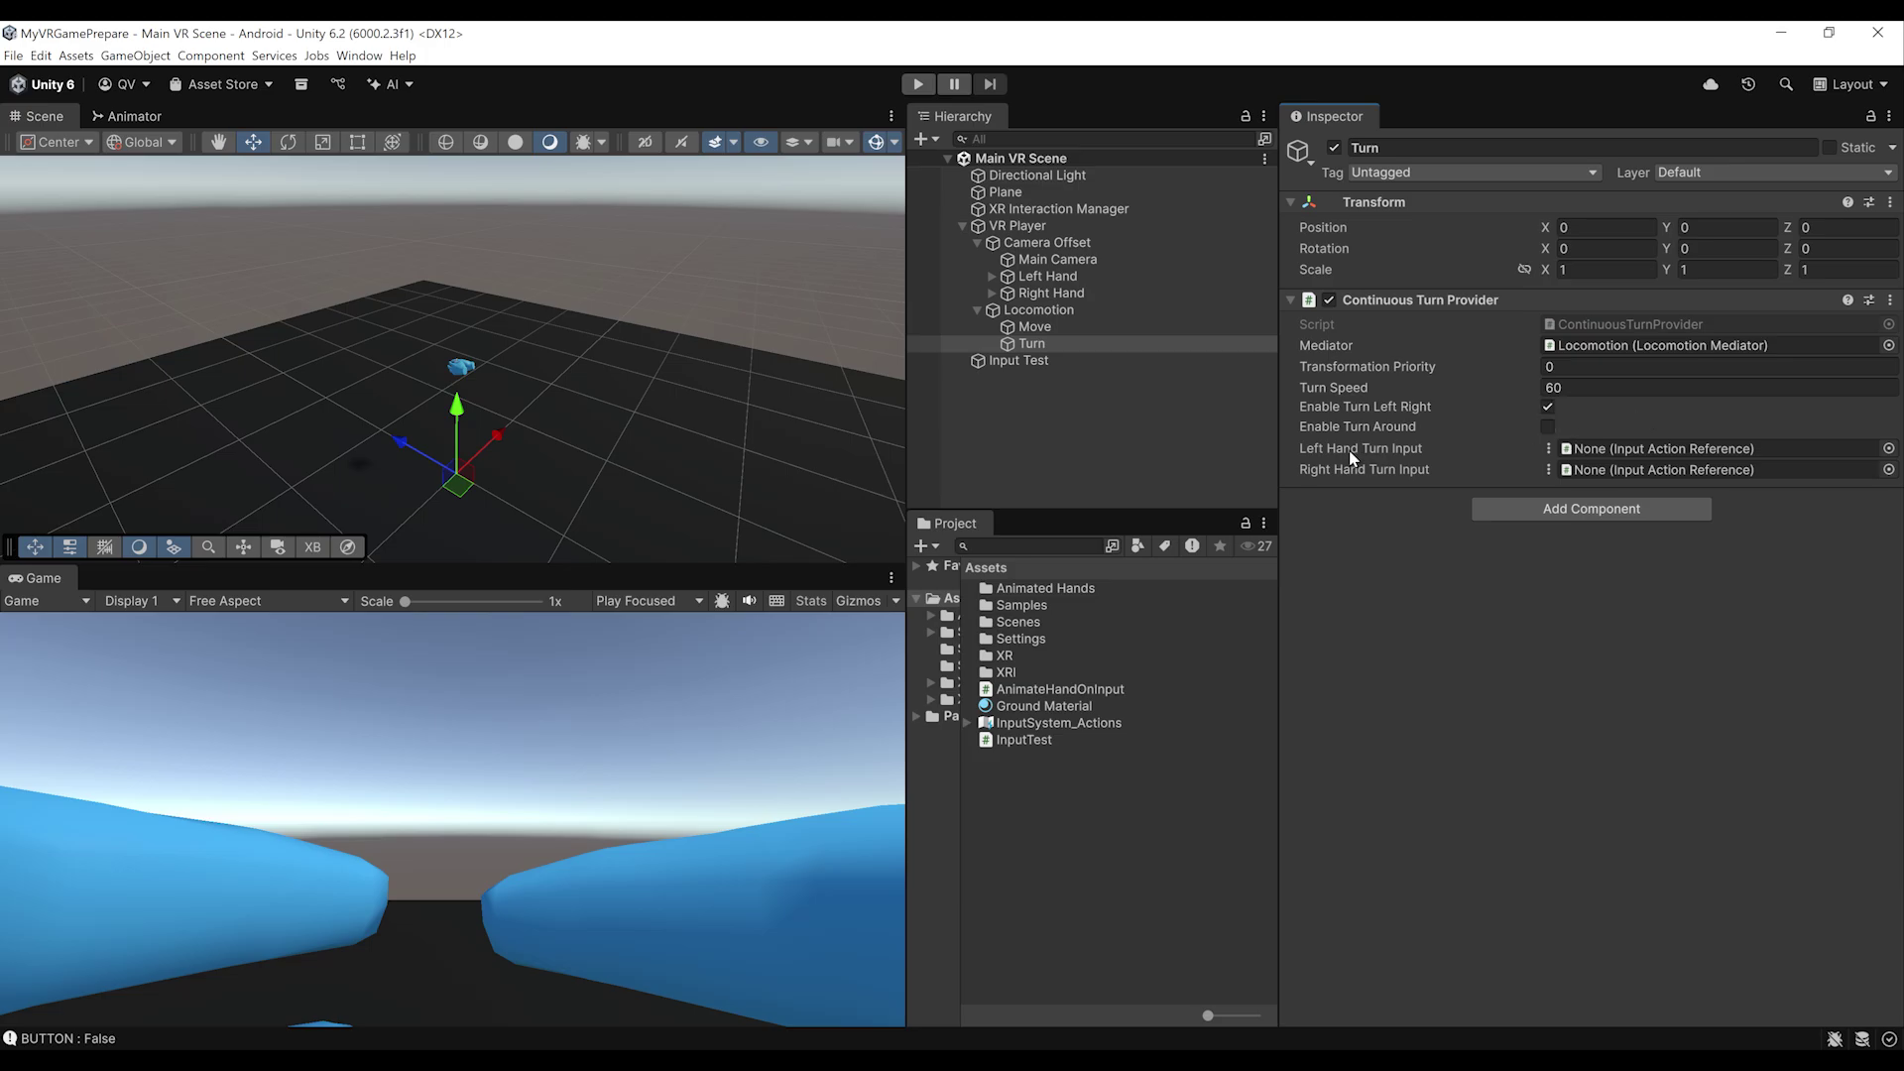
Set left-hand turn input to Unused and right-hand to XRI Right Locomotion/Turn
mouse_move(1404, 456)
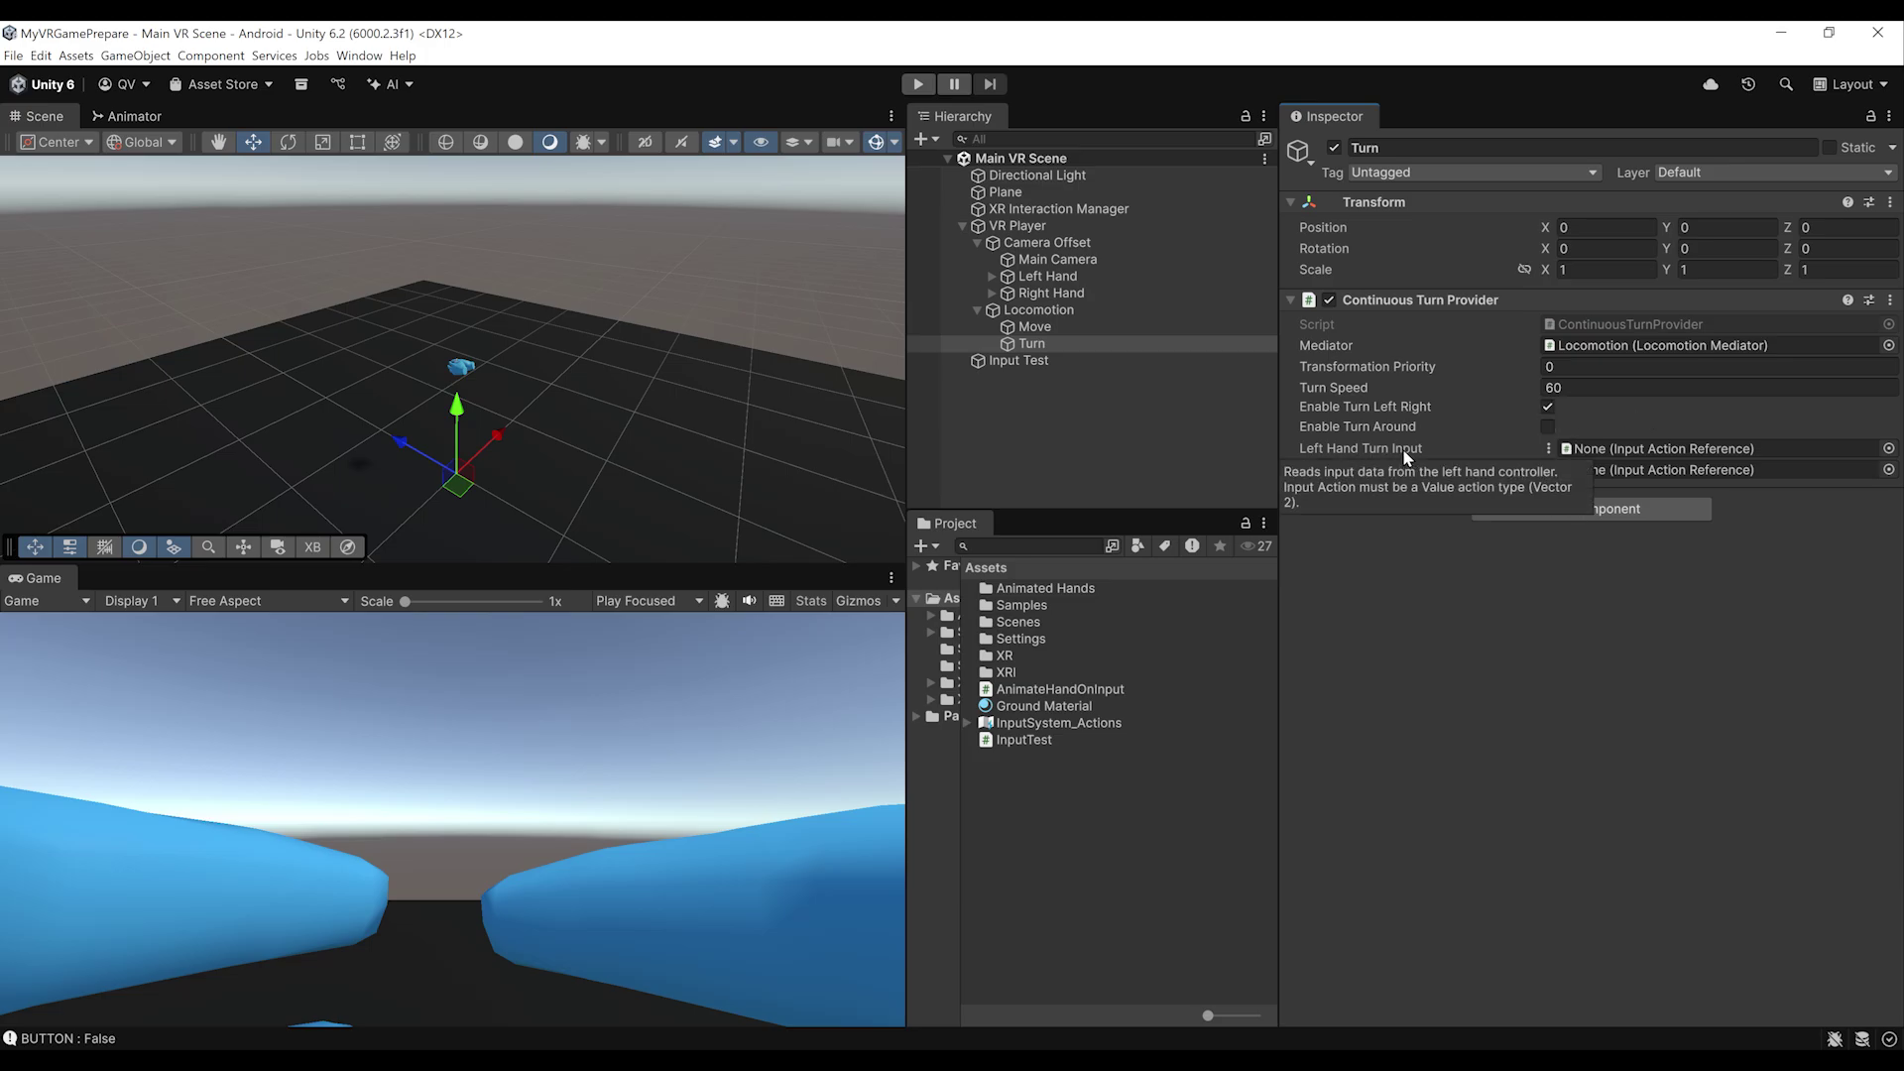
left_click(1548, 448)
left_click(1583, 472)
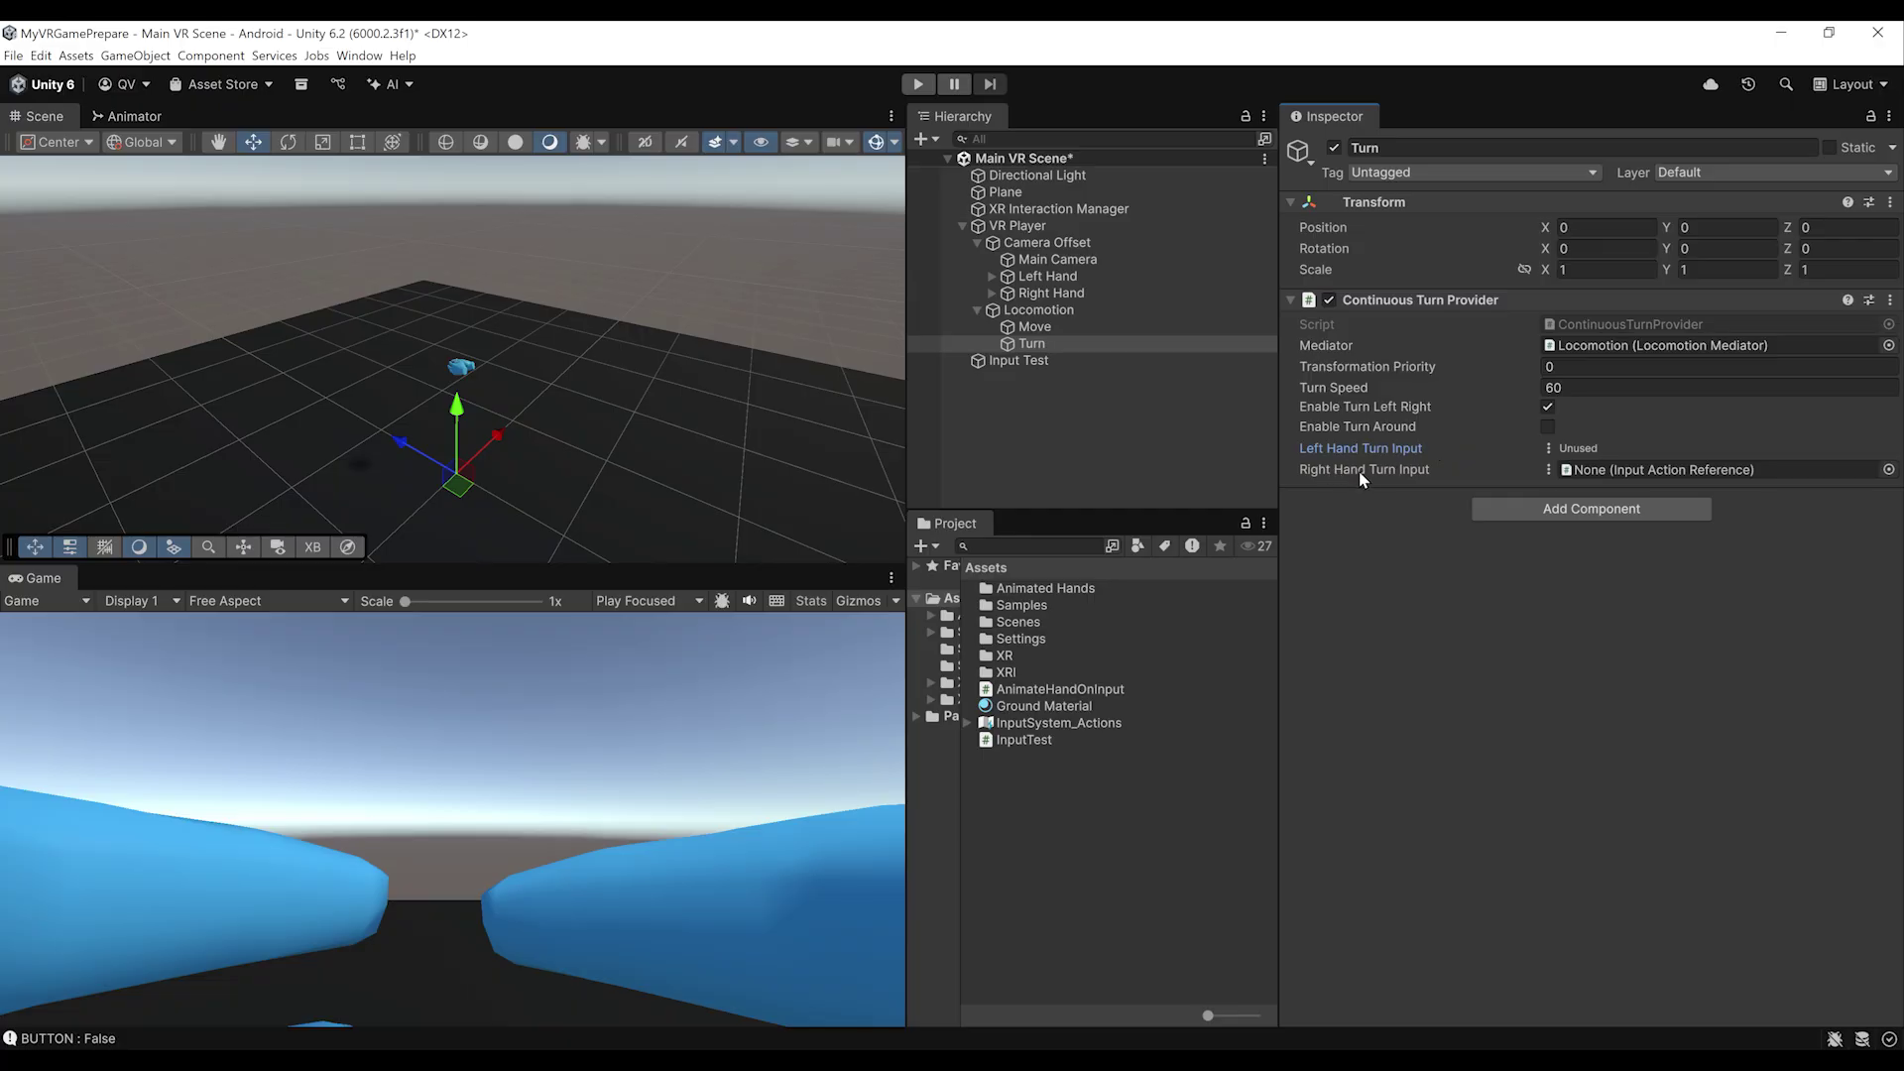
left_click(1887, 470)
type("XRI ")
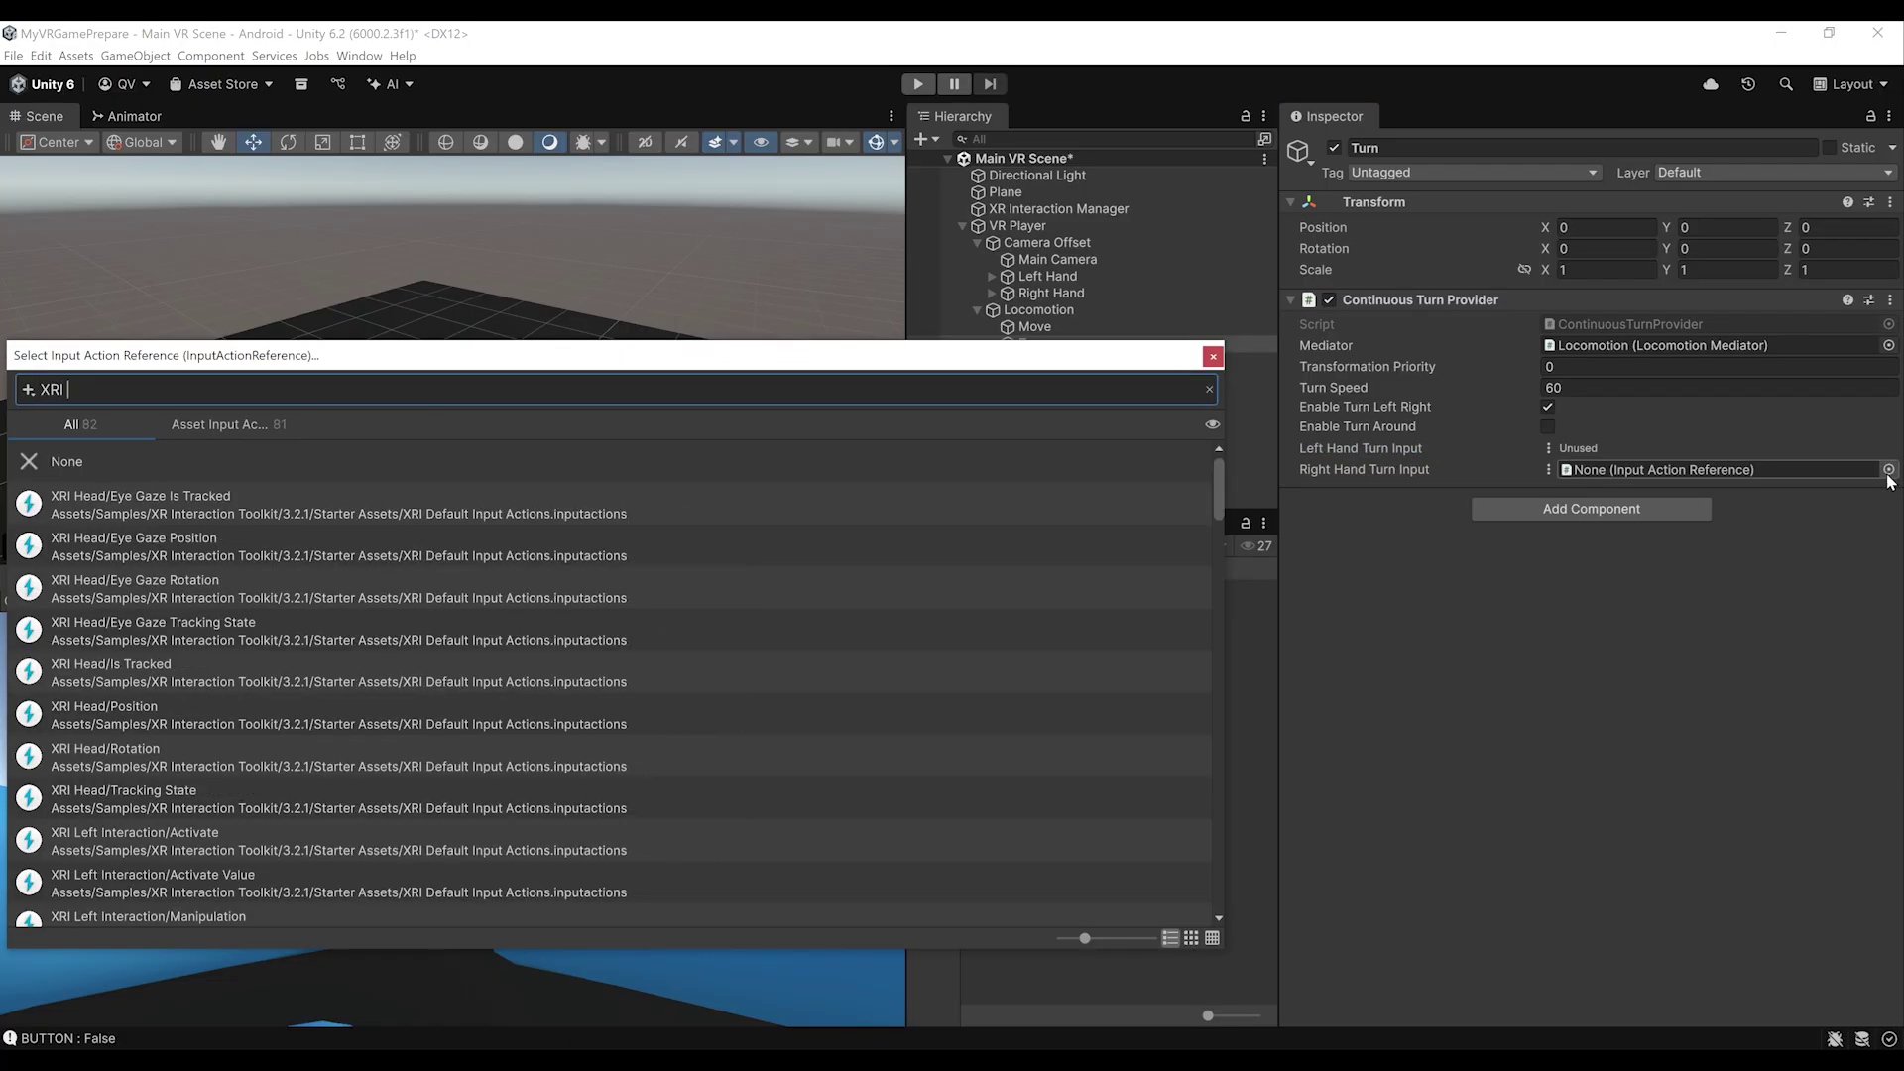
type("Right Loco")
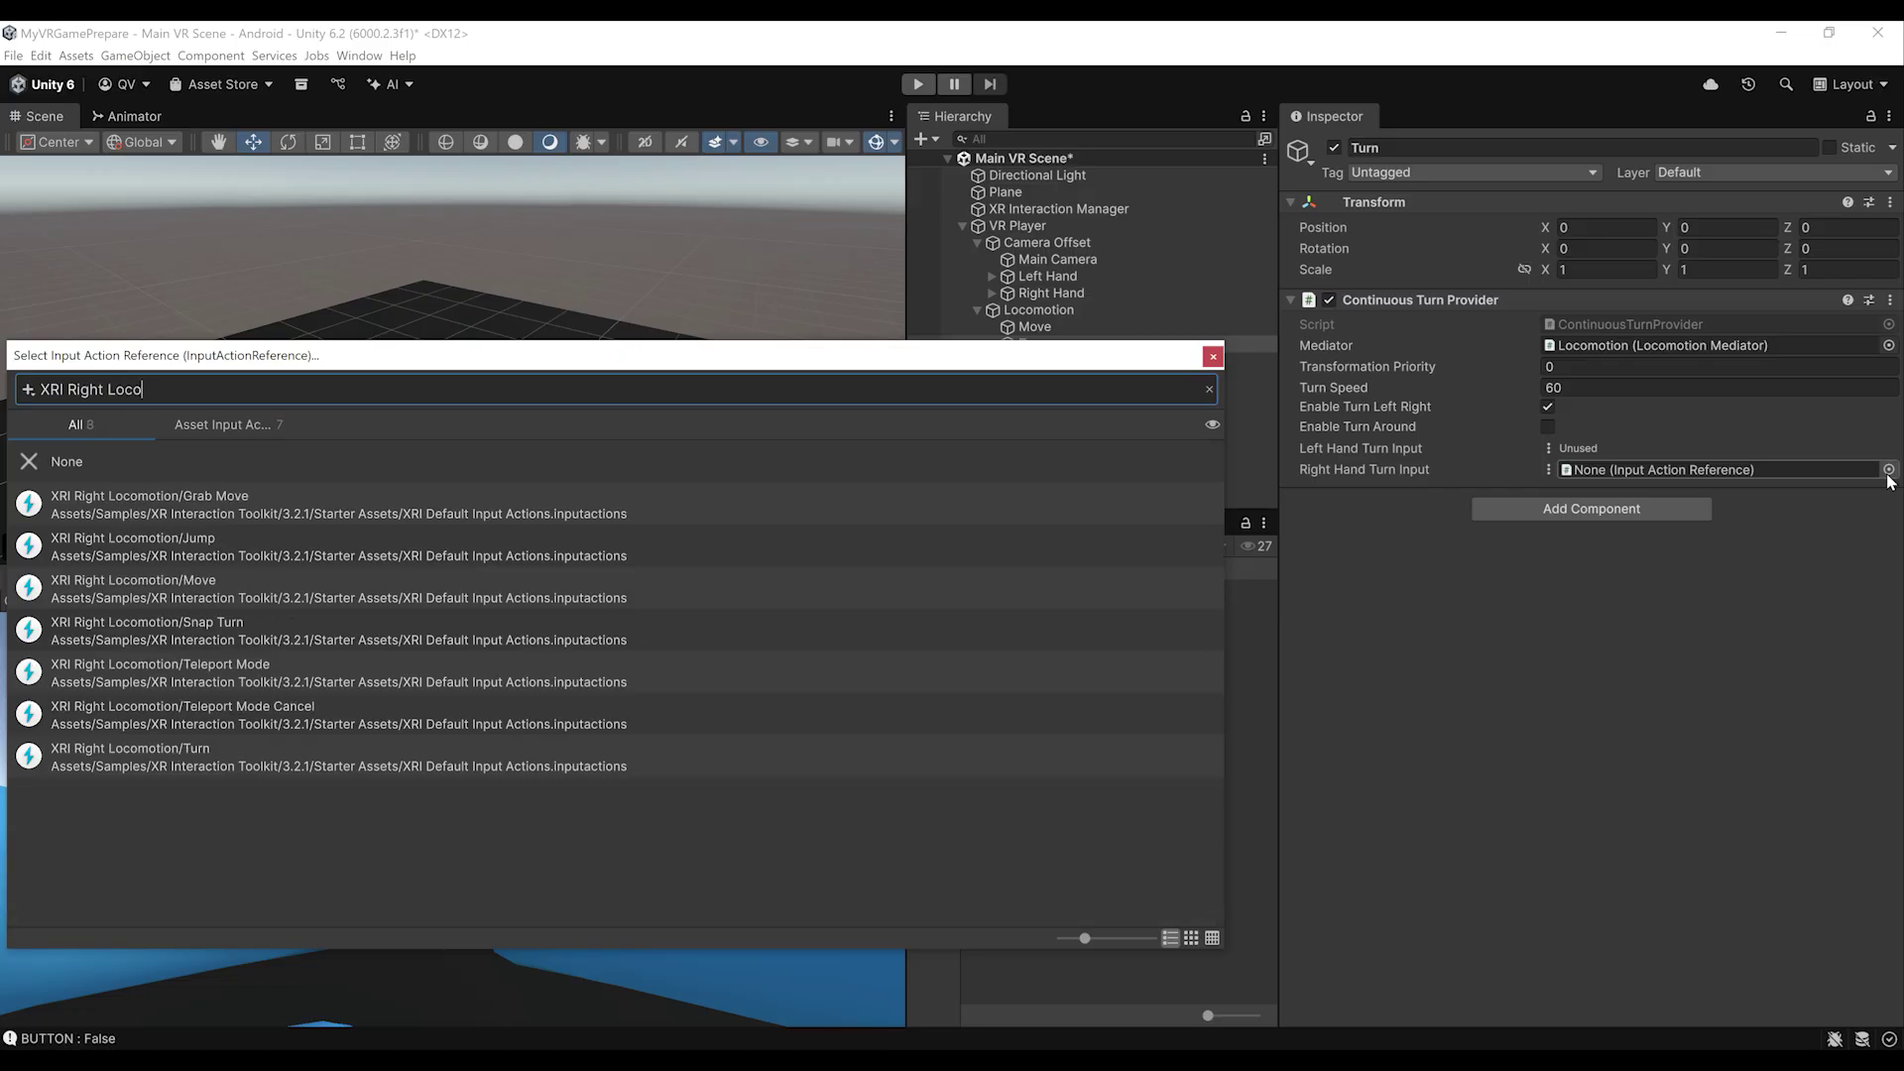
type("motion/Turn")
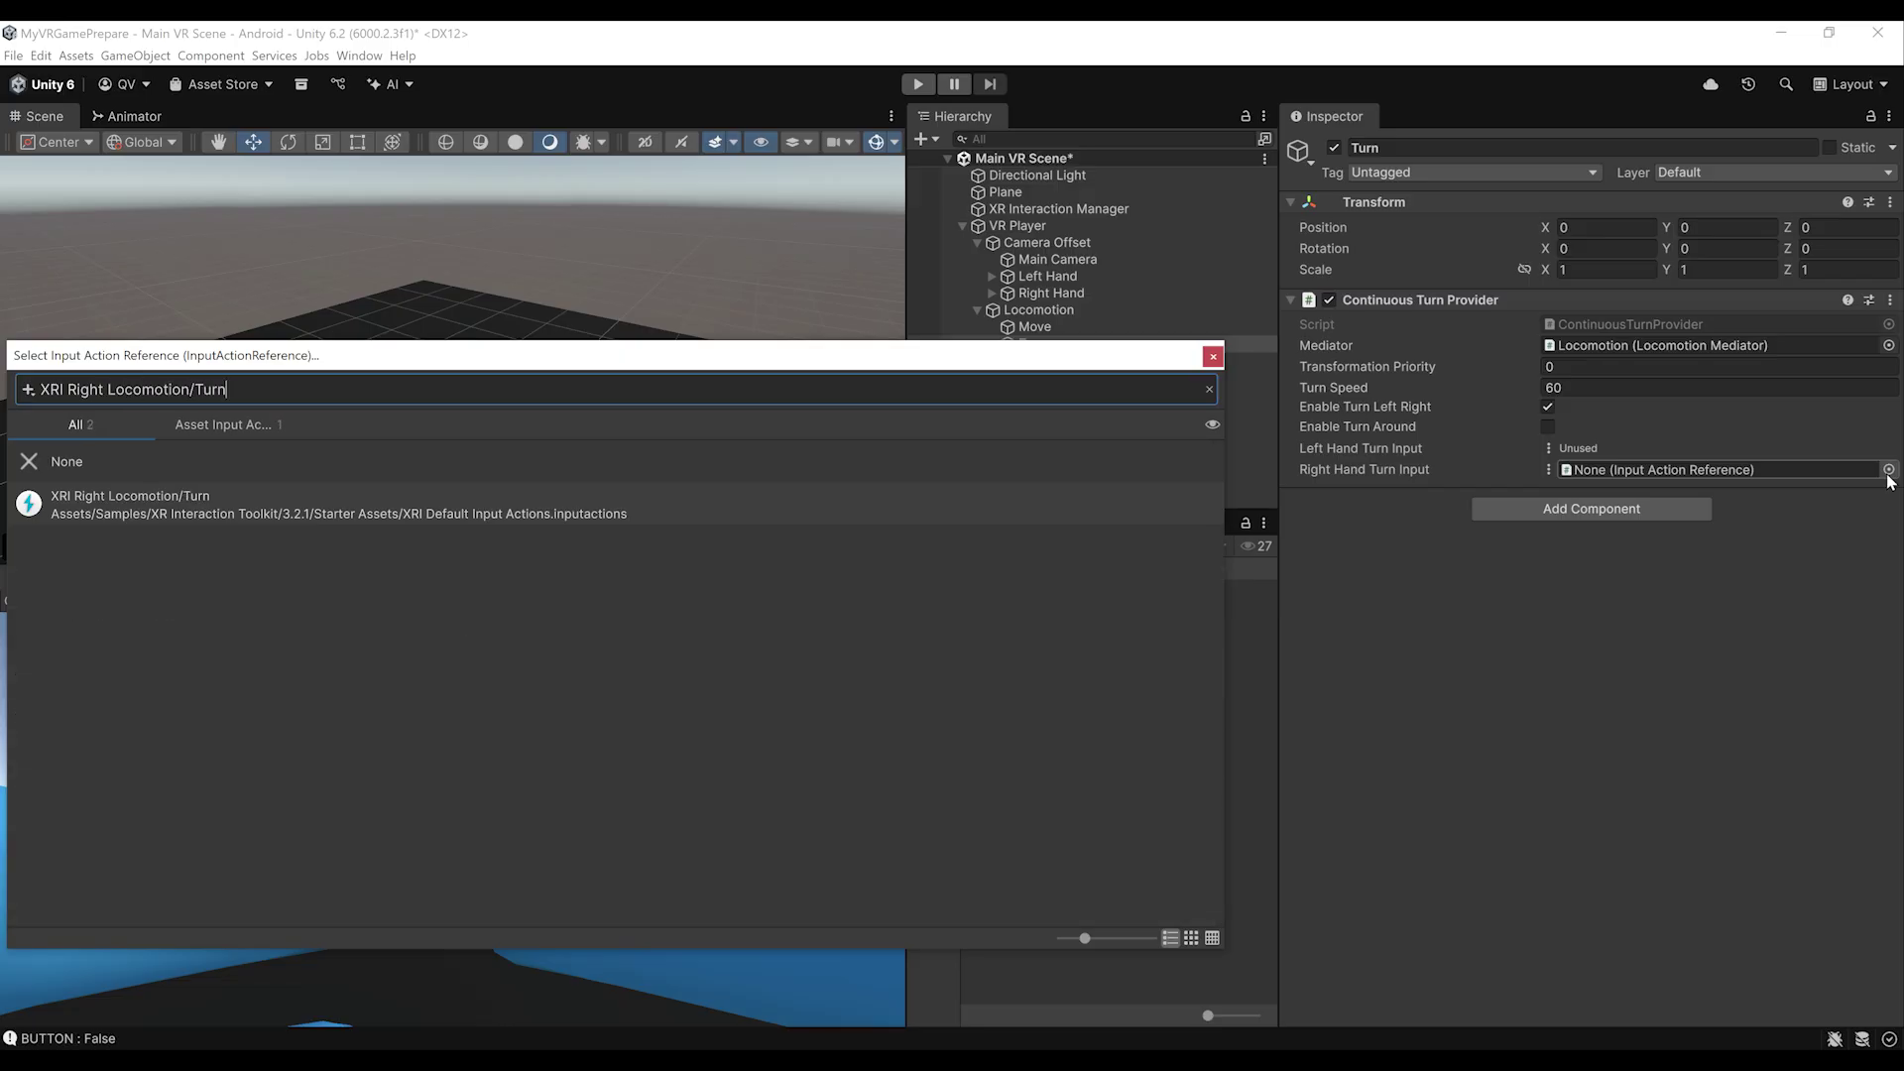
double_click(158, 514)
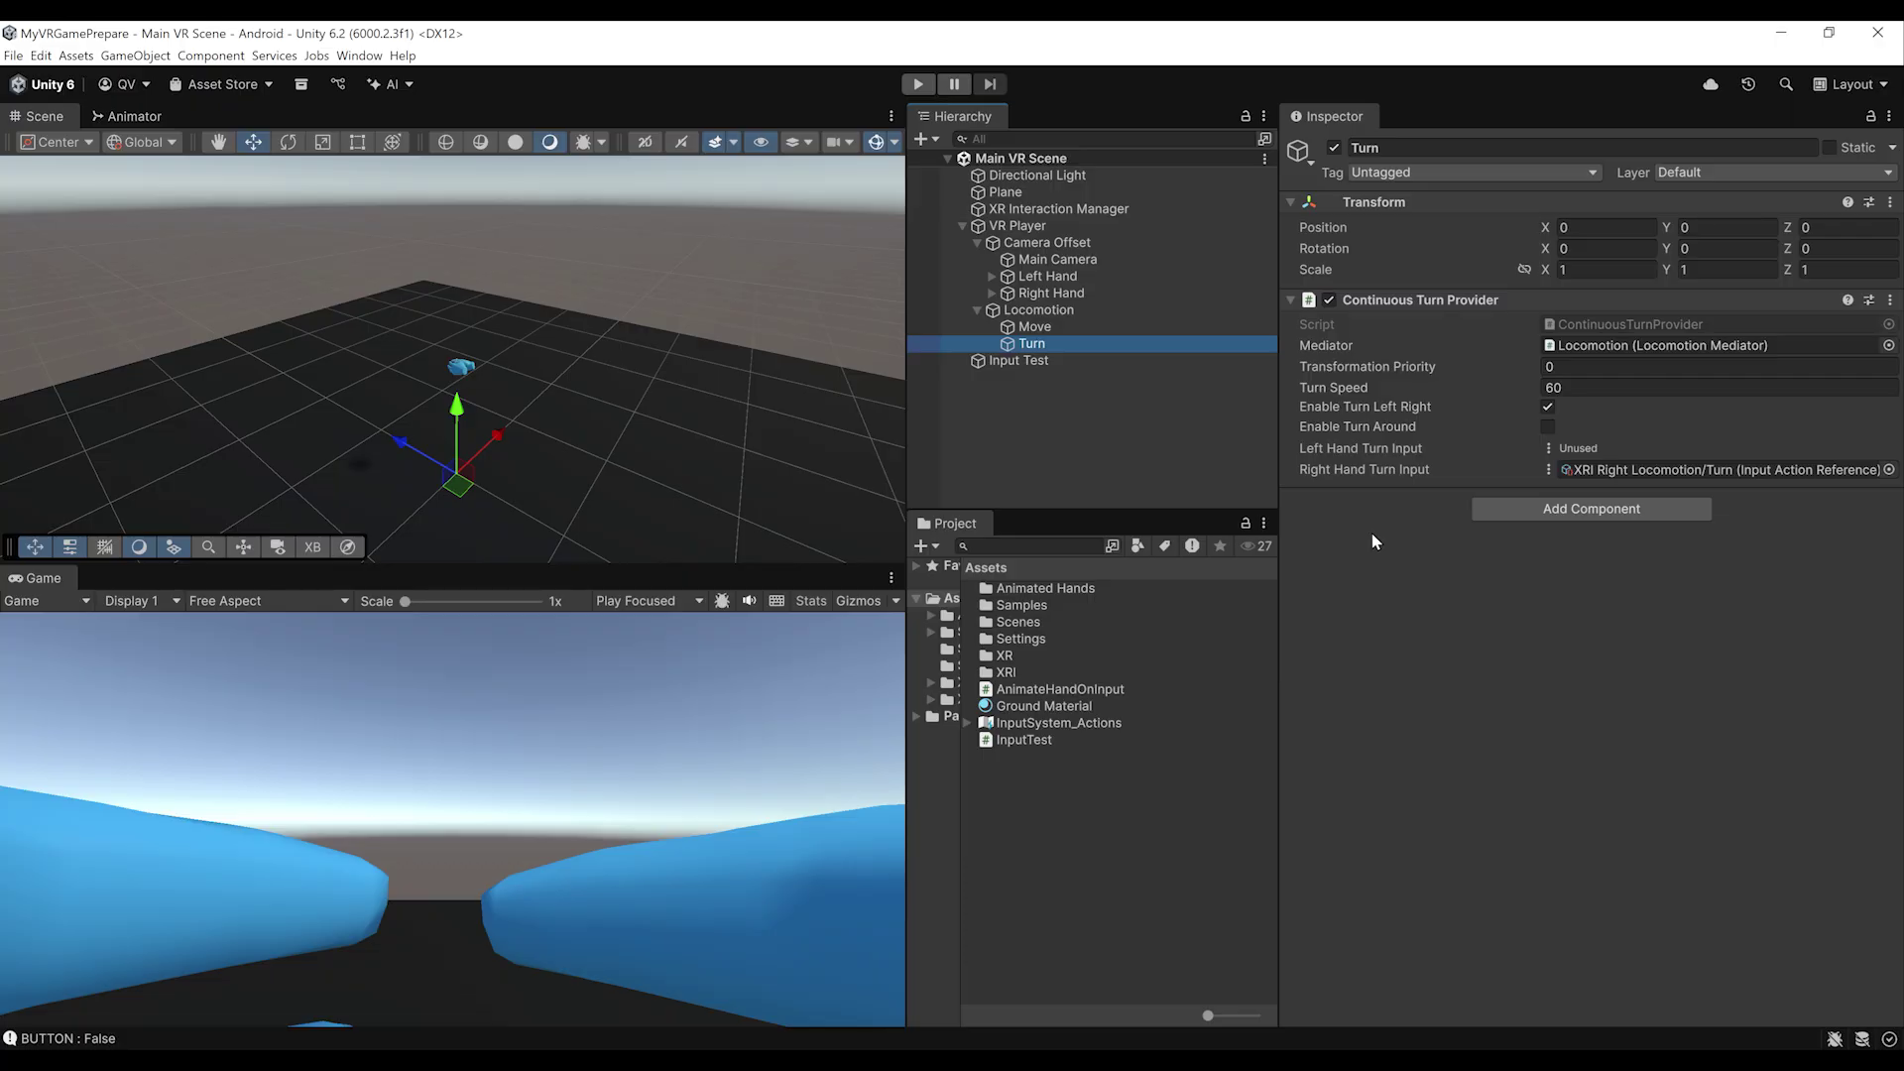
Add a Snap Turn Provider to Turn with Locomotion as its mediator, and save
left_click(1561, 509)
type("SnapTurn")
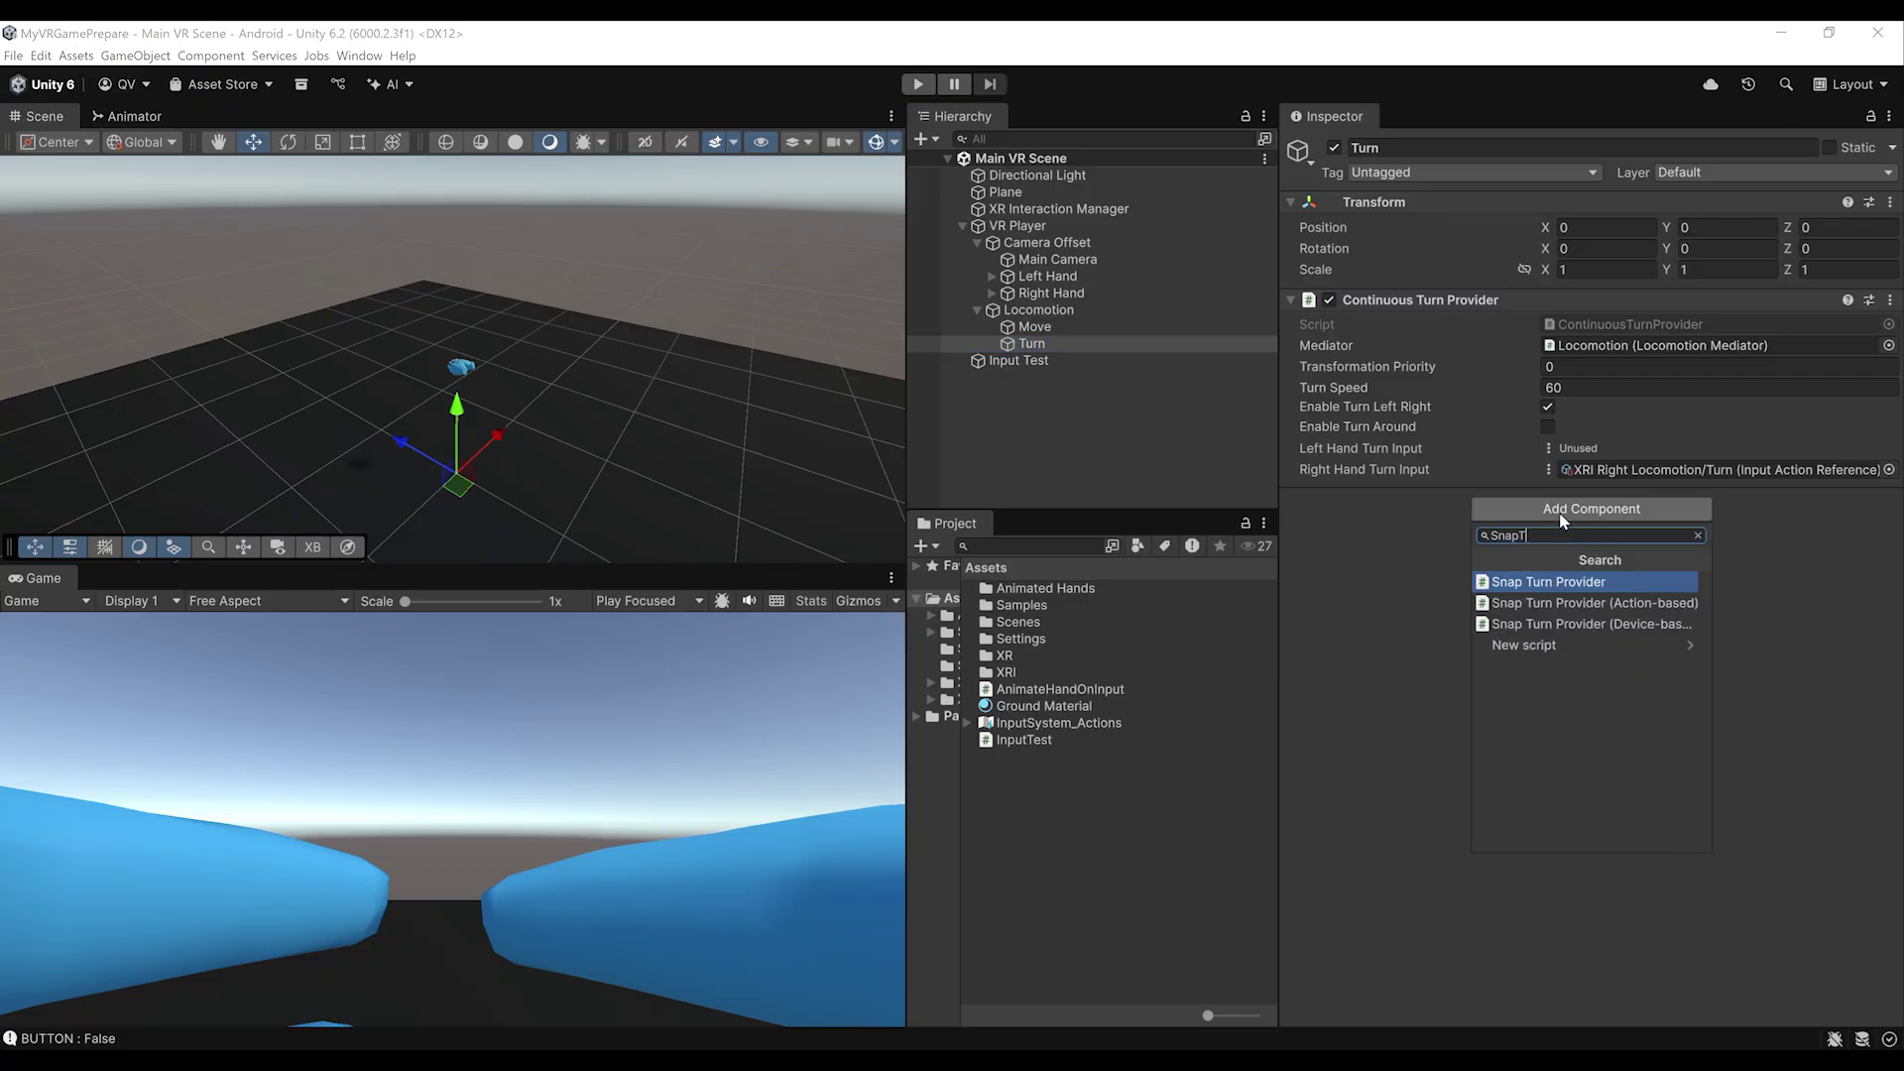
key("Return")
left_click_drag(1664, 553, 1665, 553)
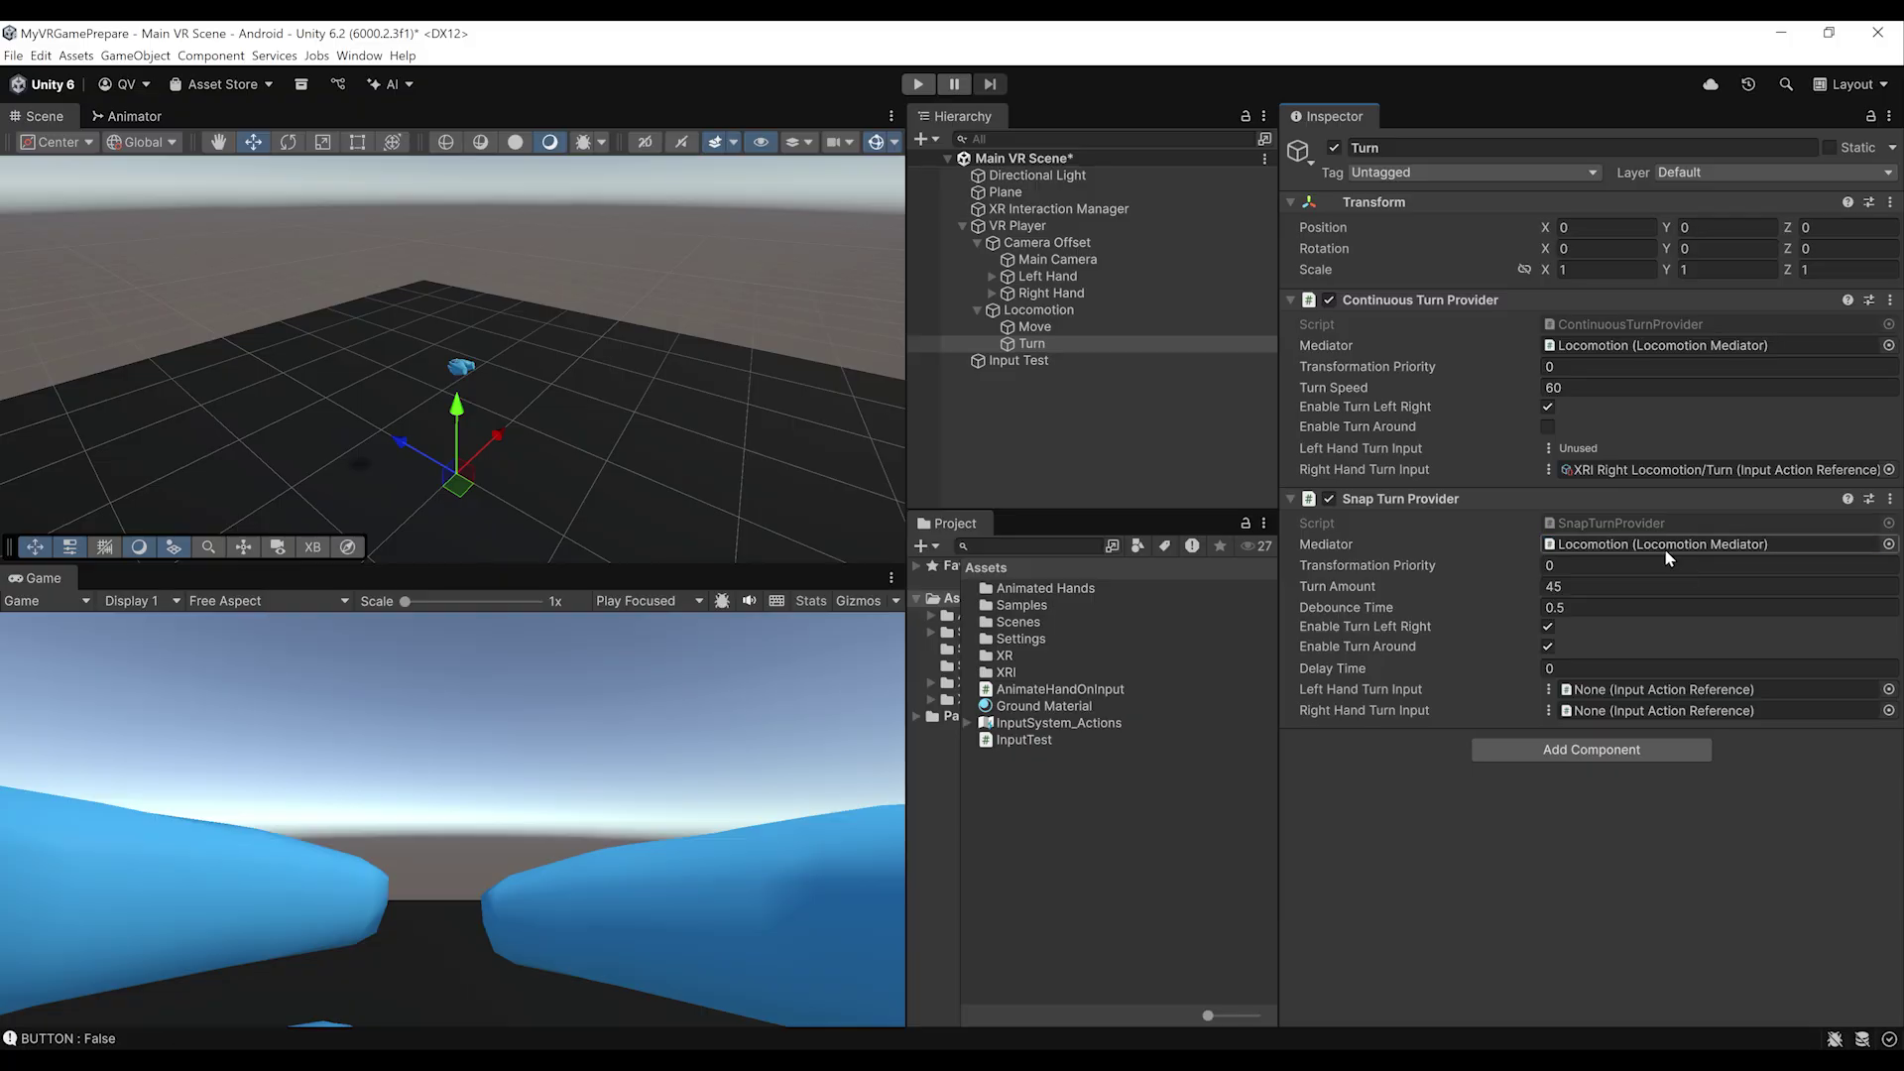
key("ctrl+s")
Set snap turn left input Unused, right XRI Right Locomotion/Snap Turn, save, and disable Continuous Turn Provider
left_click(1548, 689)
left_click(1586, 712)
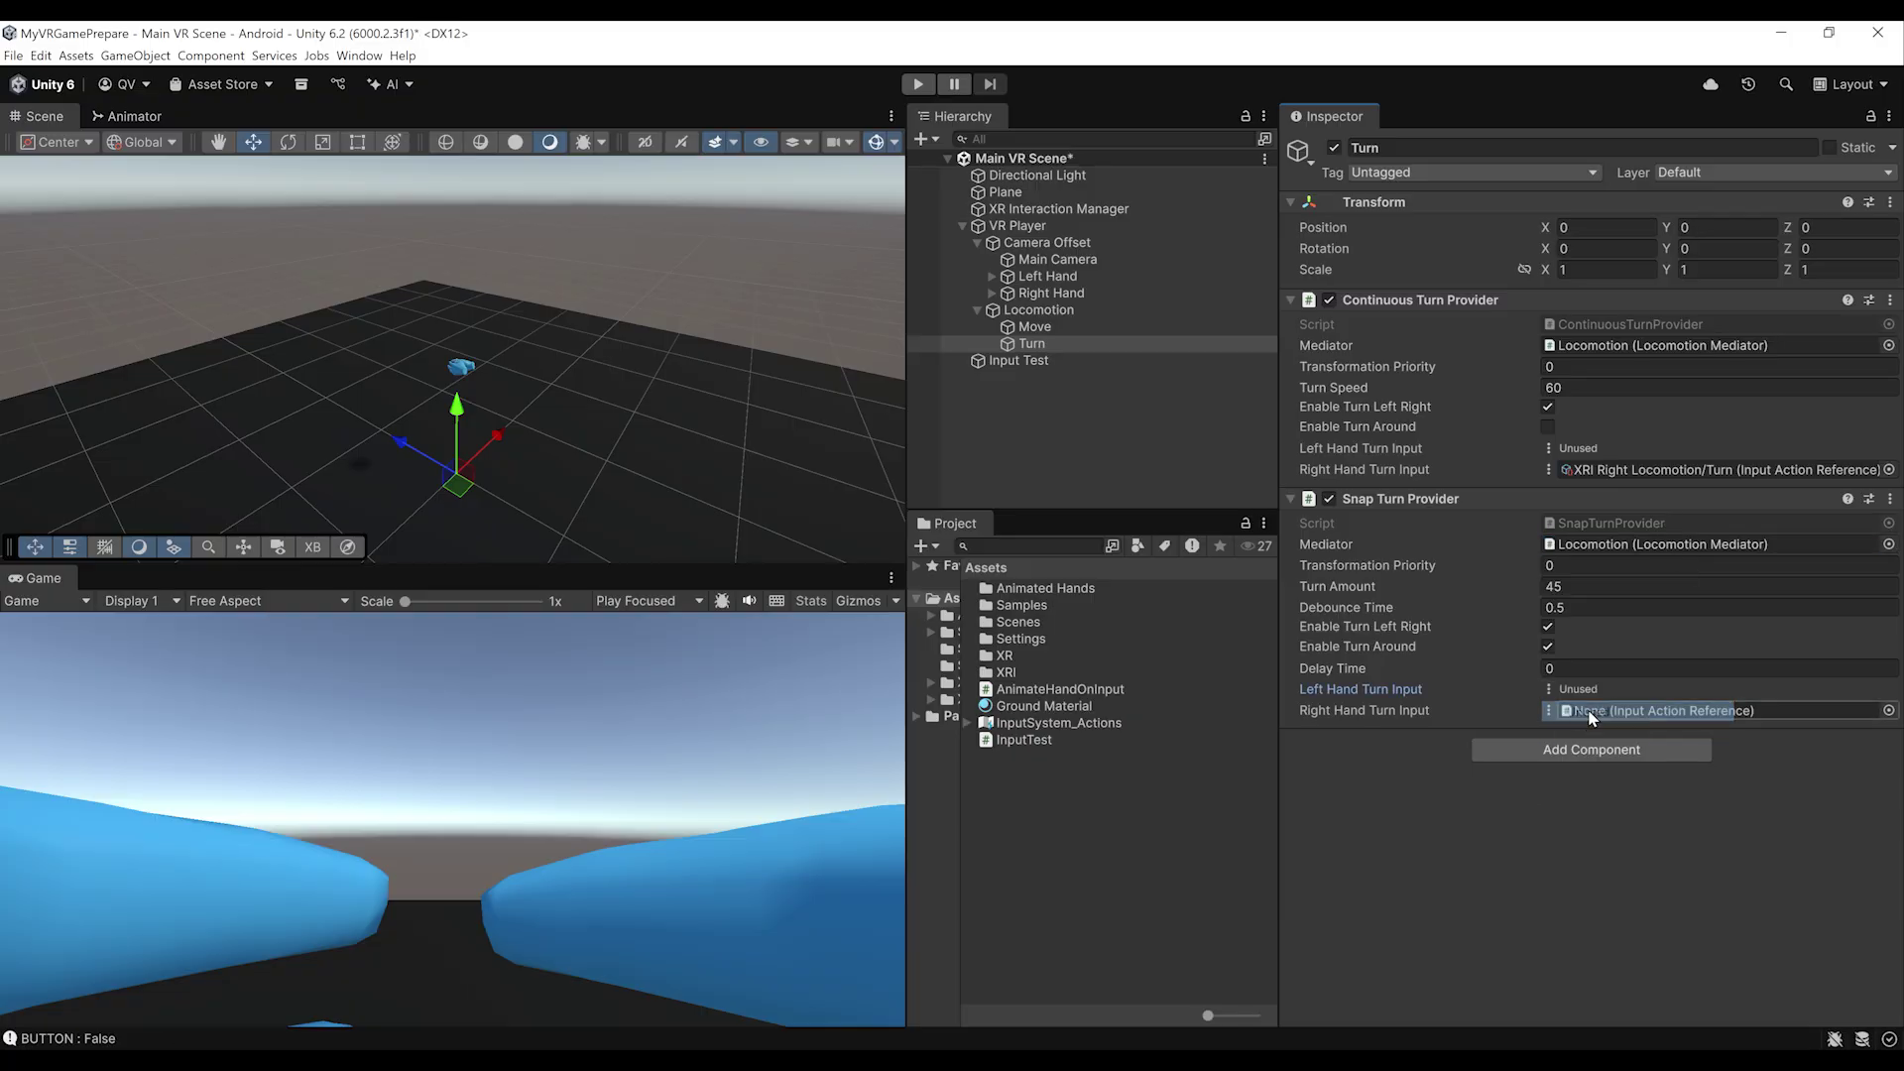
left_click(1889, 710)
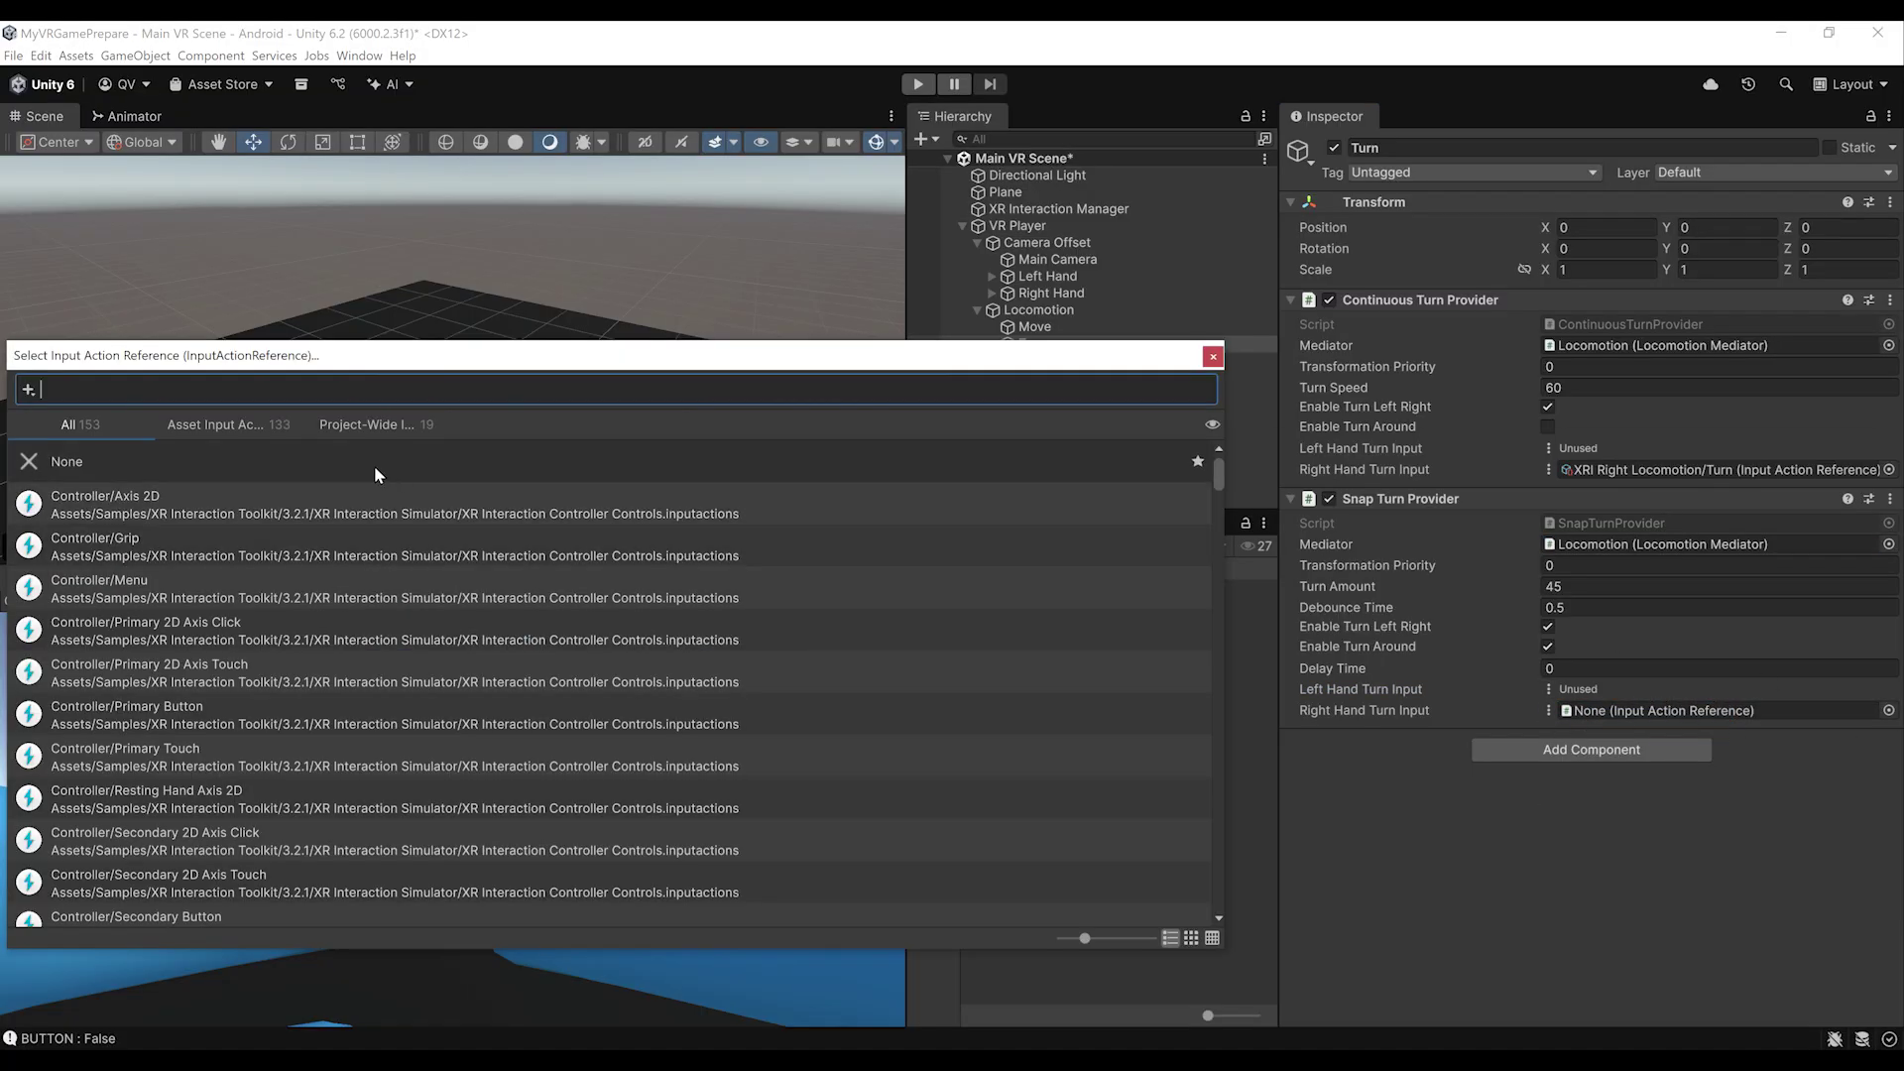
type("XRI Right Locomotion/")
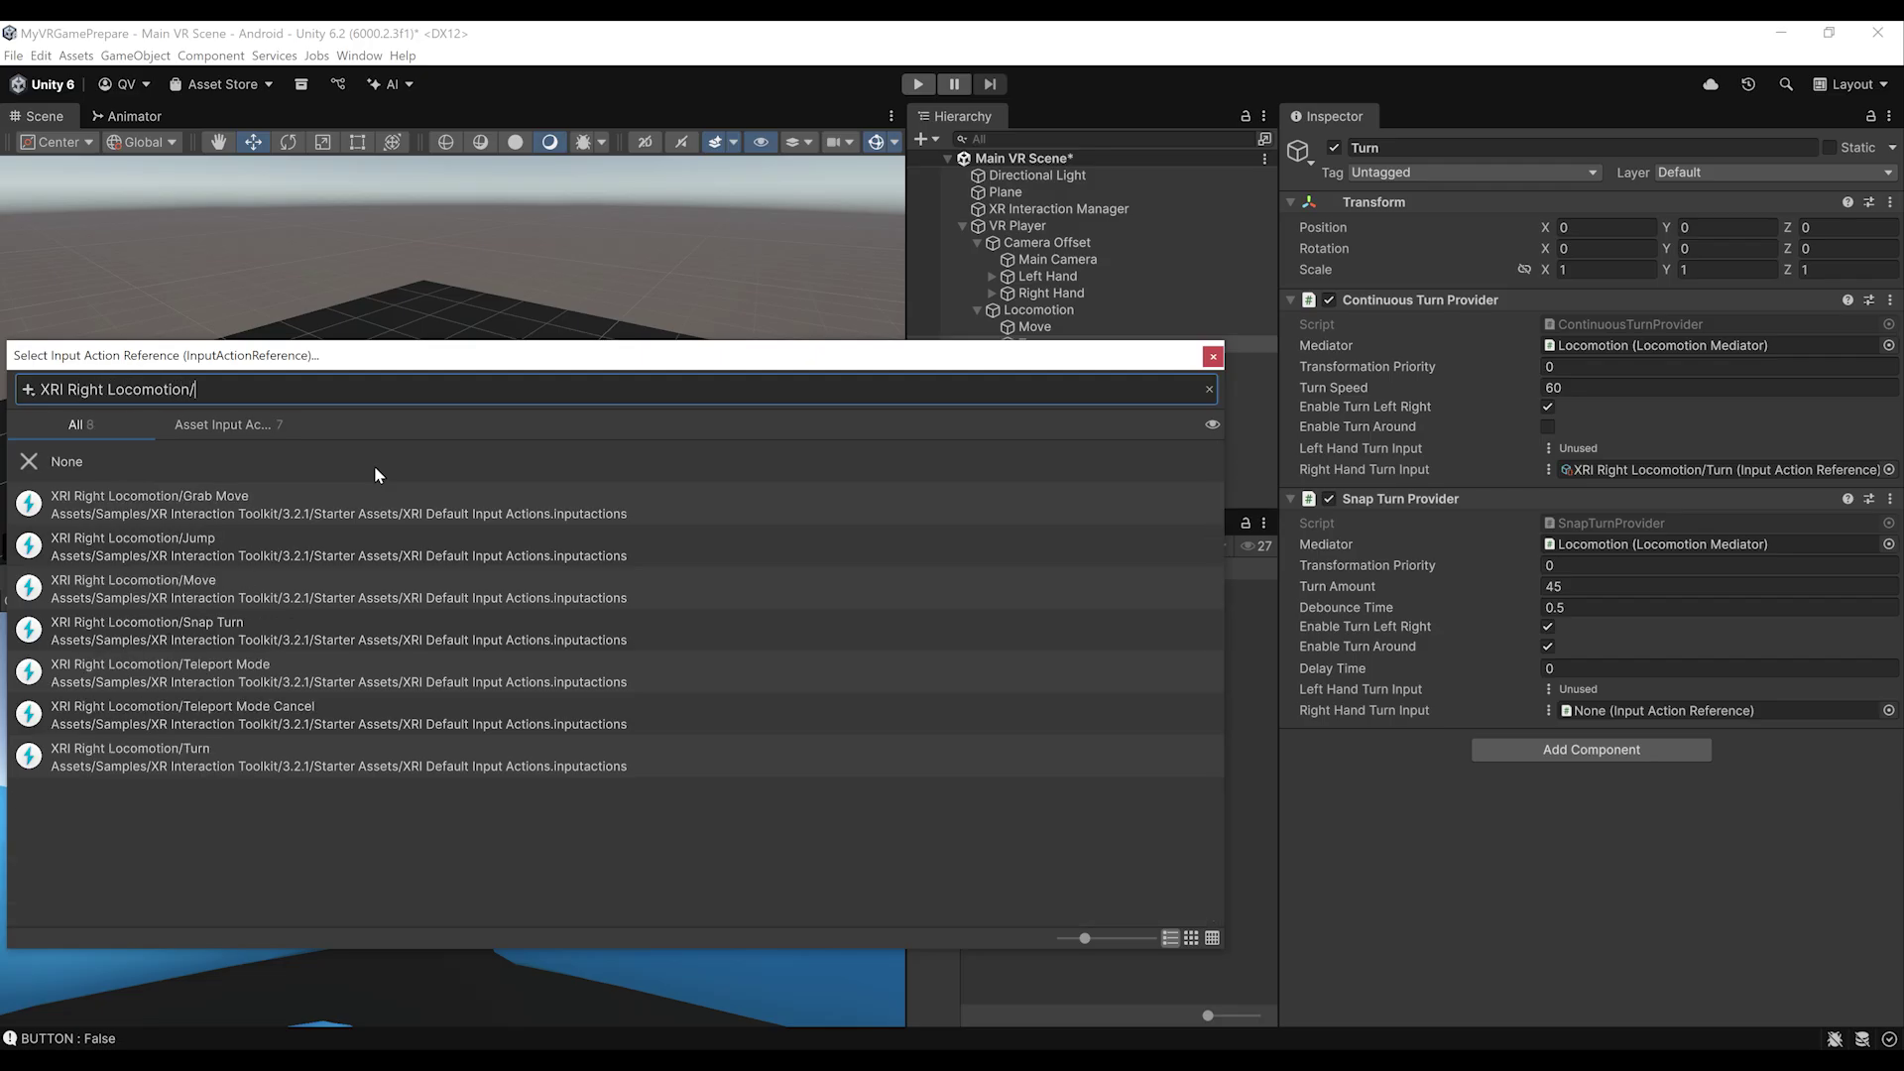
type("Snap")
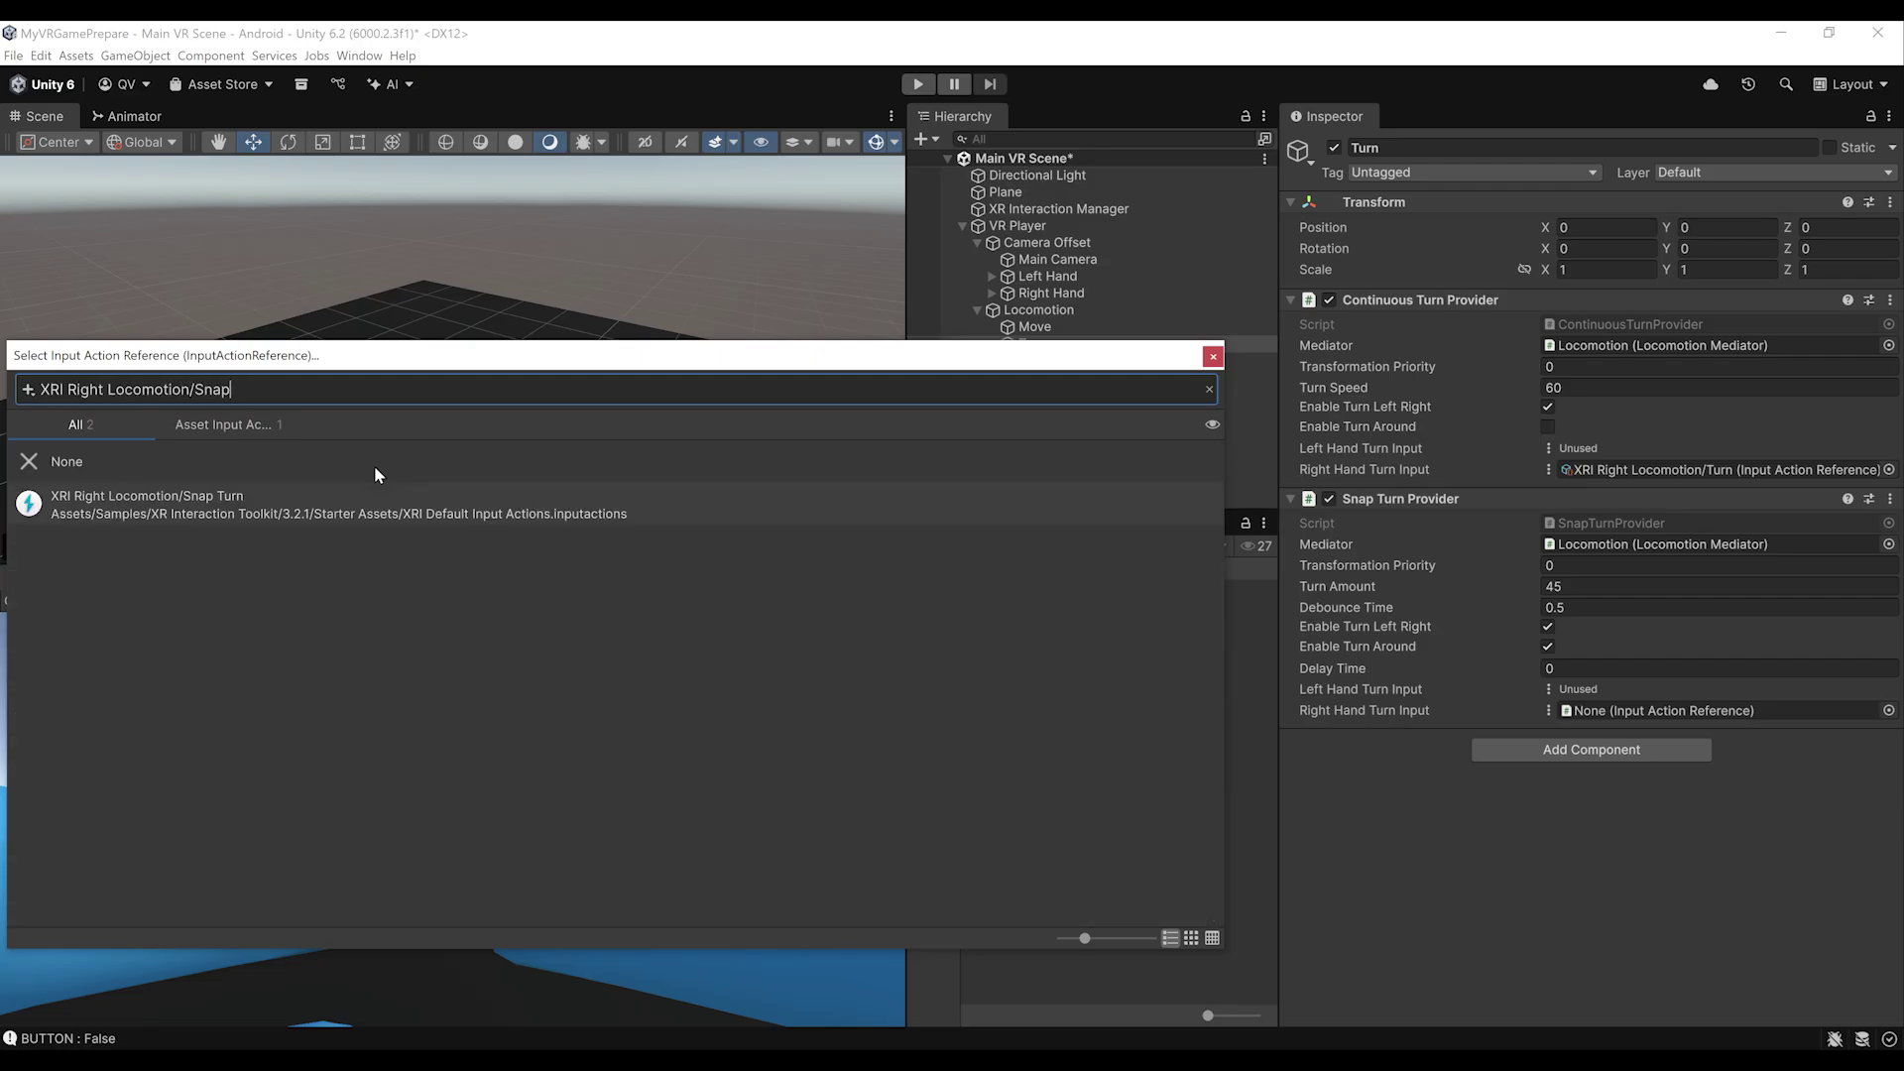
double_click(235, 518)
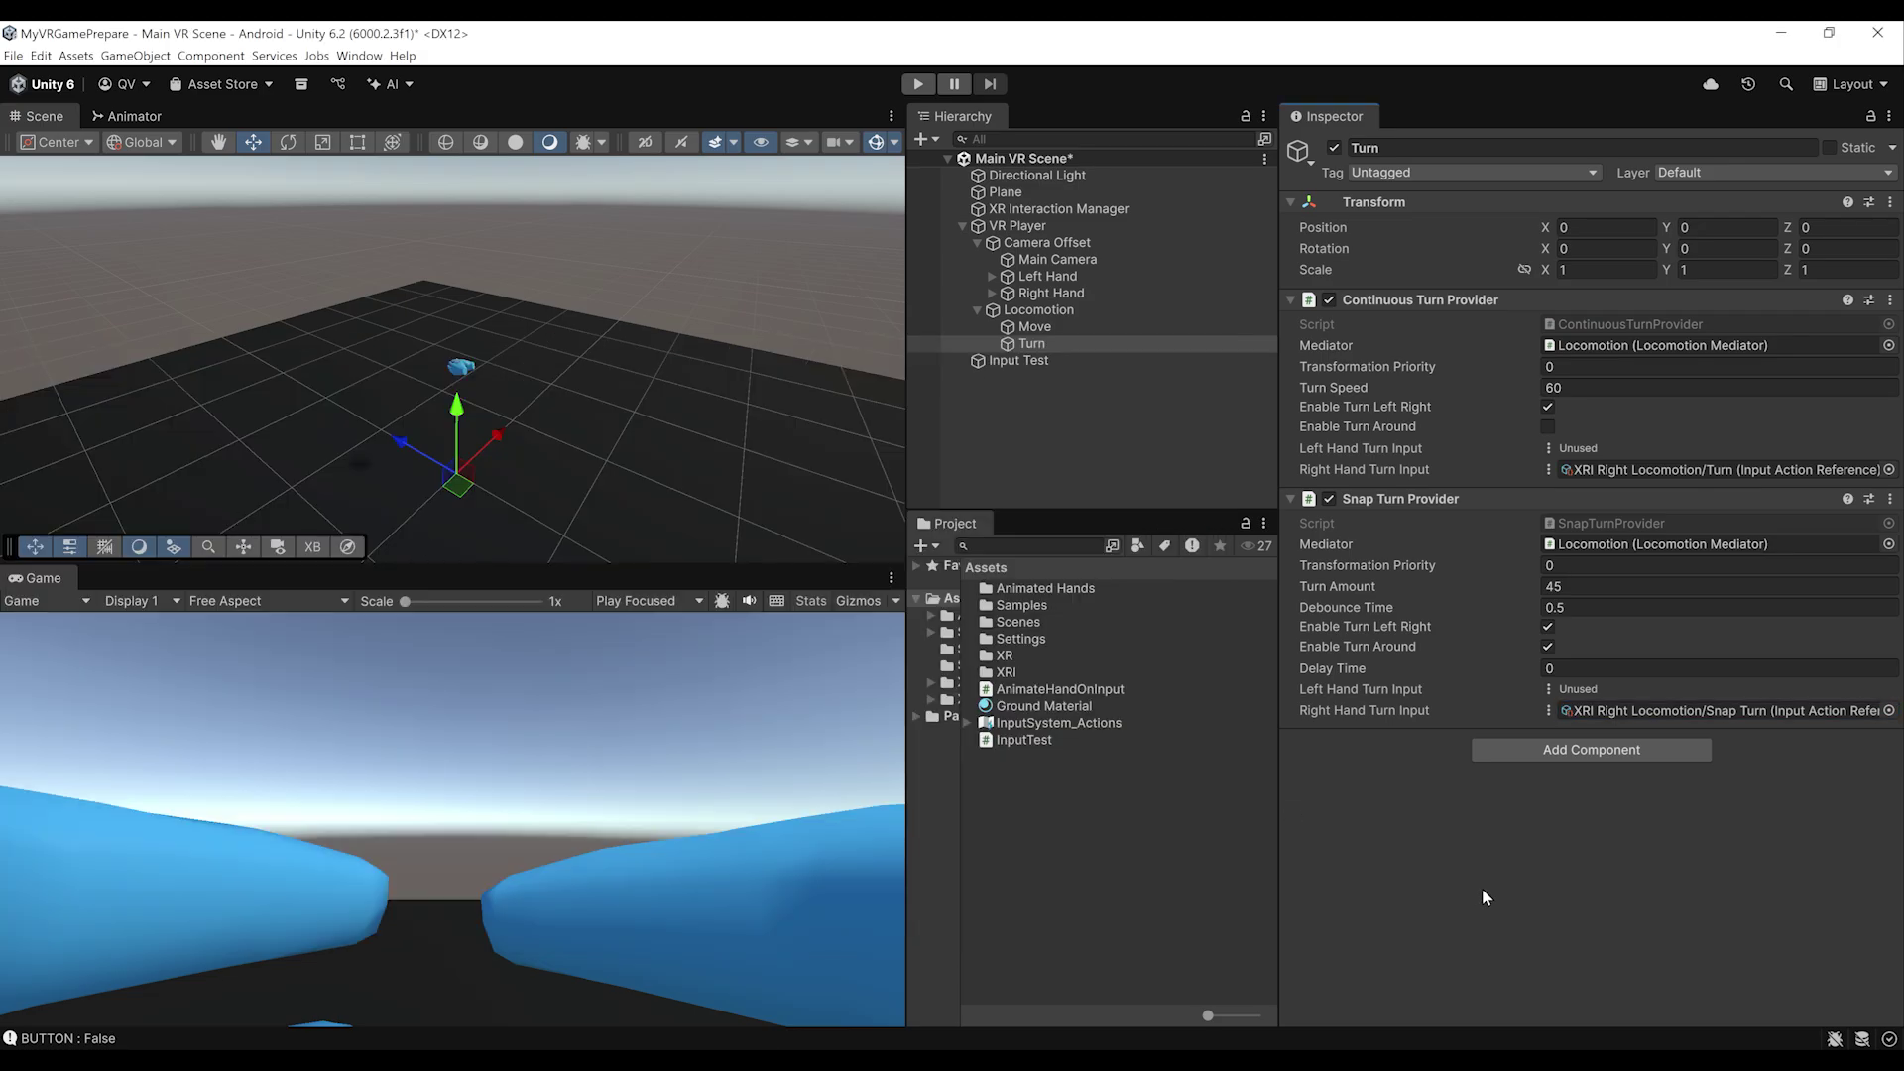
key("ctrl+s")
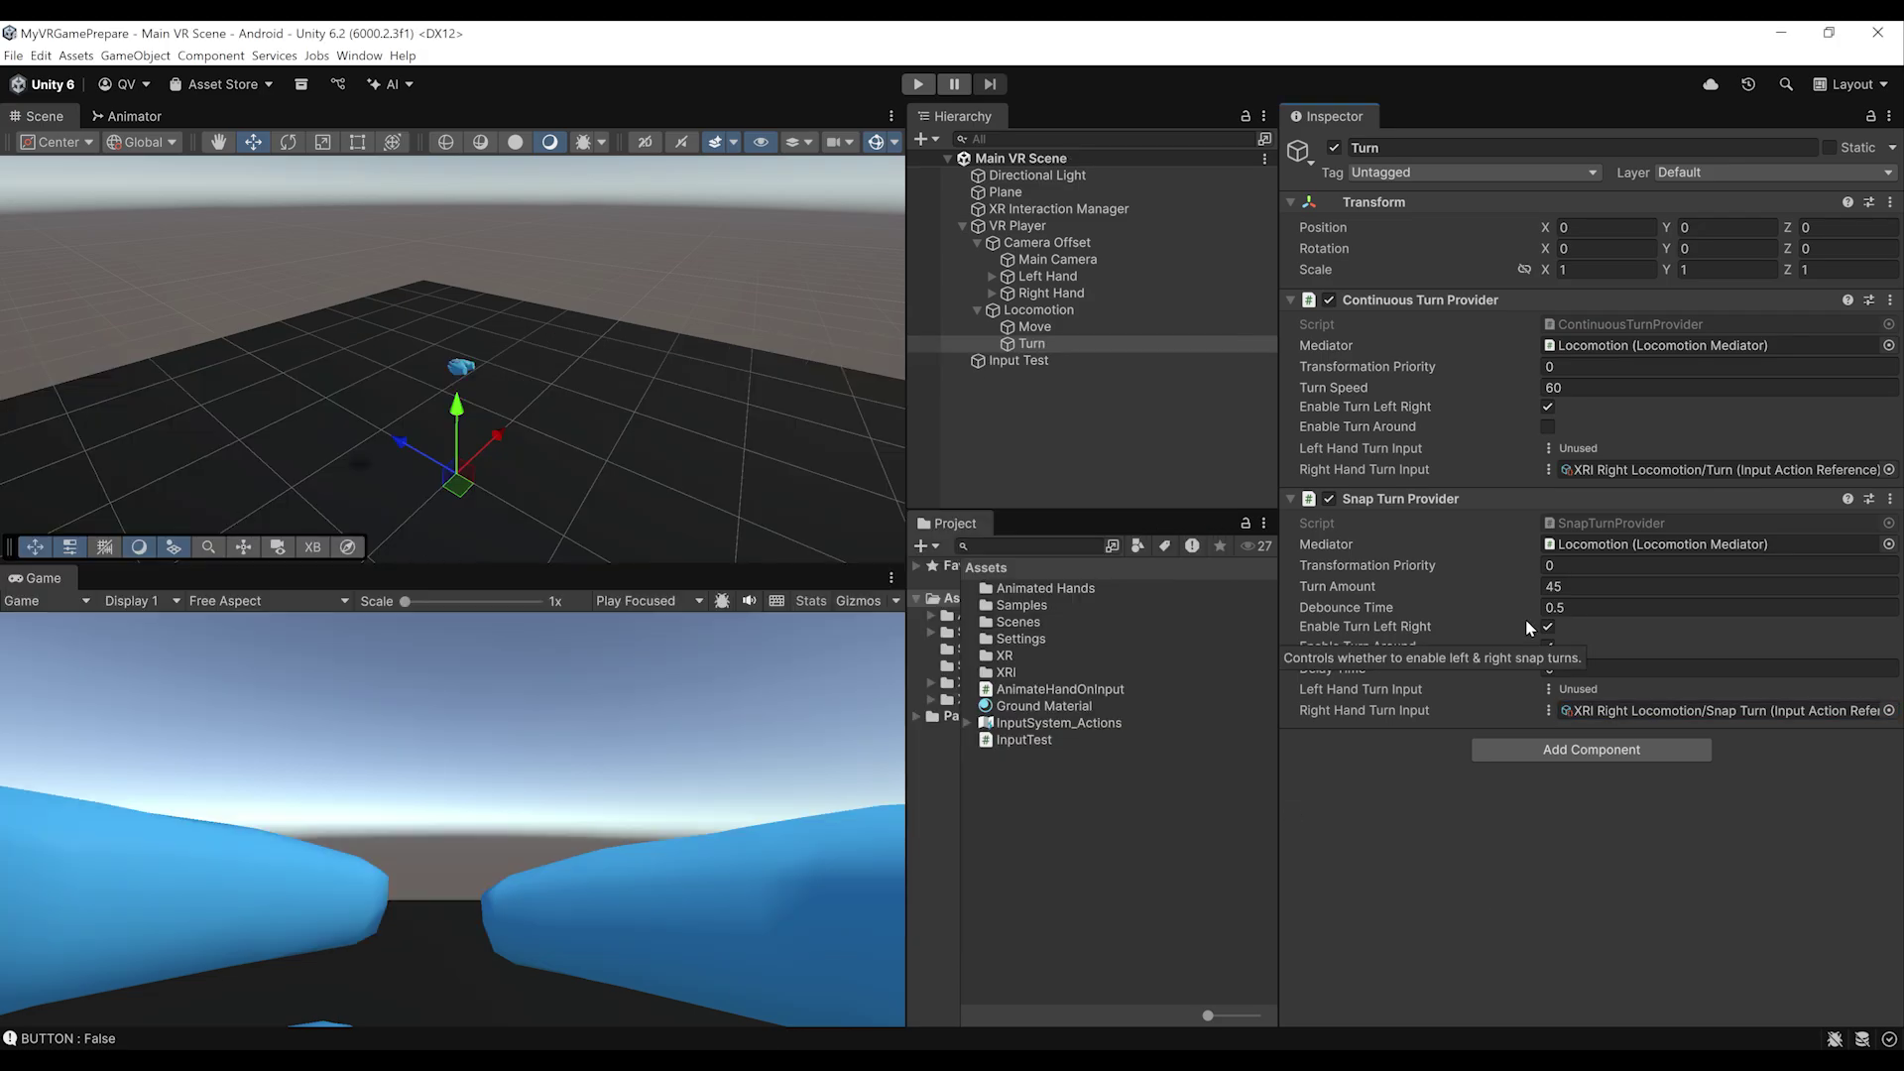
left_click(1329, 300)
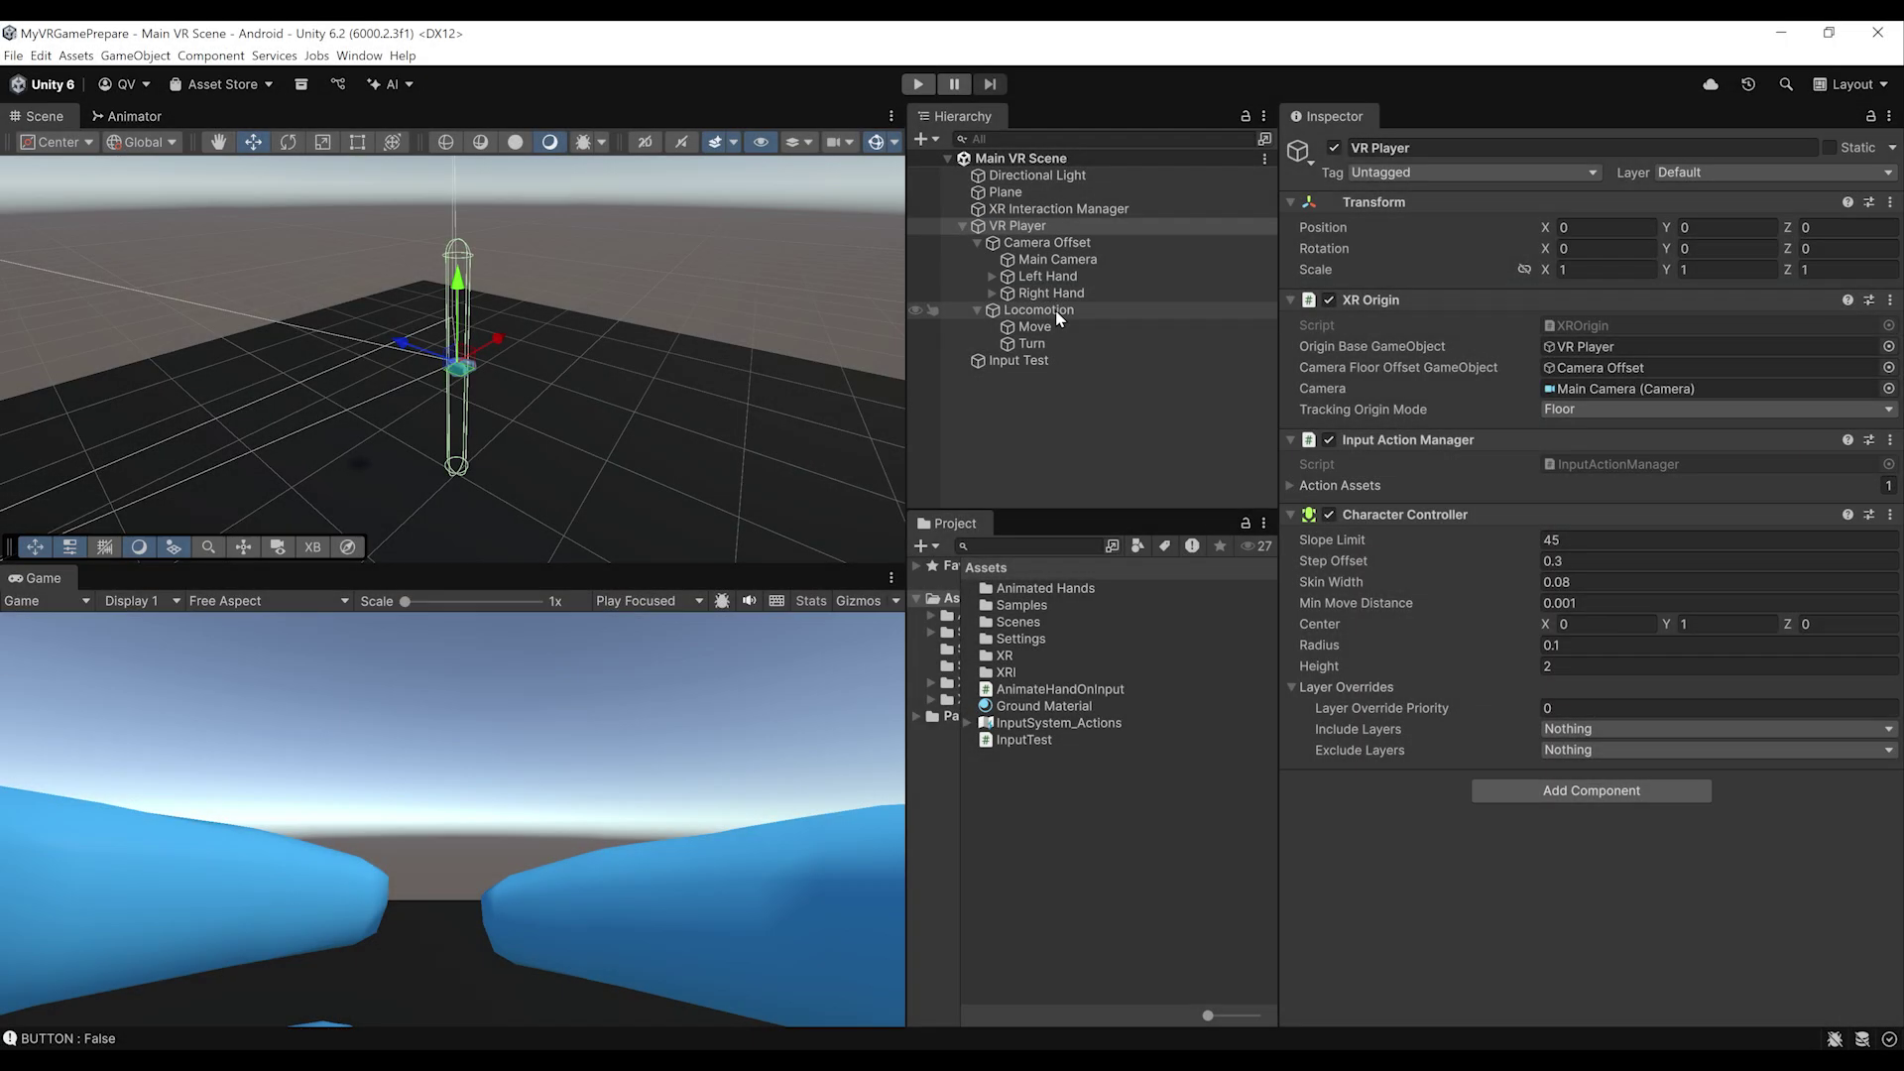
Re-enable the Continuous Turn Provider on Turn, disable the Snap Turn Provider, and save
left_click(1057, 339)
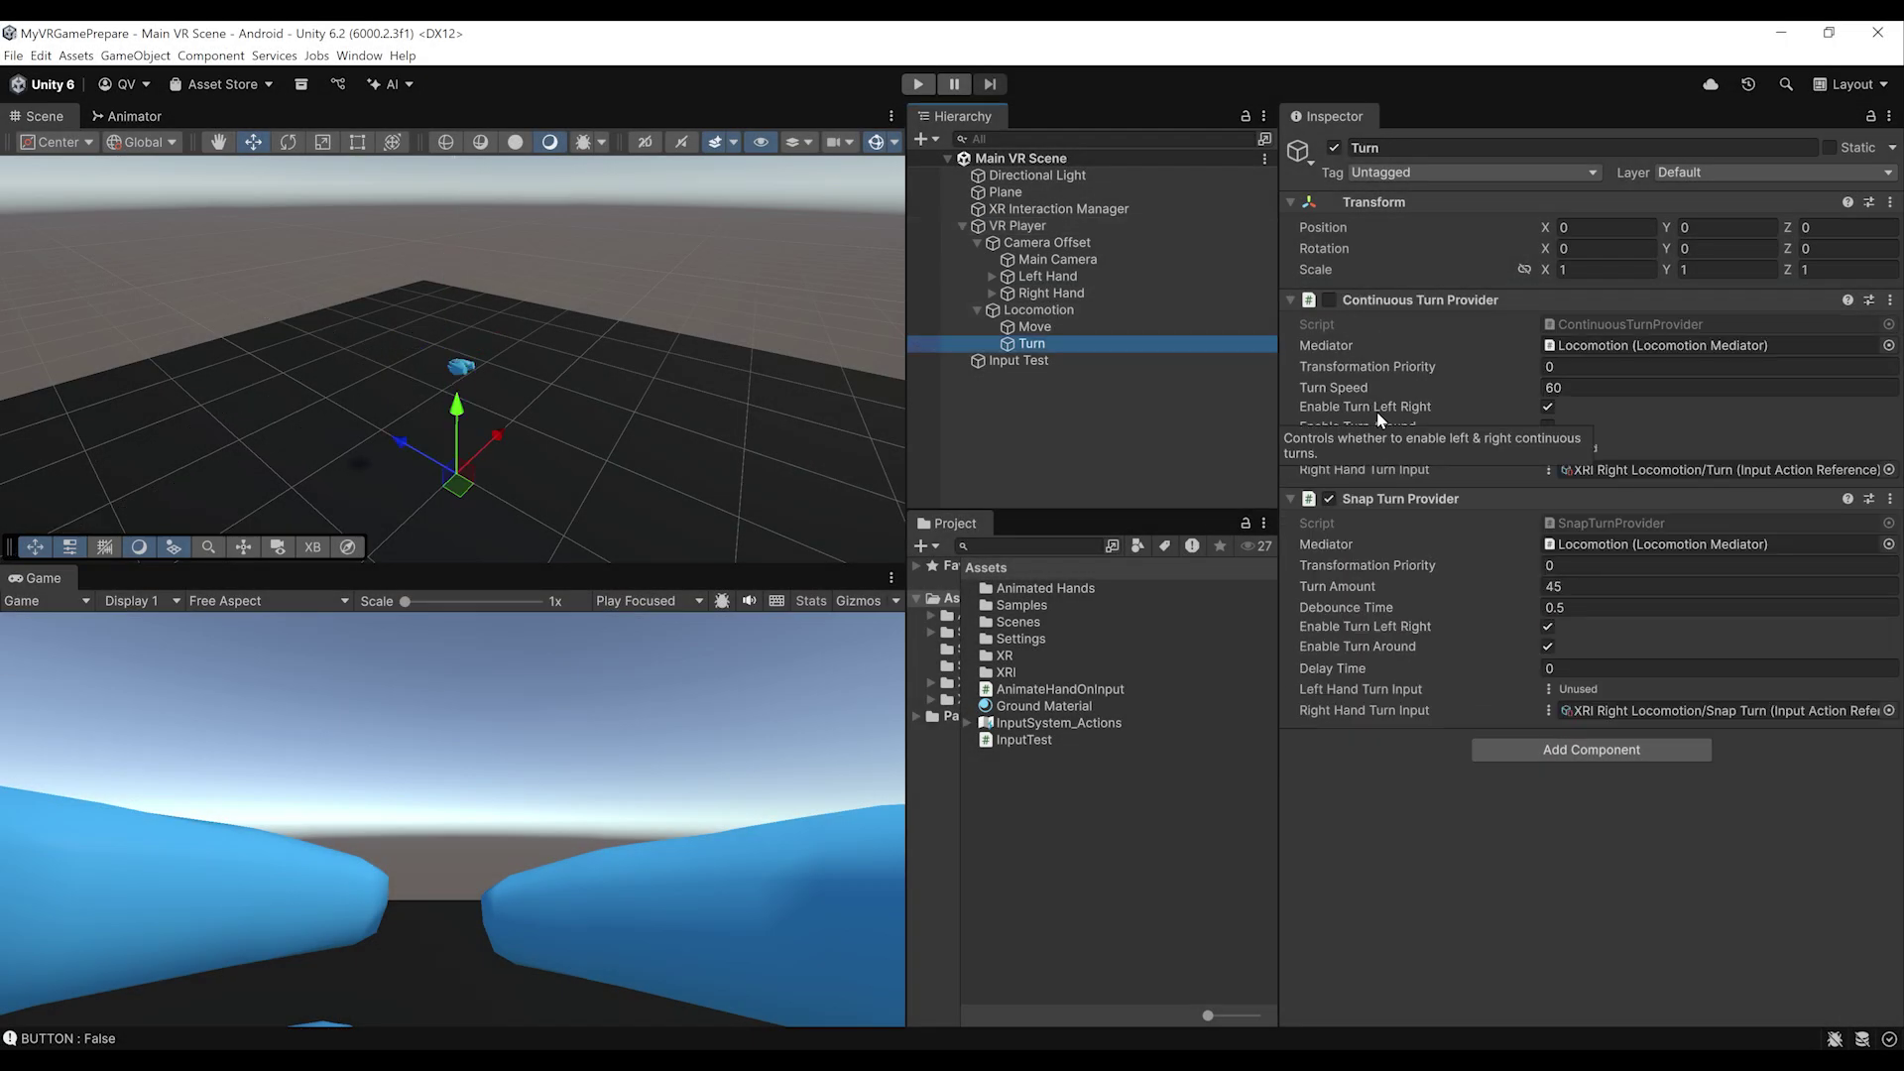
left_click(1328, 299)
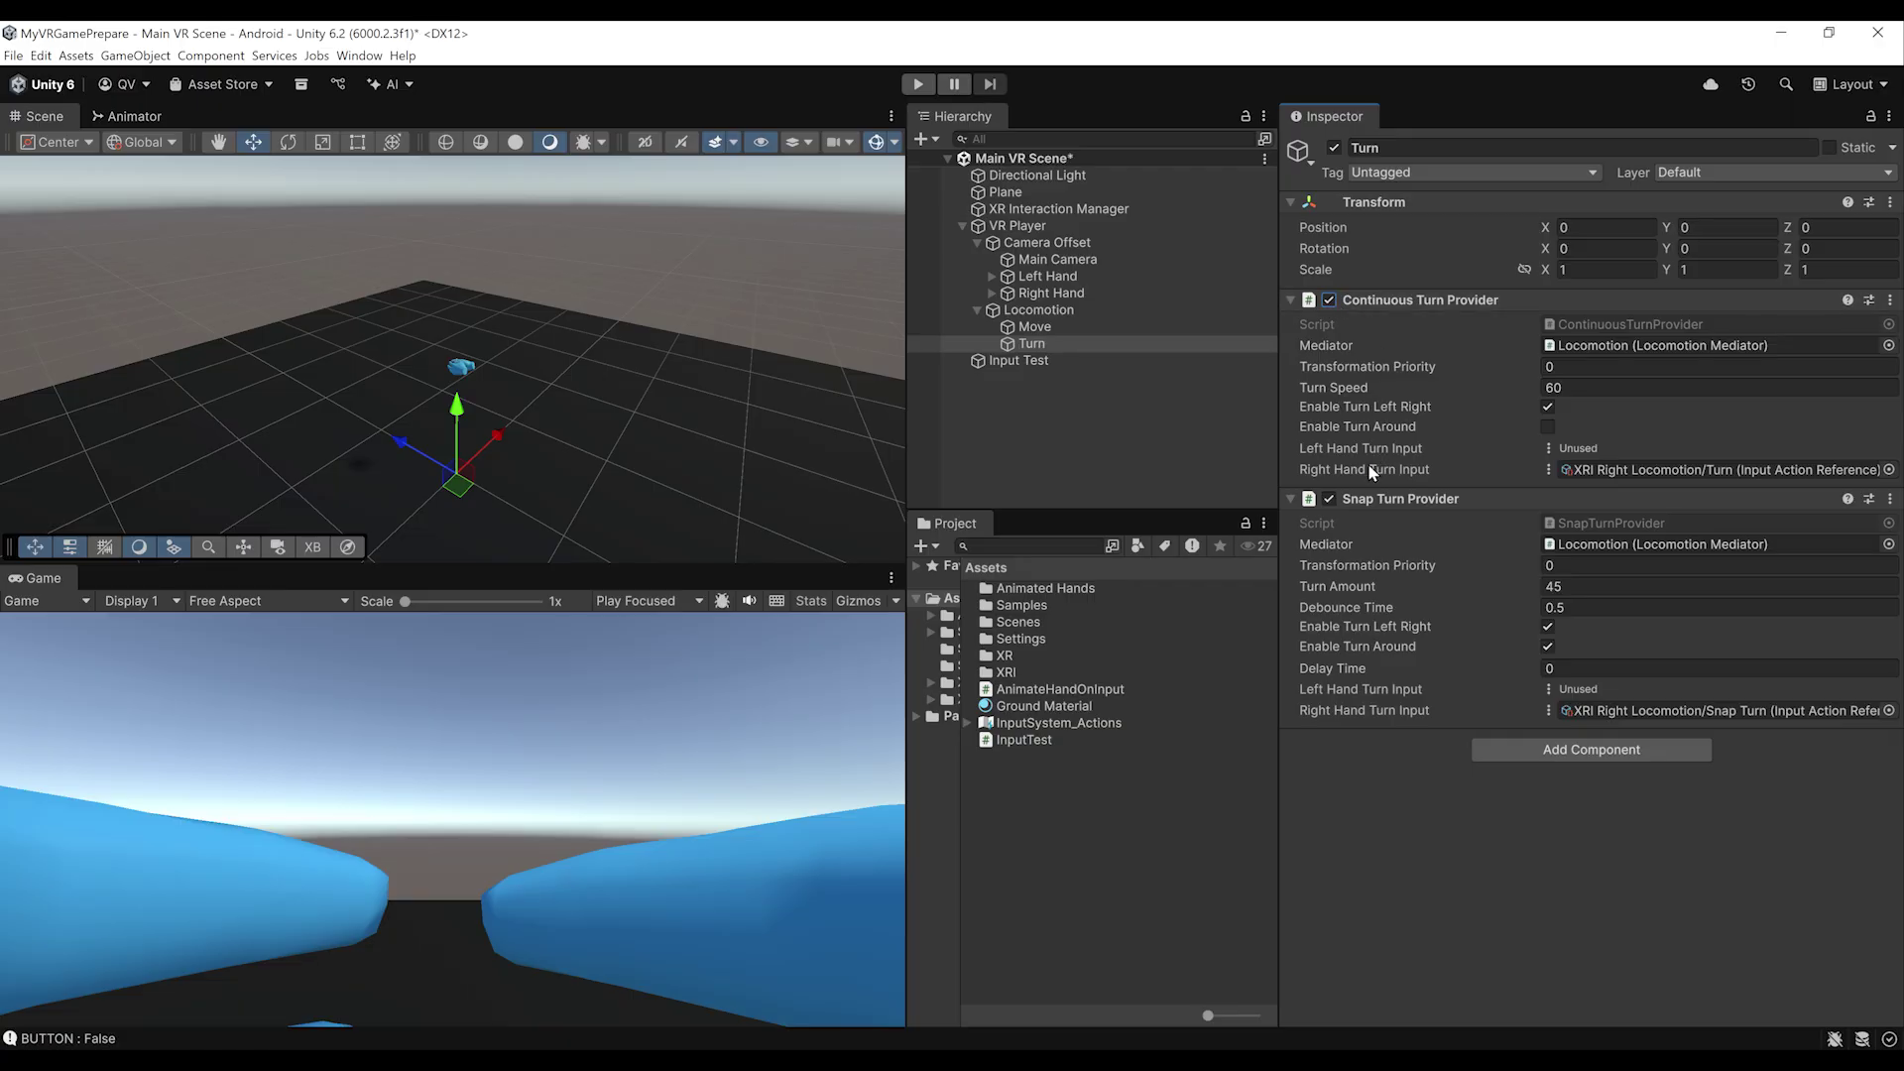
left_click(1330, 500)
key("ctrl+s")
Test continuous turning in play mode, stop, and select the Move object
left_click_drag(539, 462, 691, 275, "alt")
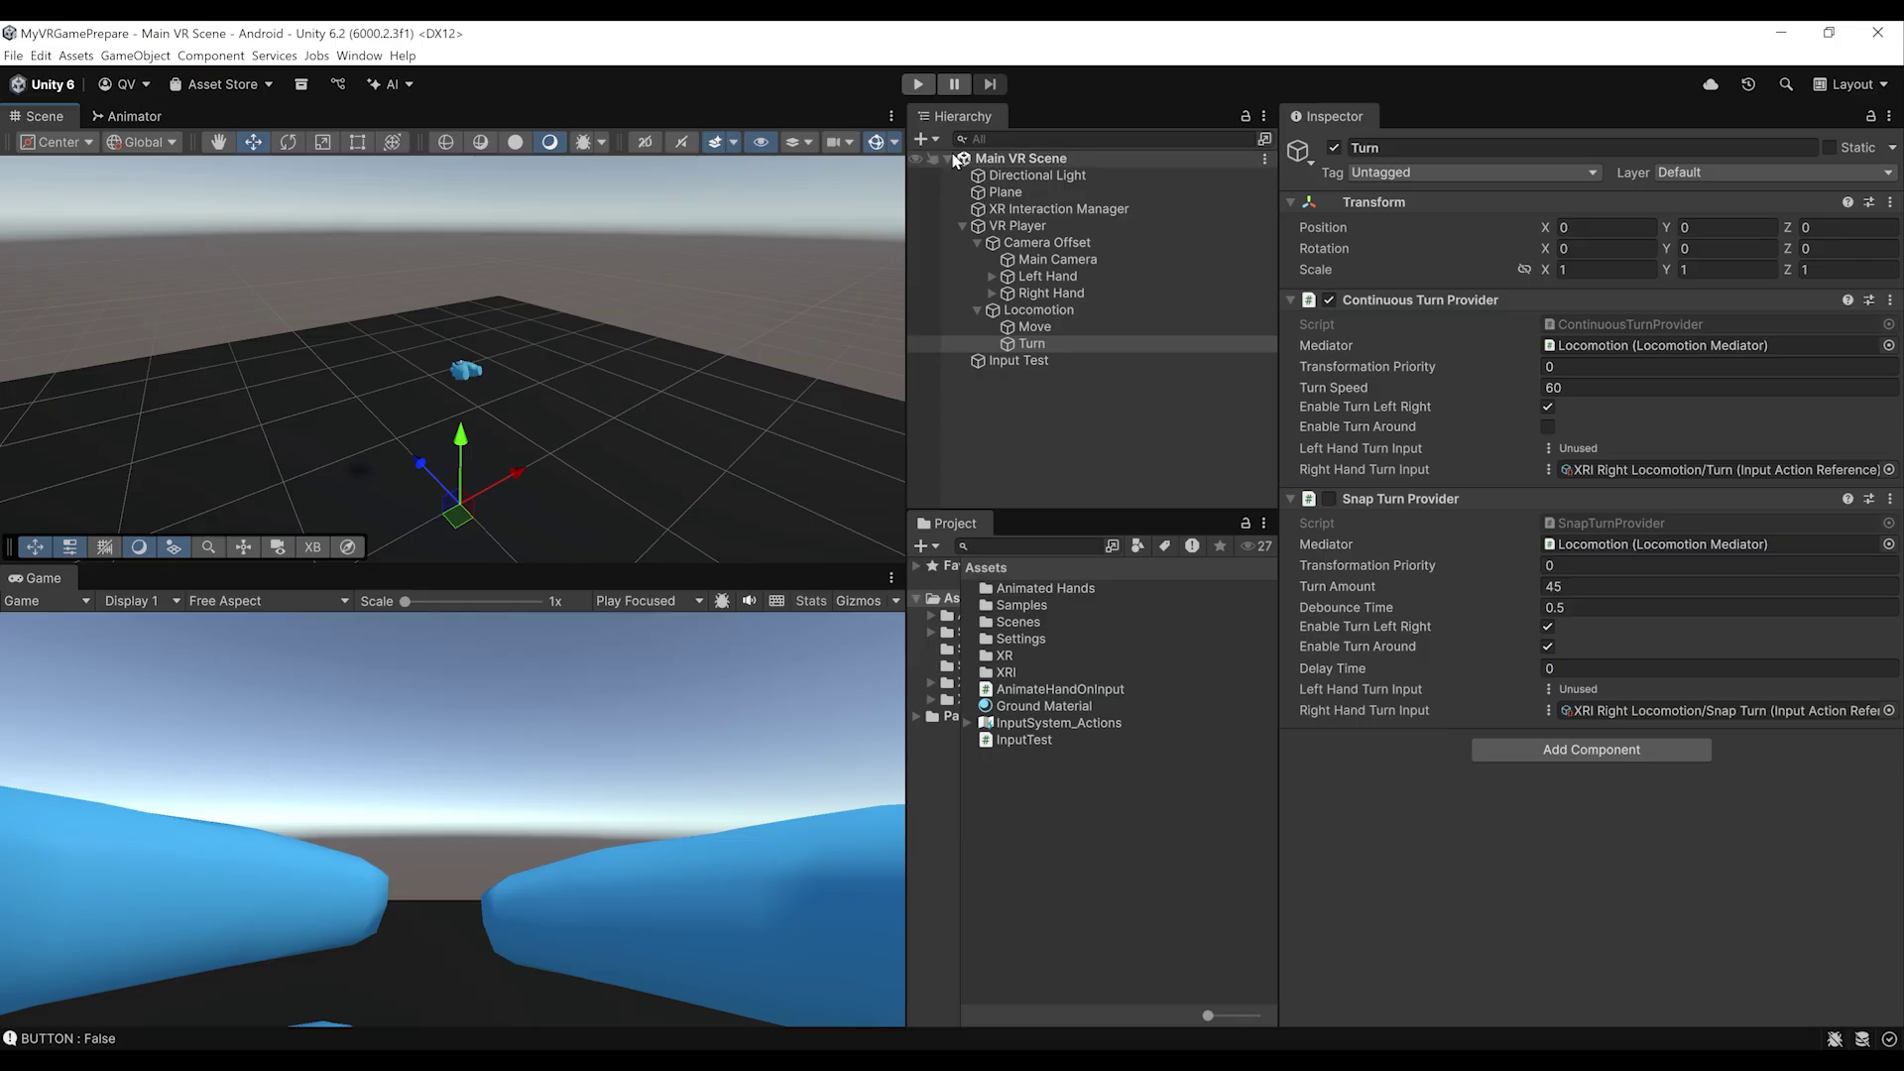
left_click(905, 86)
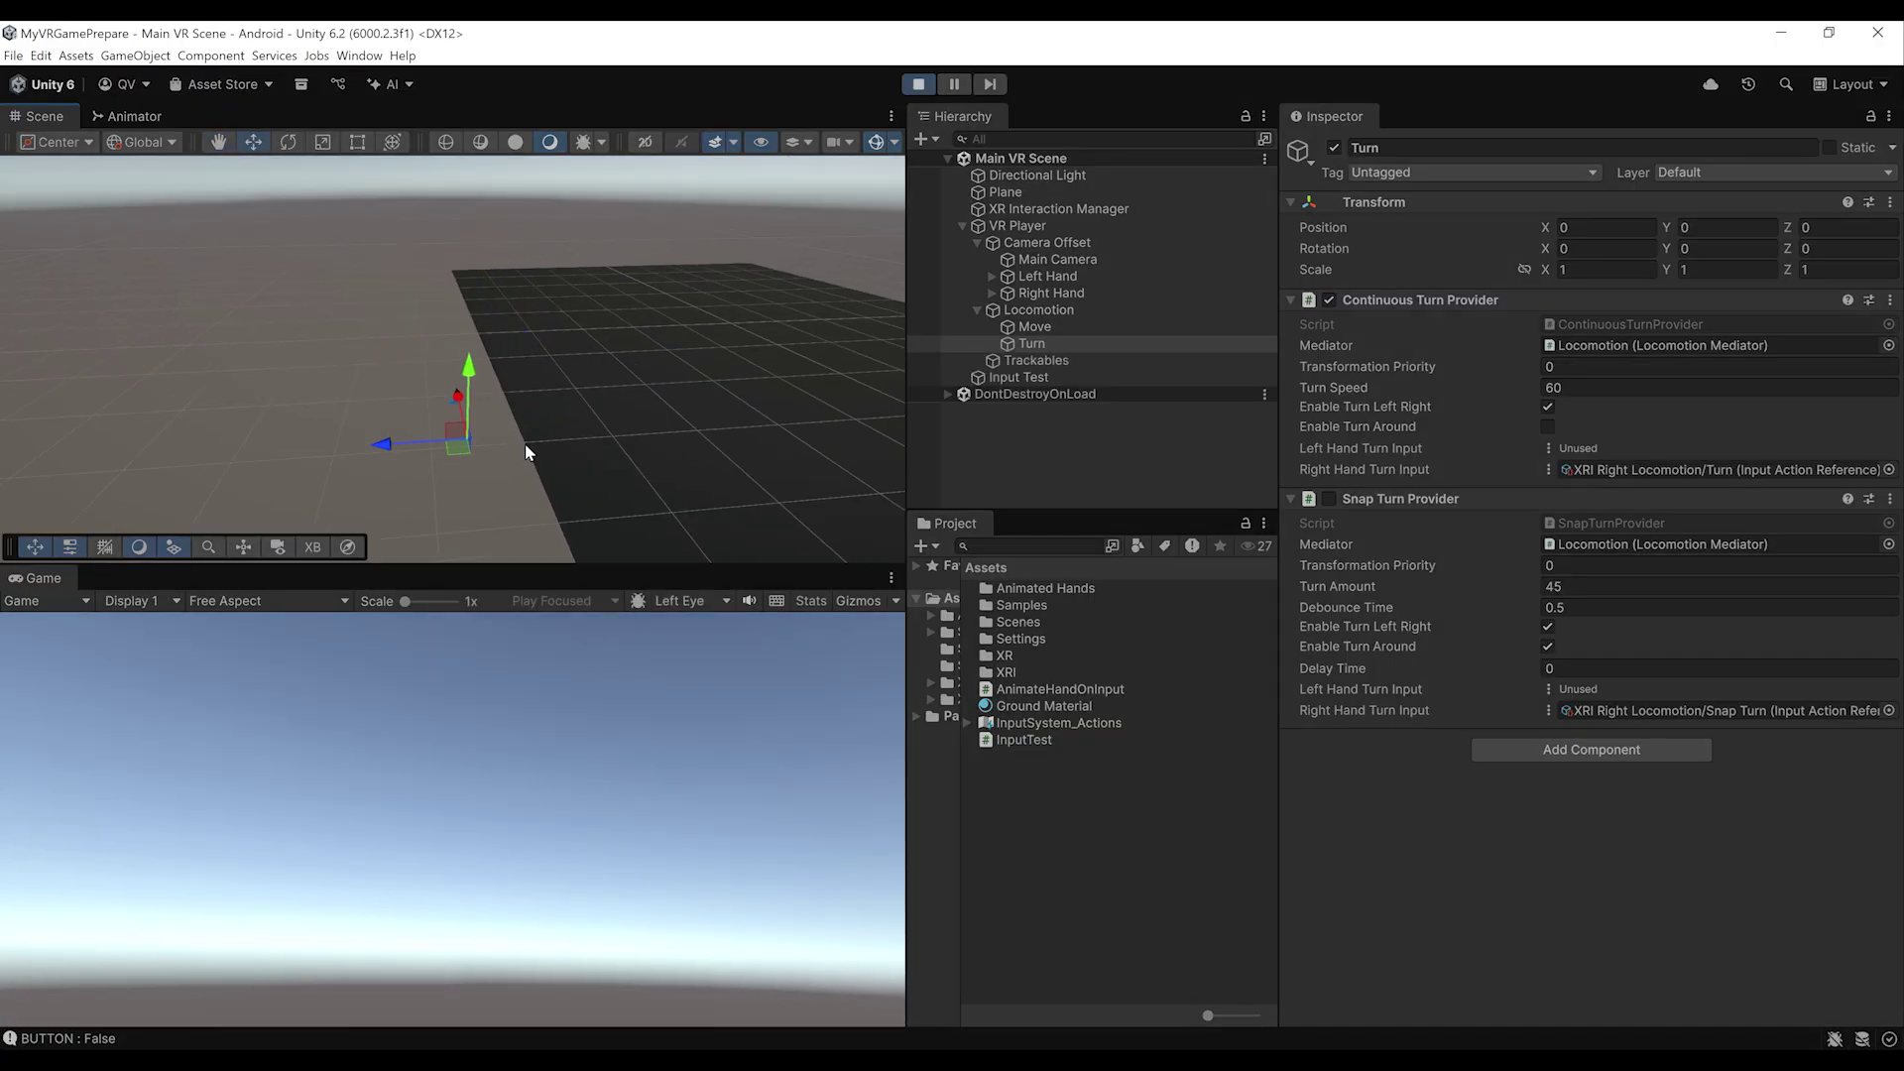
mouse_move(545, 402)
right_mouse_down()
mouse_move(458, 764)
mouse_move(564, 416)
right_mouse_up()
left_click(919, 86)
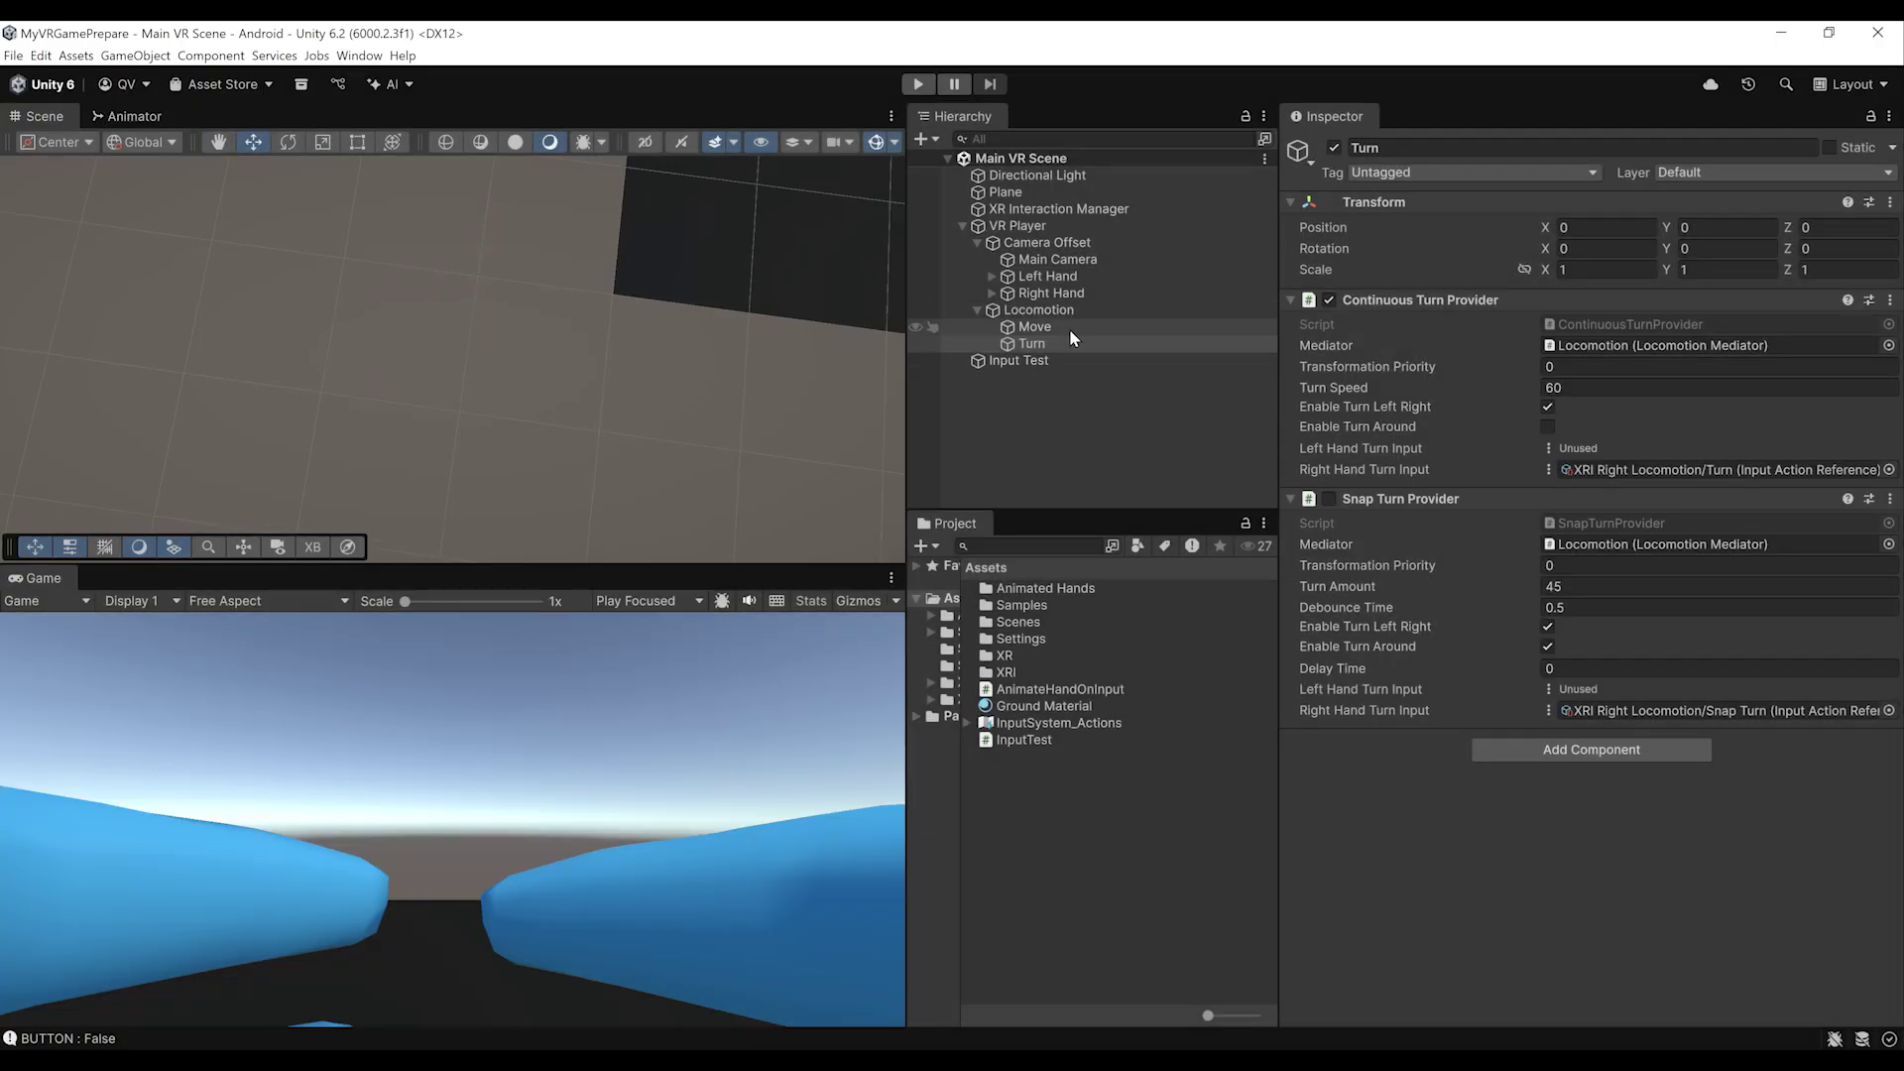
left_click(1052, 328)
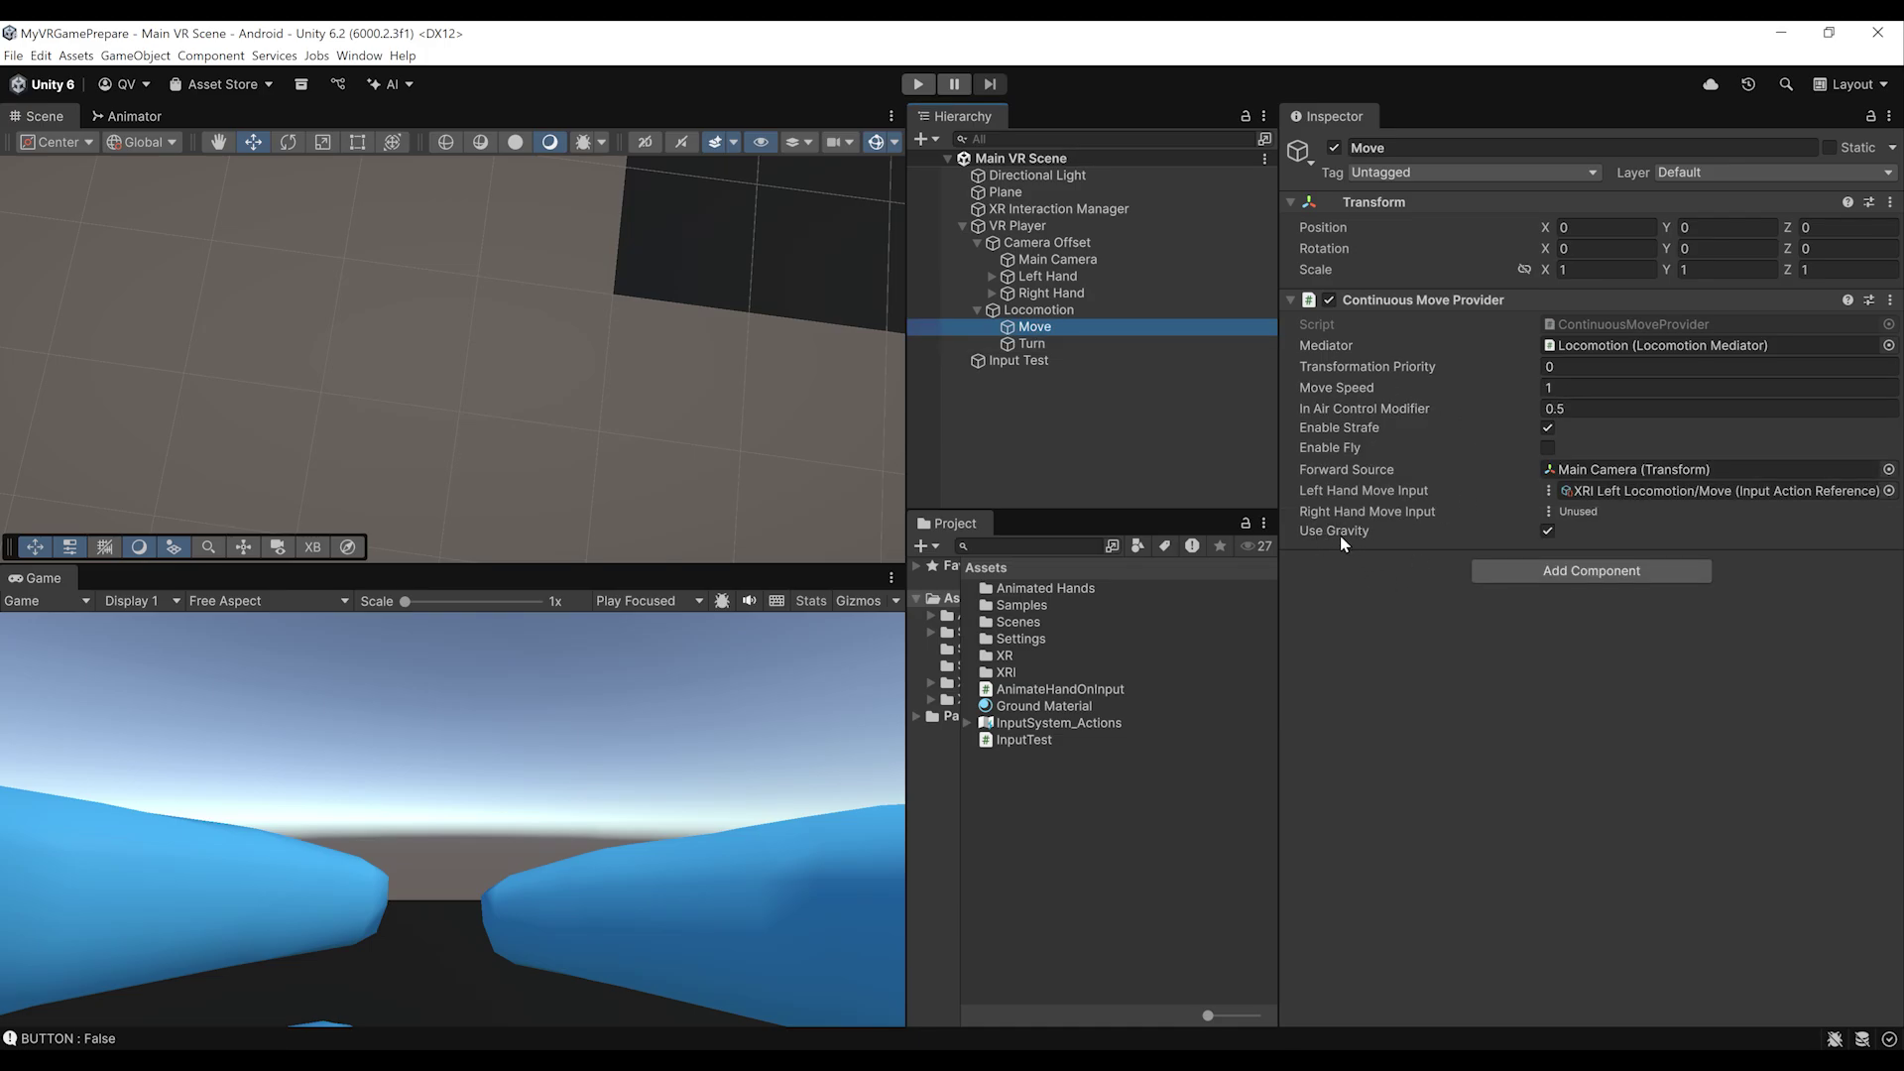
mouse_move(1342, 533)
Create a Gravity child under Locomotion with a Gravity Provider mediated by Locomotion, and save
left_click(1037, 310)
right_click(1037, 309)
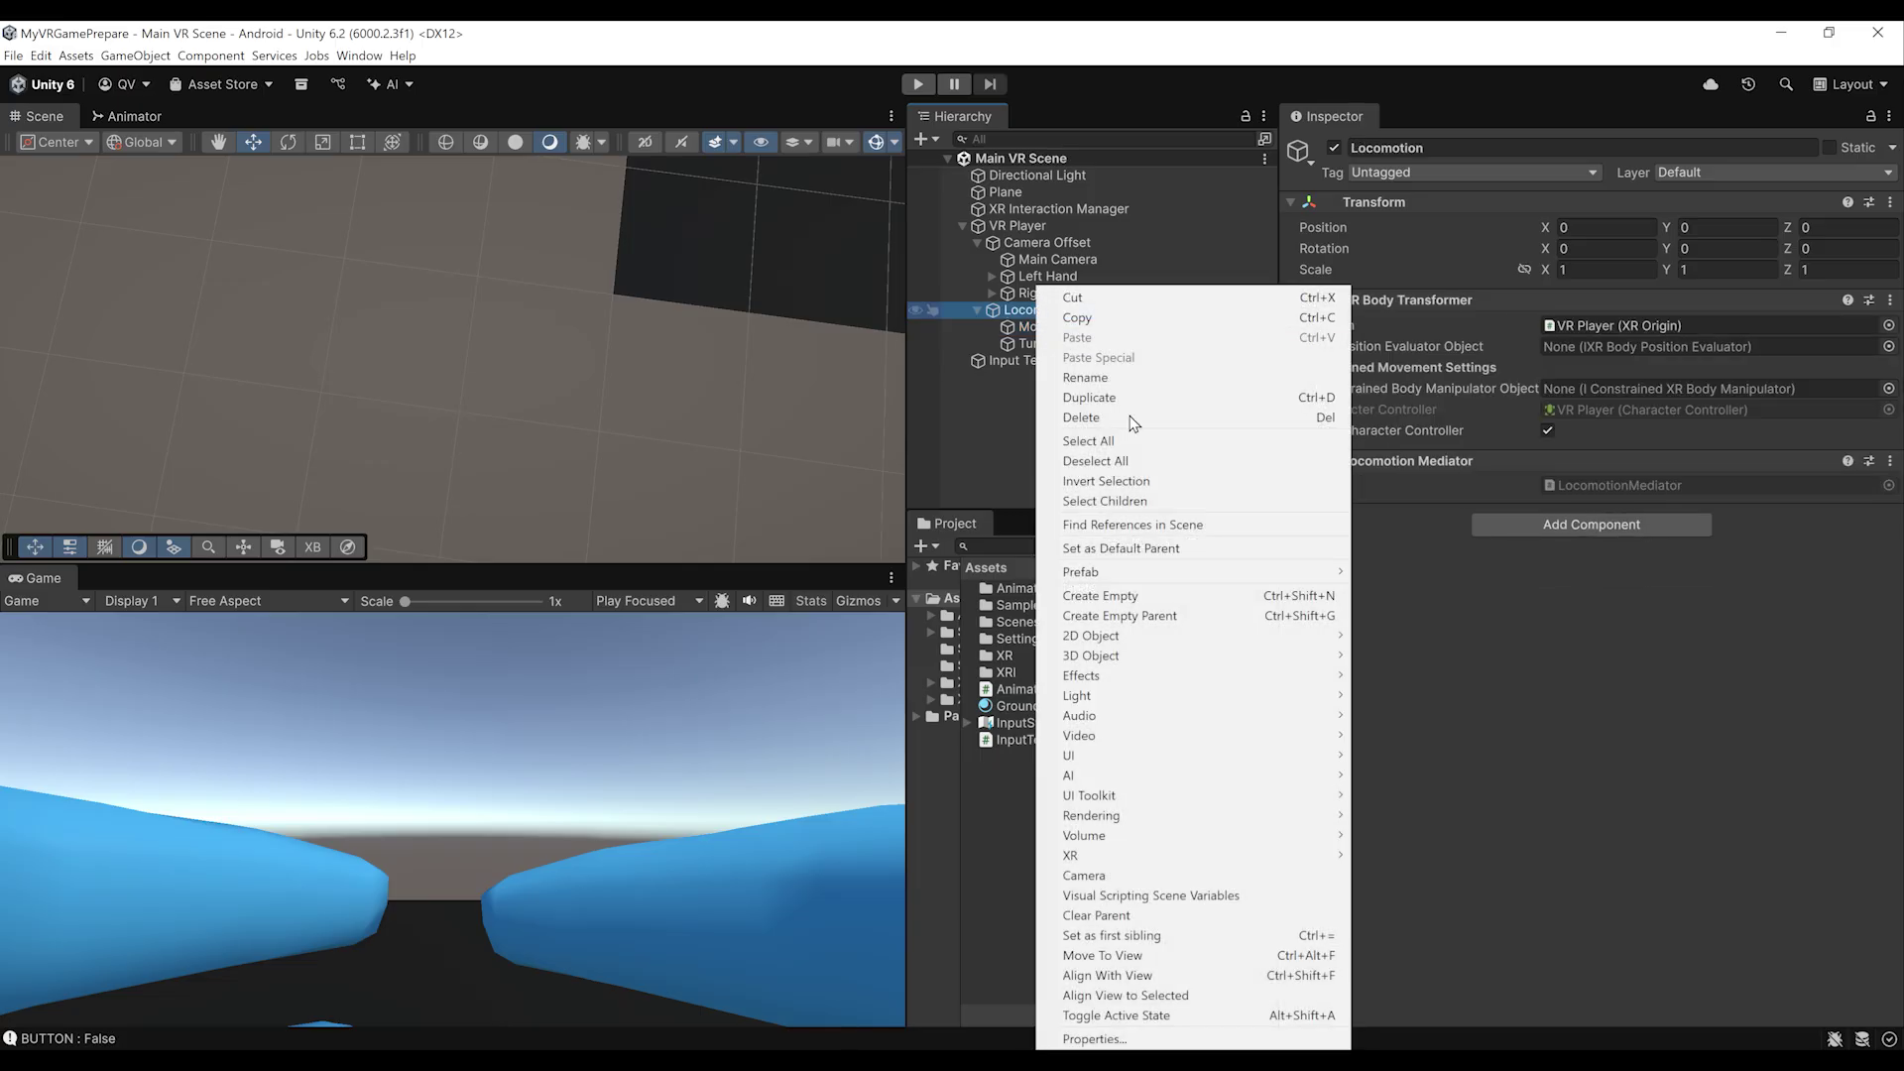
left_click(1164, 594)
type("Gravity")
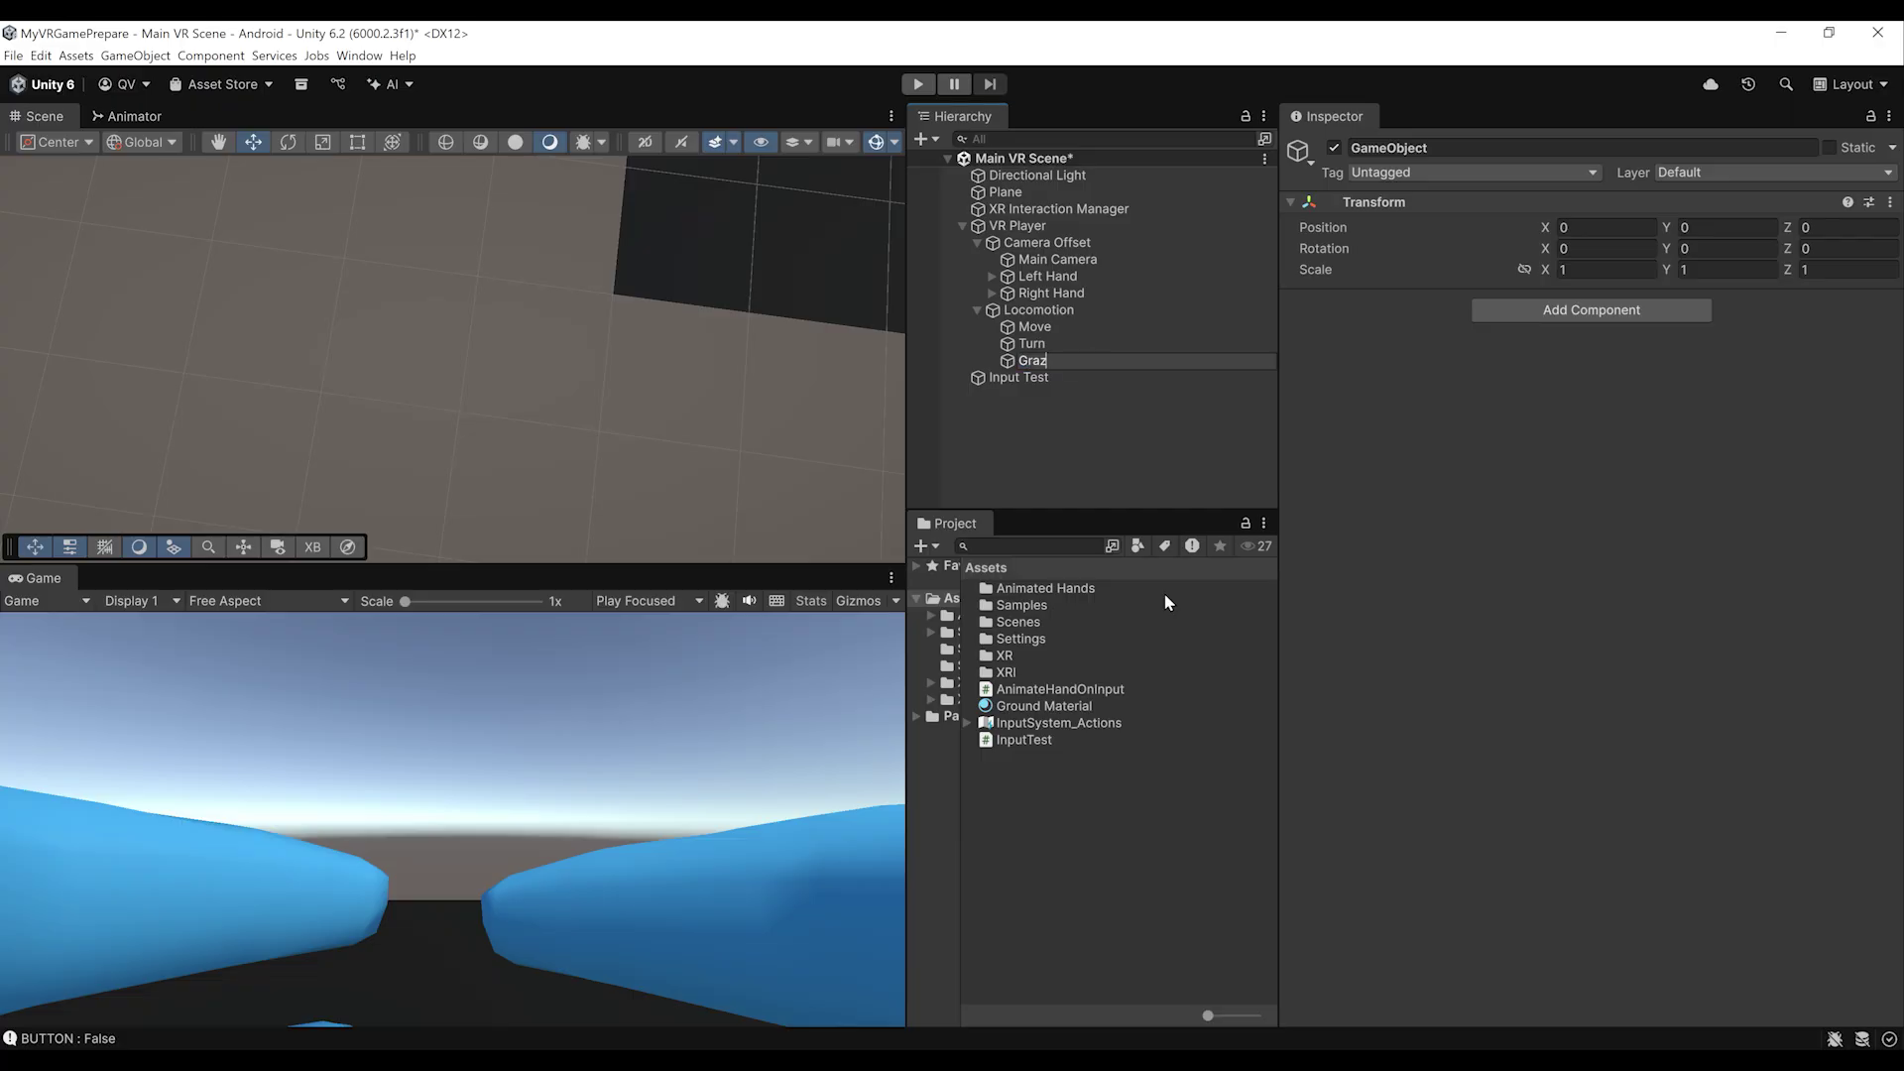
key("Return")
left_click(1590, 310)
type("gravity")
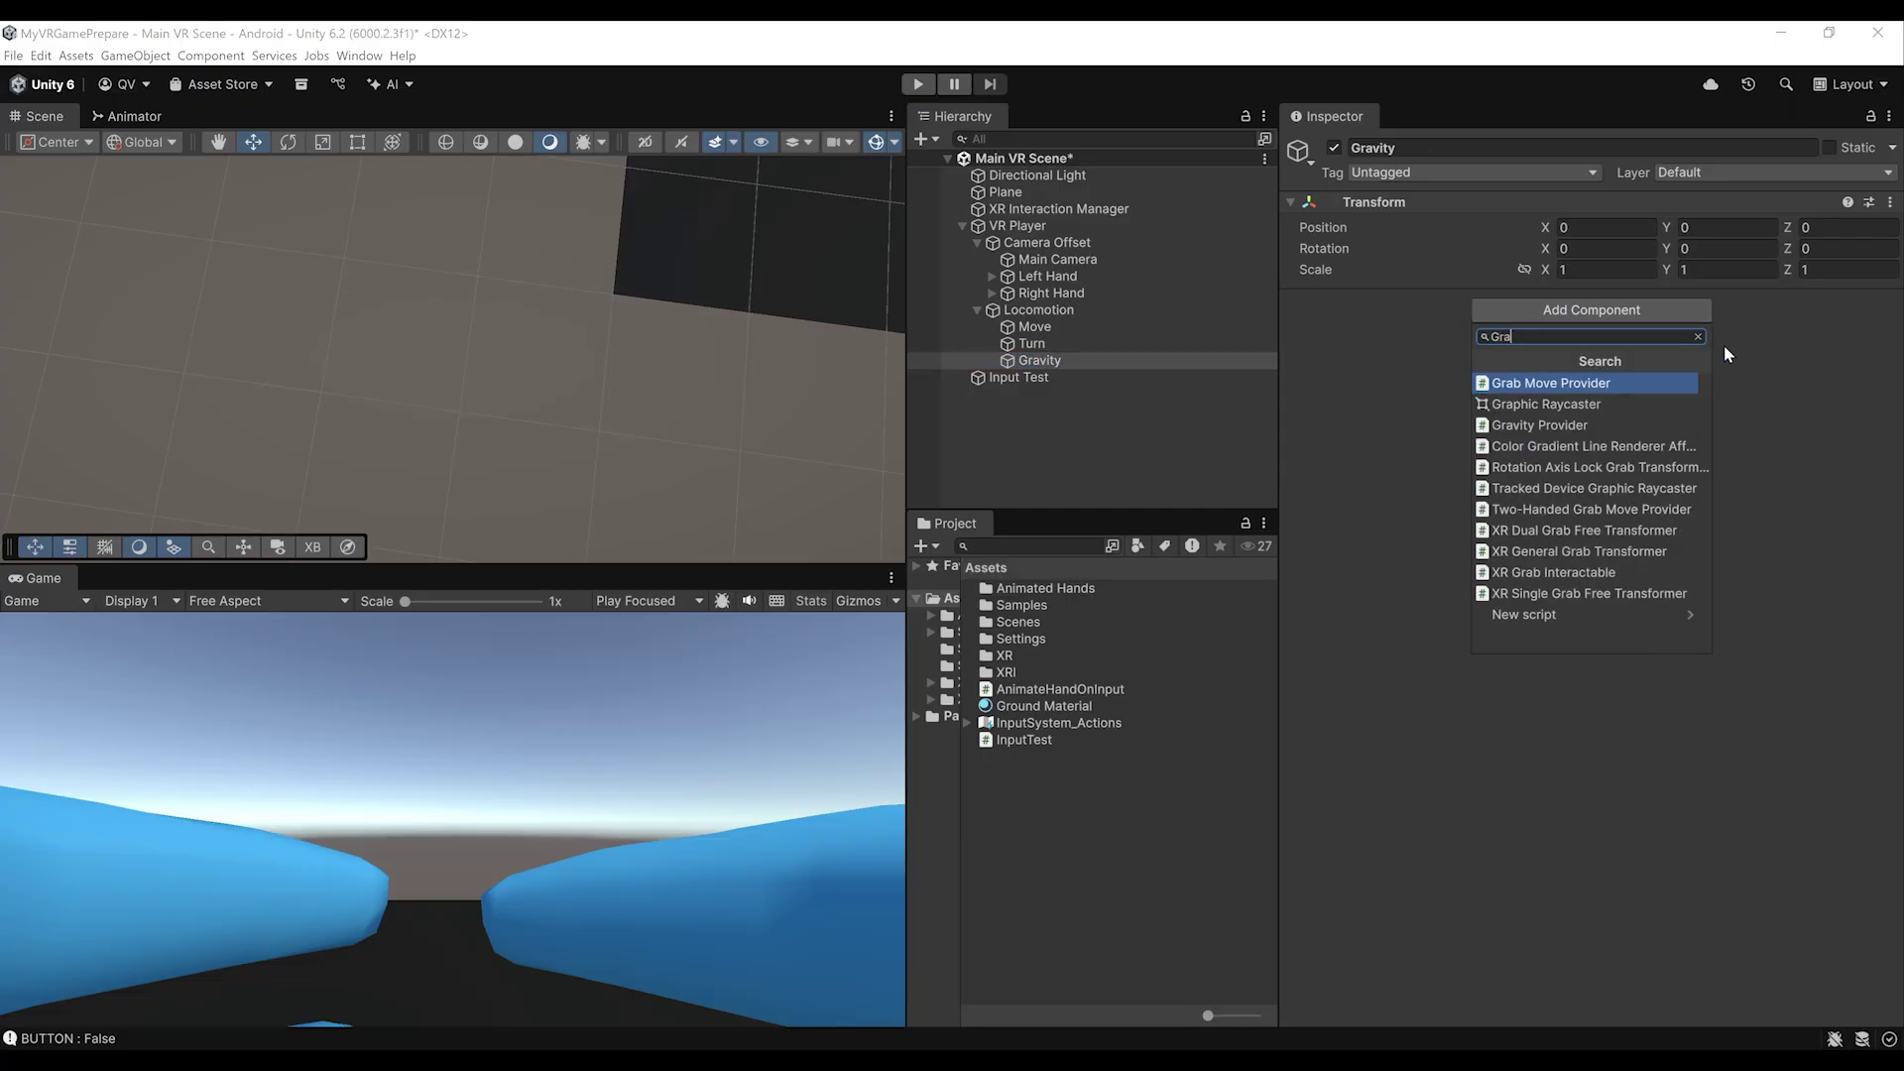
key("Return")
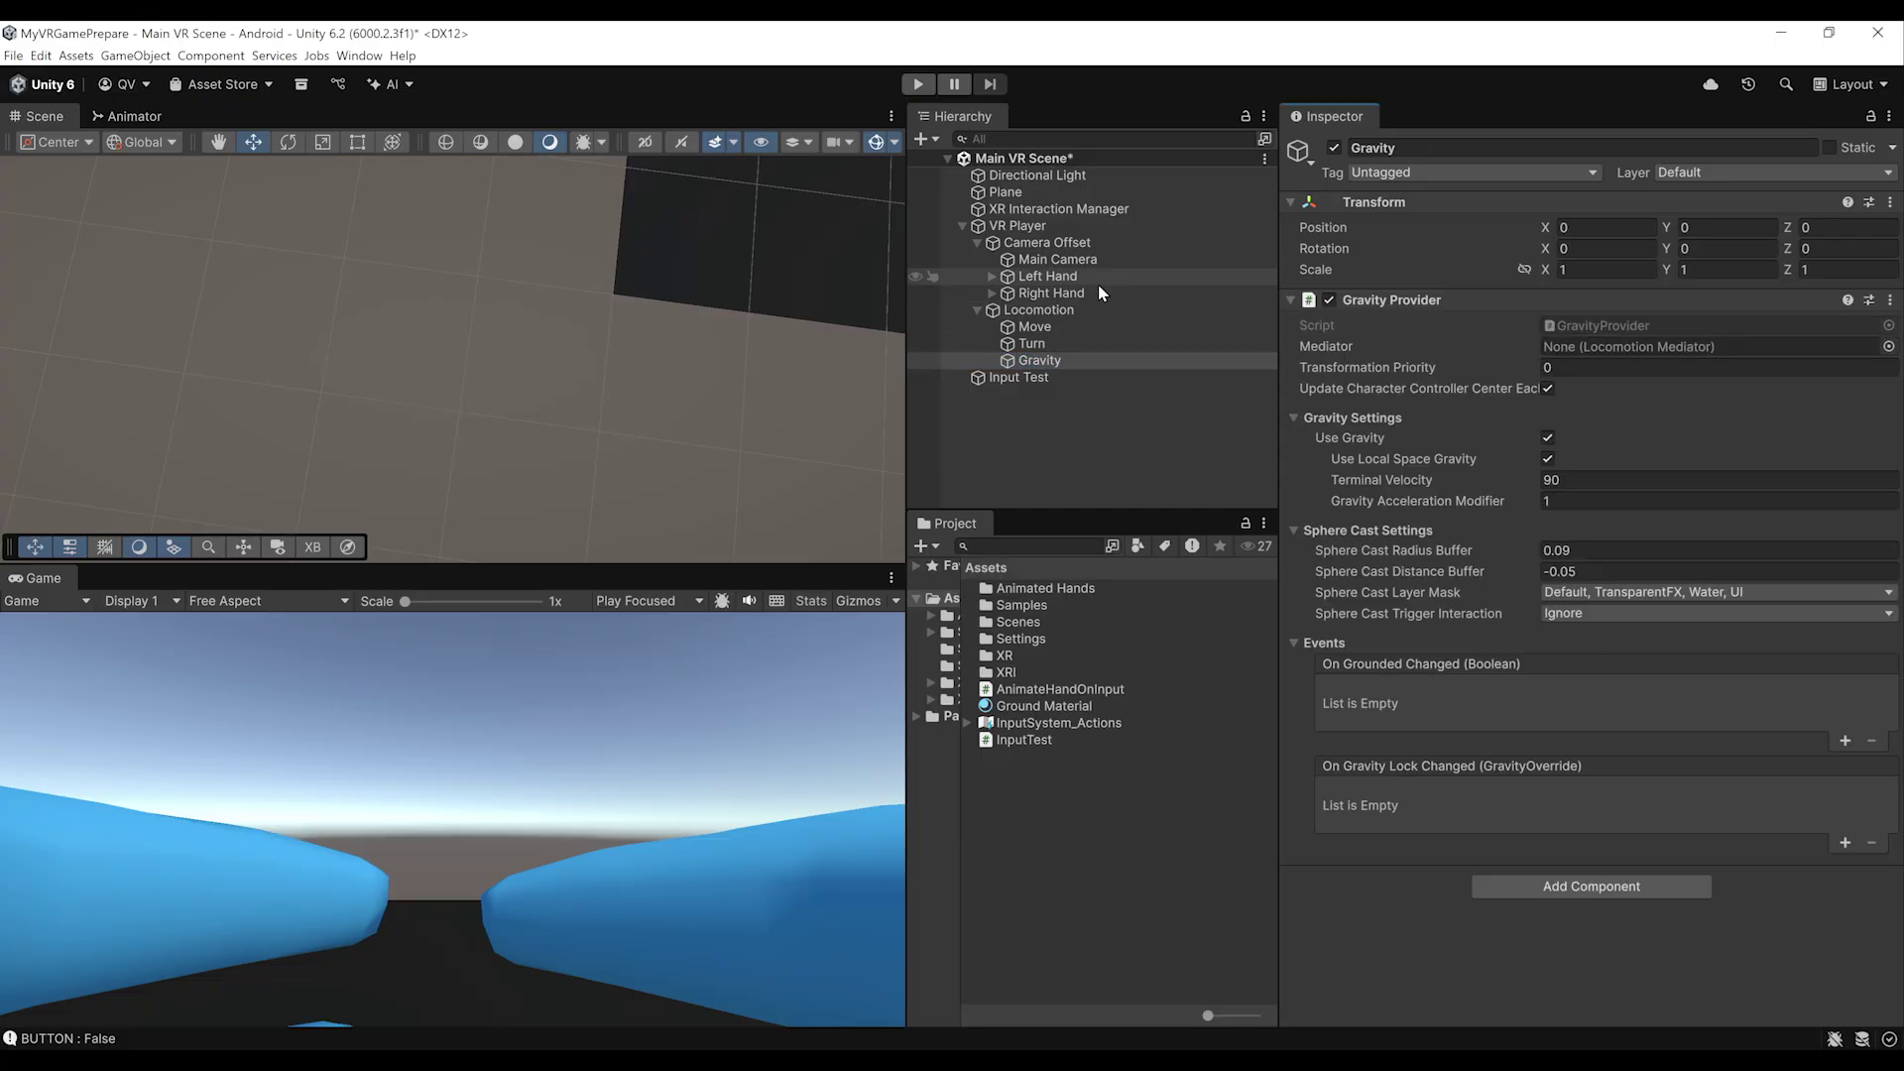
left_click_drag(1039, 311, 1564, 348)
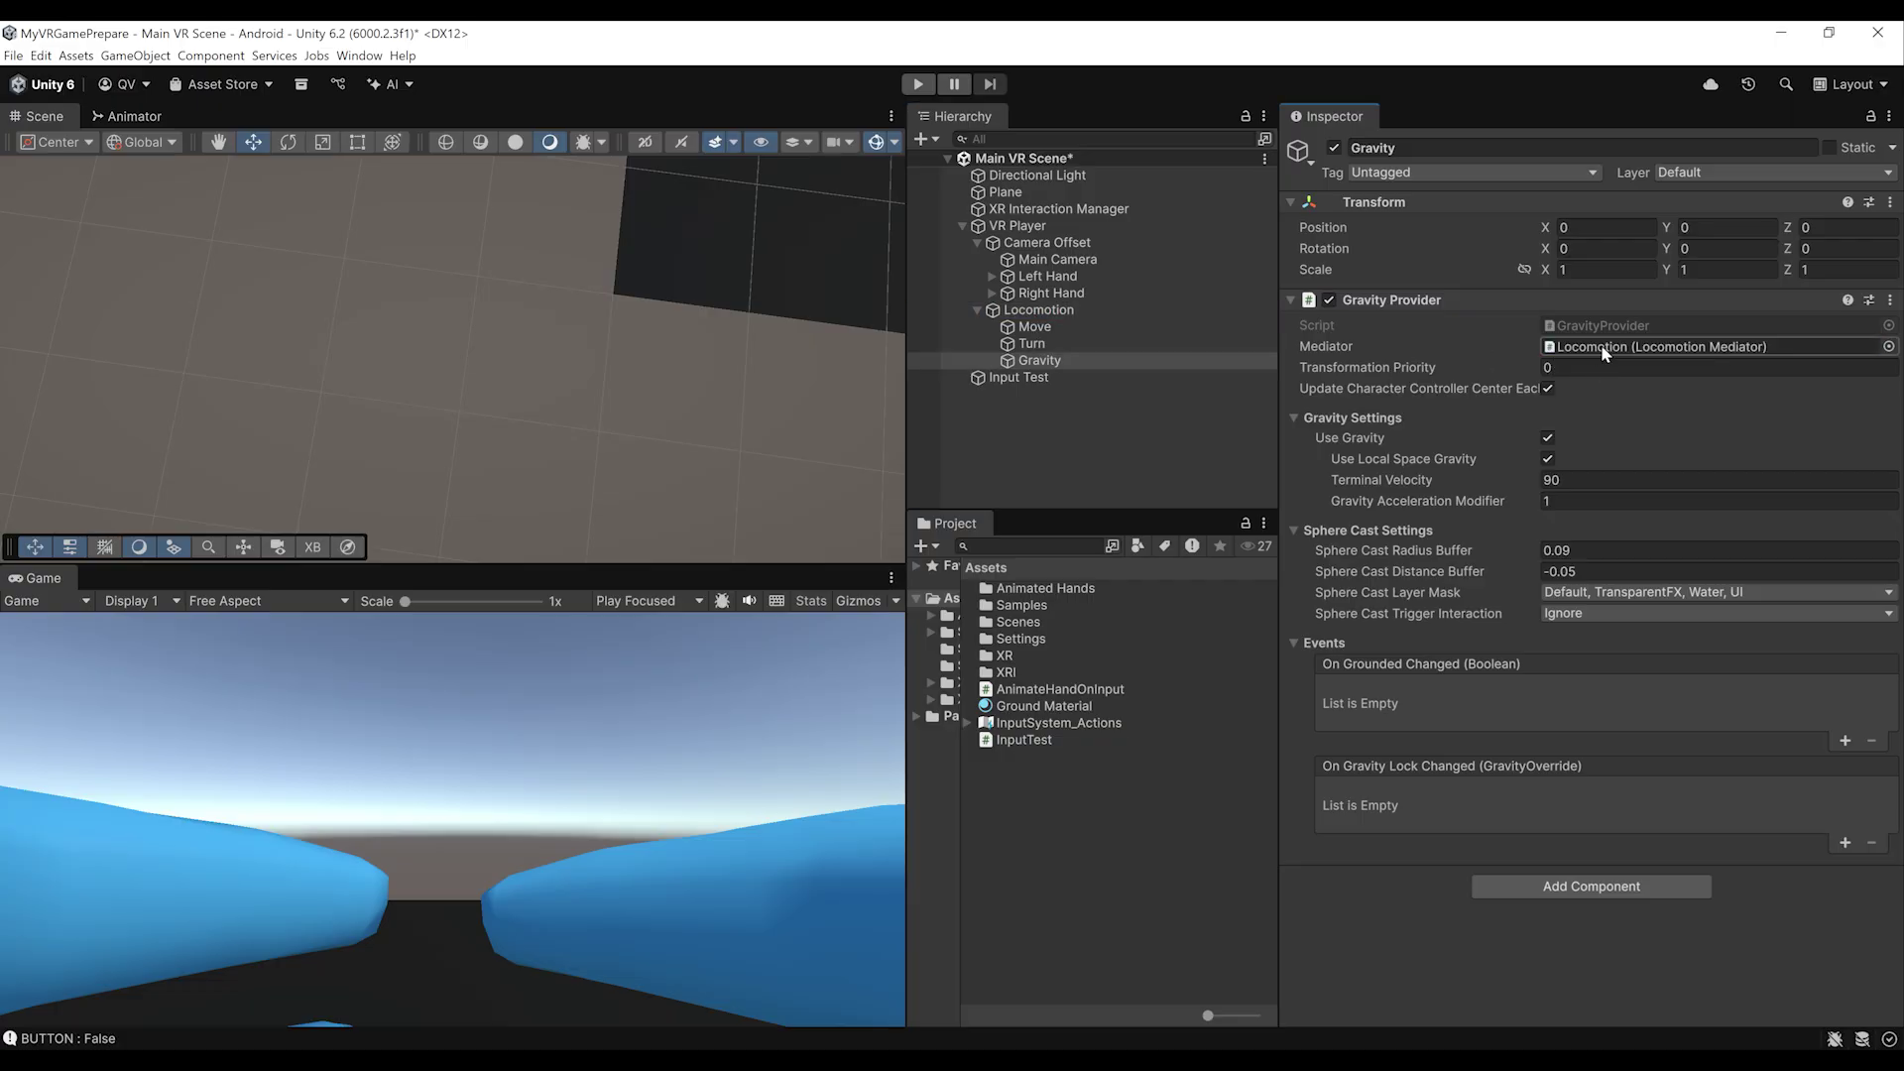
key("ctrl+s")
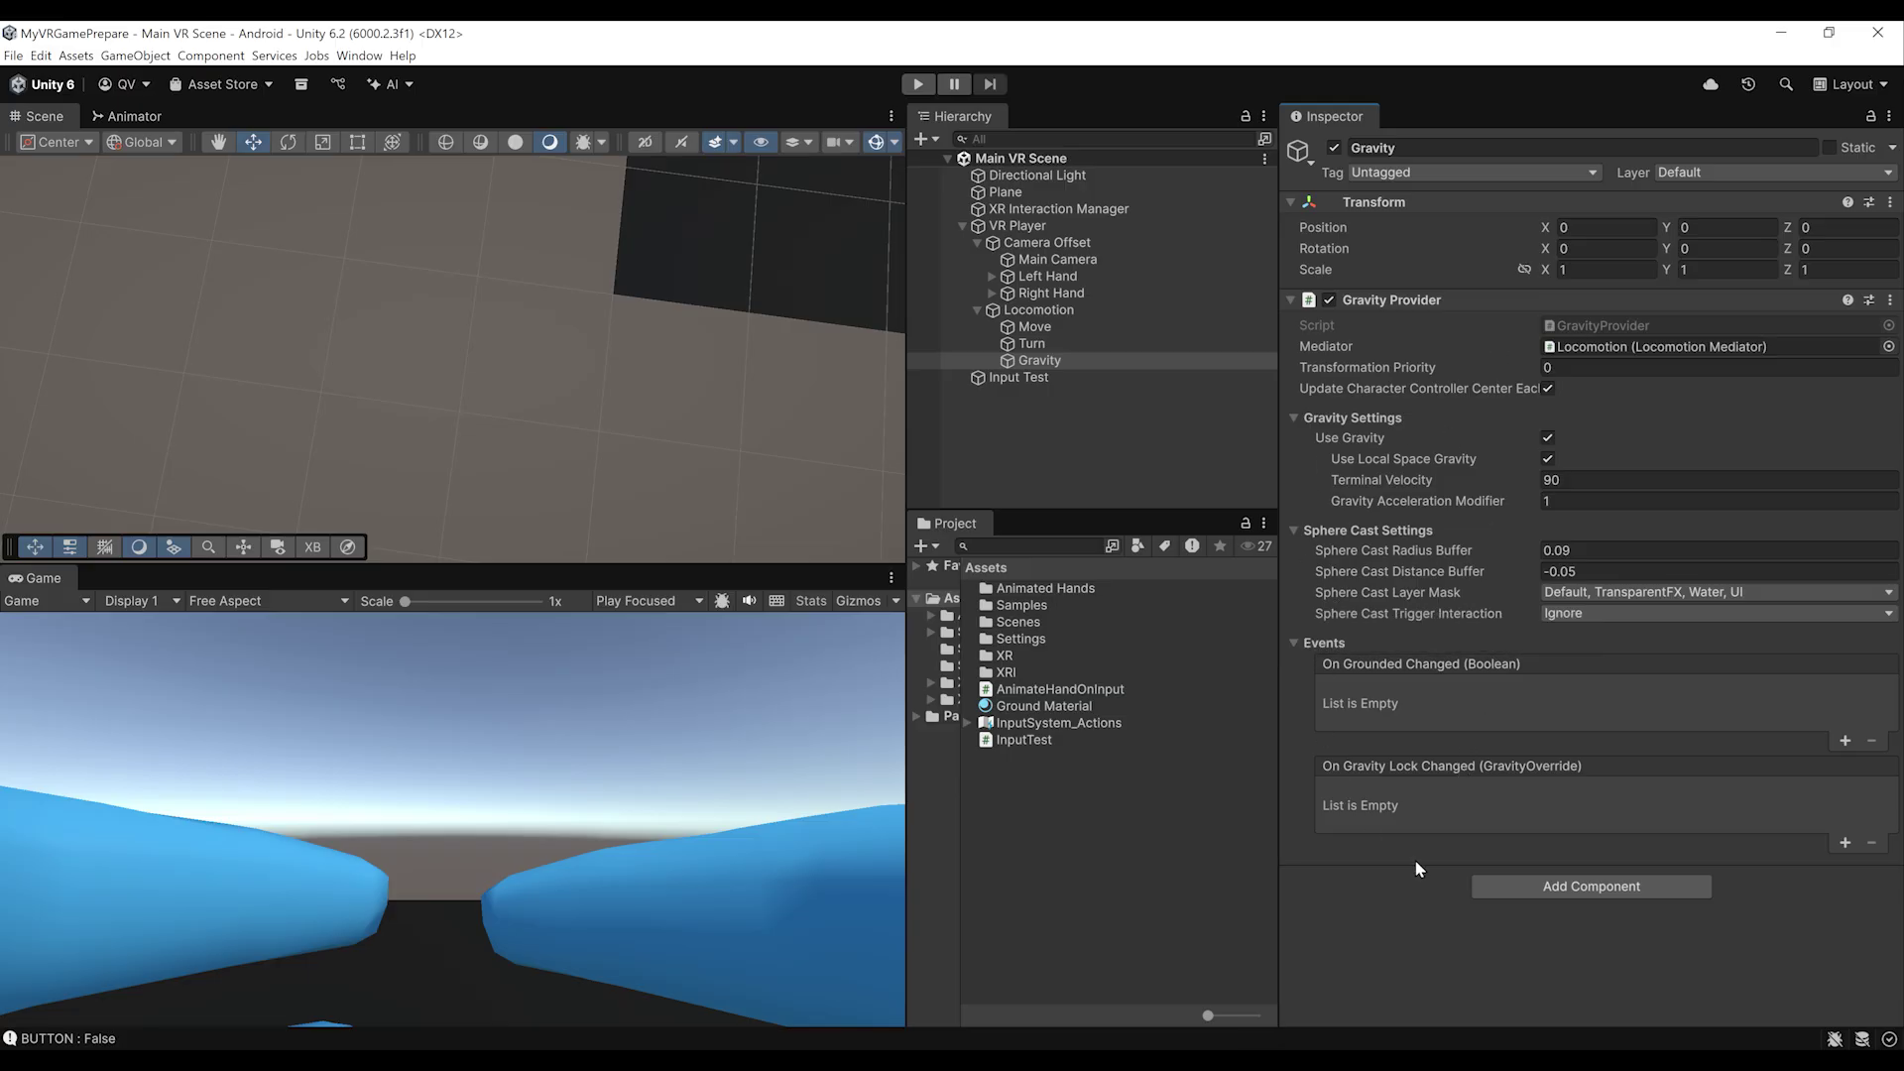
Set the Gravity Provider's Transformation Priority to 10 and save the scene
left_click(1612, 367)
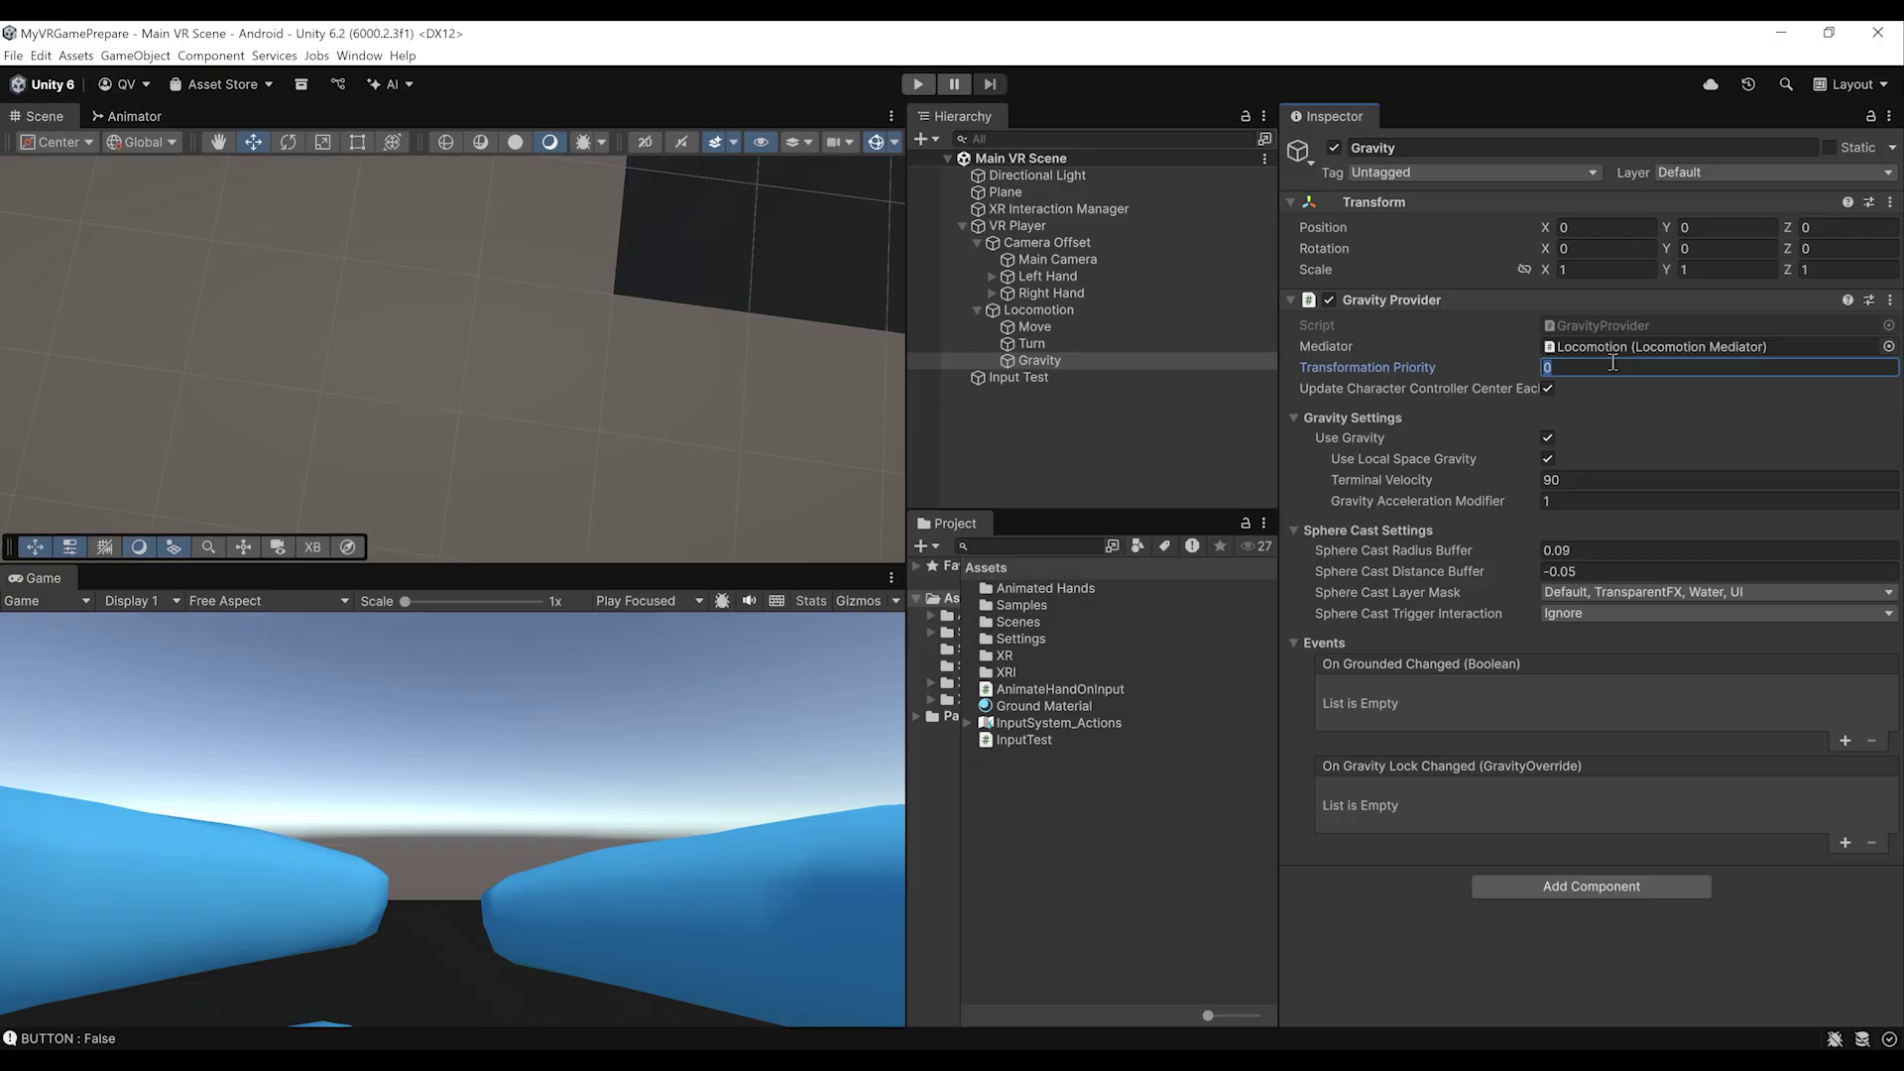
type("10")
key("ctrl+s")
Put VR Player on the Ignore Raycast layer and confirm the Change Layer dialog
left_click(1016, 228)
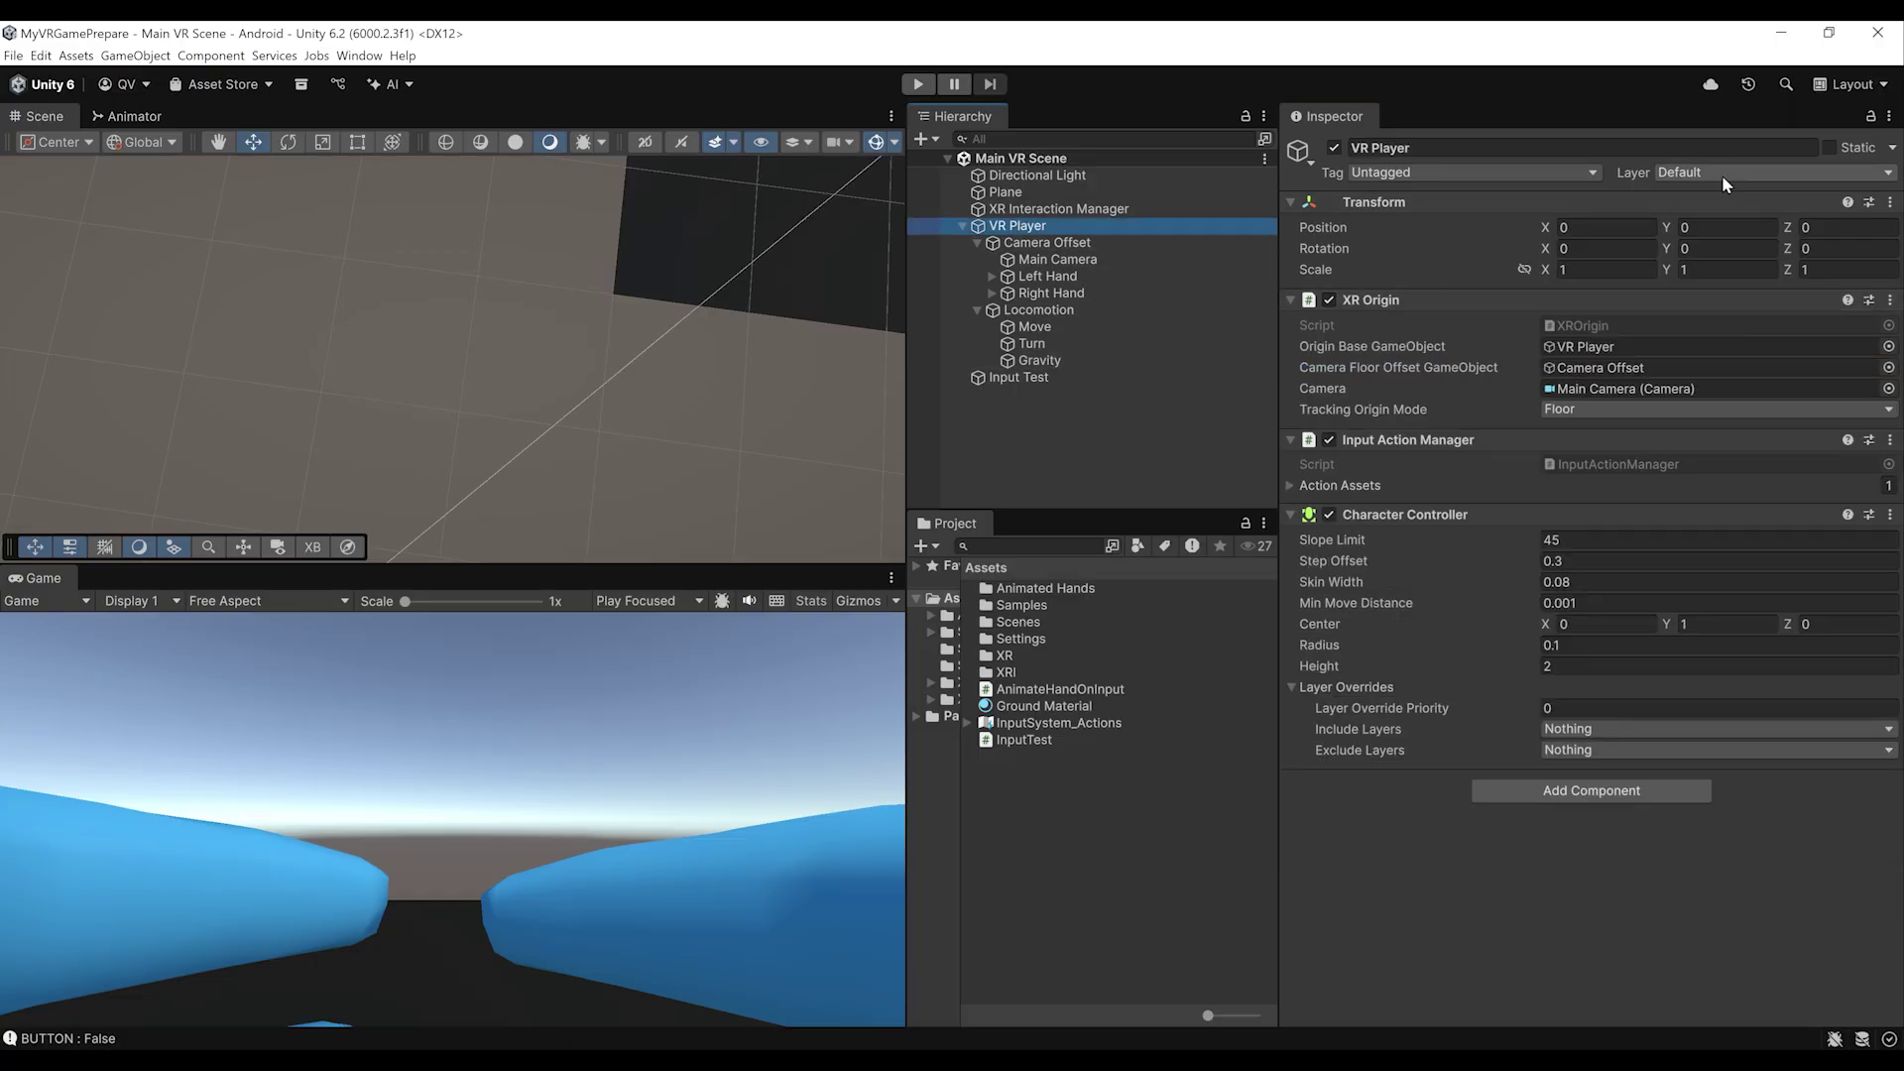
left_click(1721, 175)
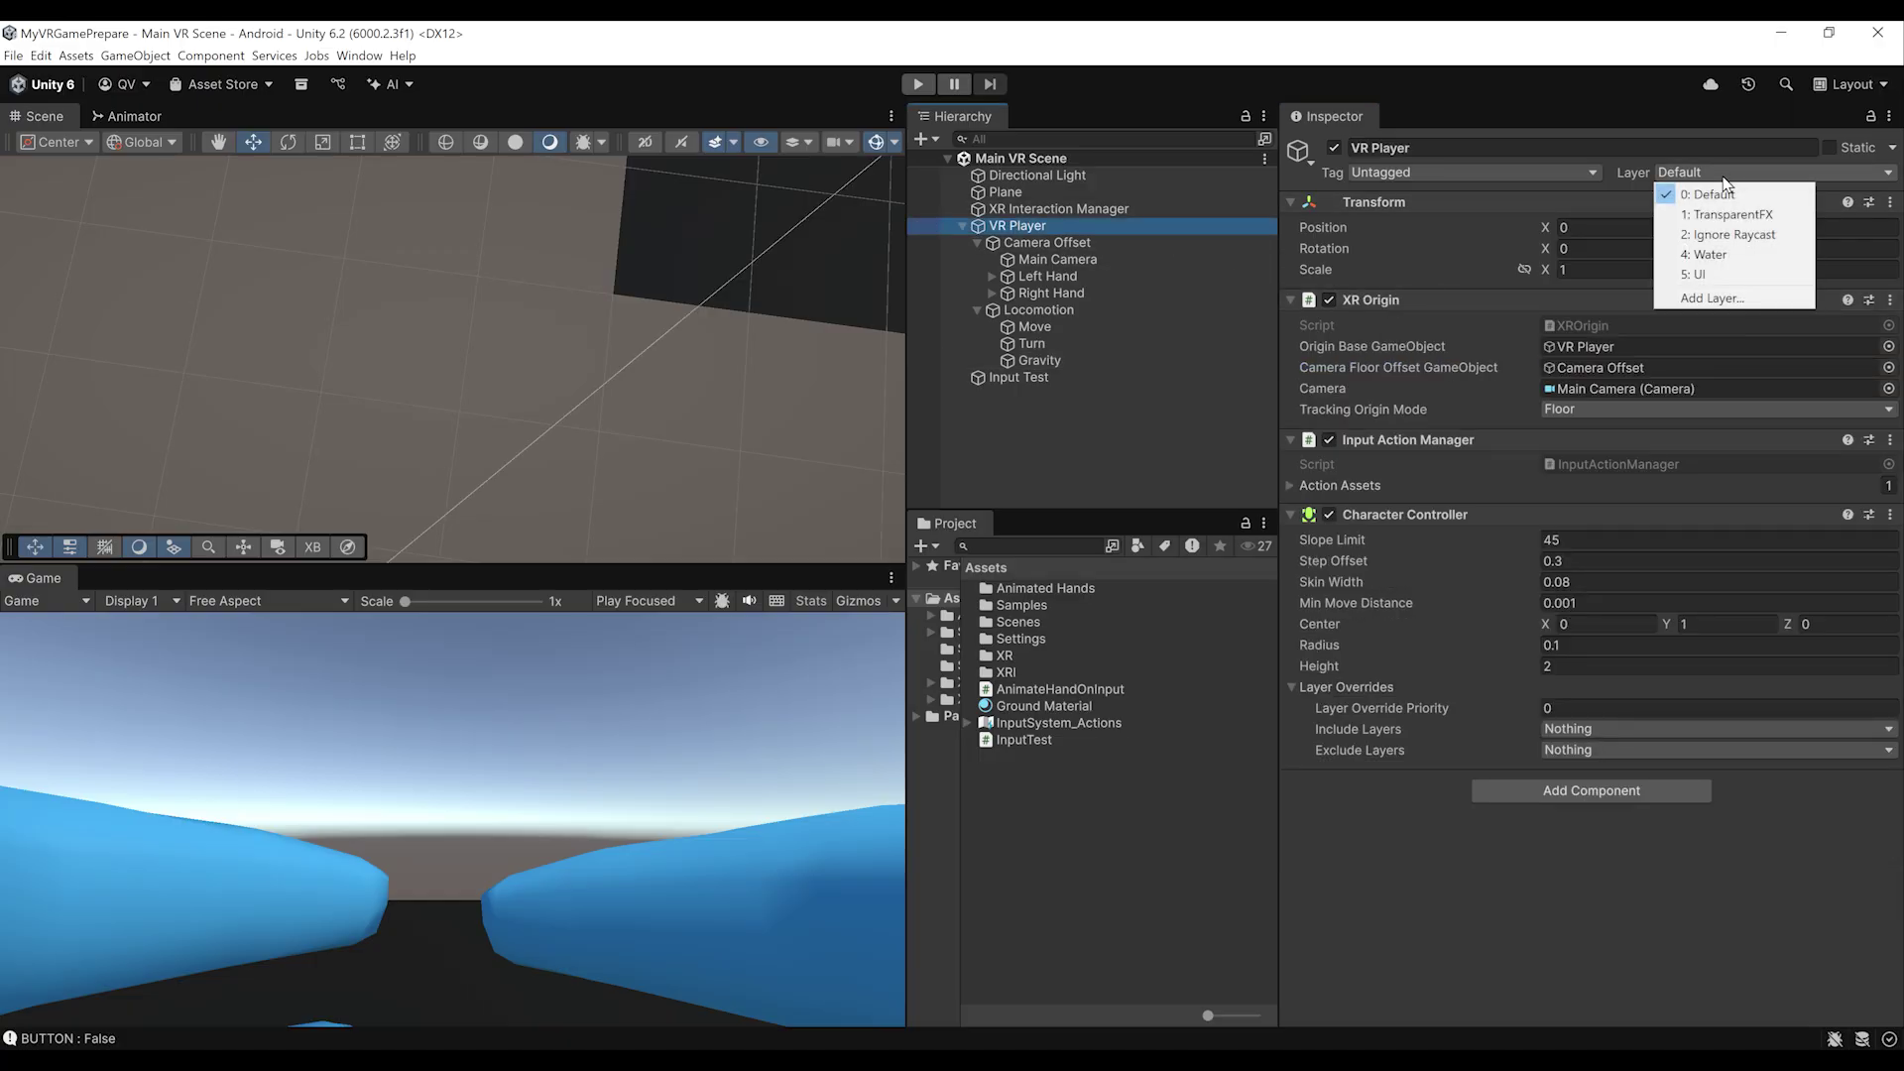
left_click(1759, 236)
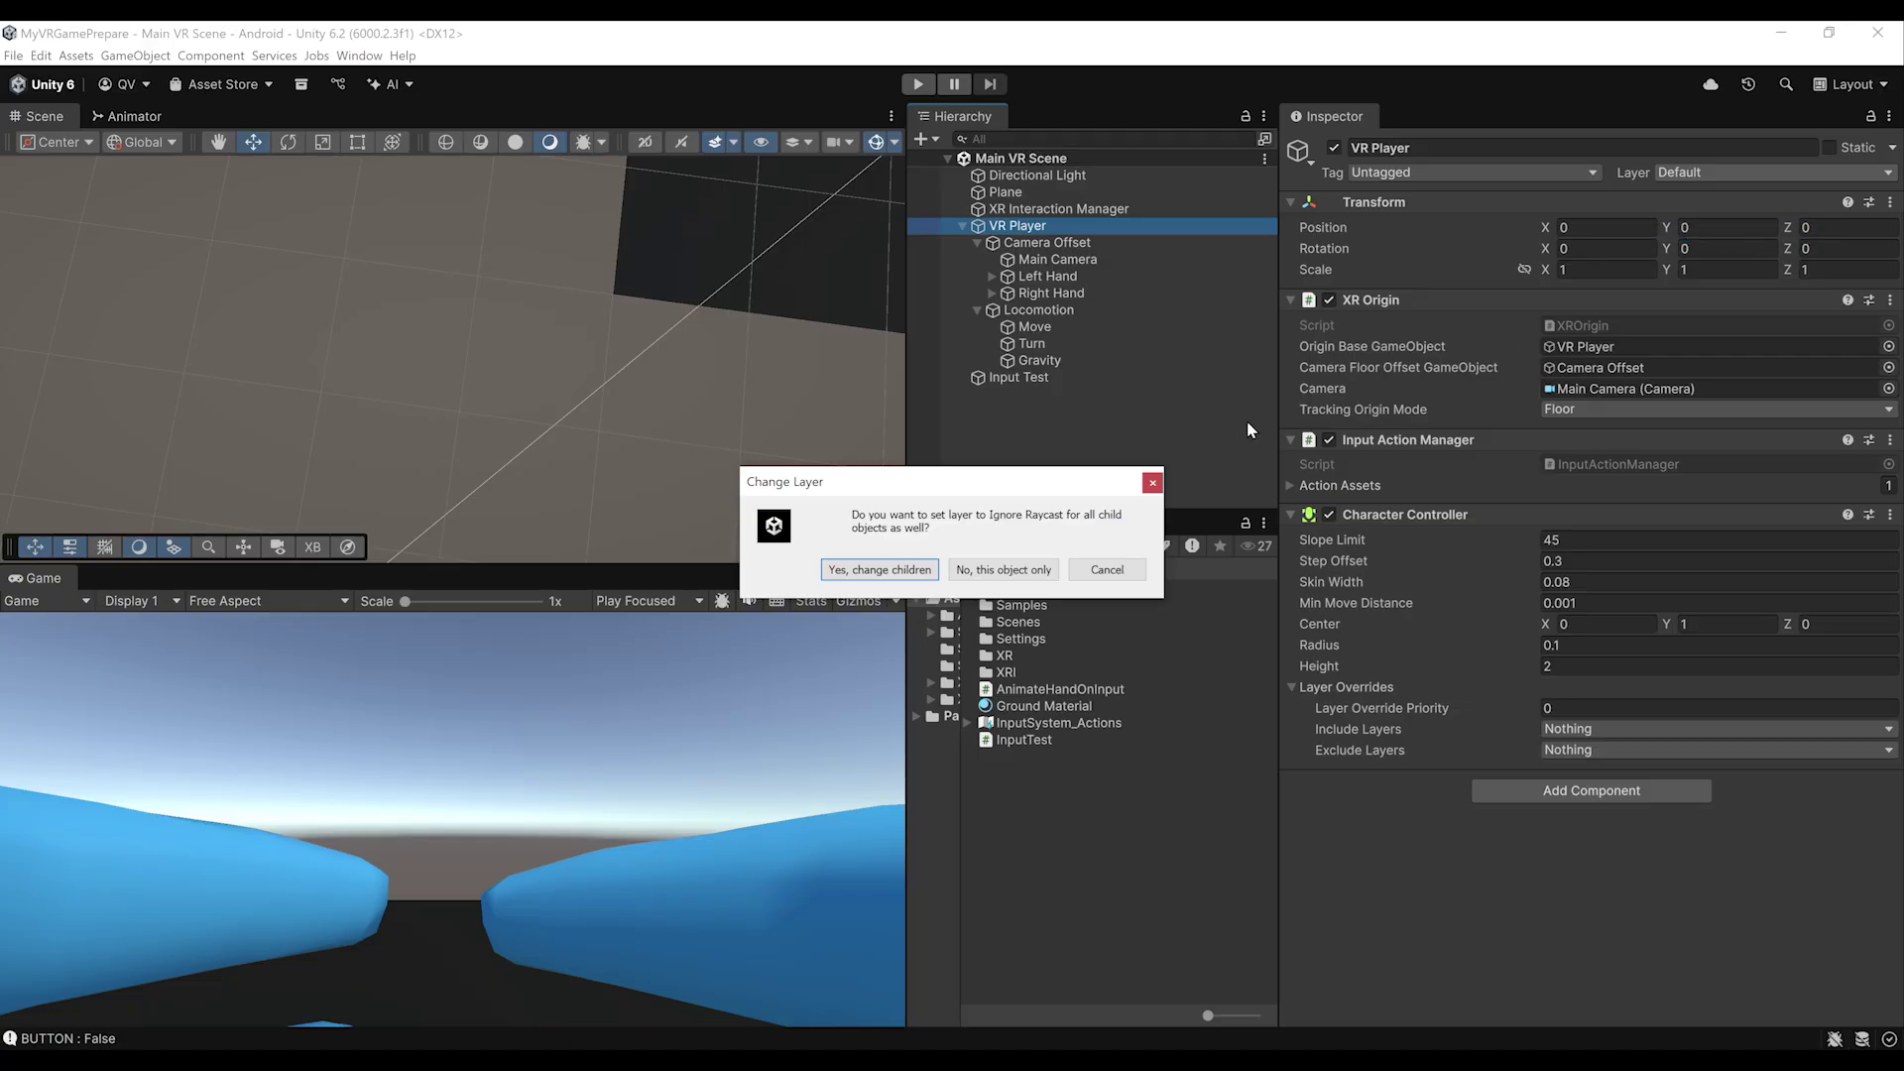
left_click(1023, 573)
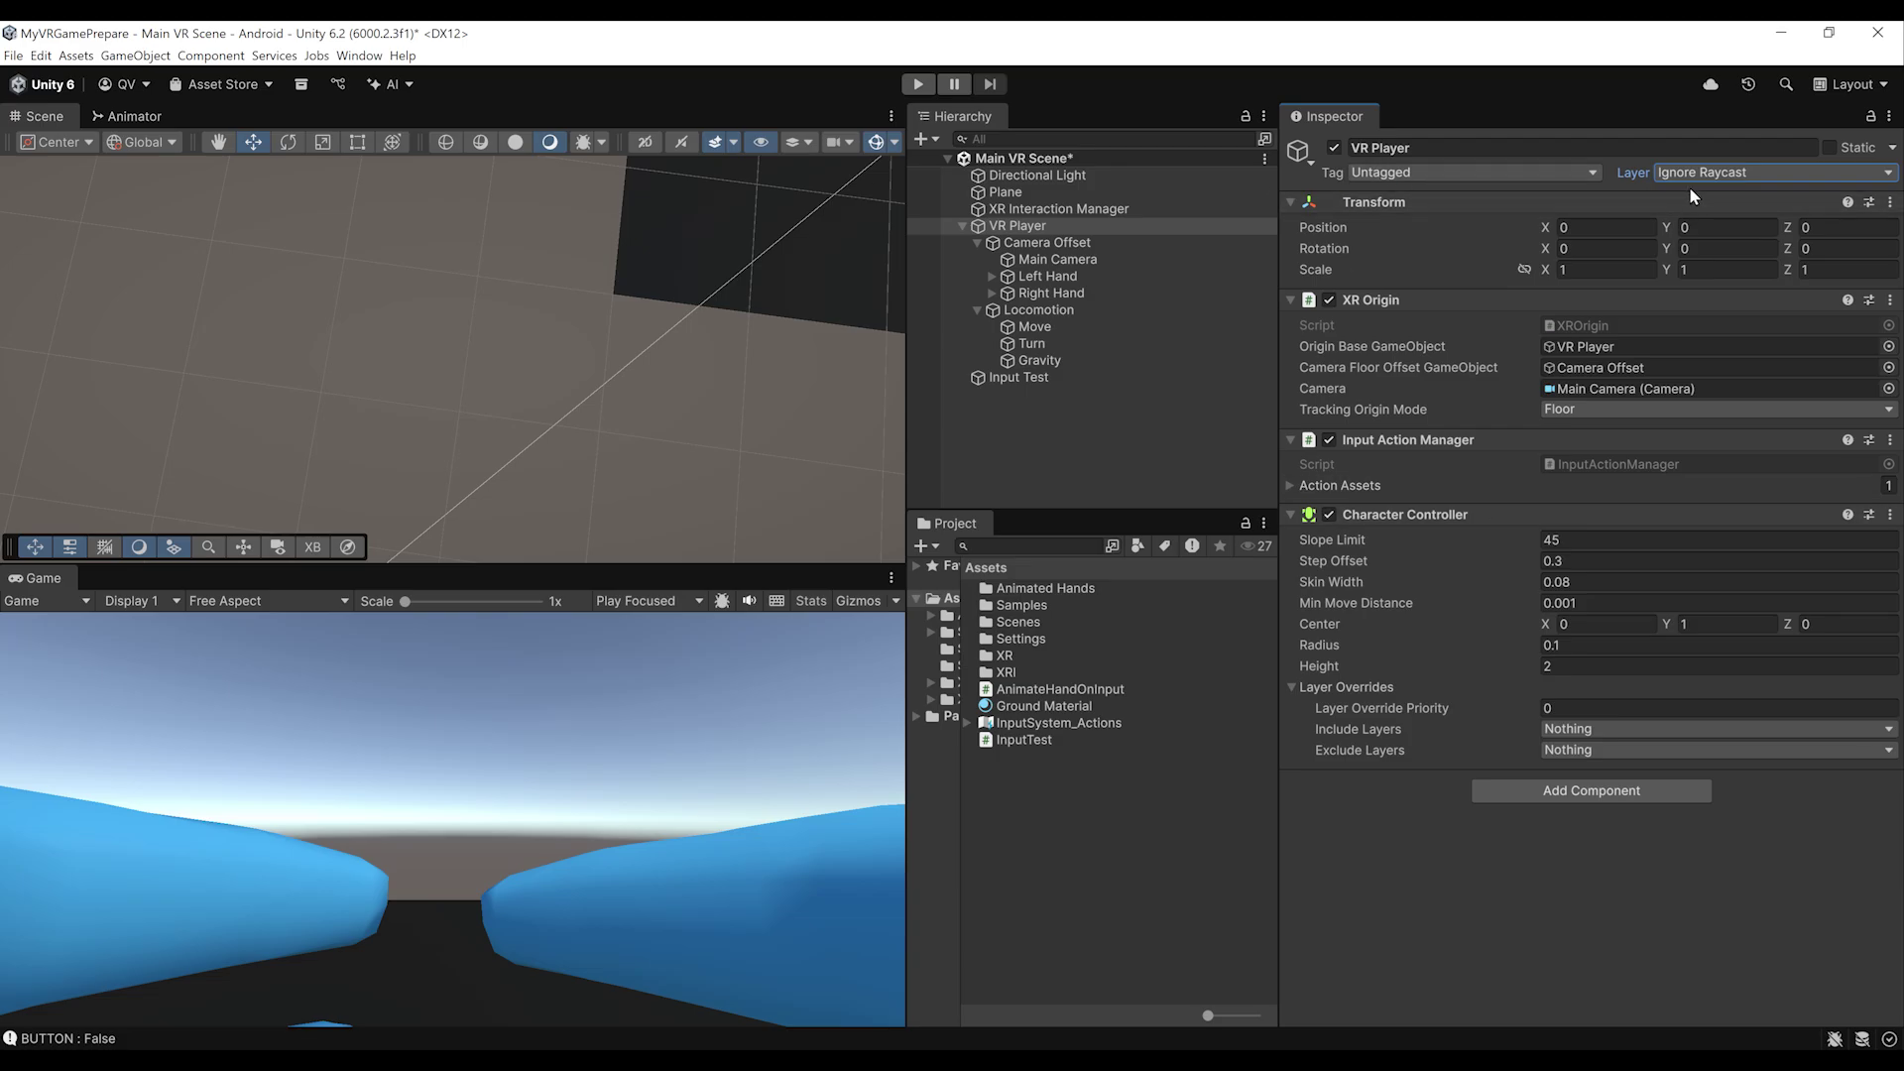
Review the Gravity object's settings and save the scene
left_click(1041, 363)
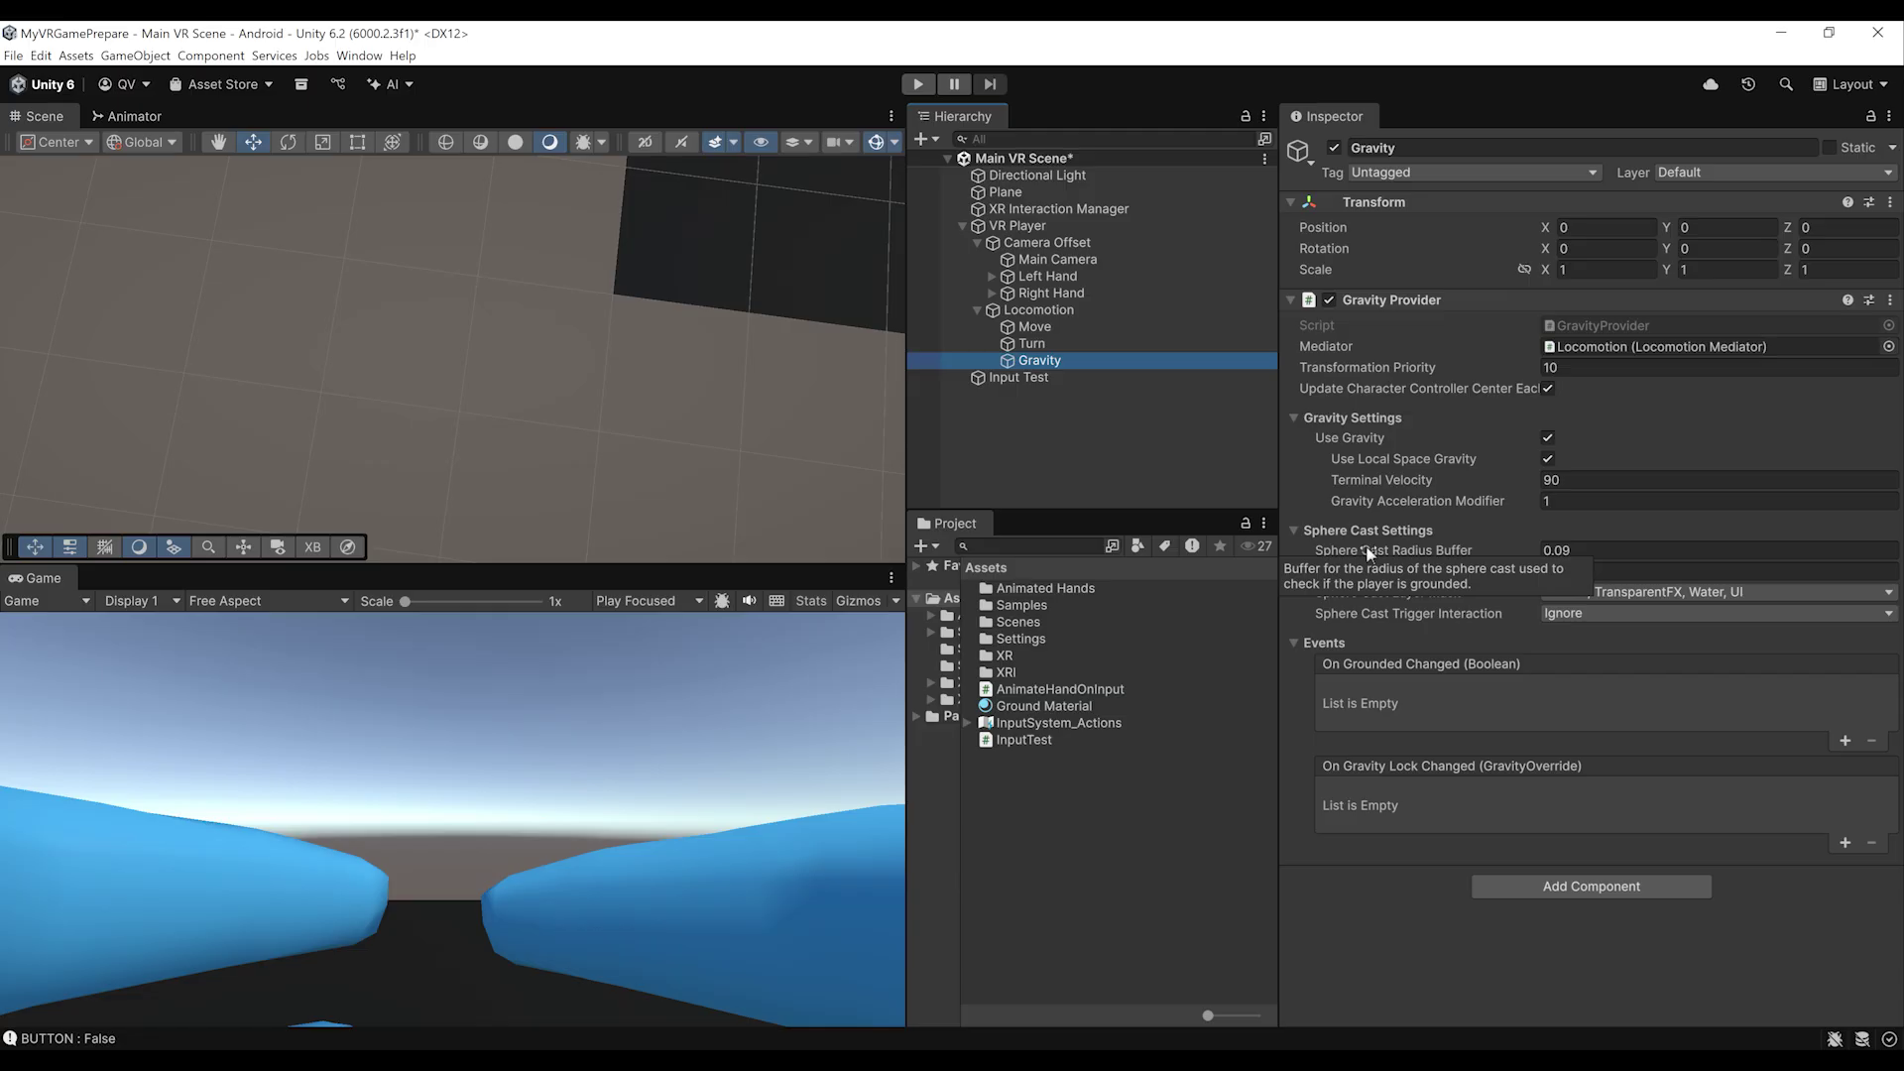
key("ctrl+s")
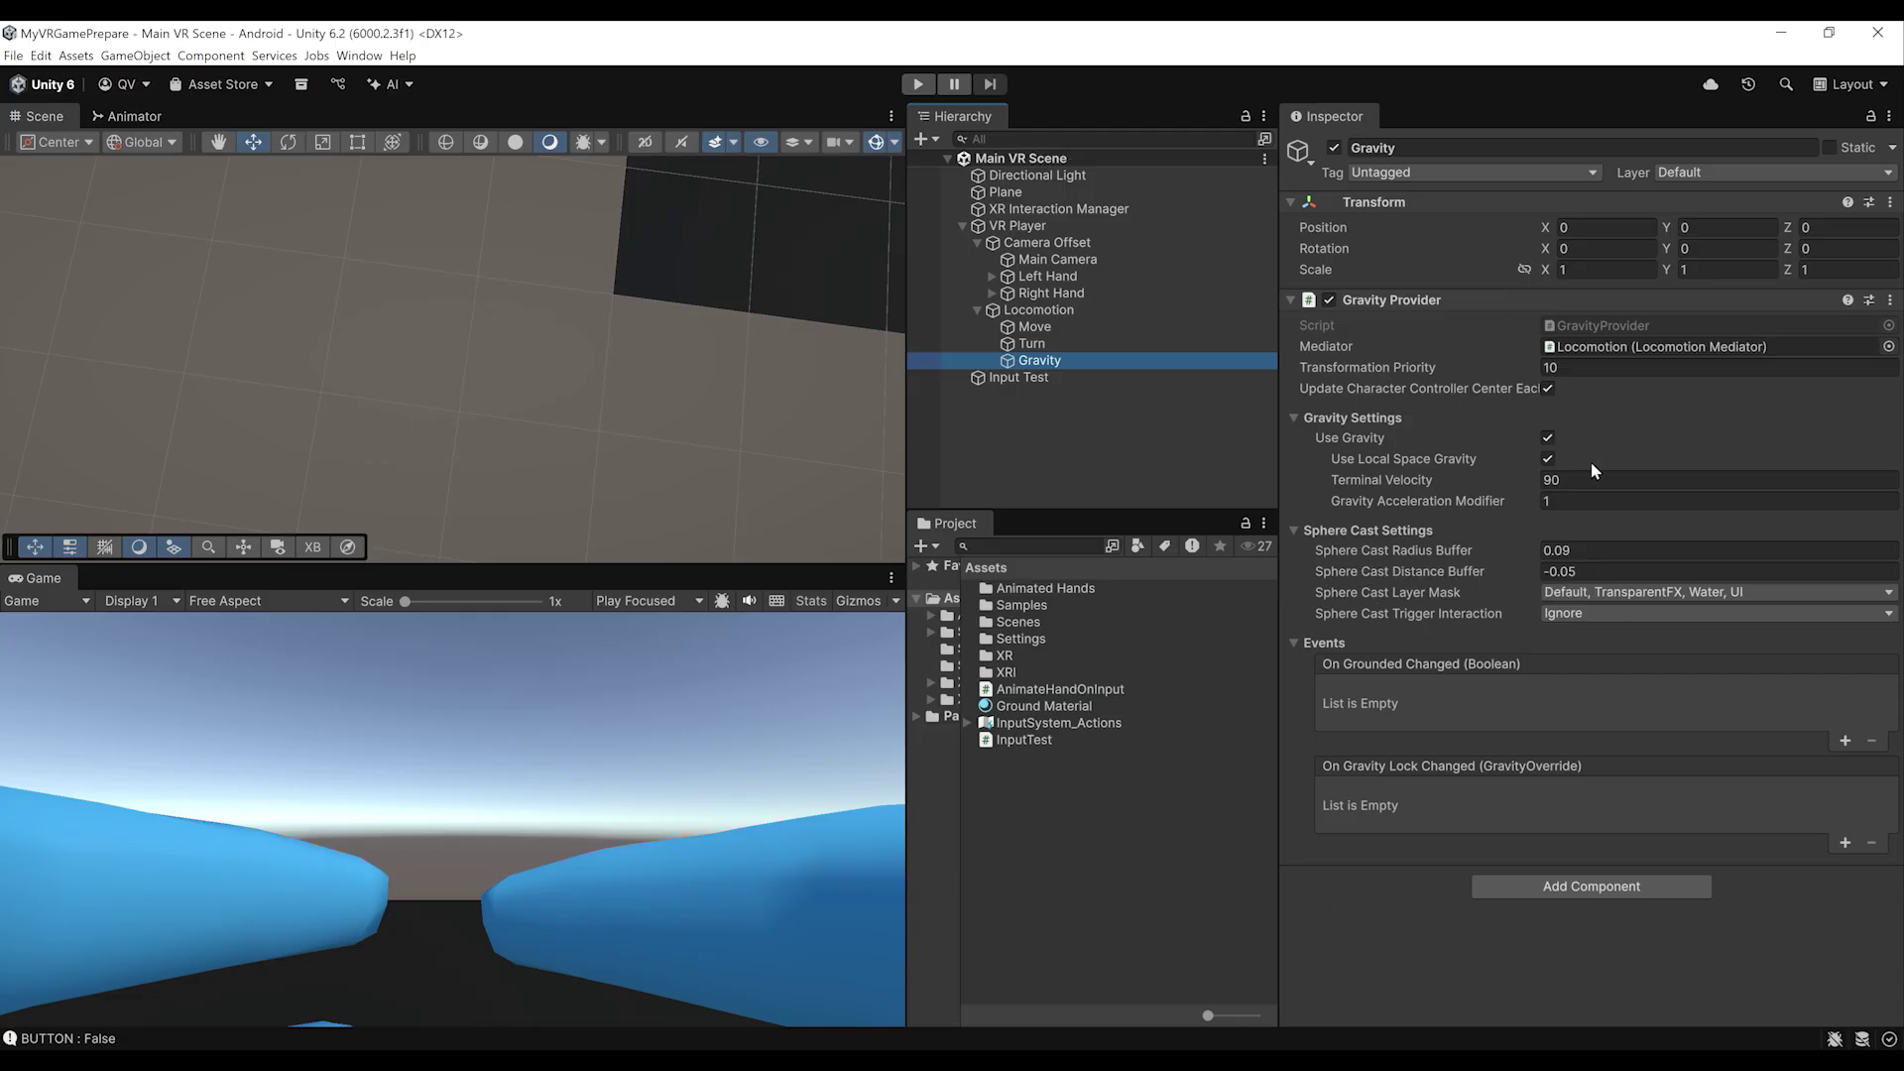
left_click(1028, 311)
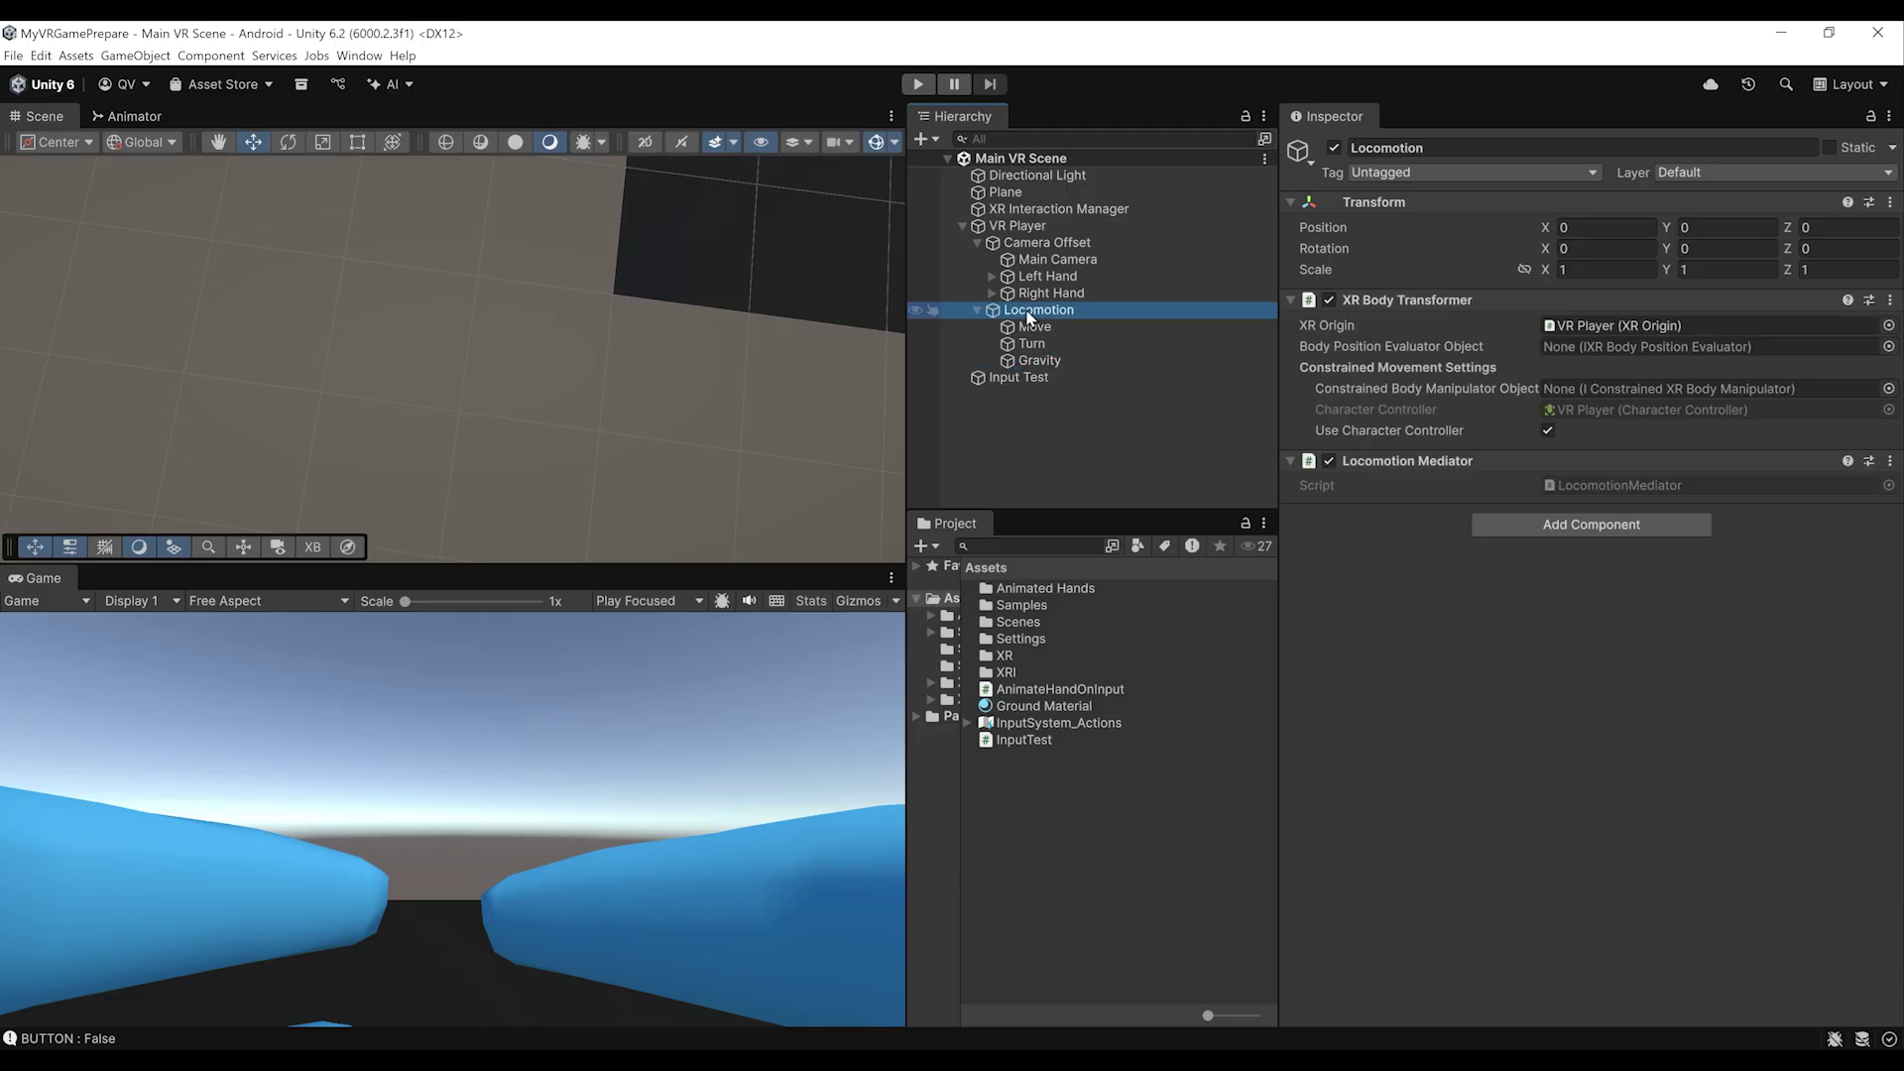
Create an empty child object named Jump under Locomotion
right_click(1027, 311)
left_click(1108, 595)
type("Jump")
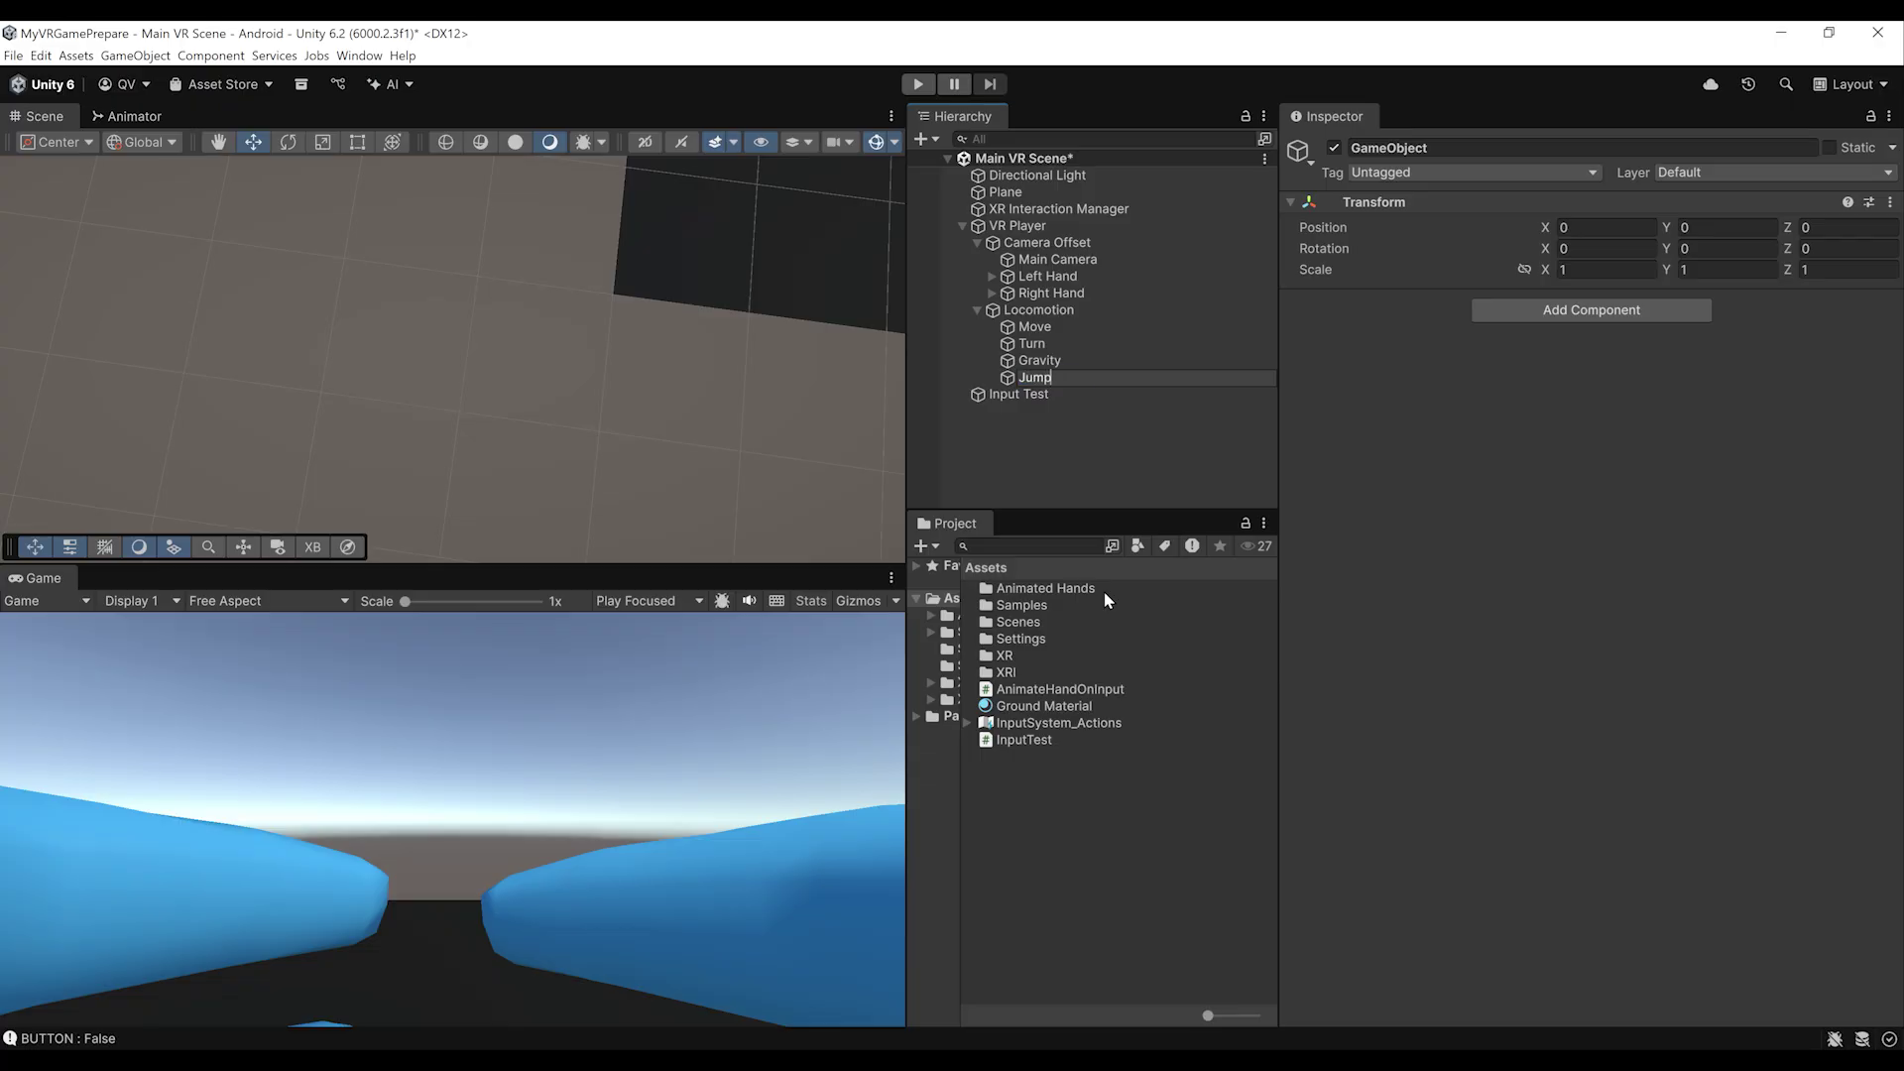
key("Return")
Add a Jump Provider component to Jump and save the scene
left_click(1534, 311)
type("jump")
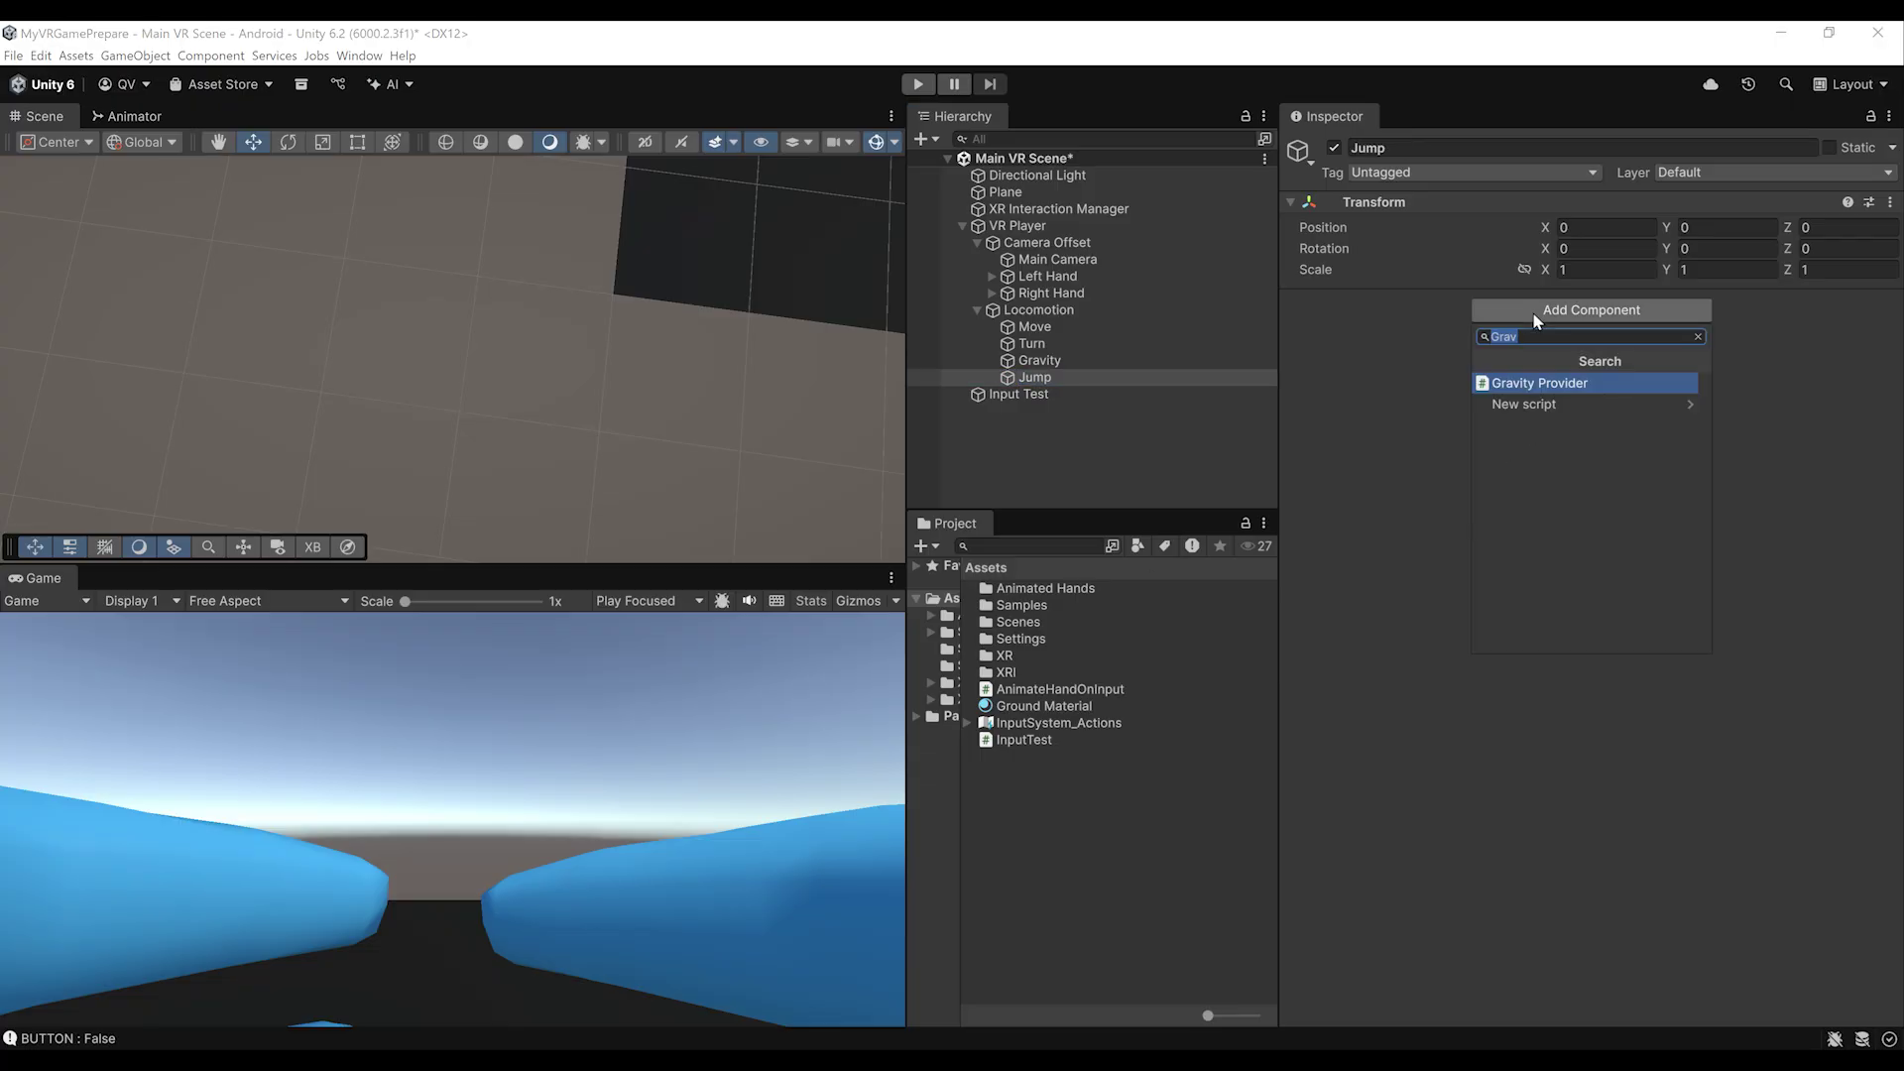
key("Return")
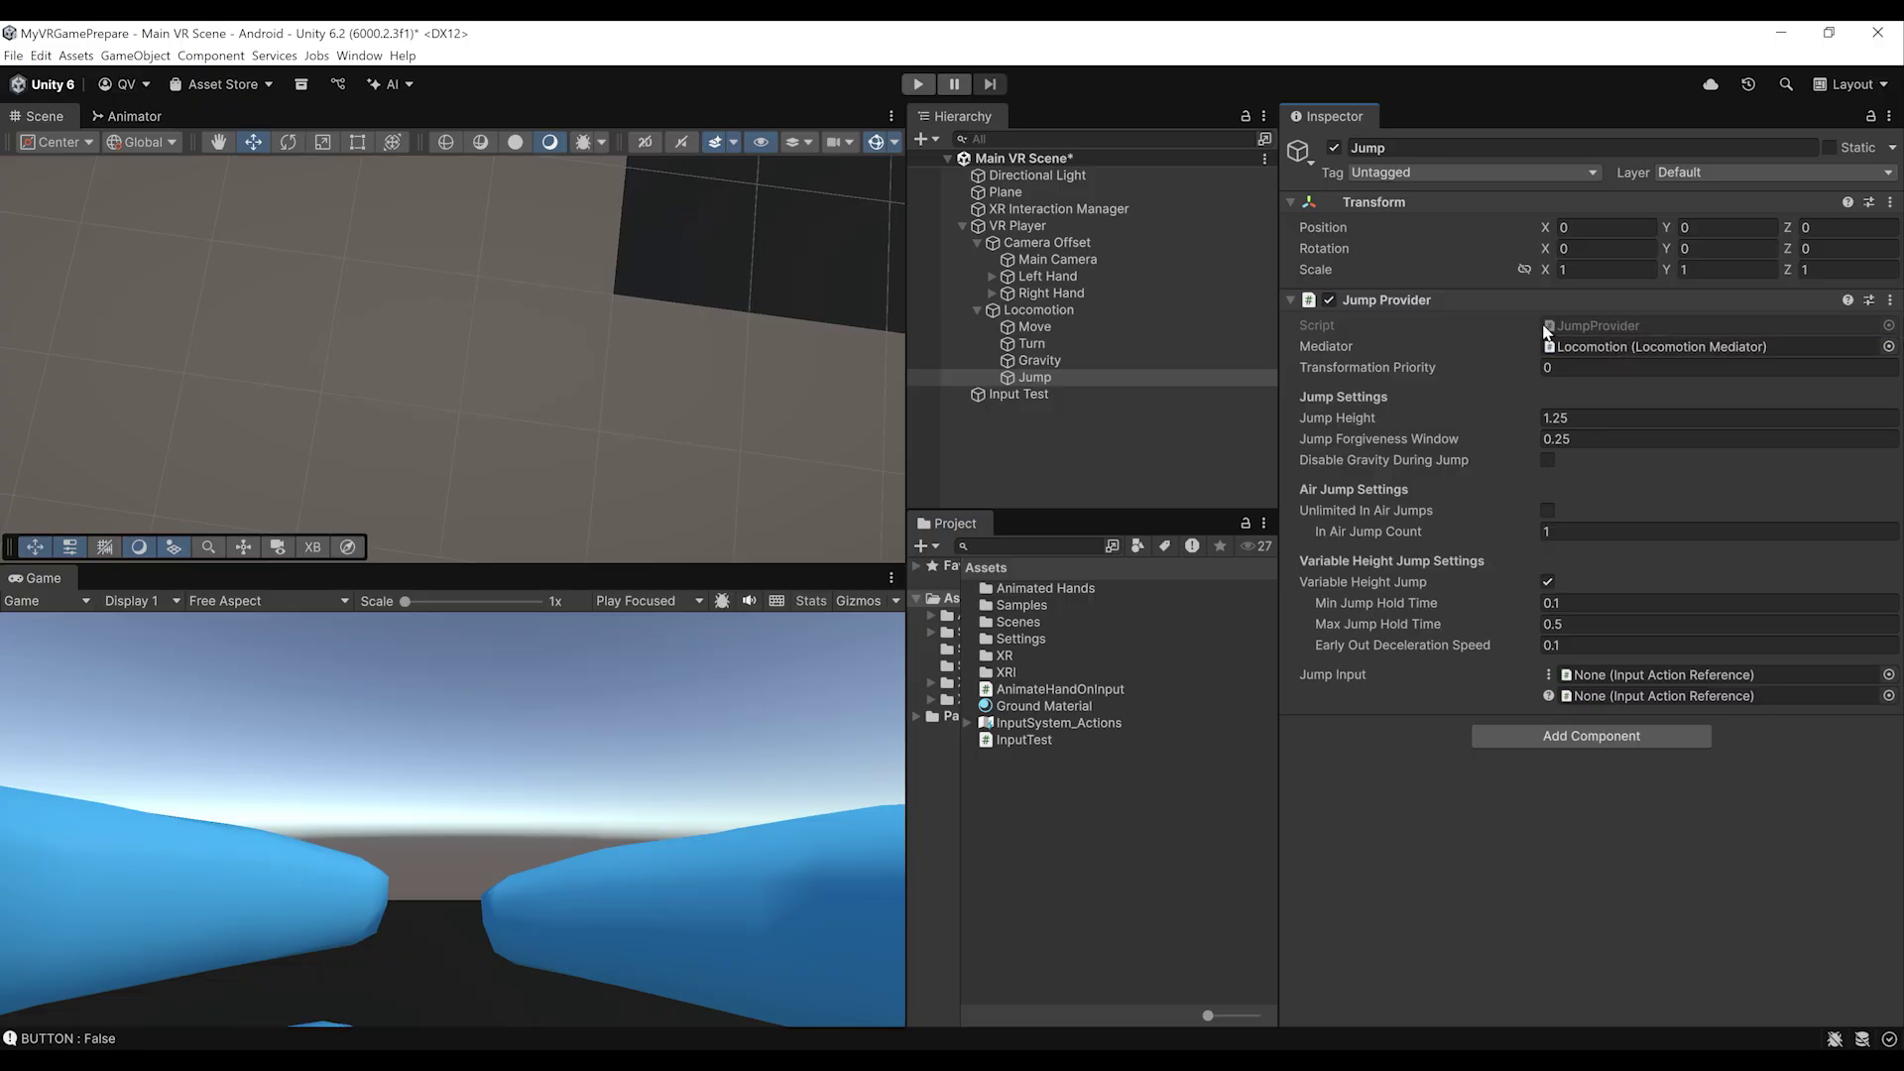
key("ctrl+s")
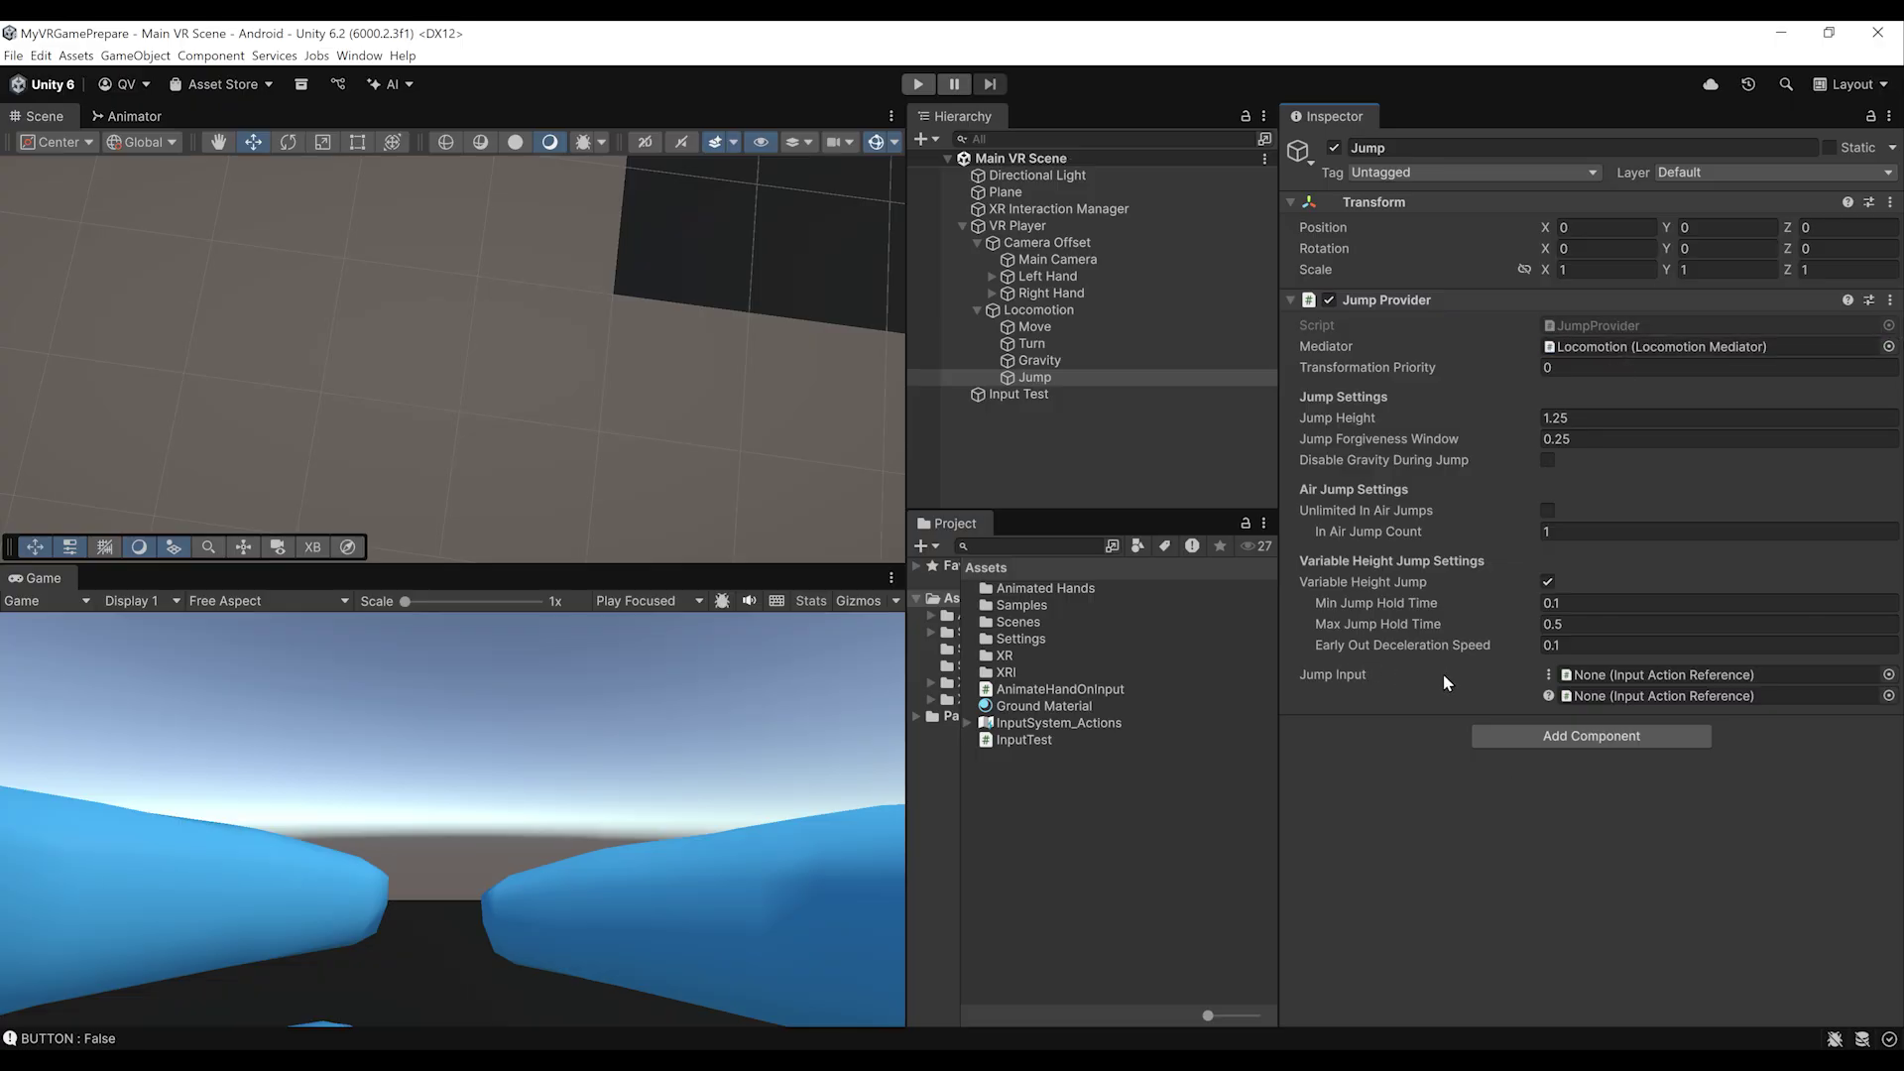
Bind both Jump Input slots to the XRI Right Locomotion/Jump action
left_click(1887, 674)
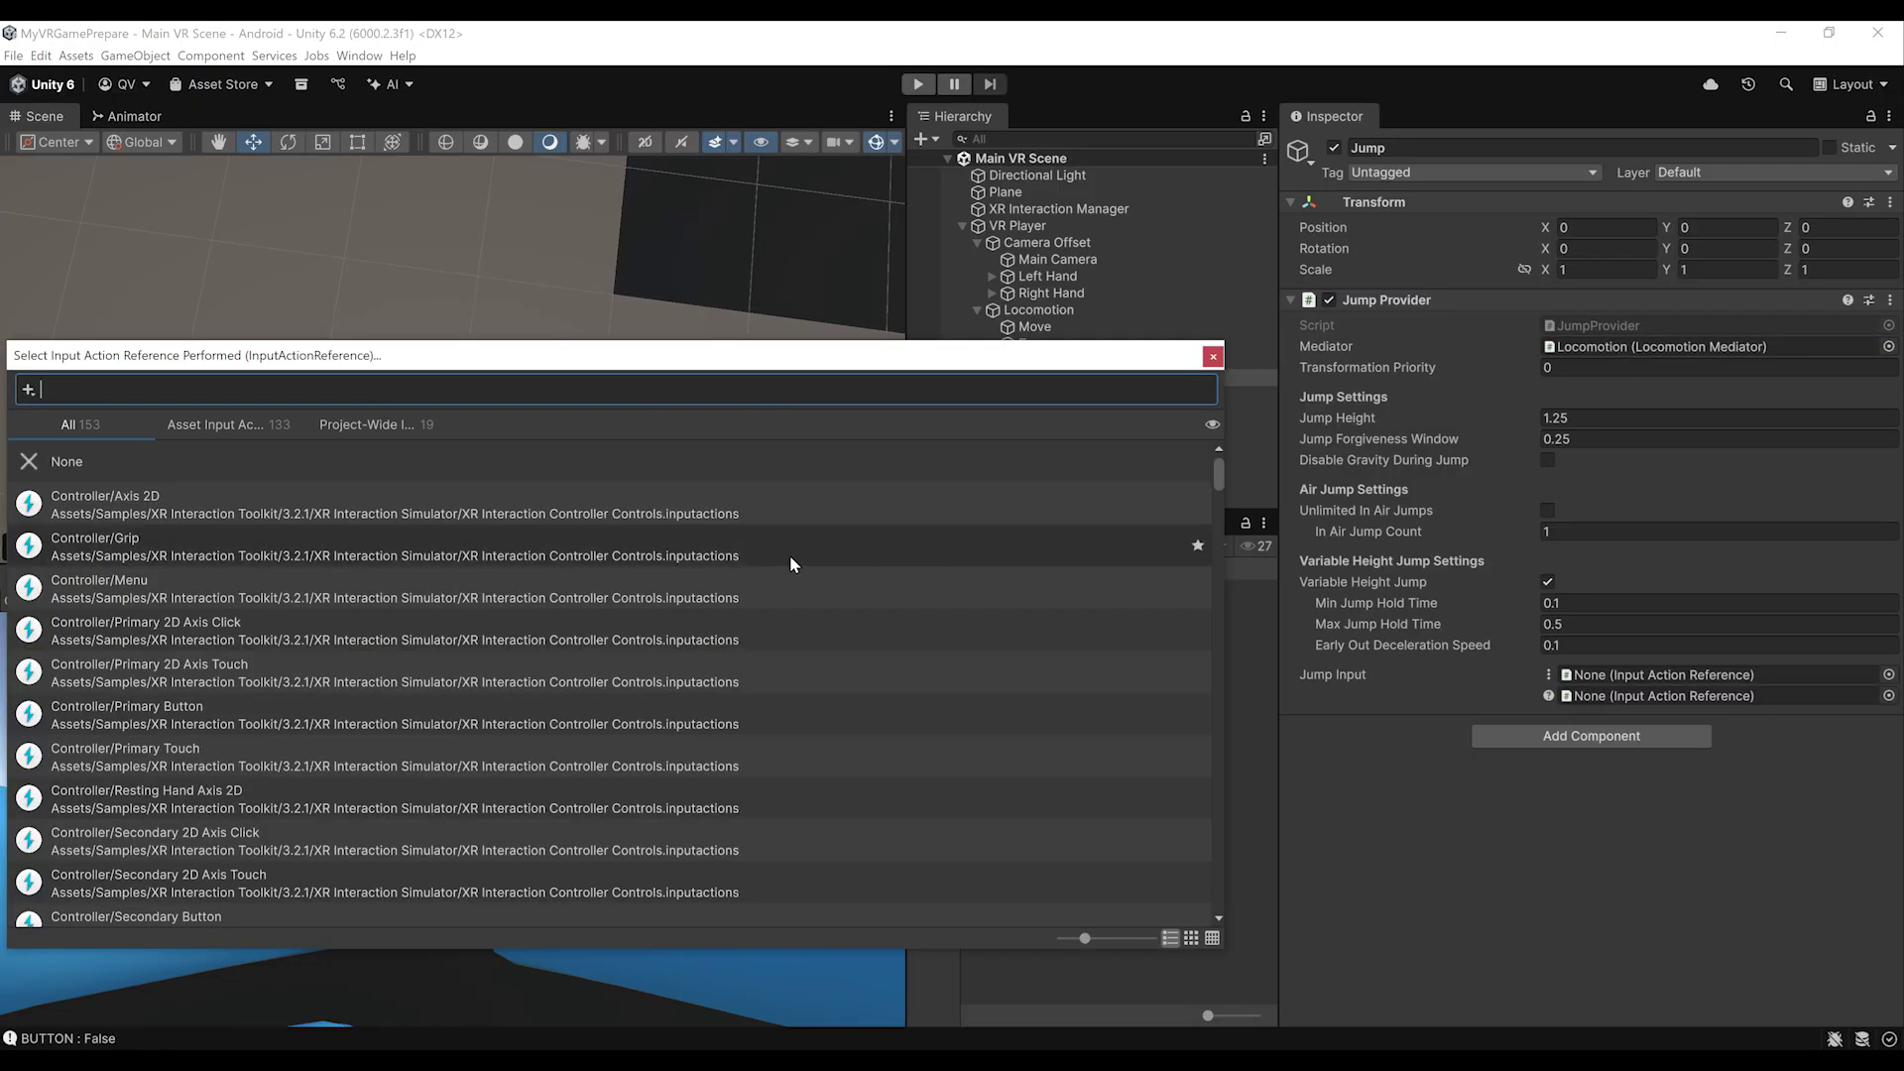
type("XRI Right L")
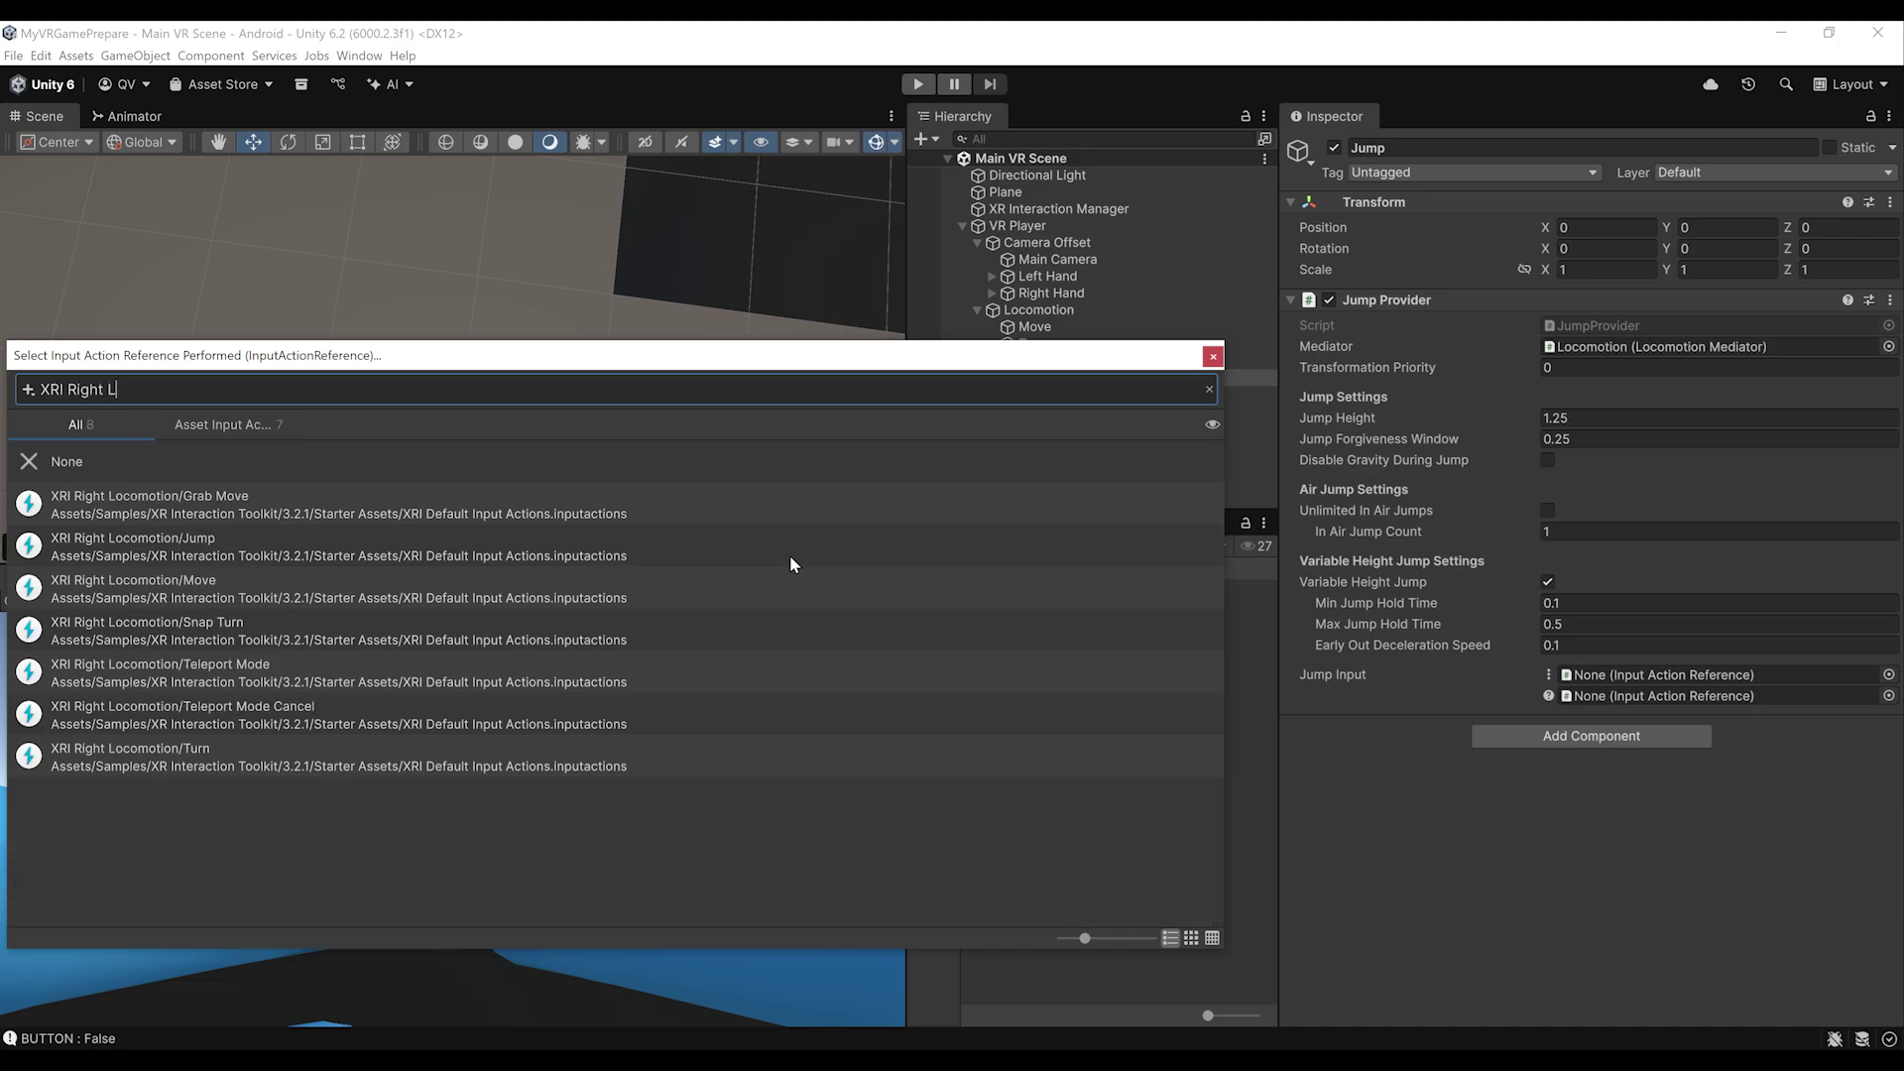
type("ocomotion/Jump")
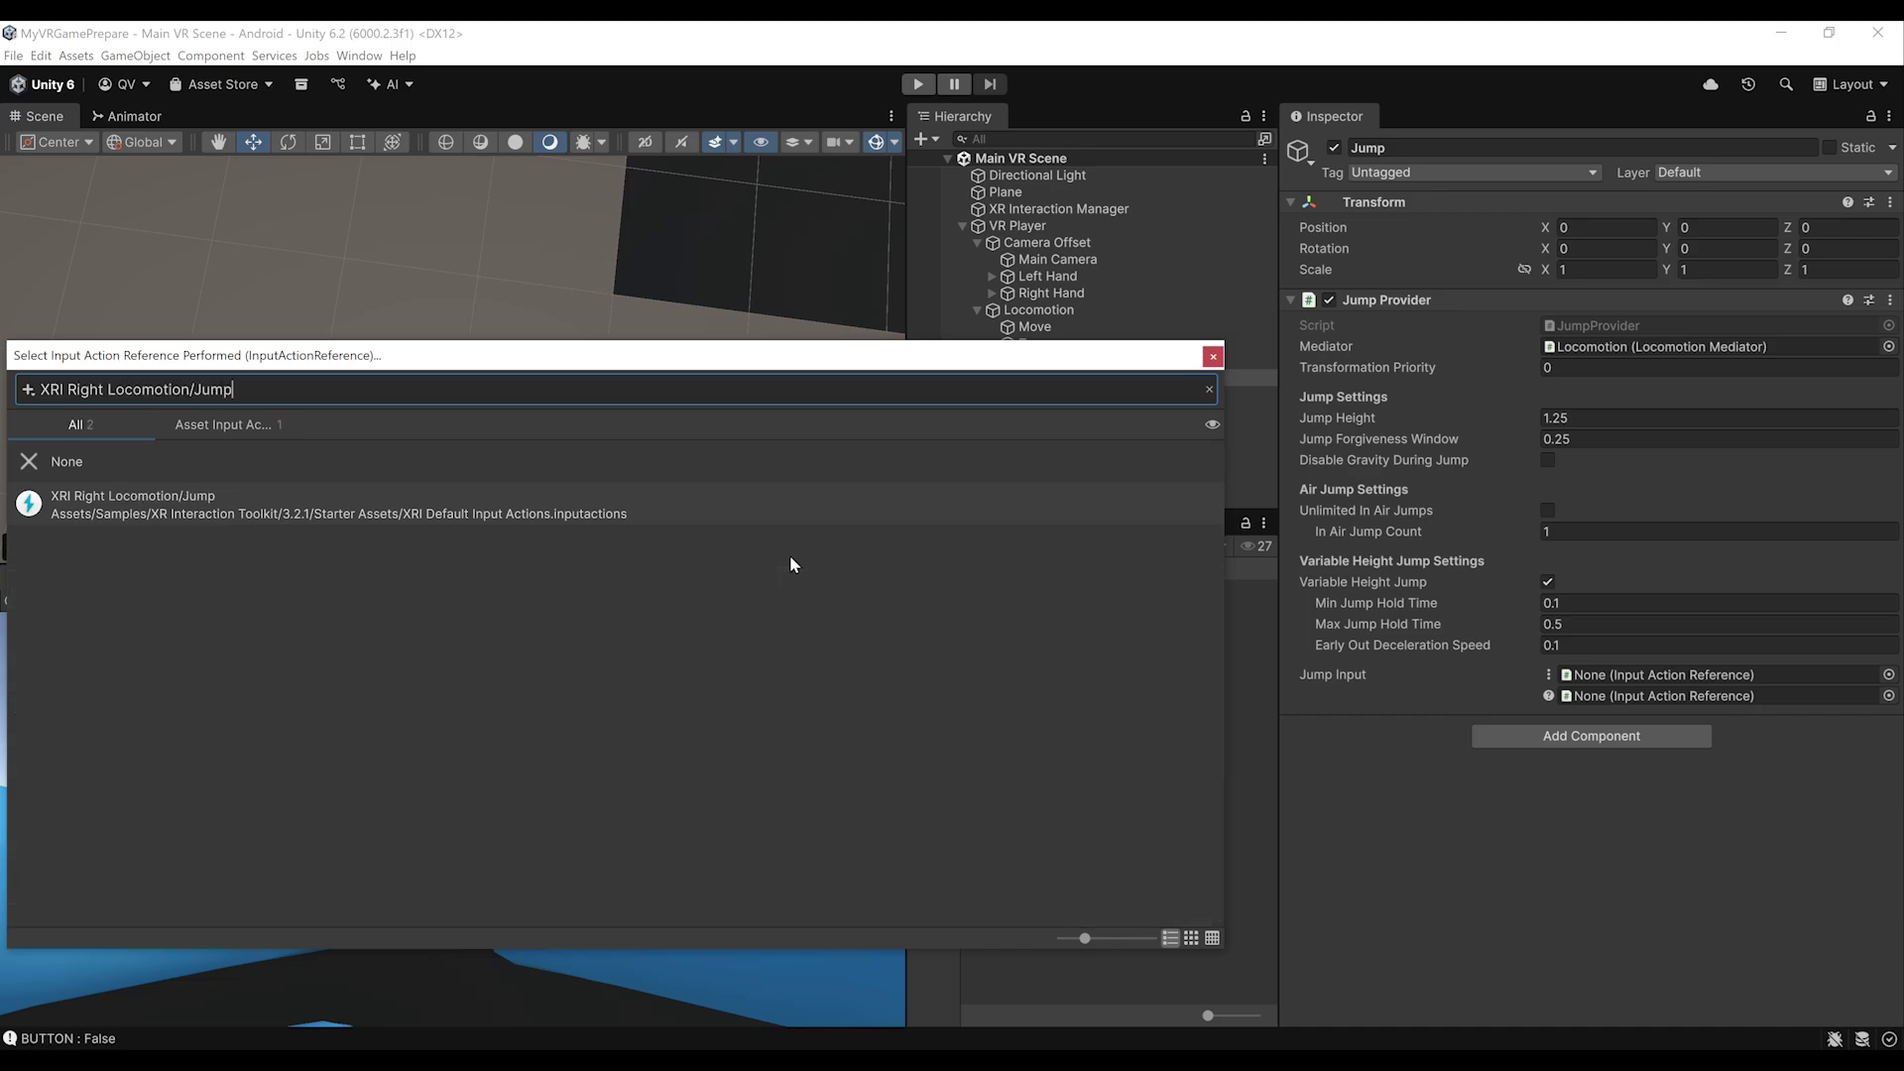
key("Return")
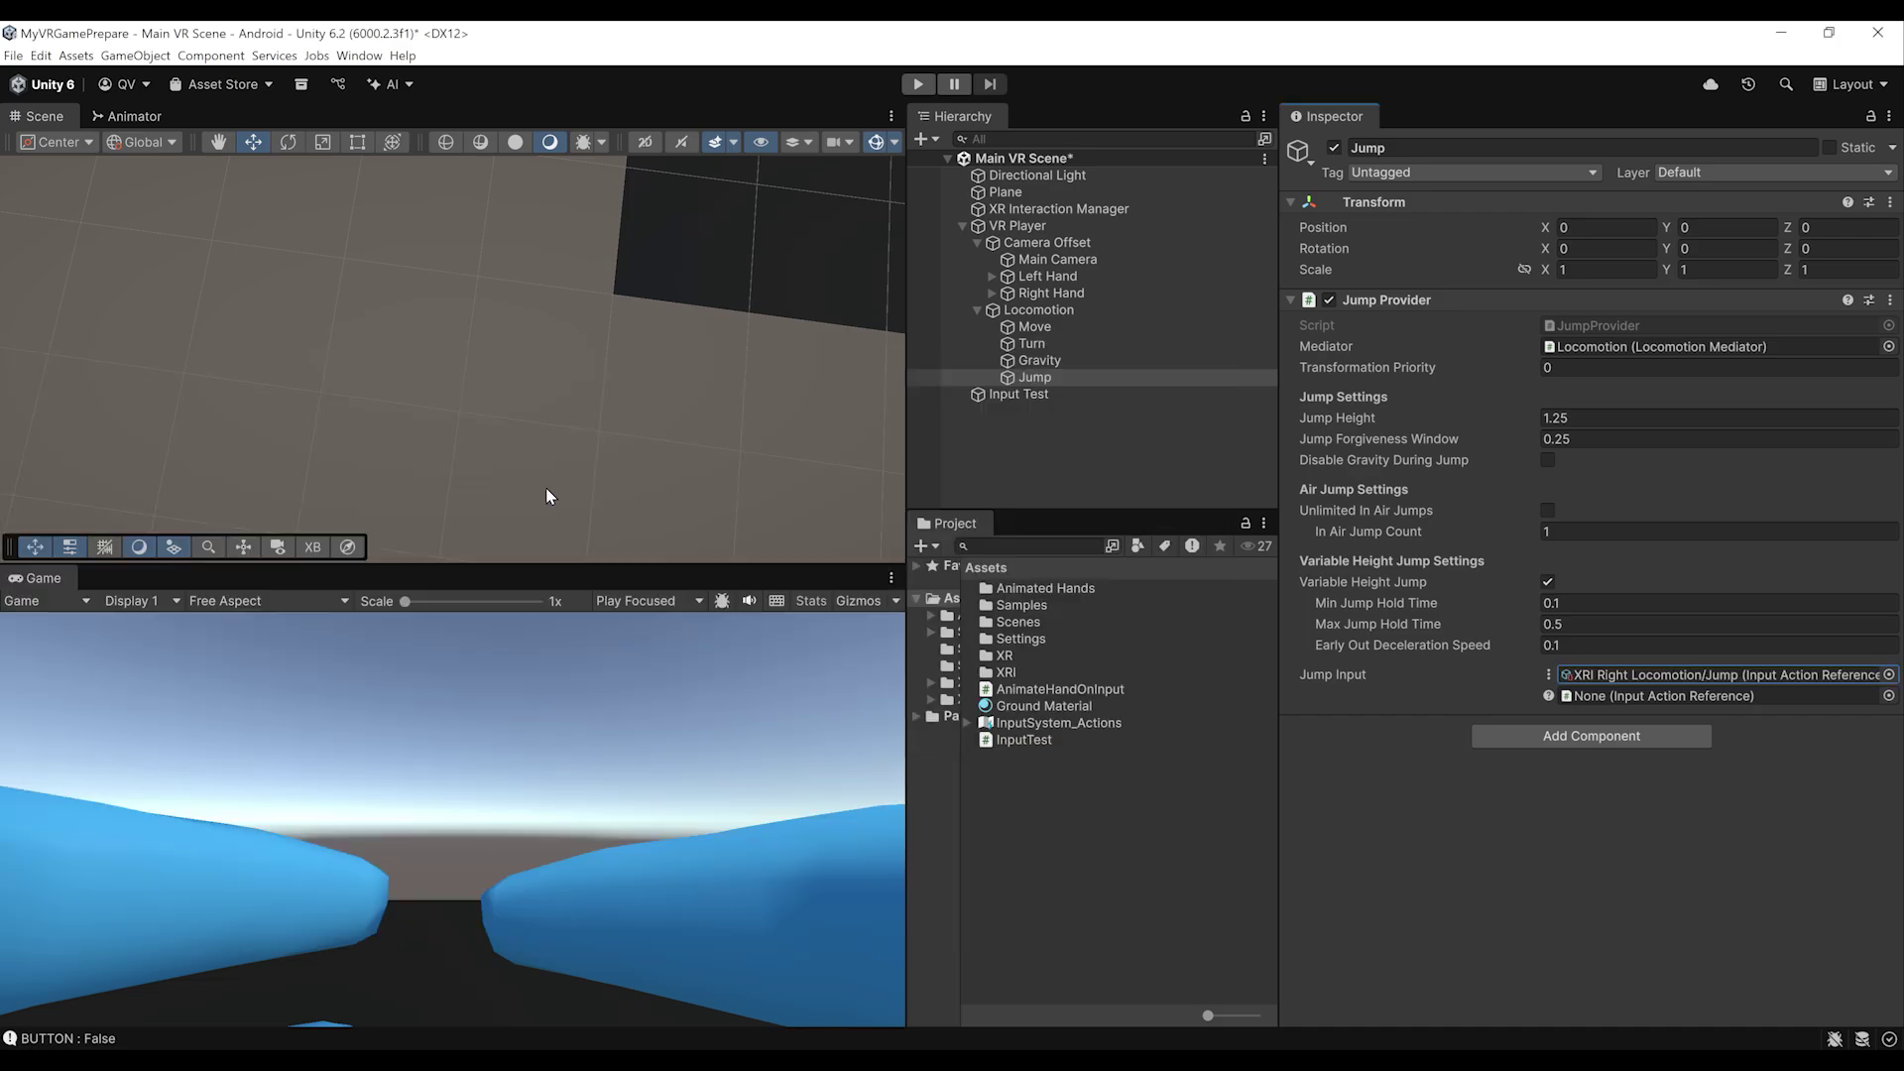
left_click(1616, 679)
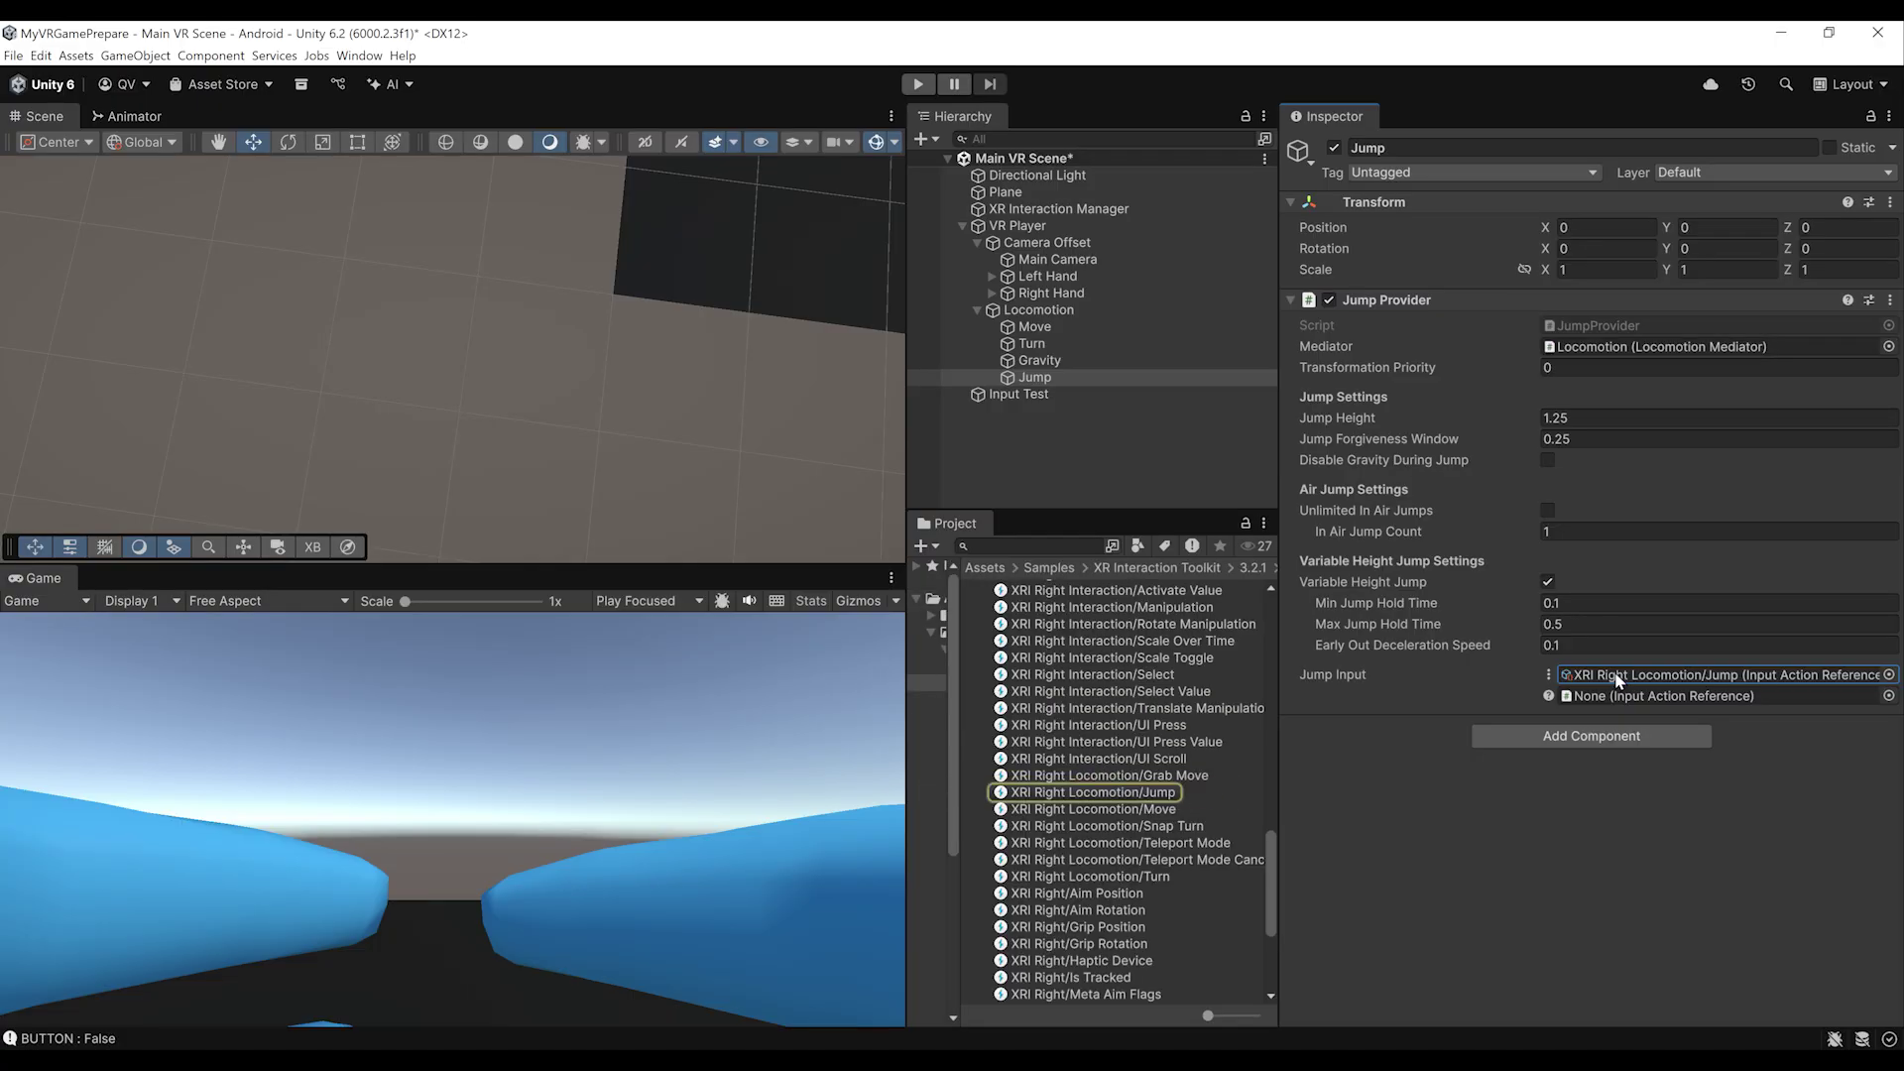
mouse_move(1616, 678)
left_mouse_down()
mouse_move(1610, 716)
mouse_move(1643, 699)
left_mouse_up()
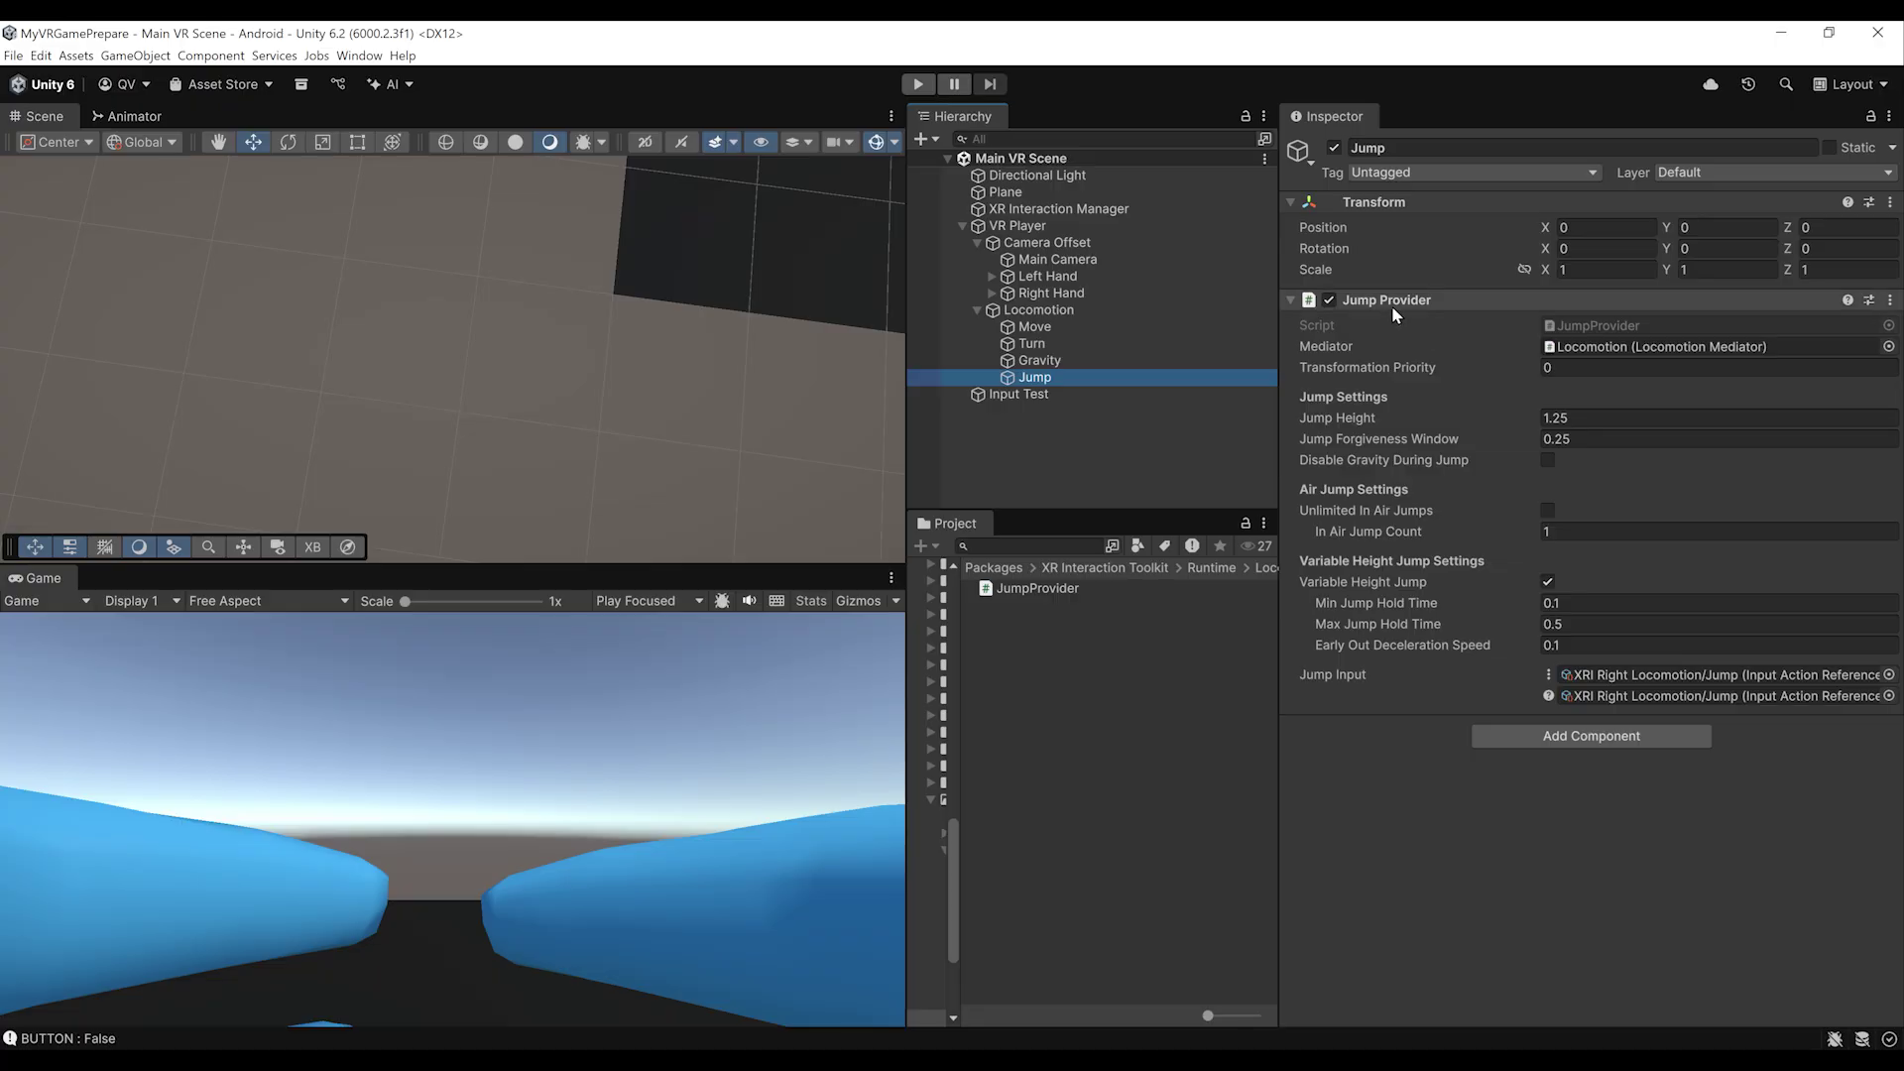
Set the Game view's play mode to Play Maximized
scroll(656, 484, "down", 10)
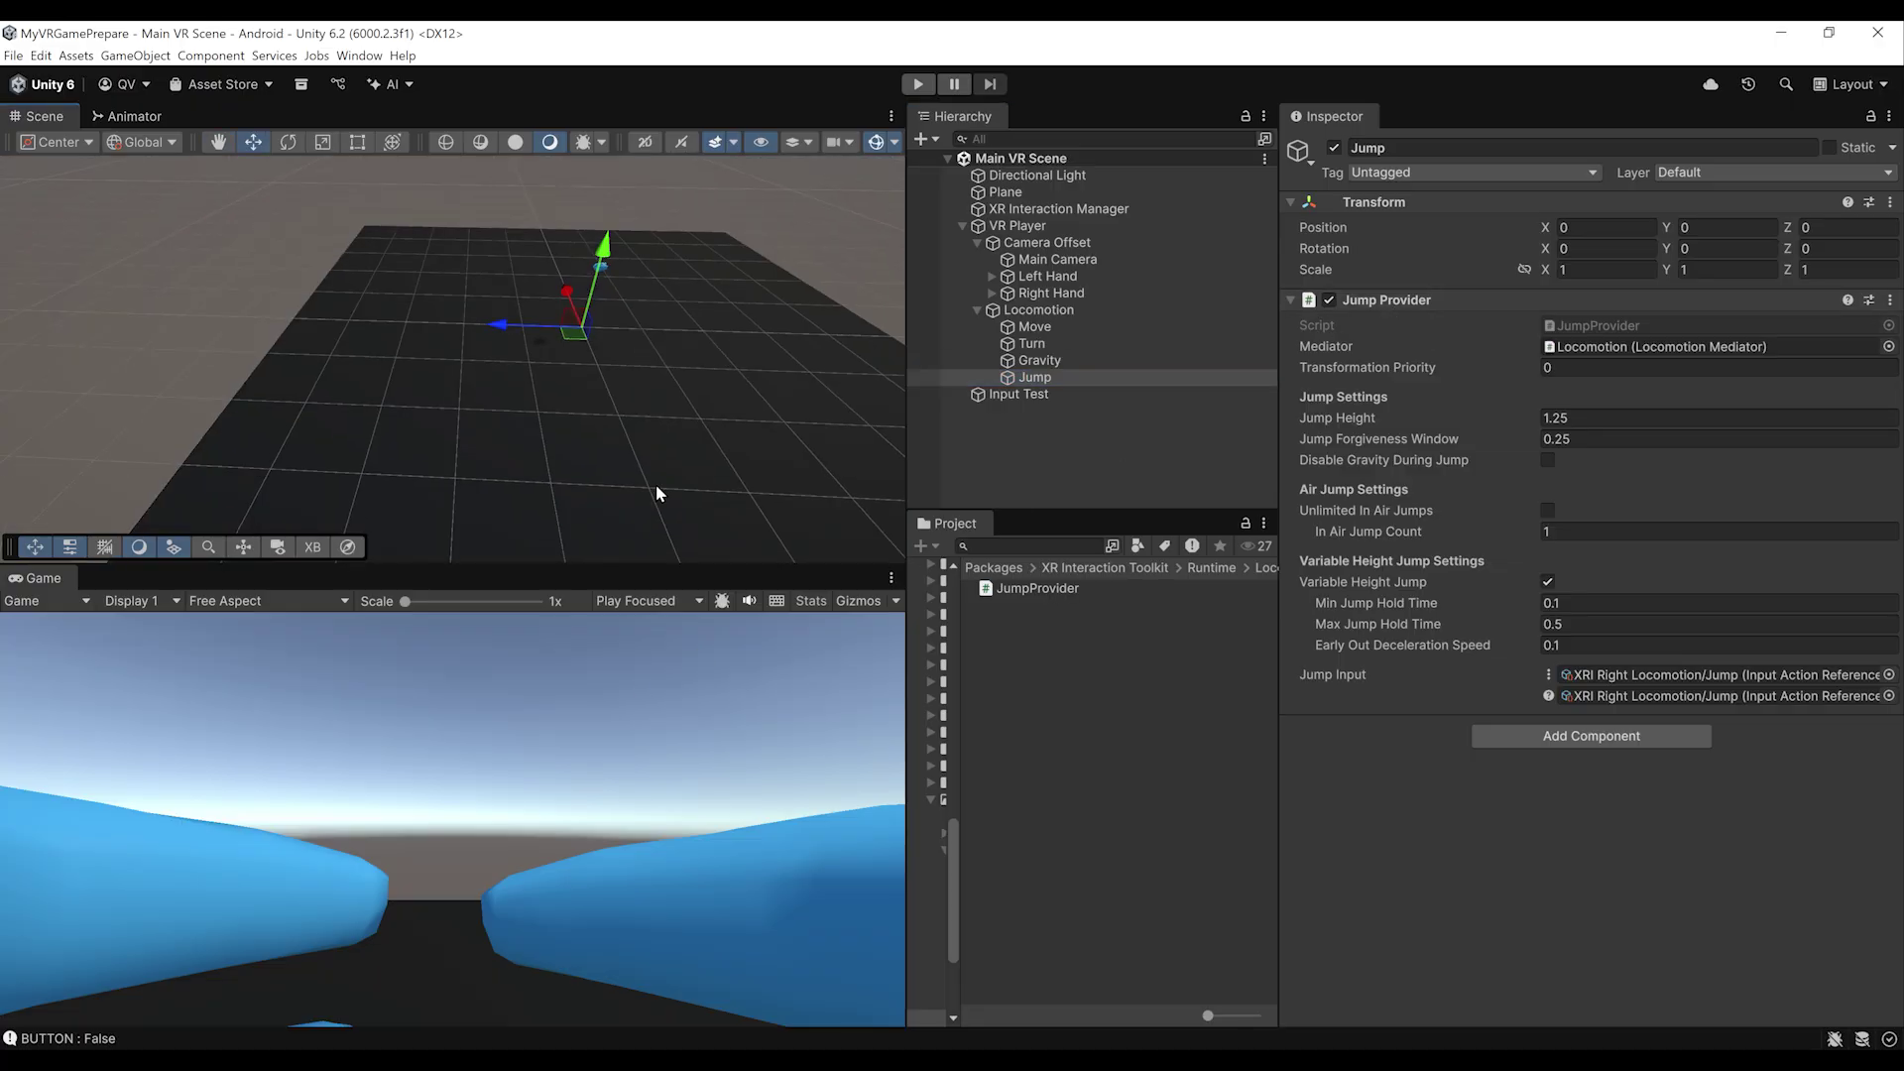
left_click(680, 601)
left_click(694, 642)
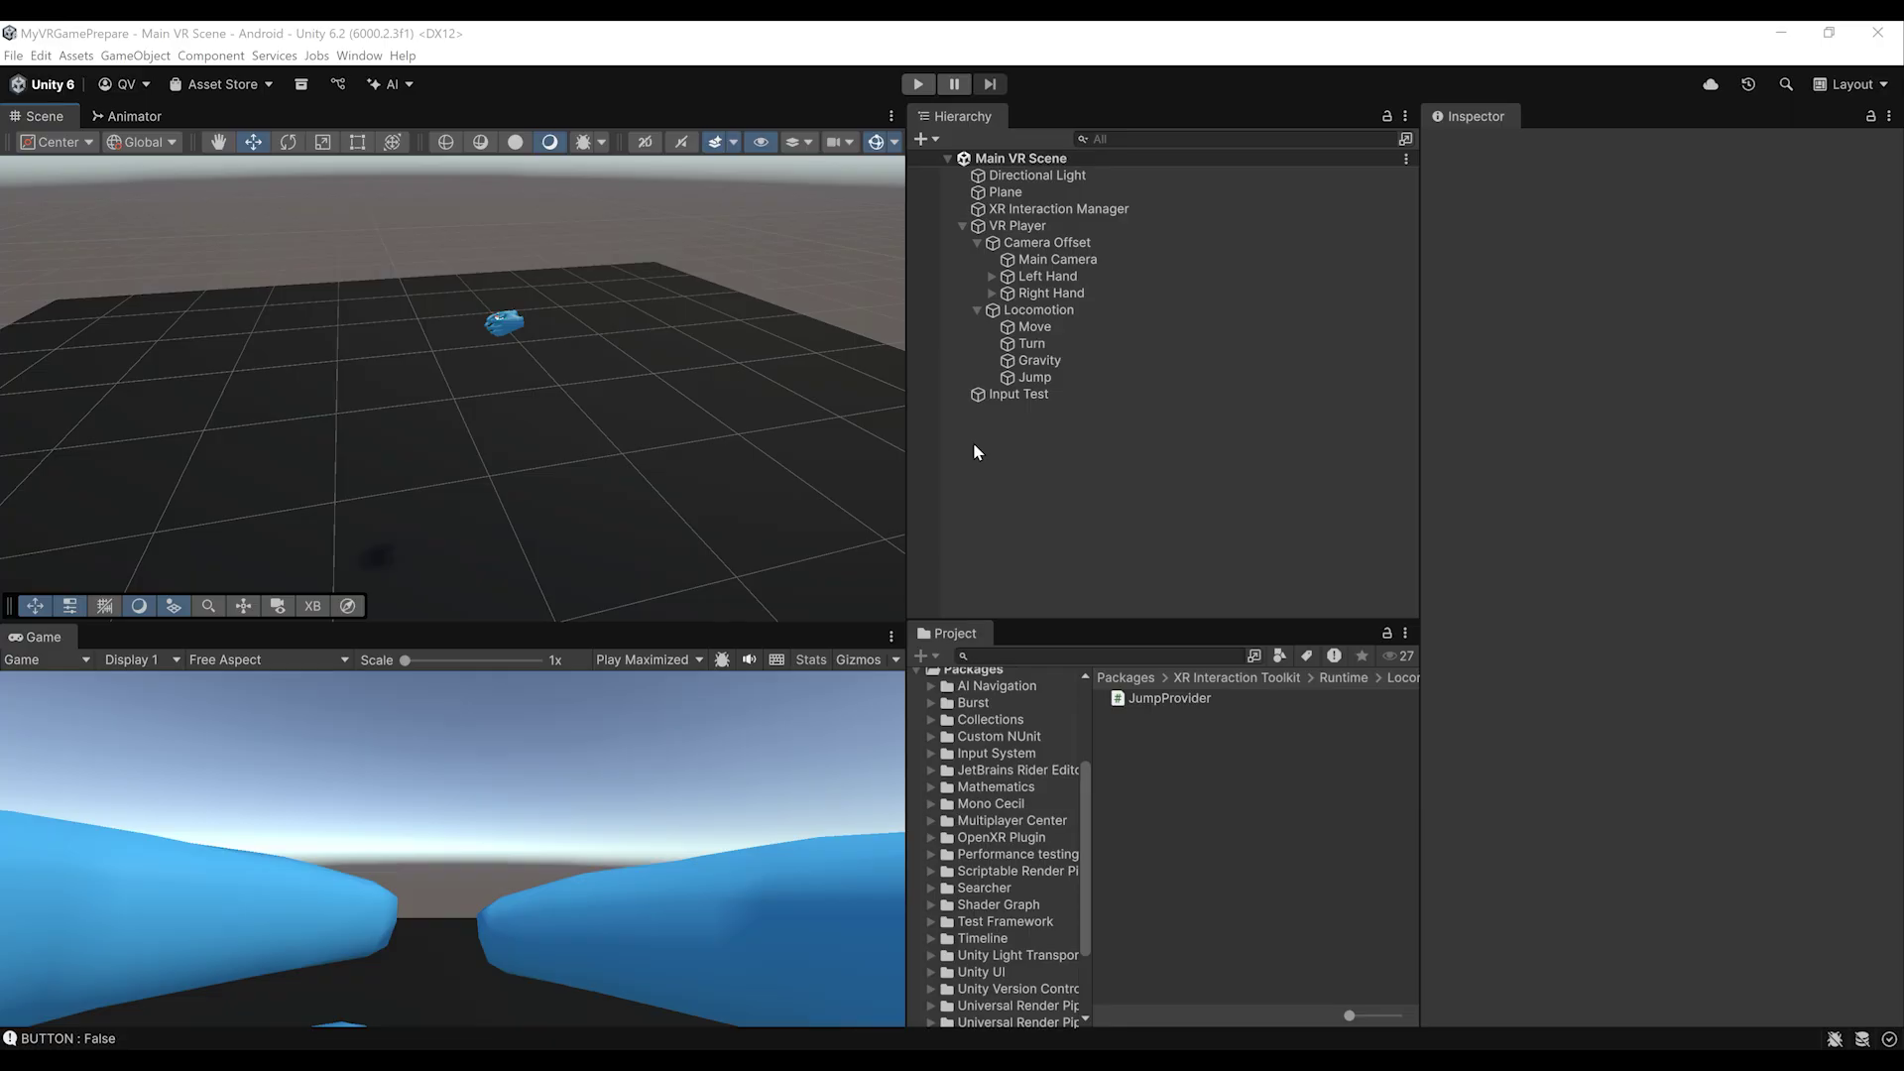
Create an empty child object named Teleportation under Locomotion
left_click(1027, 311)
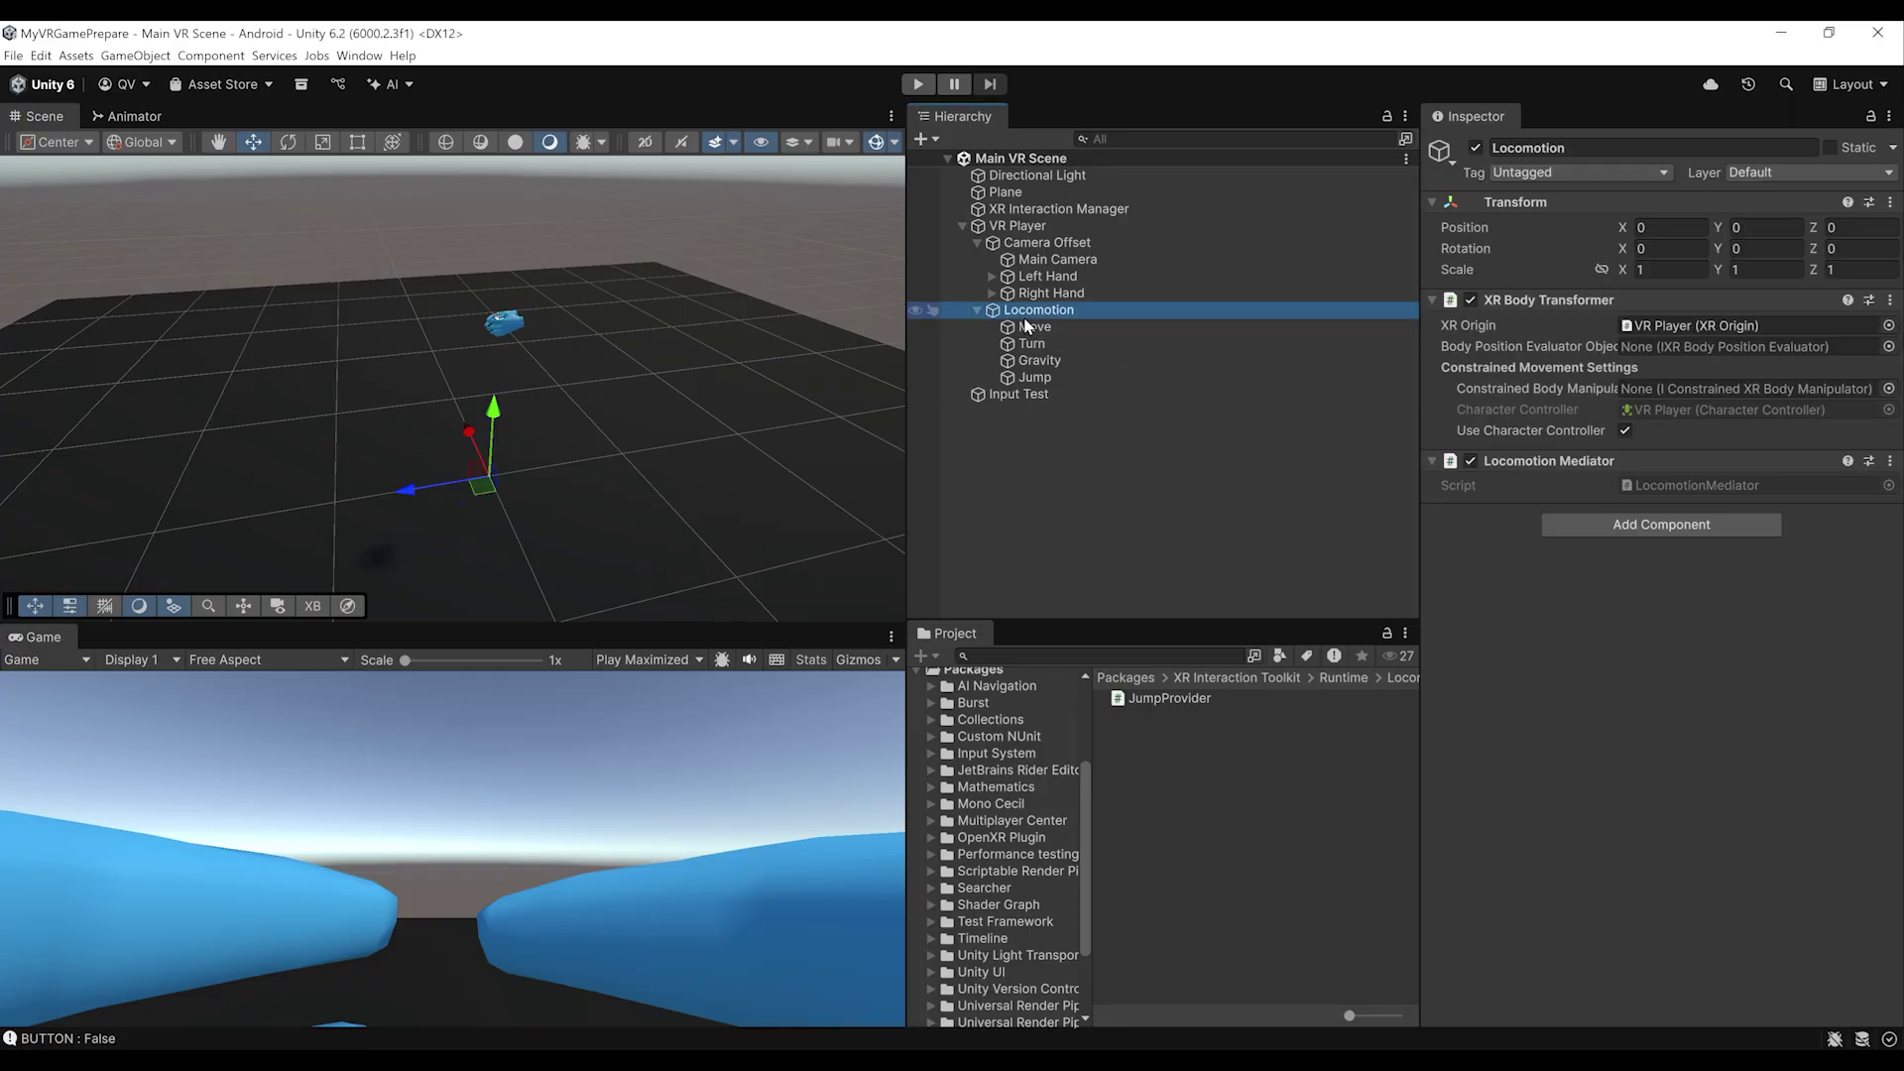
right_click(1025, 316)
left_click(1091, 592)
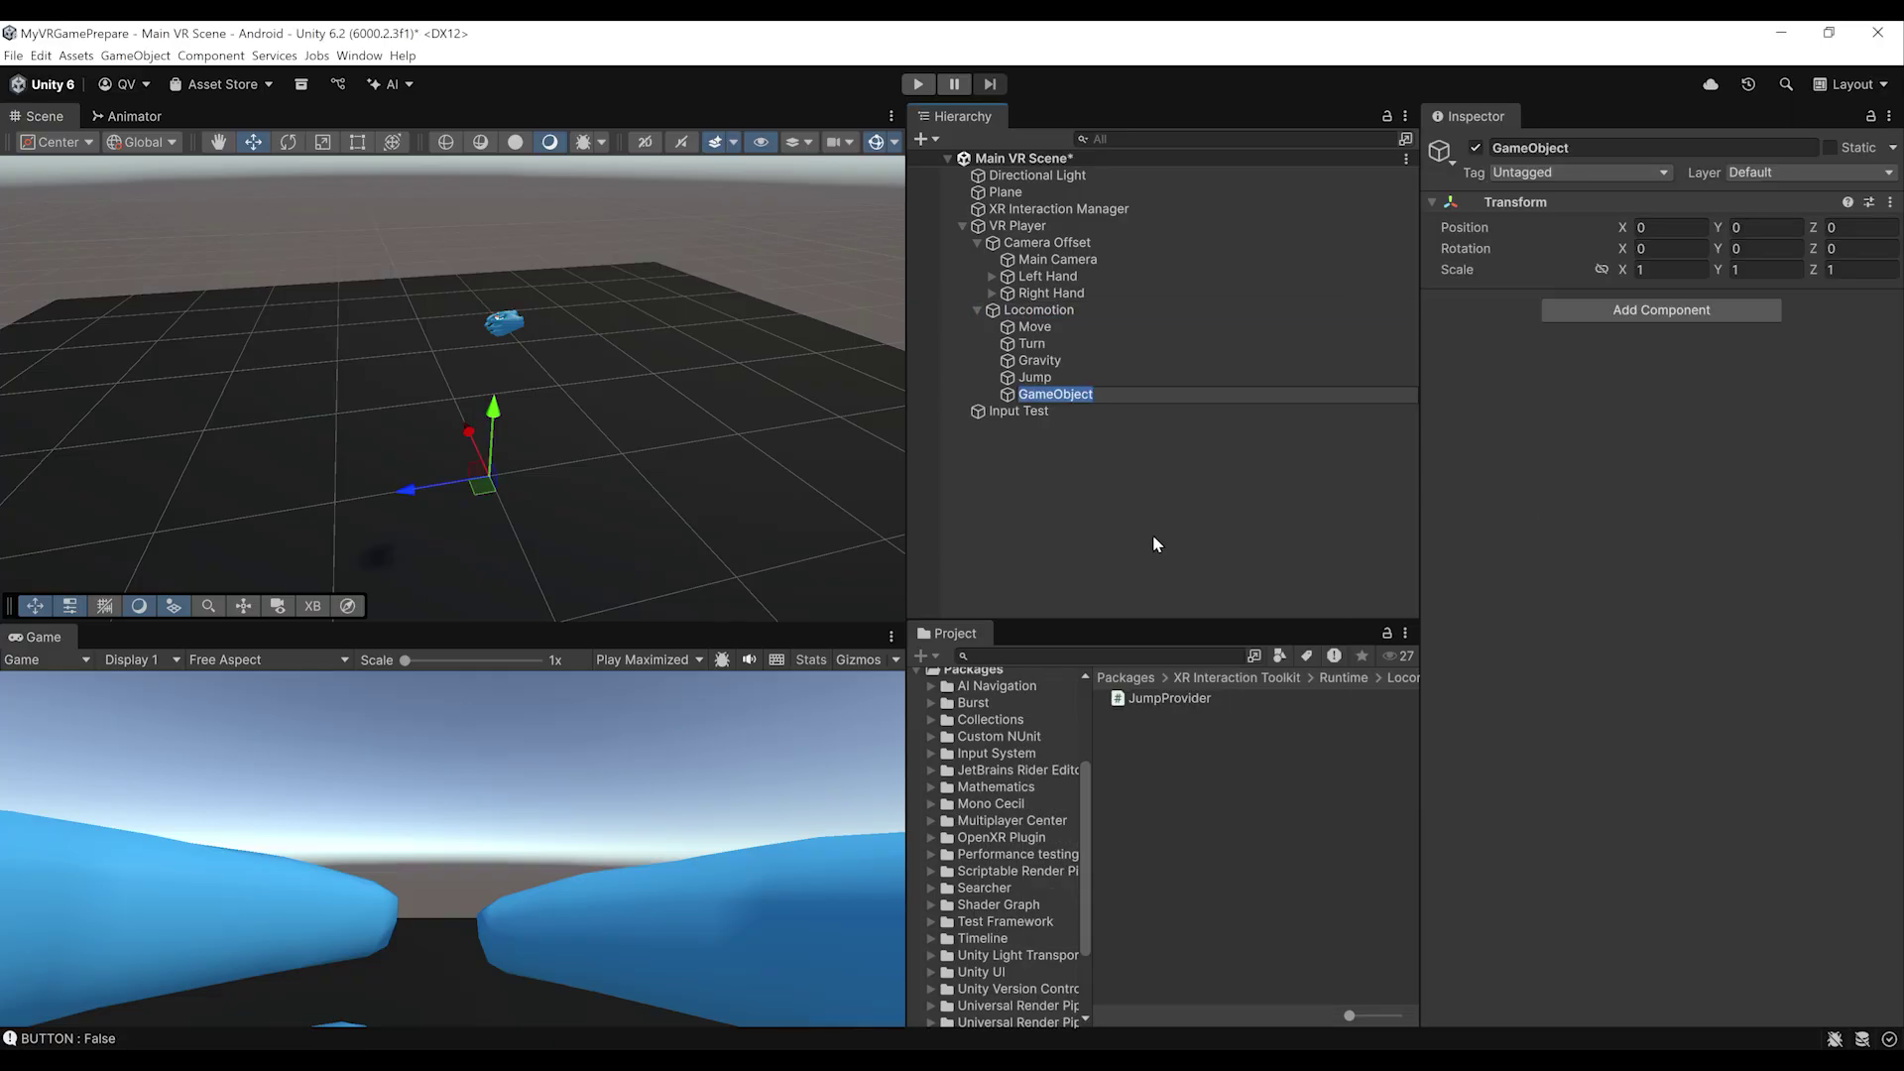
type("Teleportation")
key("Return")
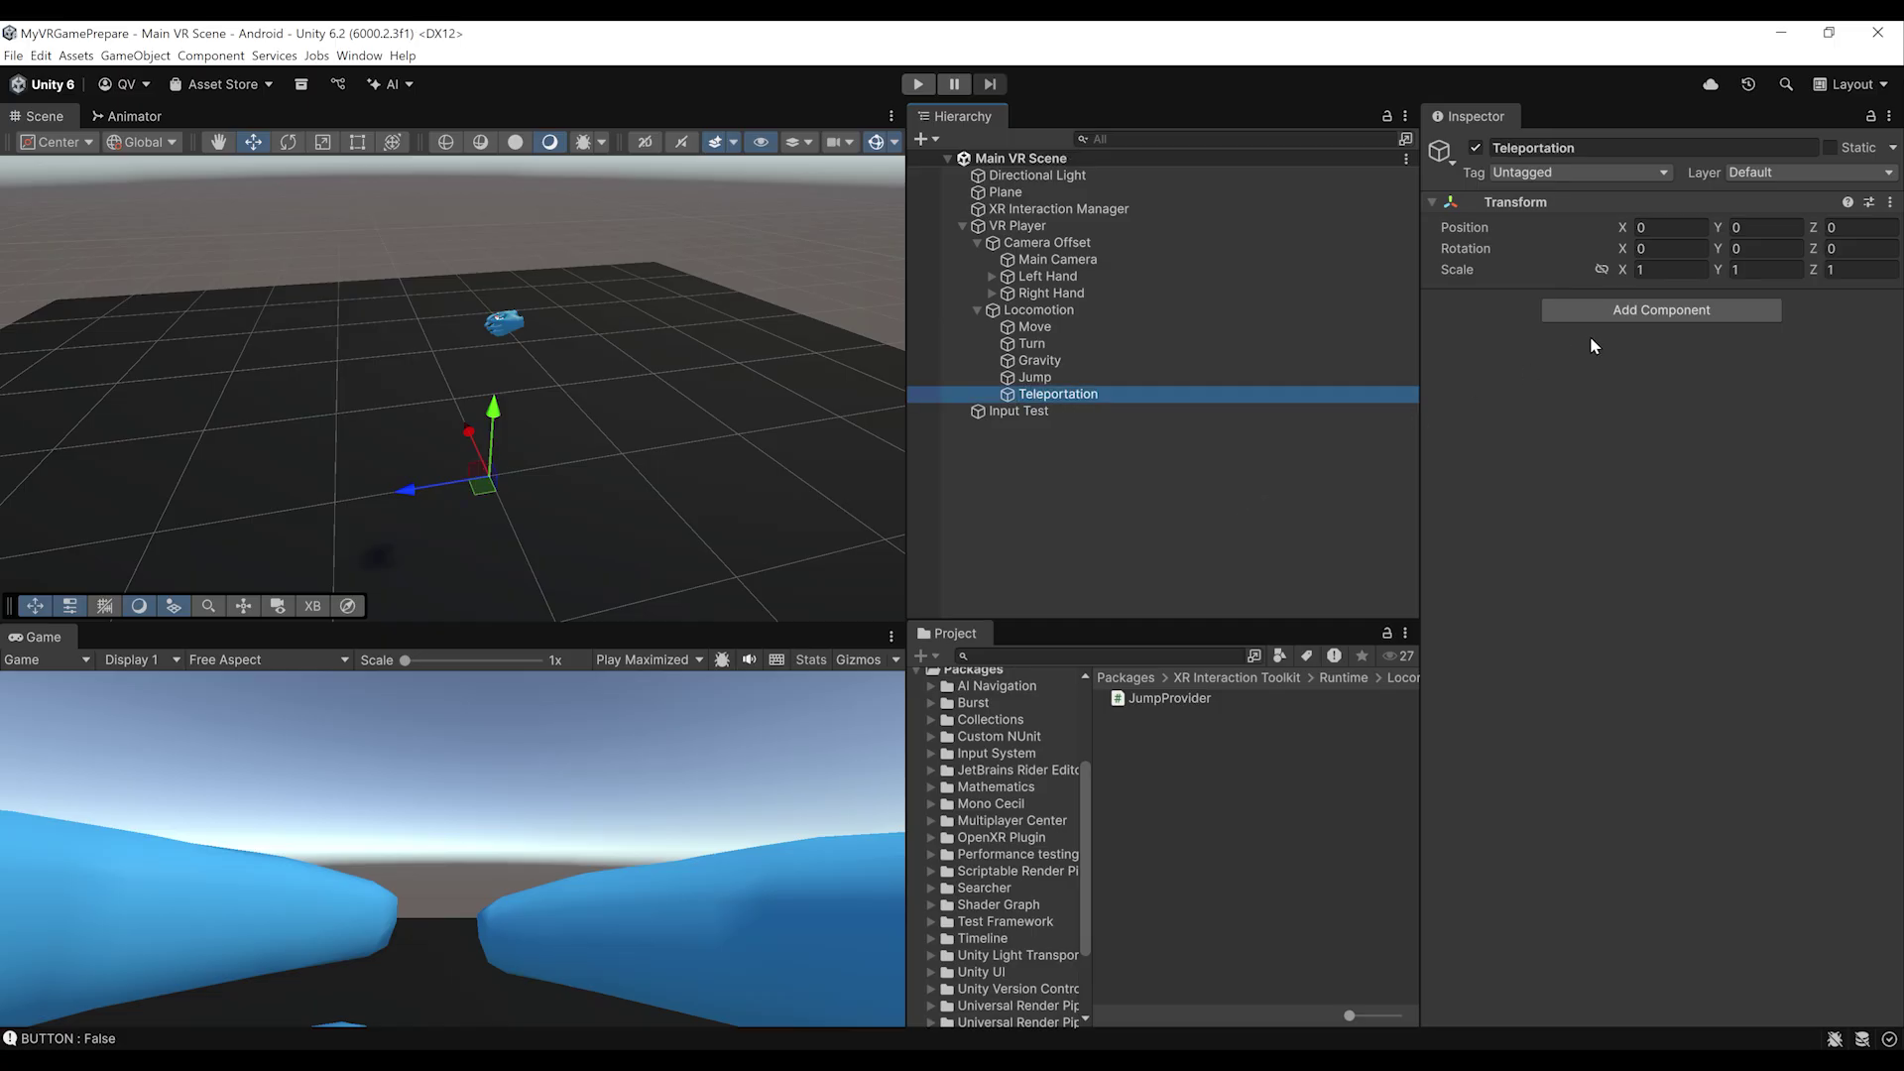
Add a Teleportation Provider to Teleportation with Locomotion as its Mediator
left_click(1624, 313)
type("Teleportation")
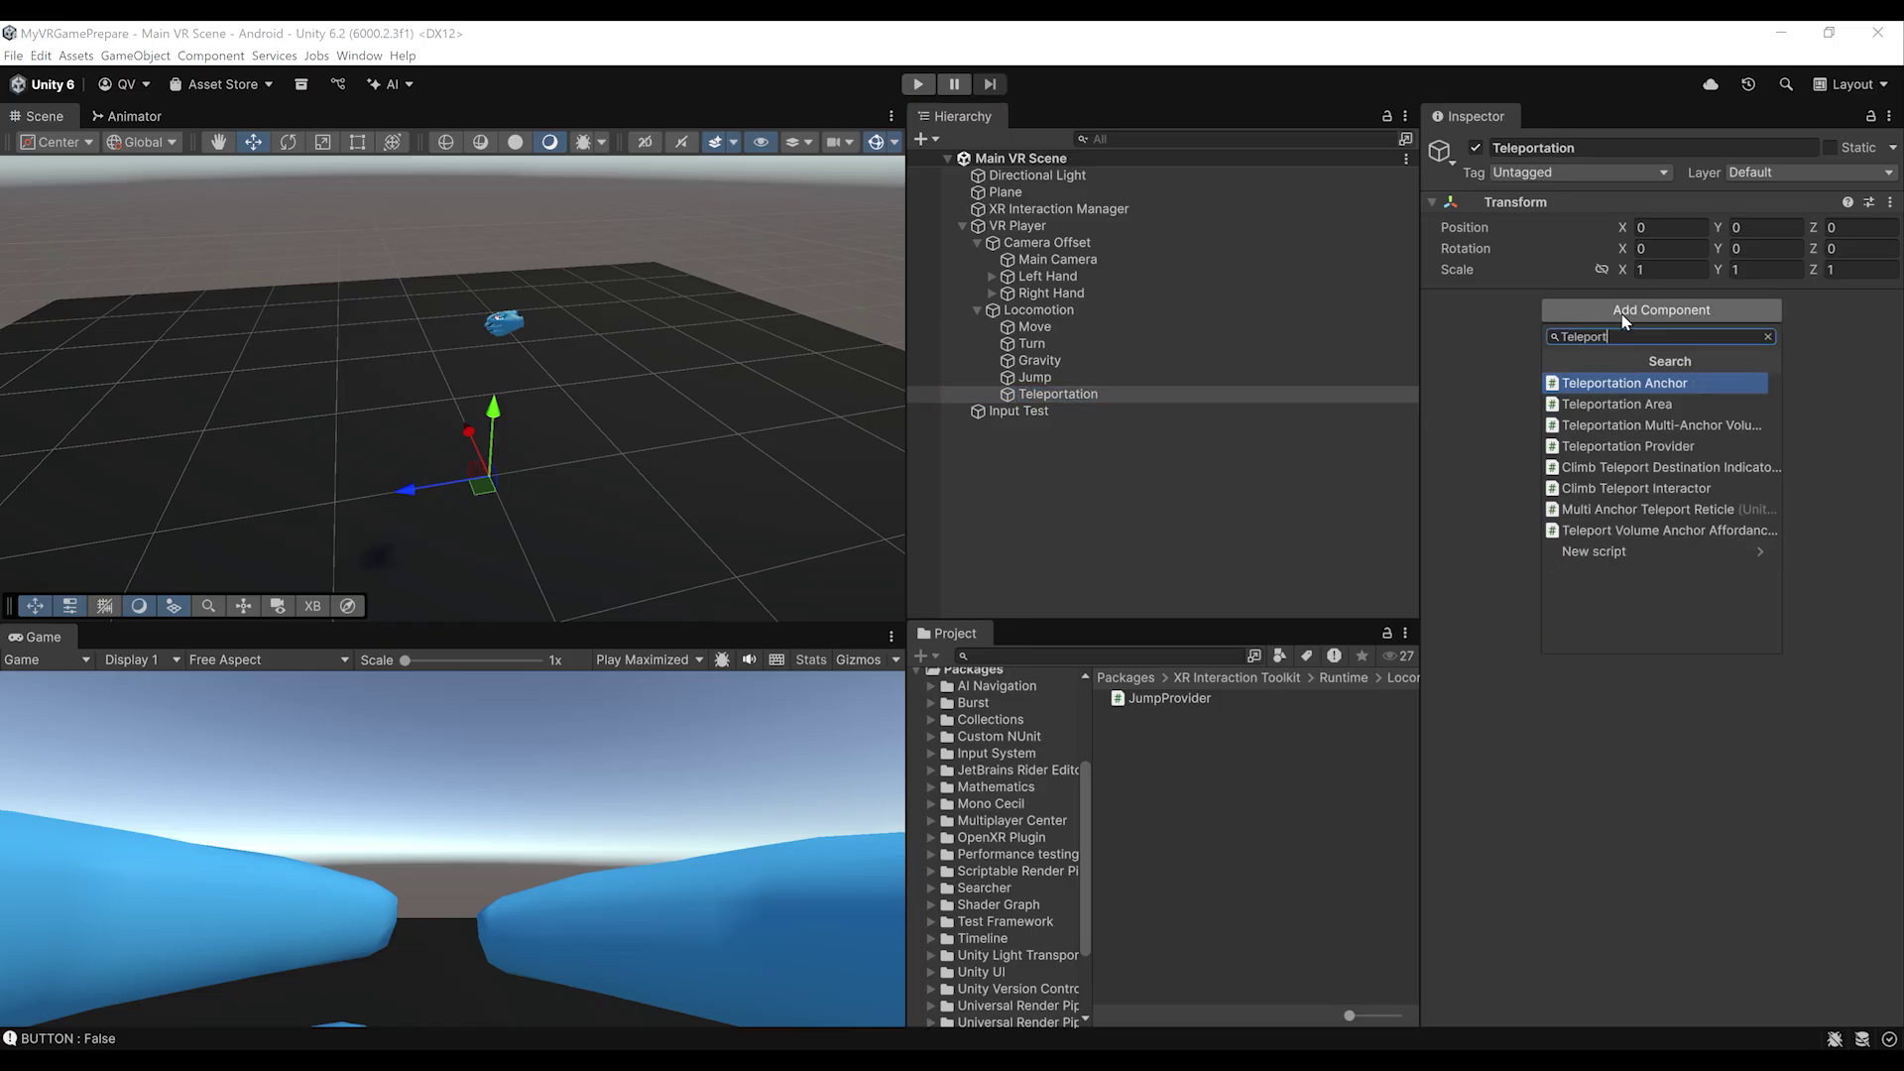
key("Down")
key("Down")
key("Down")
key("Return")
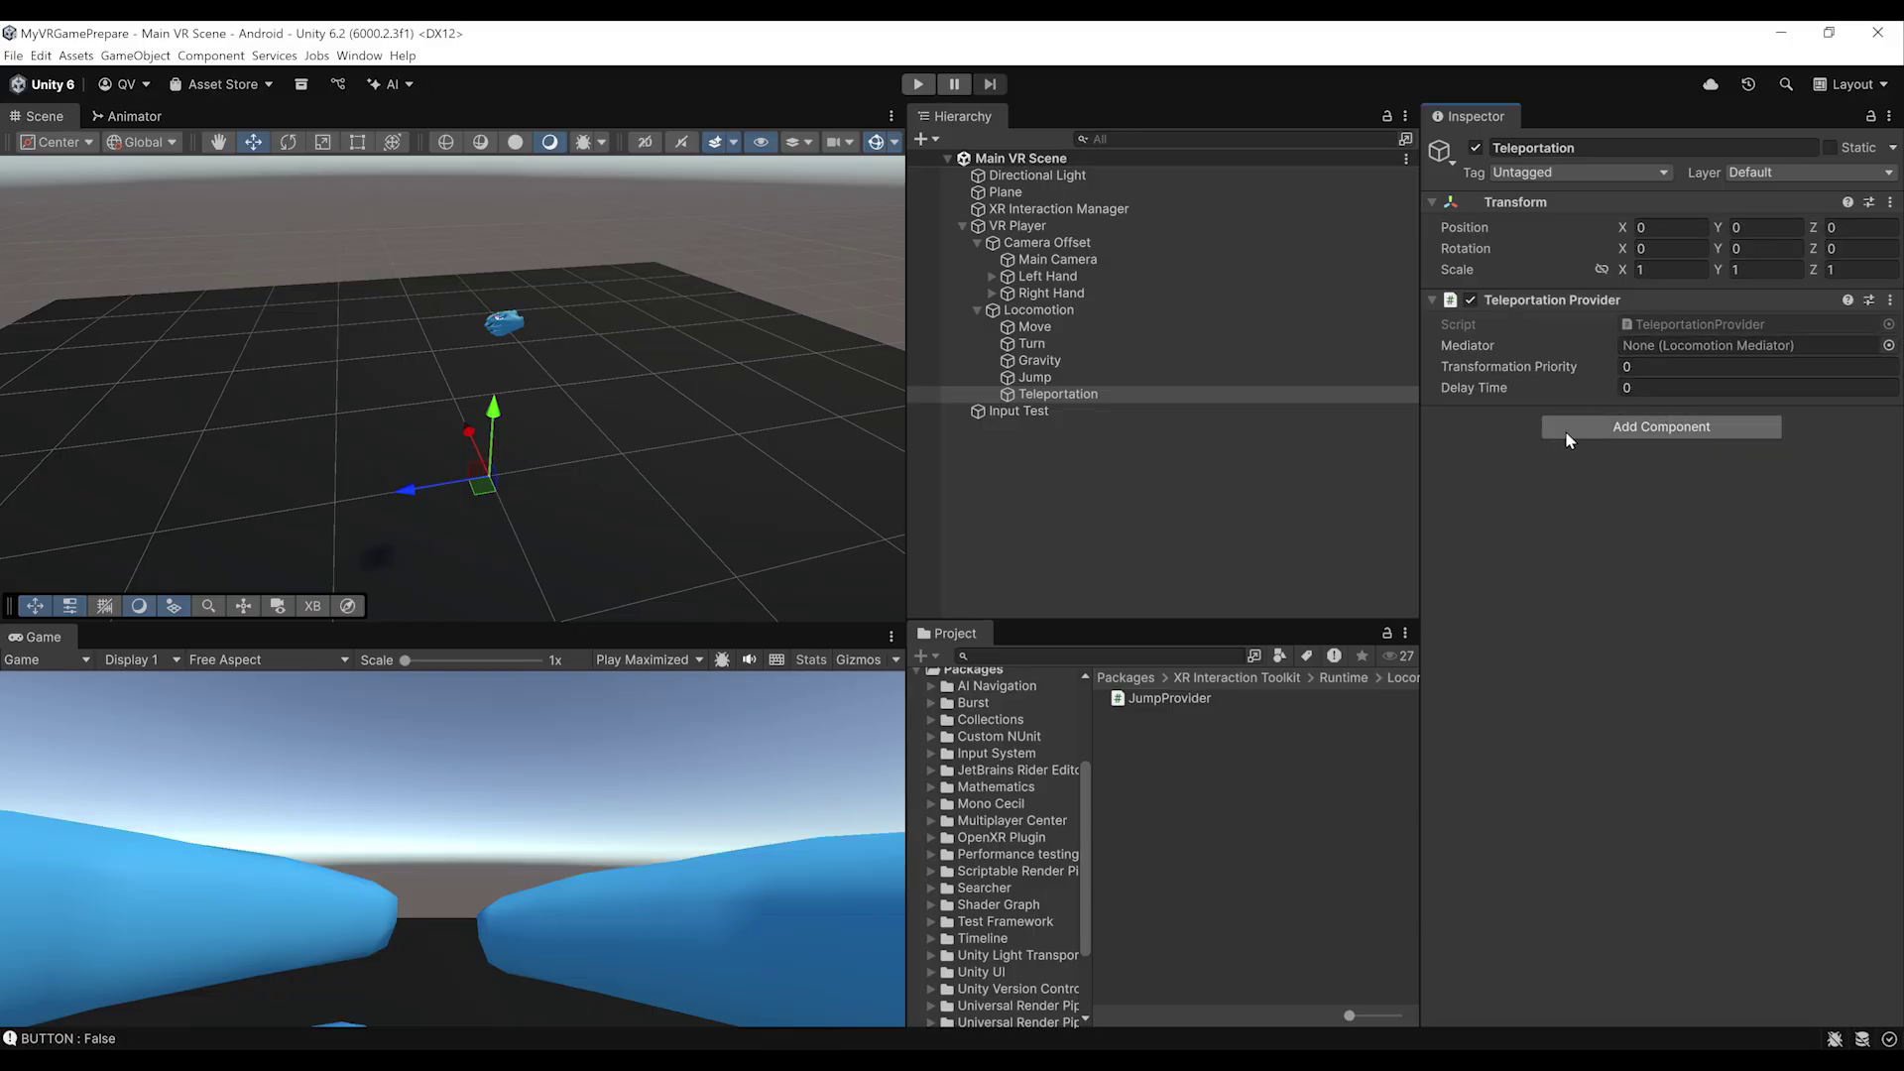
left_click(1042, 312)
left_click_drag(1046, 317, 1723, 348)
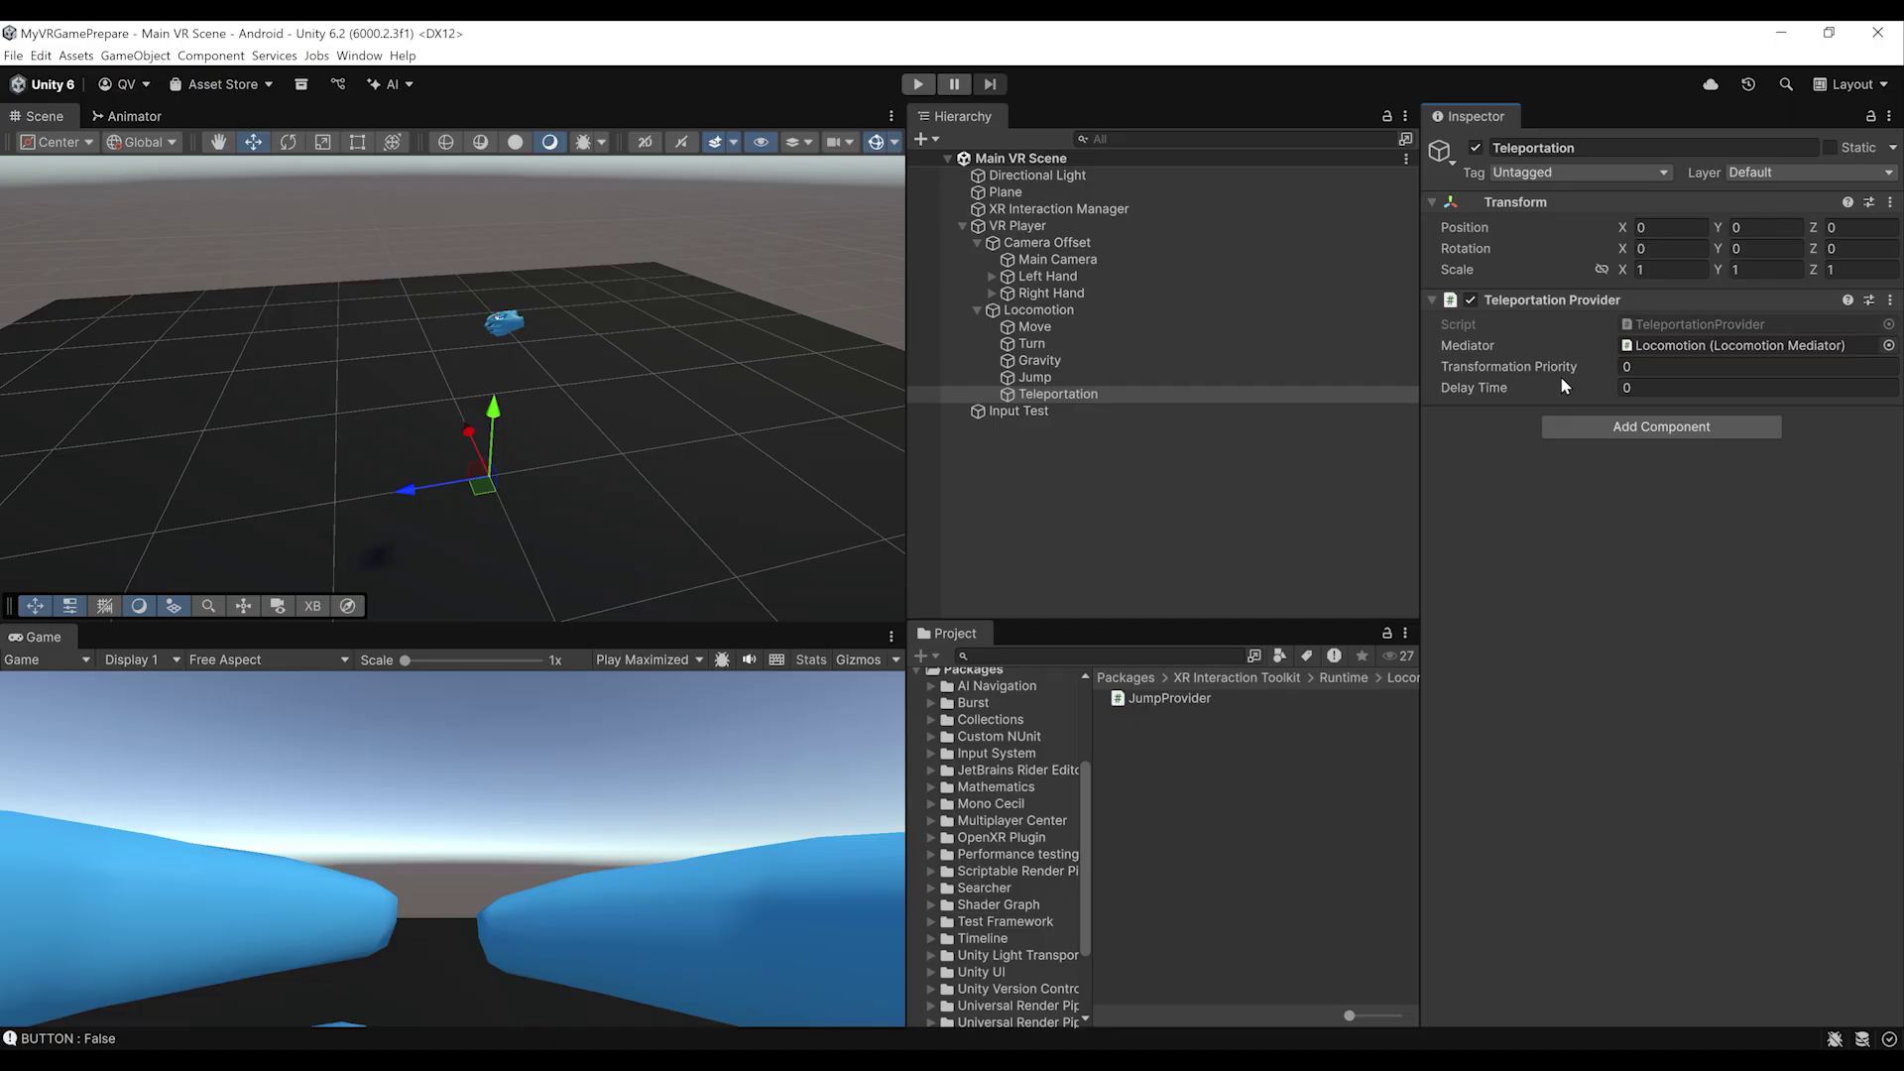
Drag Teleport Interactor from Samples/XR Interaction Toolkit/3.2.1/Starter Assets/Prefabs/Interactors onto Right Hand
scroll(1002, 793, "up", 5)
left_click(987, 742)
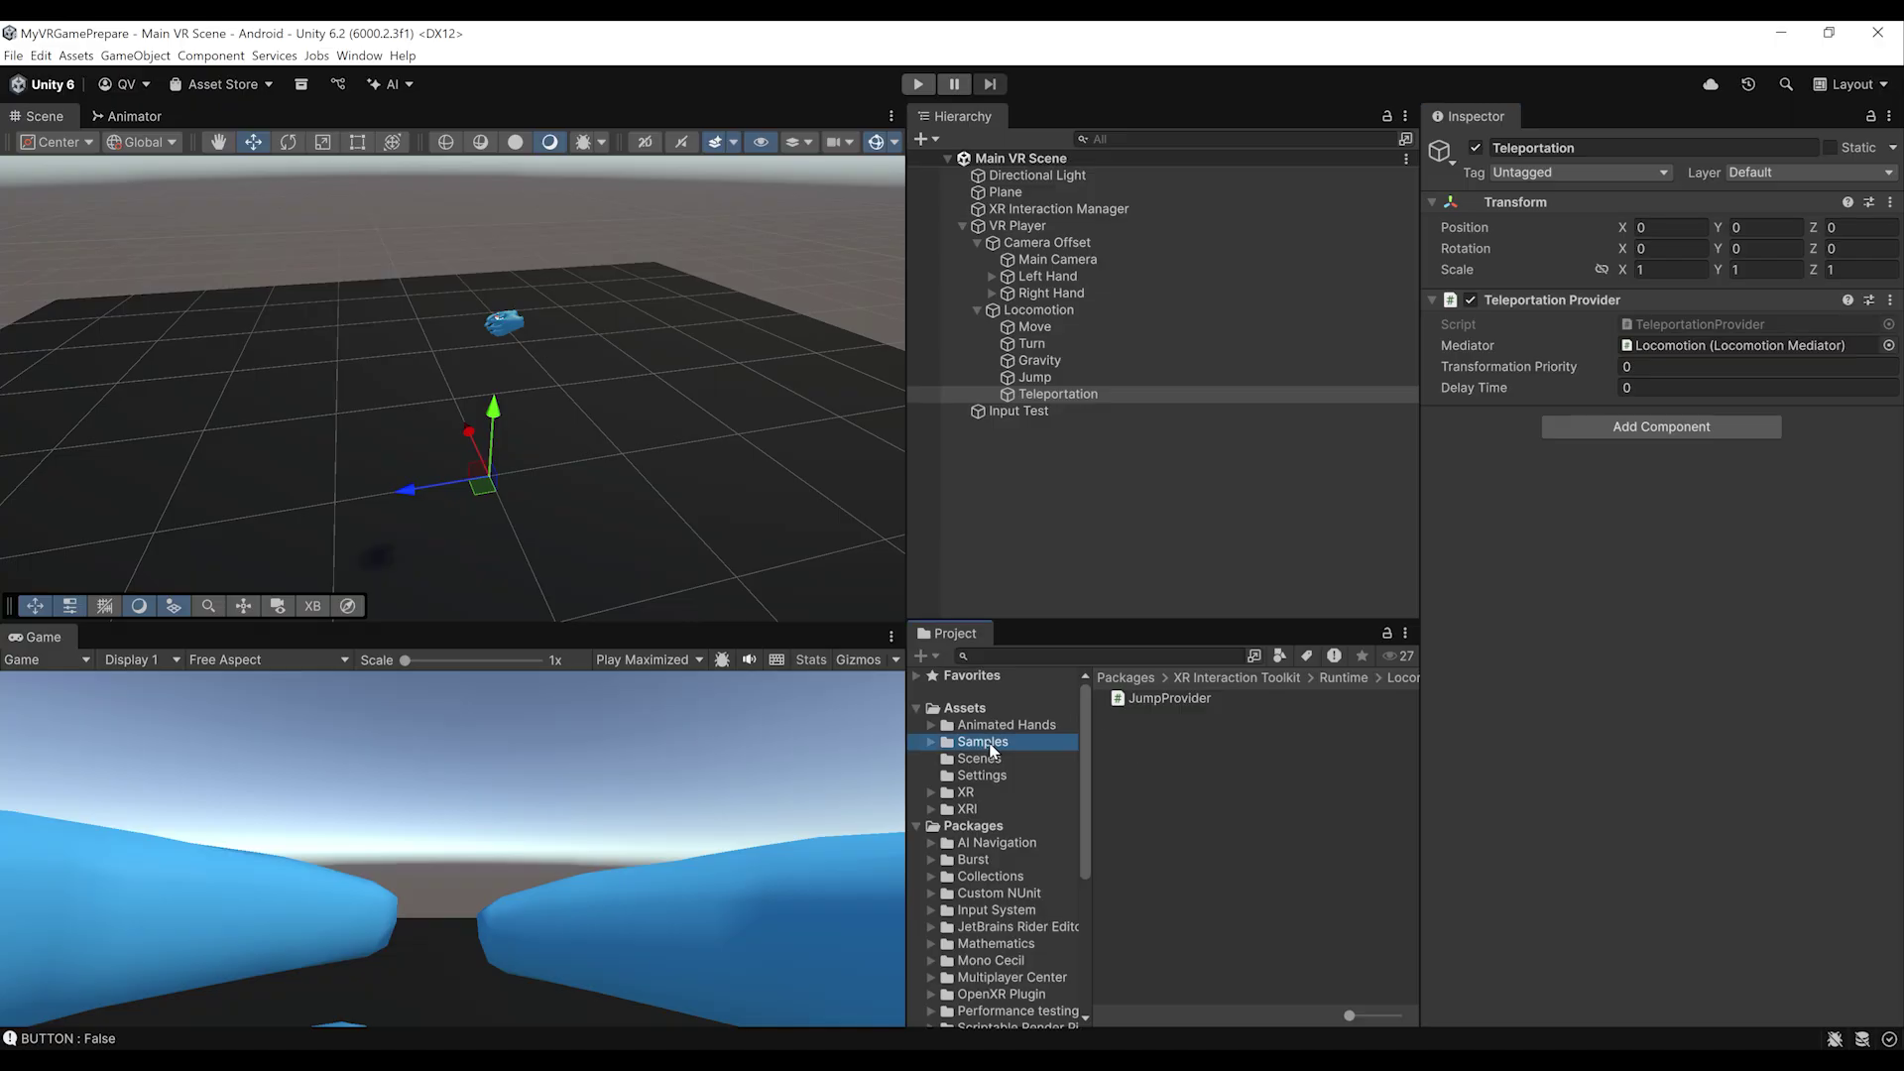
double_click(1158, 700)
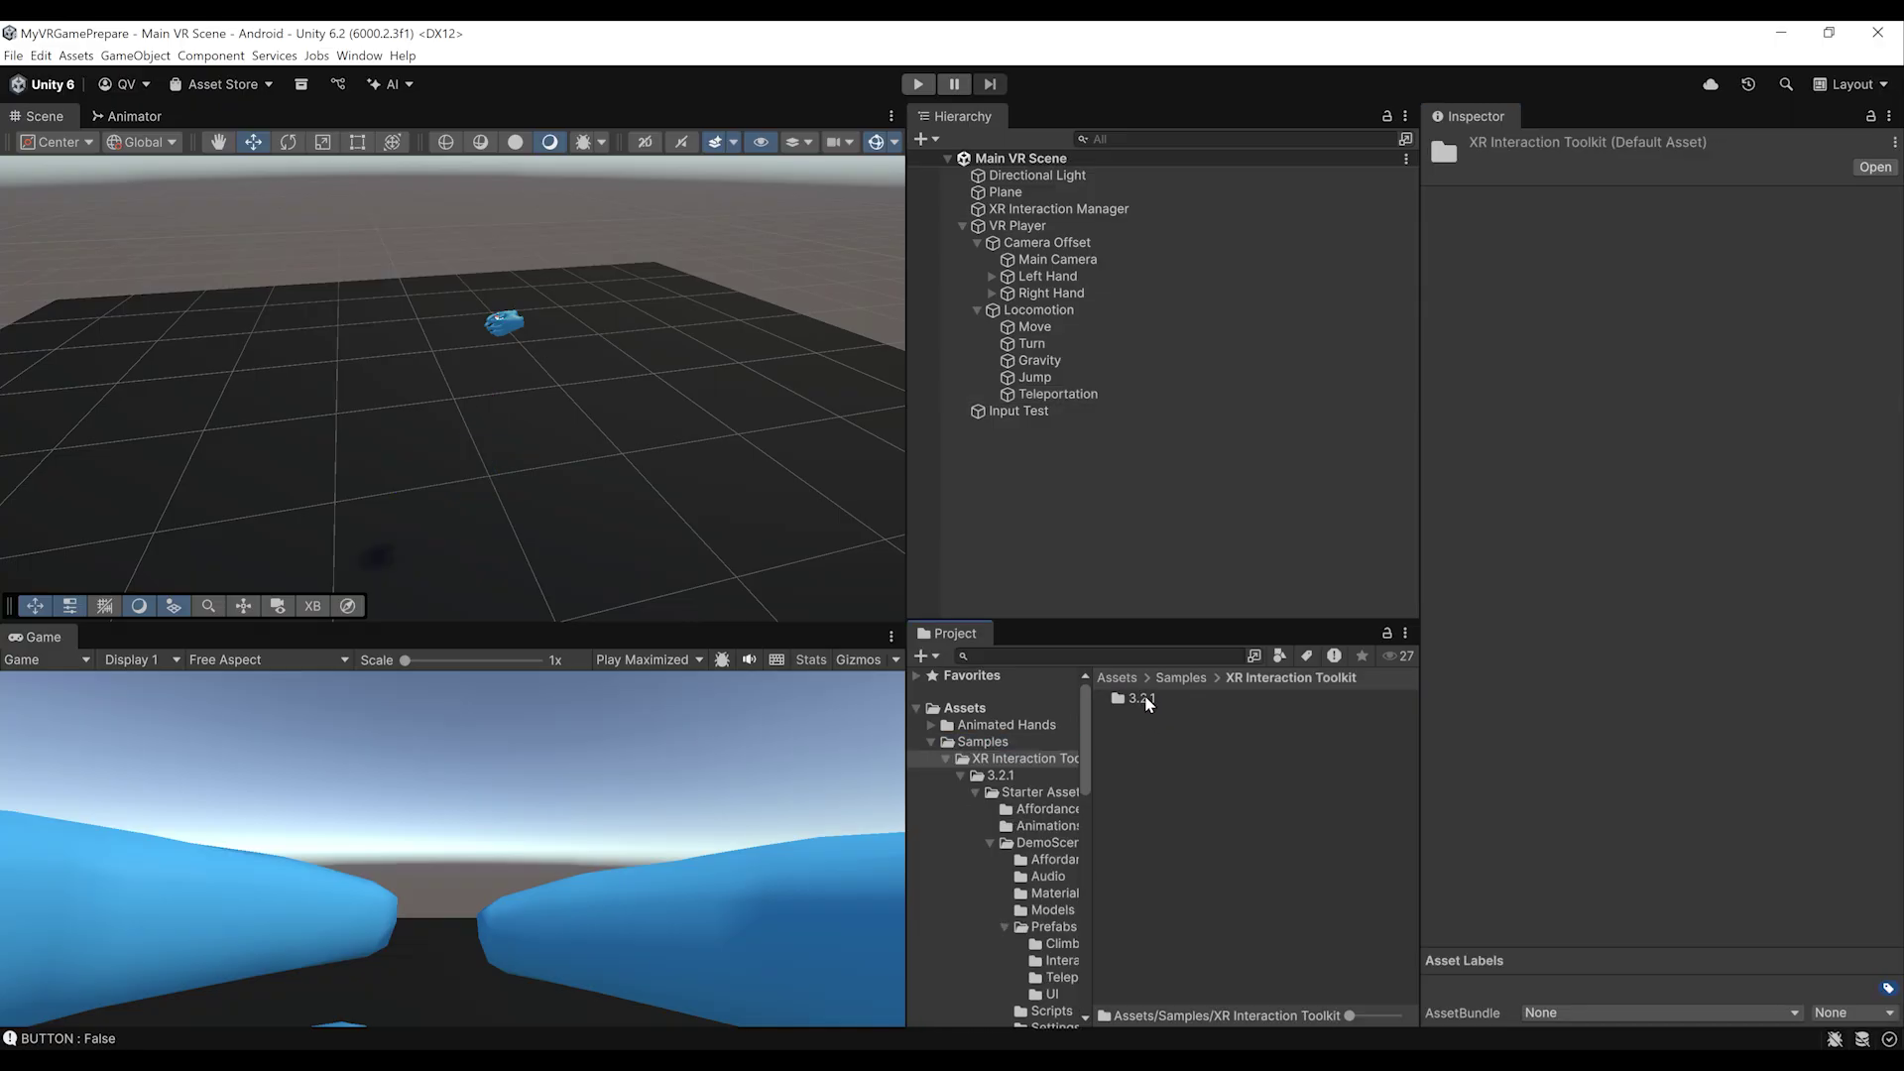
double_click(1145, 700)
double_click(1155, 700)
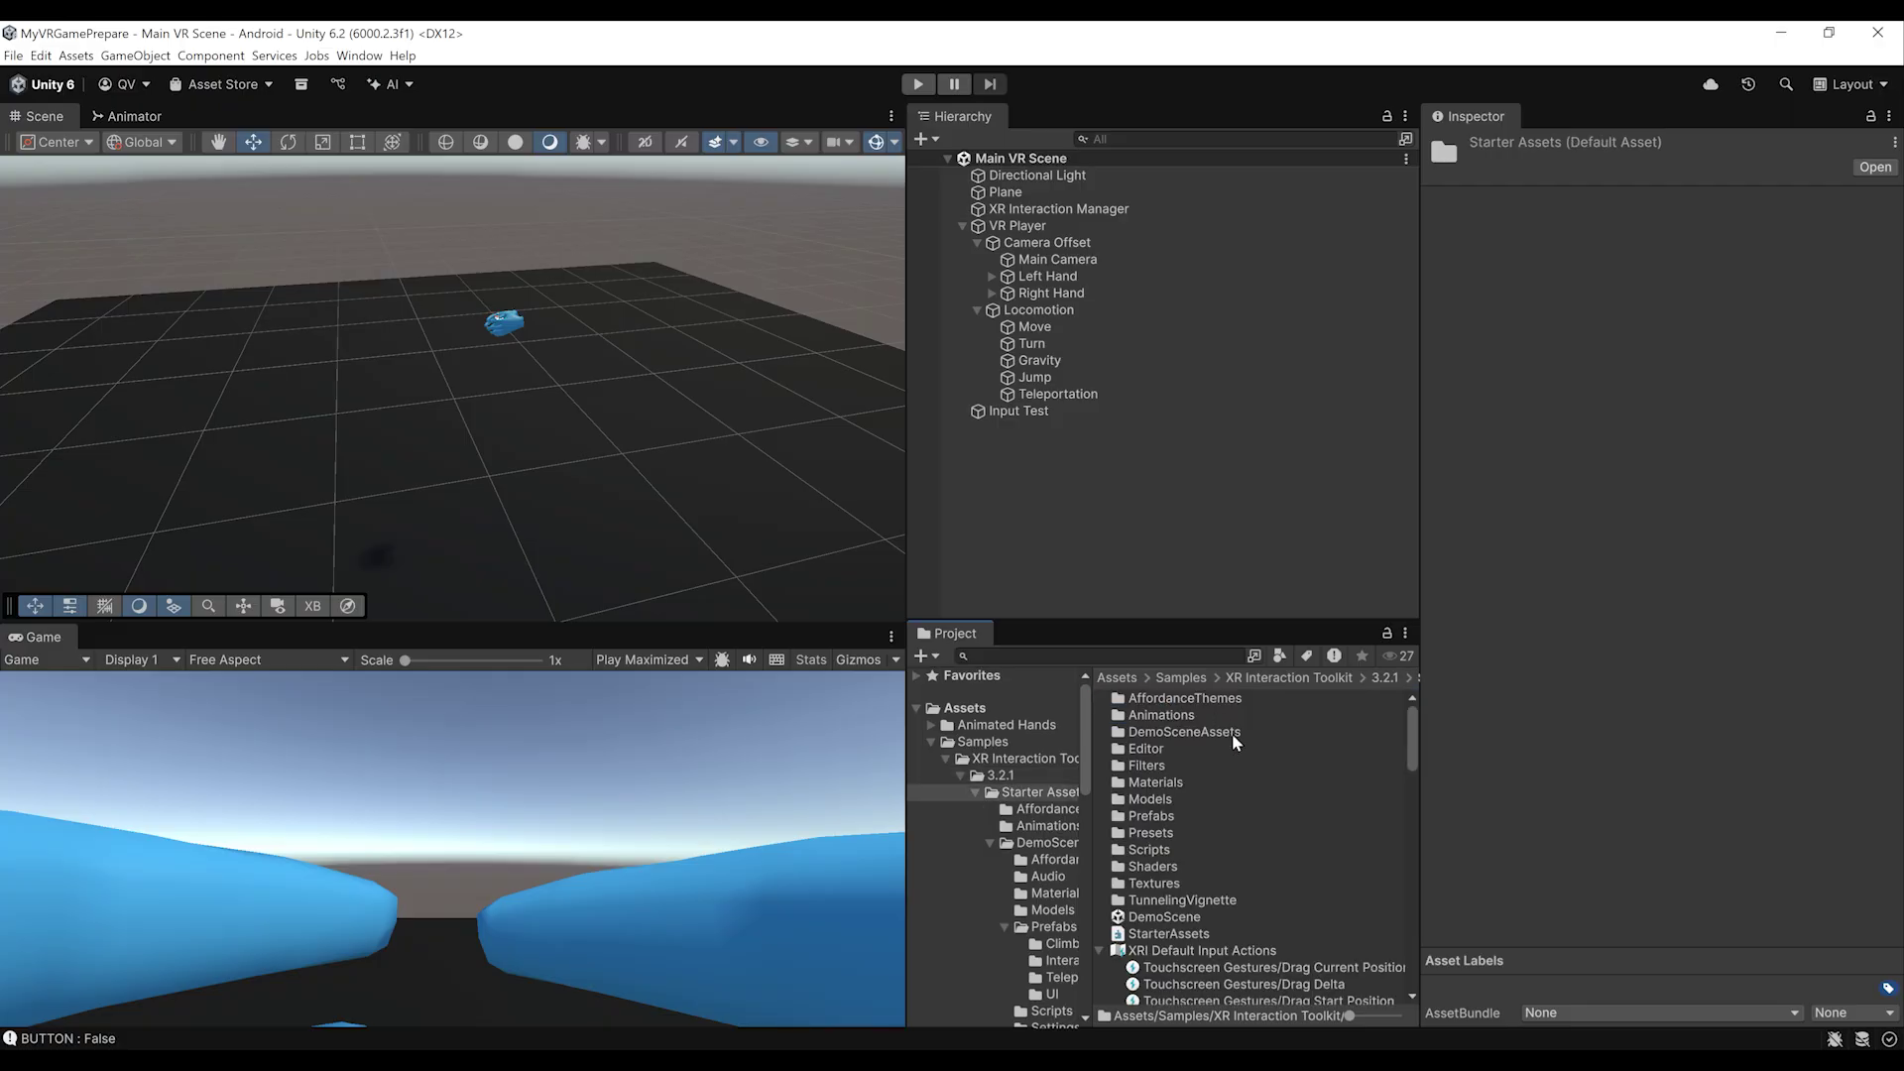
double_click(1152, 818)
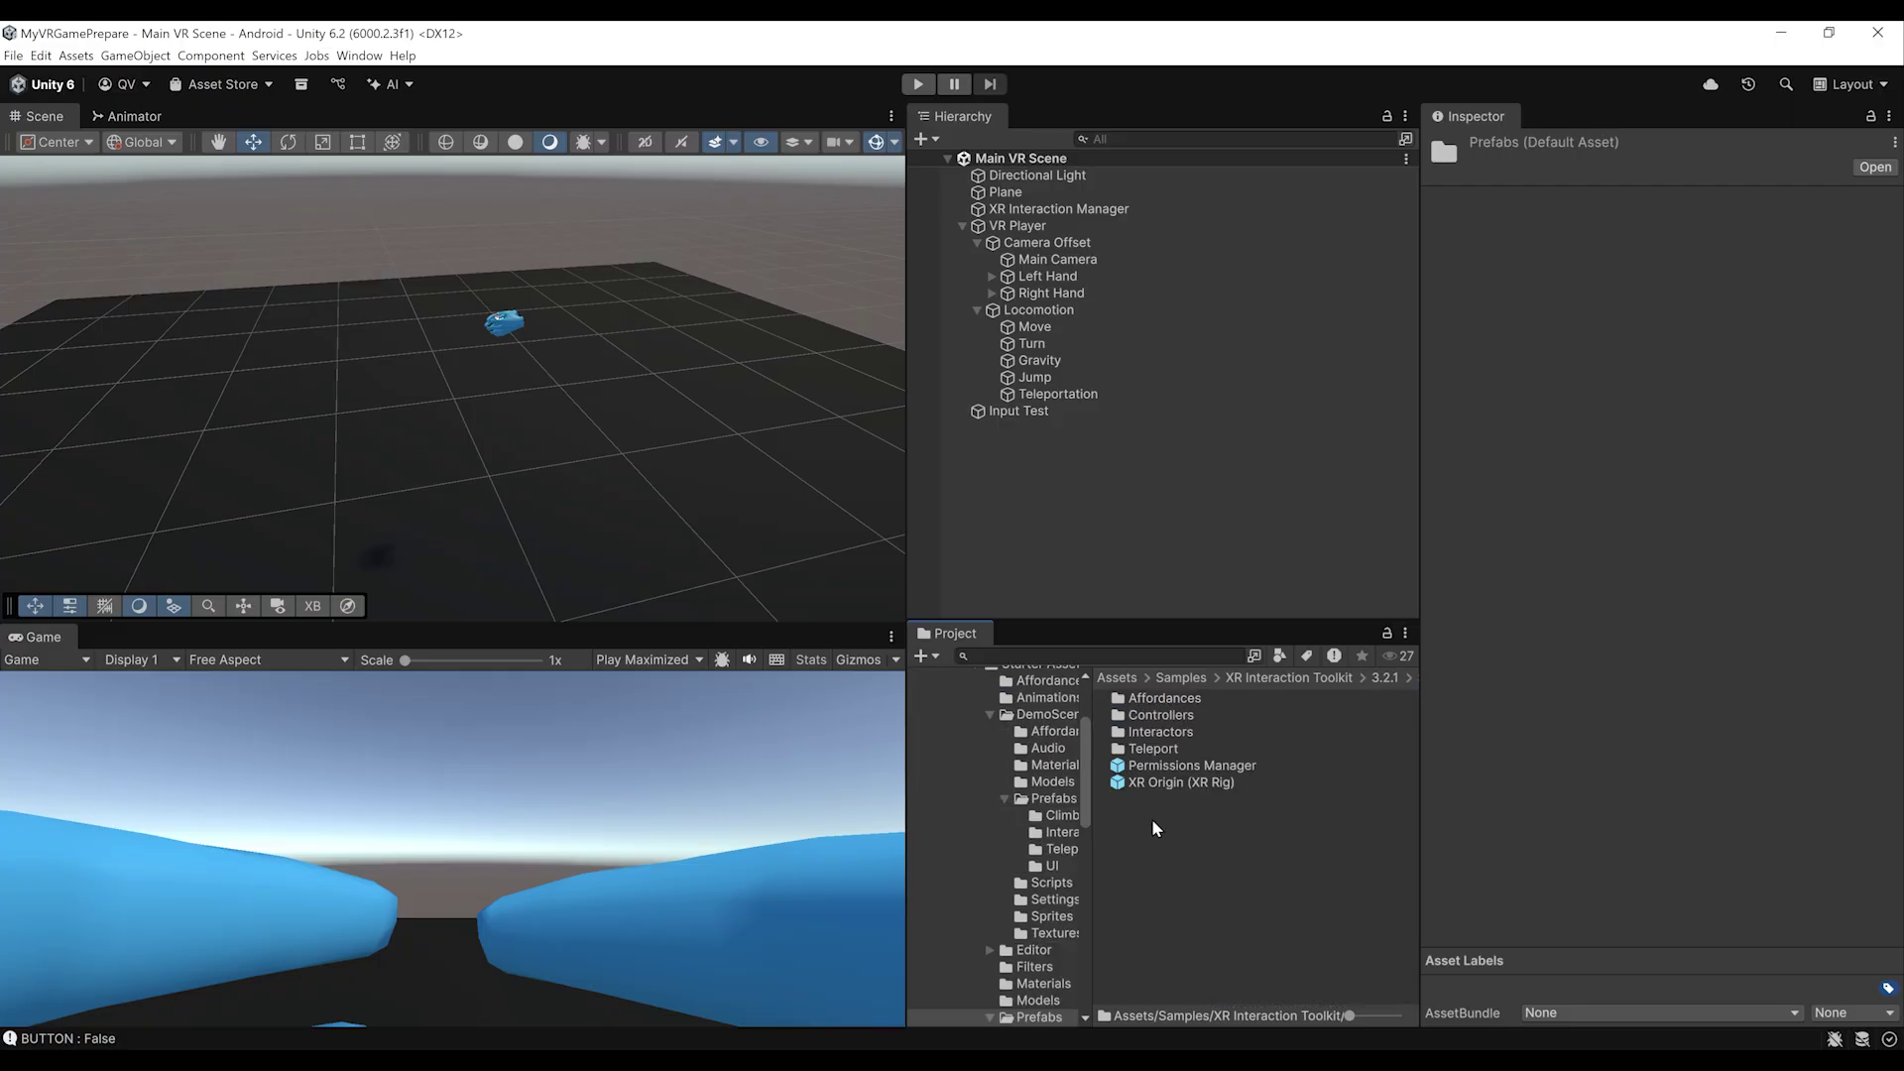
double_click(1160, 731)
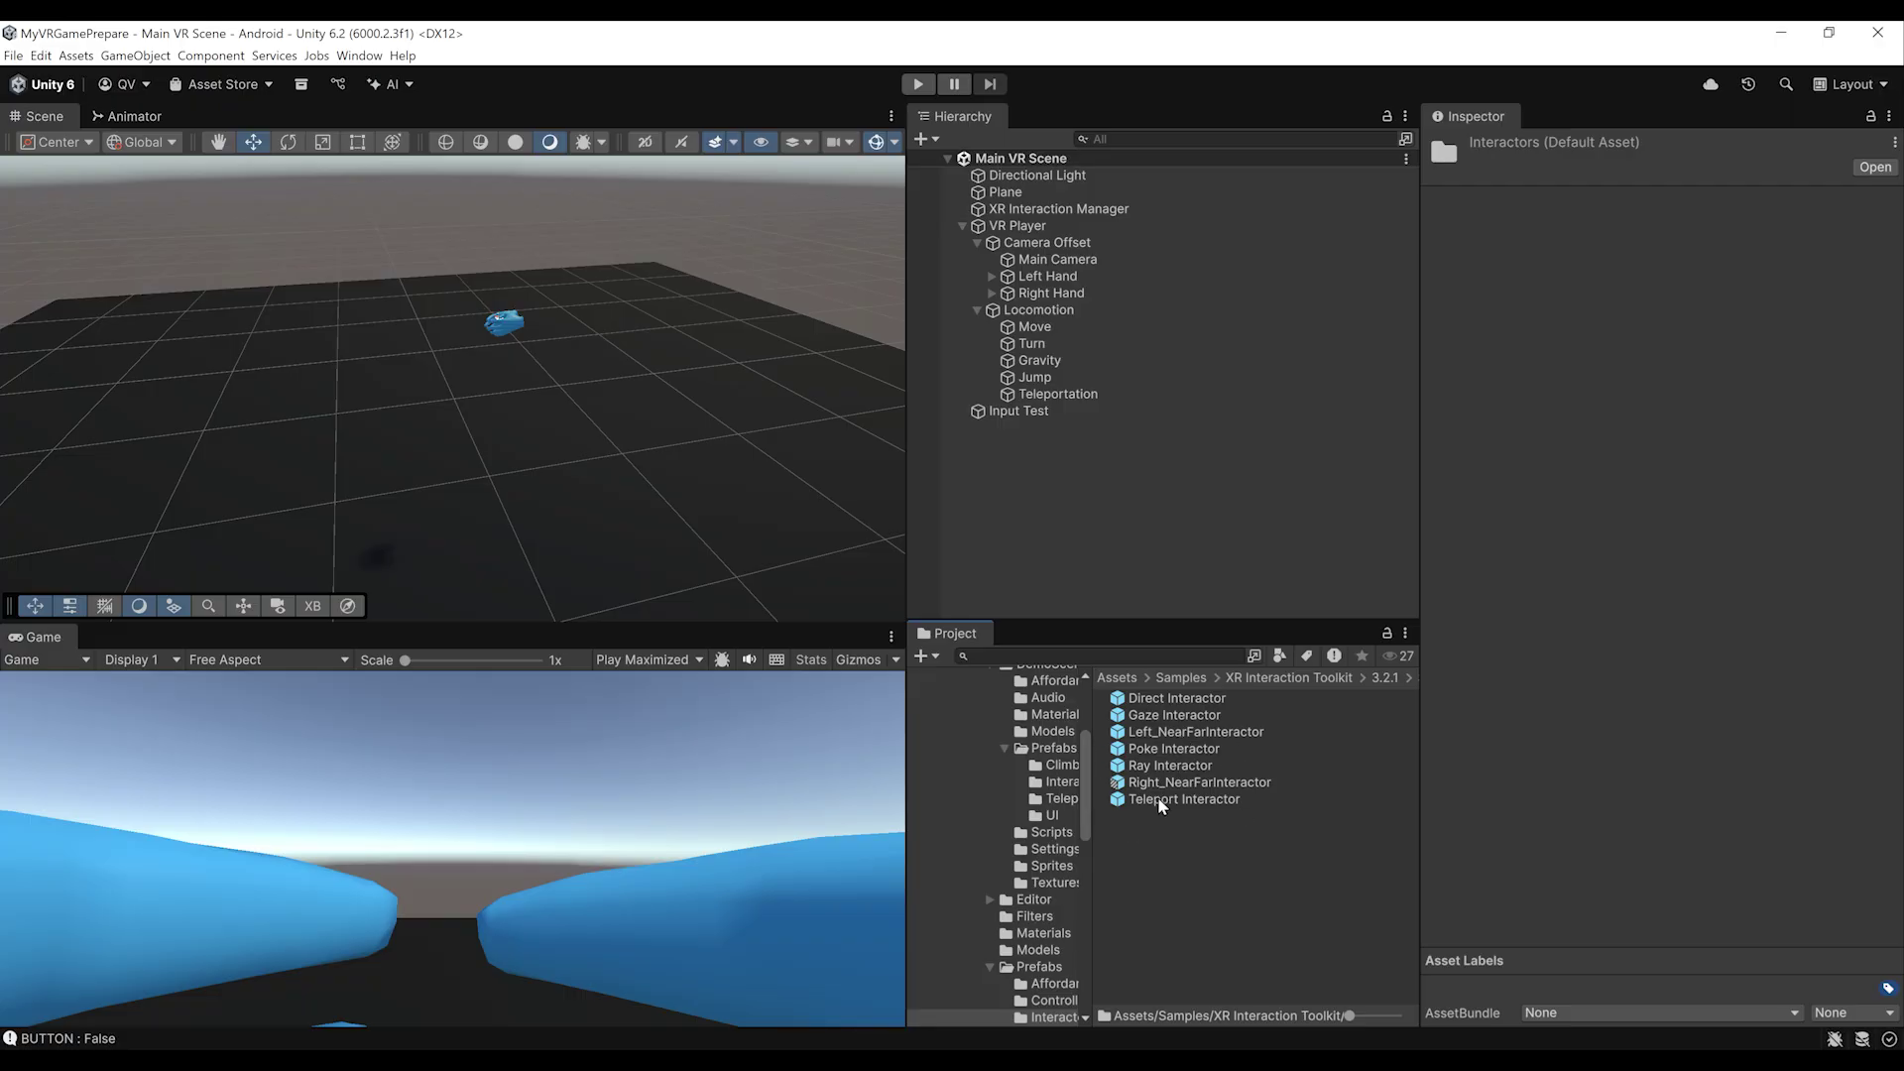
left_click_drag(1166, 799, 1069, 300)
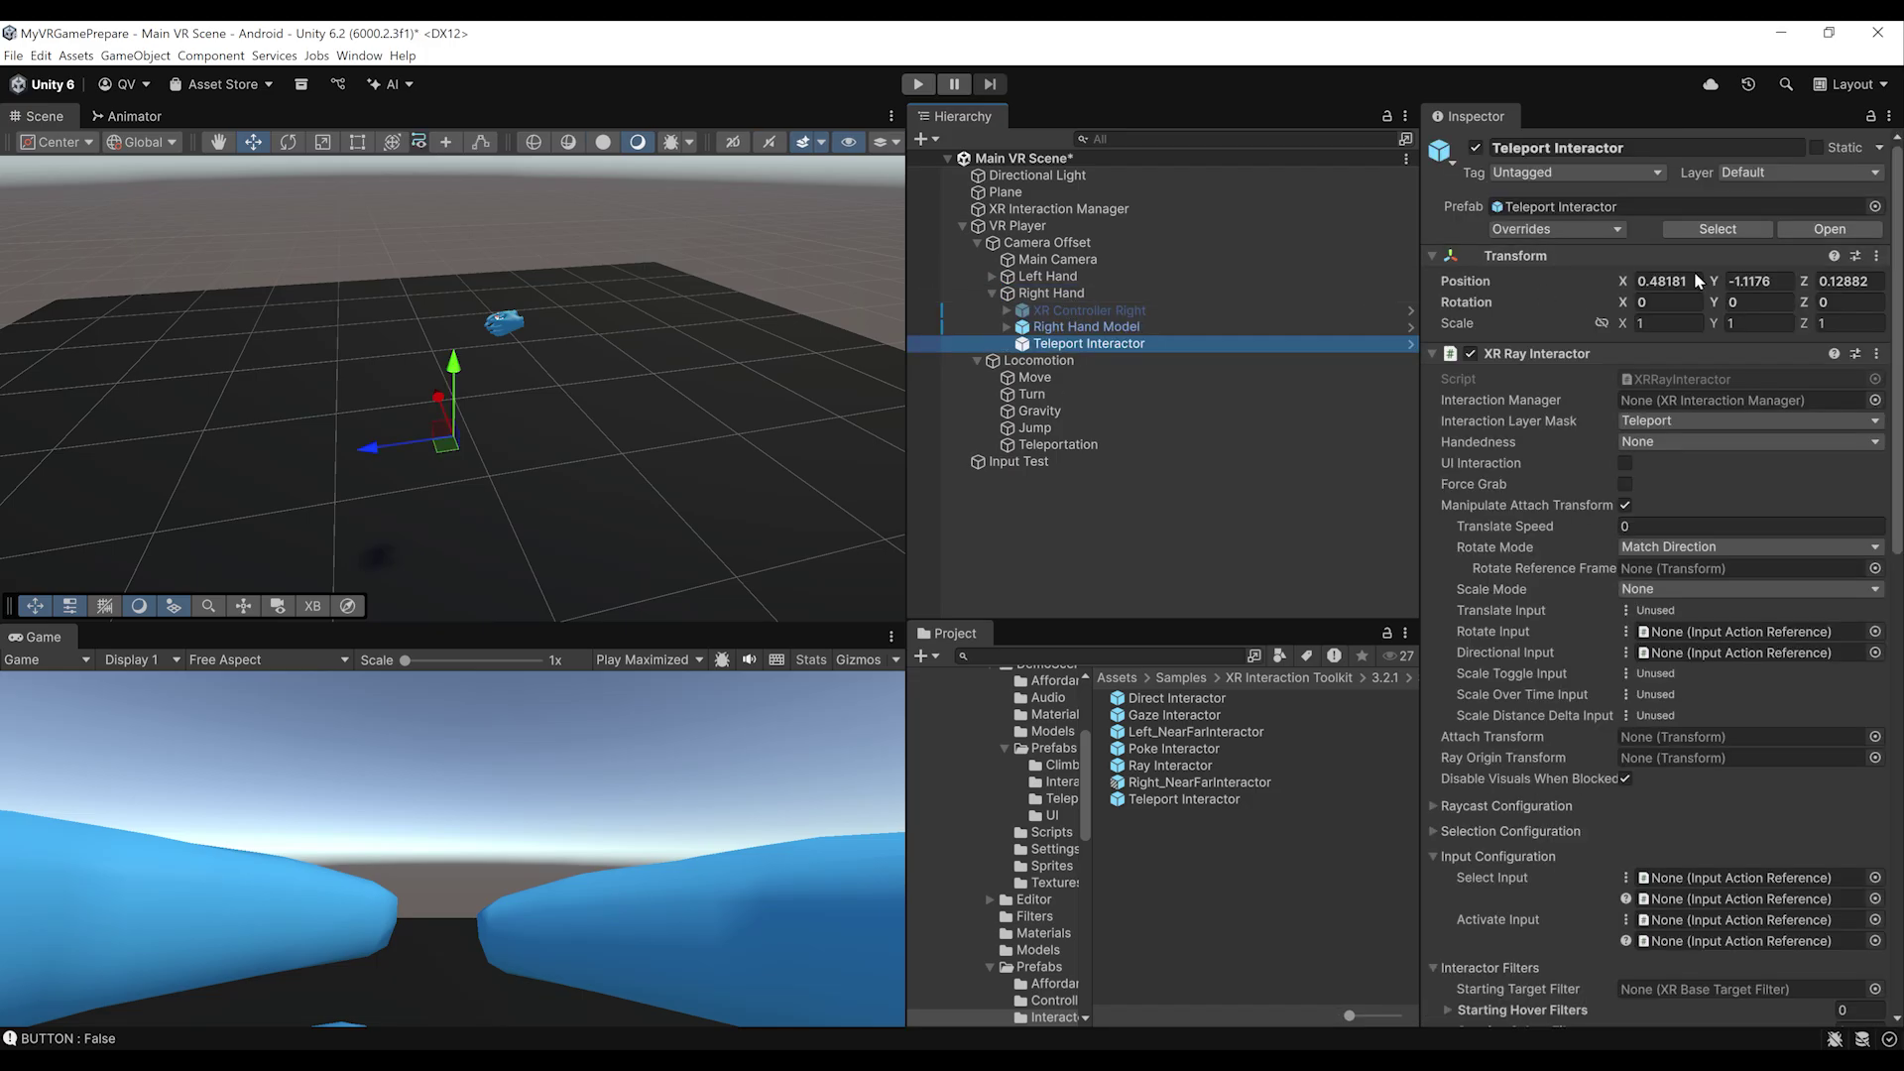
Set the Teleport Interactor's position to 0, 0, 0 and save the scene
left_click(1676, 280)
type("0")
key("Tab")
type("0")
key("Tab")
type("0")
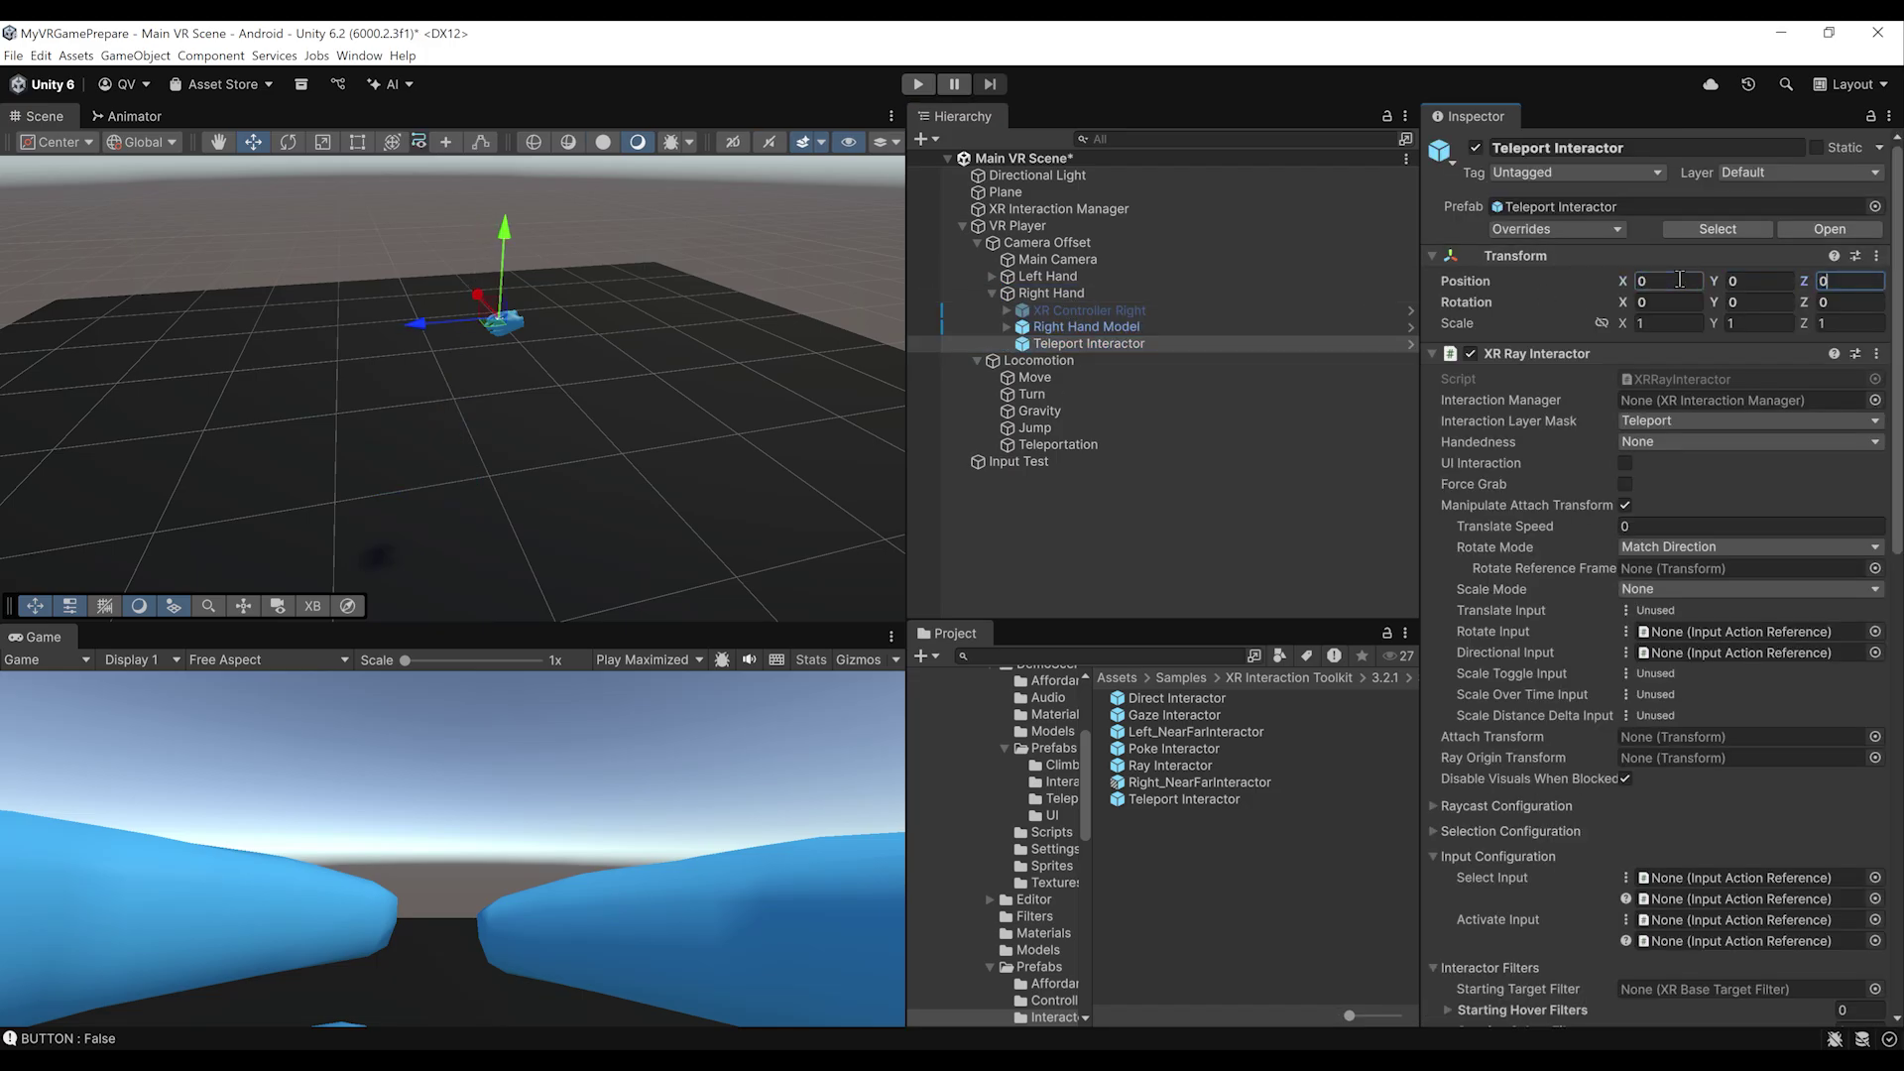
key("ctrl+s")
Widen the Inspector and review the XR Ray Interactor and XR Interactor Line Visual settings
left_click_drag(1420, 496, 1305, 496)
left_click(1113, 344)
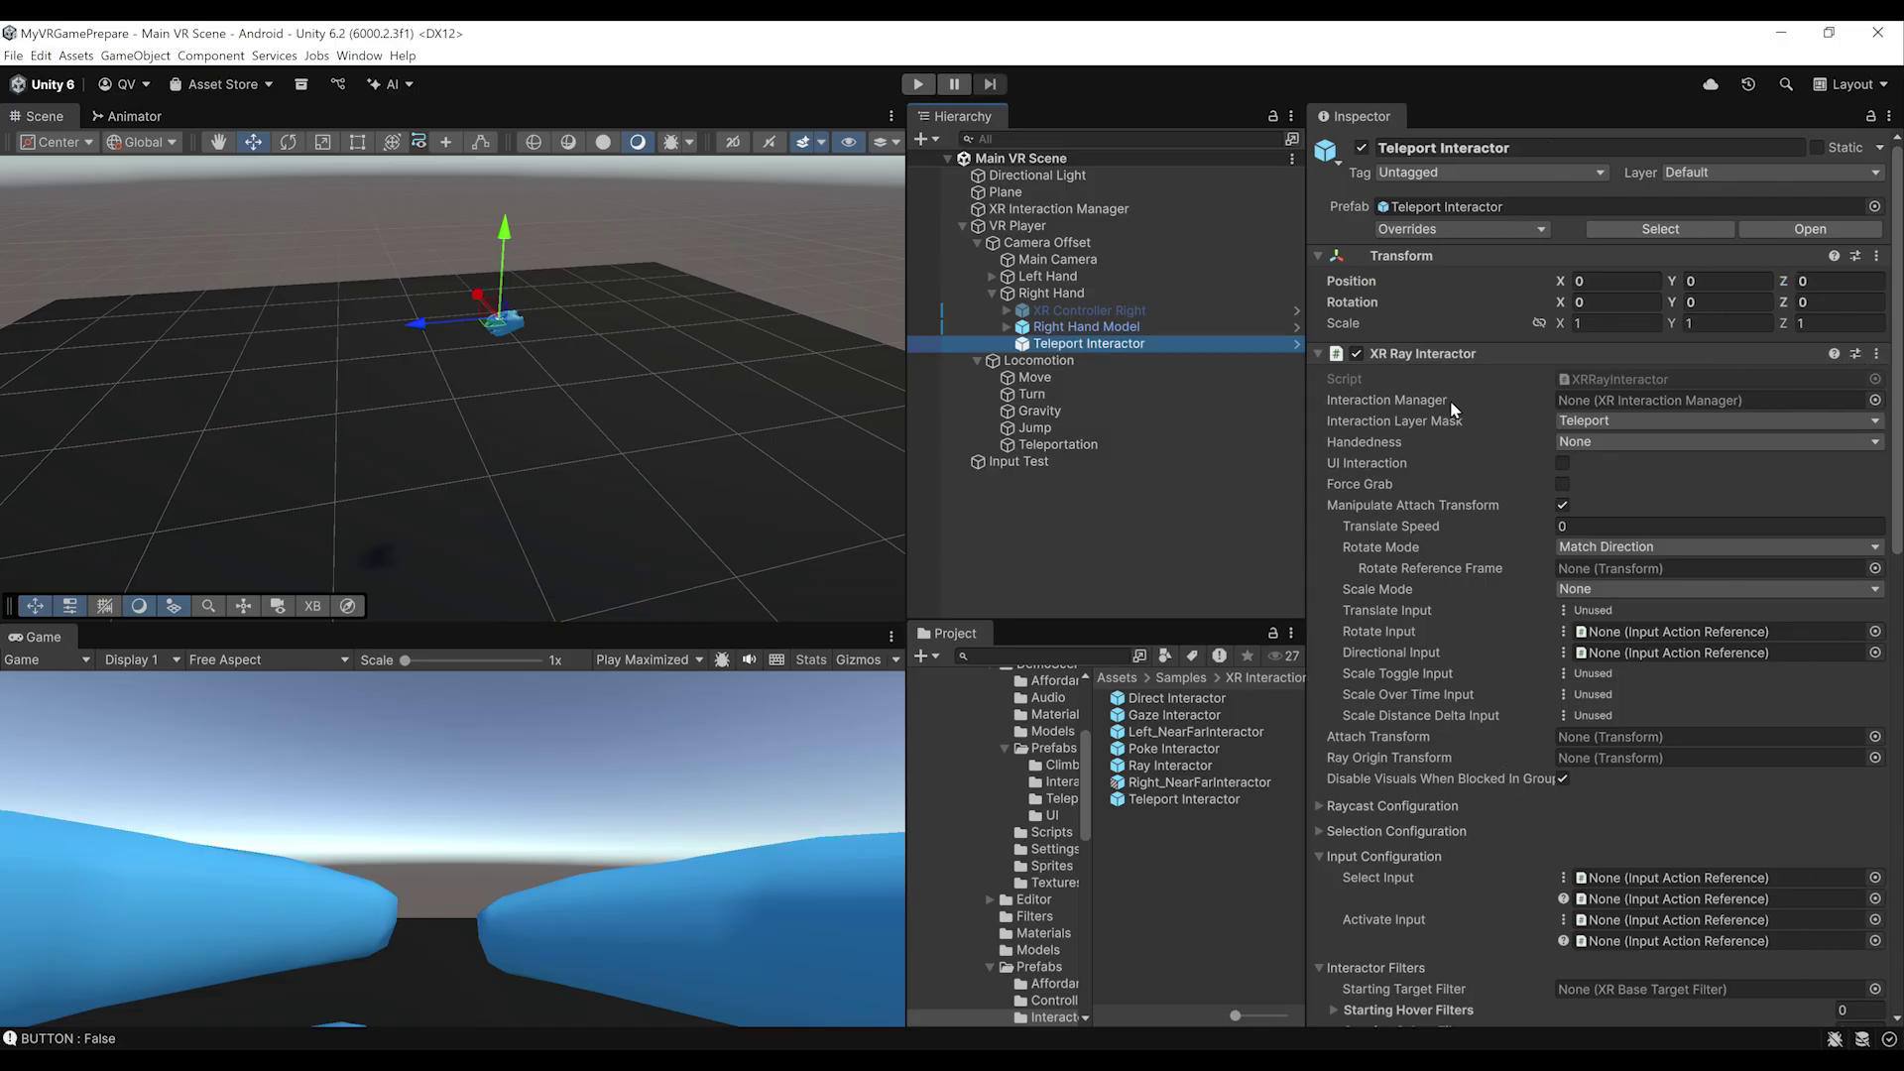
mouse_move(1496, 506)
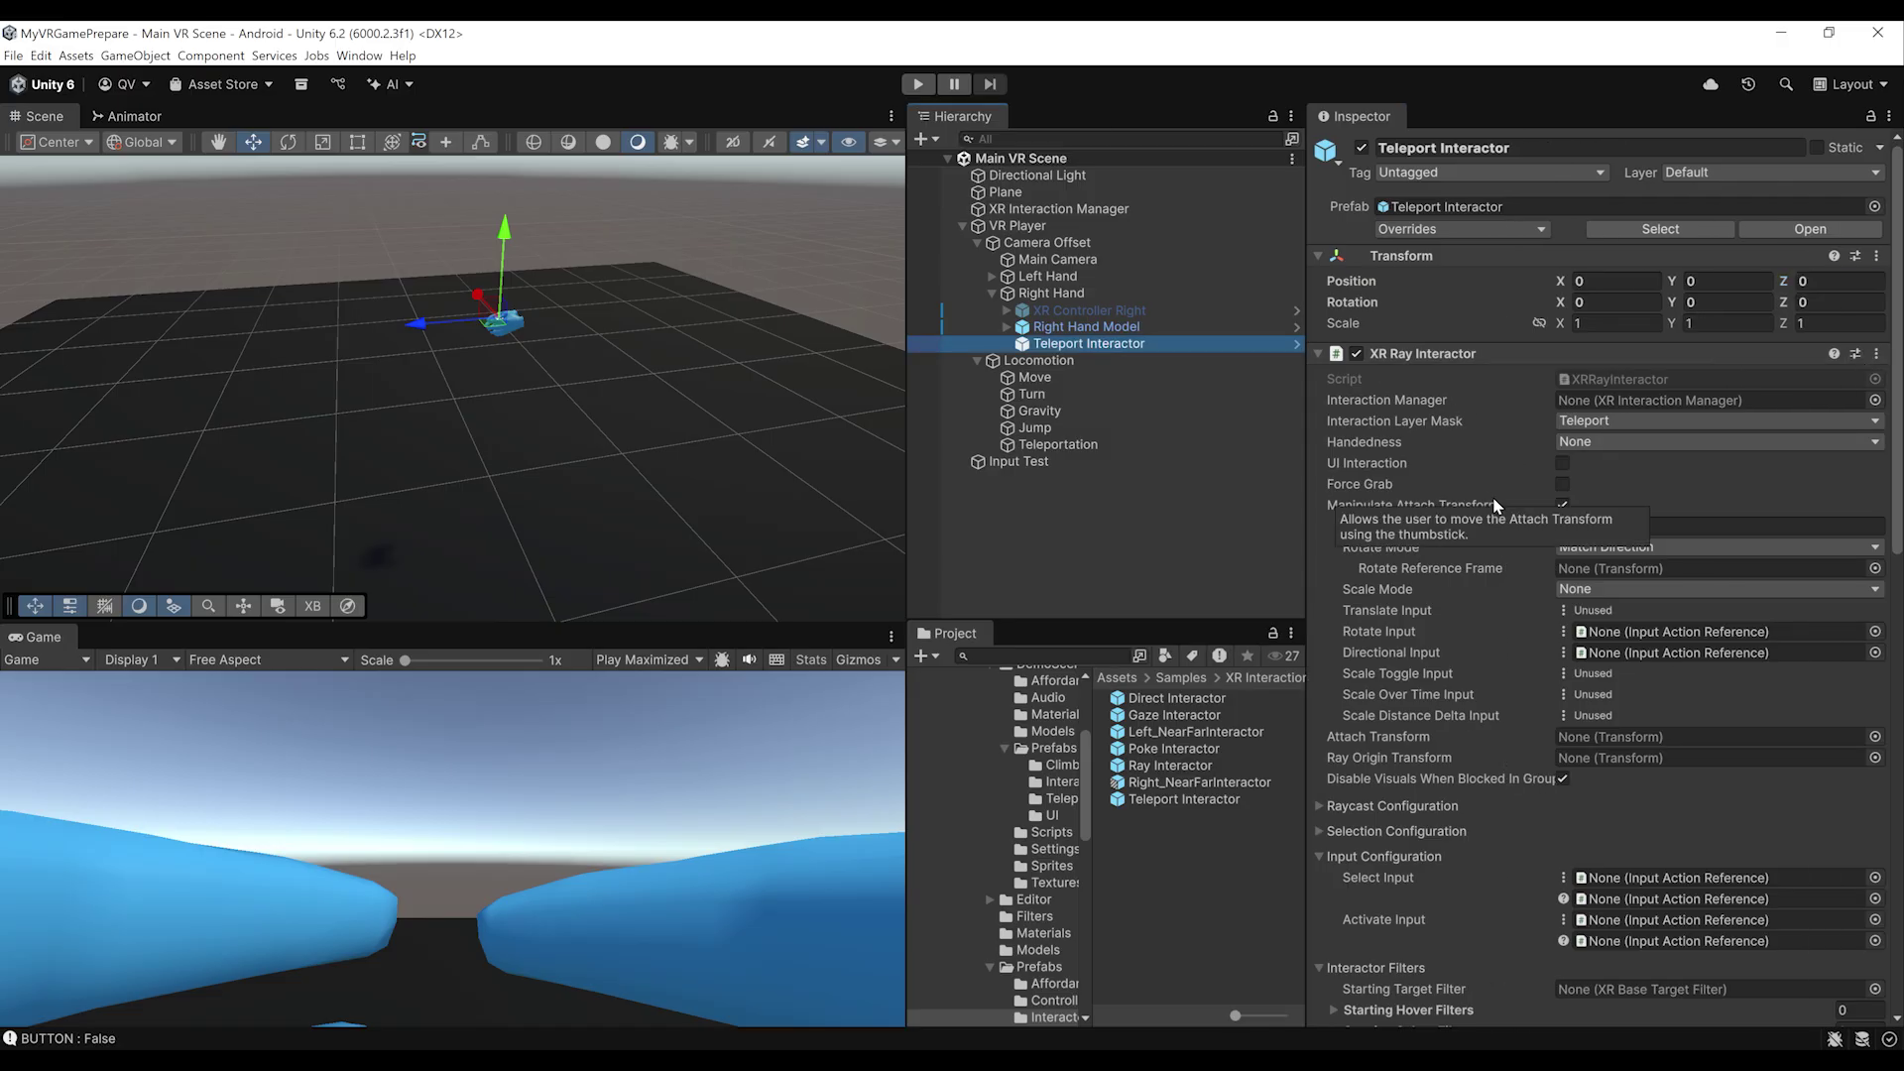
scroll(1614, 377, "down", 3)
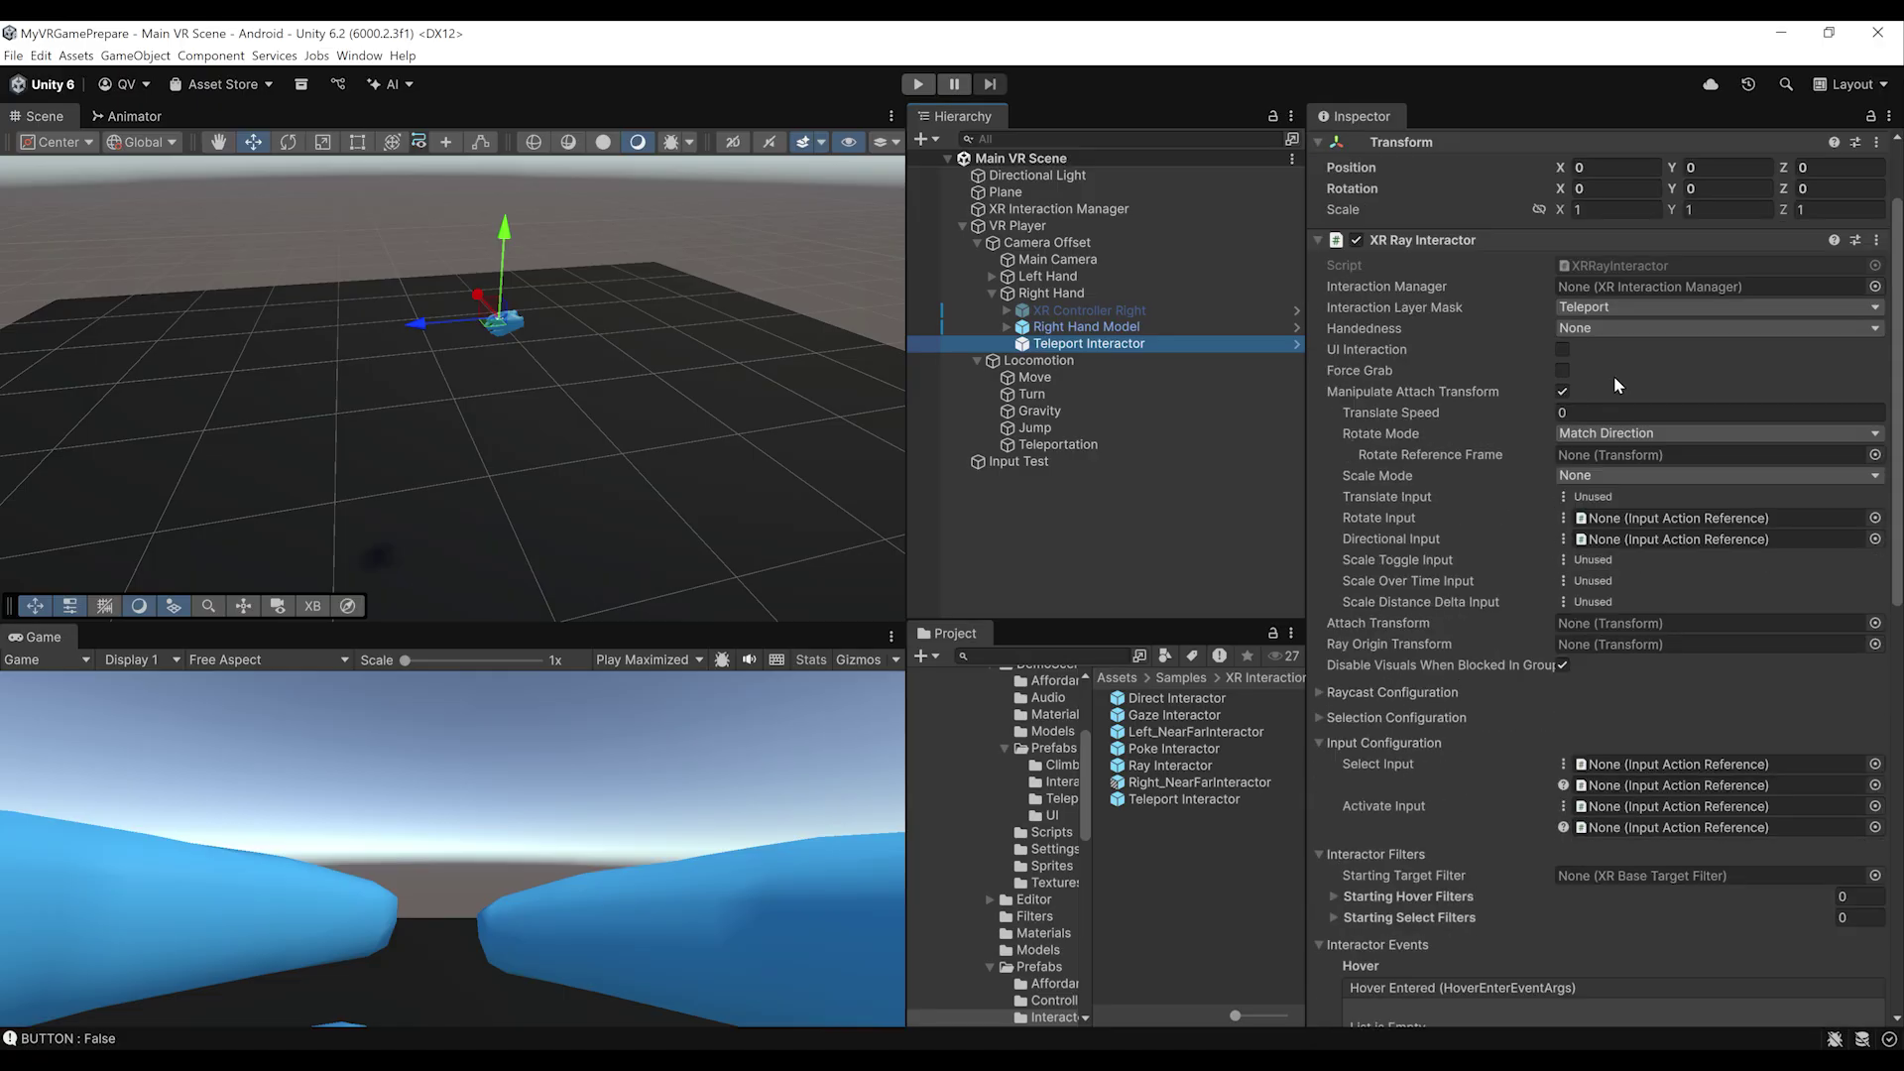
scroll(1467, 446, "down", 2)
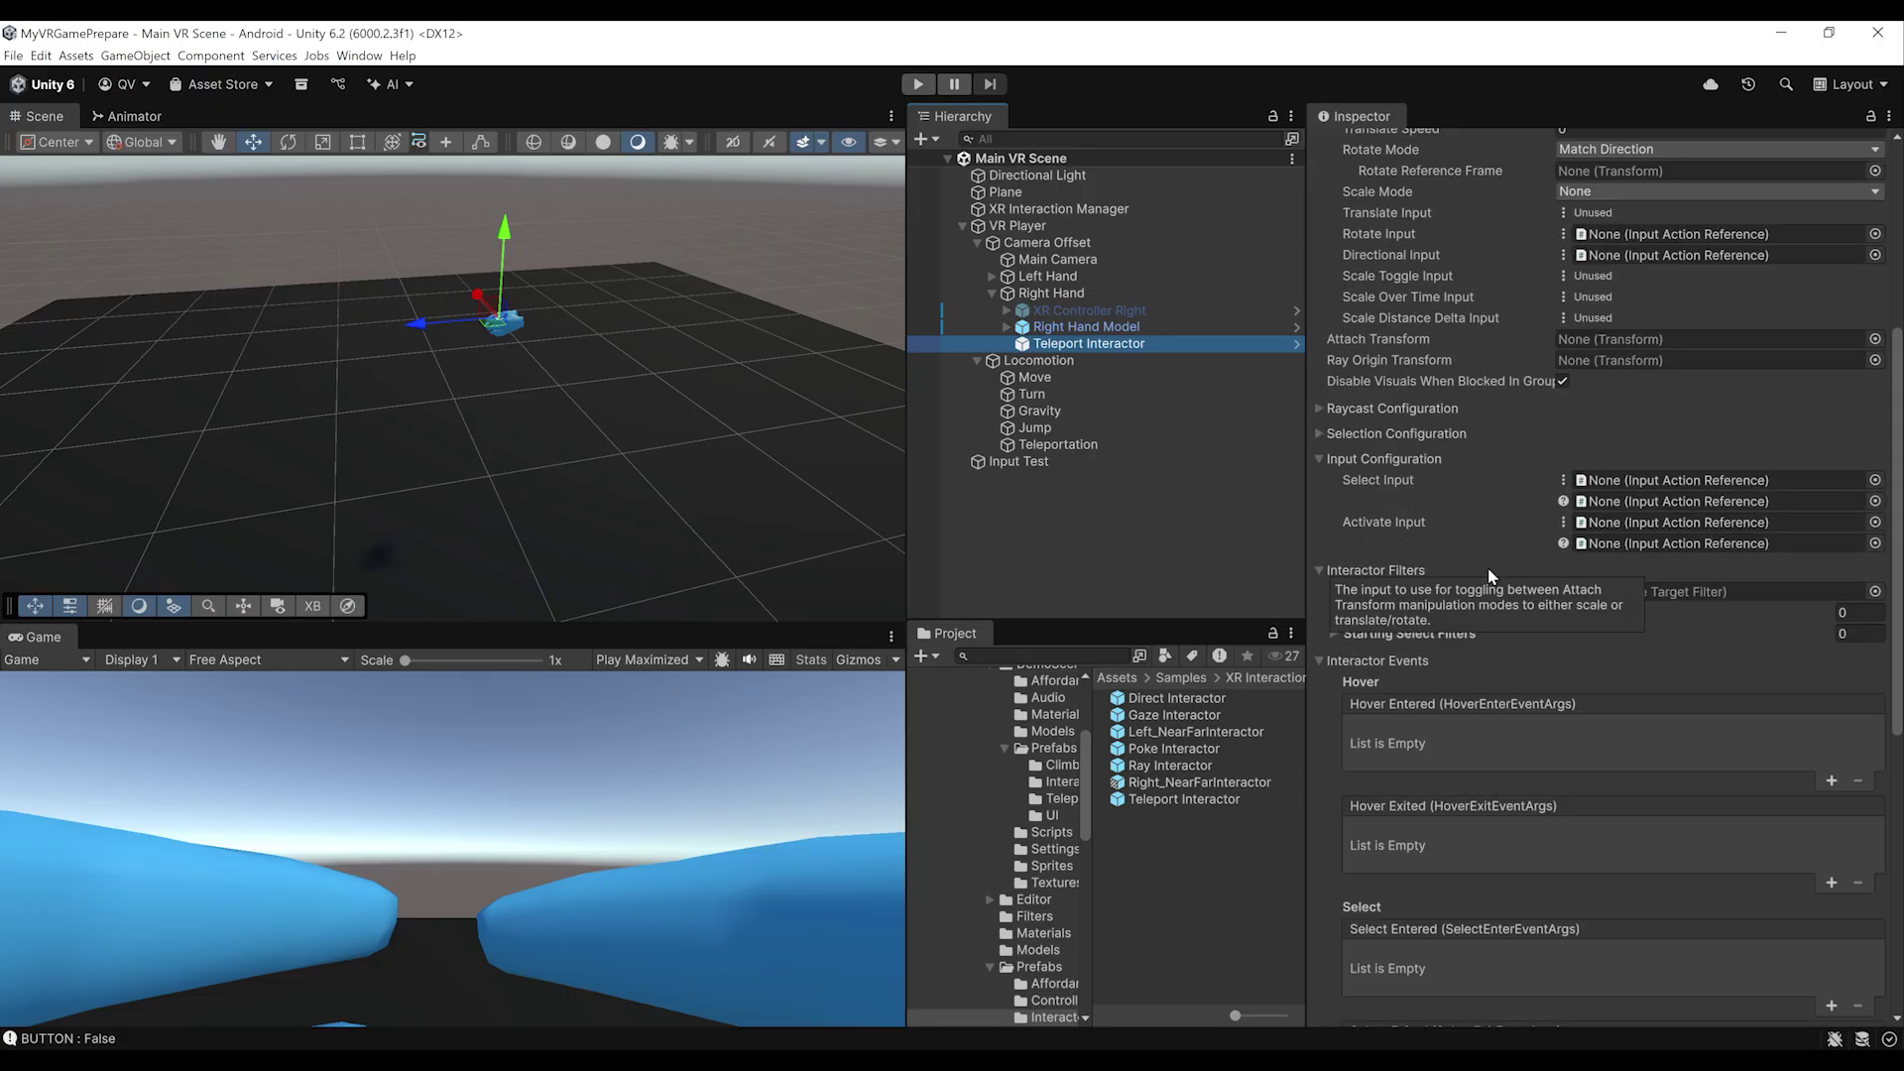
scroll(1487, 615, "up", 2)
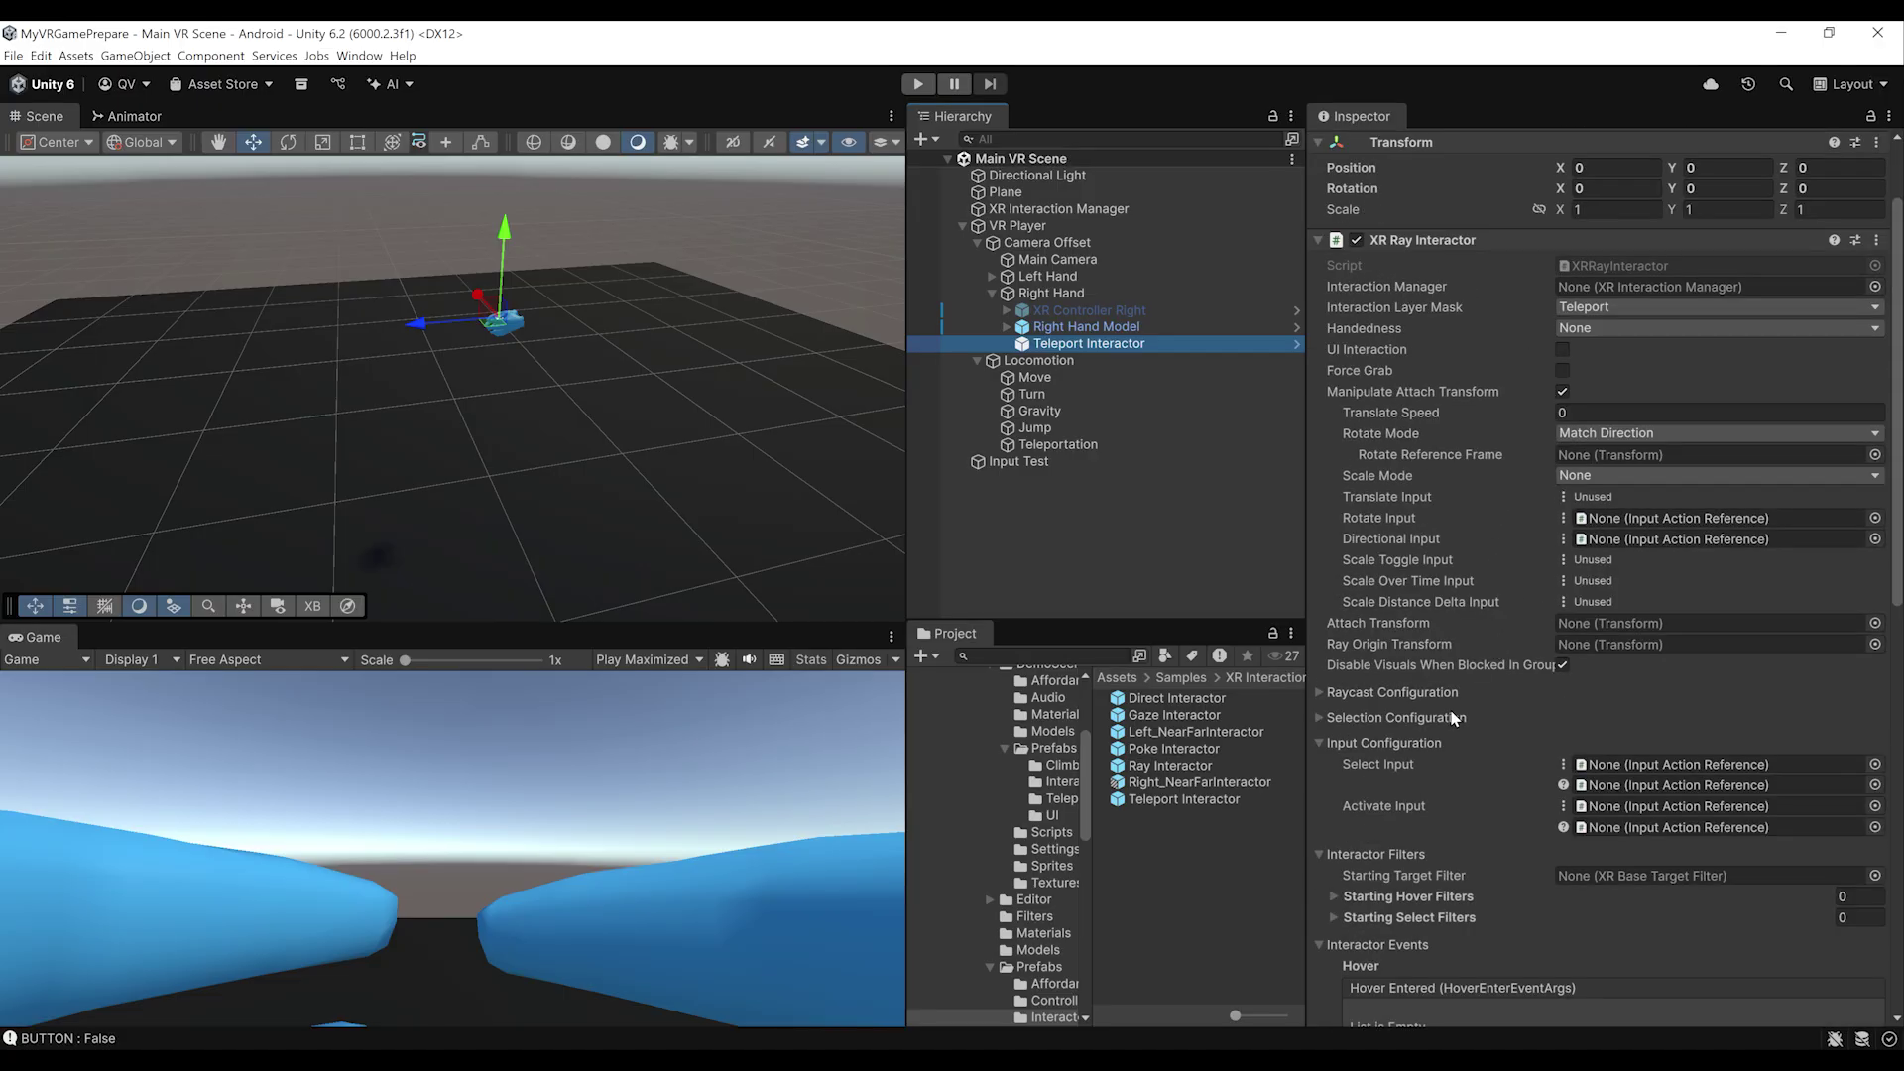
scroll(1454, 717, "down", 15)
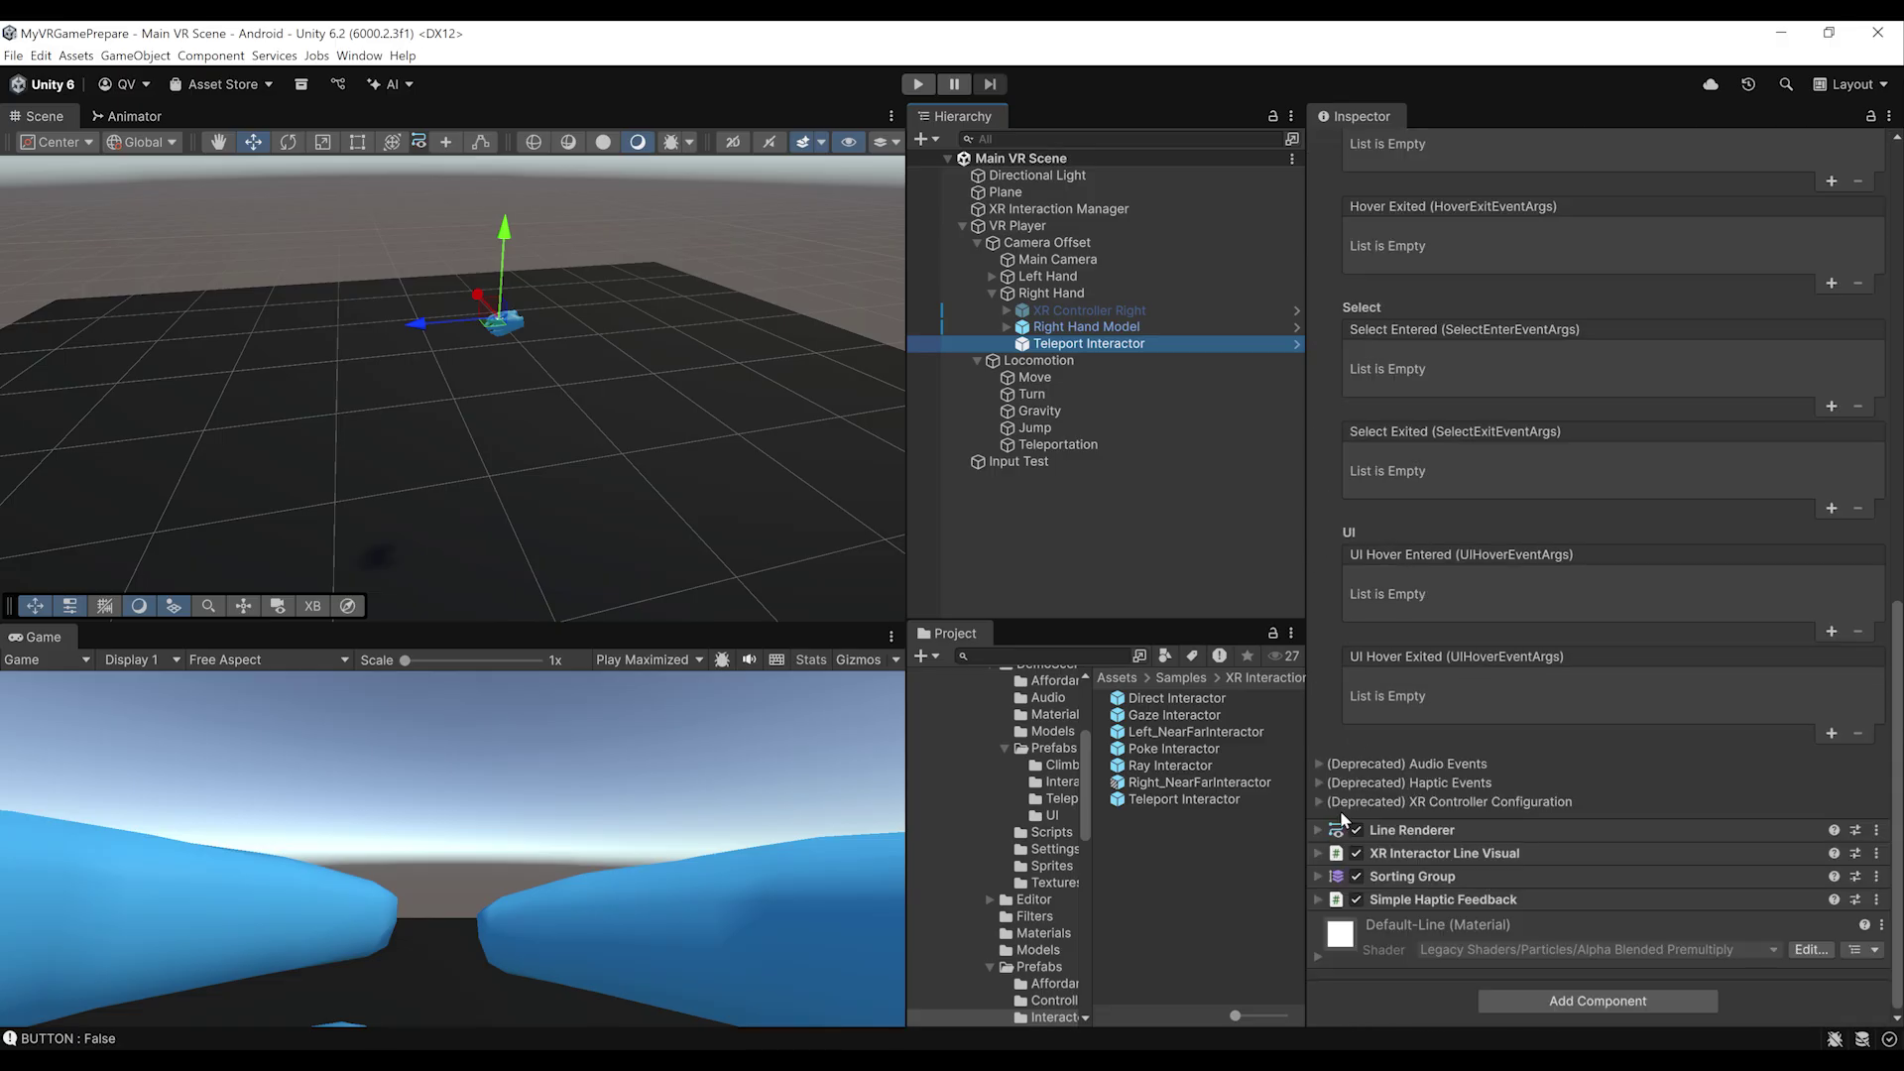
scroll(1493, 630, "down", 7)
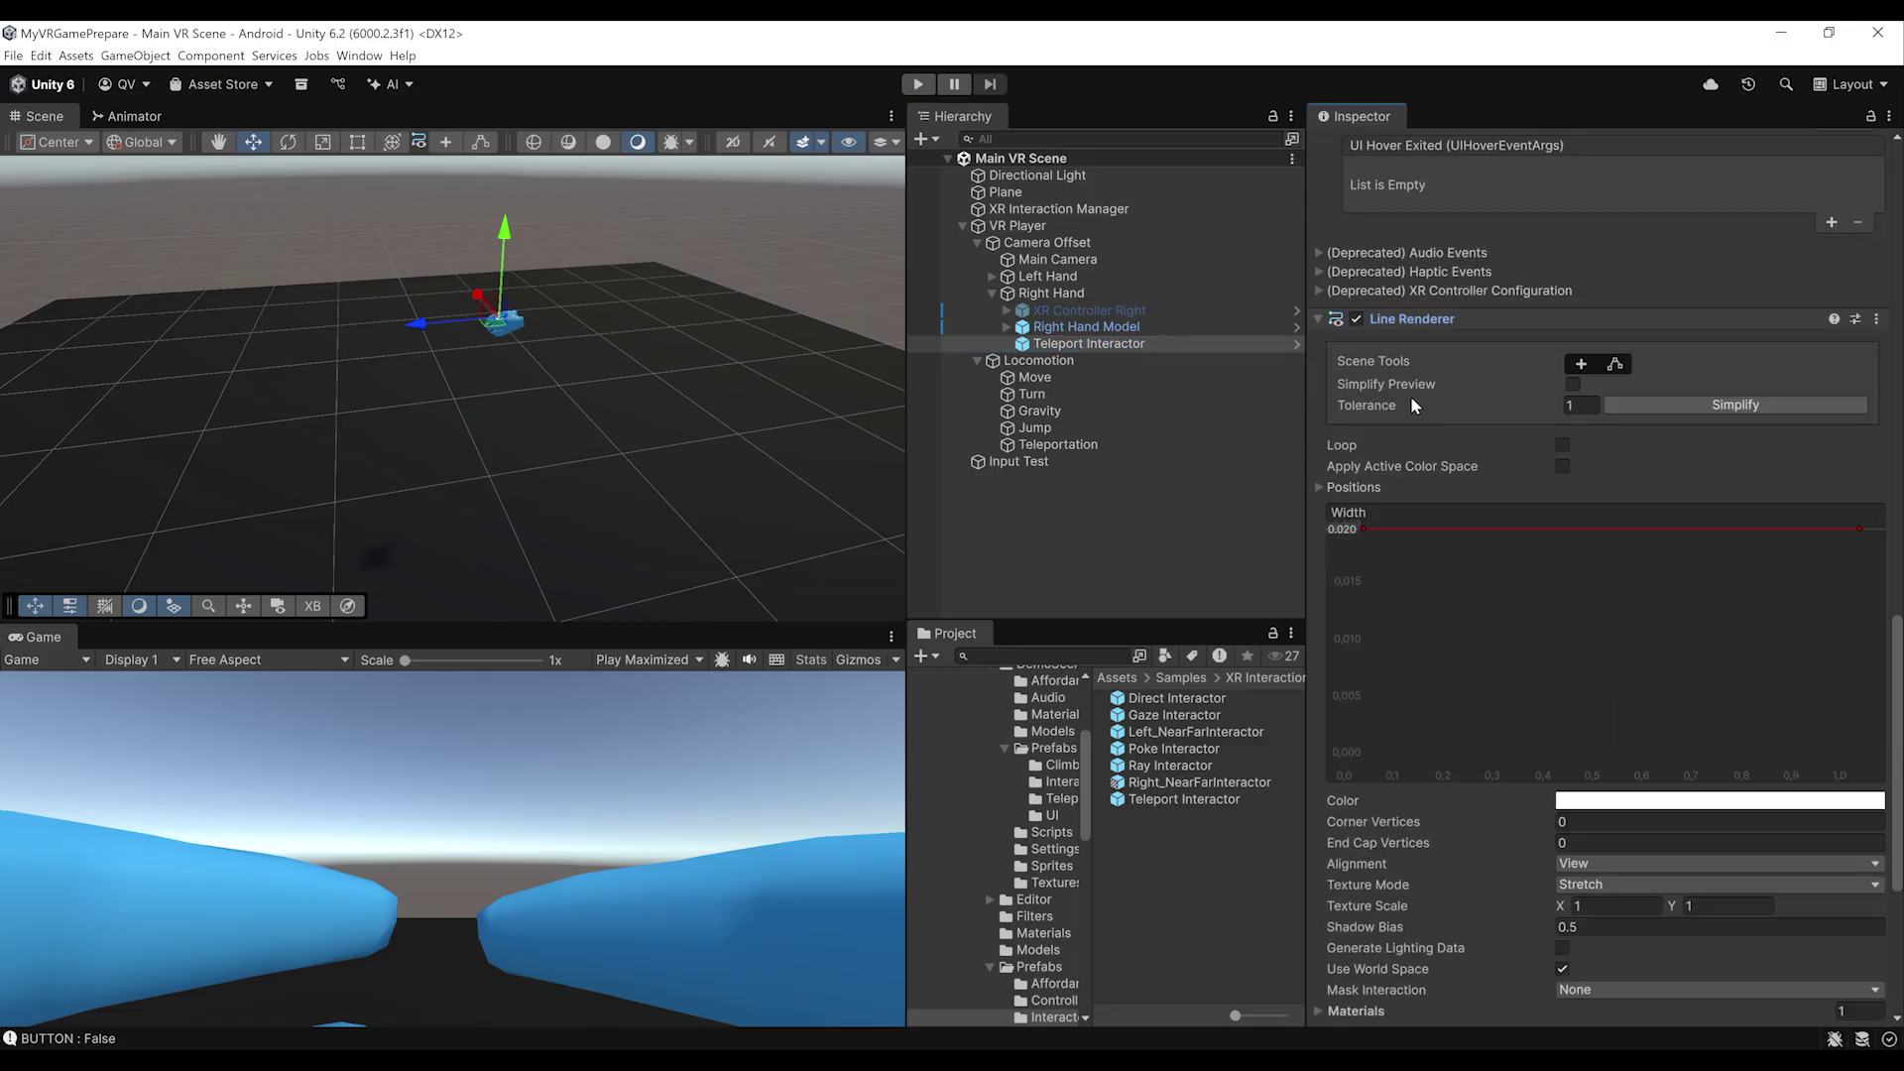
left_click(1442, 319)
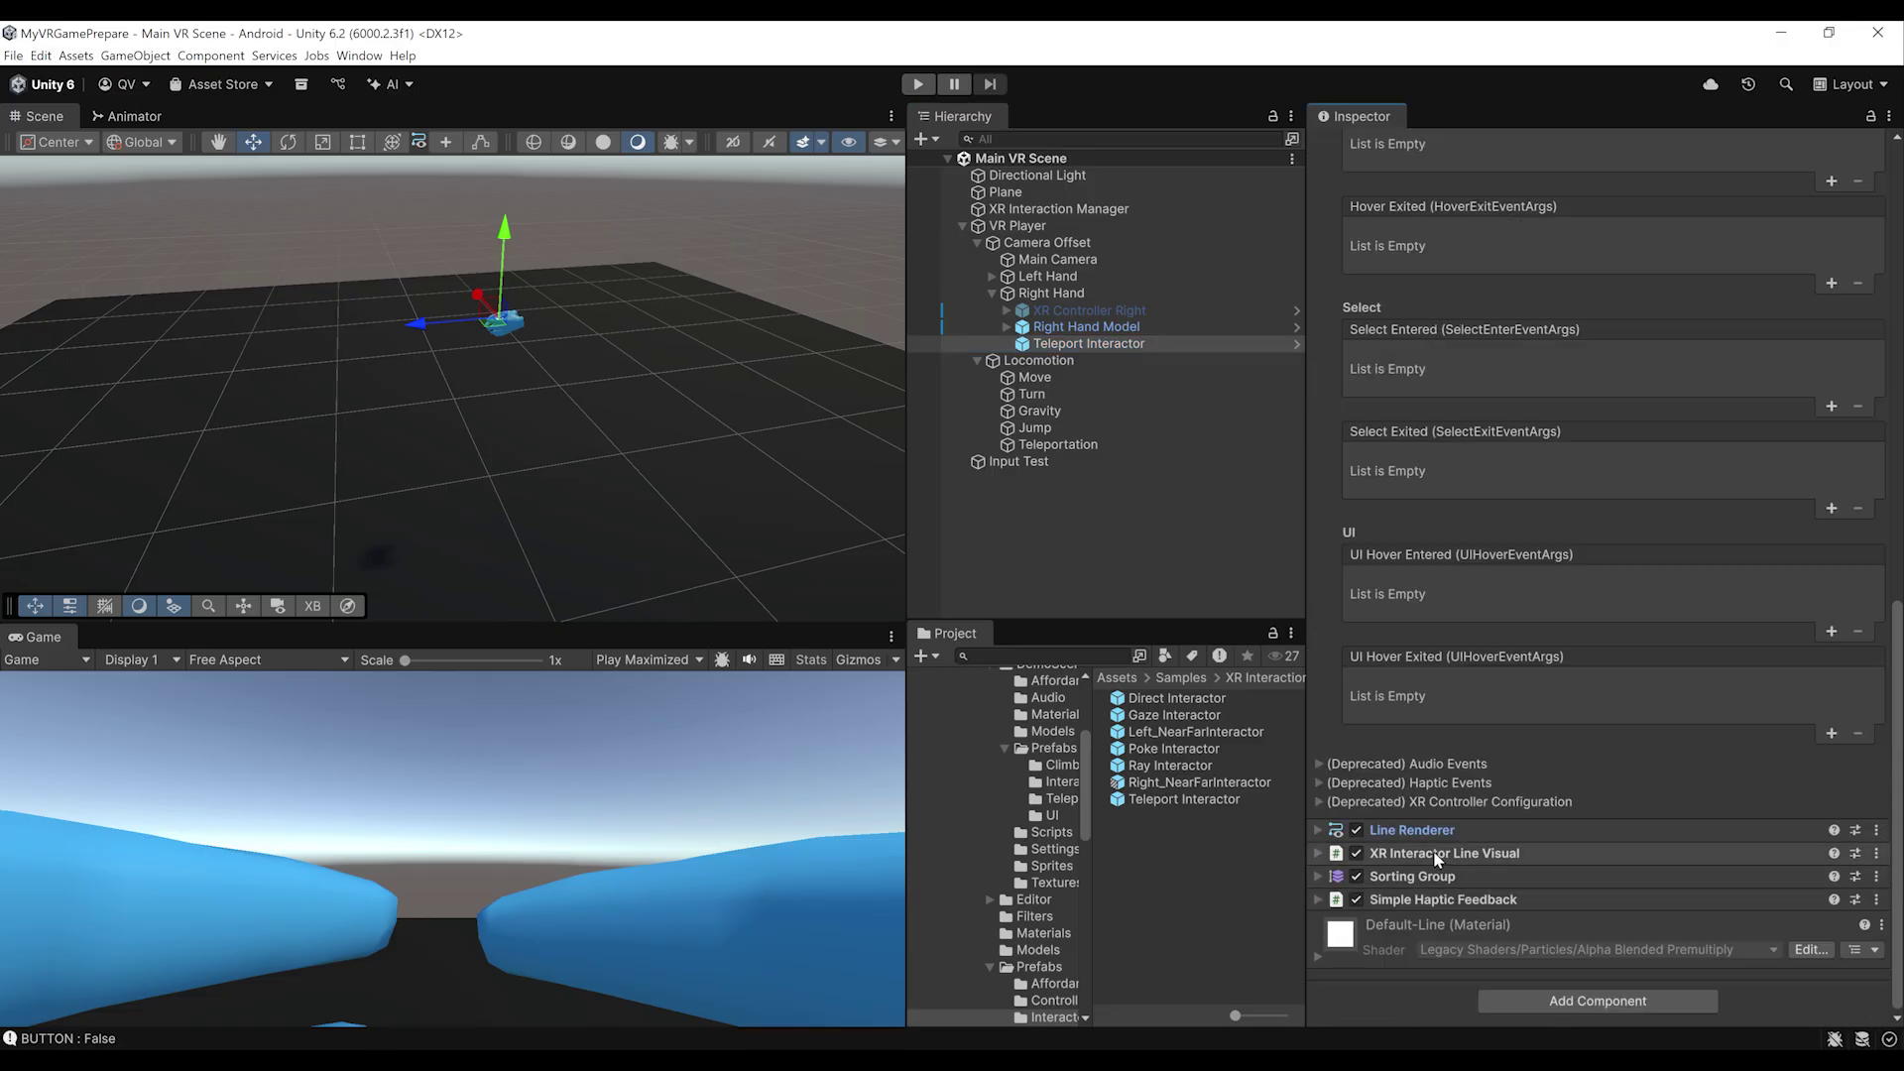
left_click(1448, 764)
scroll(1457, 694, "down", 8)
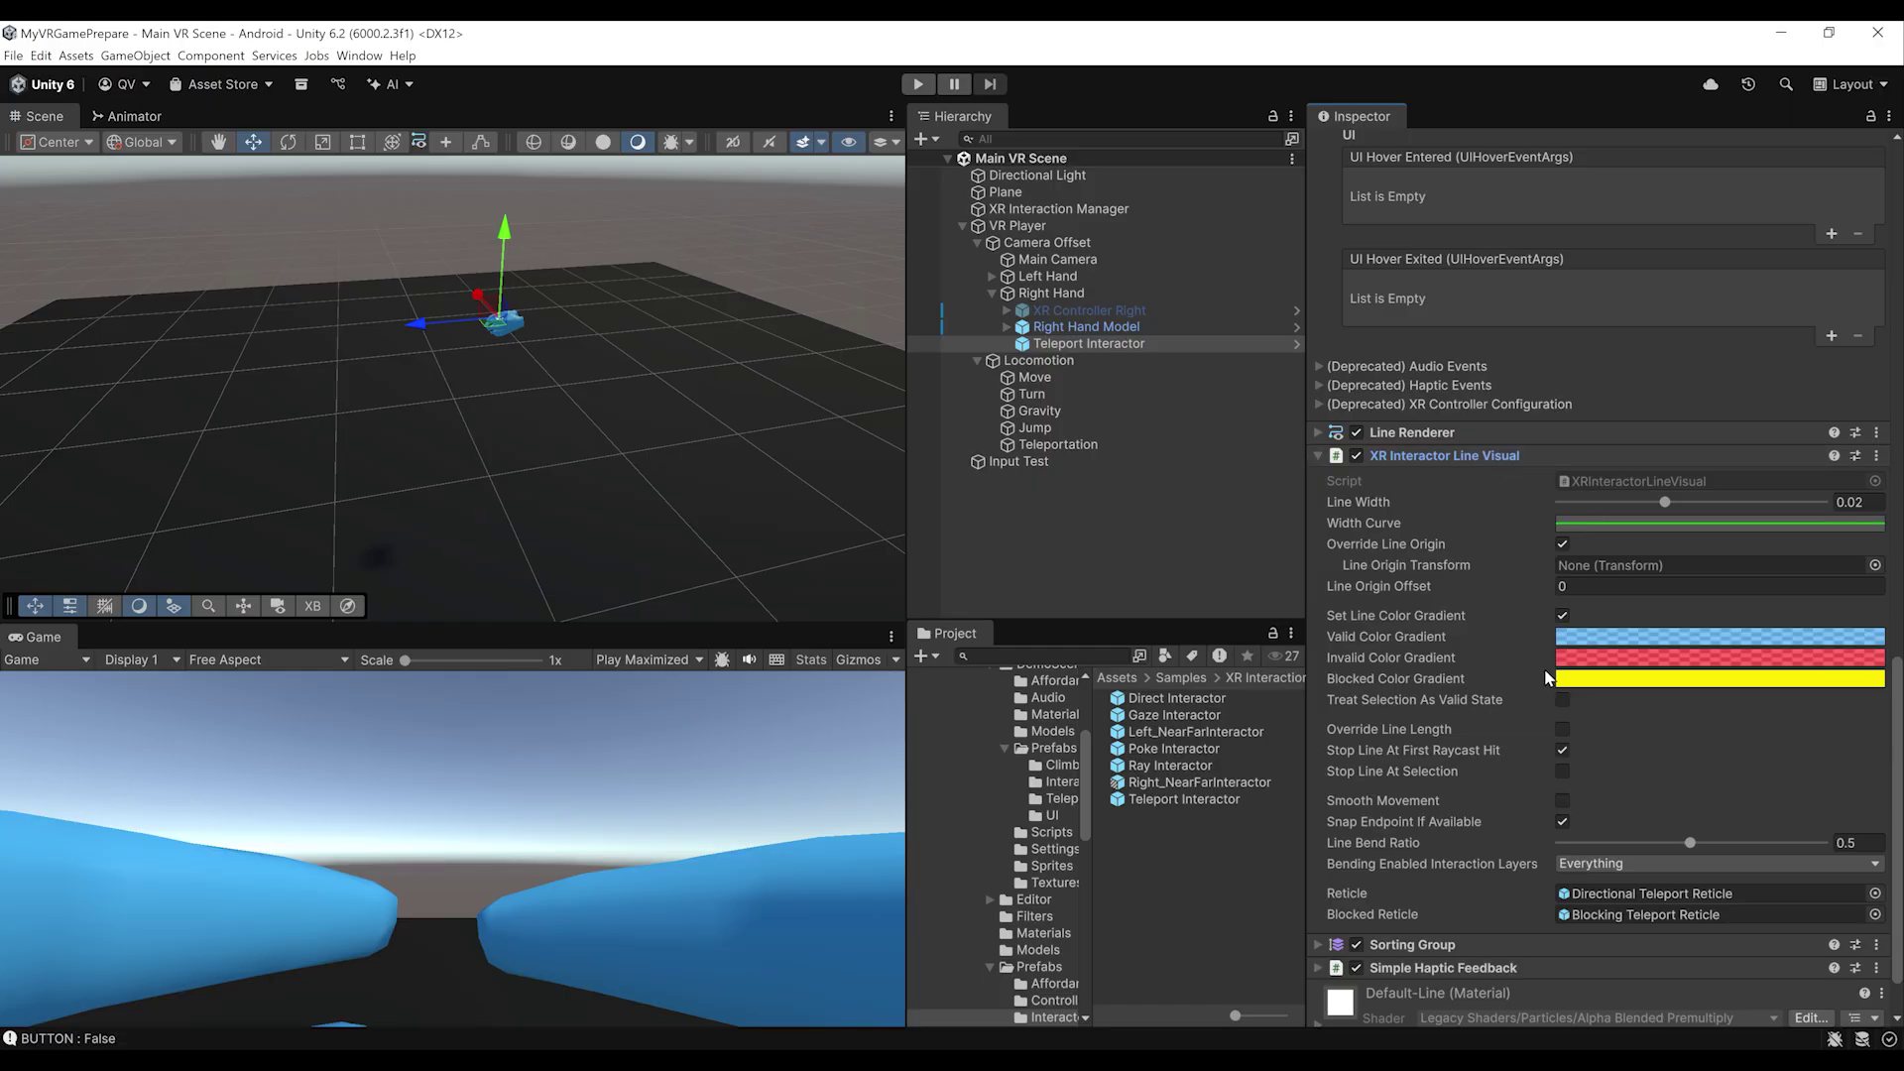
scroll(1606, 615, "up", 20)
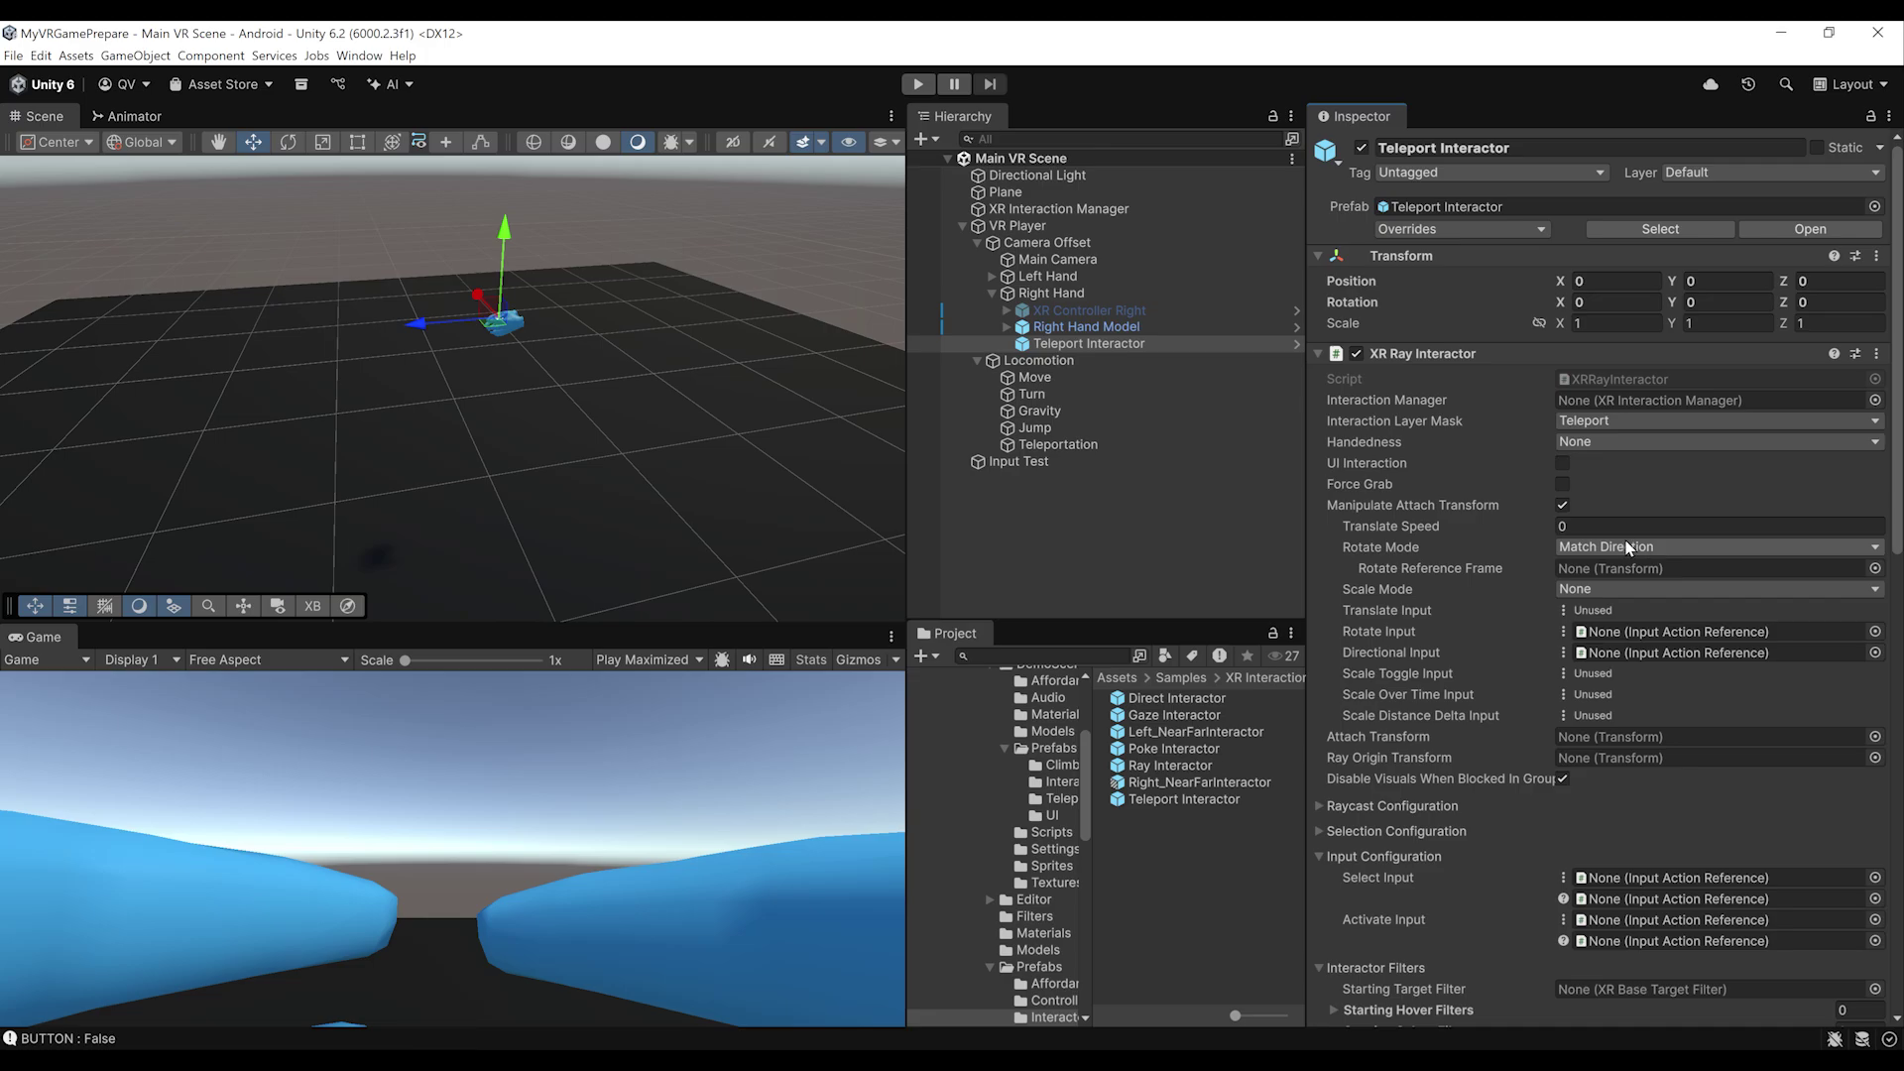
Set the Teleport Interactor's Handedness to Right
left_click(1571, 443)
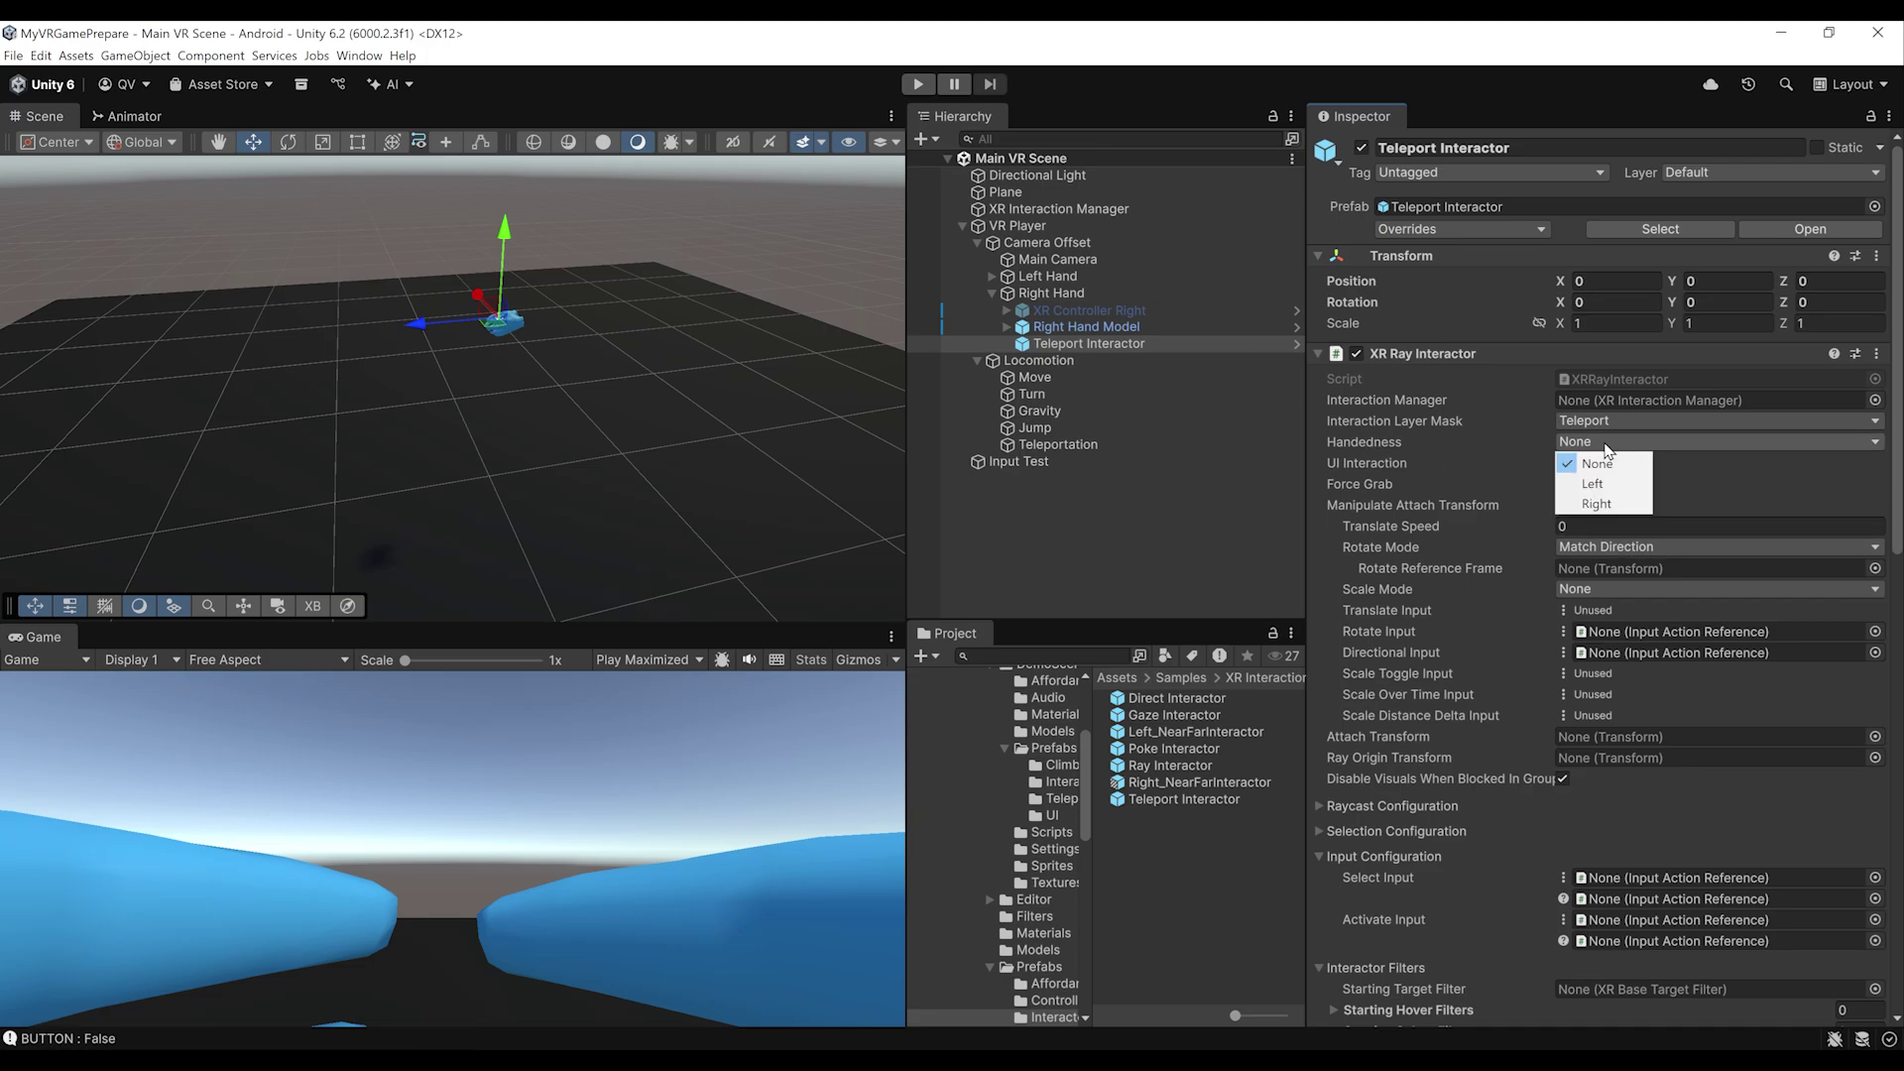
left_click(1610, 505)
scroll(1559, 664, "down", 5)
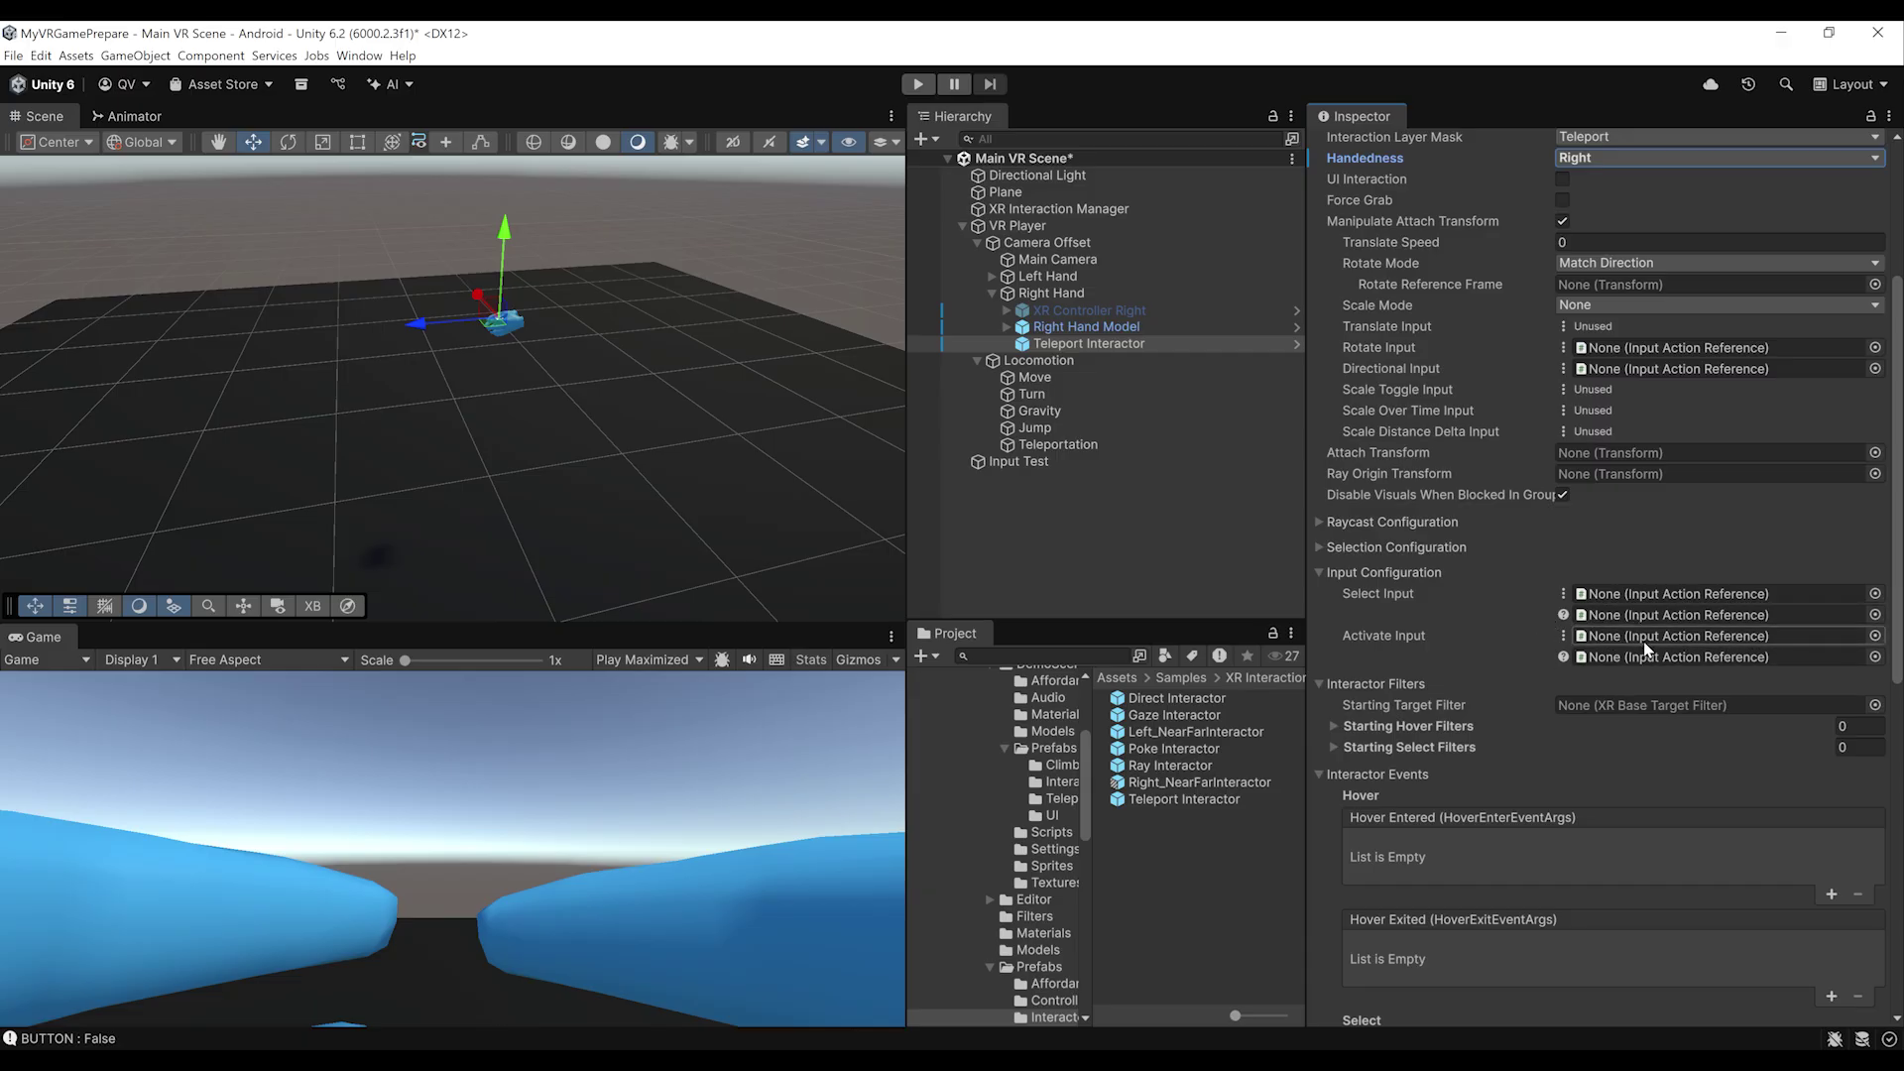
Assign XRI Right Locomotion/Teleport Mode to both Select Input fields
left_click(1874, 594)
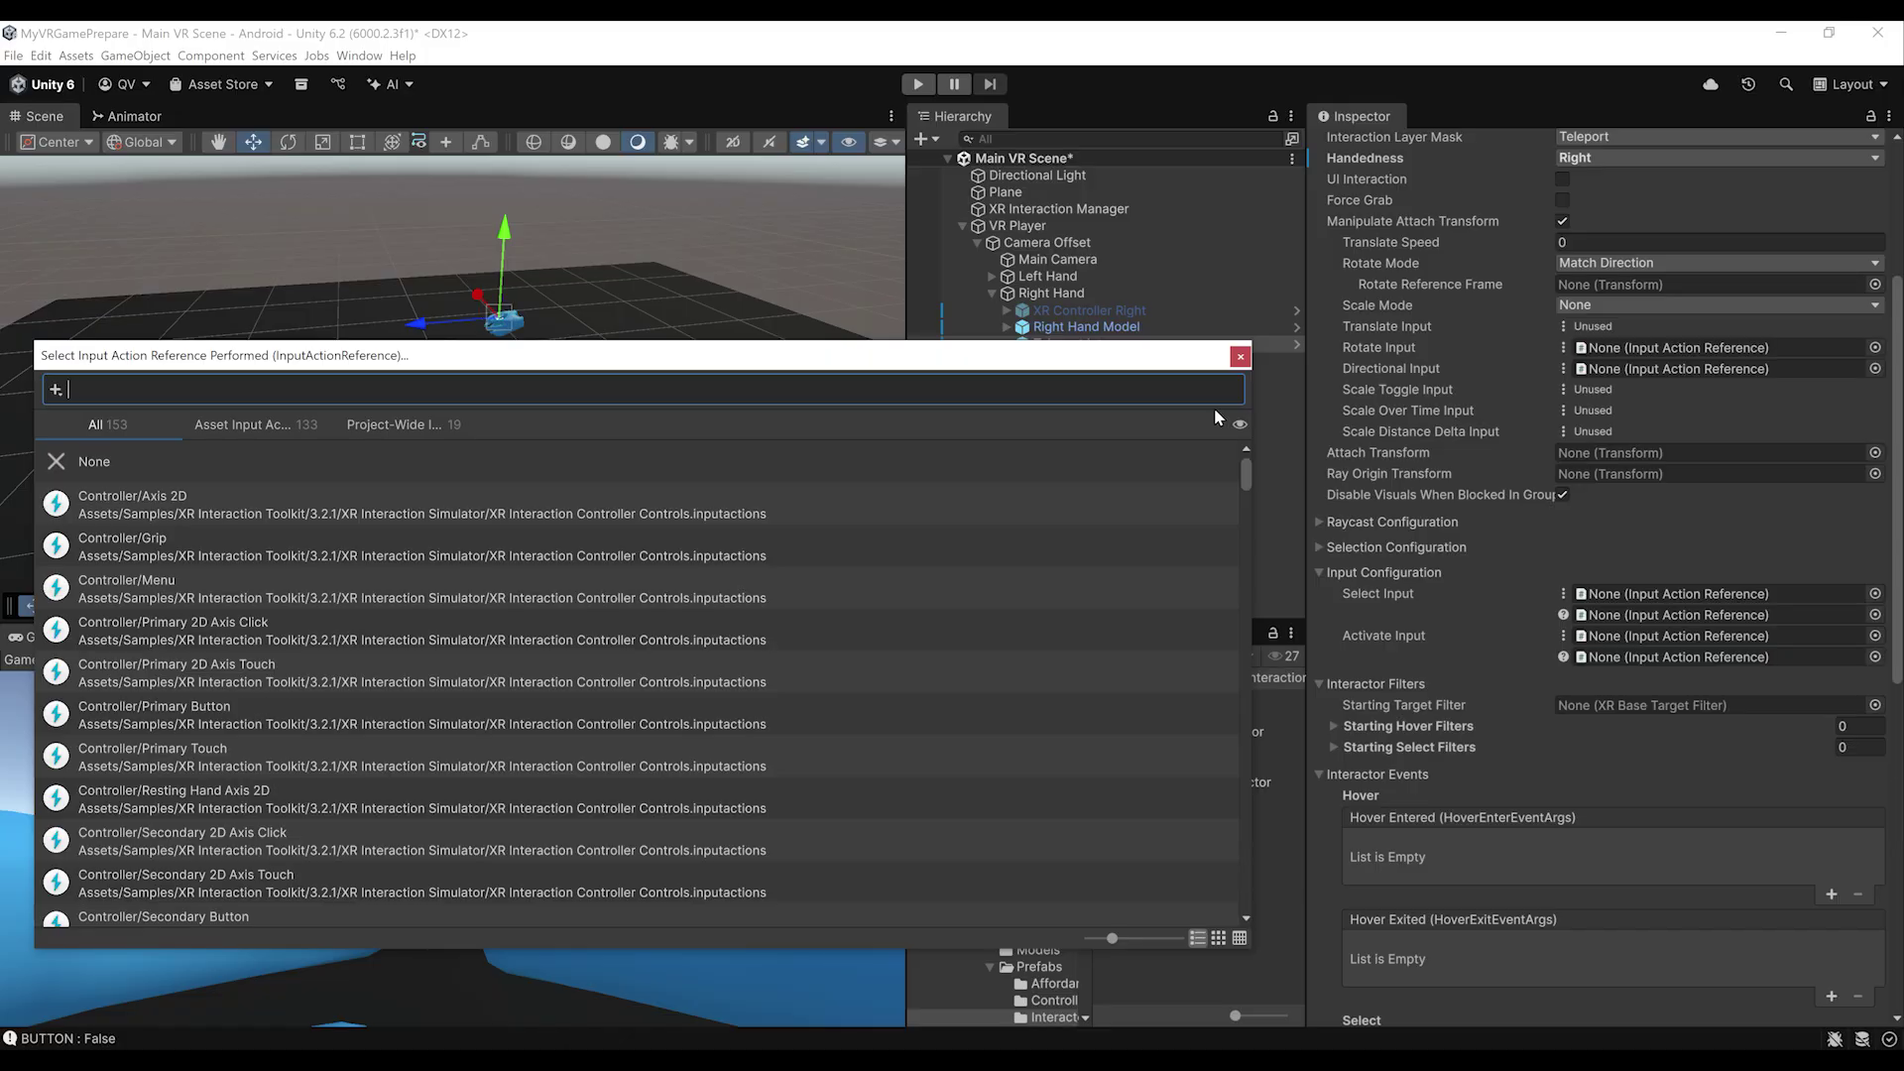
type("XRI Right Locomotion")
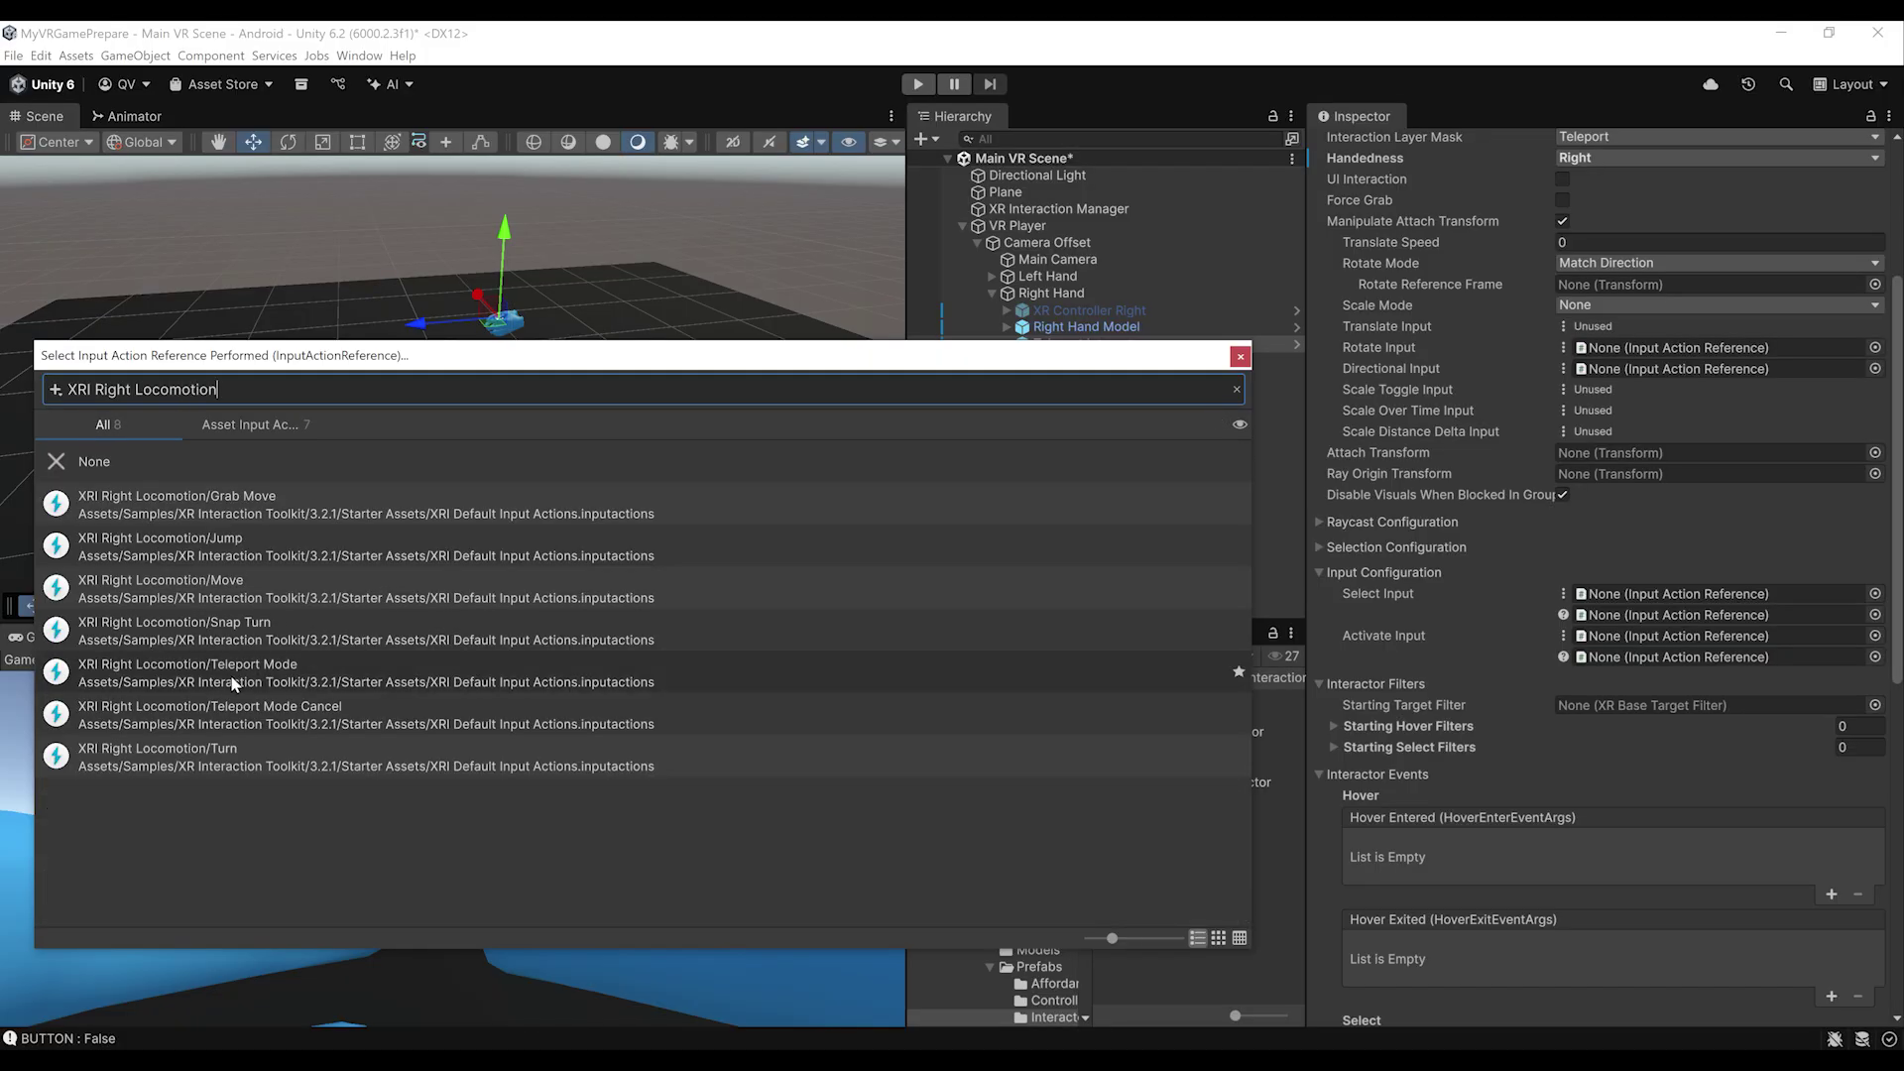
double_click(236, 674)
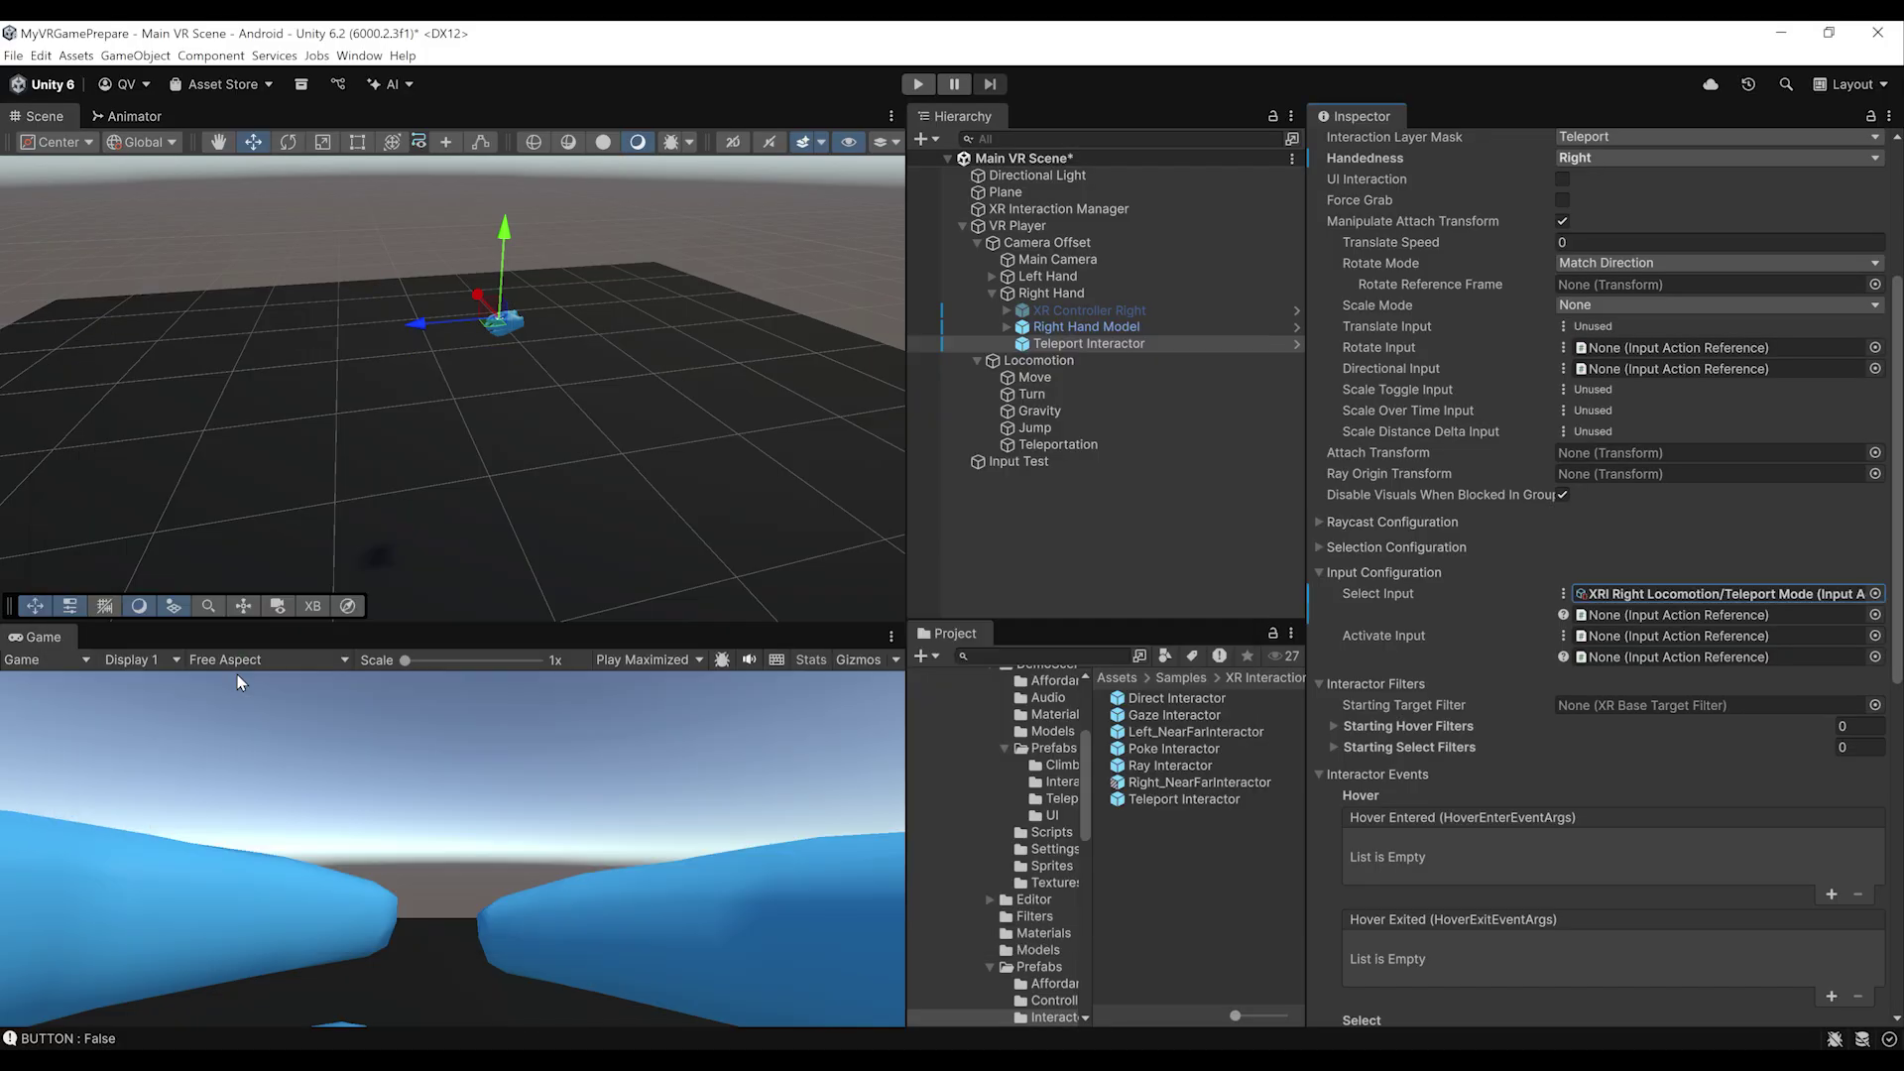
left_click(1663, 595)
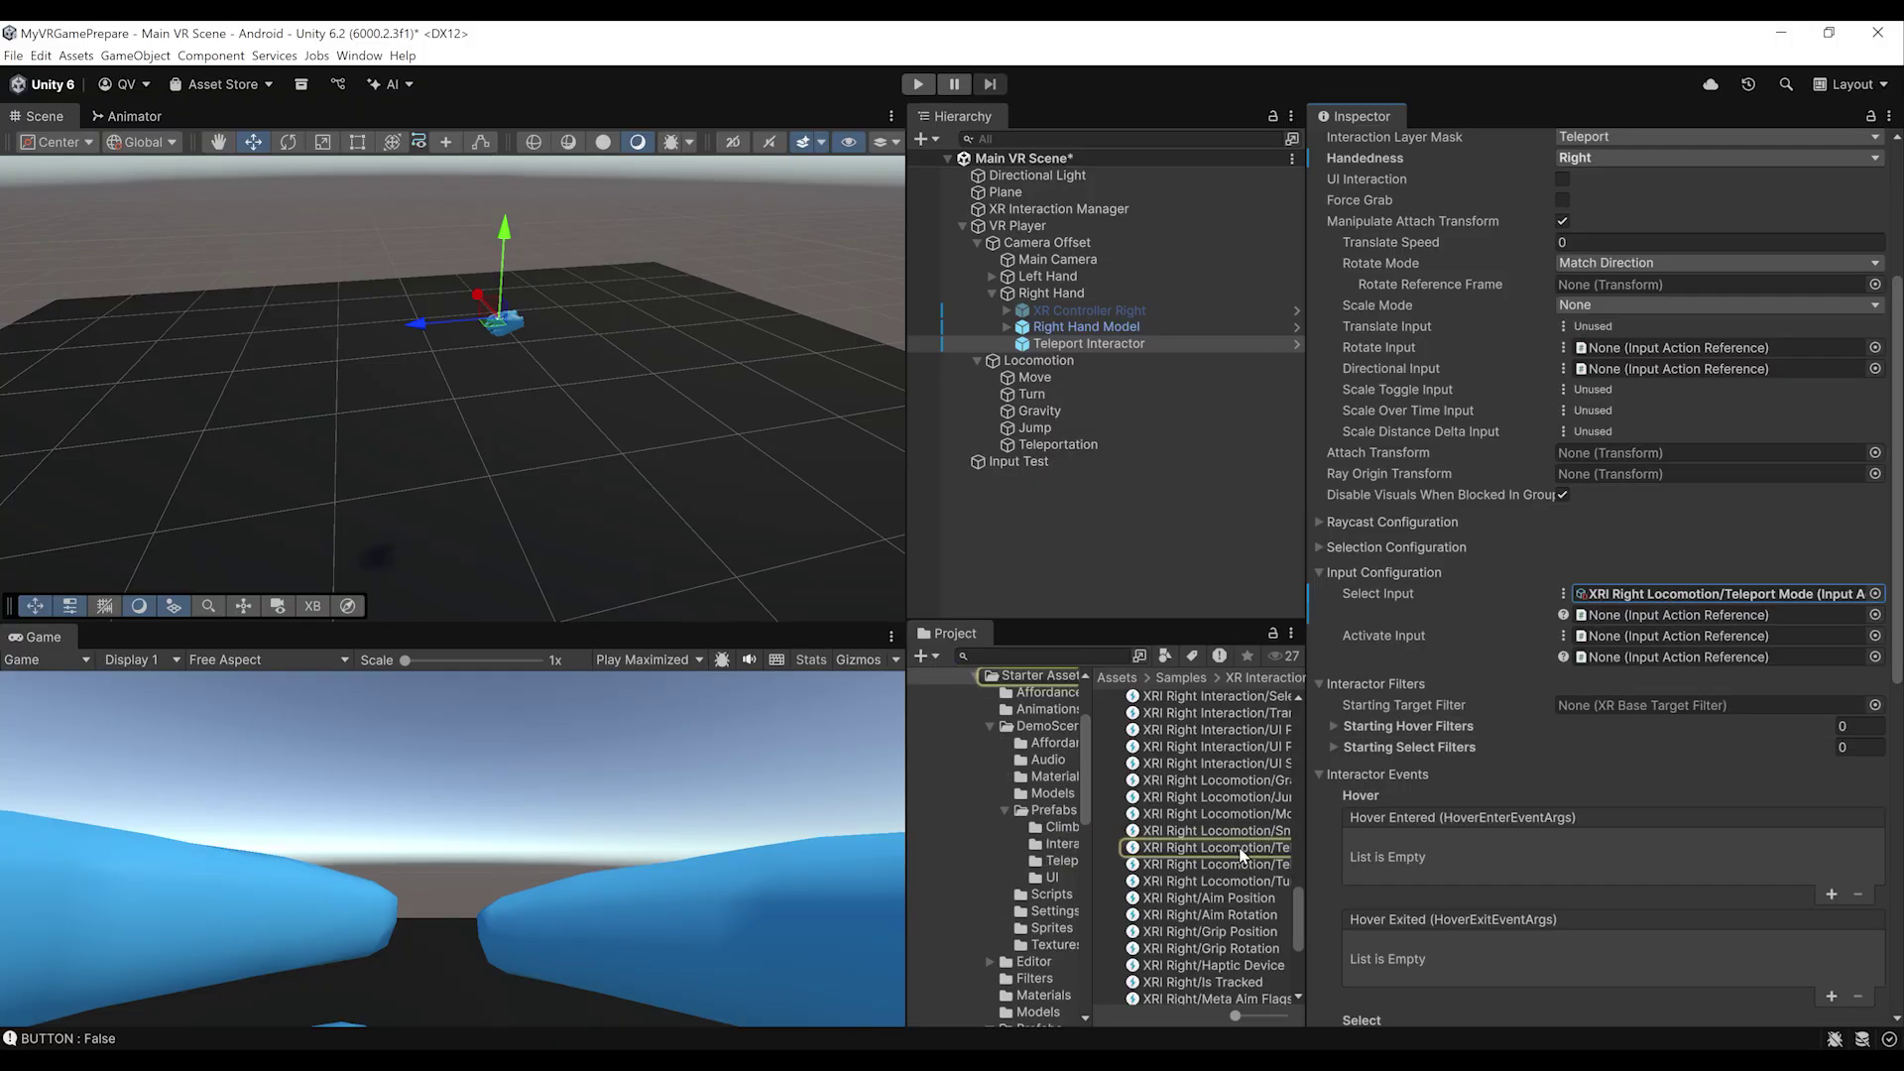
left_click_drag(1230, 848, 1594, 649)
left_click_drag(1624, 627, 1626, 617)
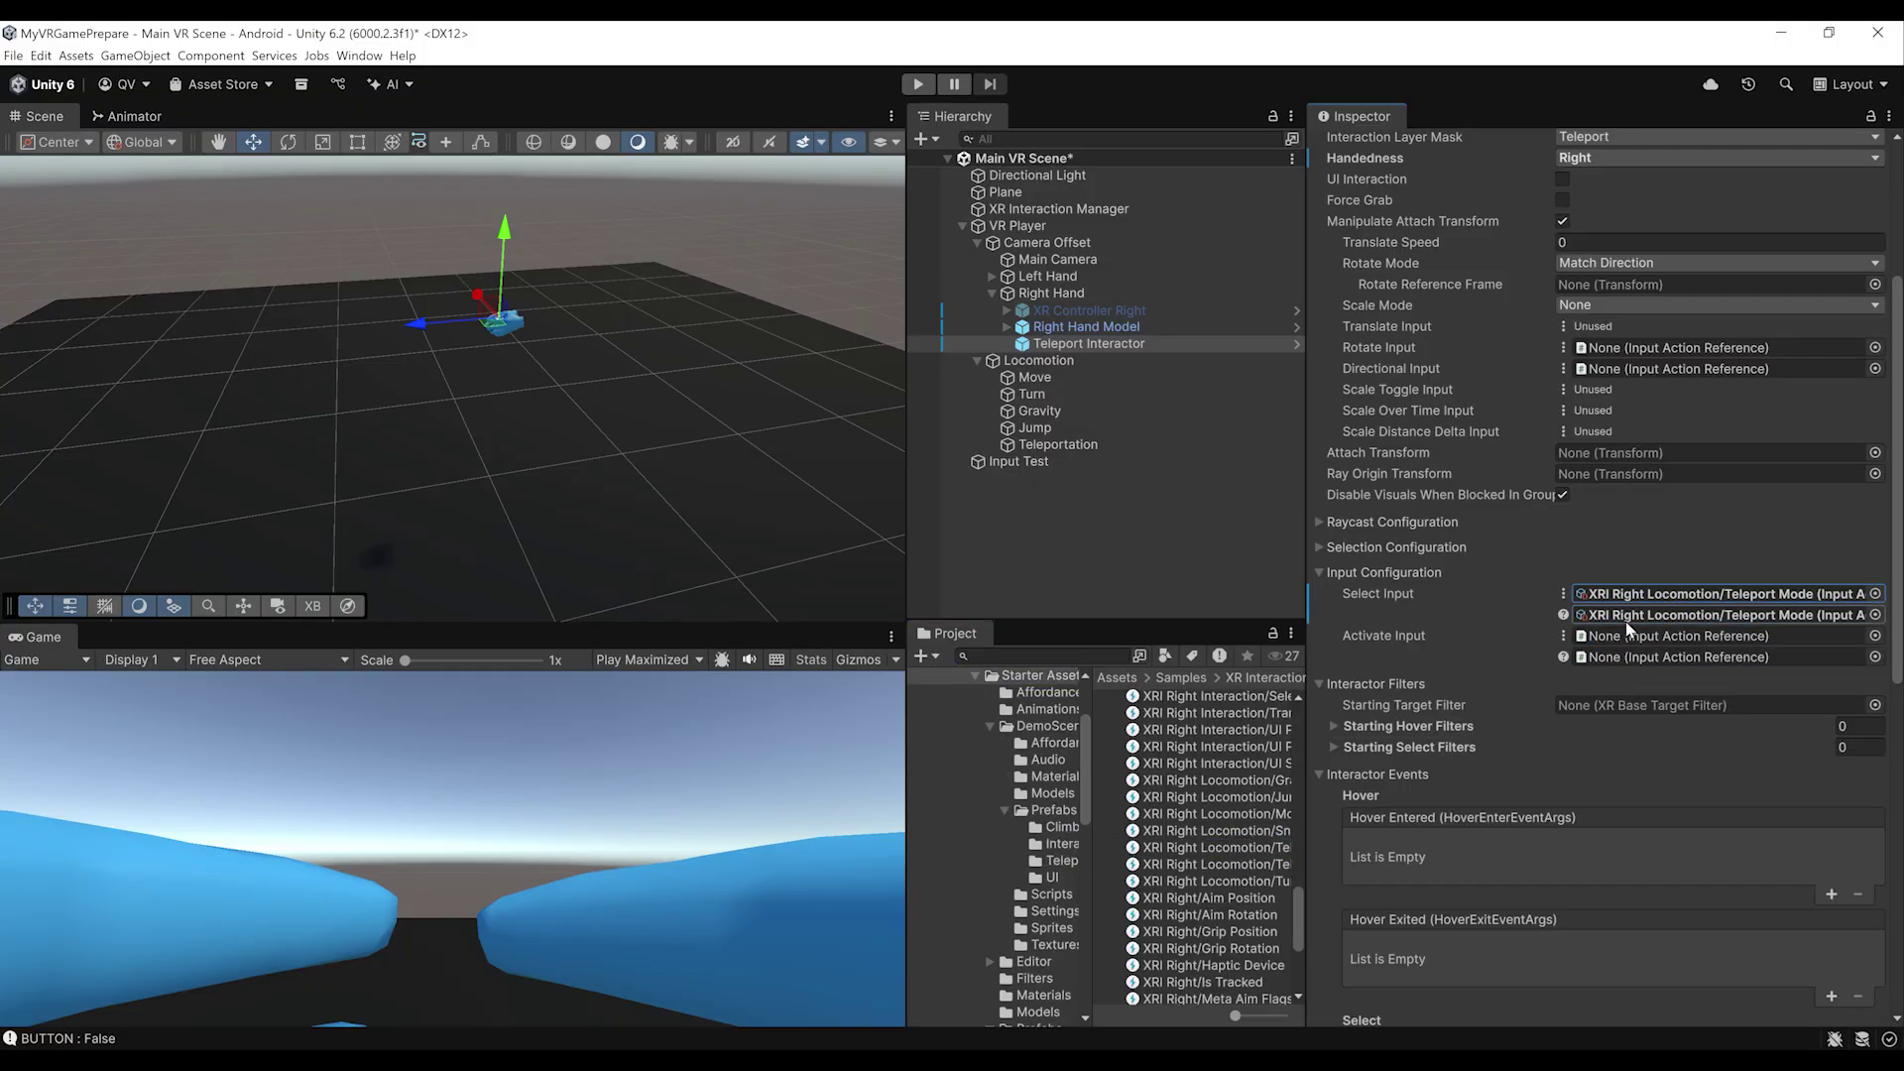
scroll(1646, 605, "up", 4)
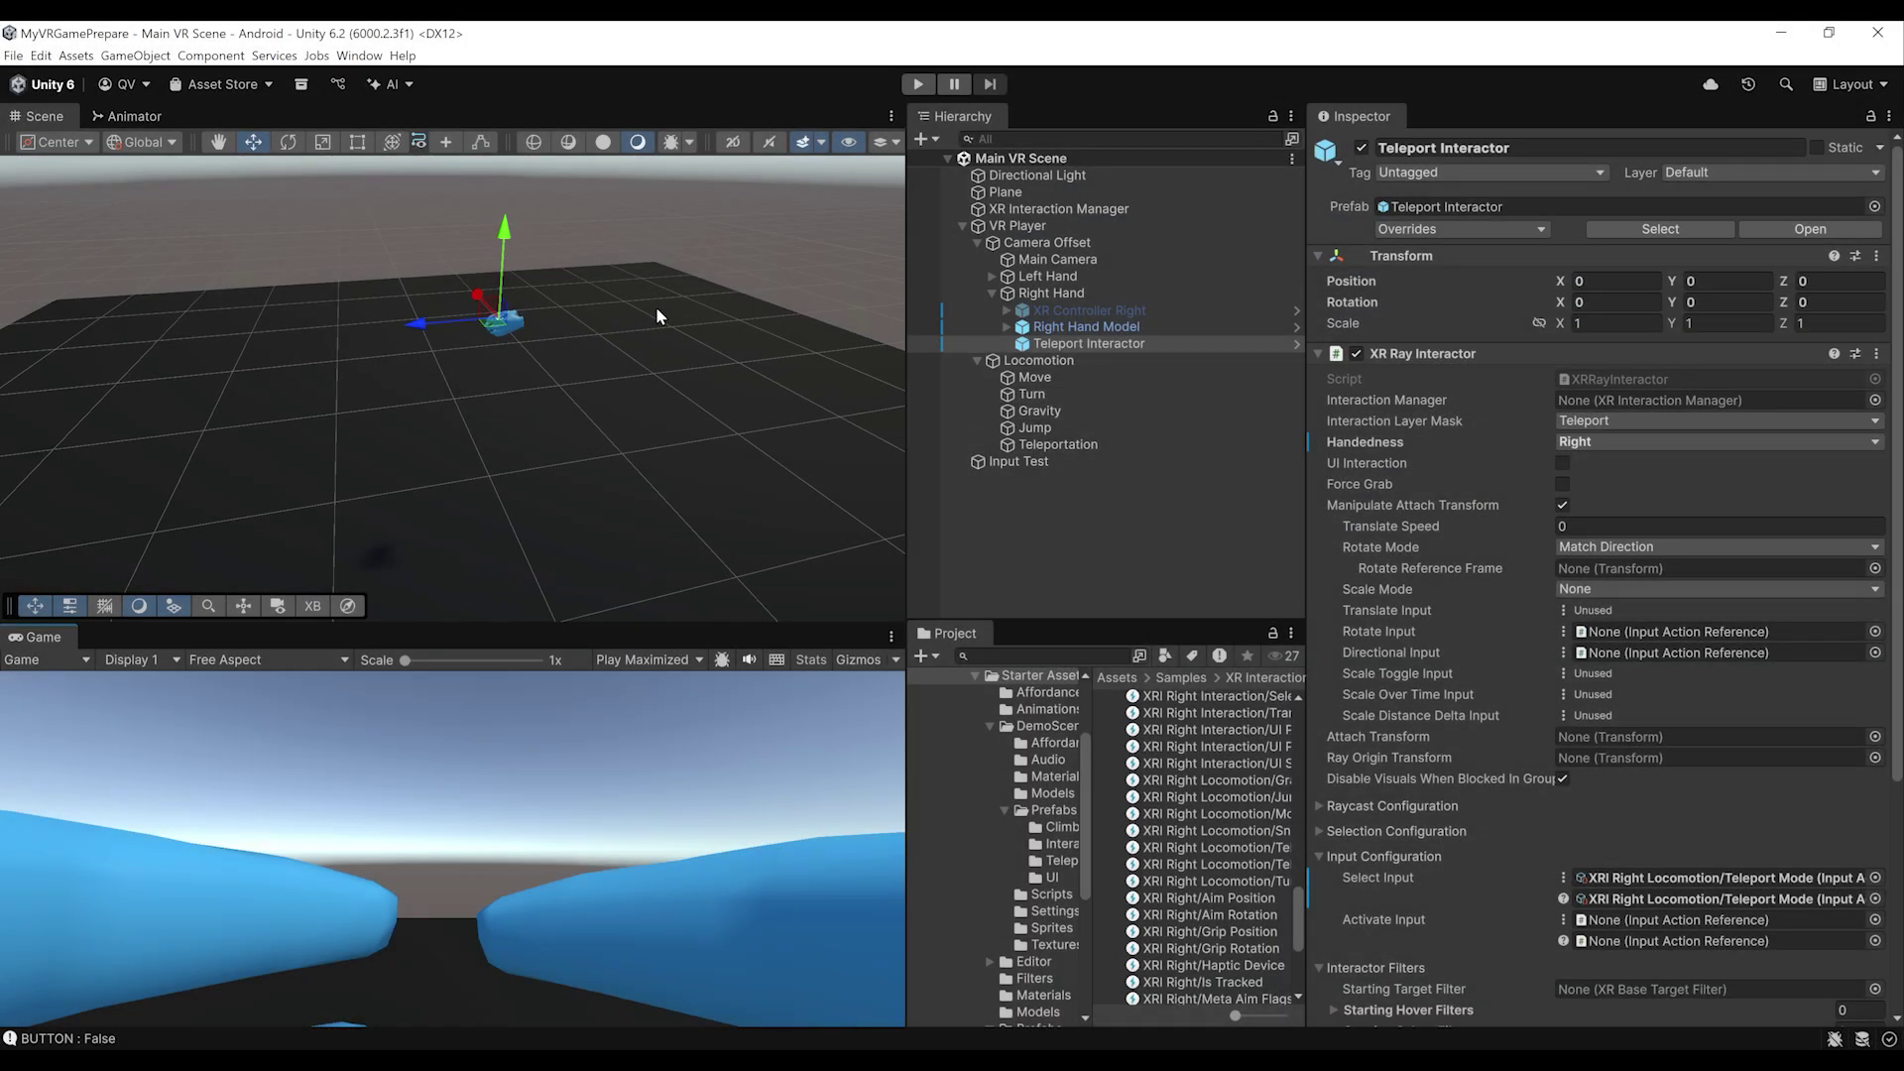
right_click_drag(656, 315, 710, 286)
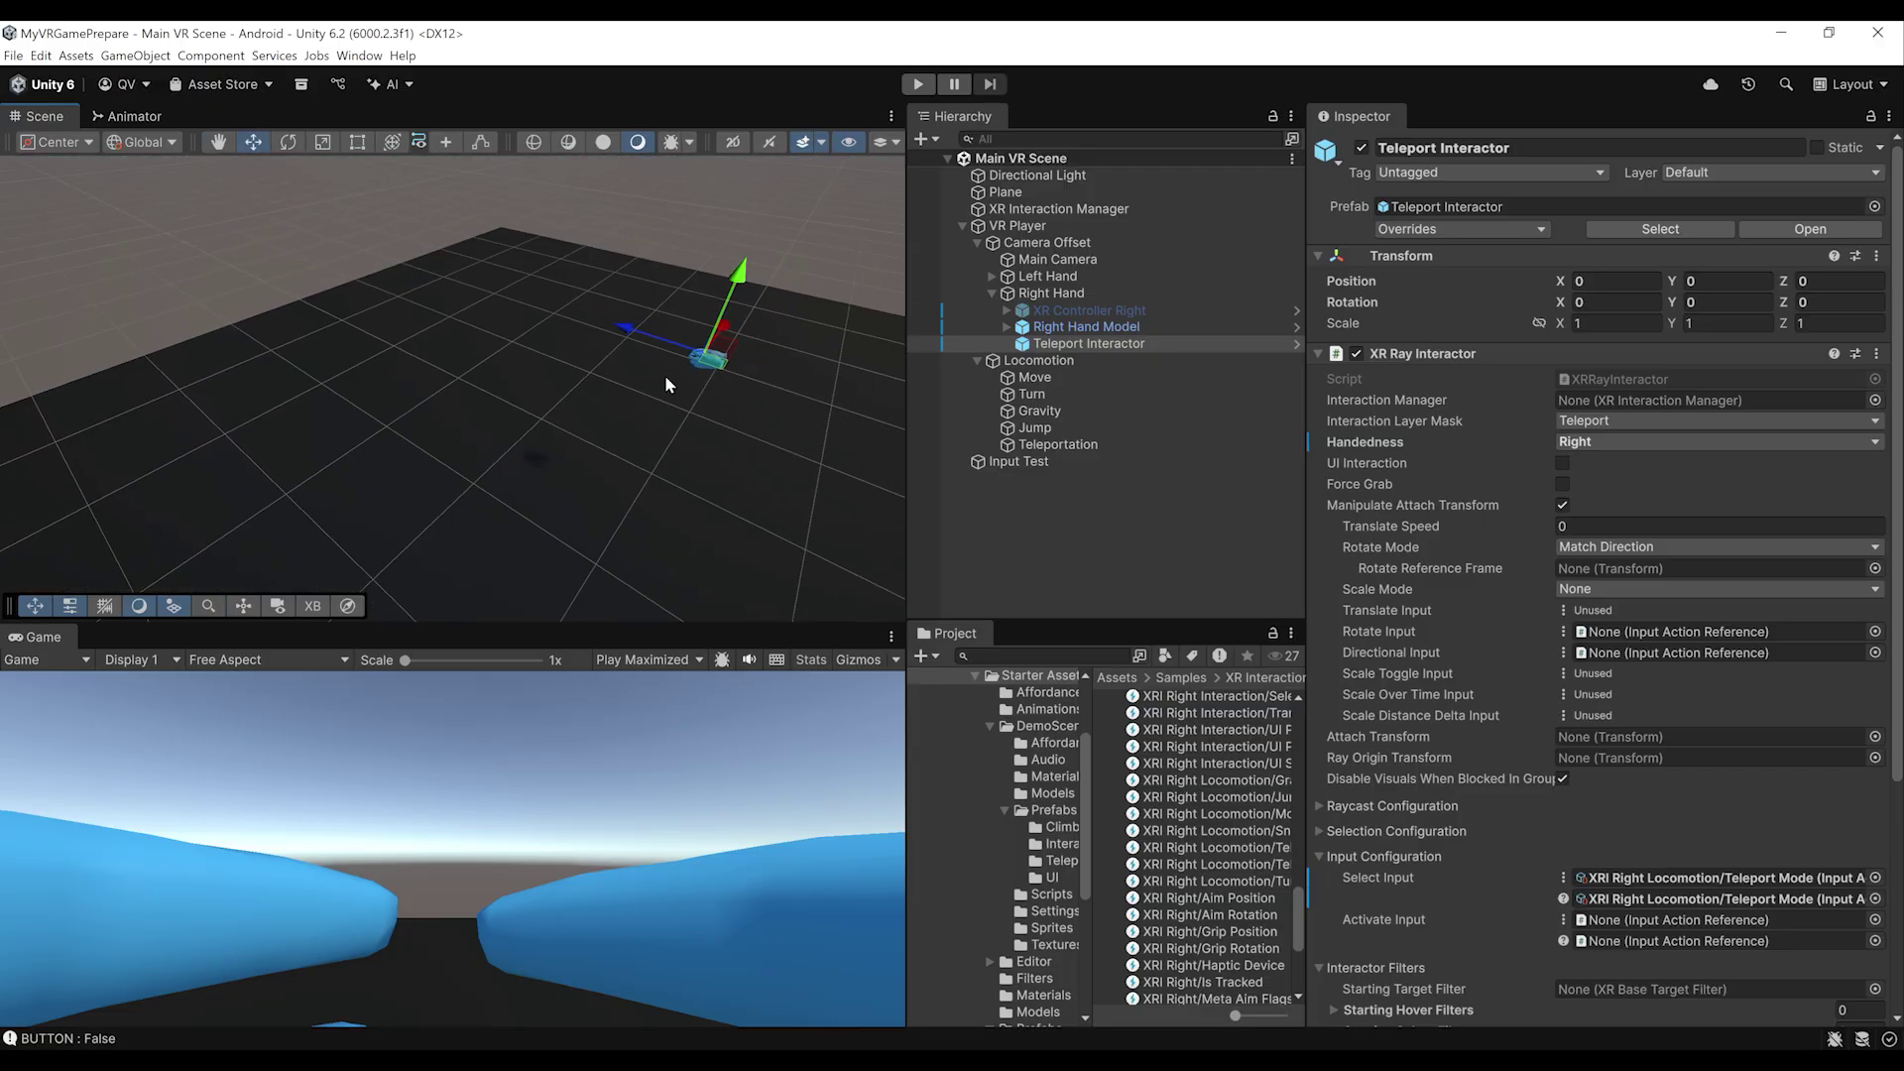
right_click_drag(666, 384, 621, 468)
left_click(622, 468)
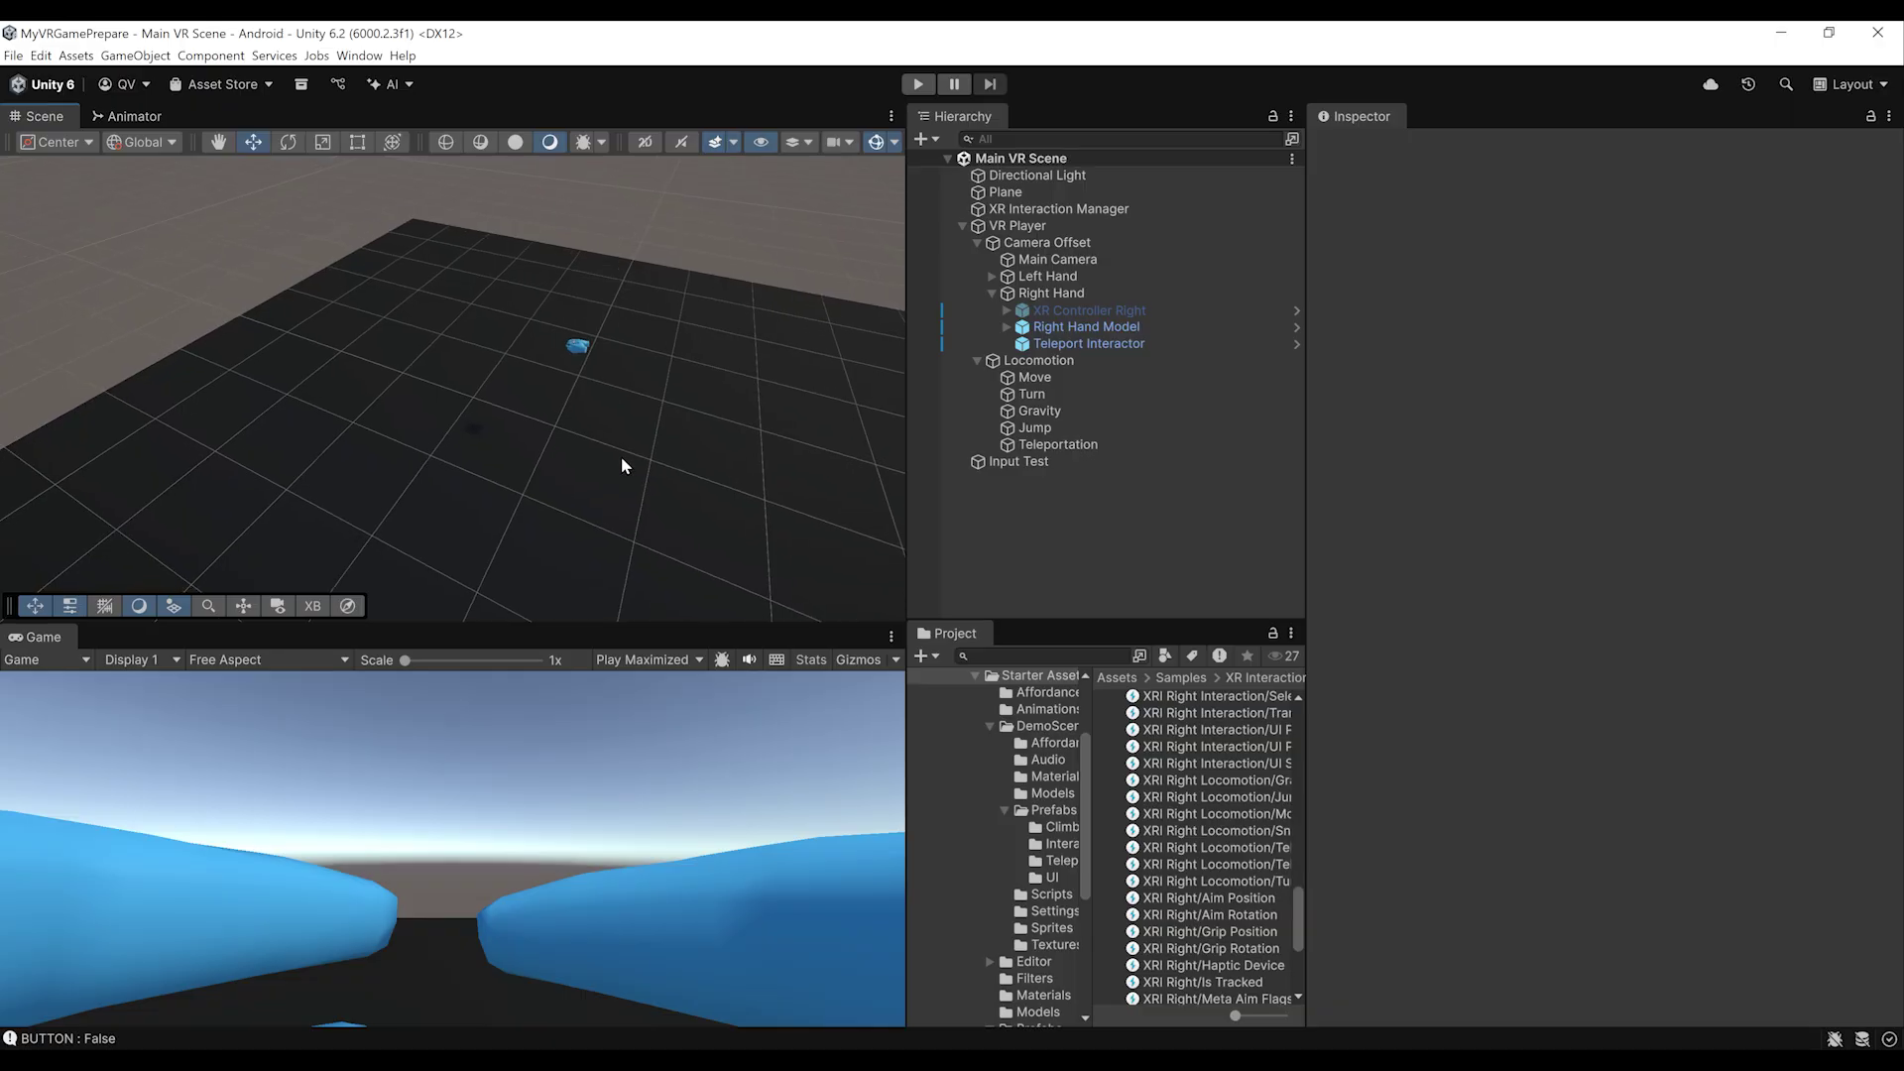
Add a Teleportation Area to the Plane using its Mesh Collider and Collider Volume distance calculation
left_click(415, 455)
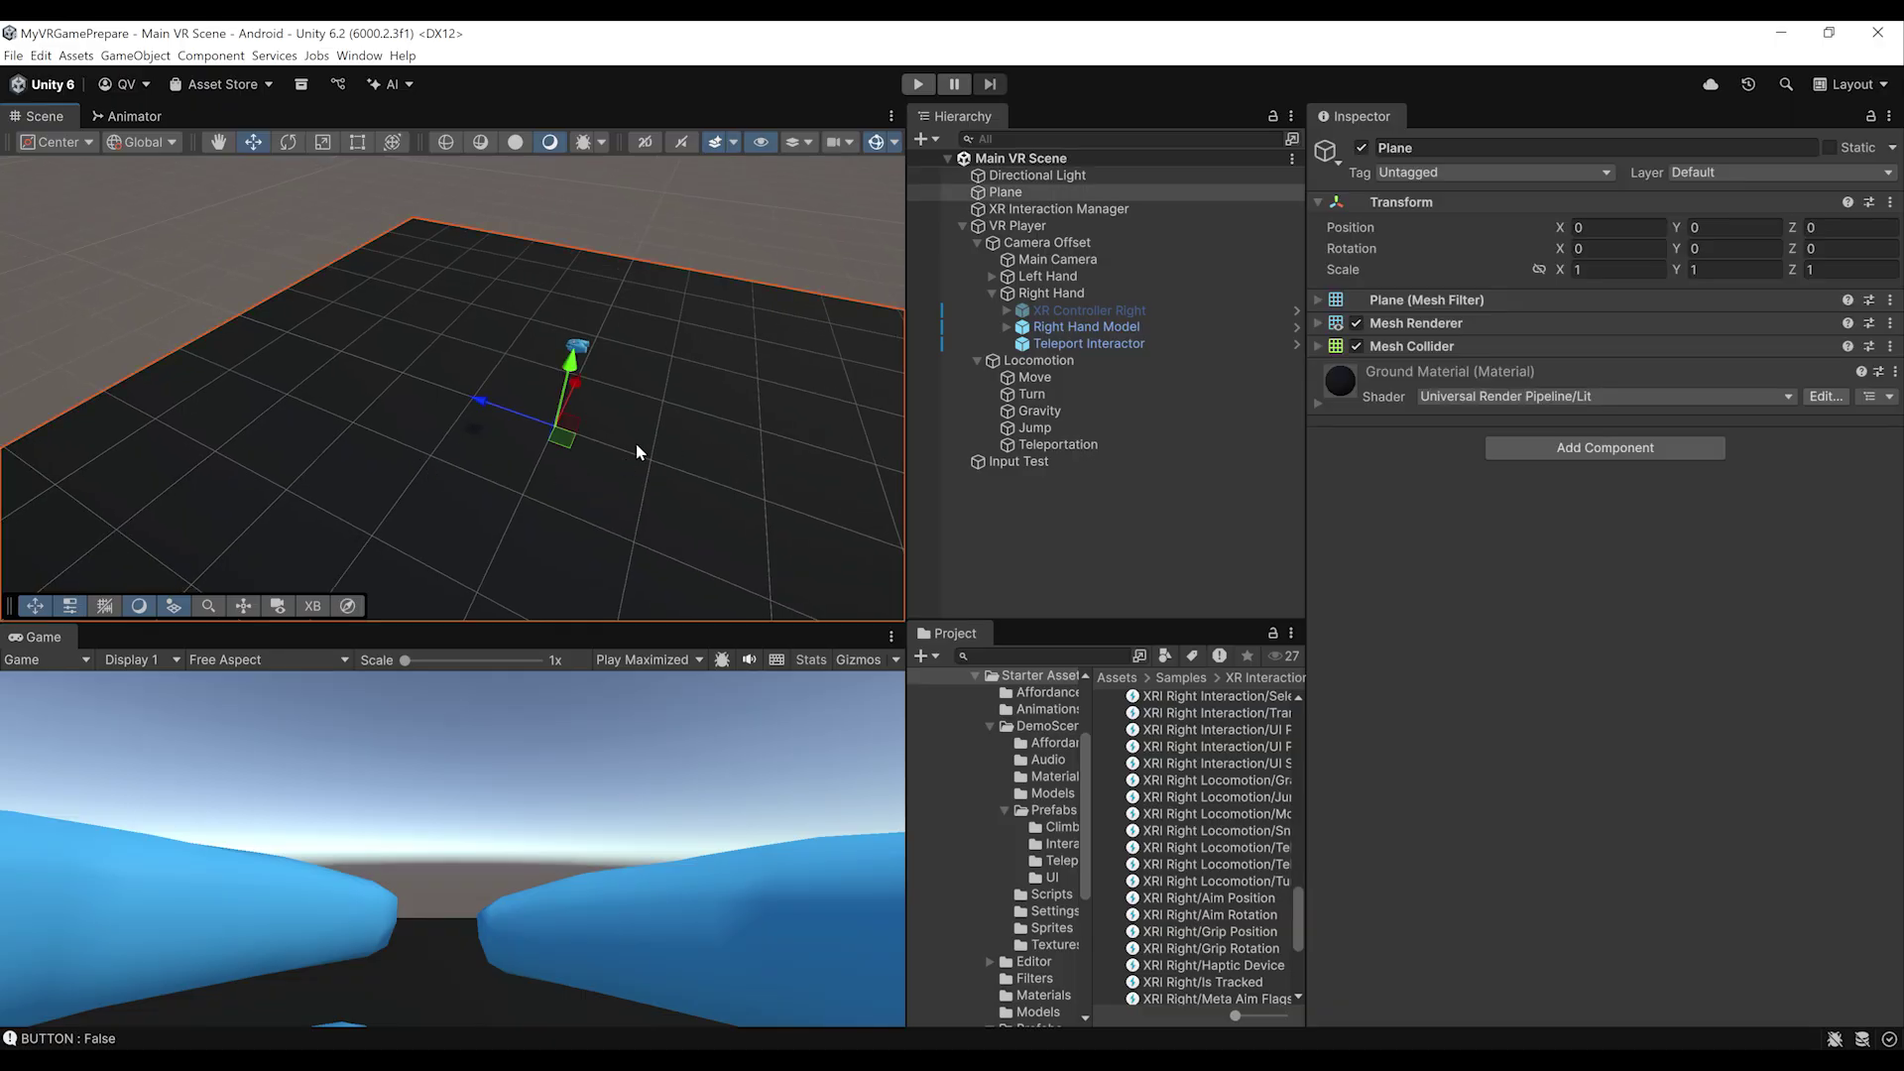
left_click(1640, 448)
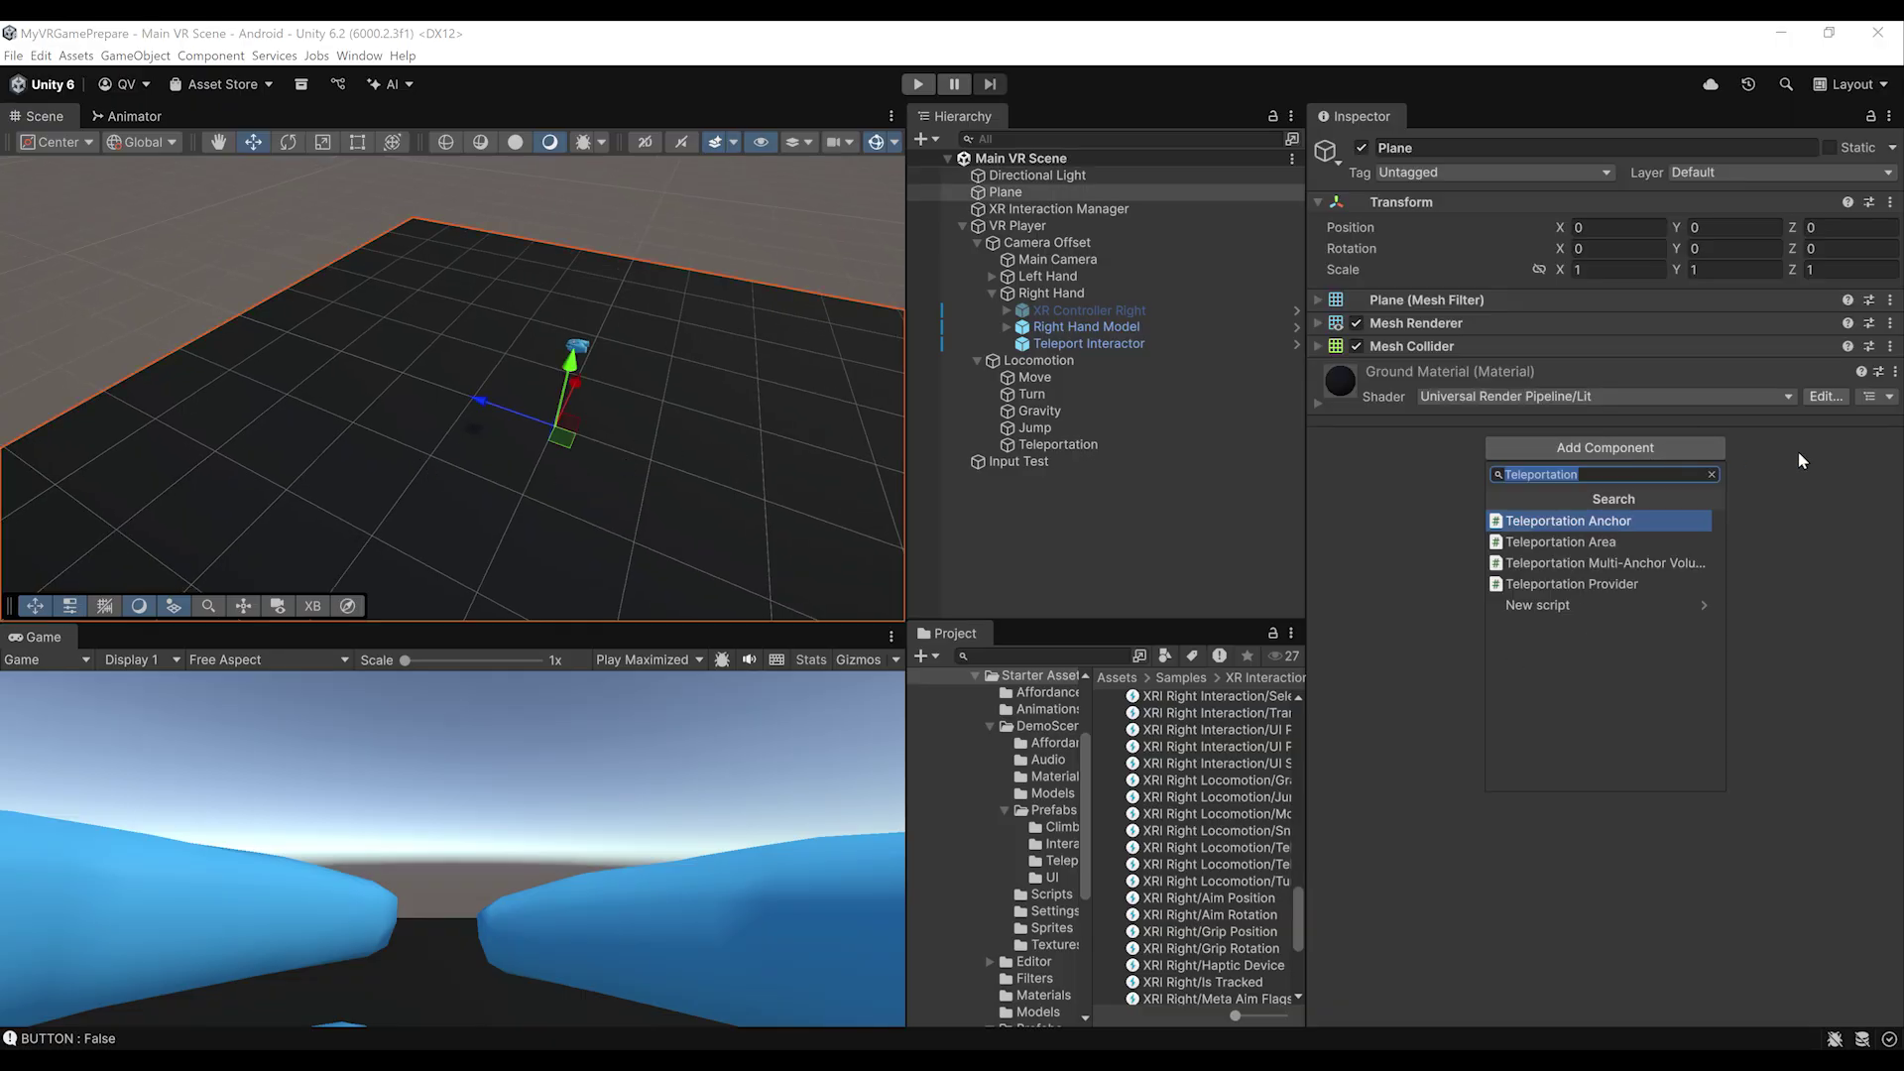
type("Teleportation")
key("Down")
key("Return")
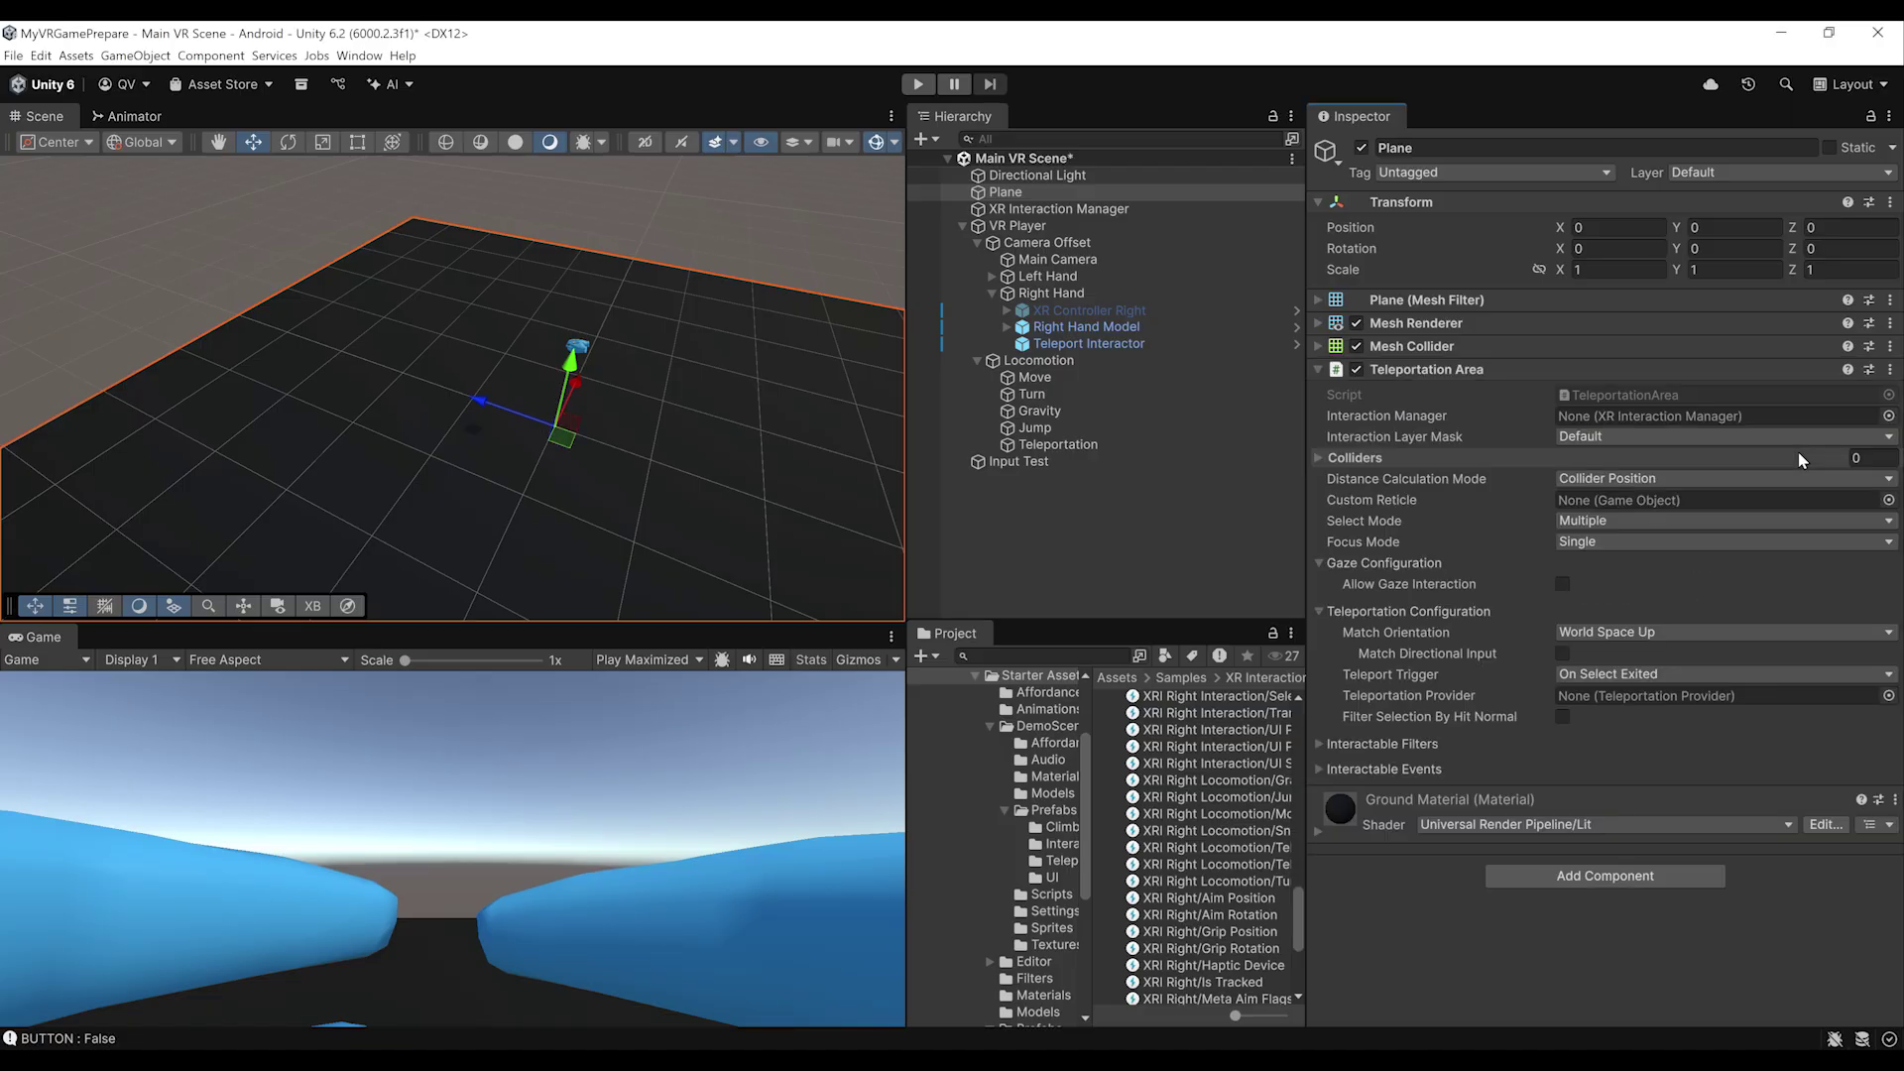
left_click(1798, 460)
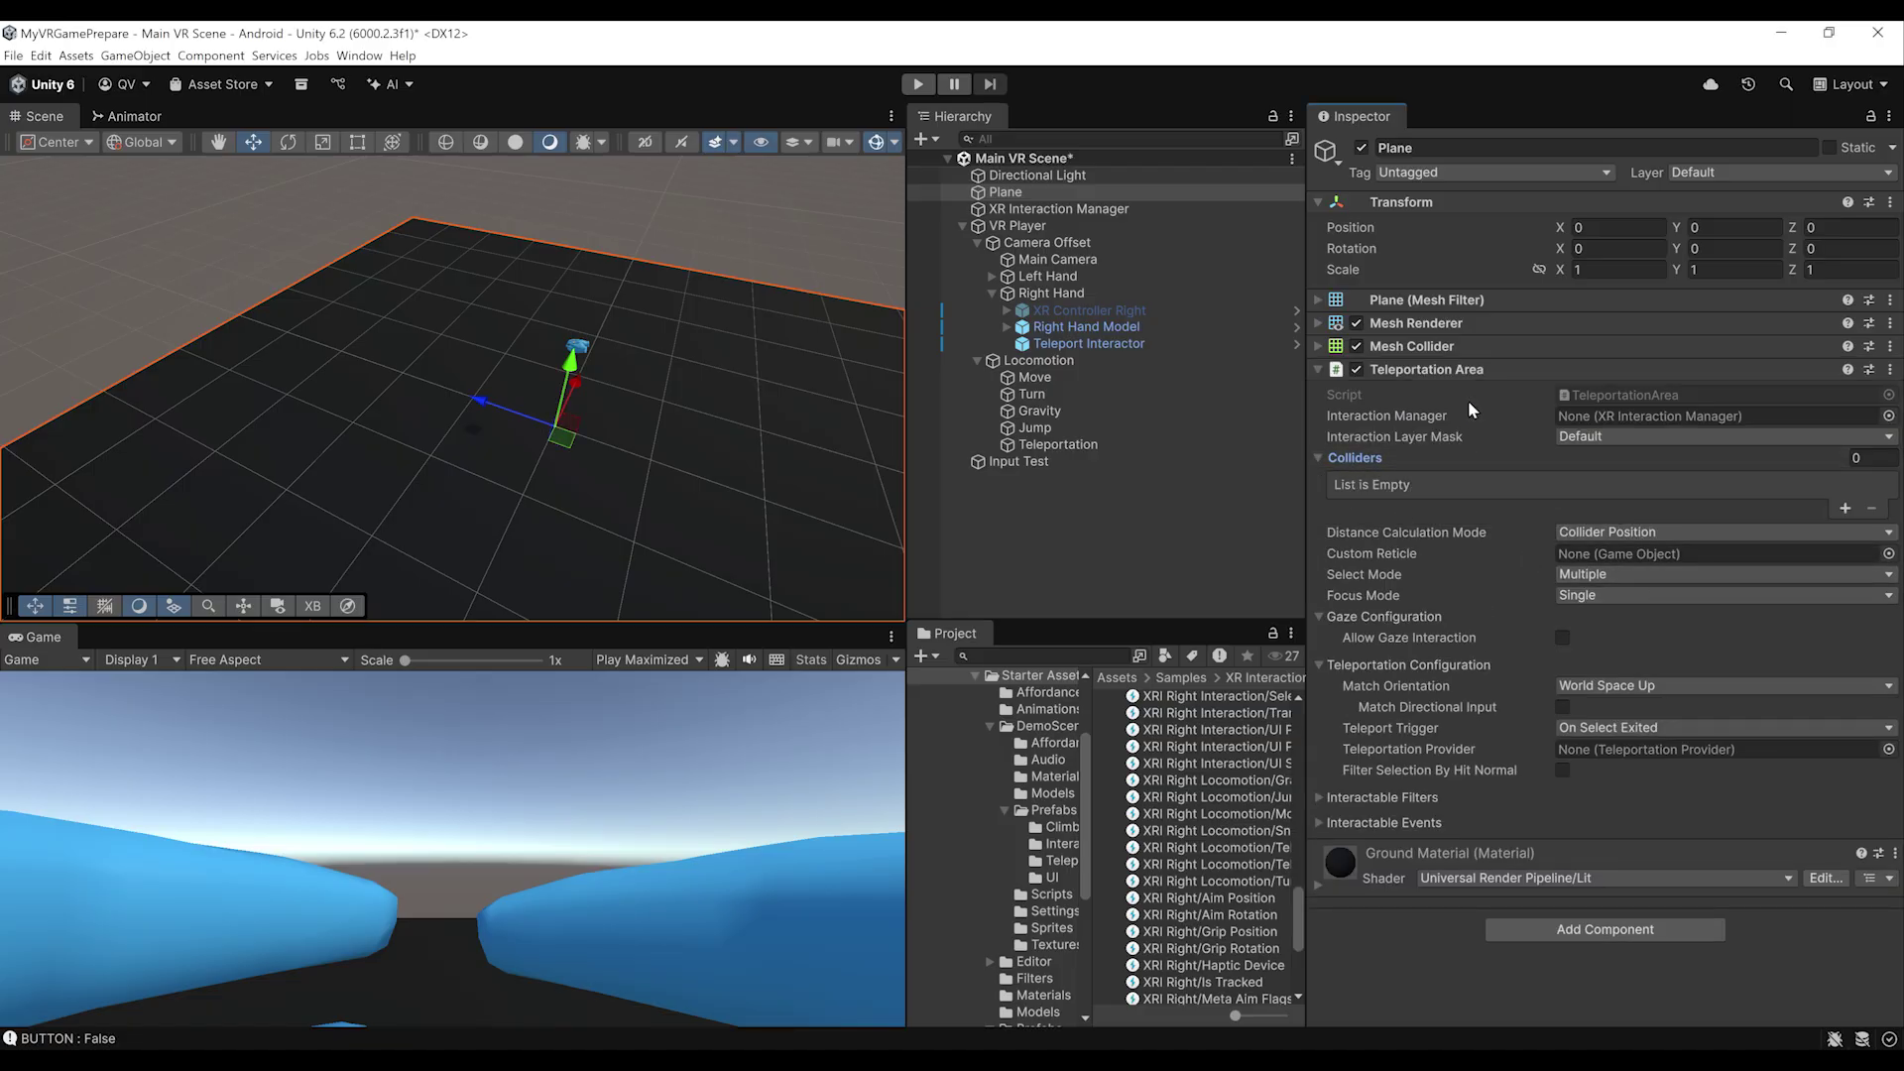
left_click_drag(1434, 357, 1361, 504)
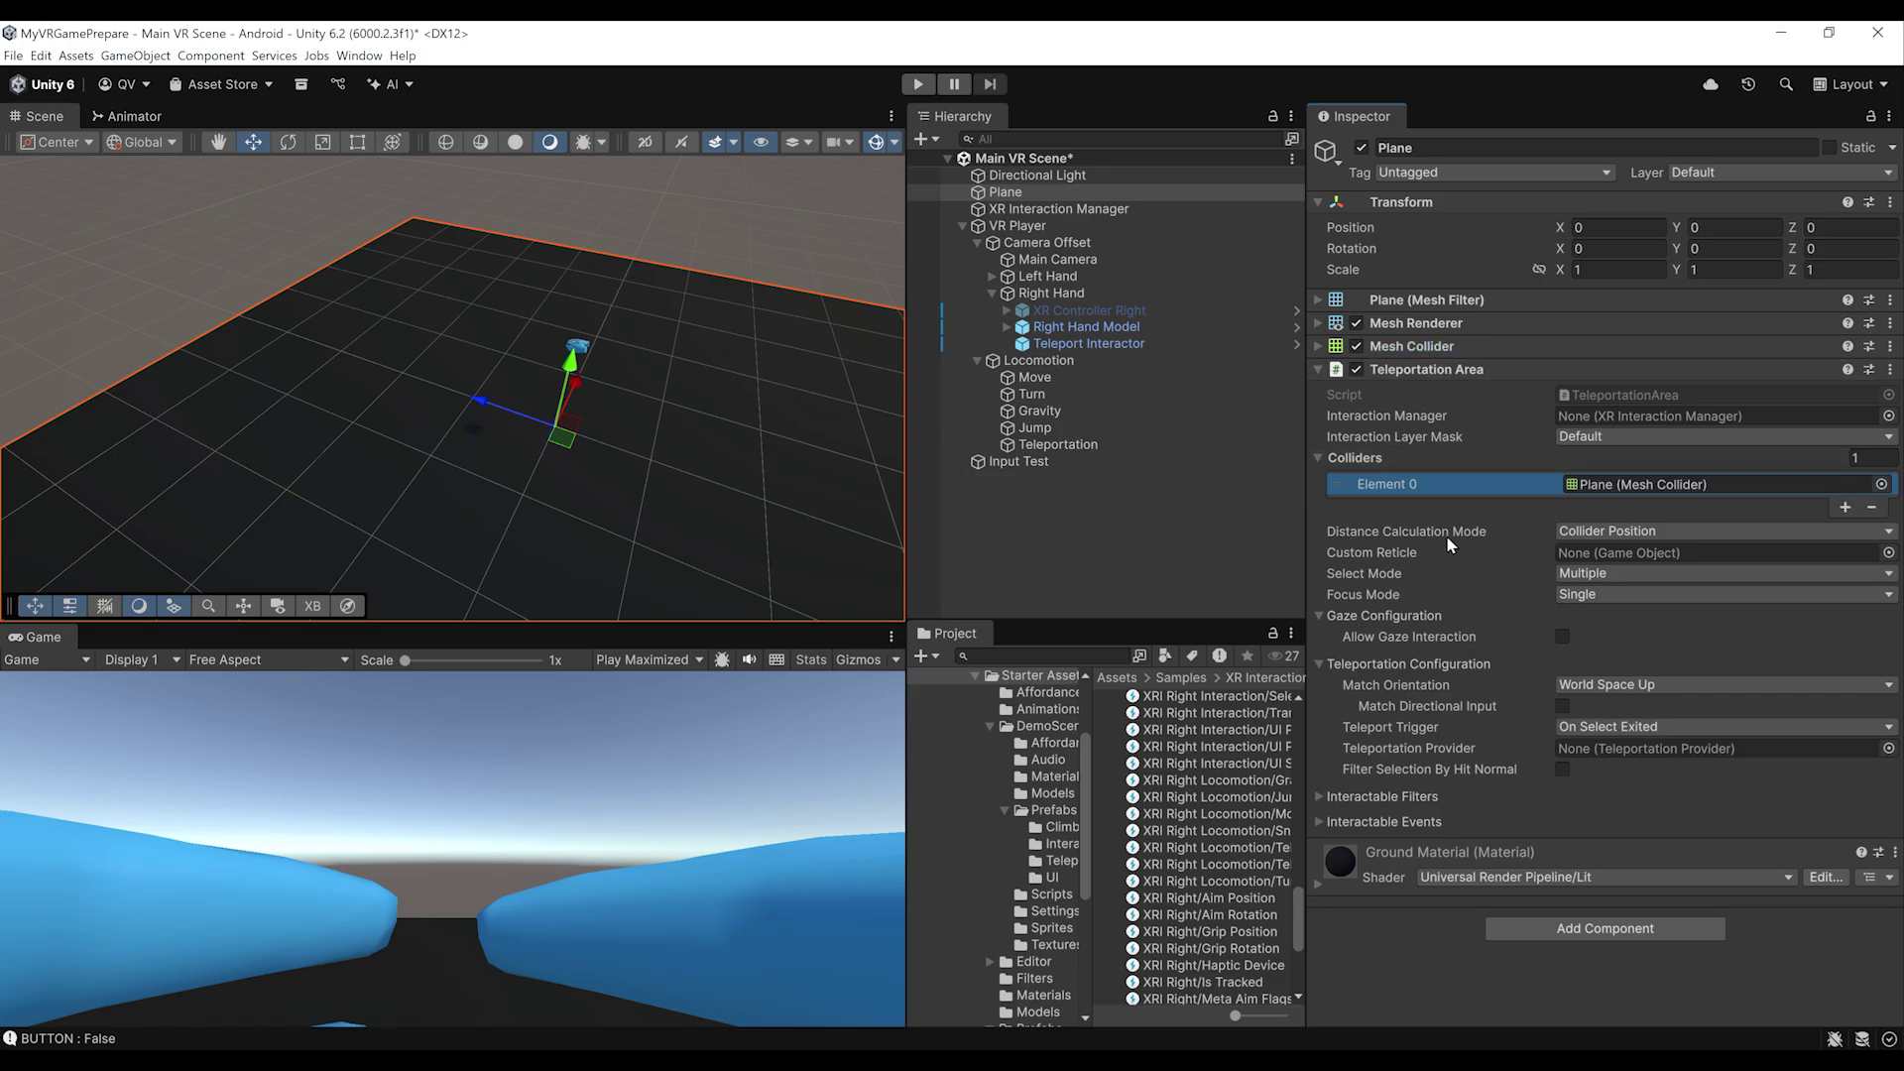
left_click(1572, 536)
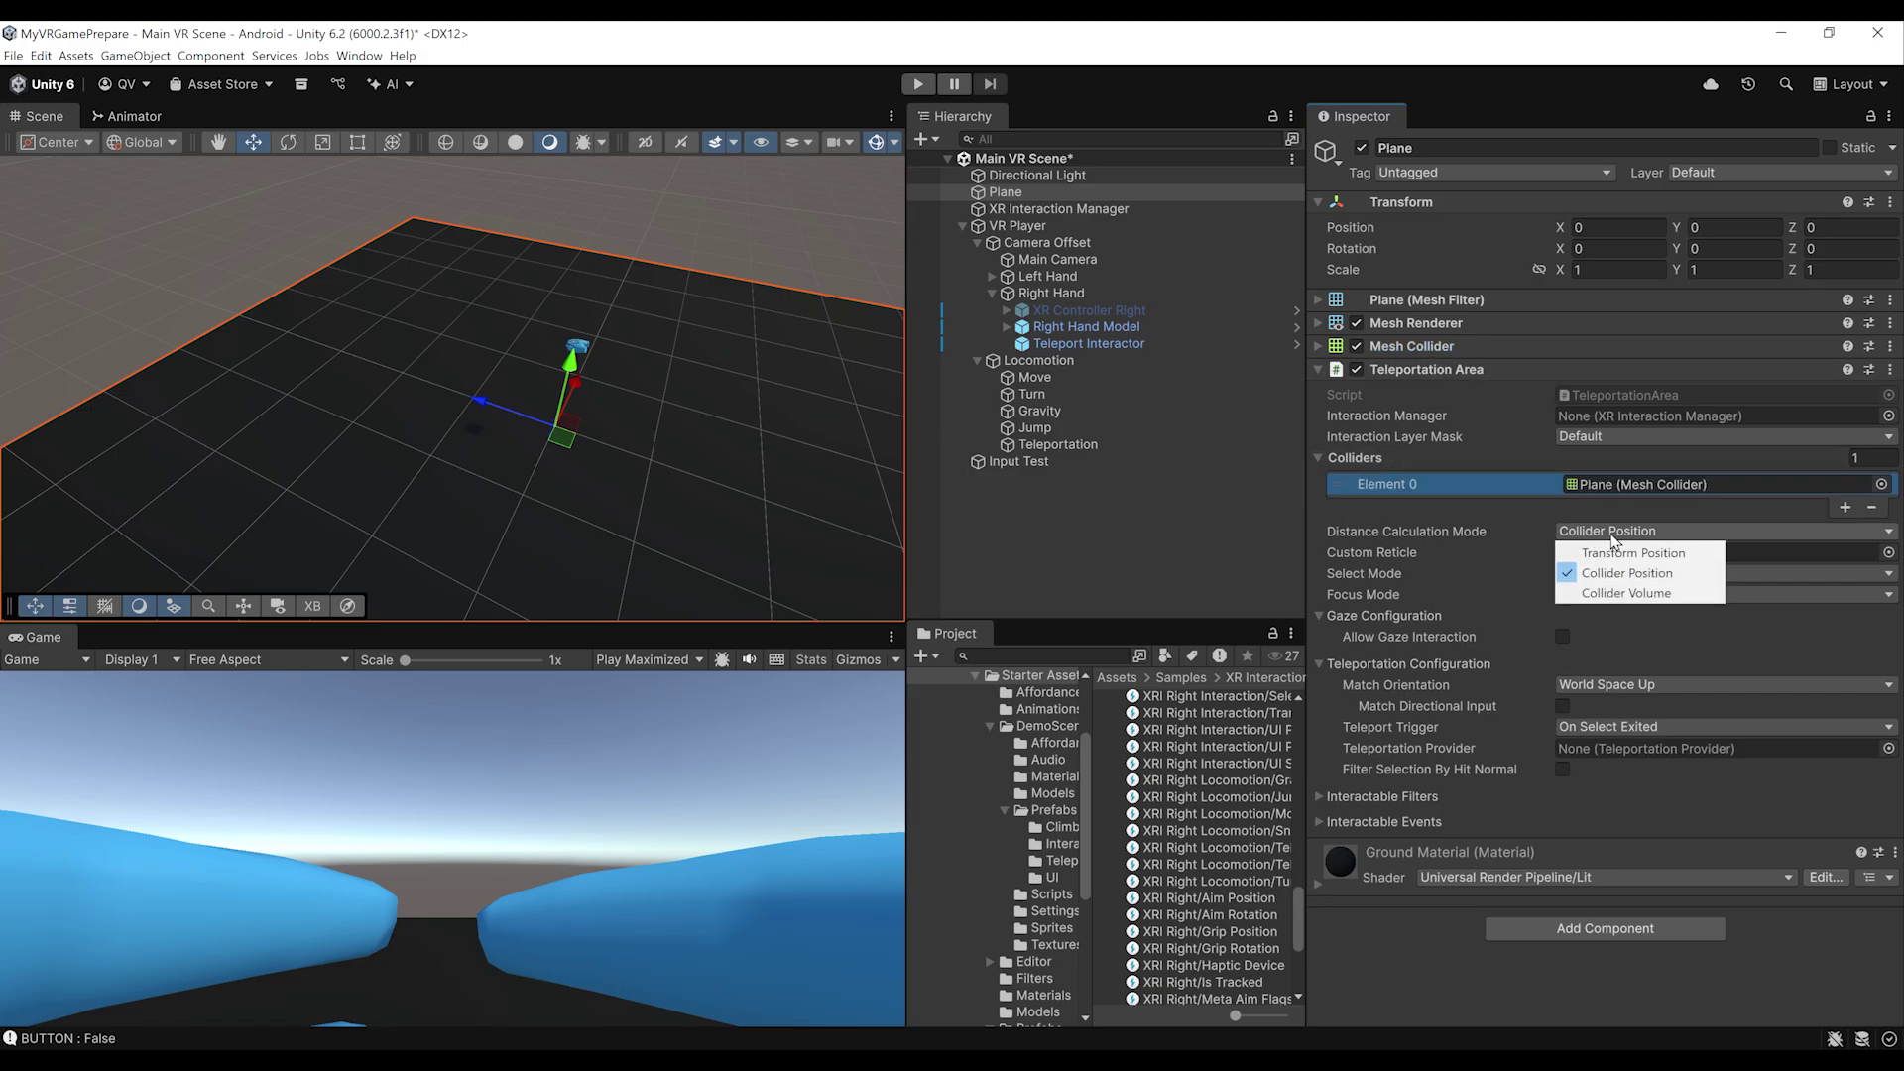
left_click(1626, 594)
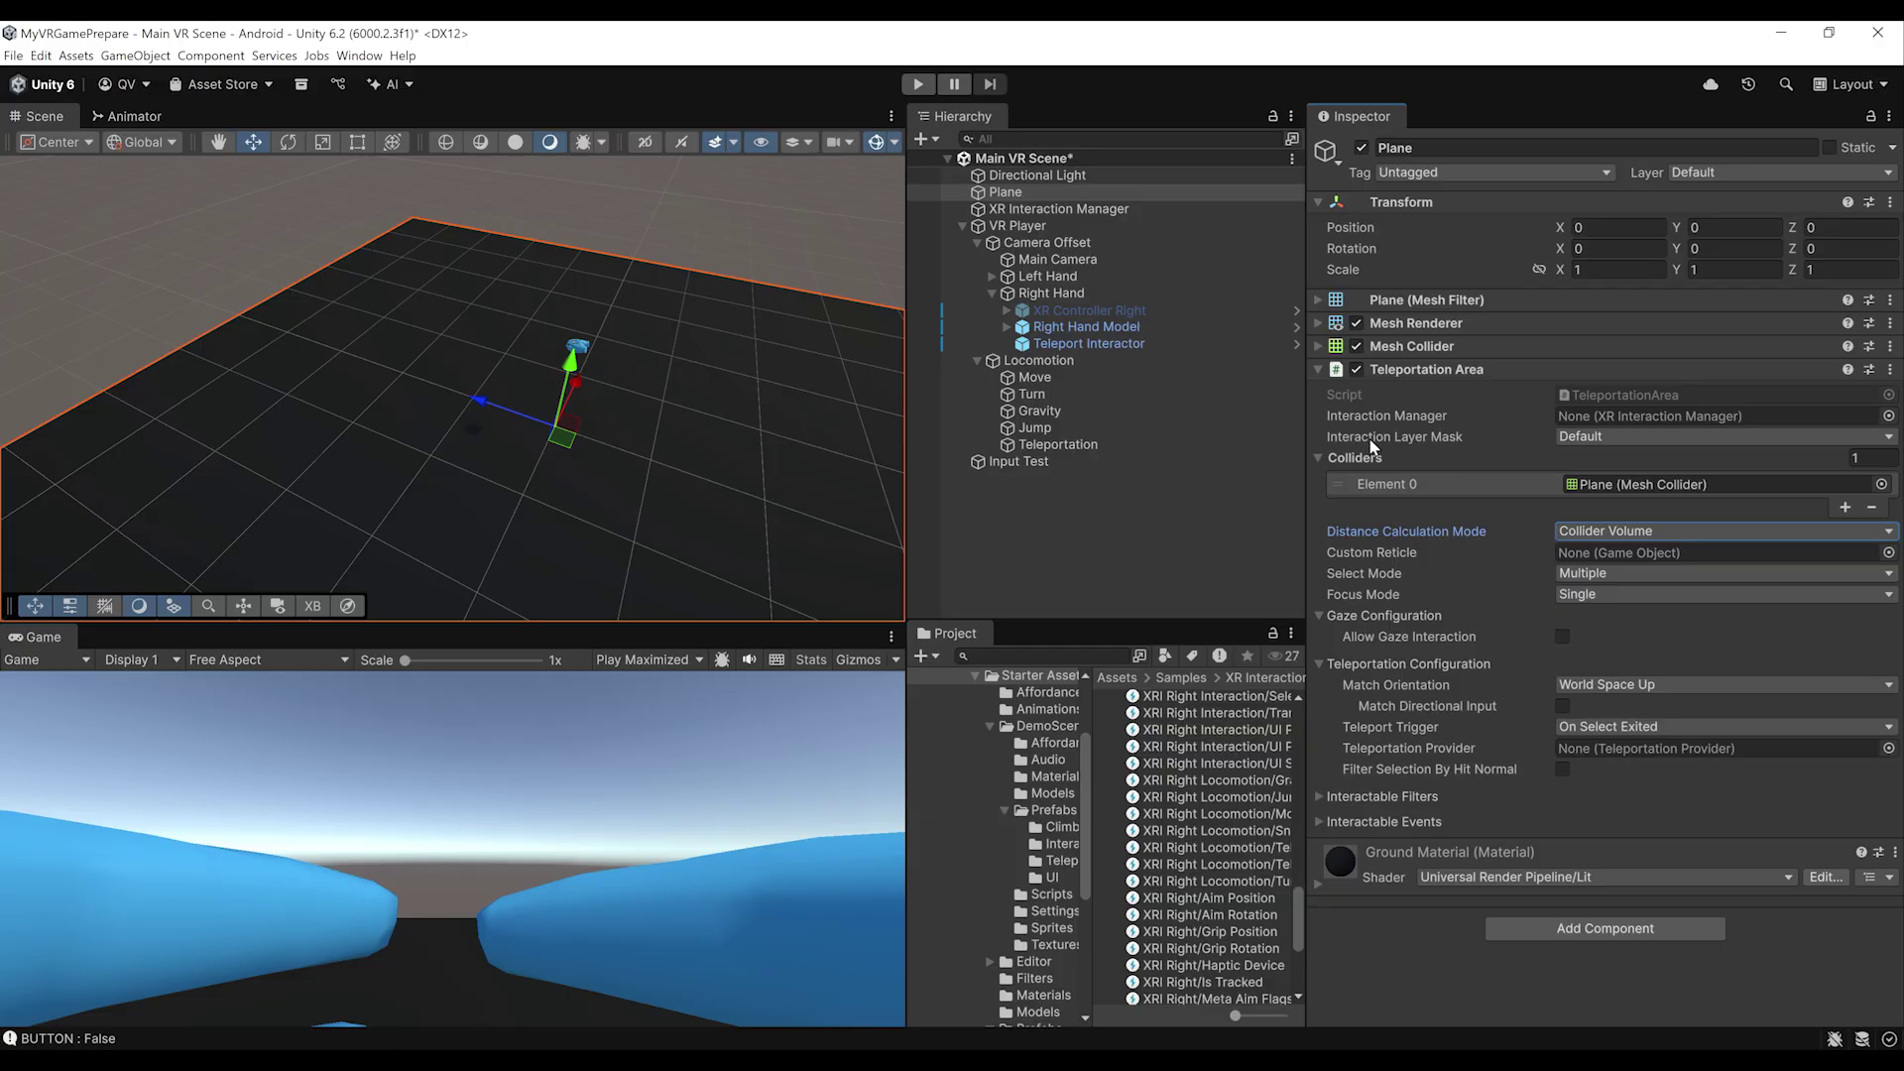
Restrict the Interaction Layer Mask to Teleport only, save, and play the scene
left_click(1590, 440)
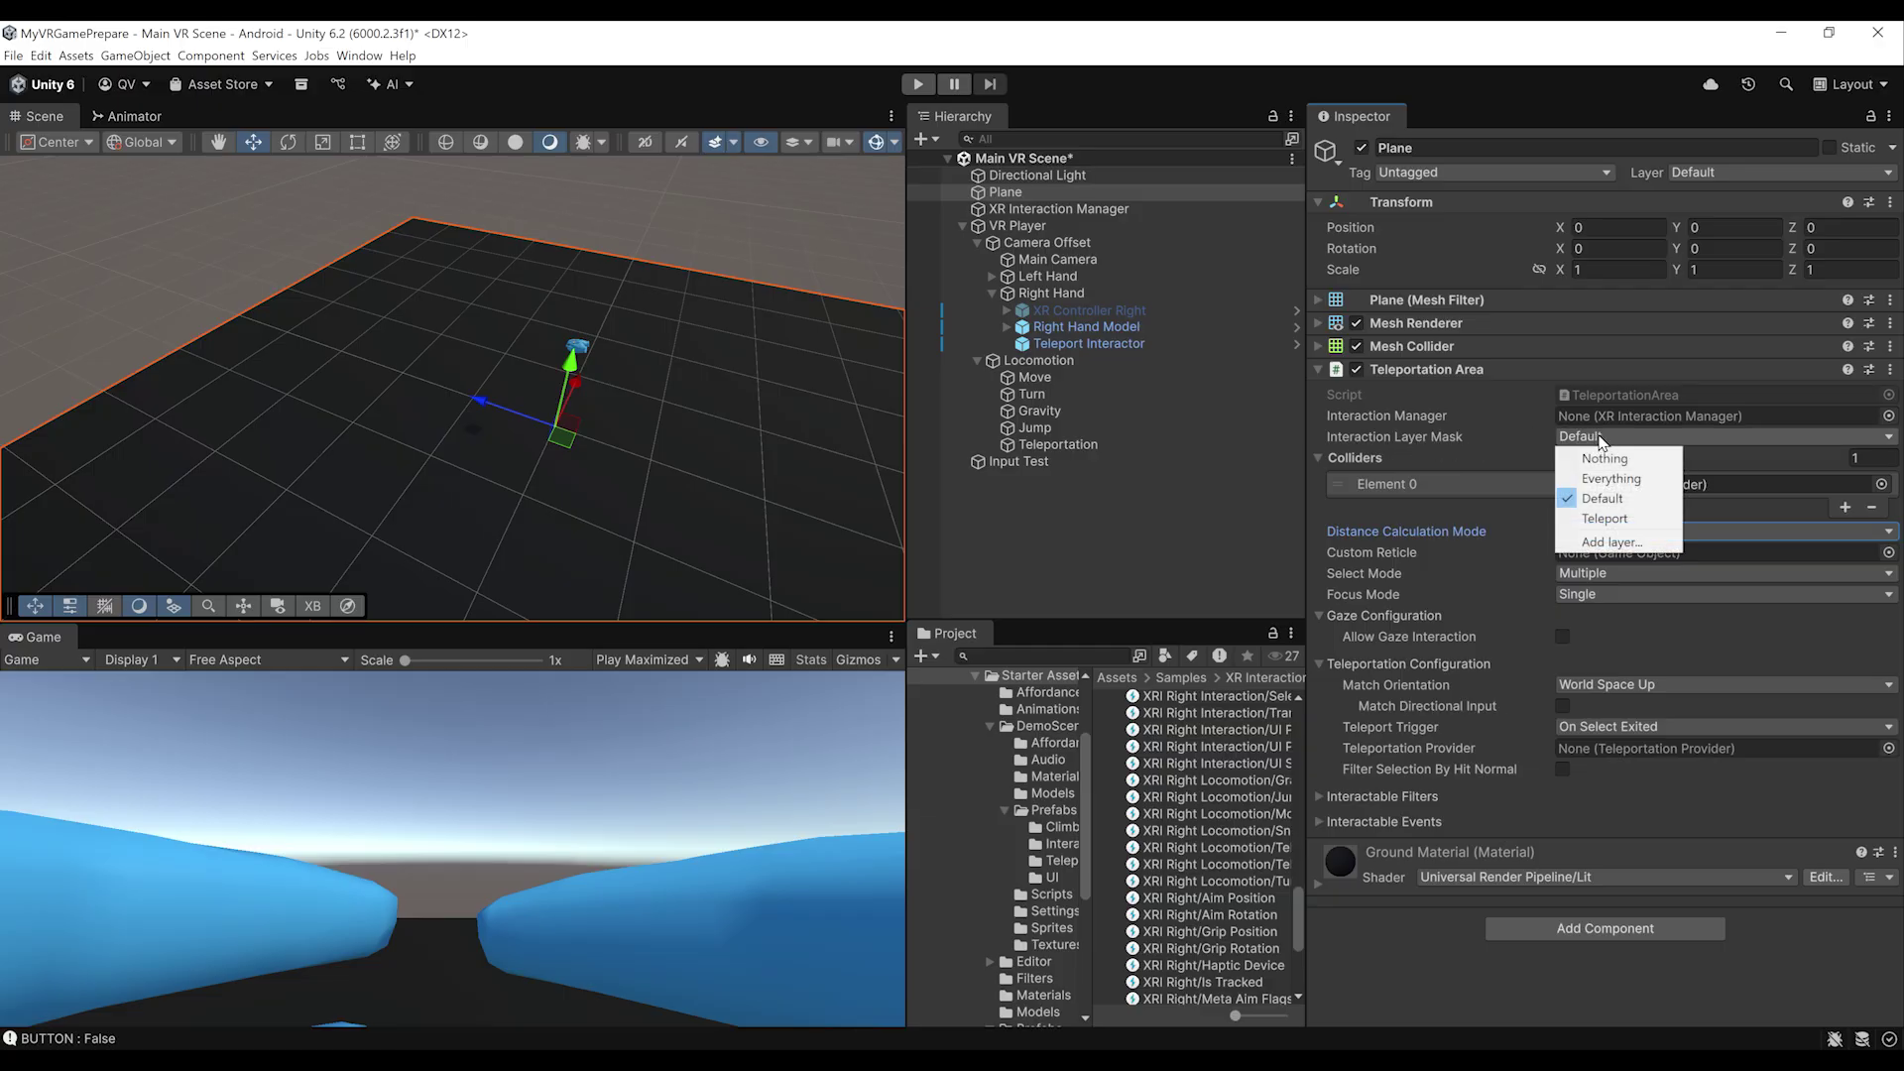
left_click(1602, 519)
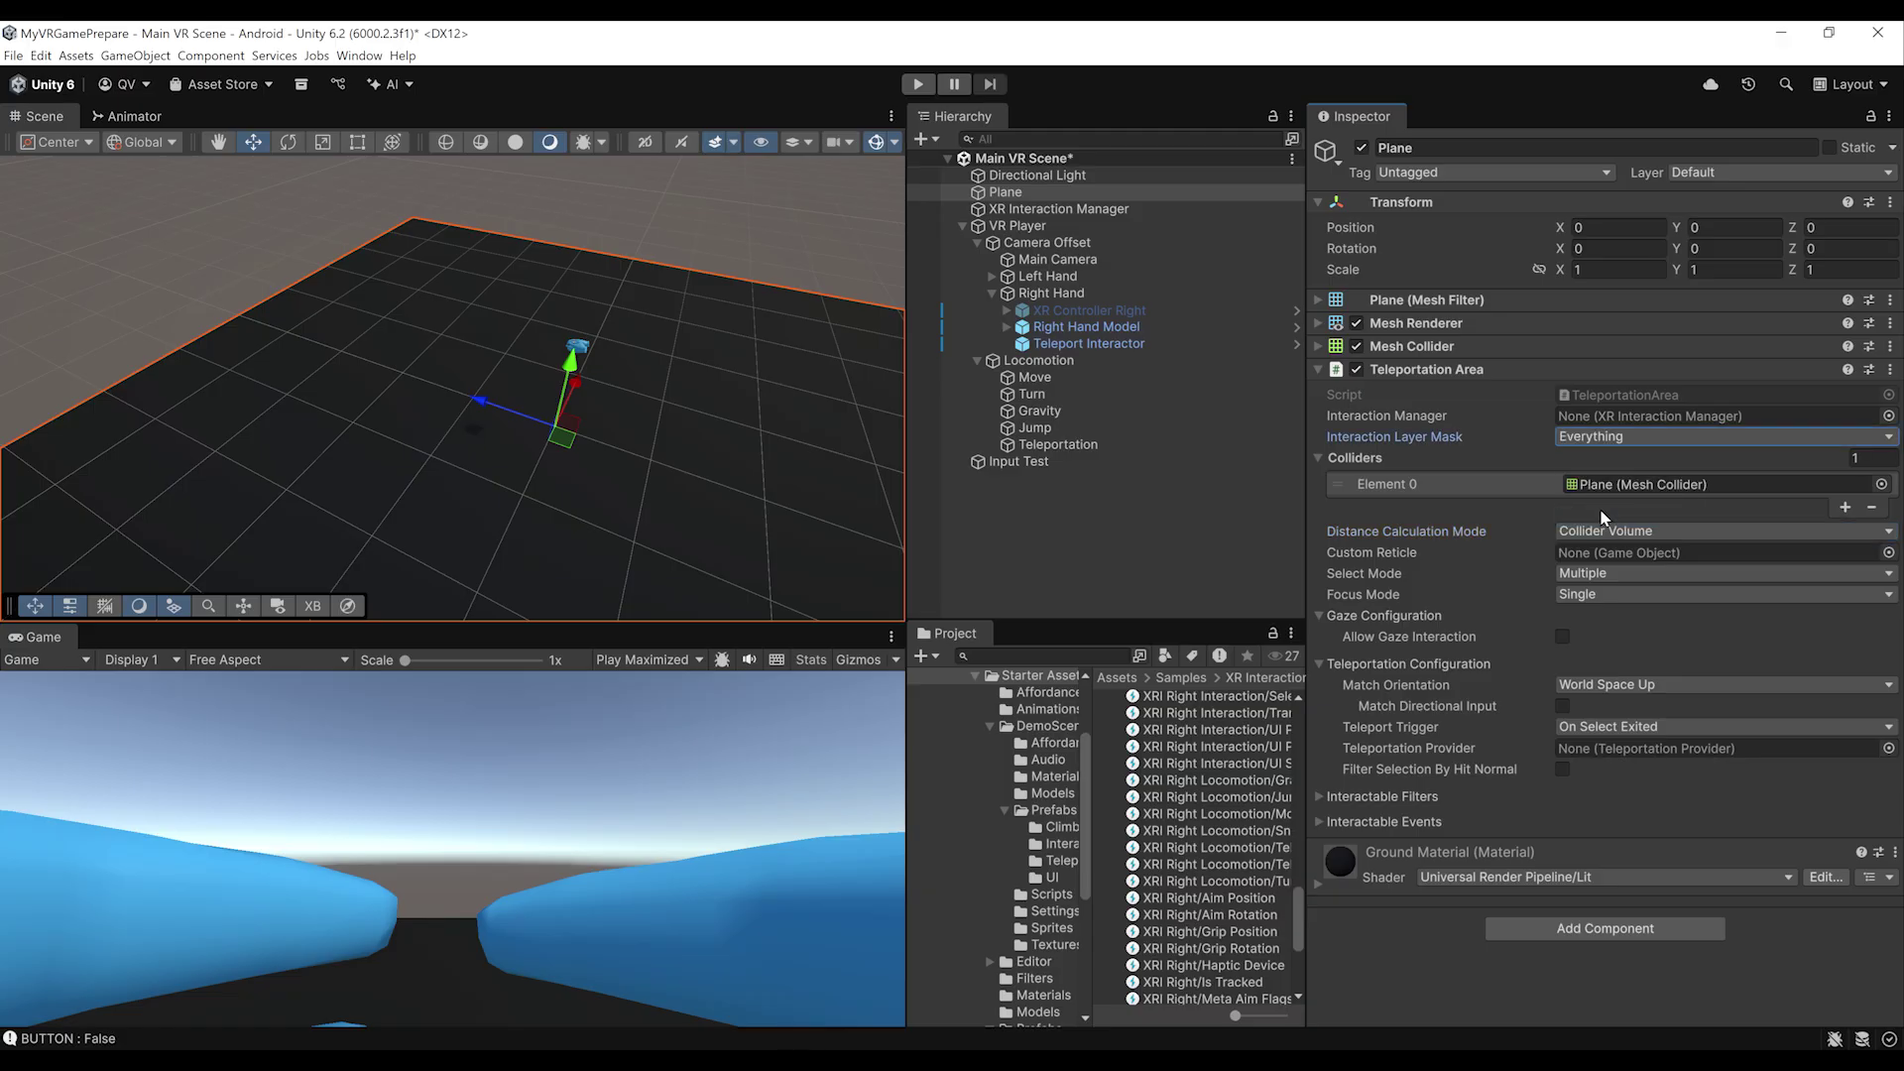
left_click(1591, 440)
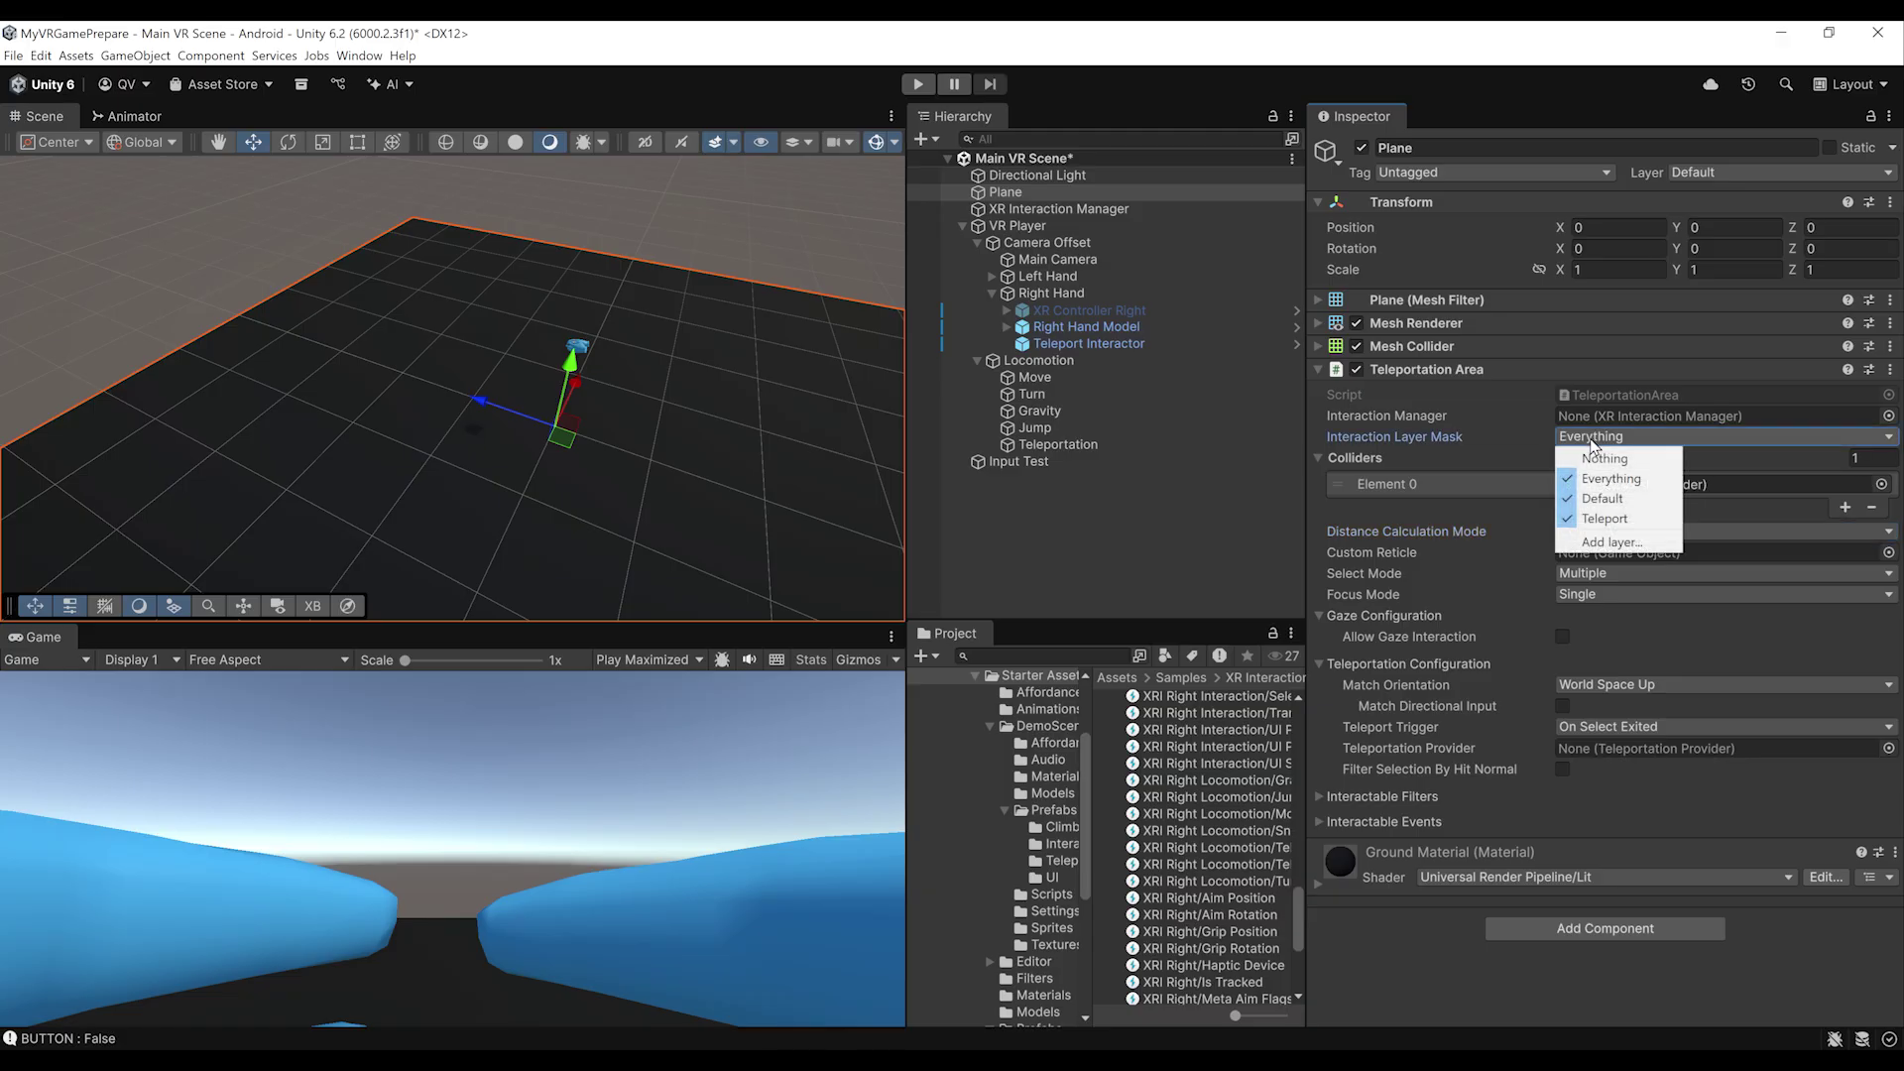
left_click(1606, 499)
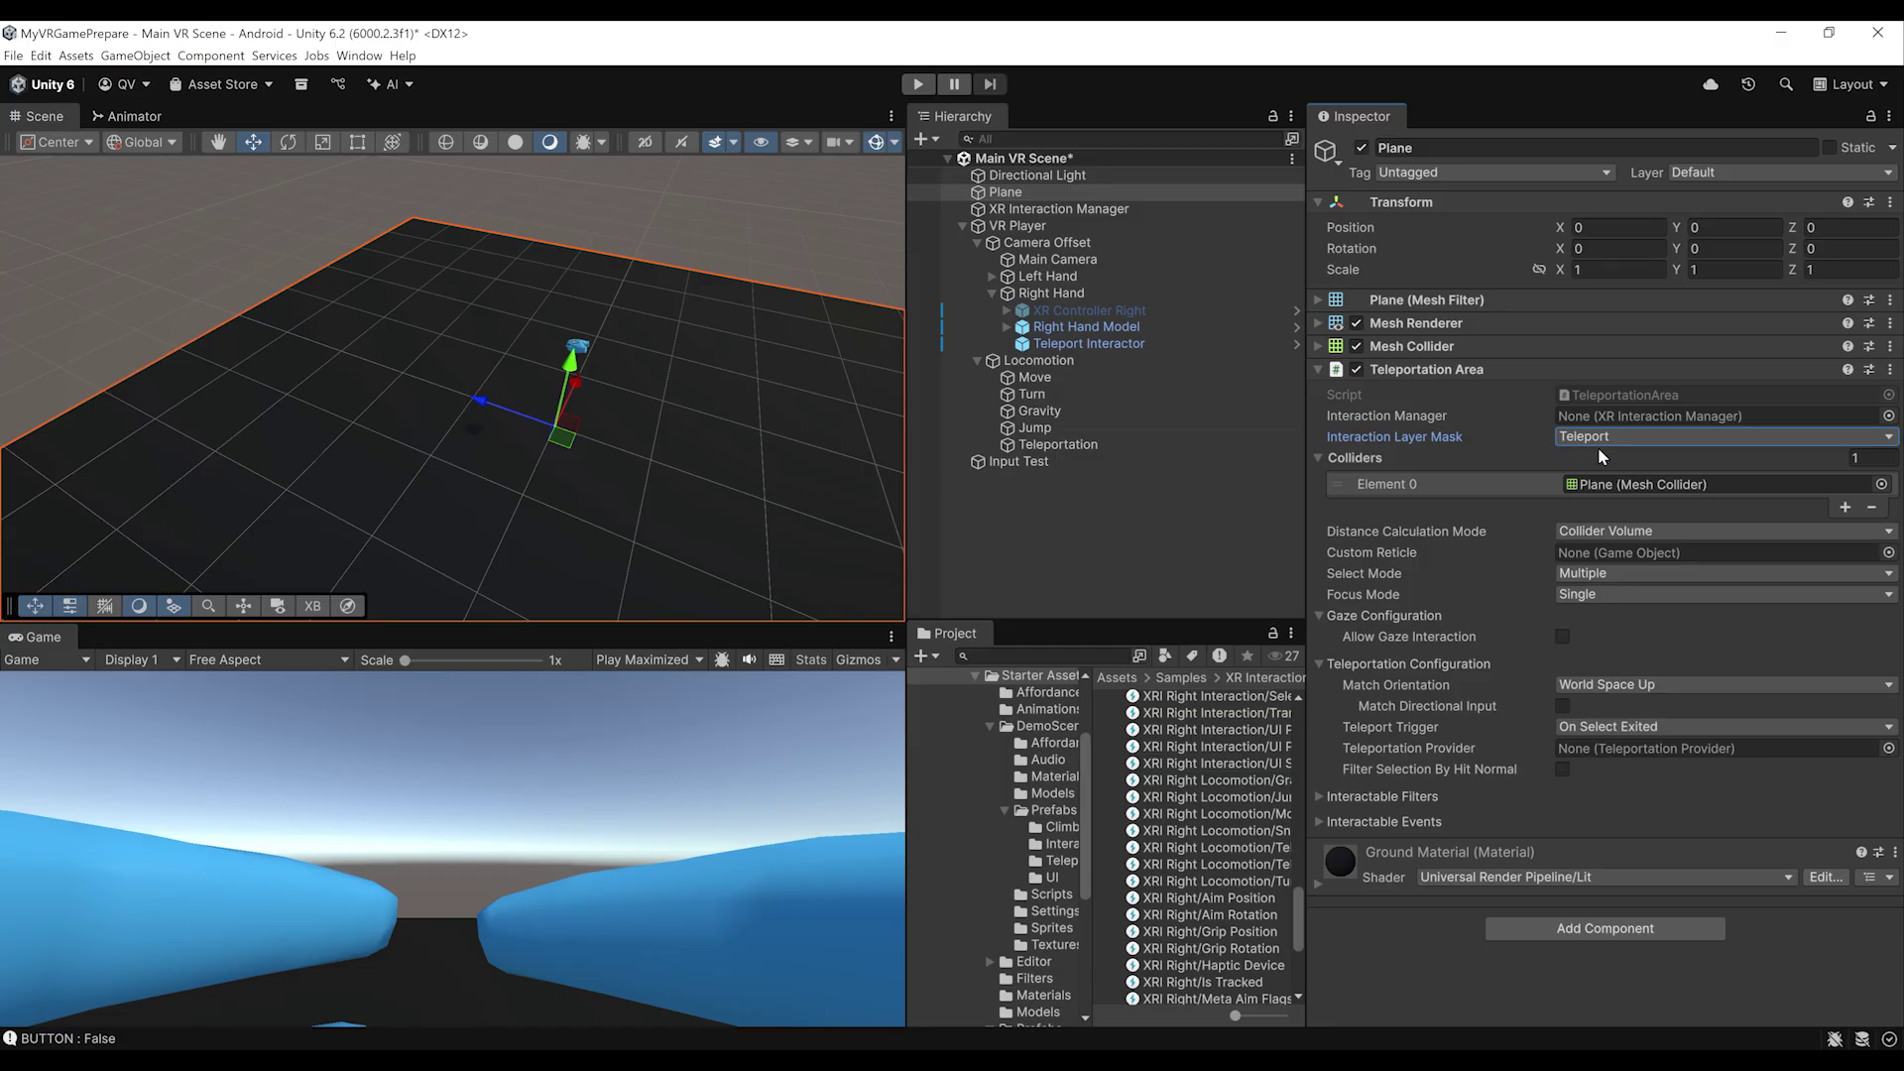
key("ctrl+s")
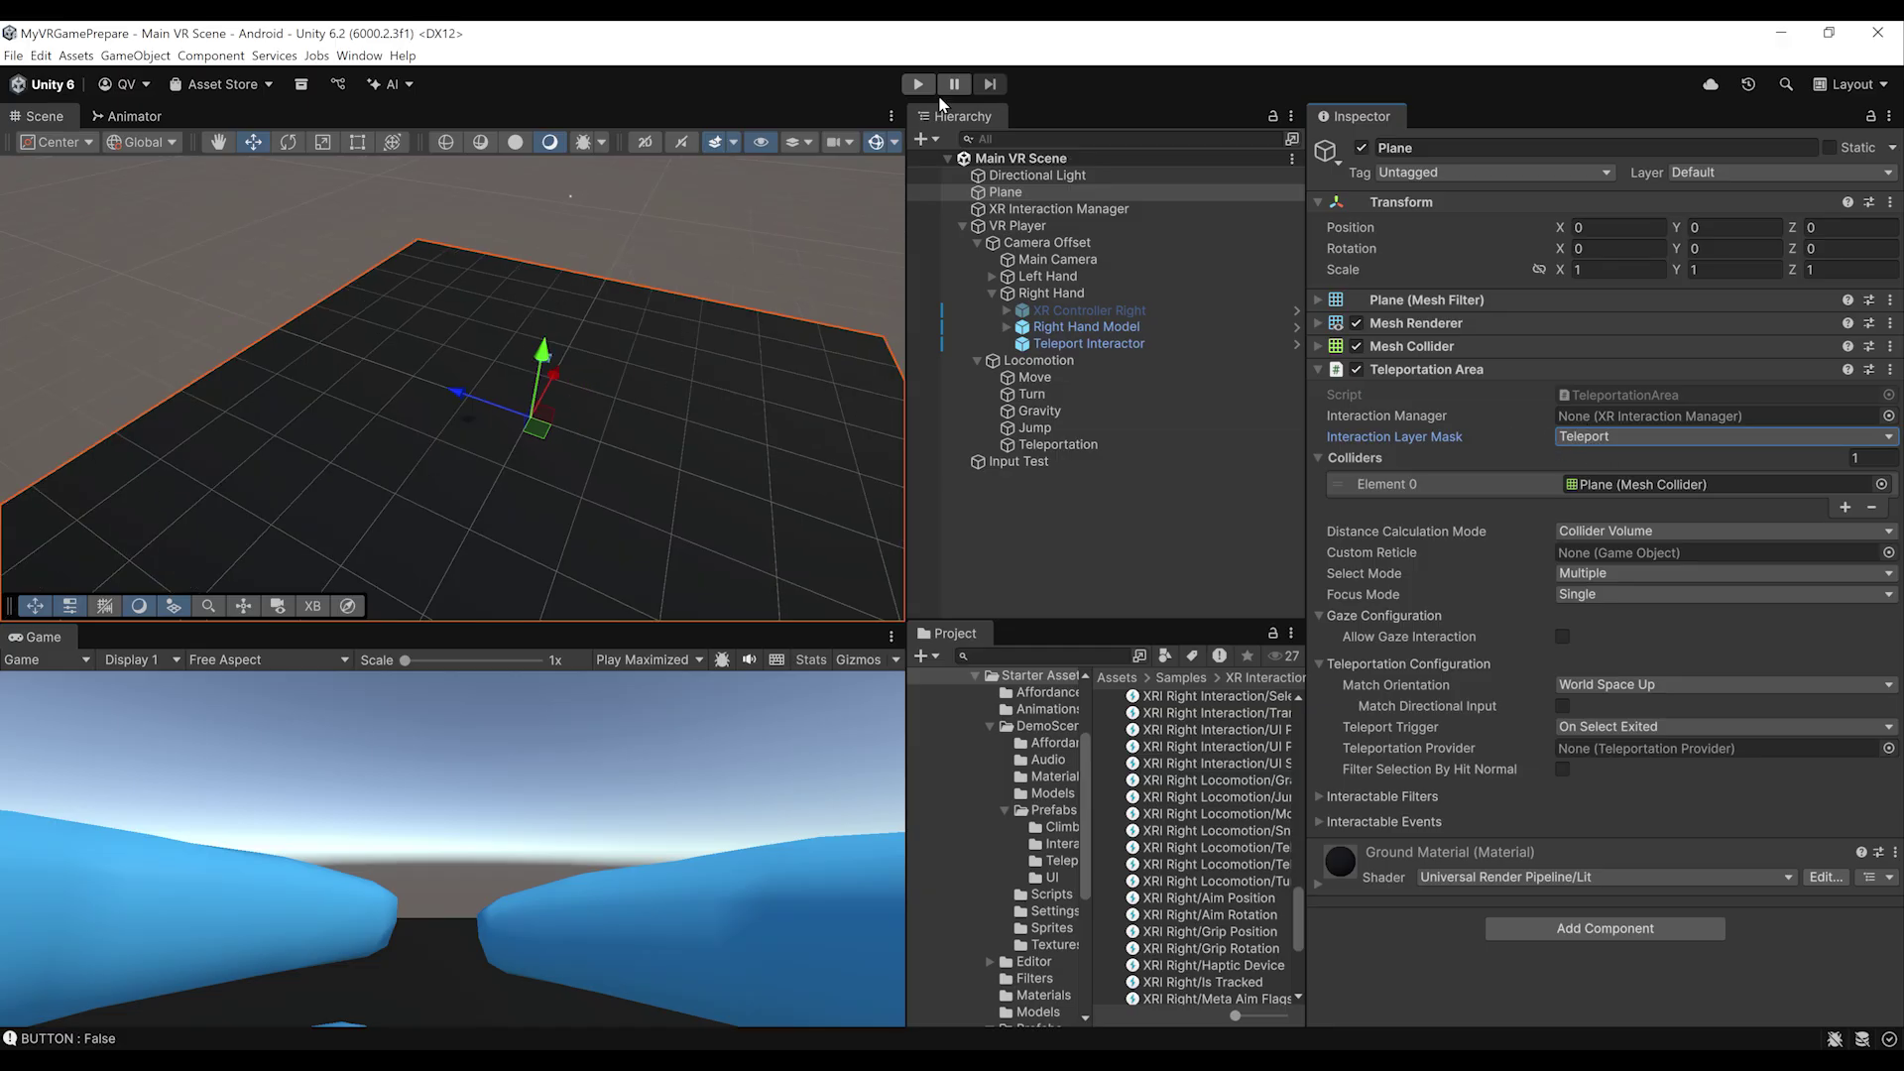
left_click(919, 85)
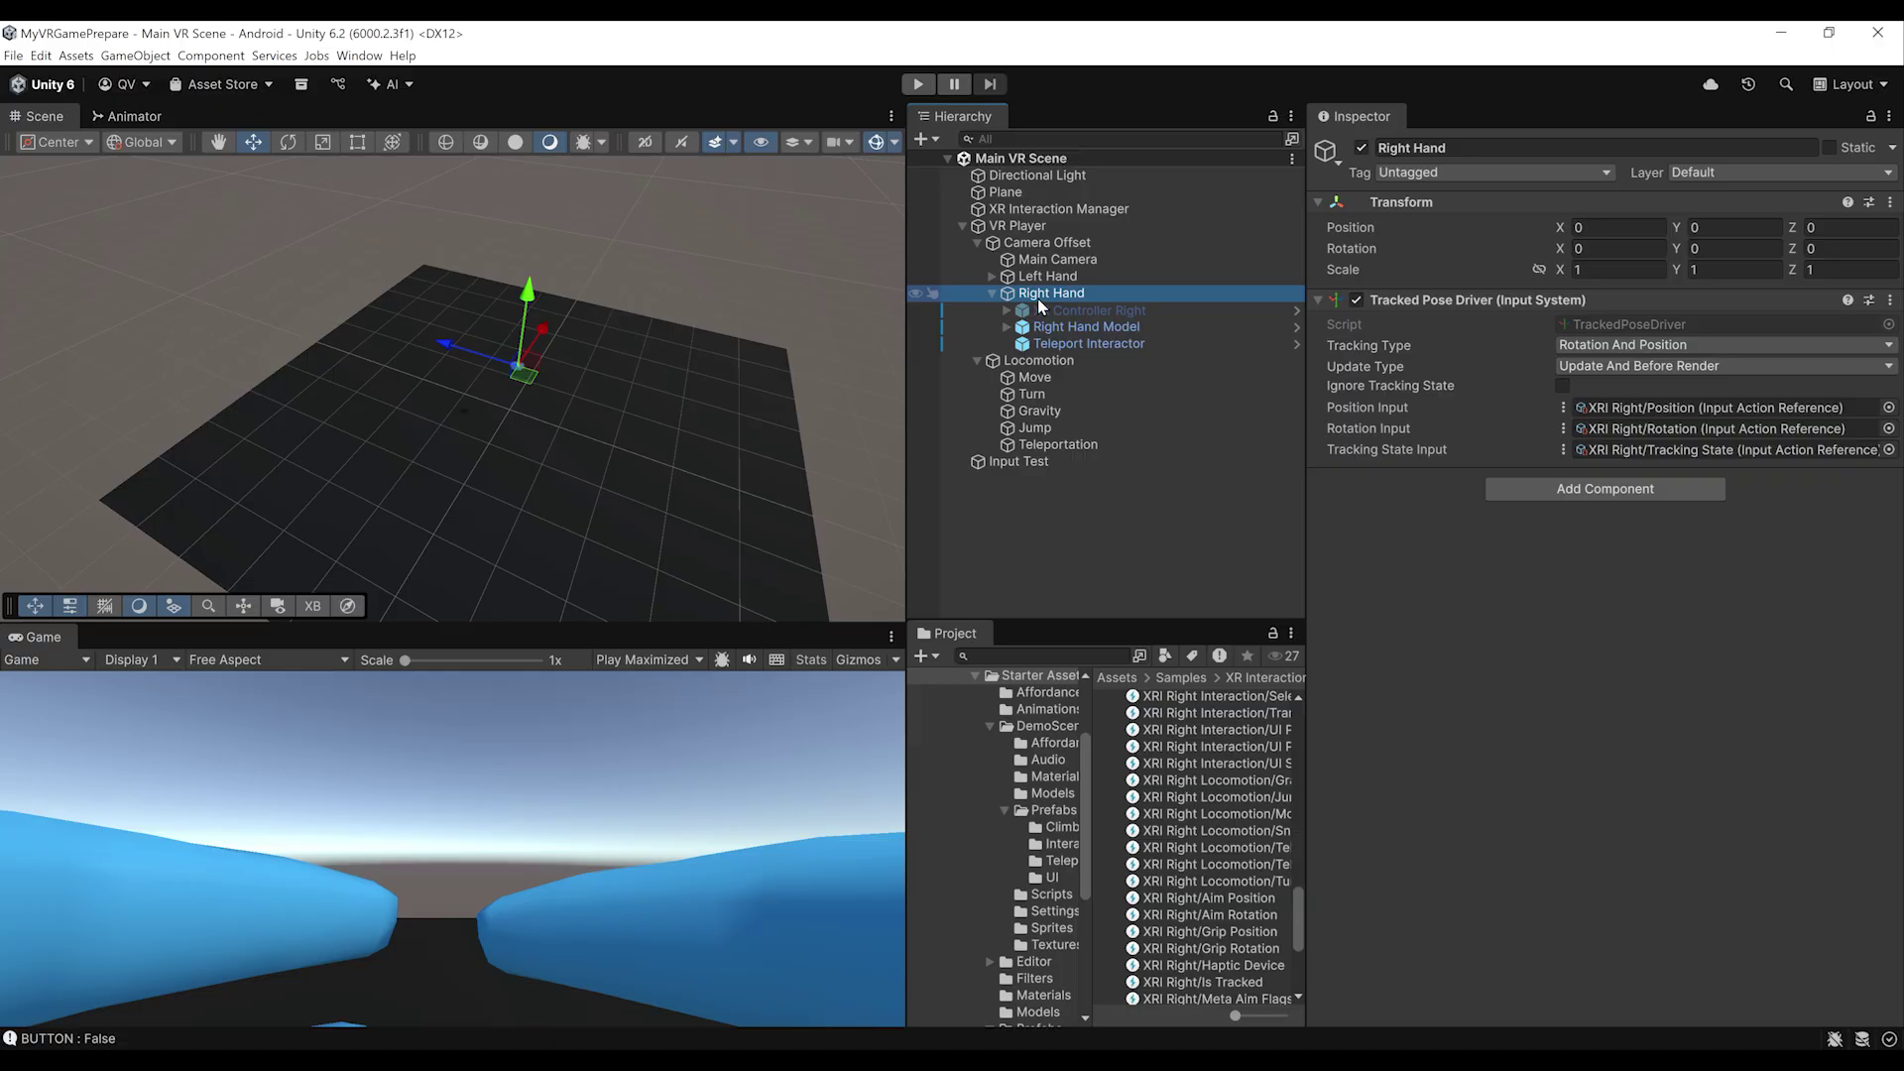
Add a new TeleportationActivator script to Right Hand, saved in Assets
left_click(1047, 295, "ctrl")
left_click(1039, 295)
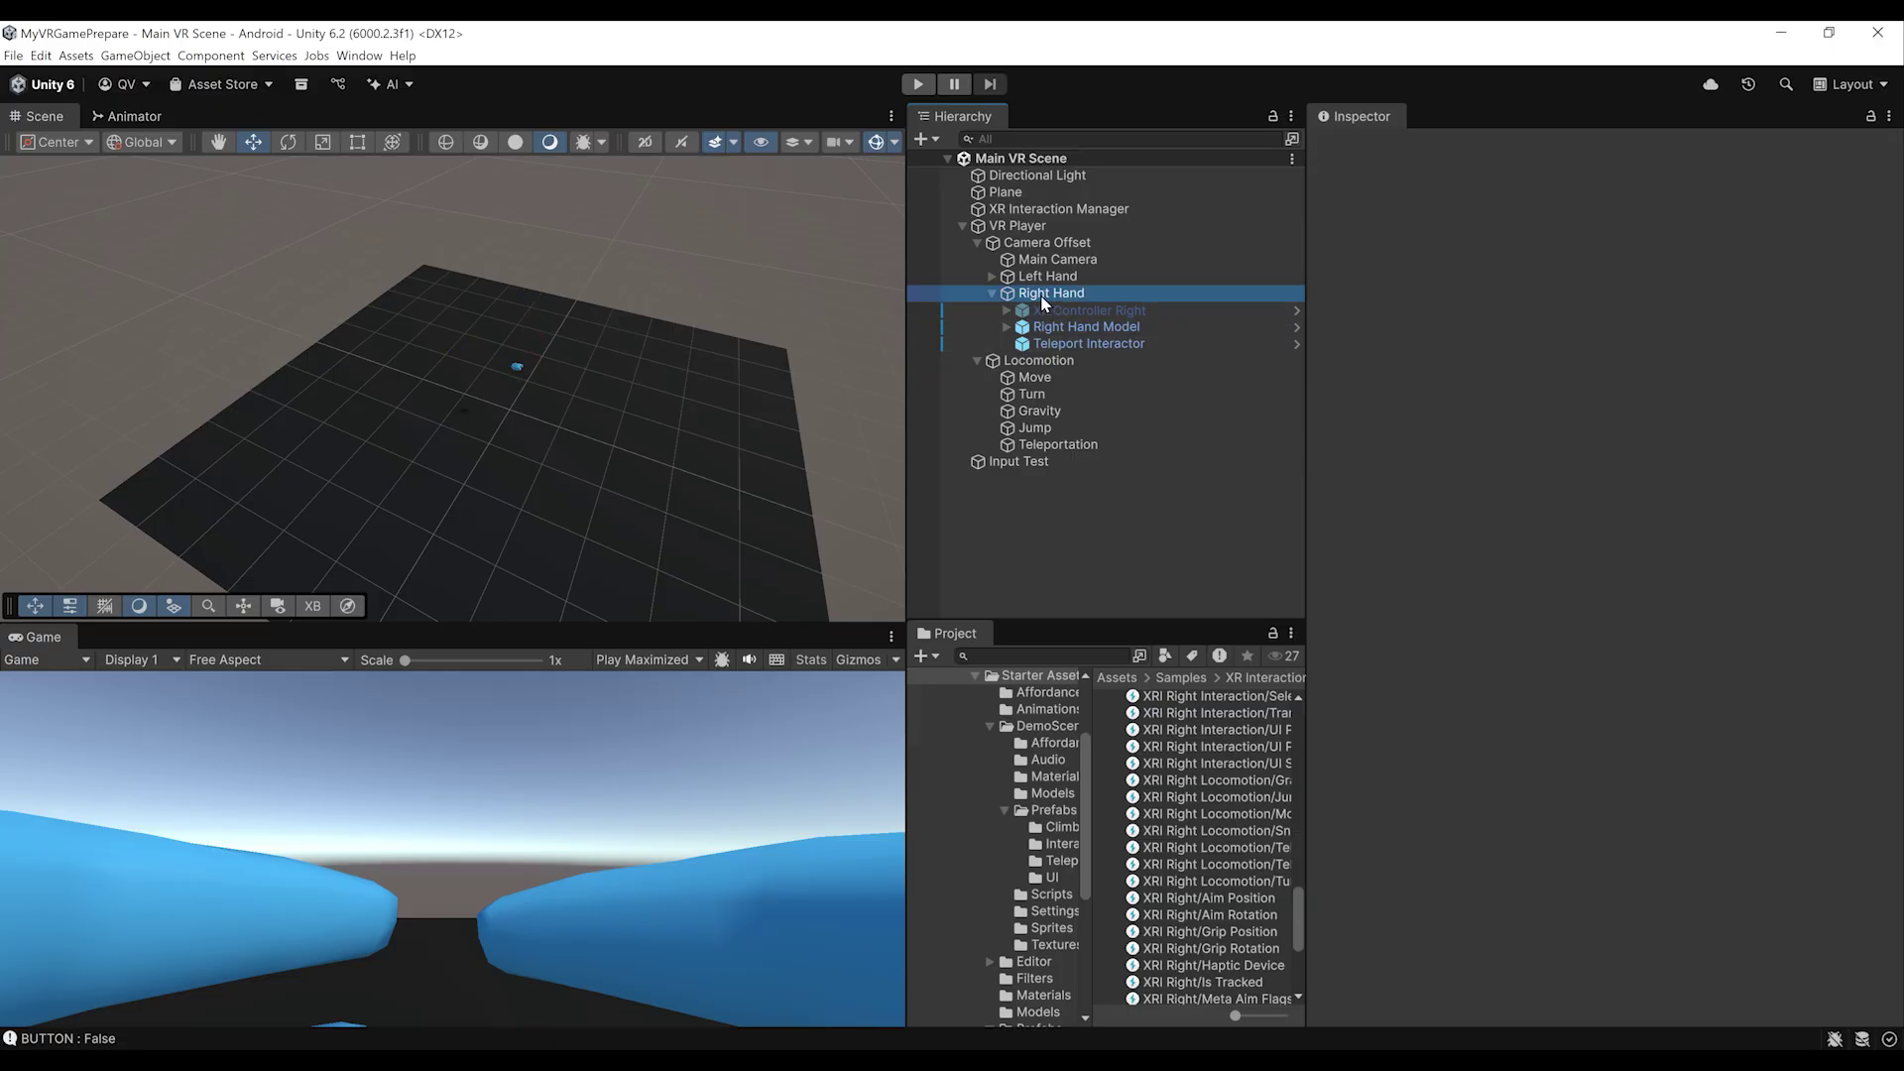
left_click(1570, 489)
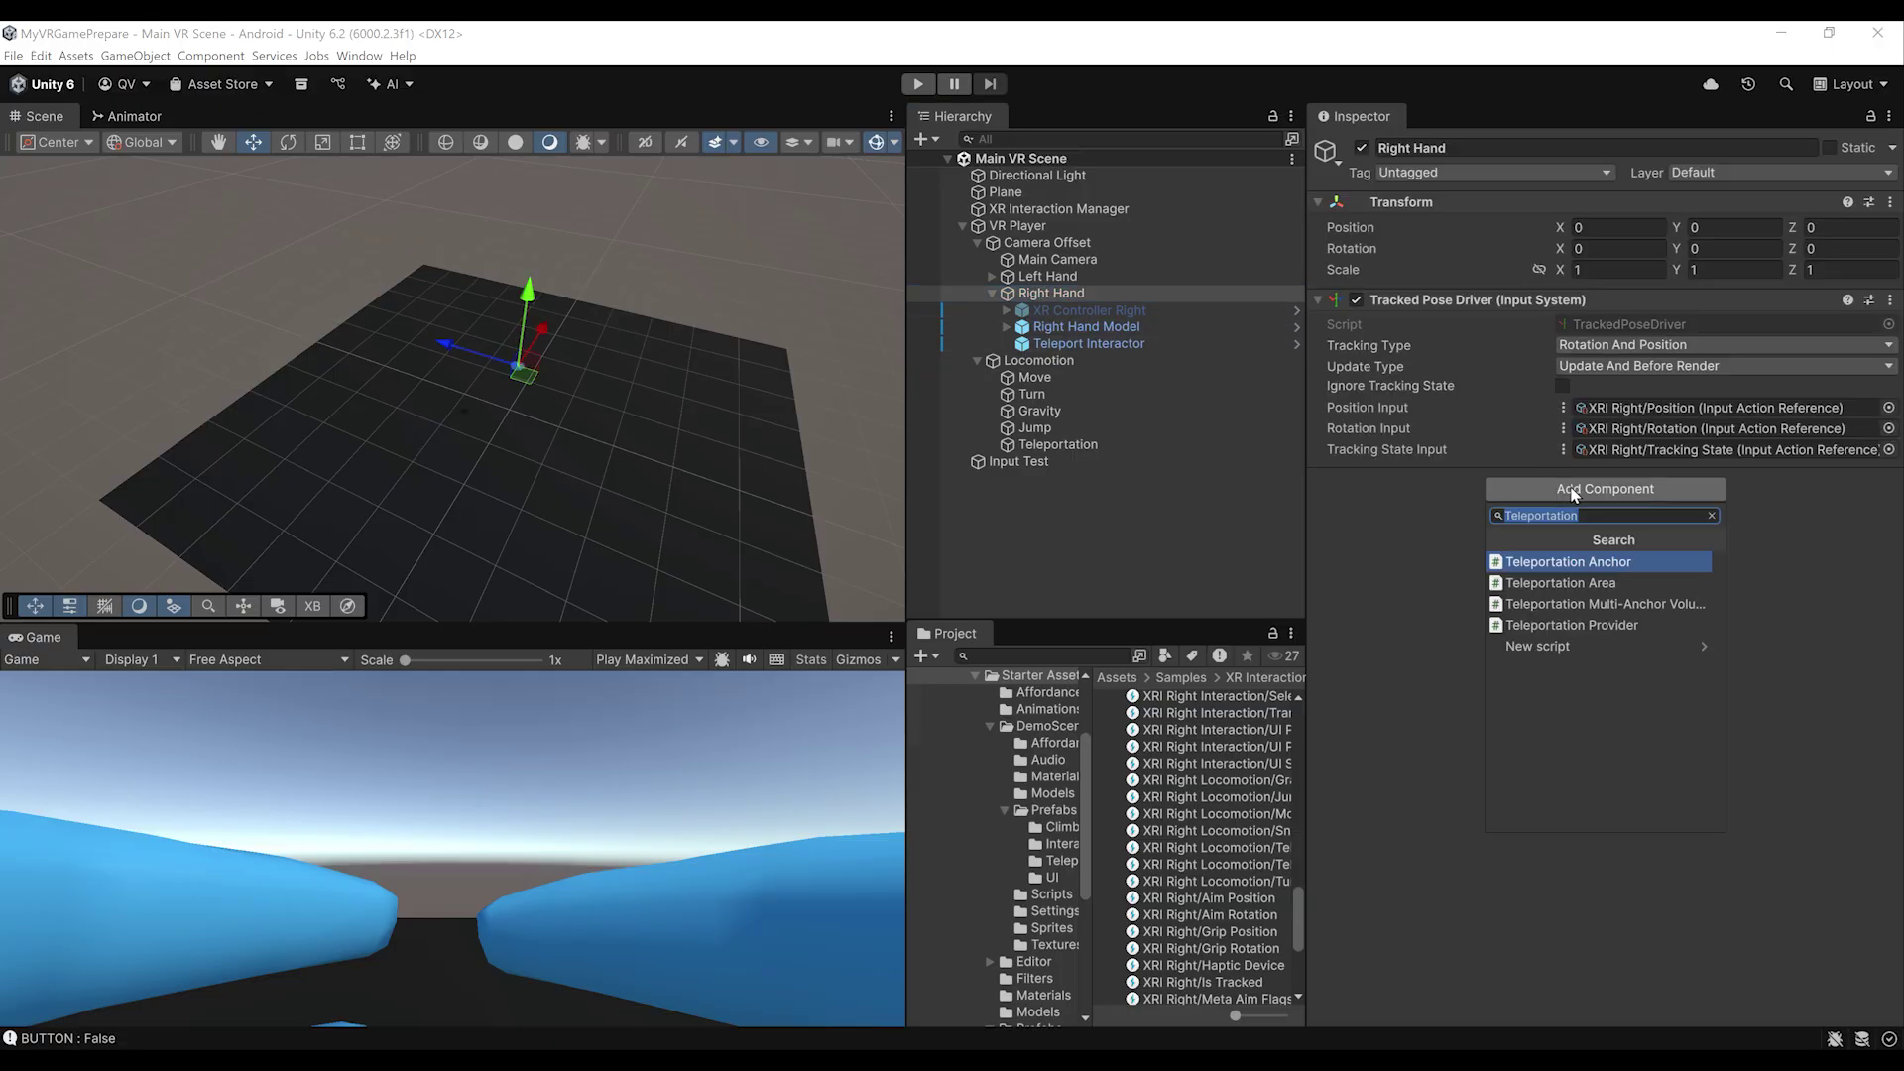
type("TeleportationA")
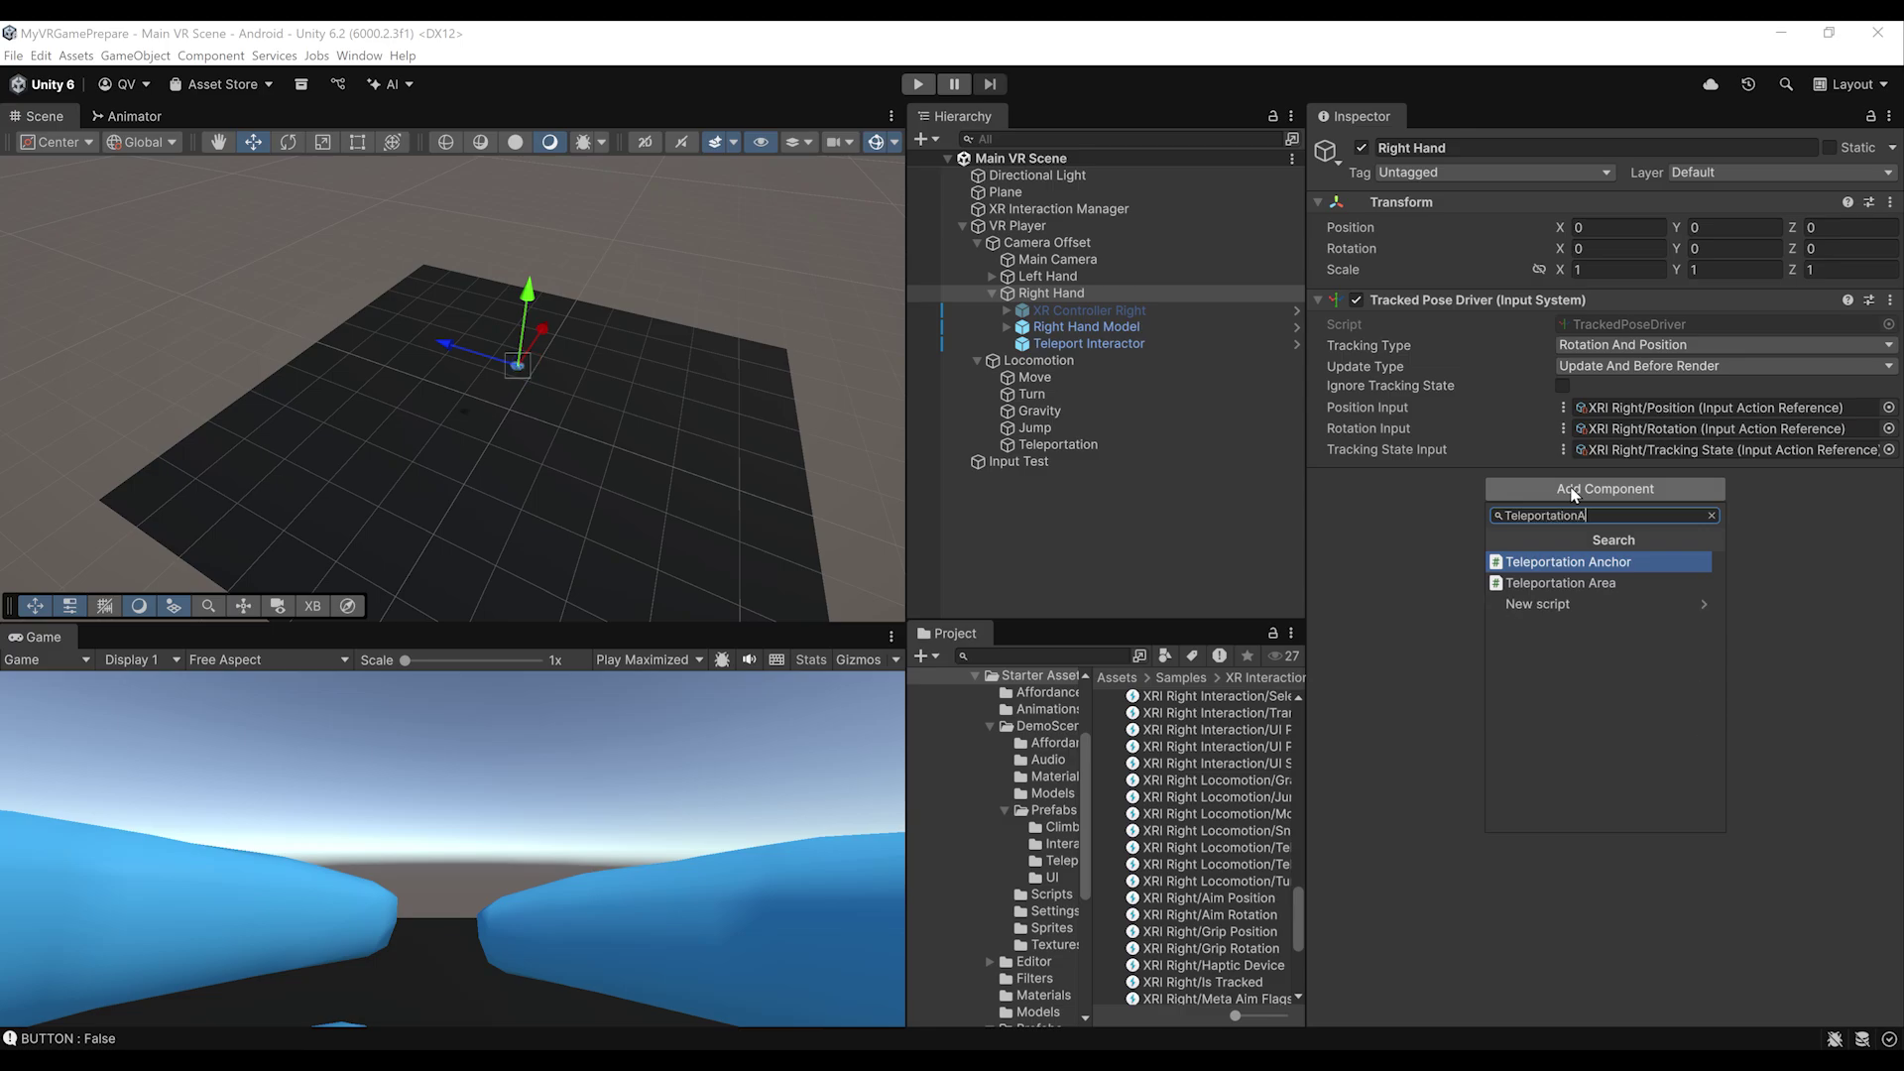
type("ctivator")
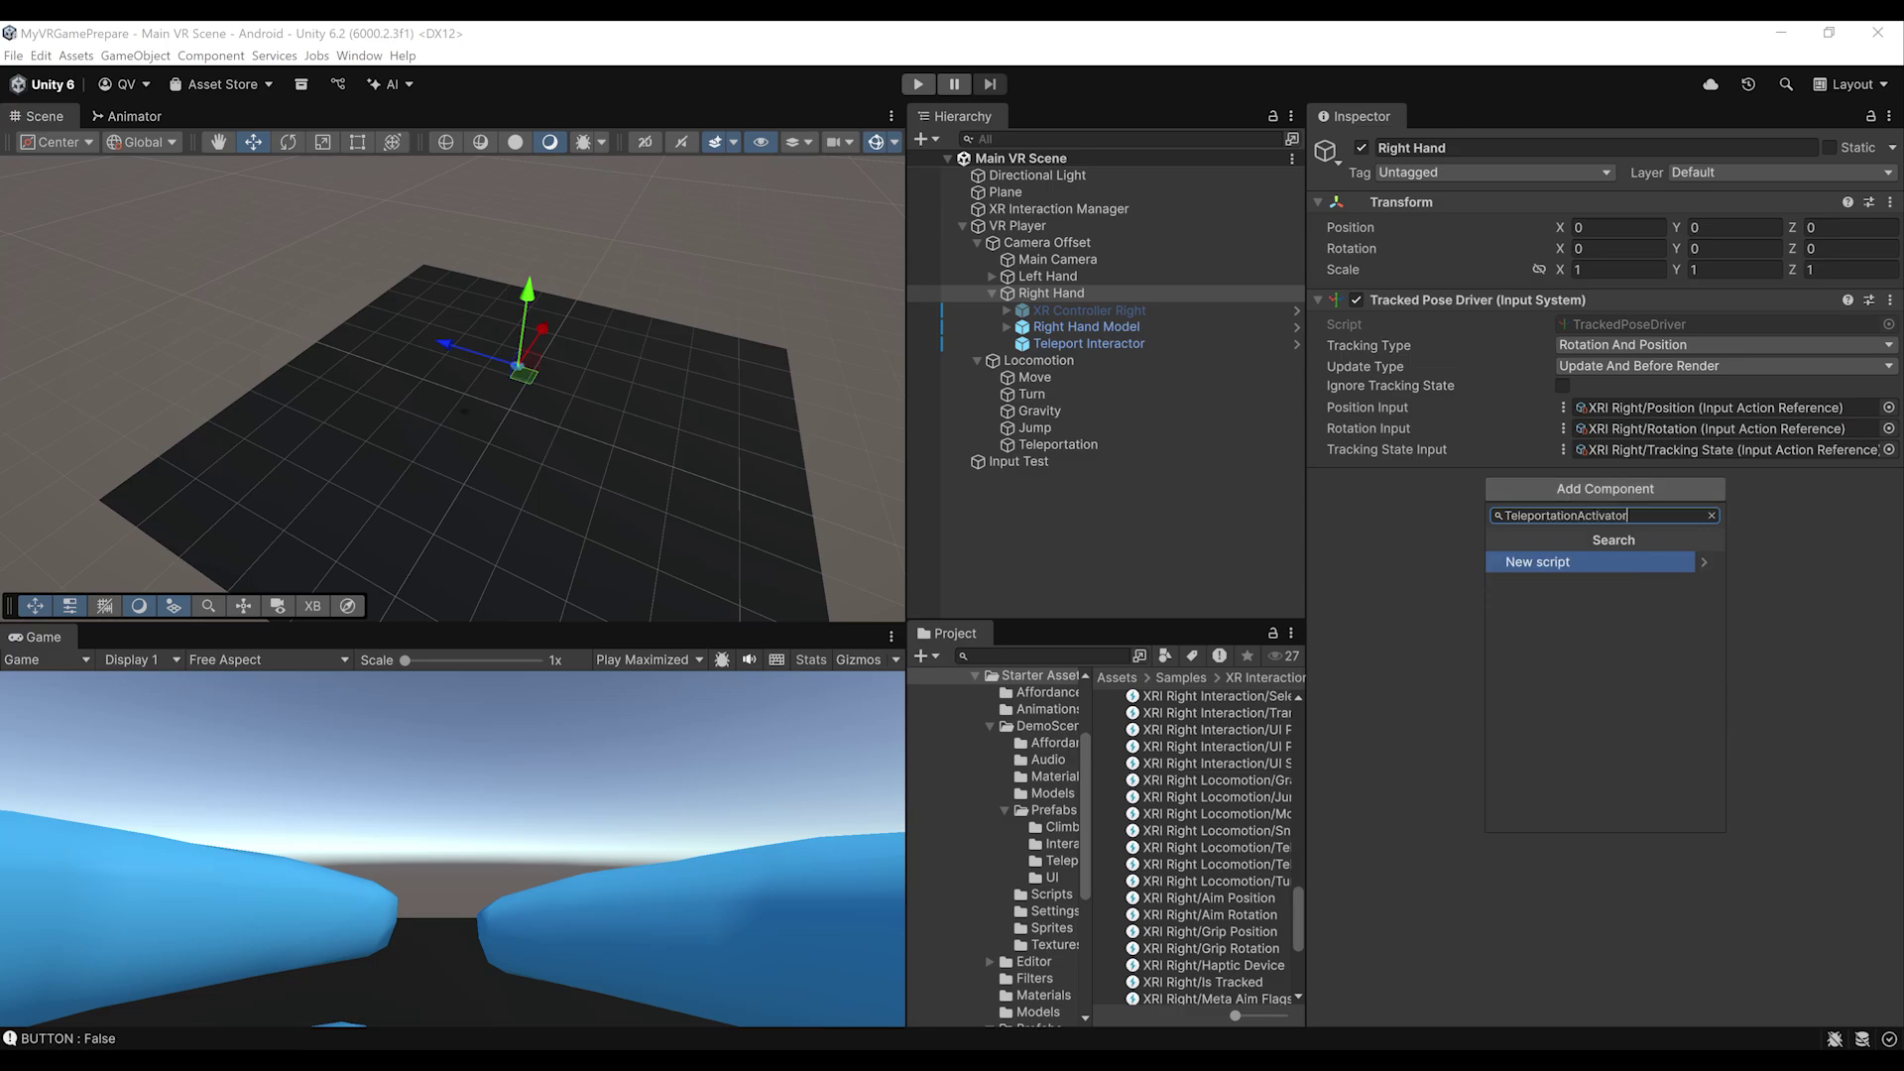
key("Return")
key("Return")
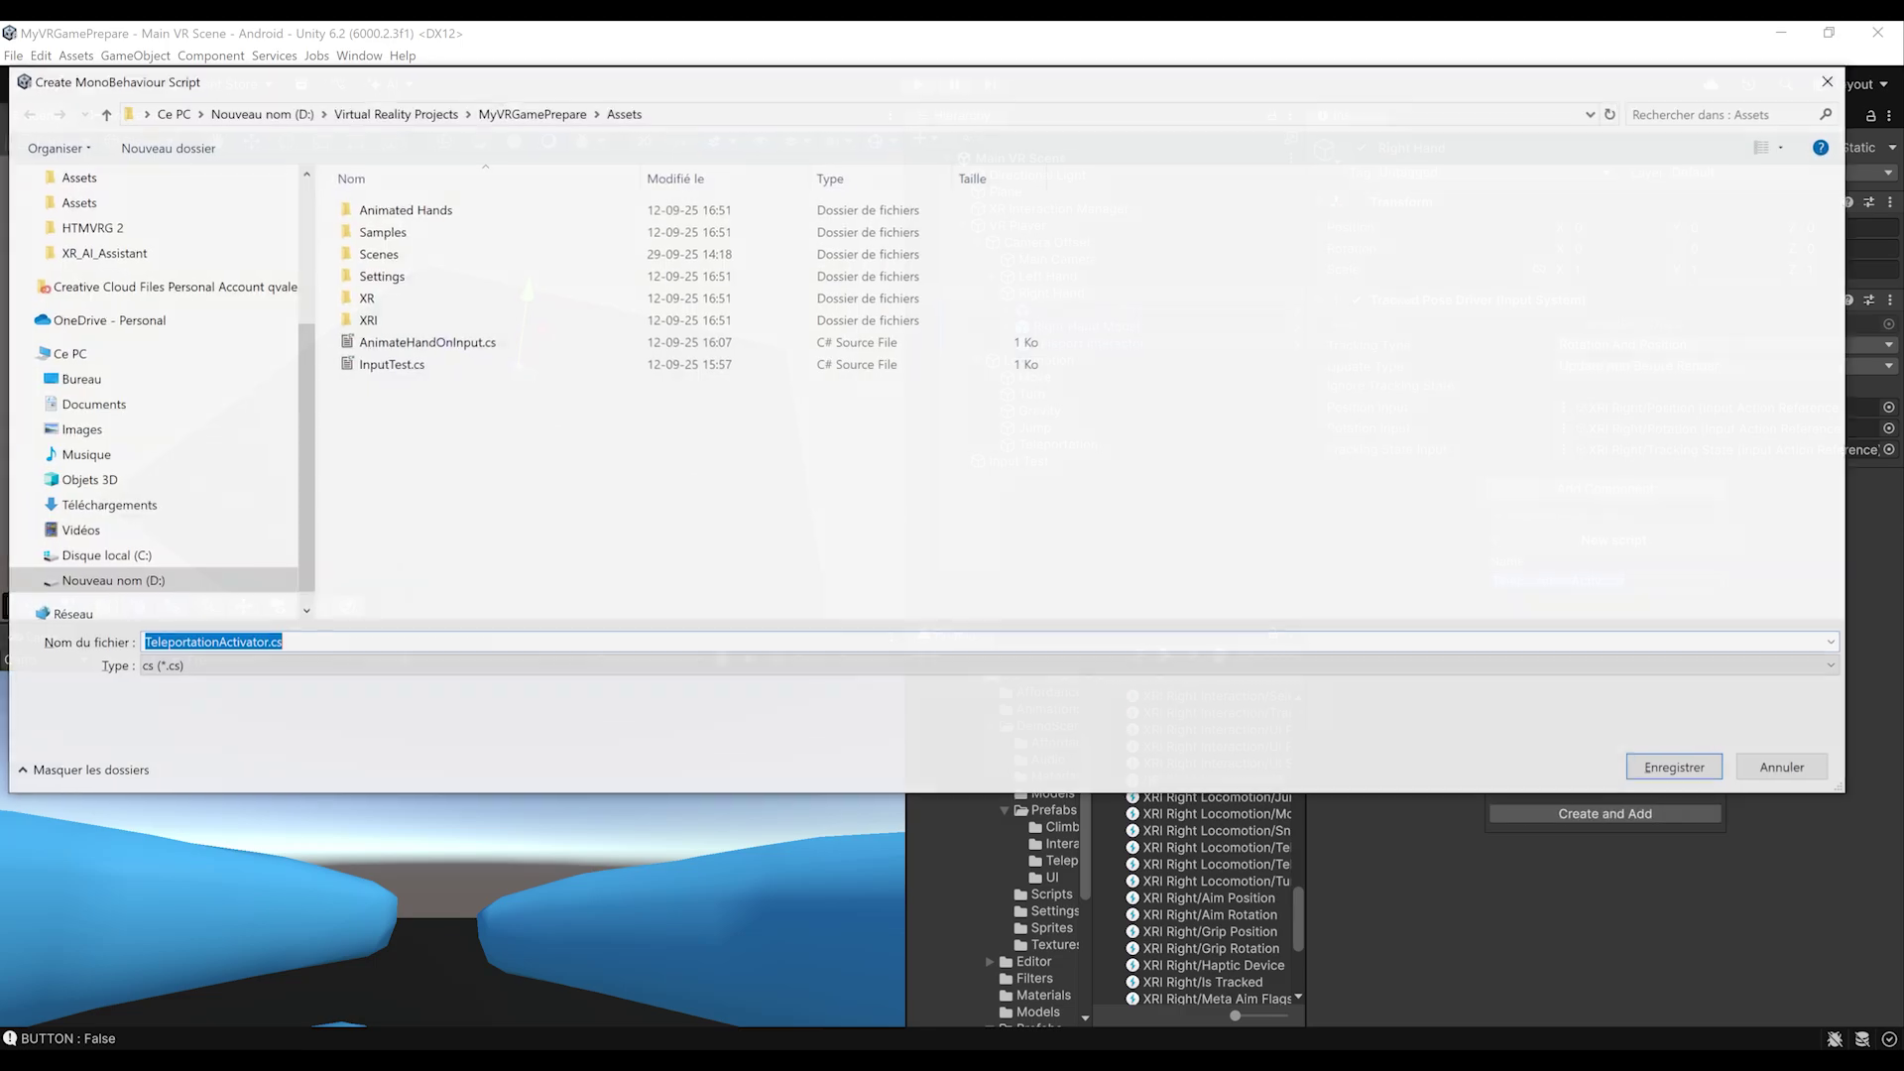
left_click(1697, 778)
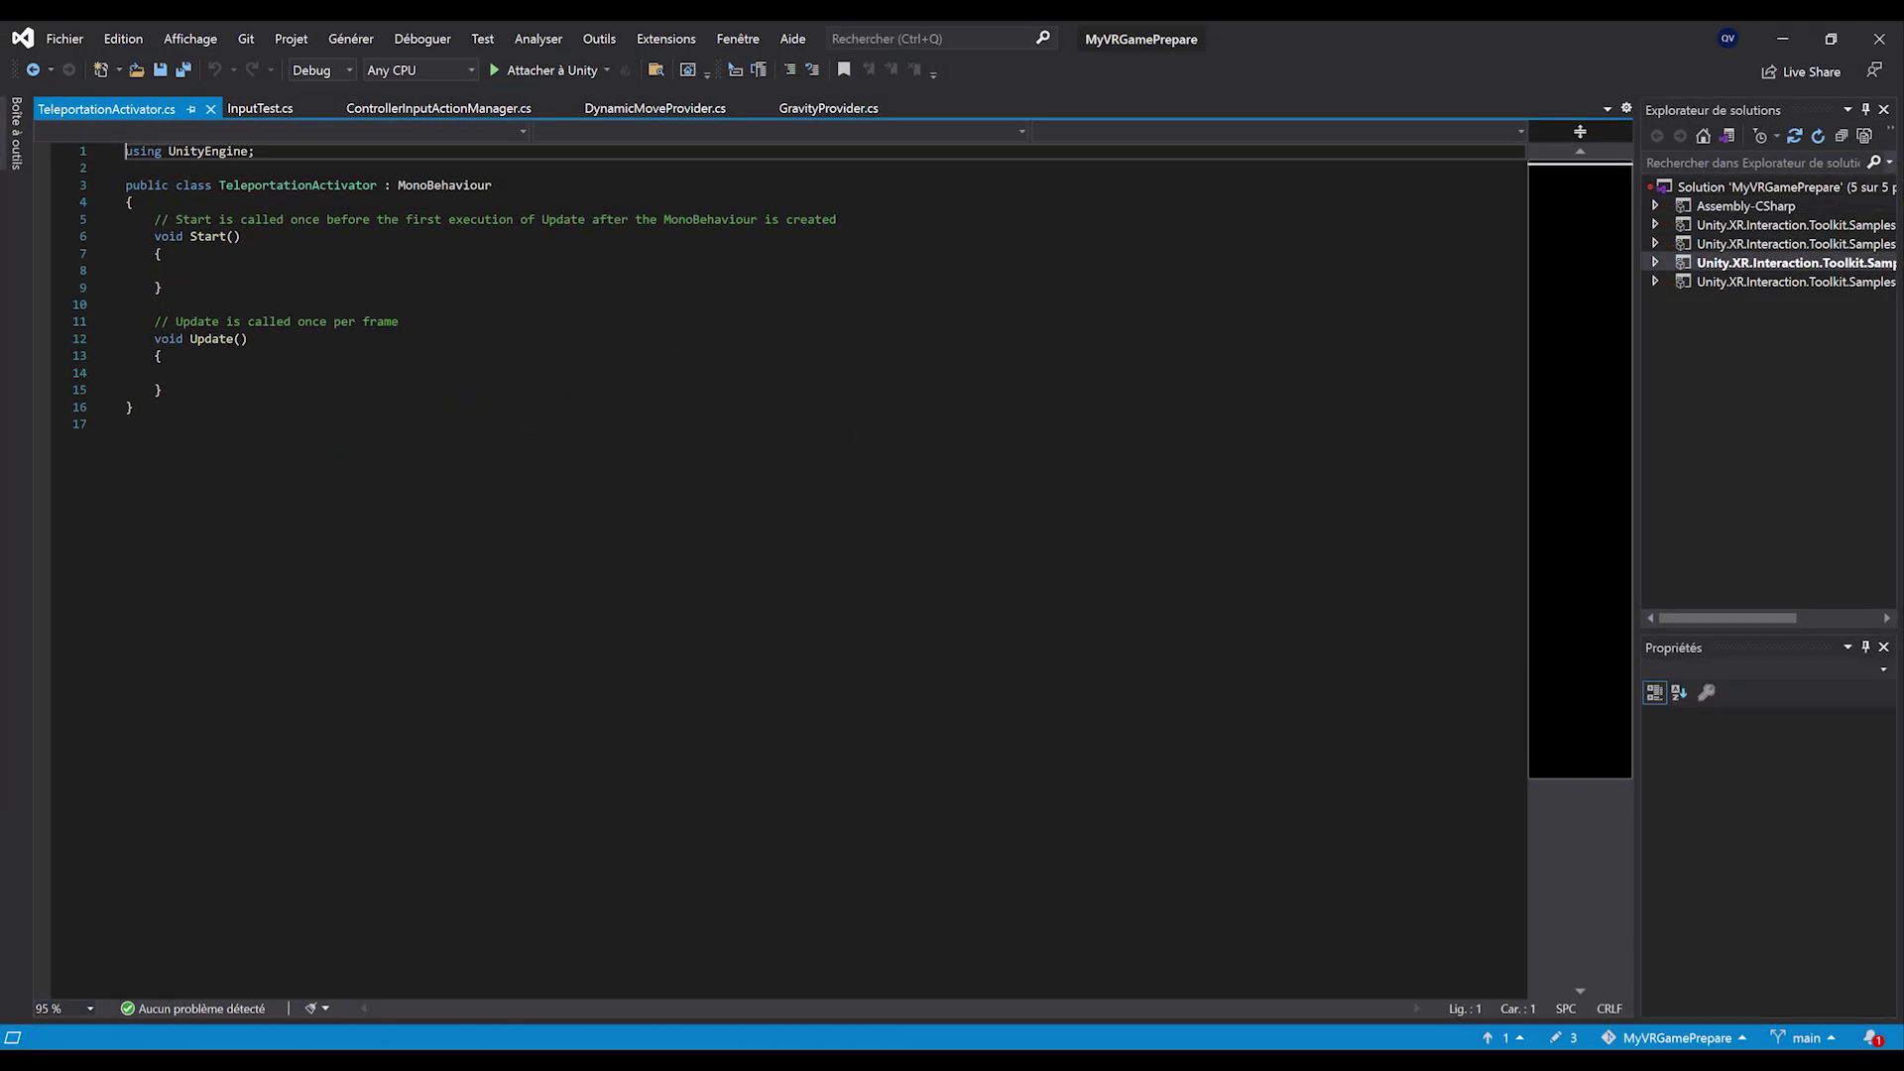
Add using UnityEngine.InputSystem and UnityEngine.XR.Interaction.Toolkit.Interactors imports and save
left_click(476, 397)
key("ctrl+z")
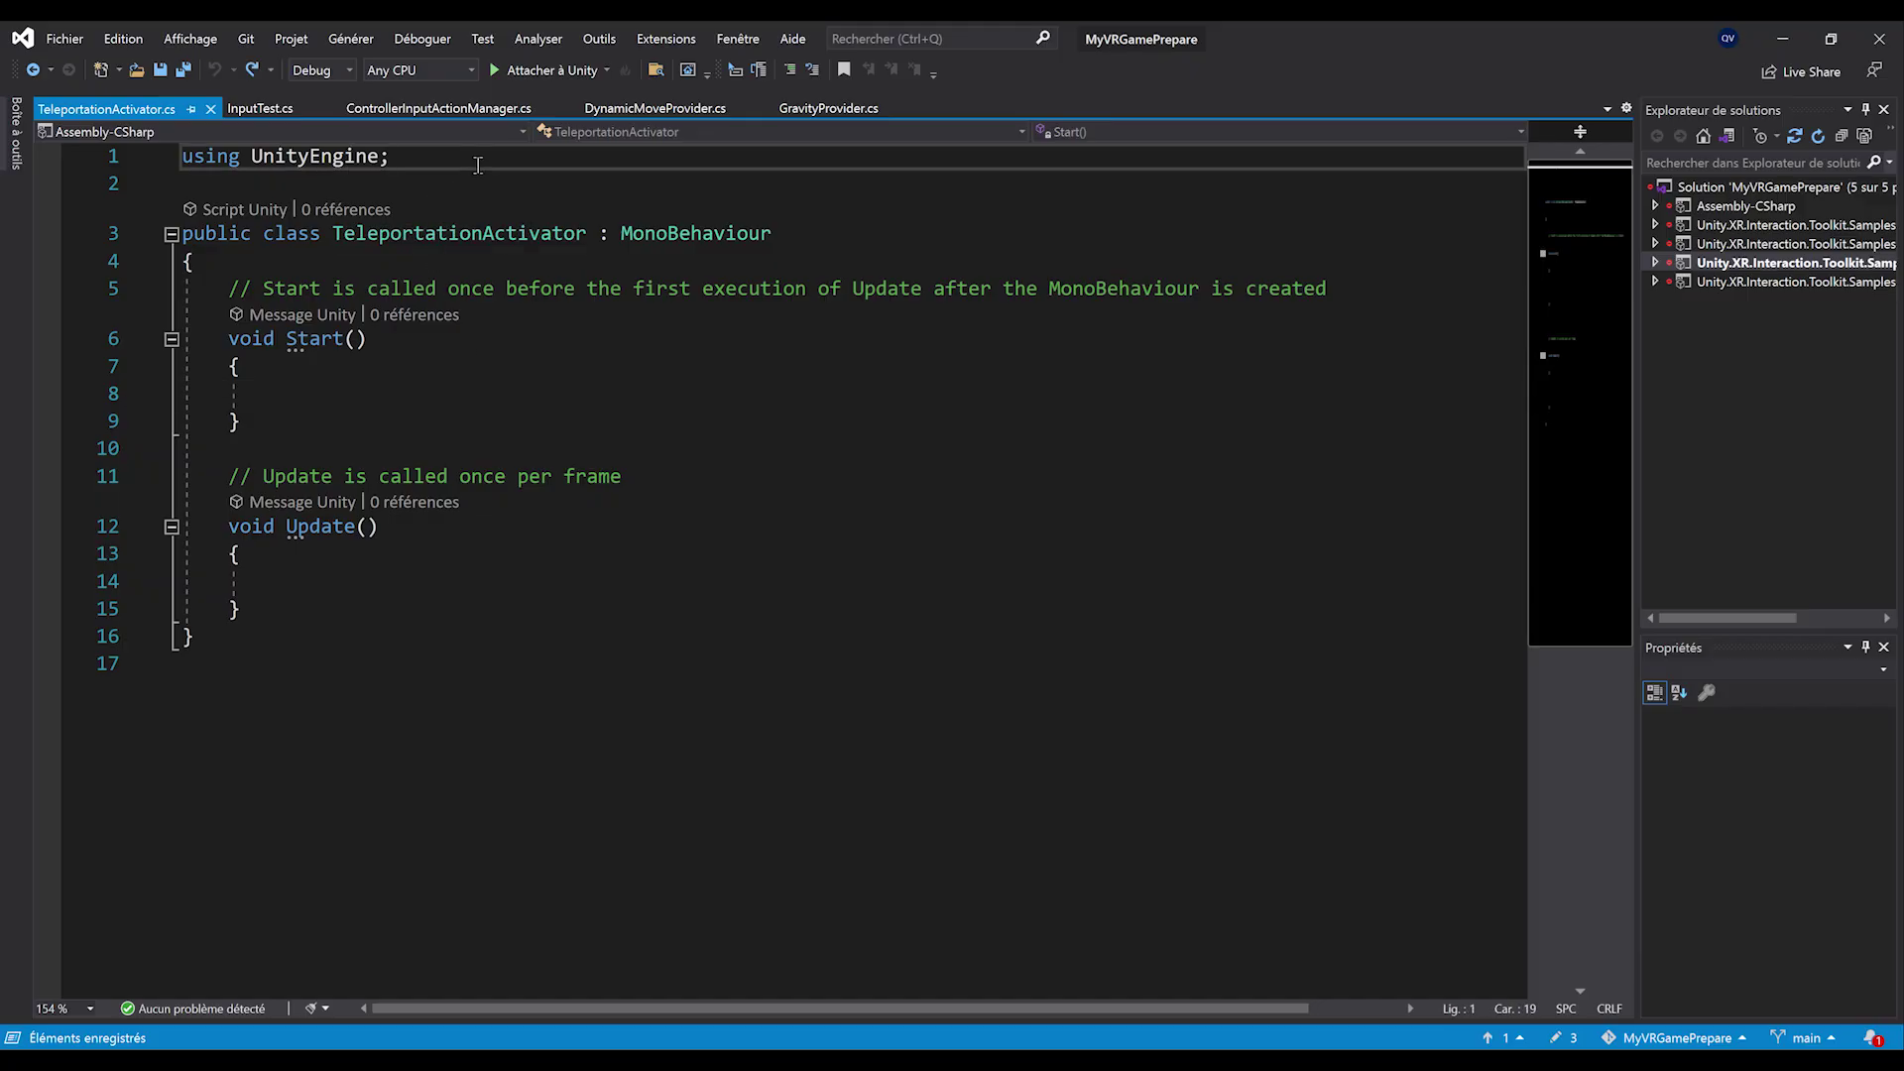
key("Return")
type("using ")
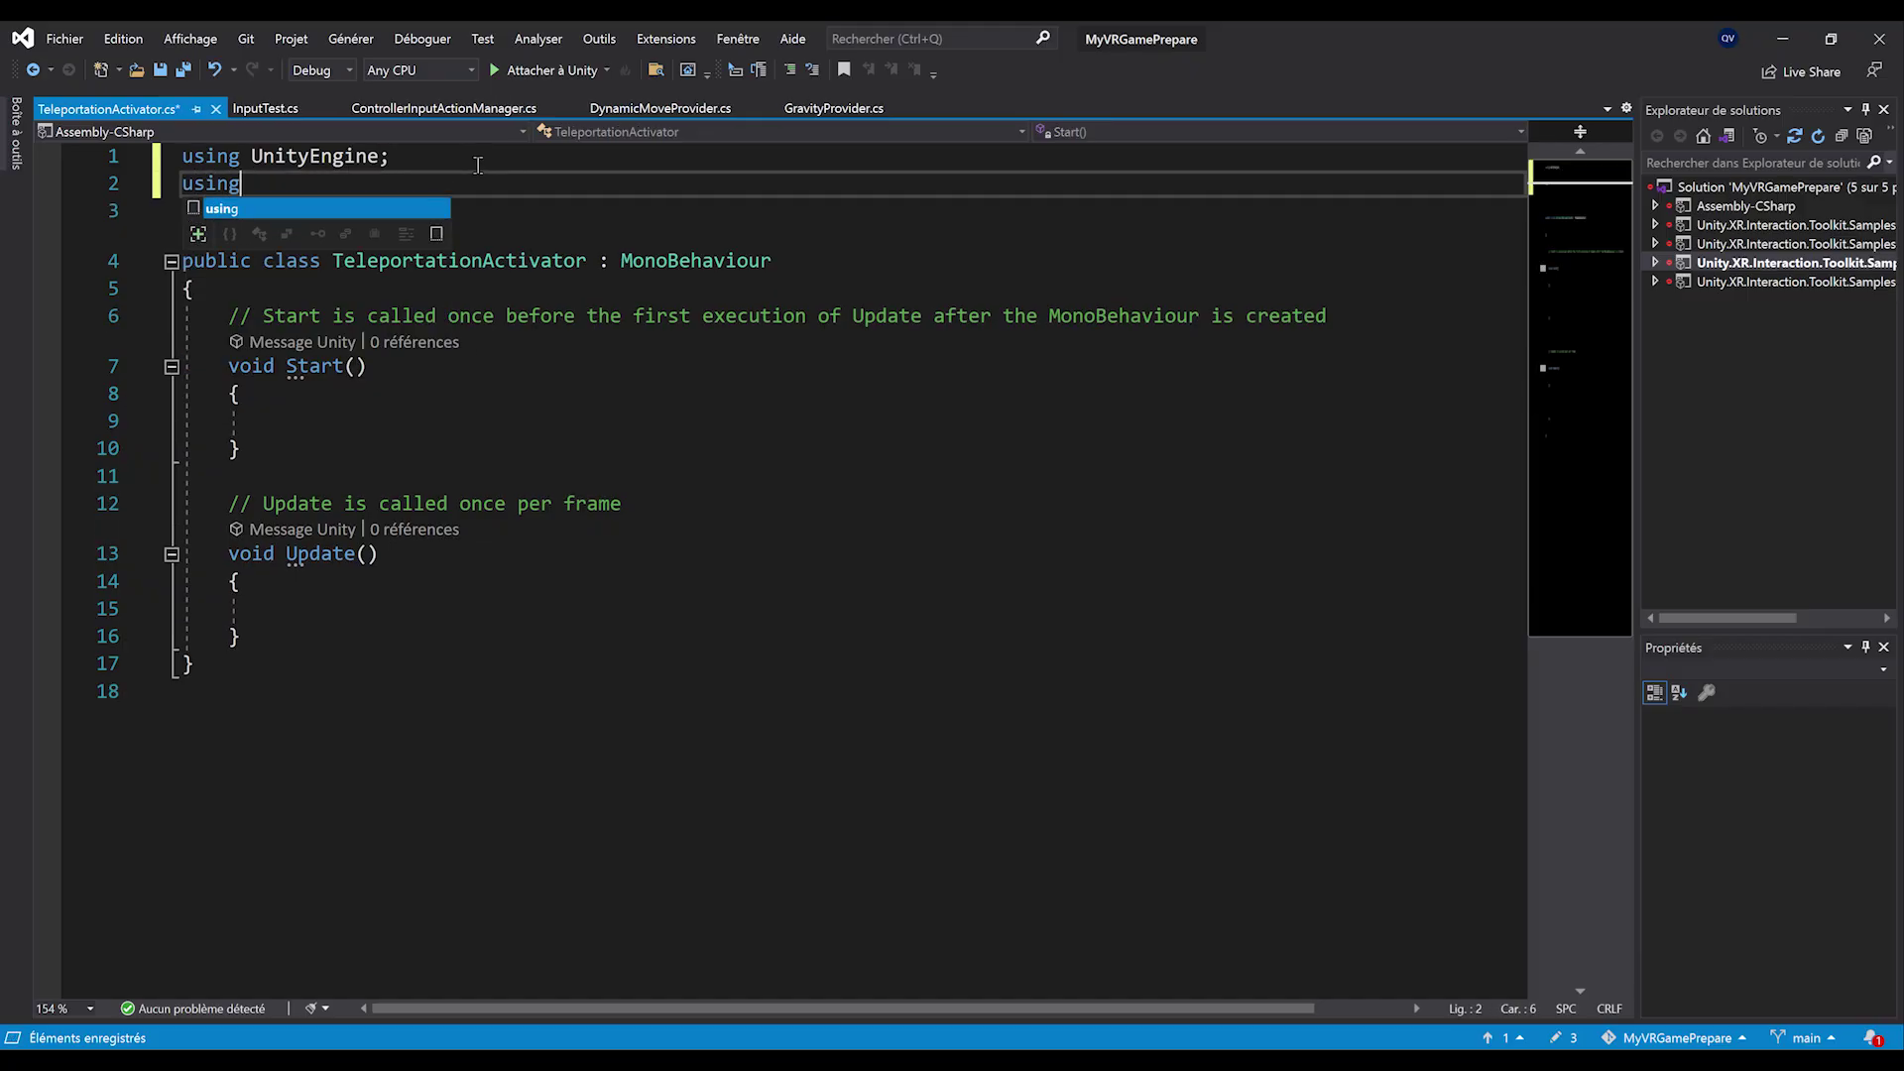
type("UnityE")
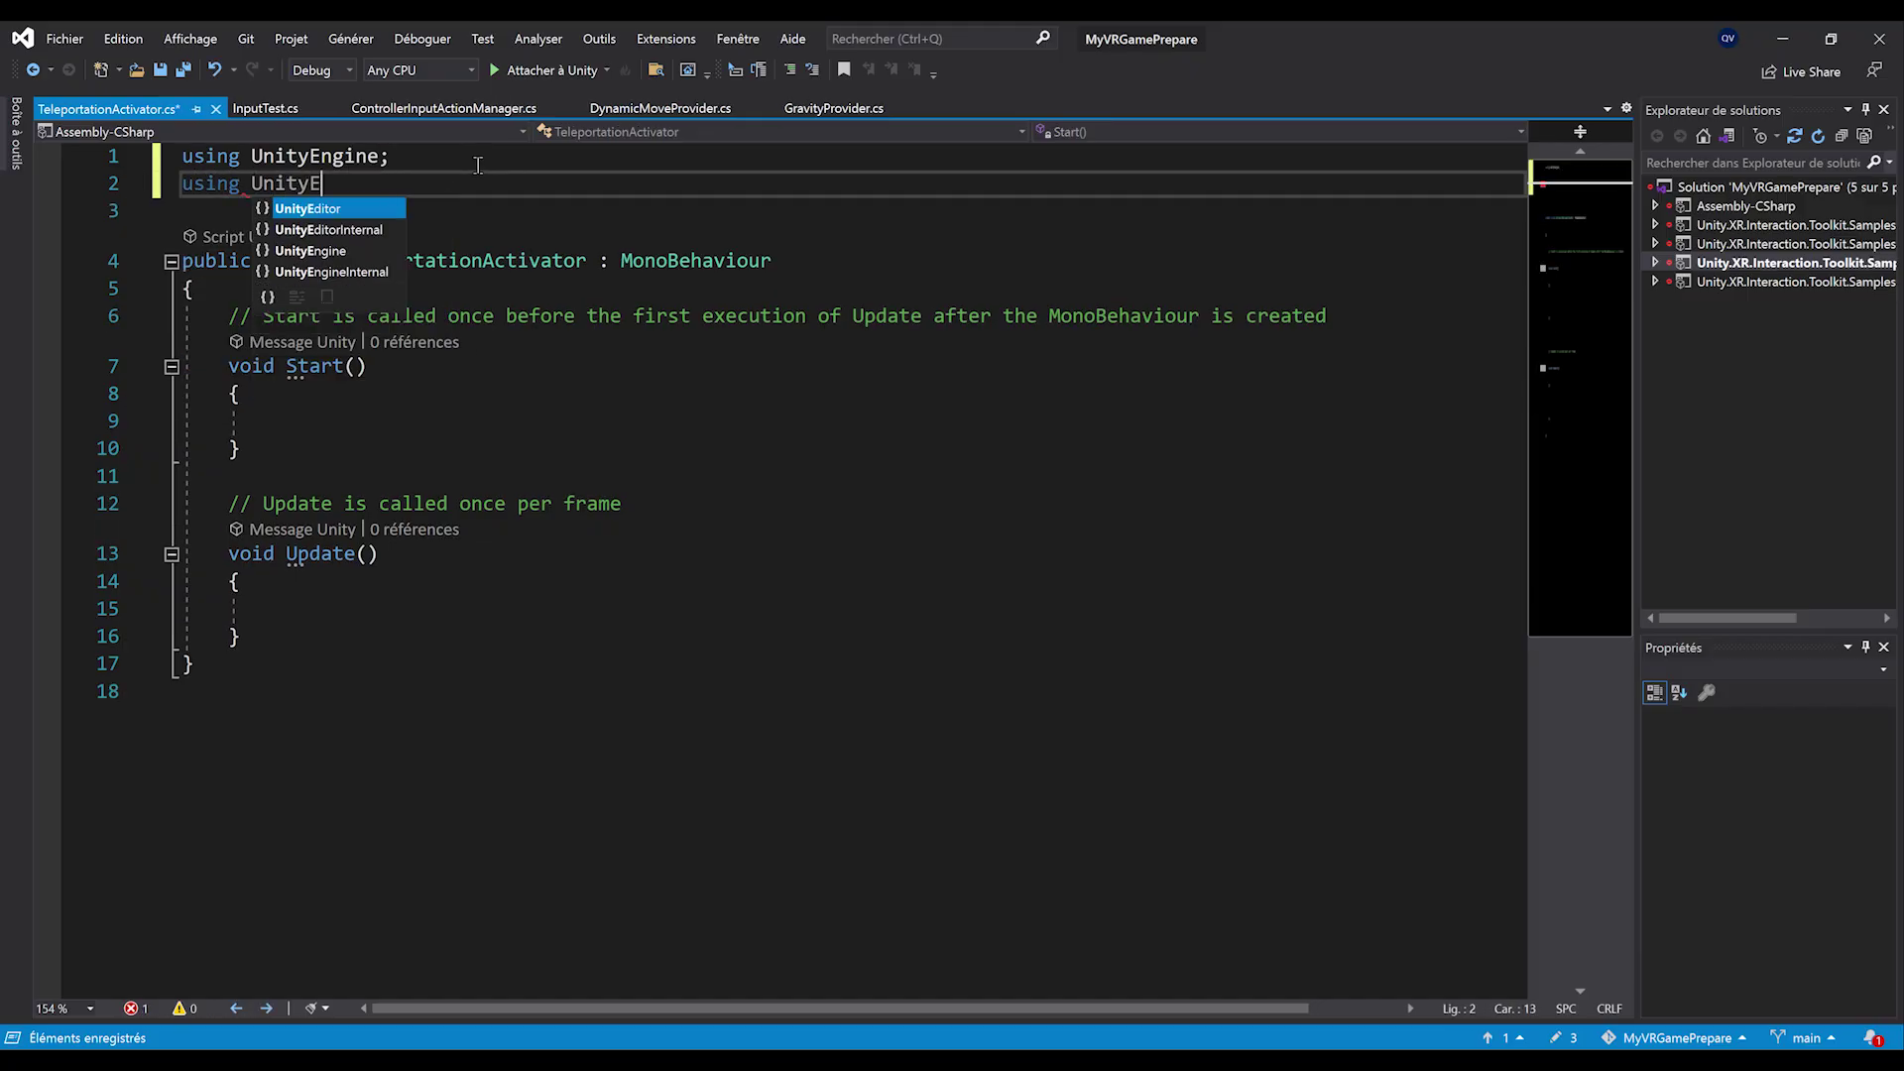
type("ngine.InputSystem;")
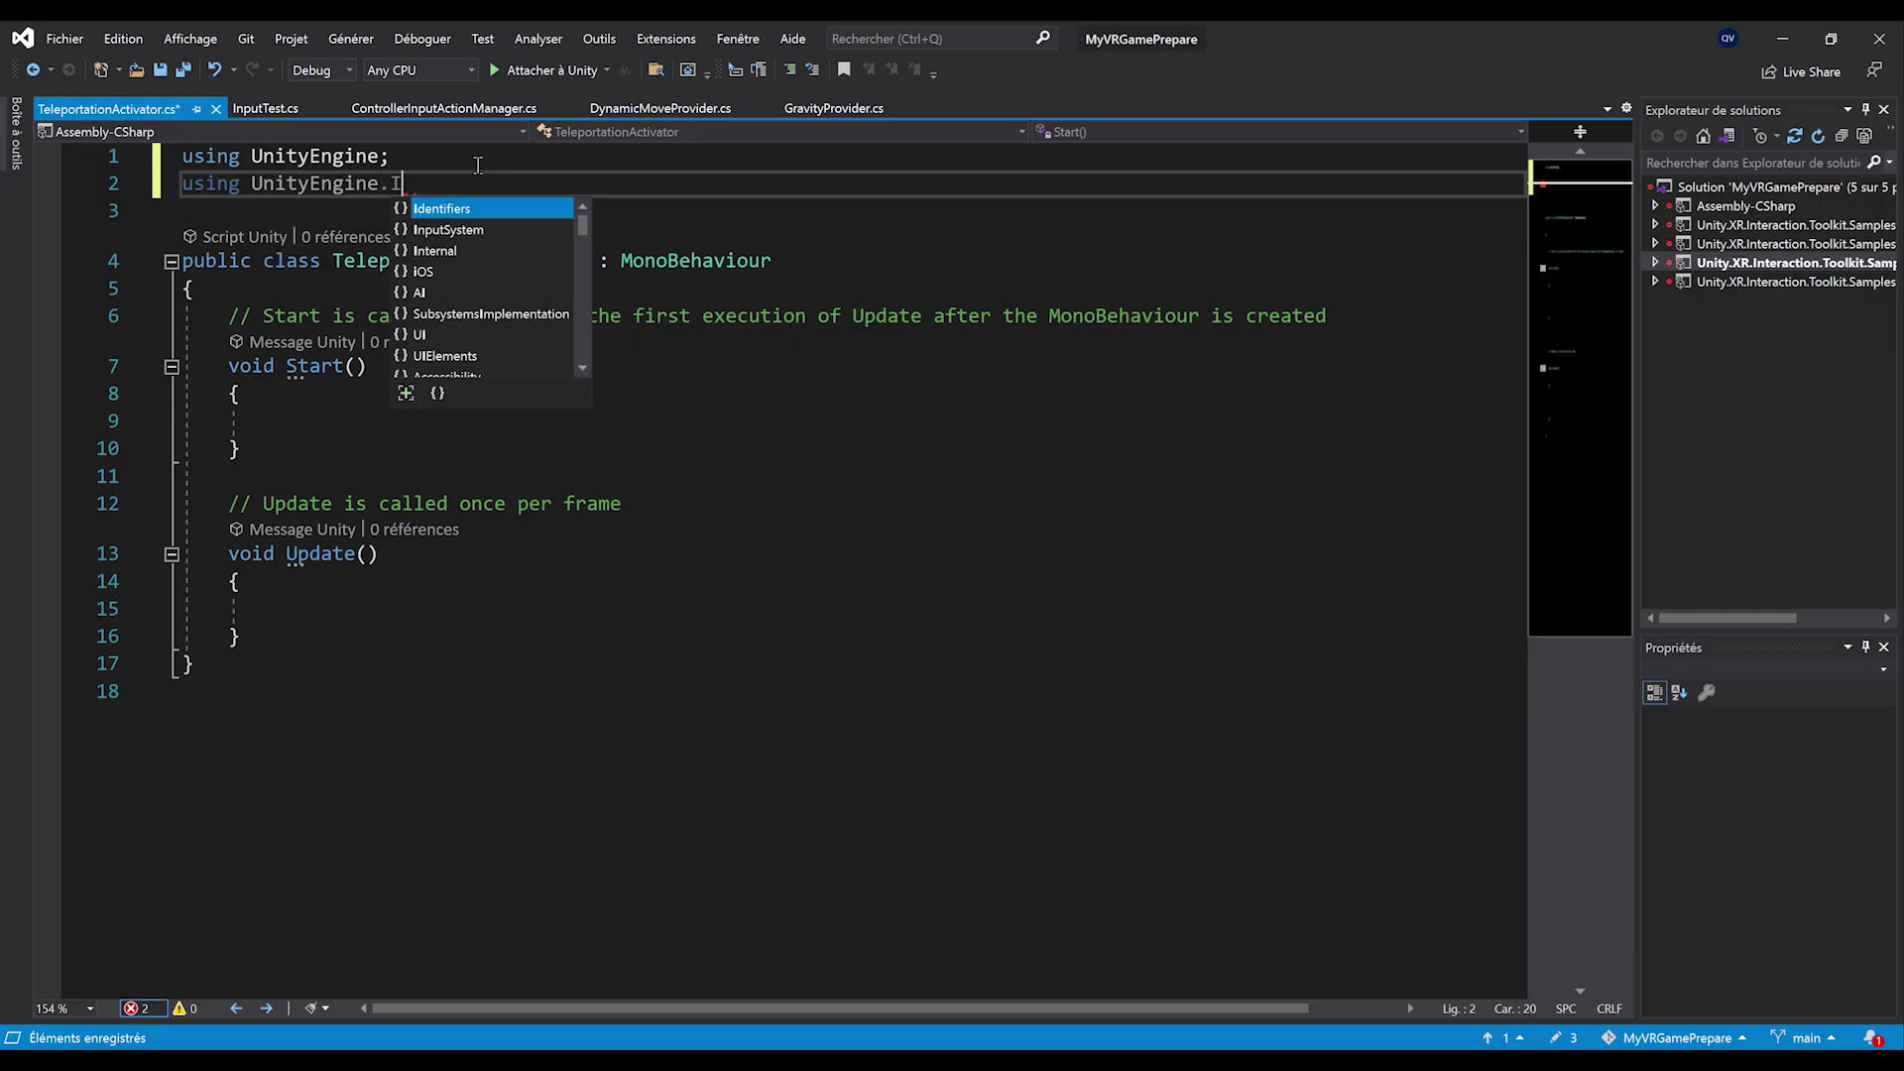
key("ctrl+s")
key("Return")
type("using ")
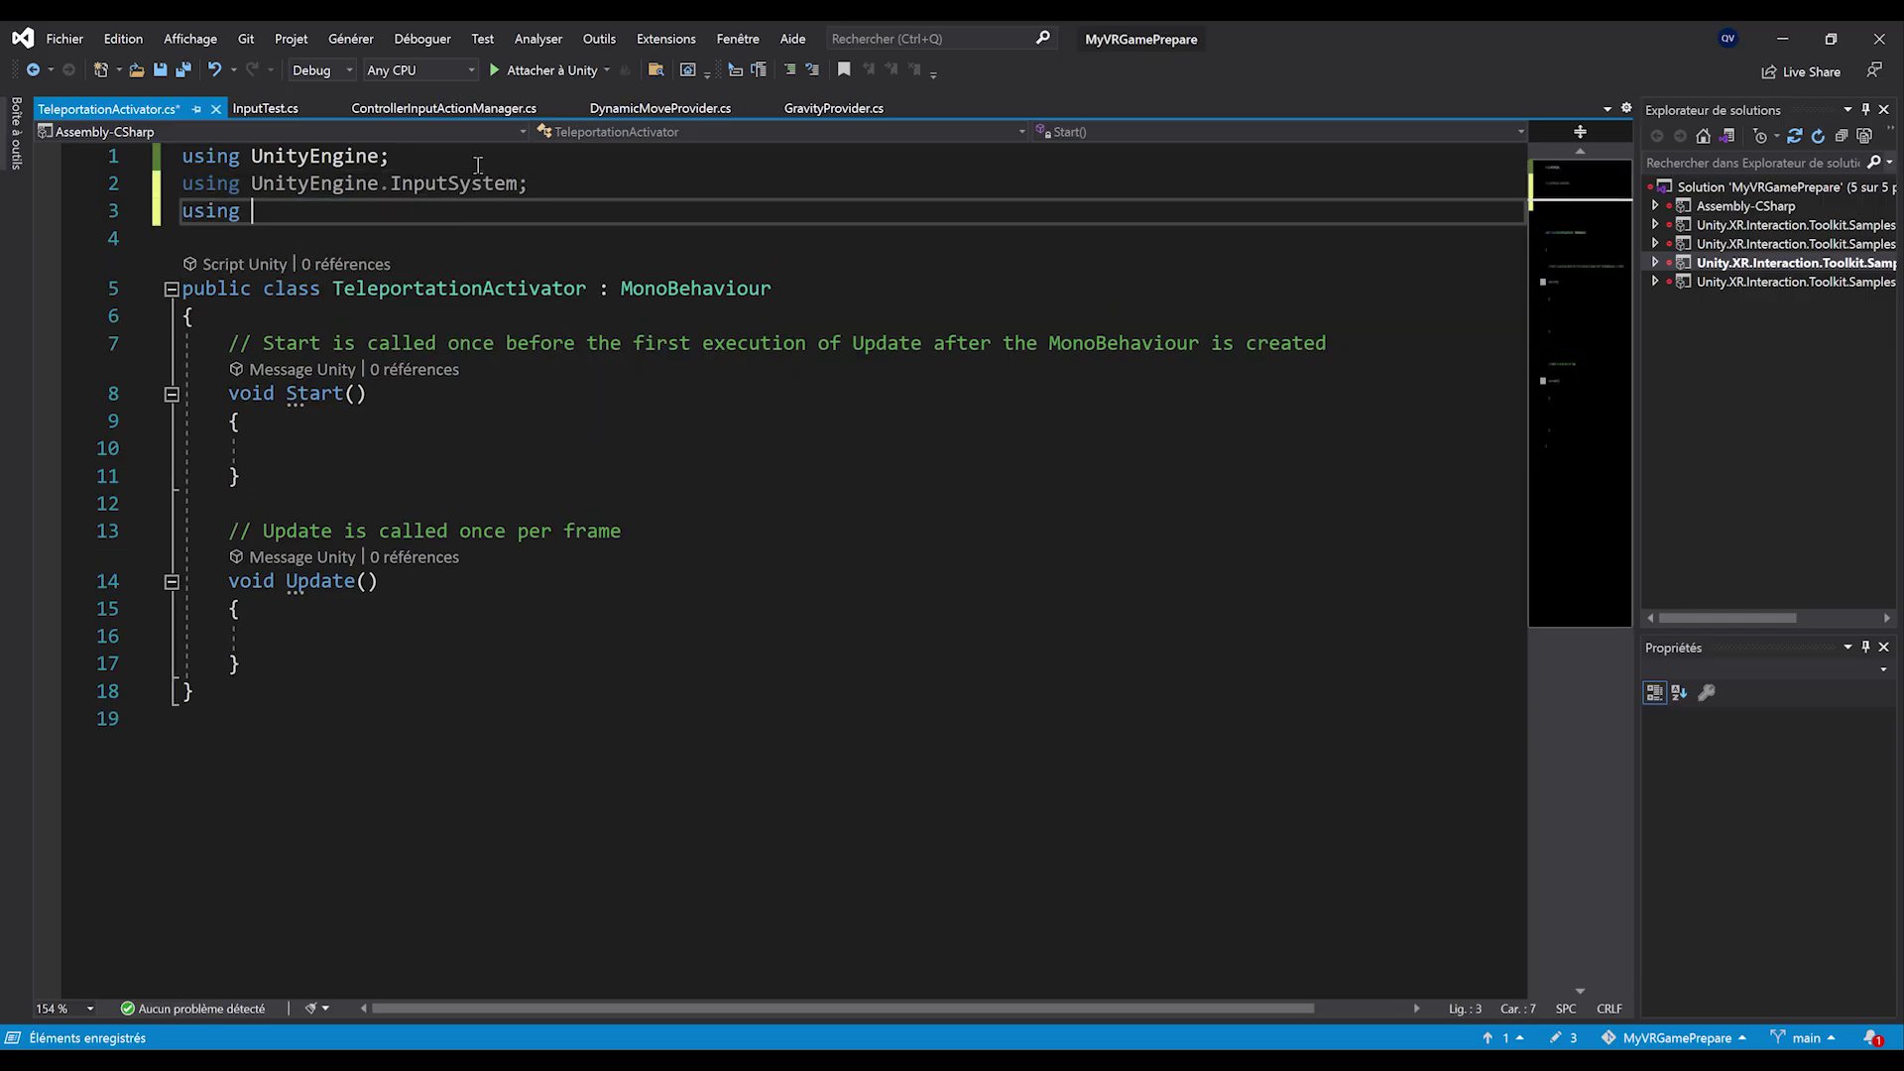
type("UnityEngine.")
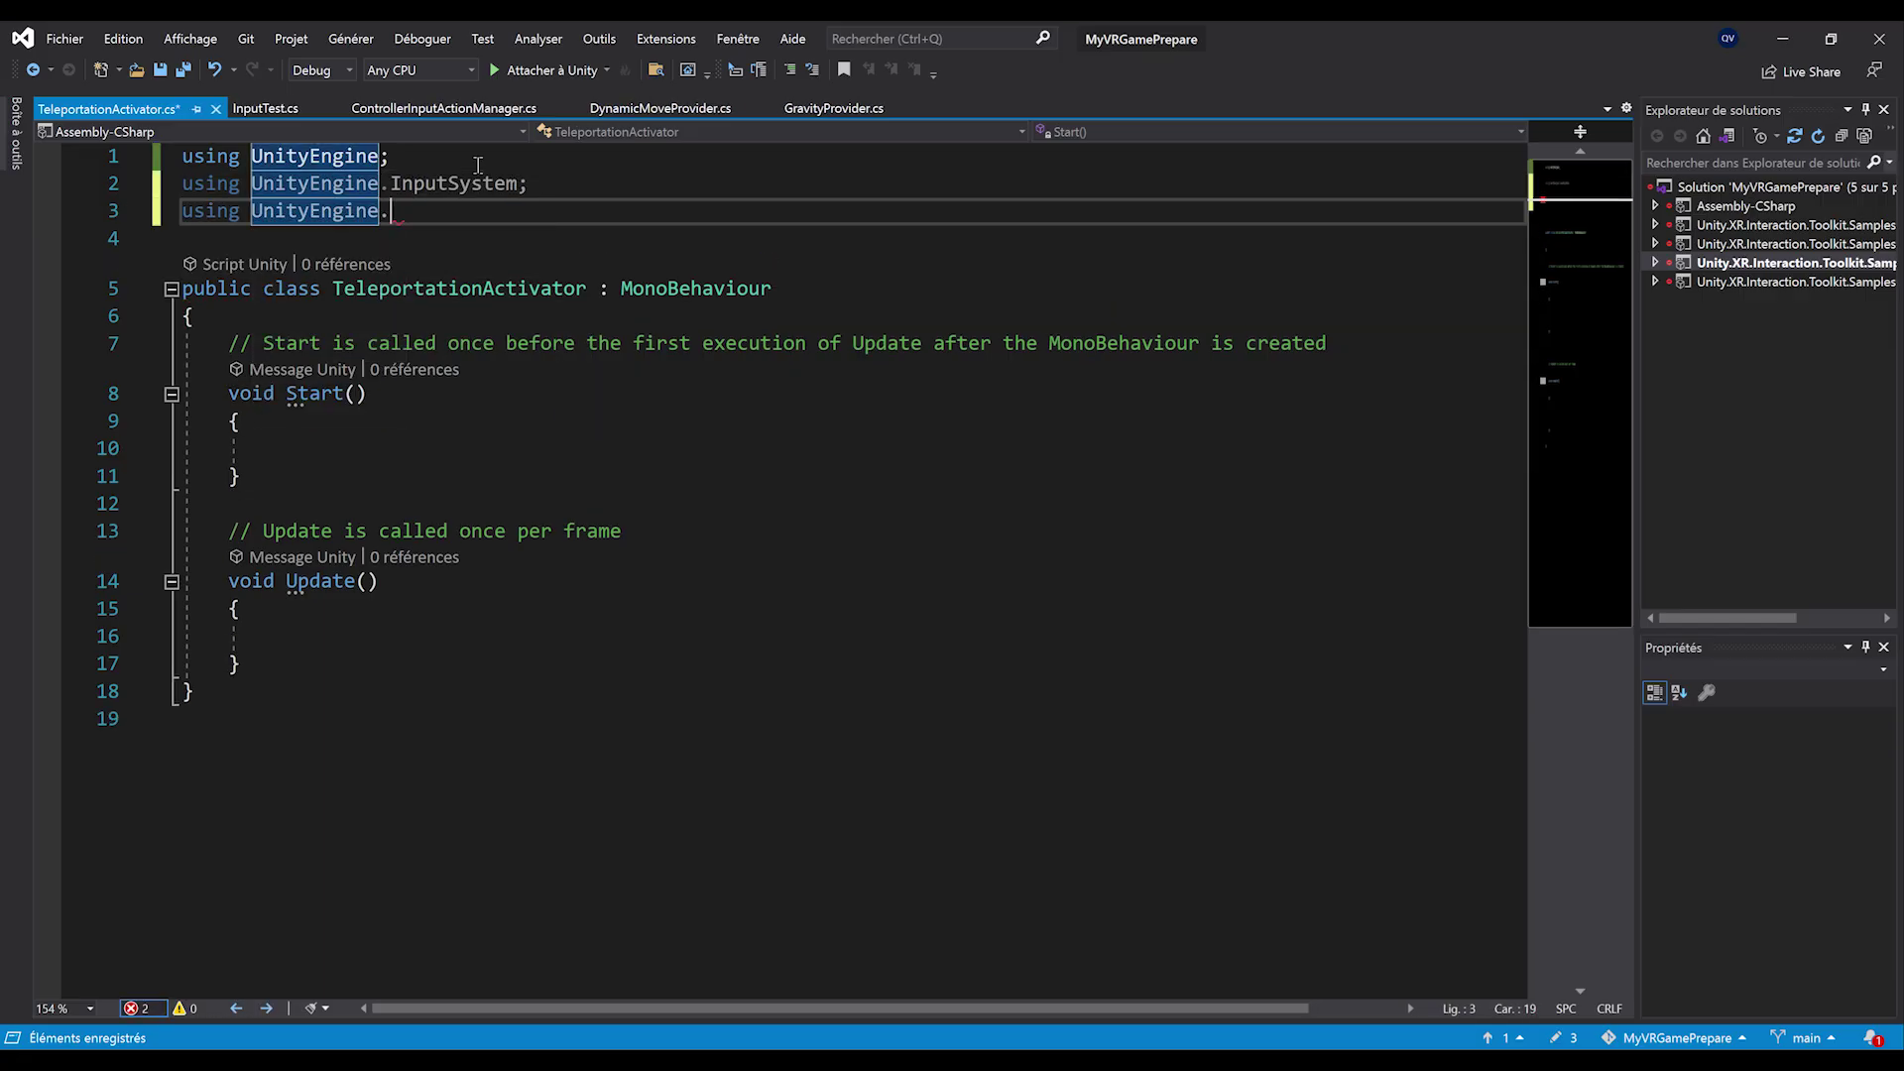
type("XR.inte")
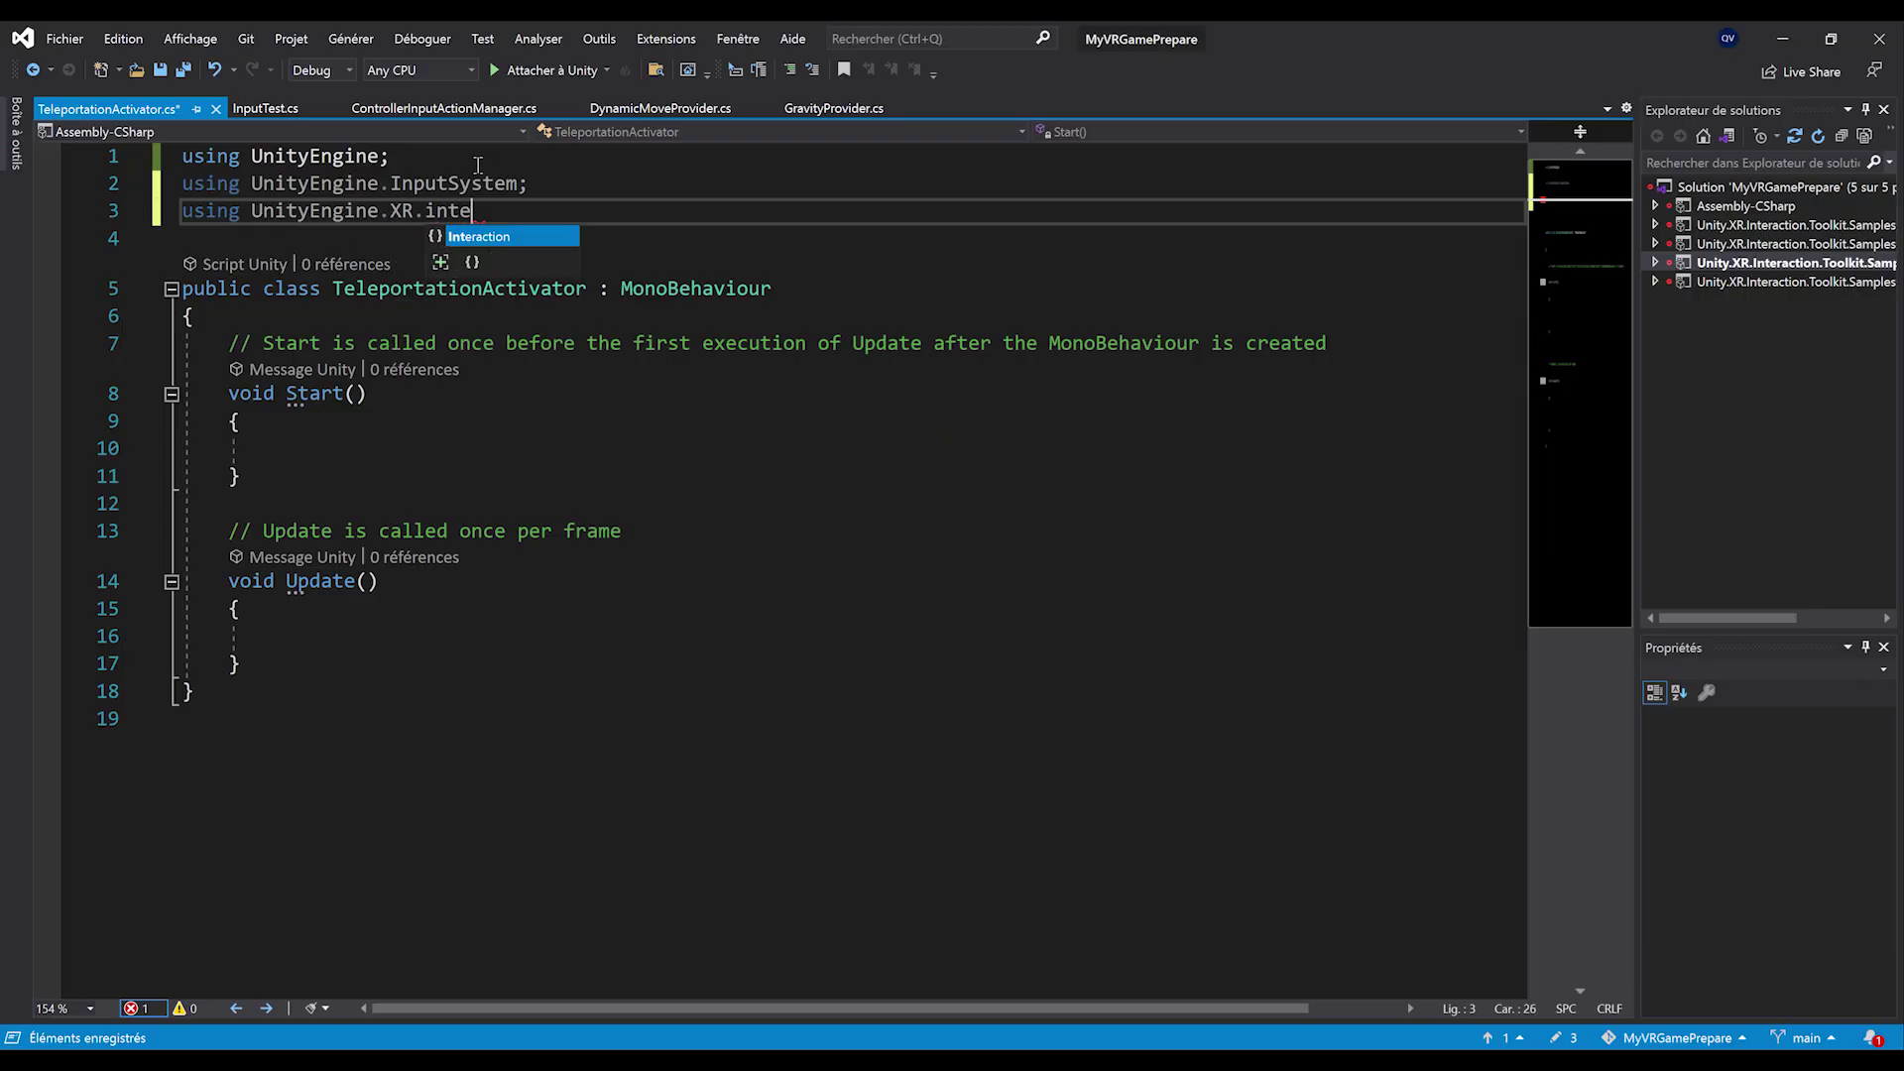
type(".Toolkit.")
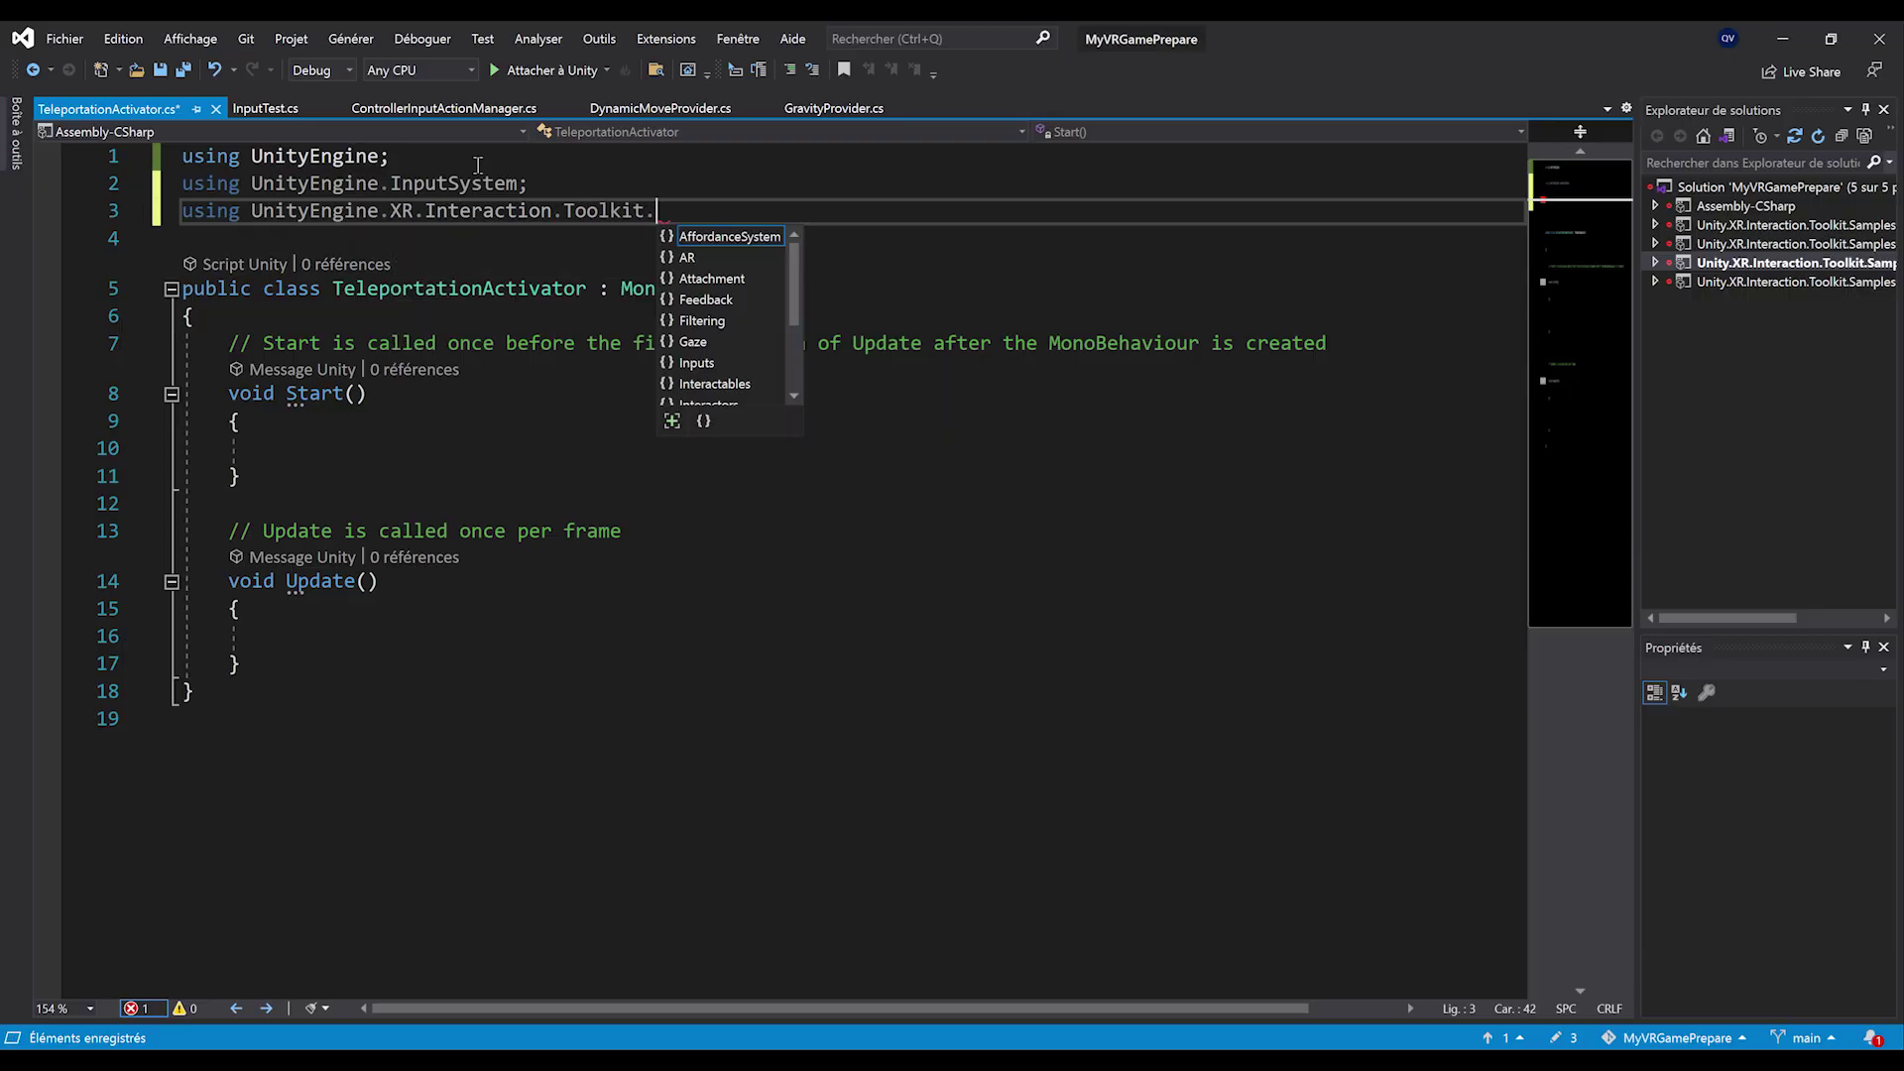
type("Inter")
key("Down")
key("Tab")
type(",")
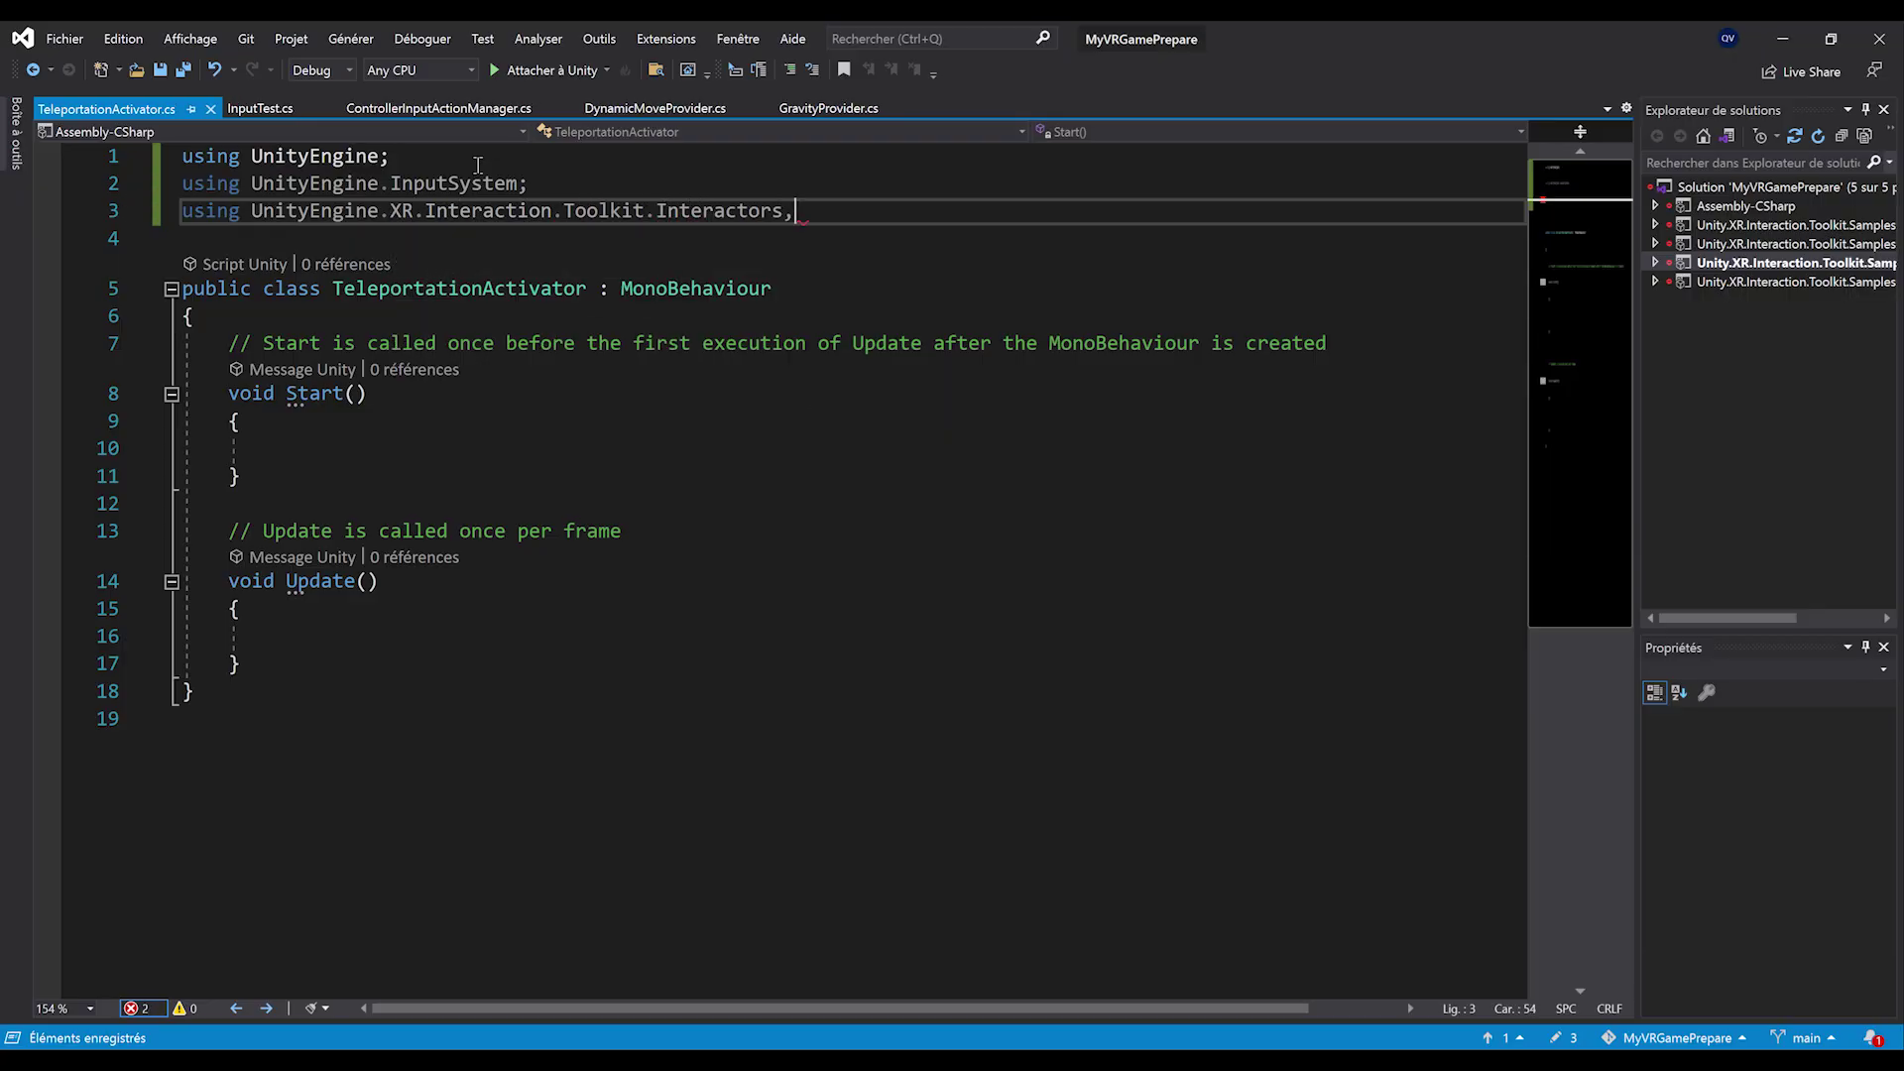
type(";")
key("ctrl+s")
Declare public XRRayInteractor teleportInteractor and InputActionProperty teleportActivatorAction fields and save
key("Down")
key("Down")
key("Down")
key("Return")
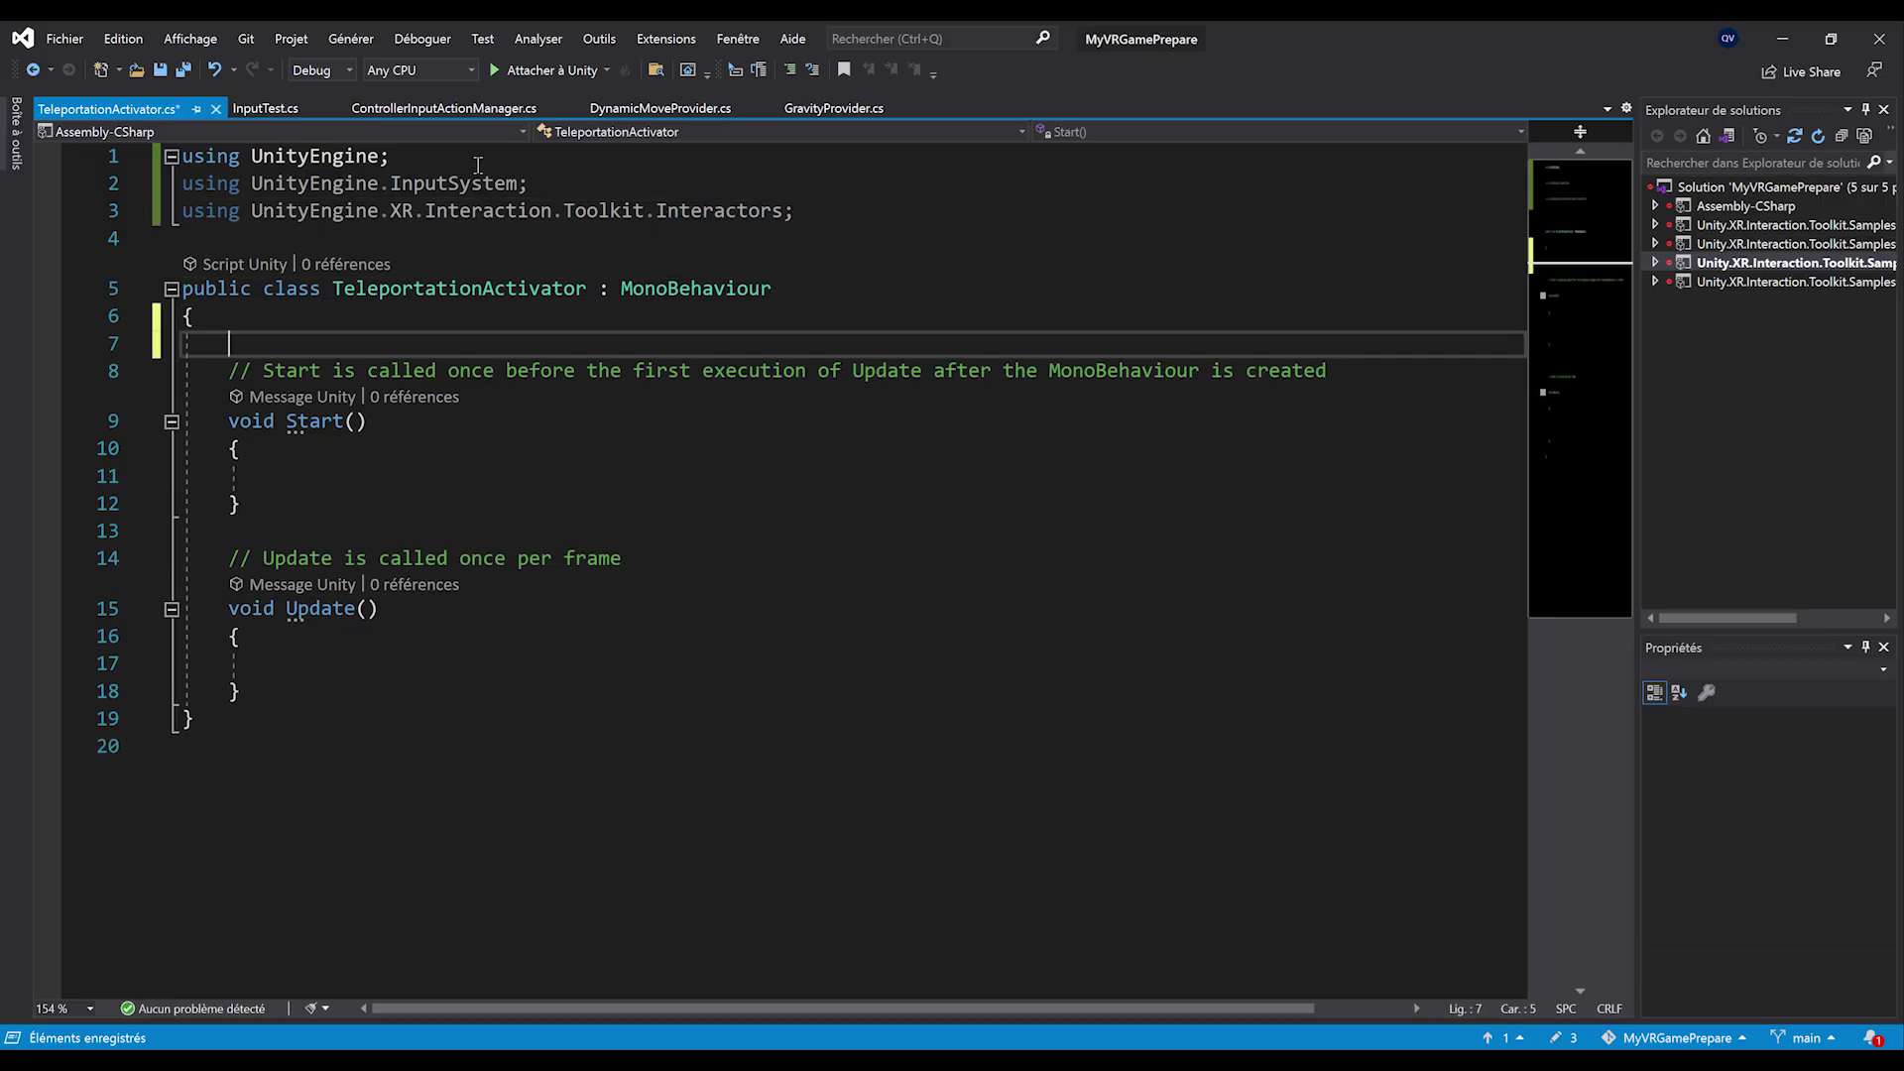
key("Return")
key("Up")
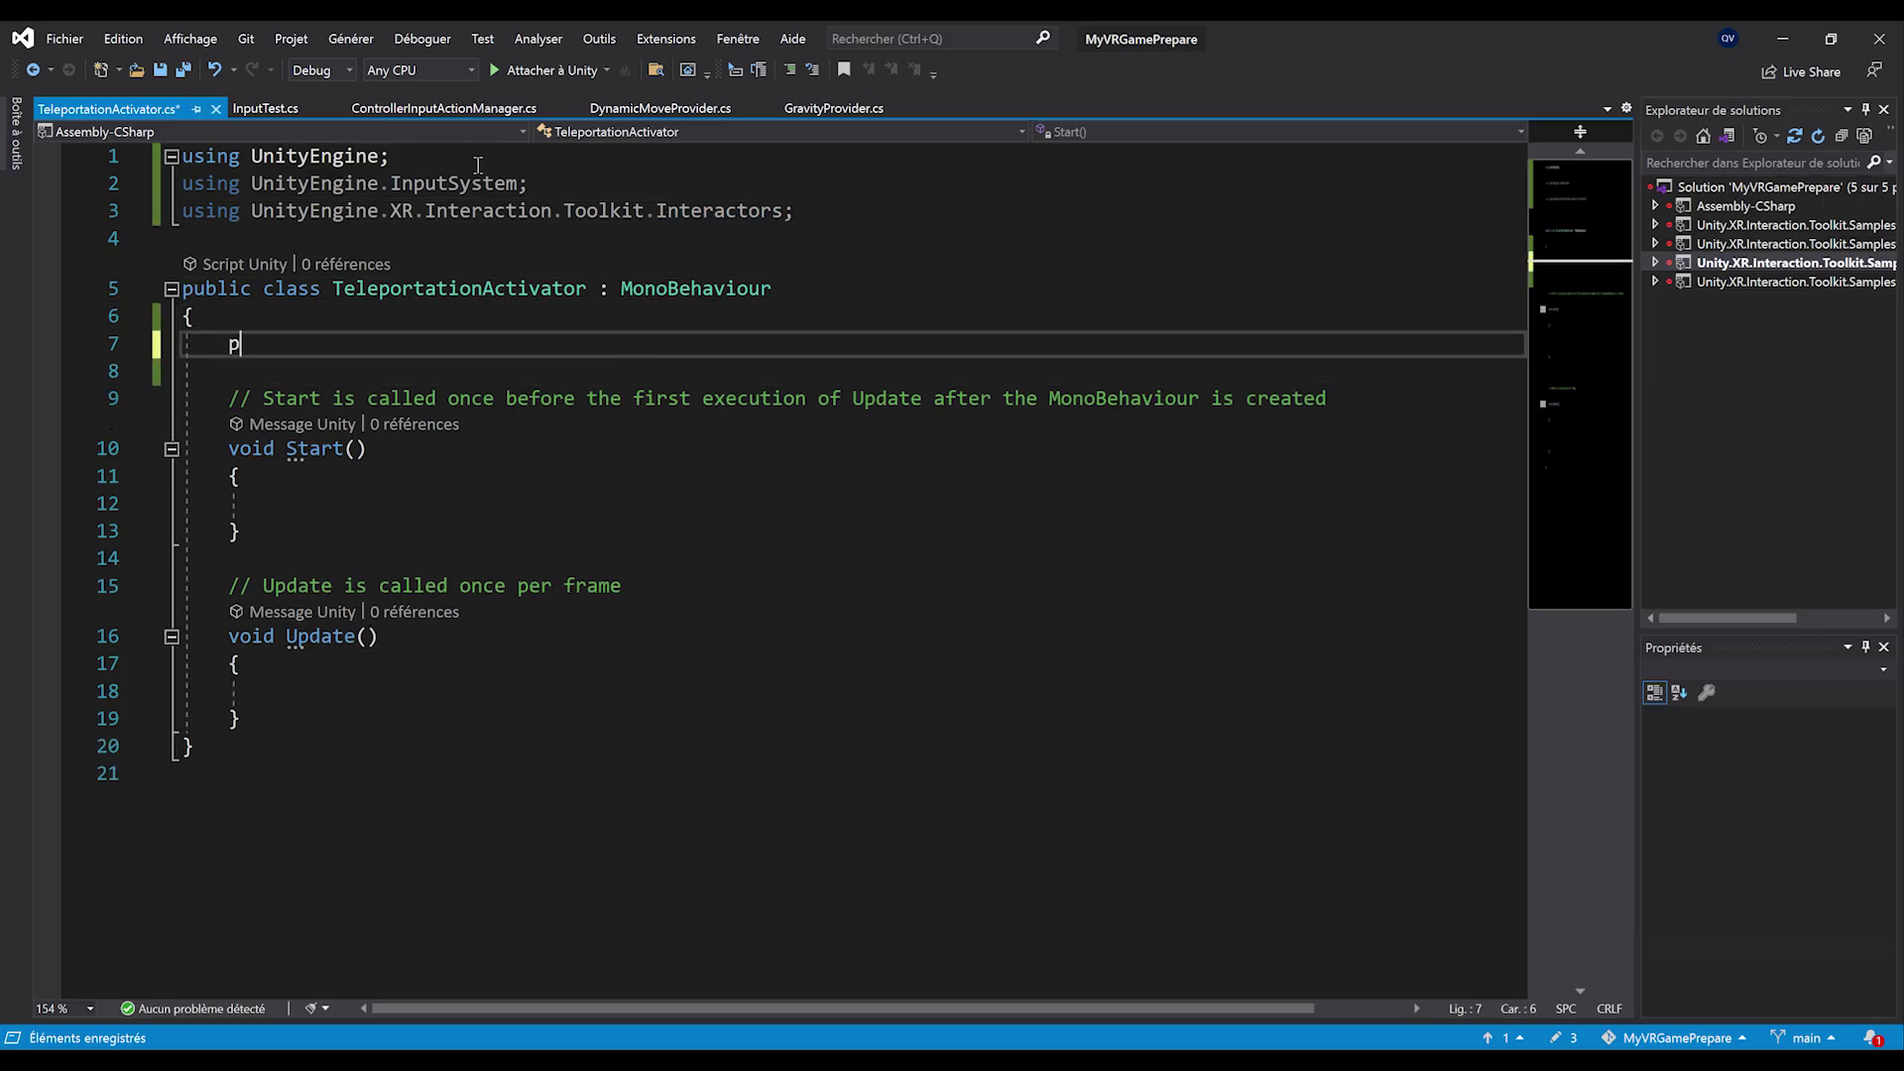
type("public X")
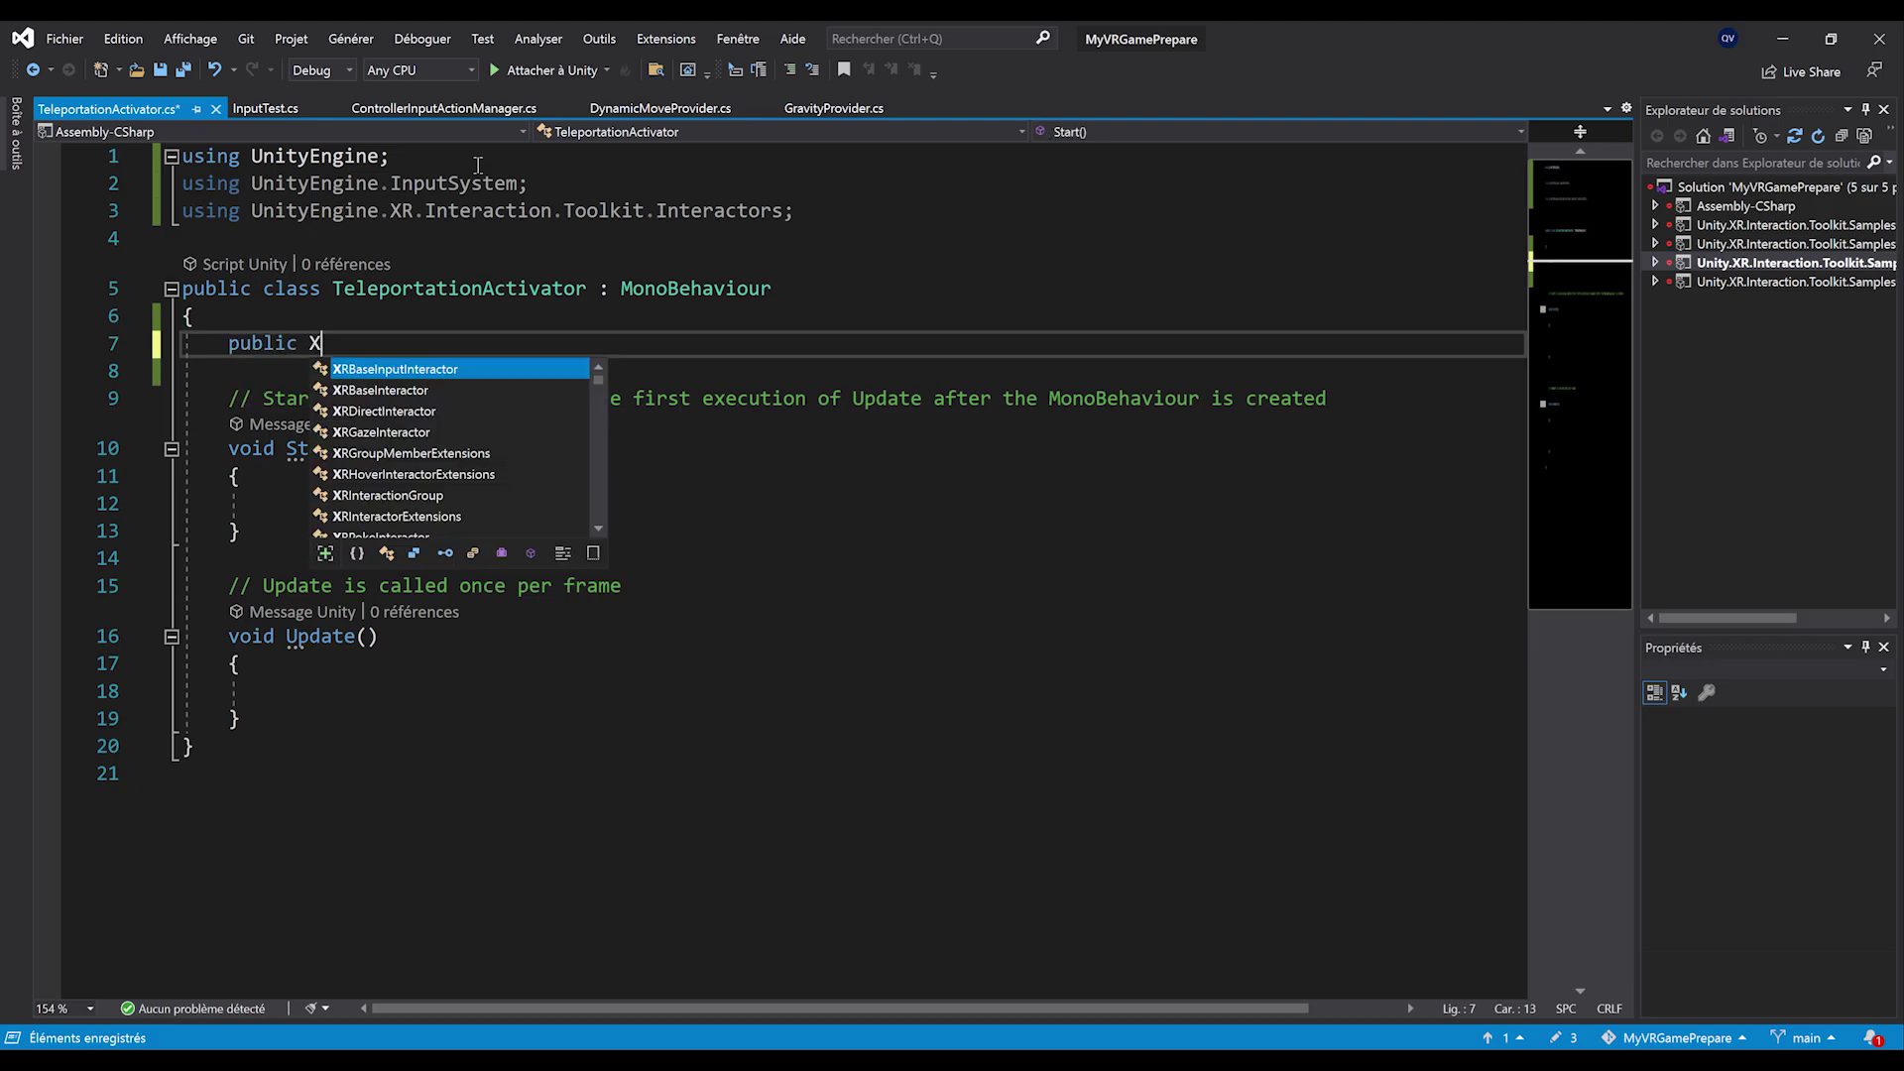
type("RRayInteractor tel")
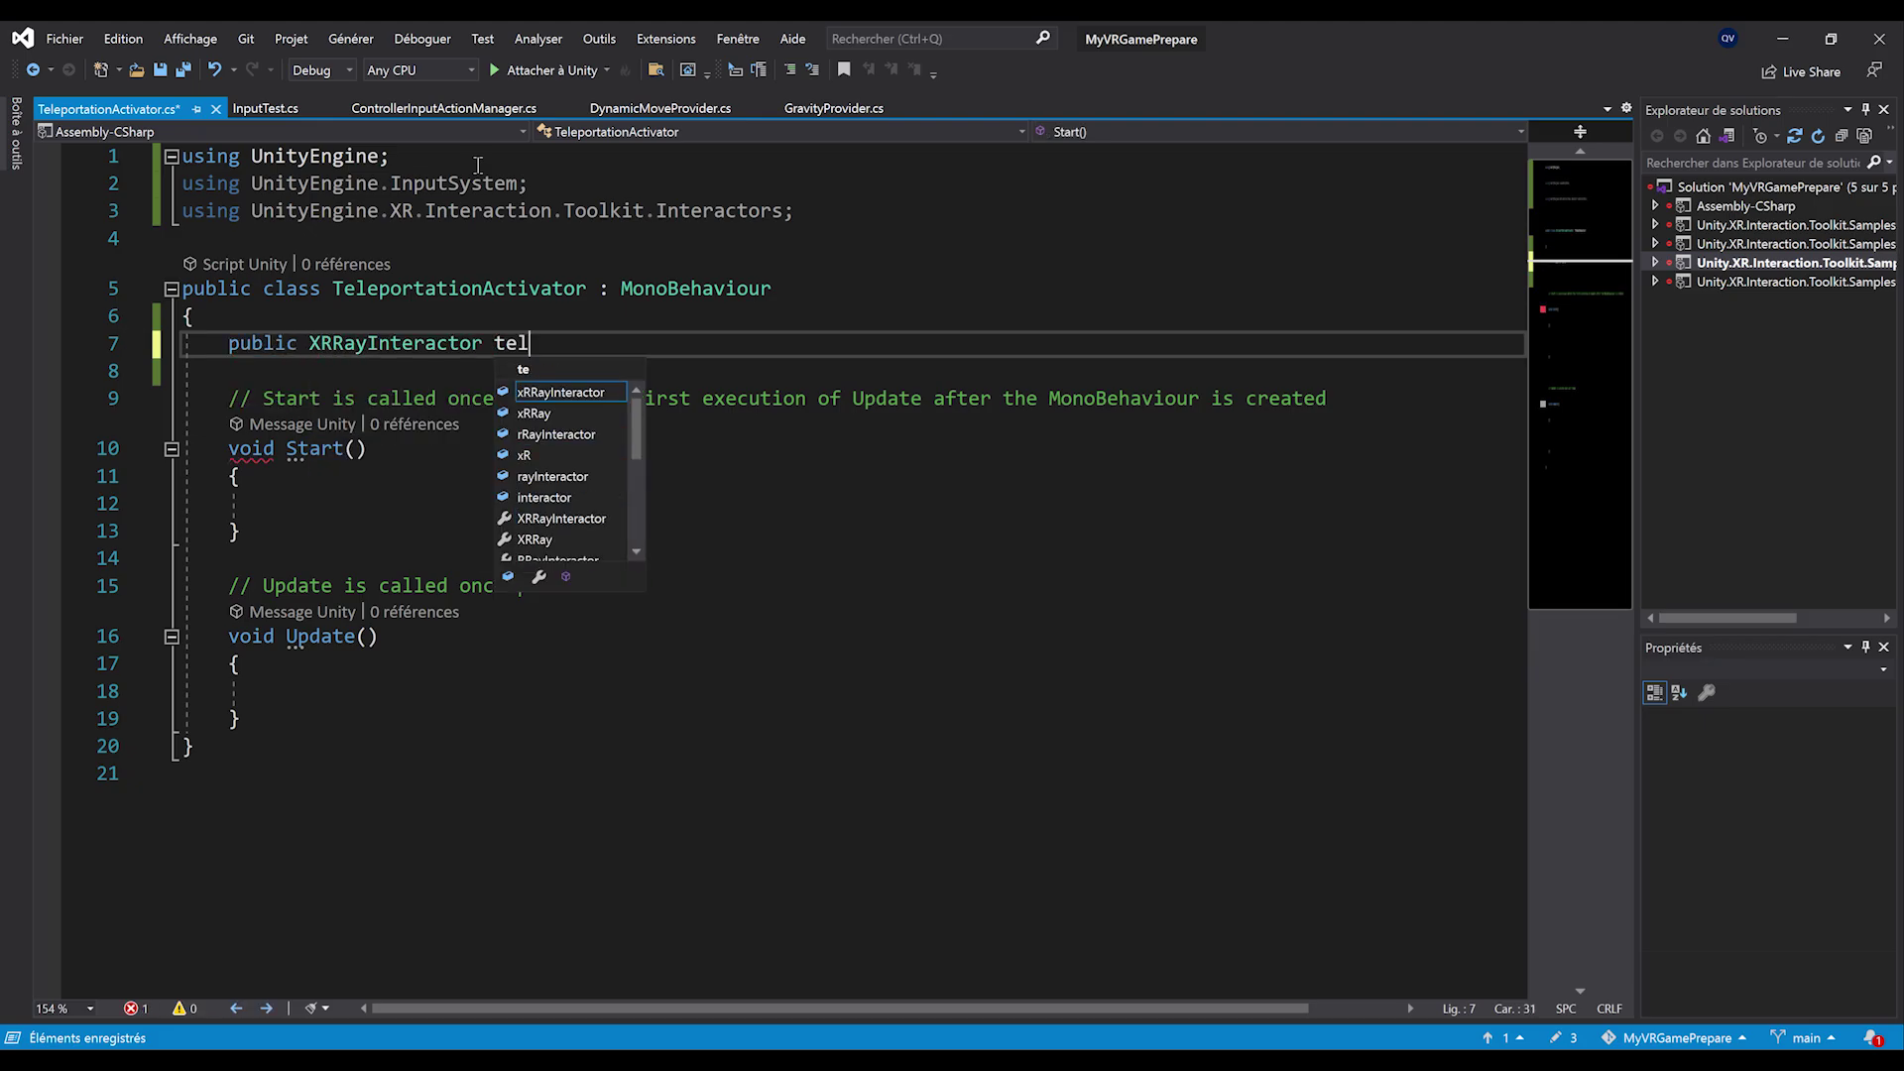
type("eportanteracto")
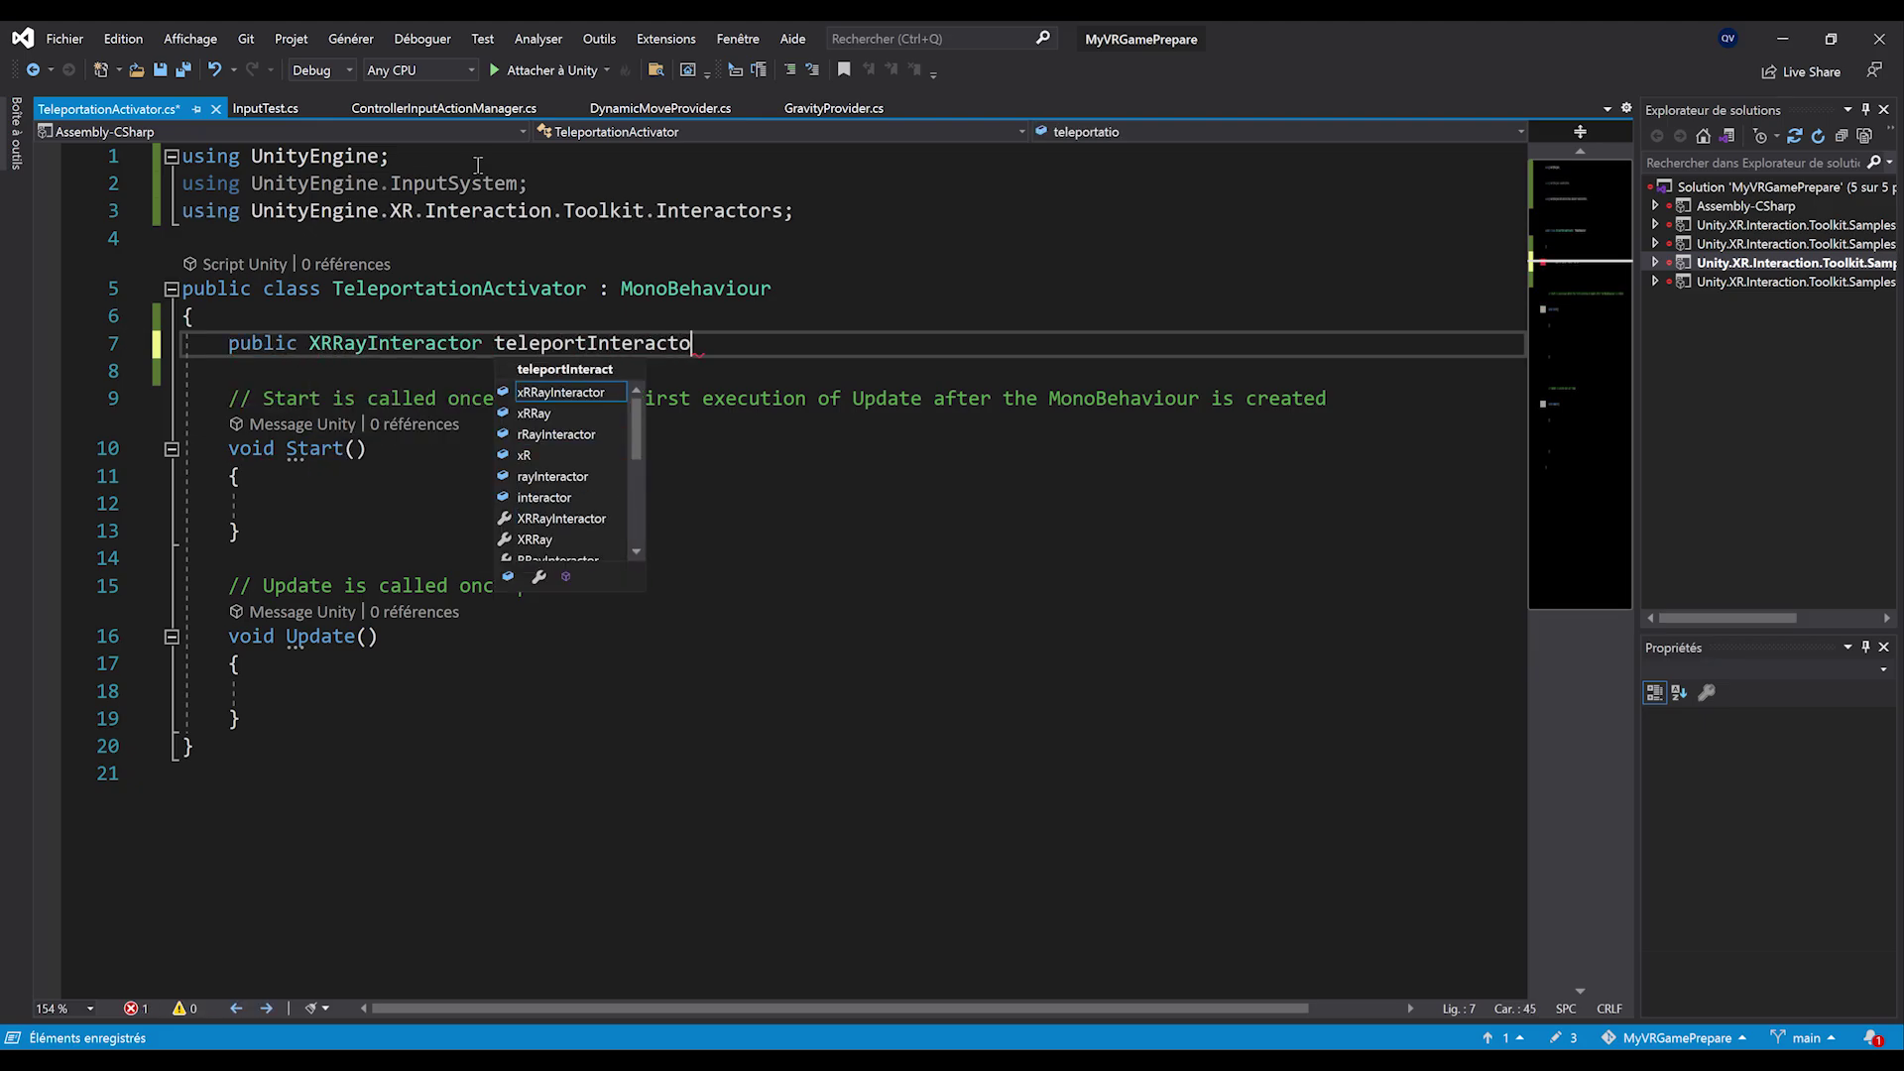
type("r;")
key("Return")
type("public Inp")
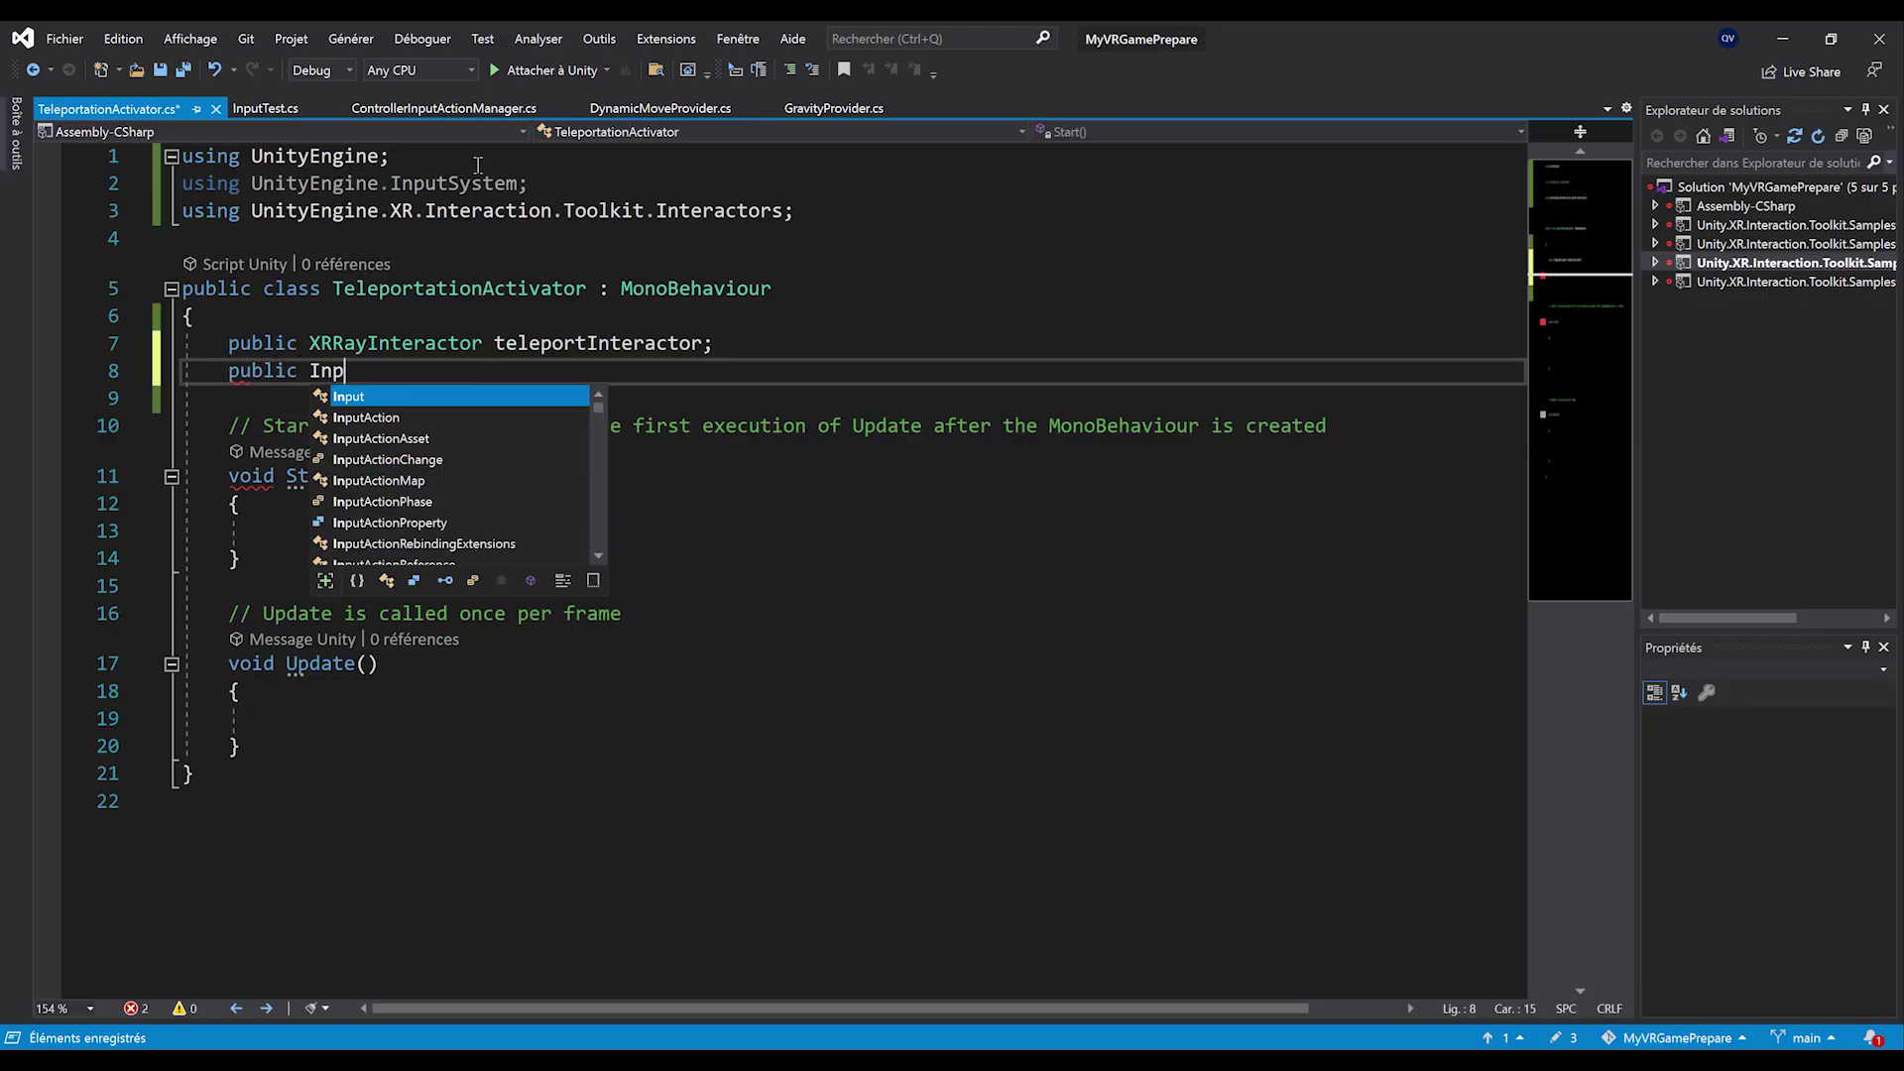
type("utActionProperty ")
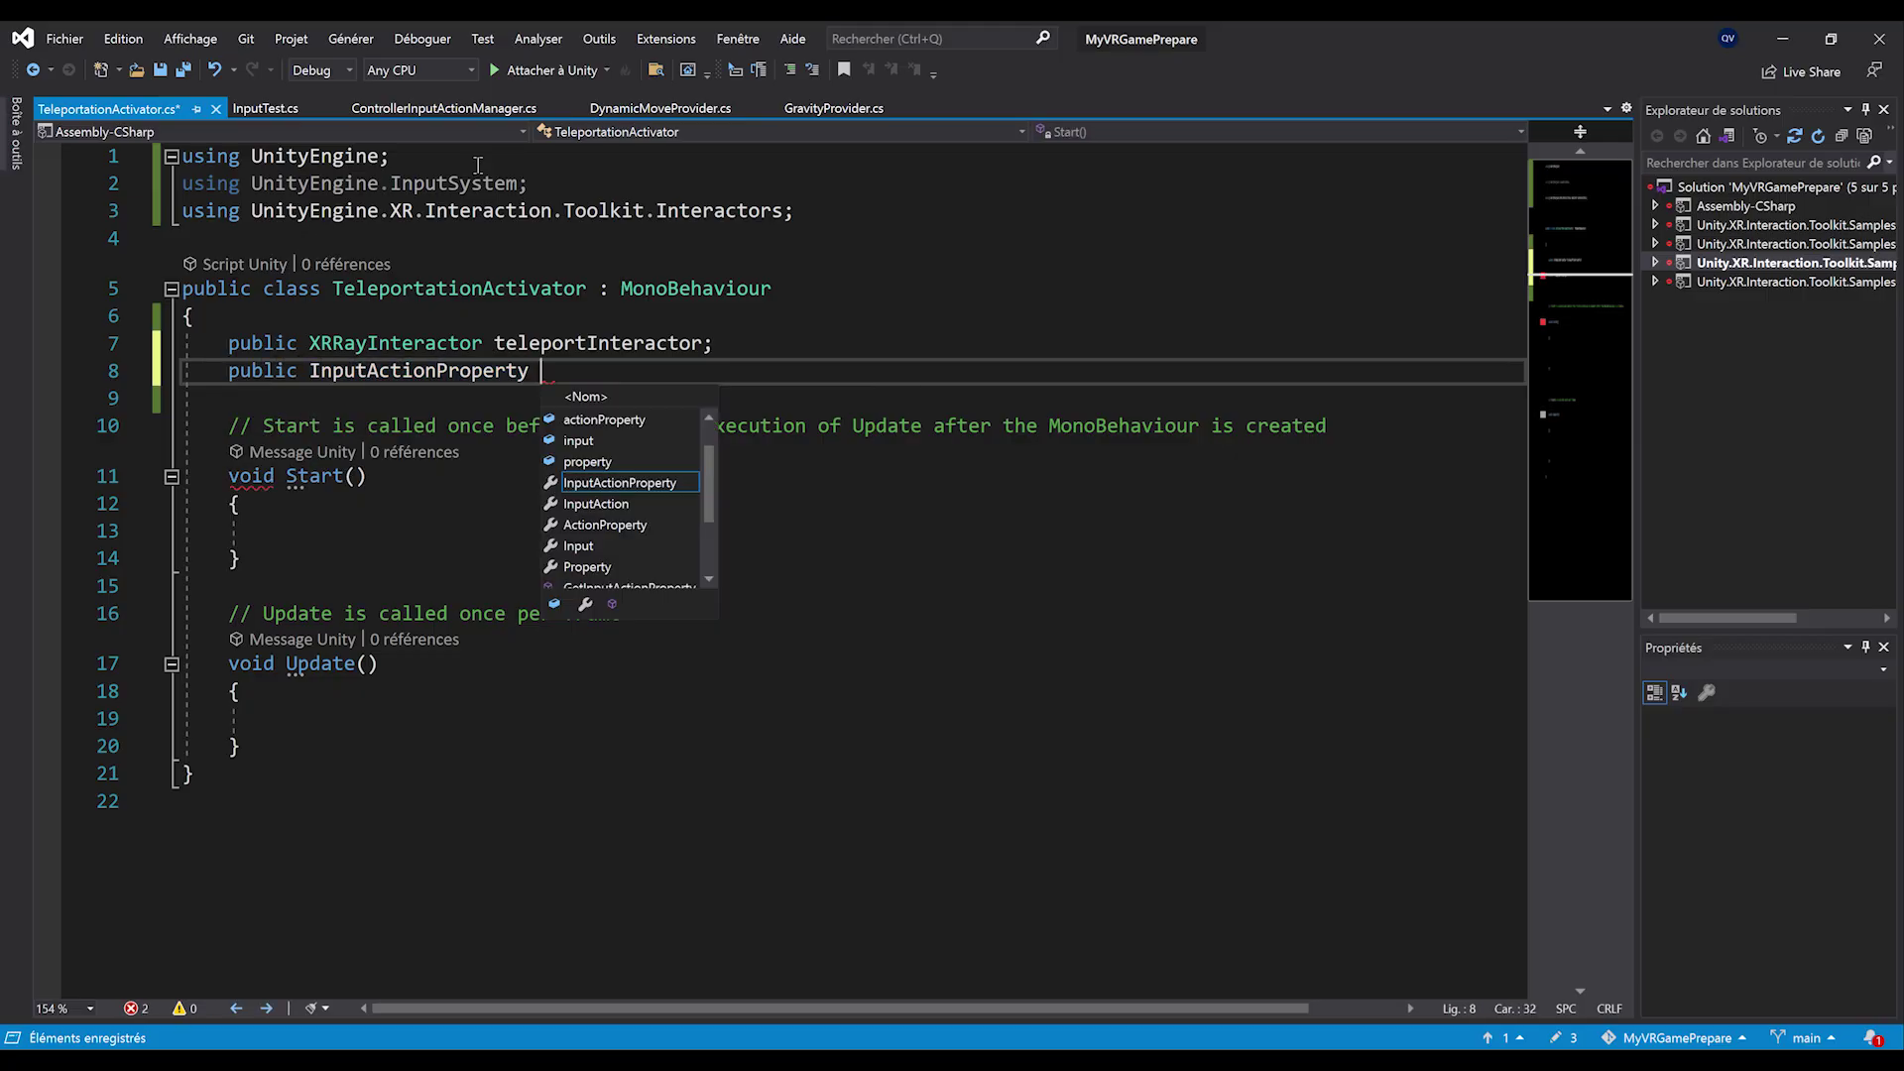
type("teleportAt")
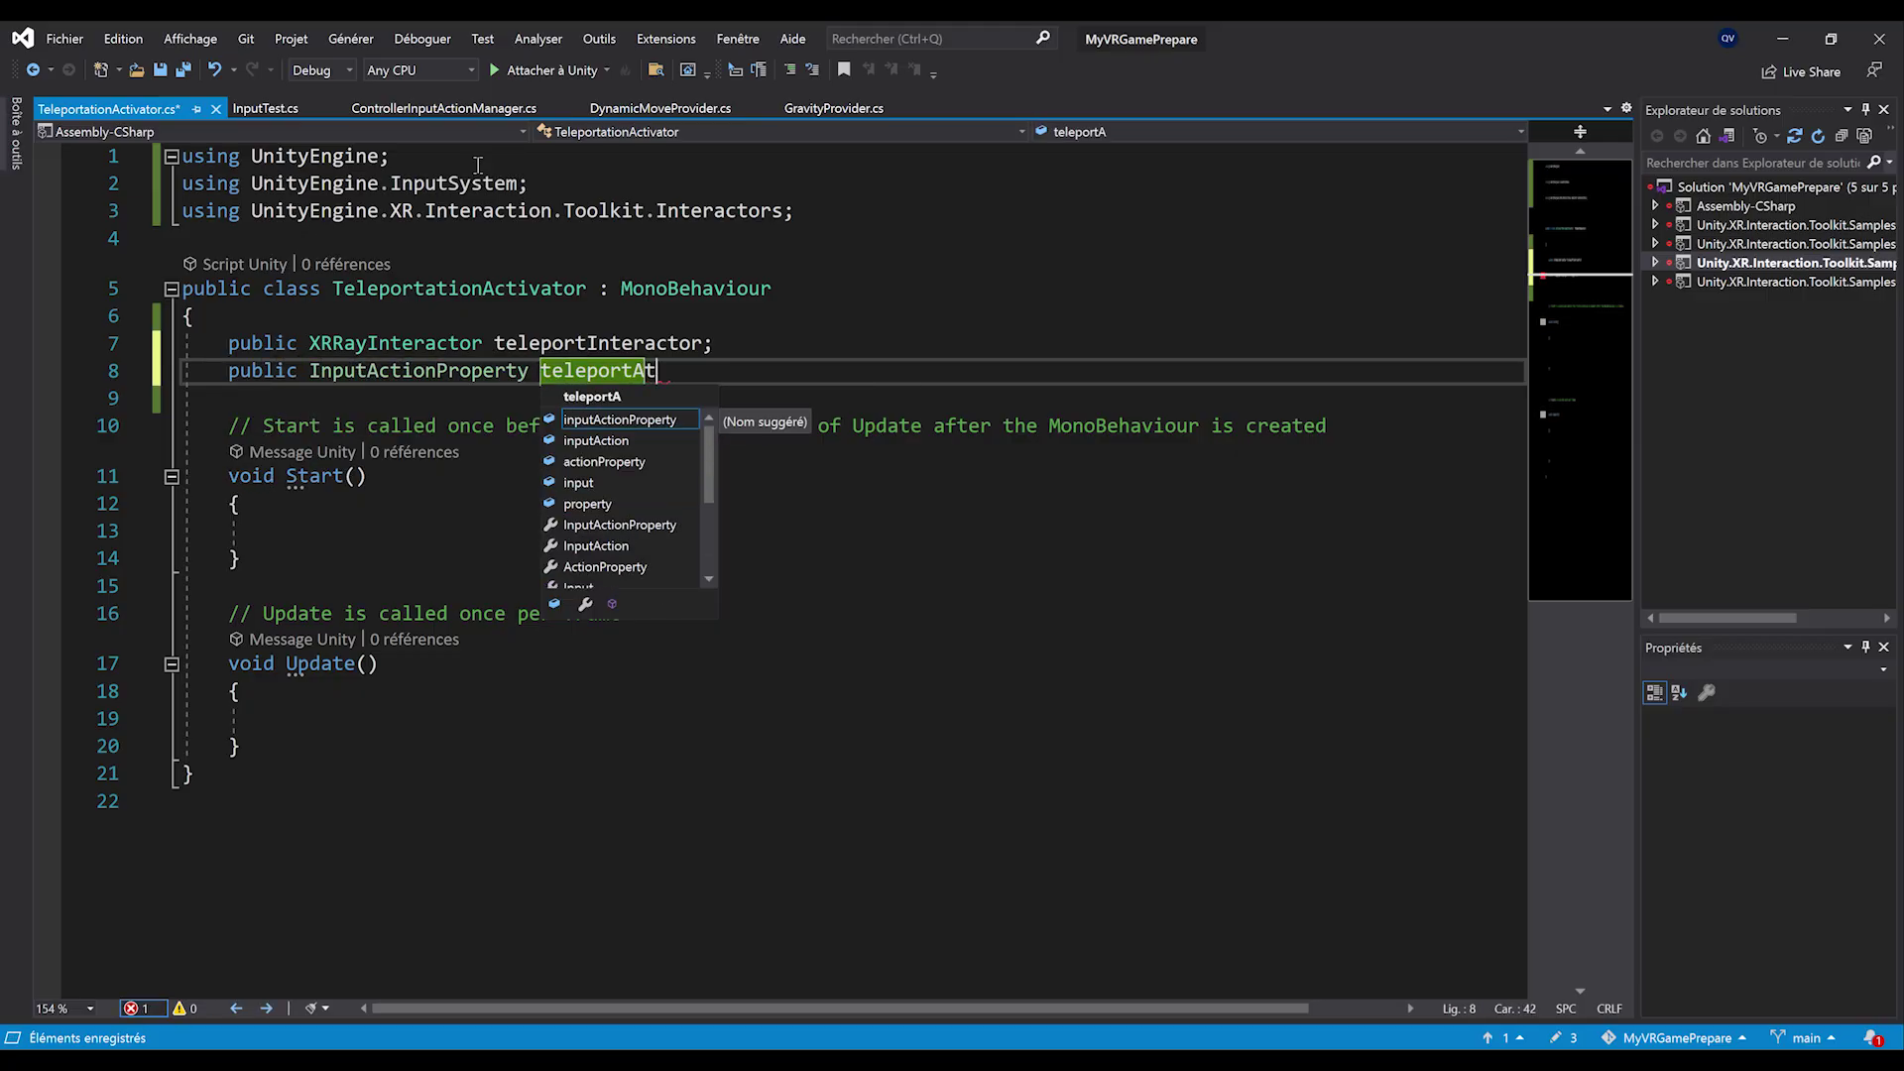
key("BackSpace")
type("ctivatorAction;")
key("ctrl+s")
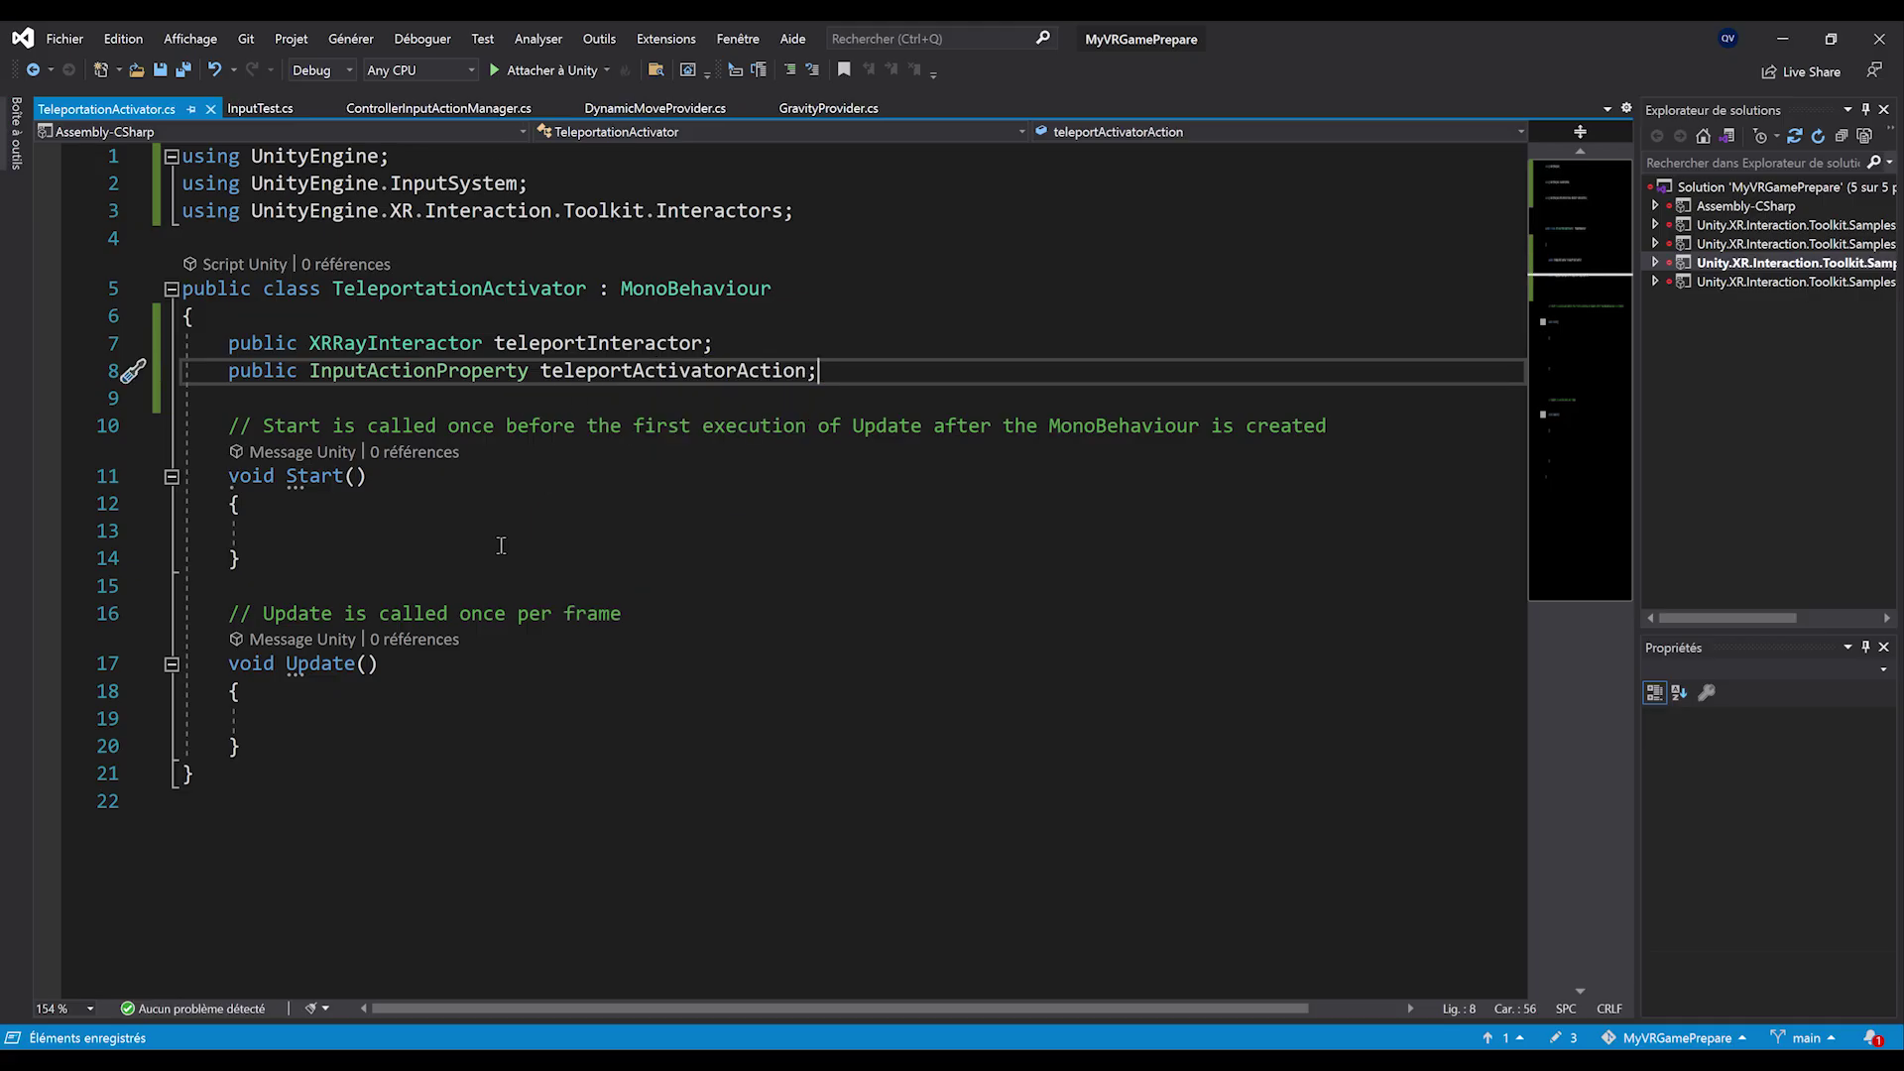
left_click(407, 527)
Write teleportInteractor.gameObject.SetActive(false); in Start() and save the script
type("tele")
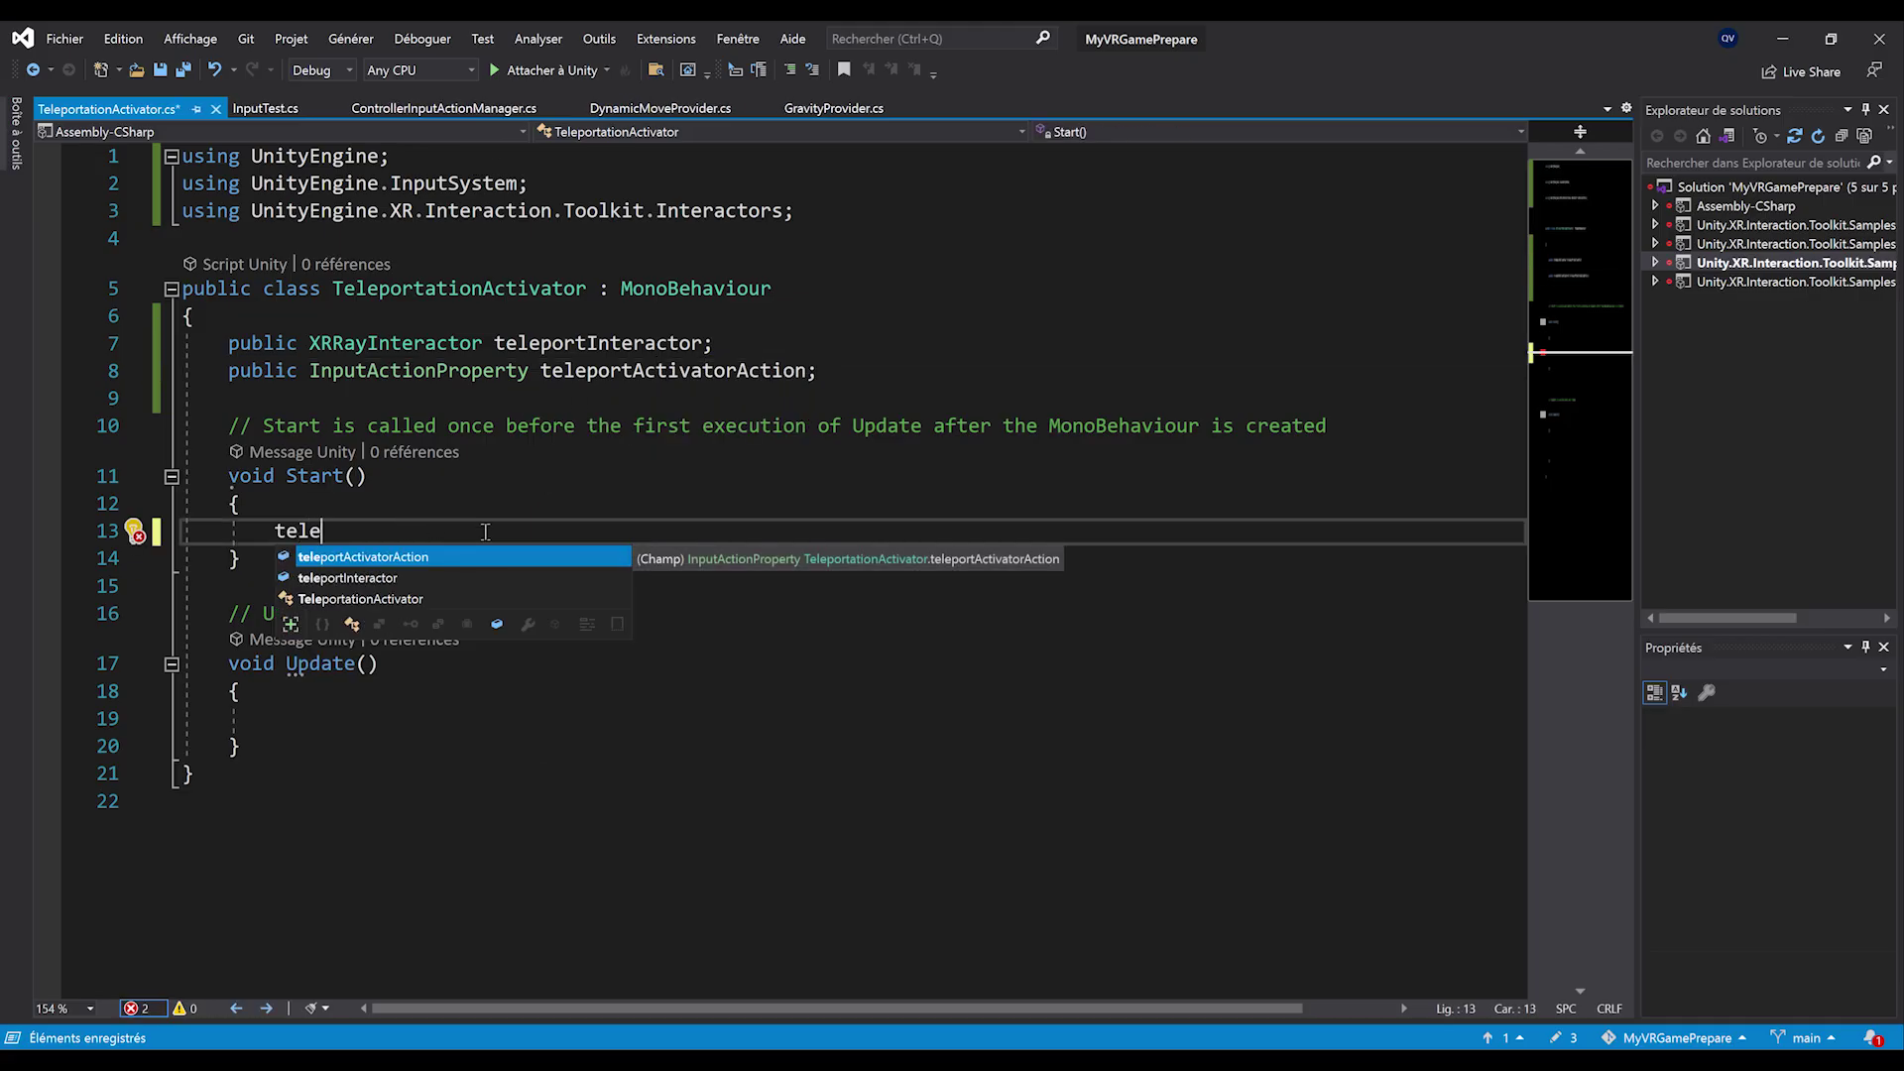
key("Down")
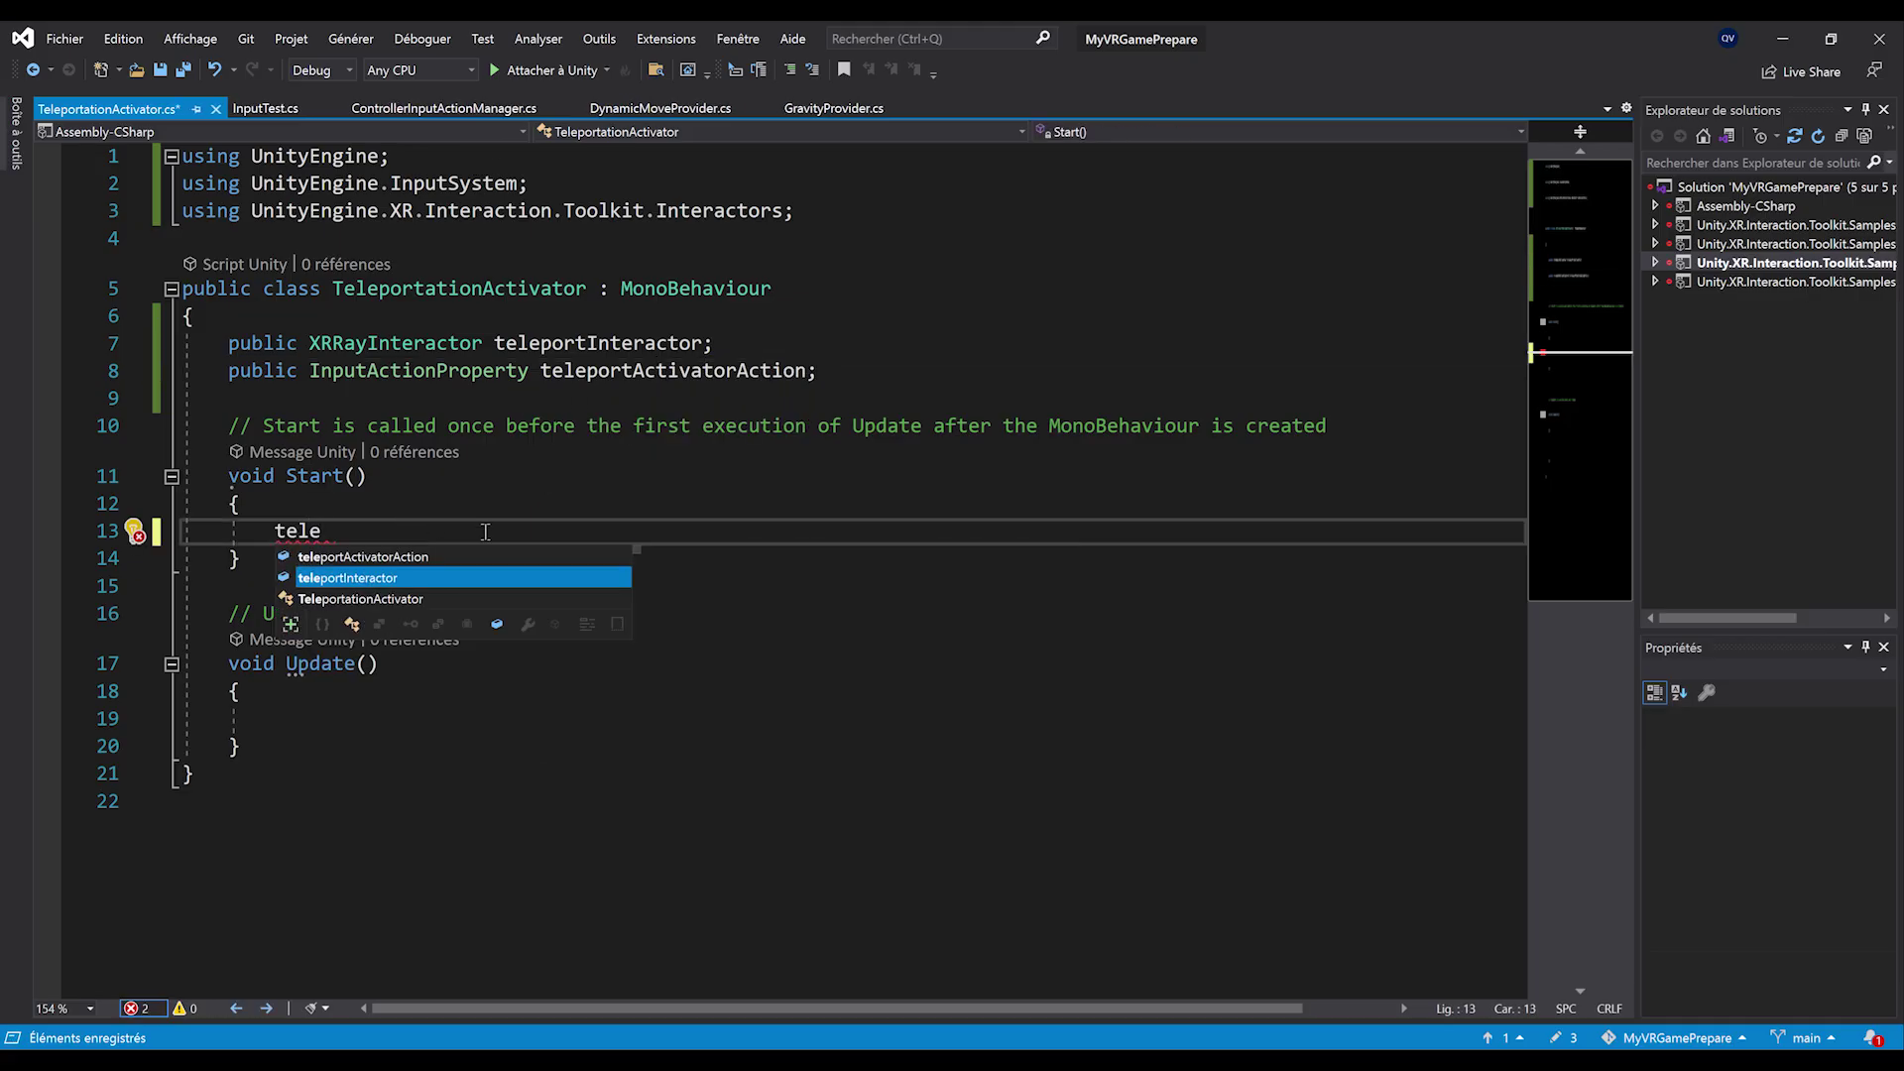
key("Tab")
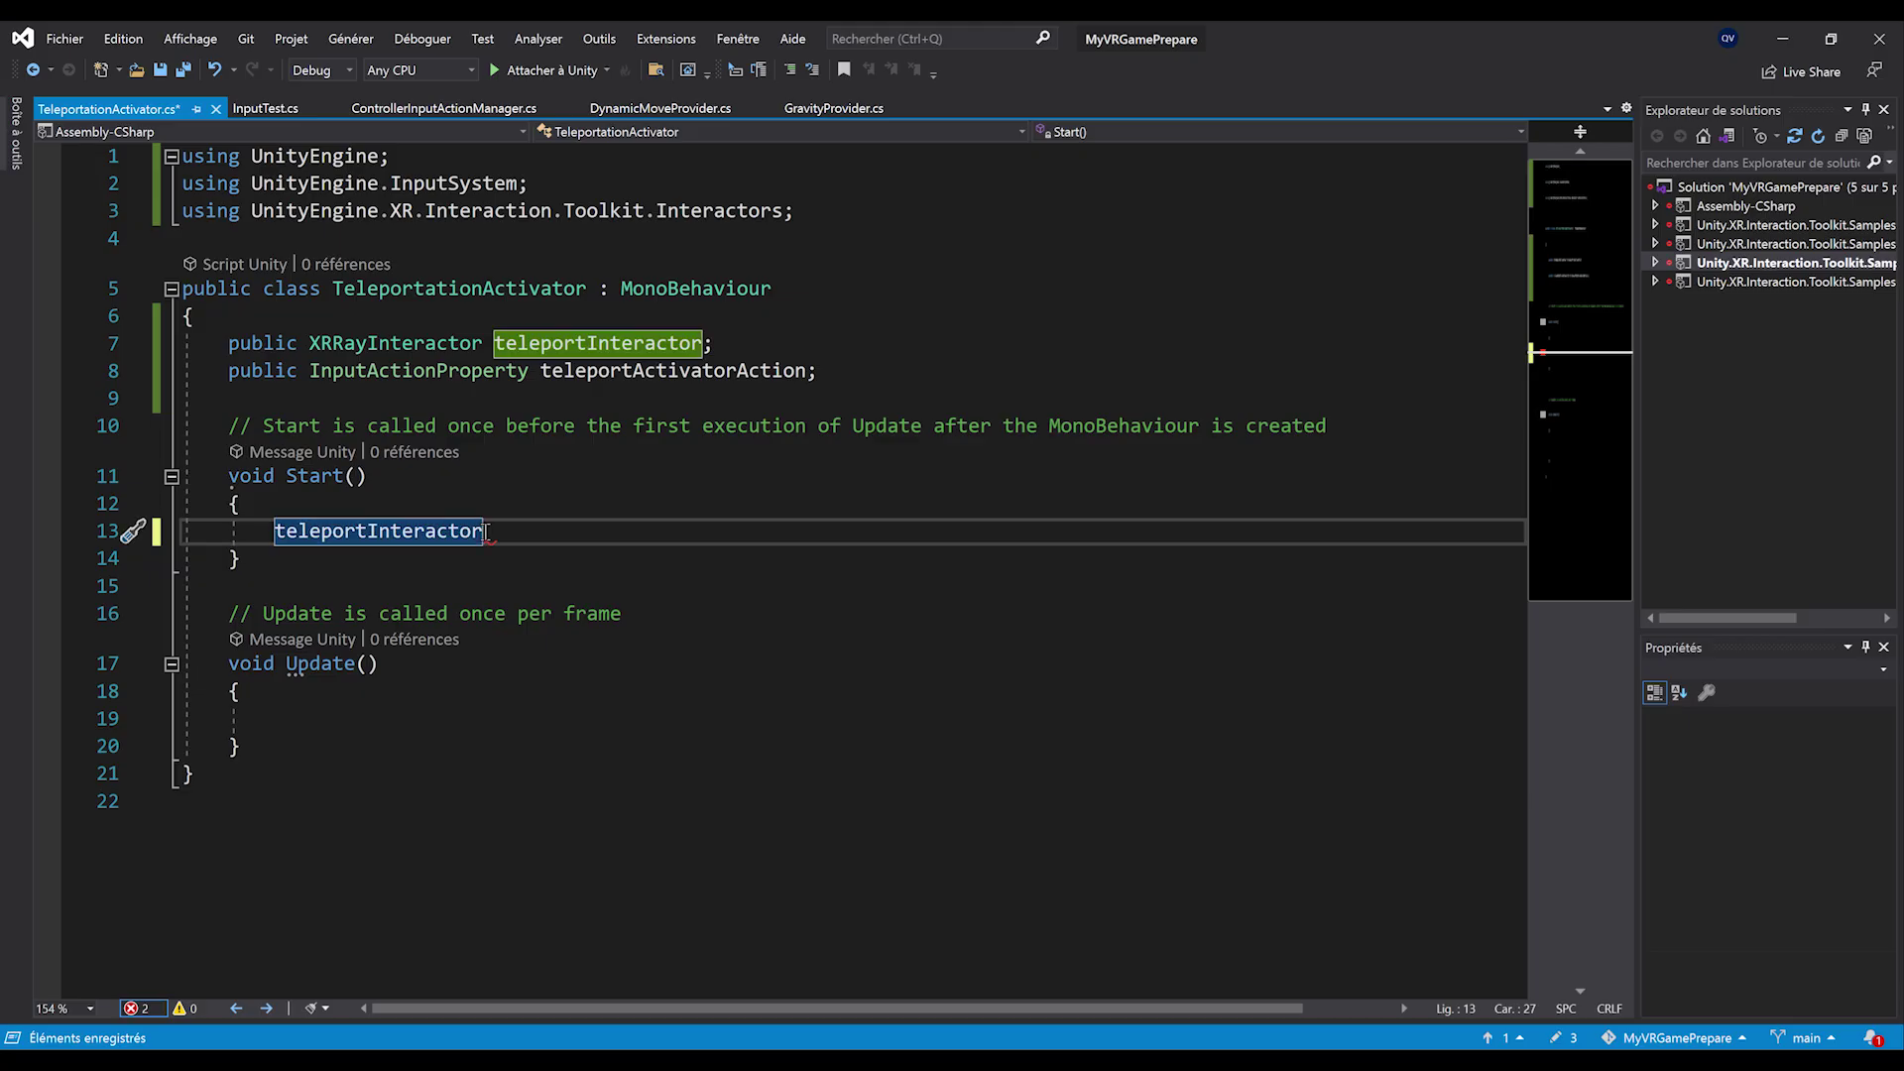
type(".gameObject")
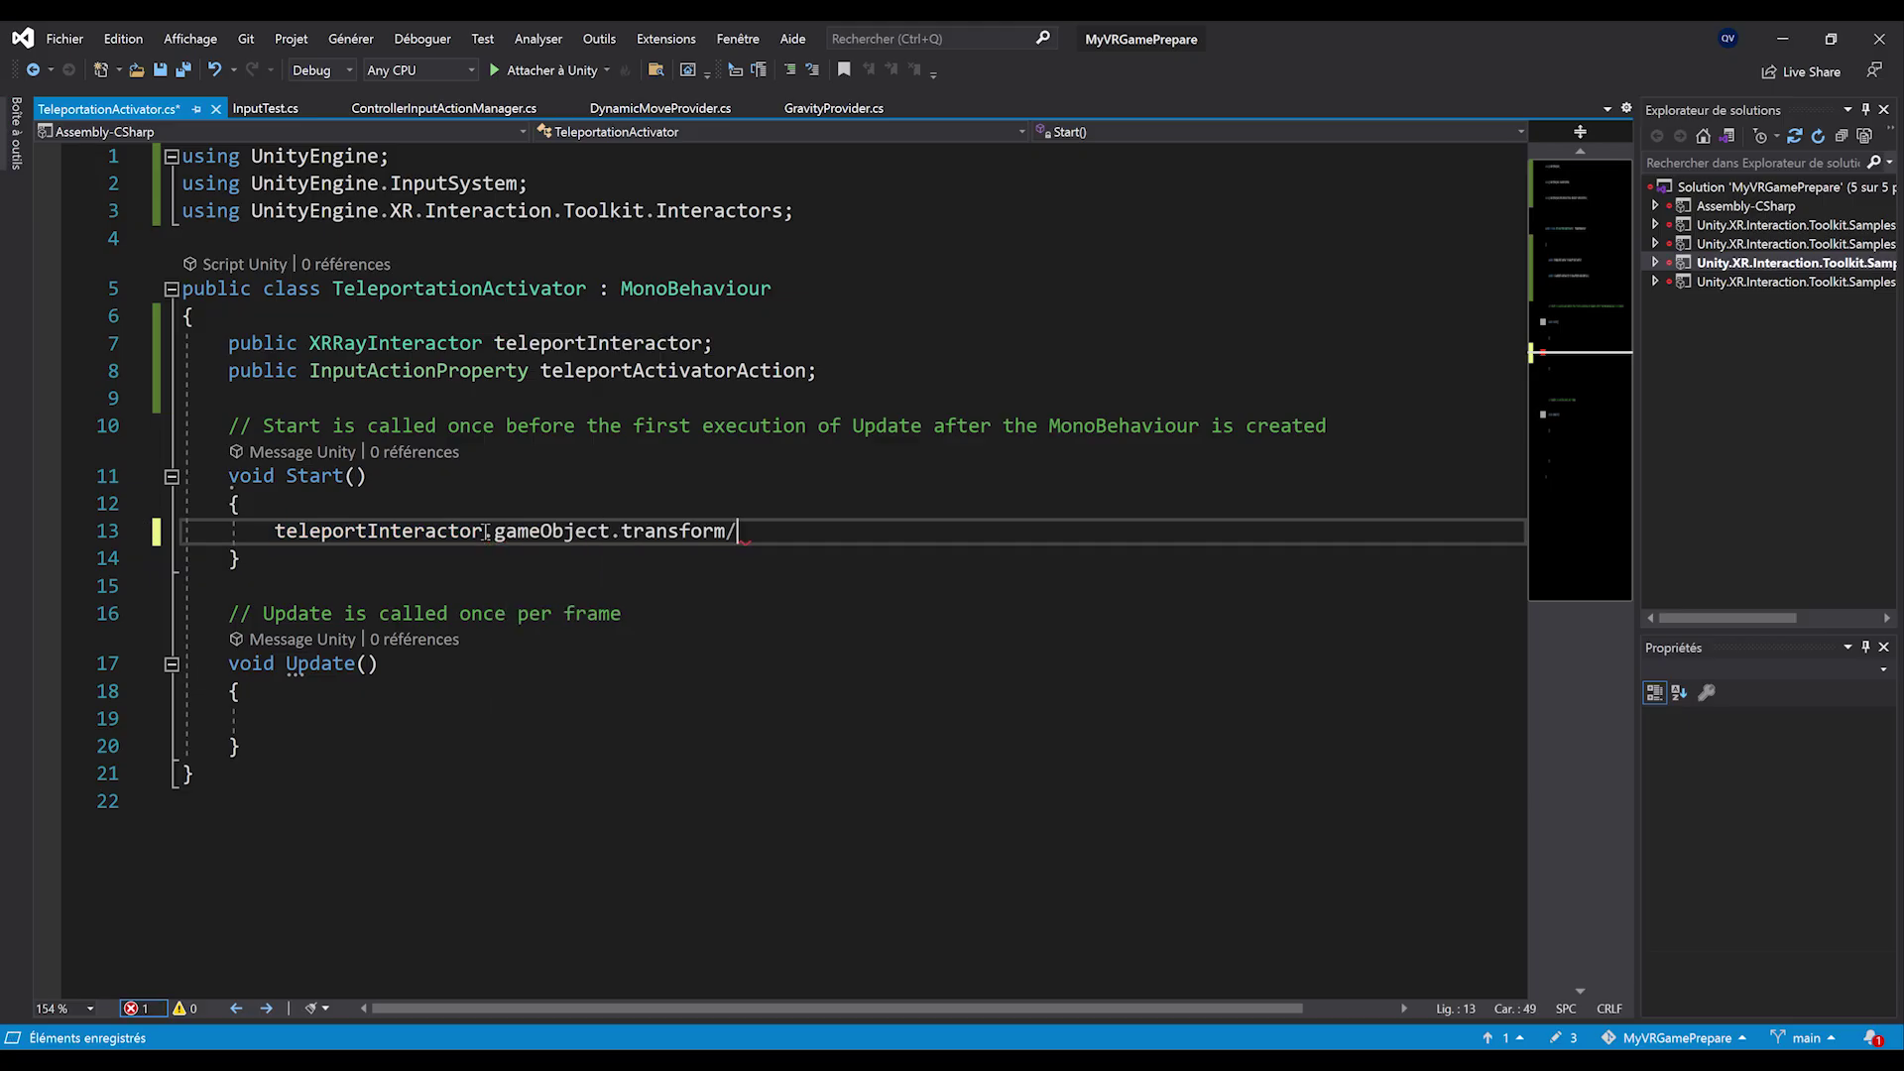
type(".transform")
key("BackSpace")
key("BackSpace")
key("BackSpace")
key("BackSpace")
key("BackSpace")
key("BackSpace")
key("BackSpace")
key("BackSpace")
key("BackSpace")
type("SetActive(false);")
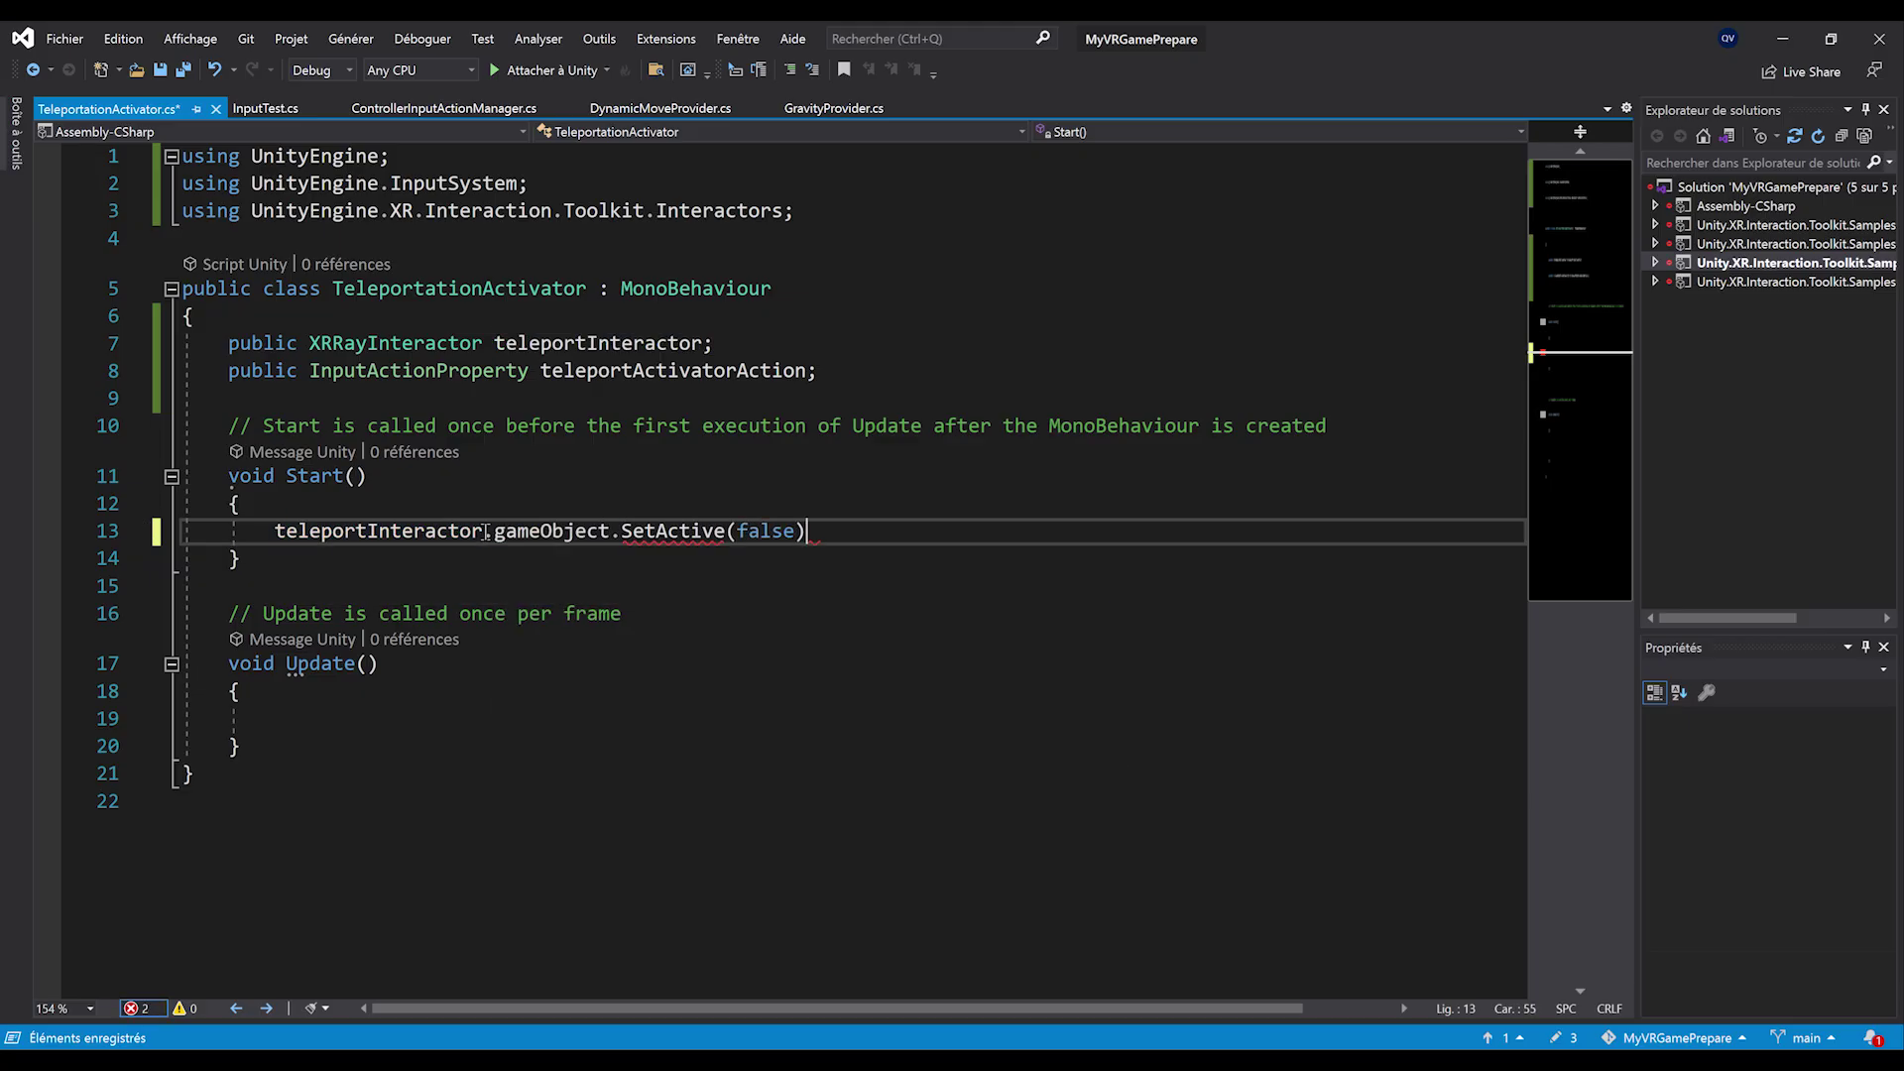
key("Return")
key("Return")
key("ctrl+s")
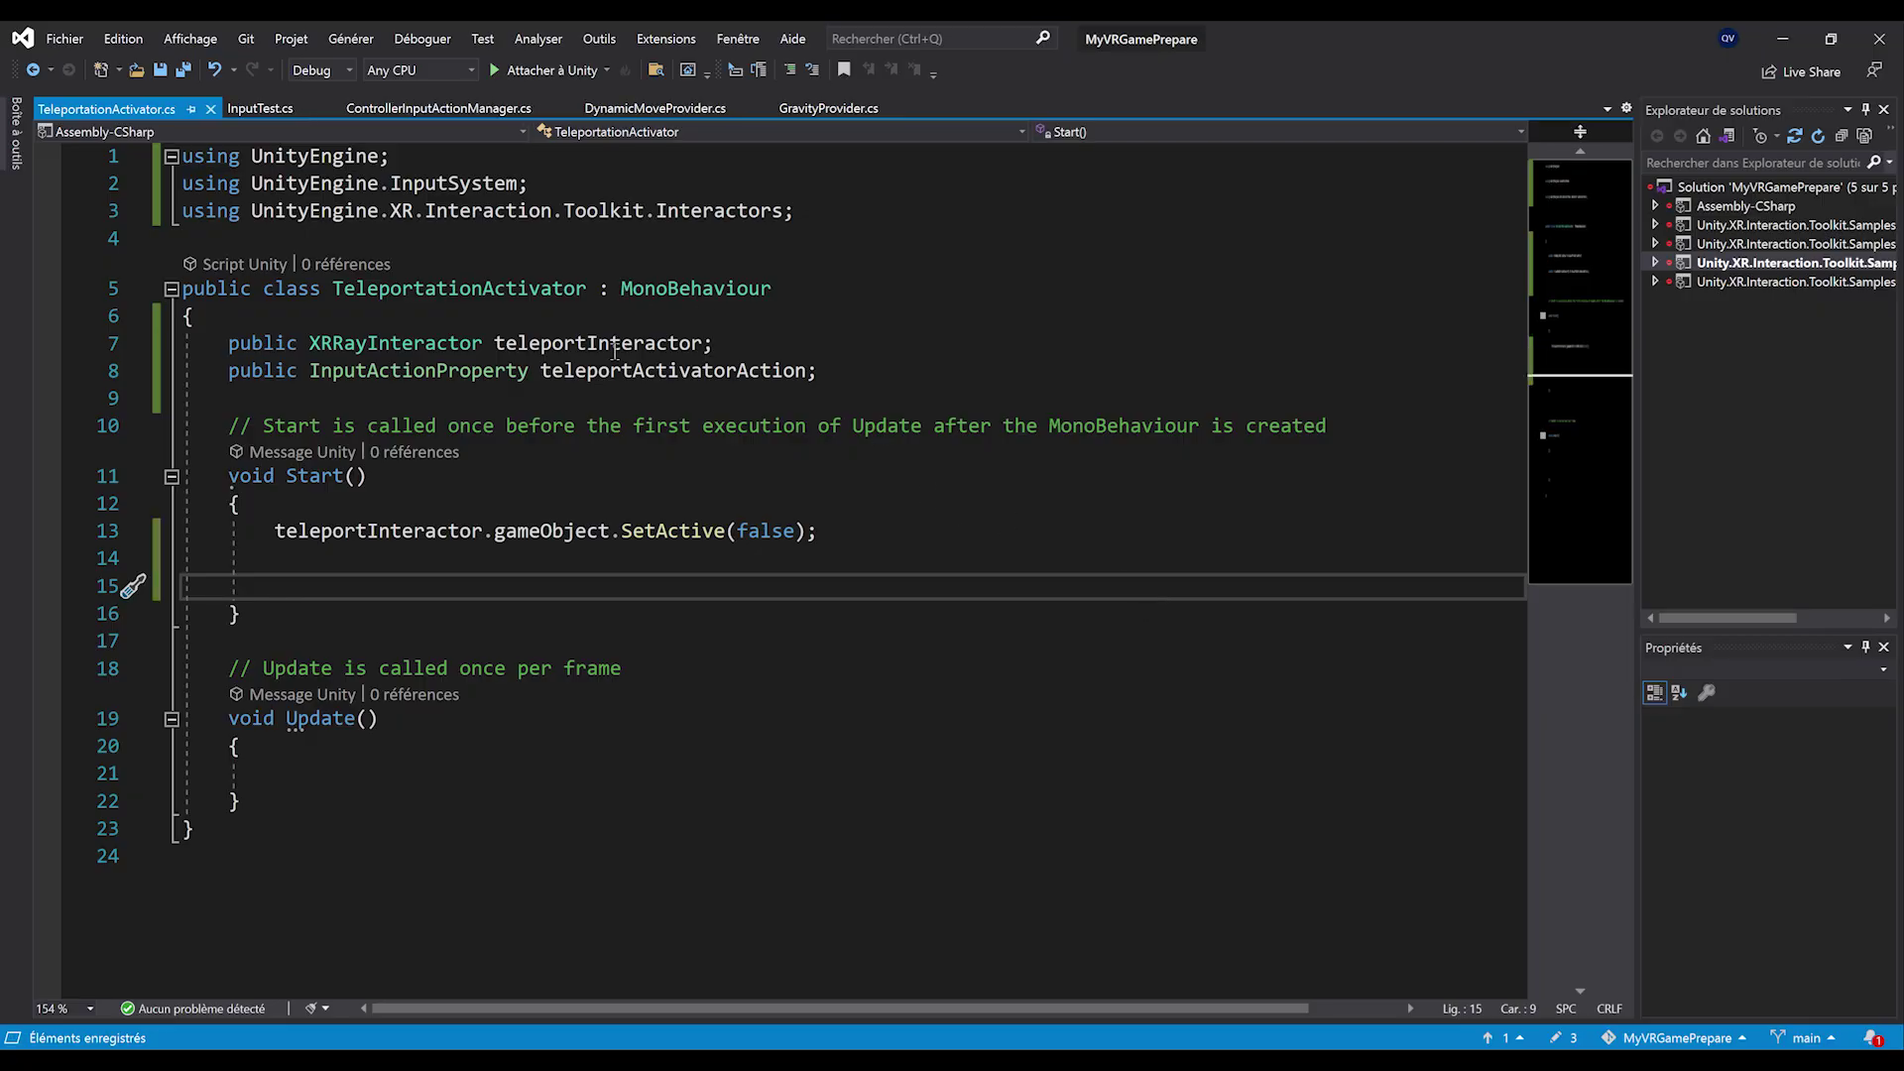
Switch back to Unity and select the Input Test object
double_click(635, 373)
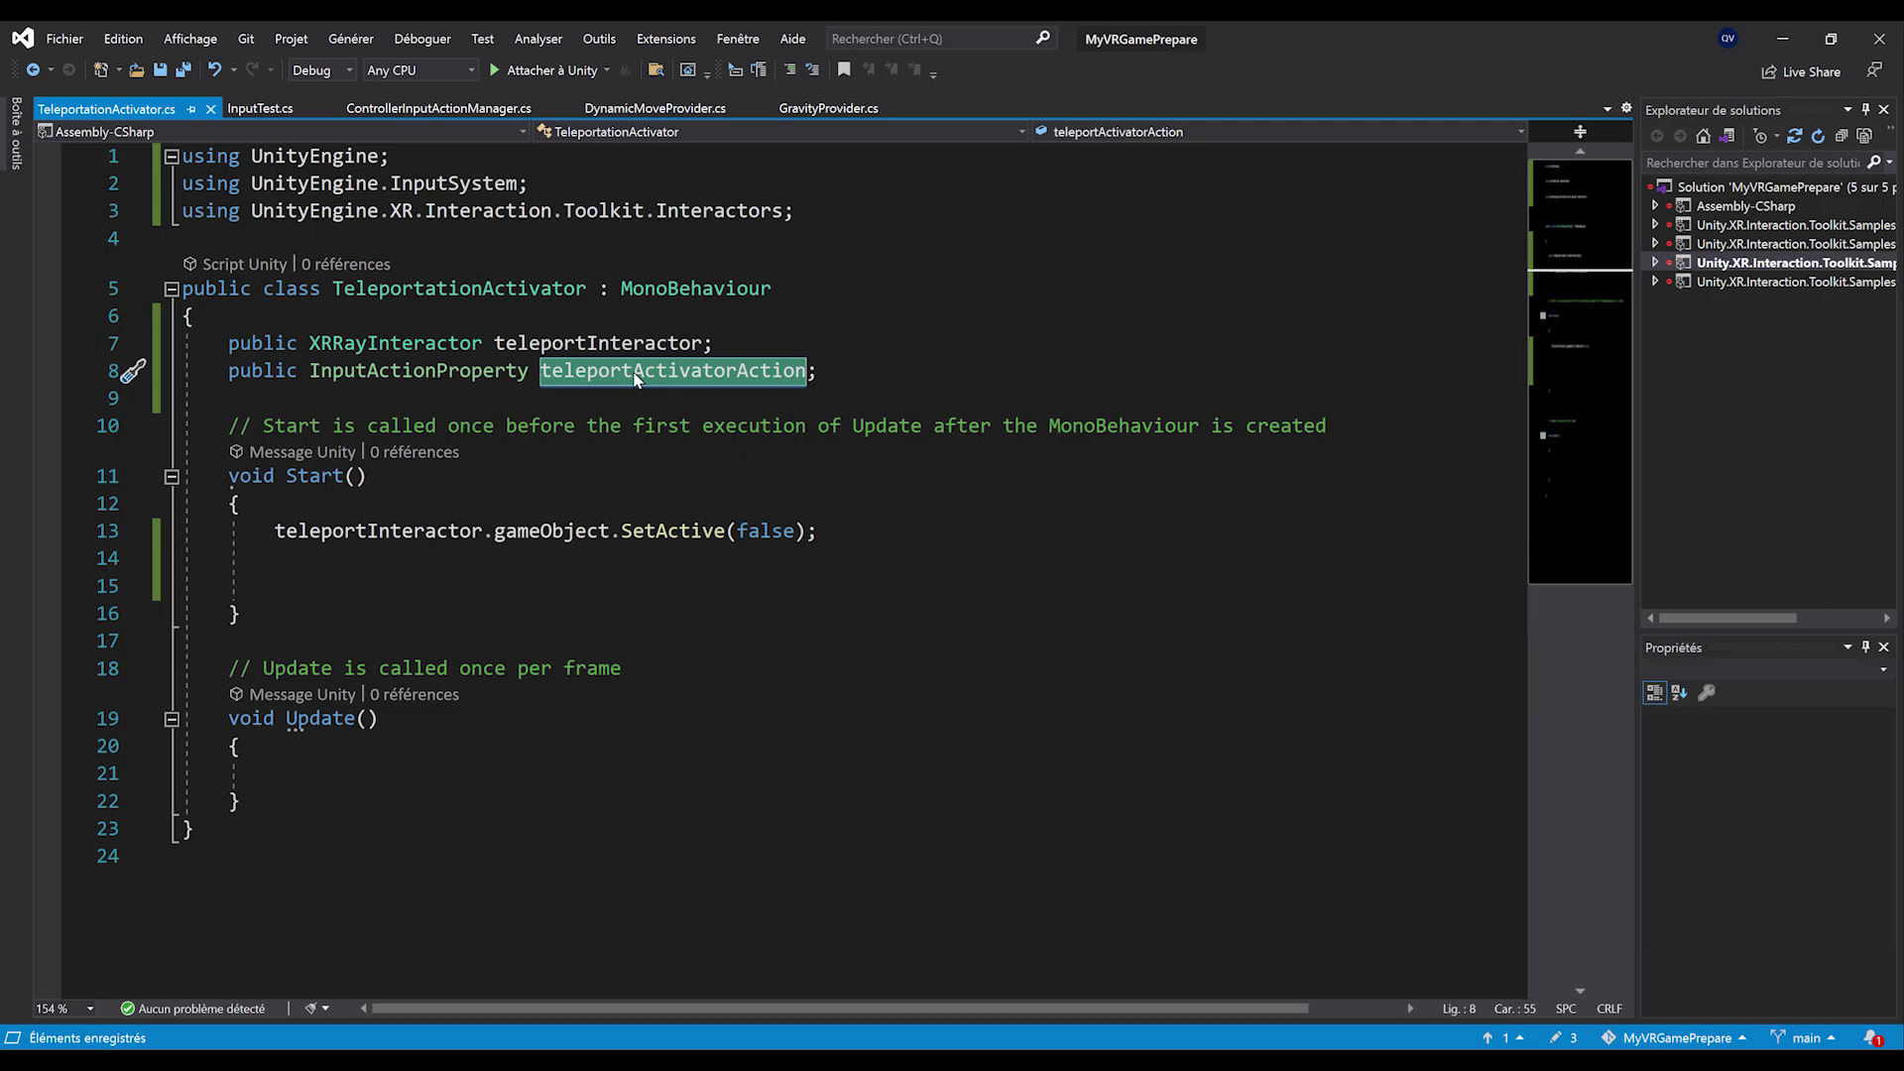
left_click(1789, 48)
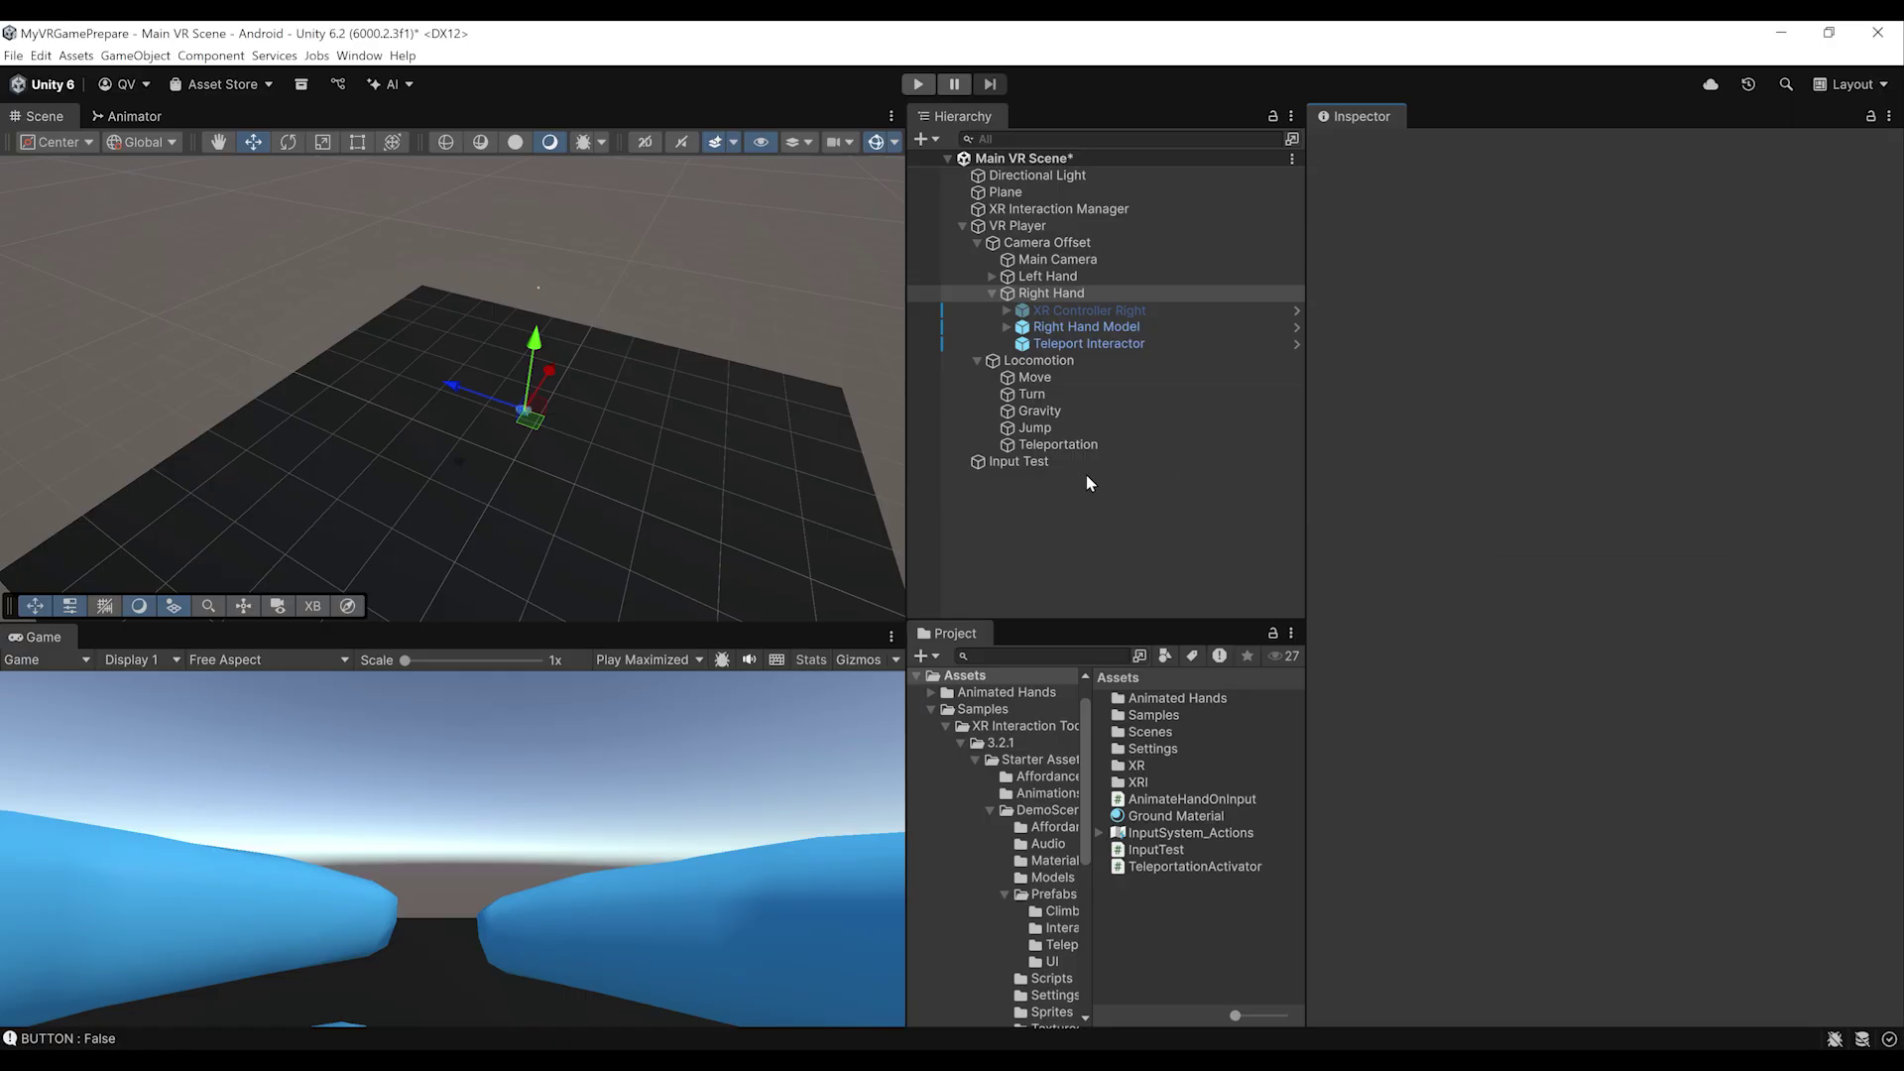
left_click(1028, 464)
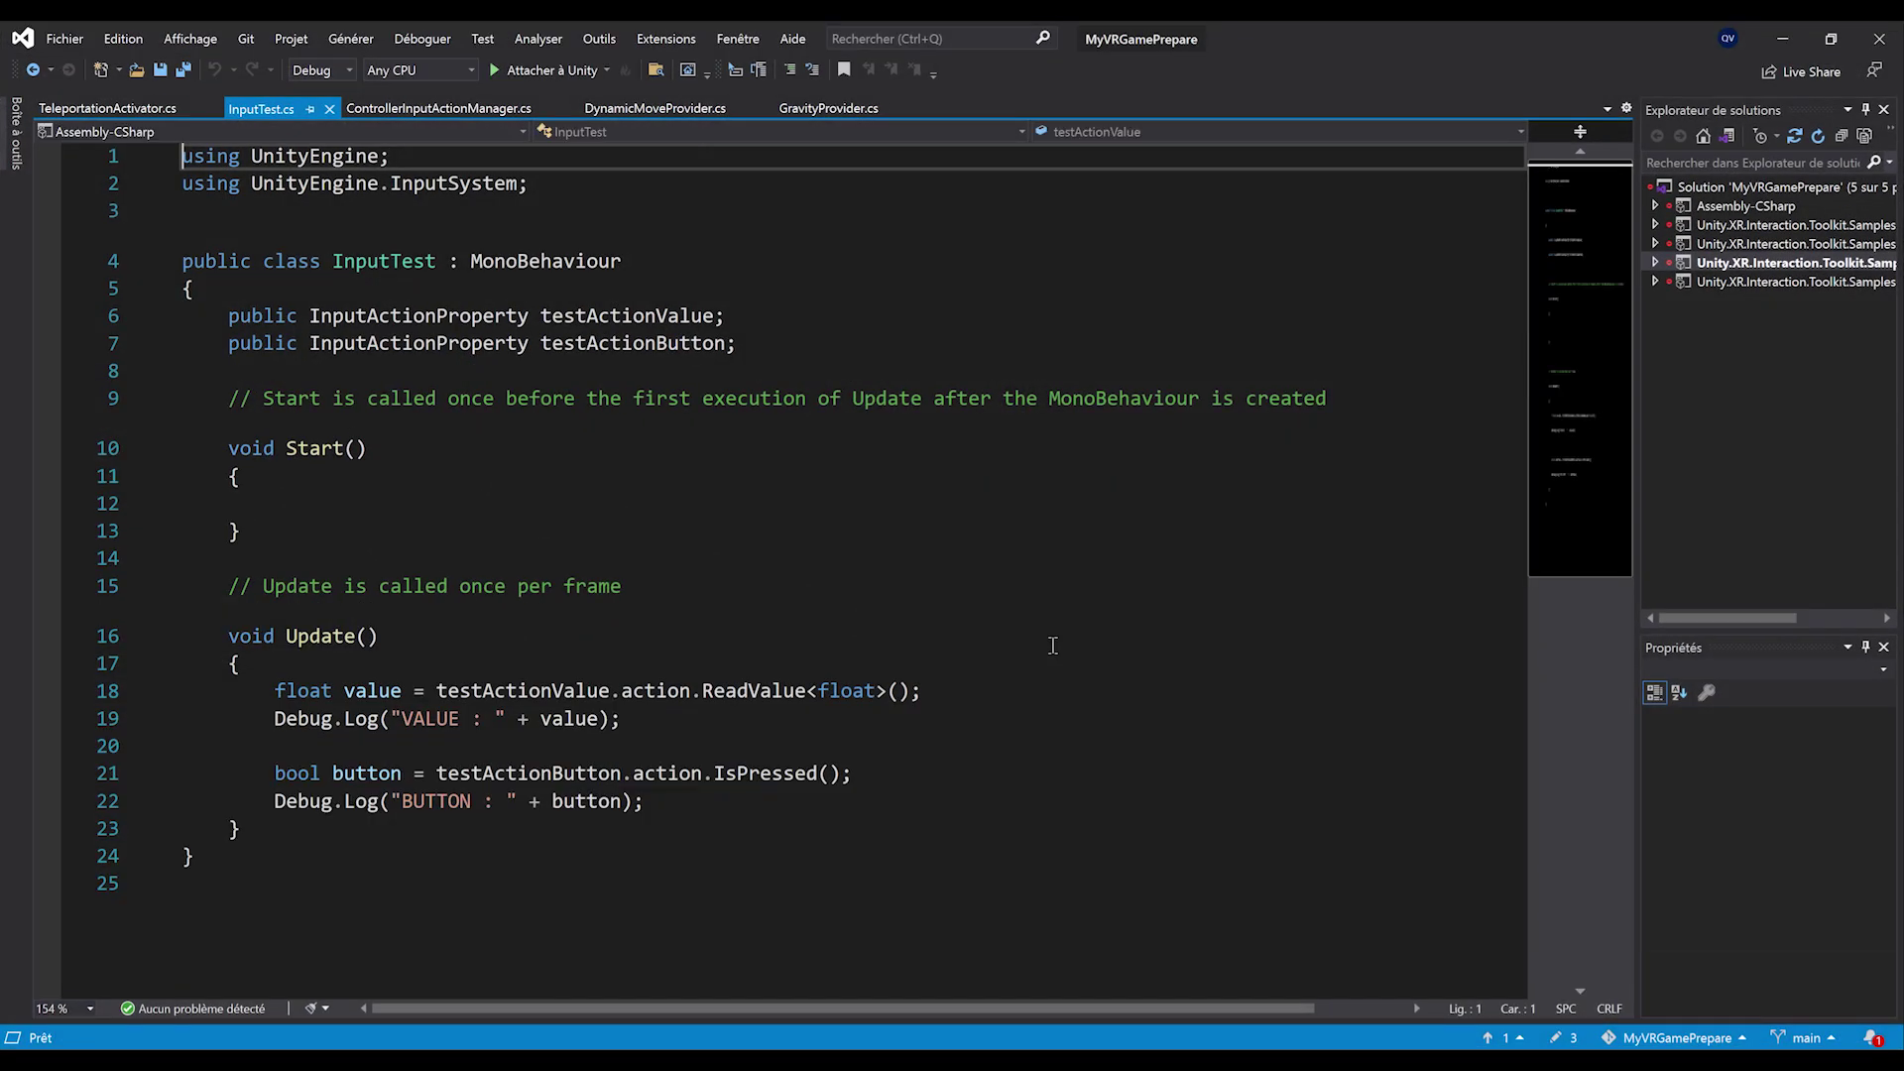
Select and review InputTest's Update method, then switch back to TeleportationActivator.cs
scroll(932, 774, "down", 1)
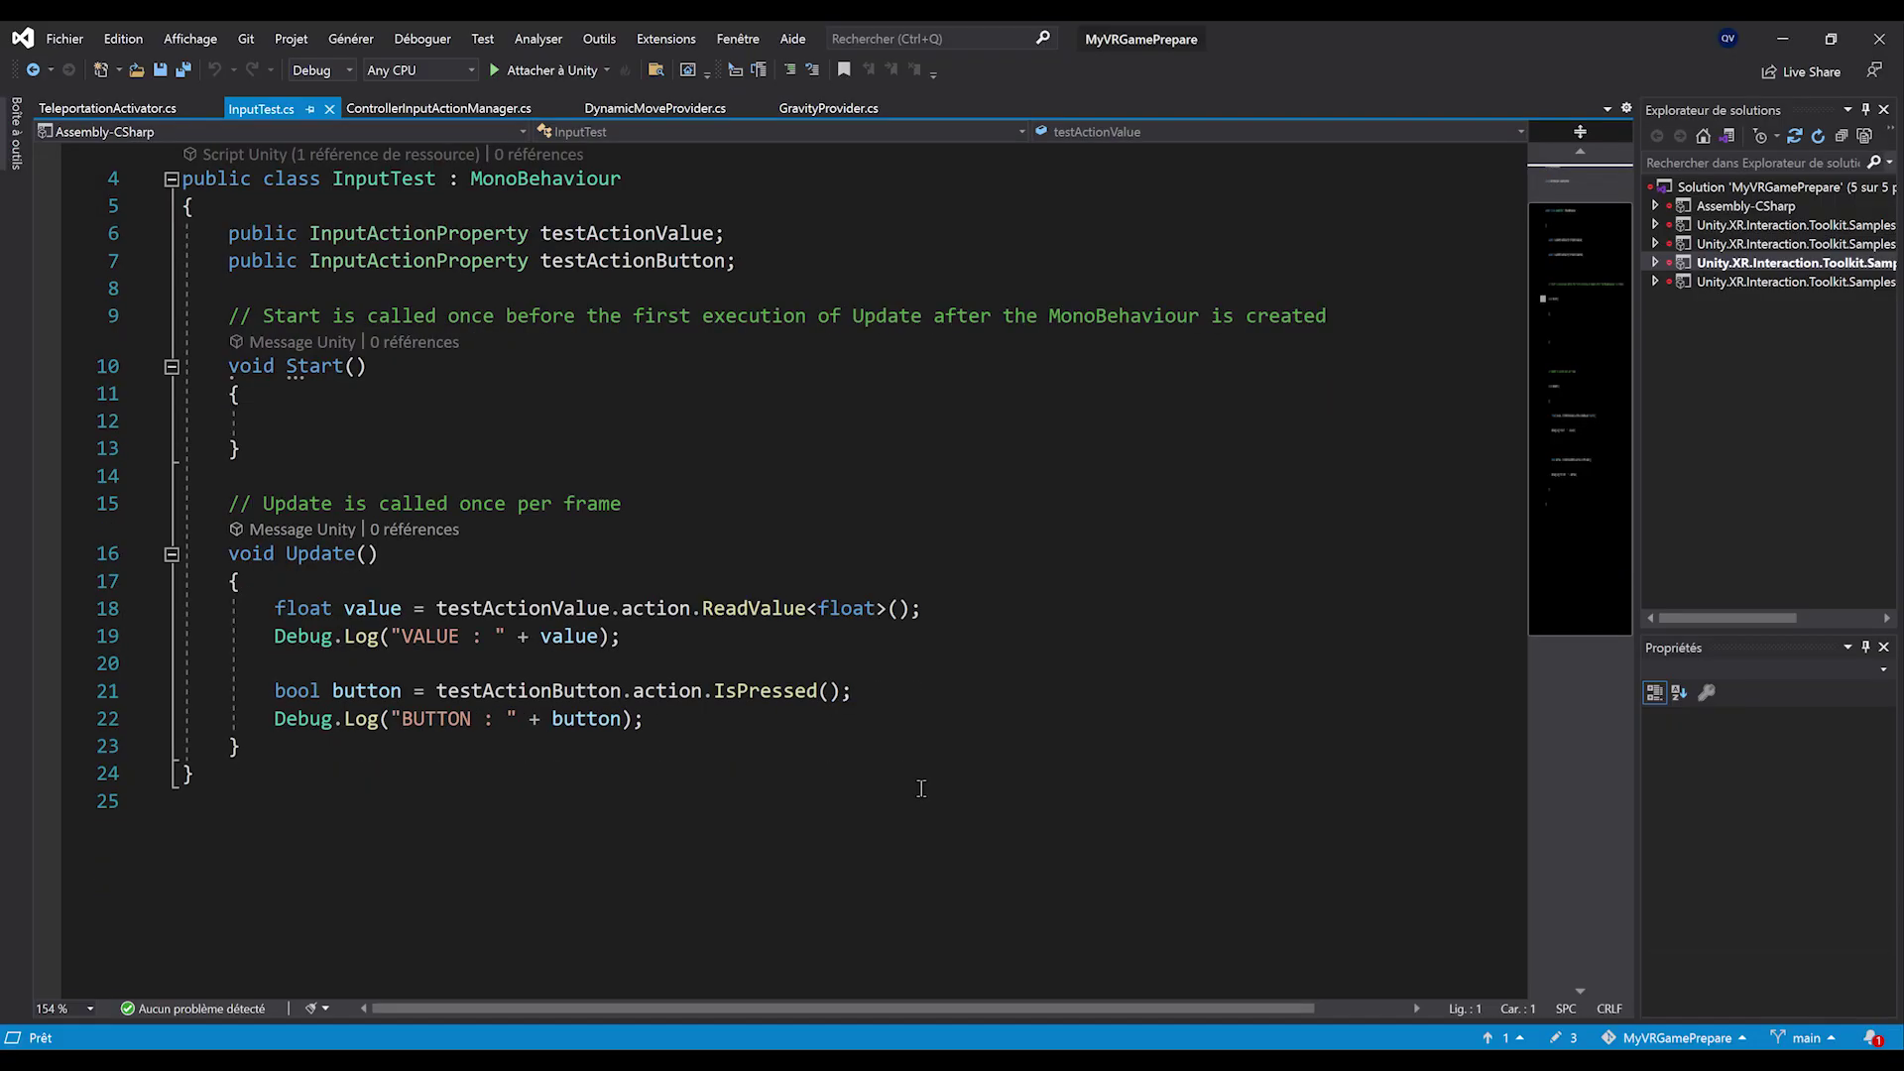
left_click(663, 727)
left_click_drag(662, 727, 183, 553)
left_click(1141, 715)
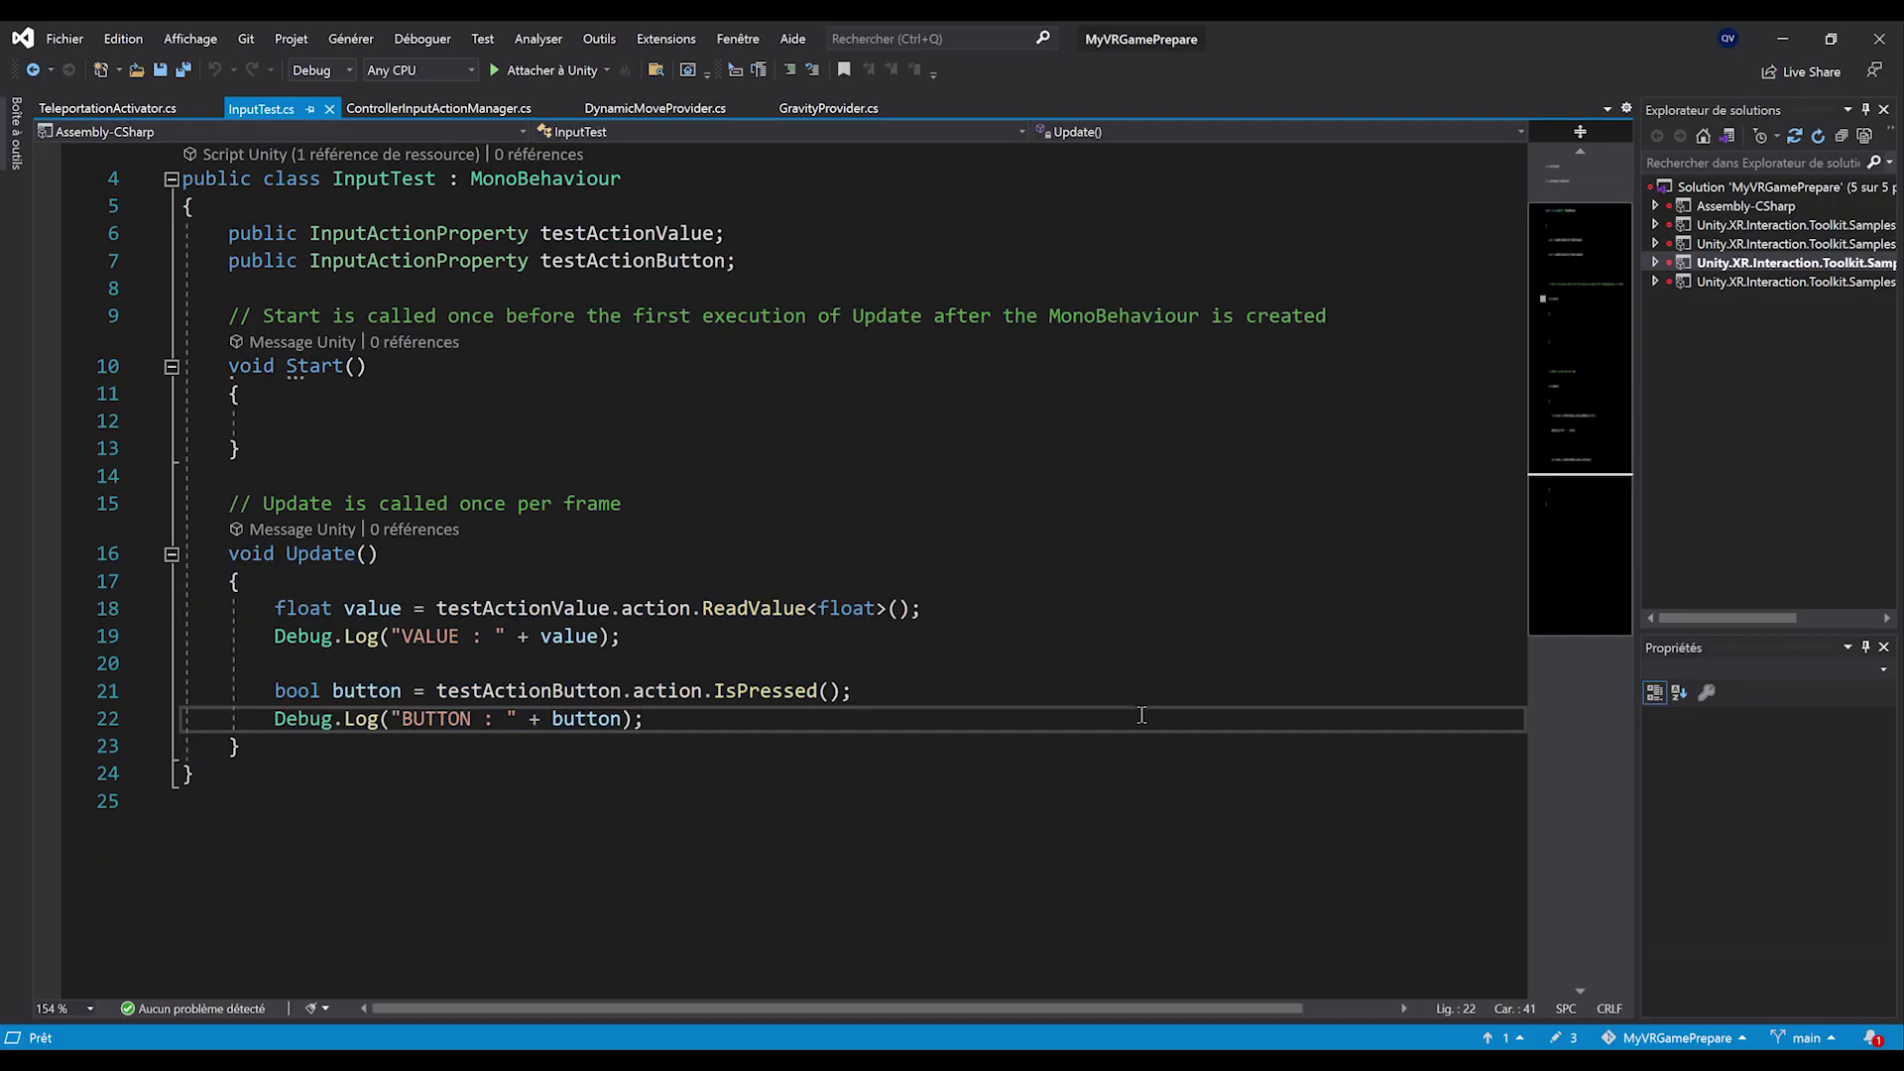
left_click(668, 733)
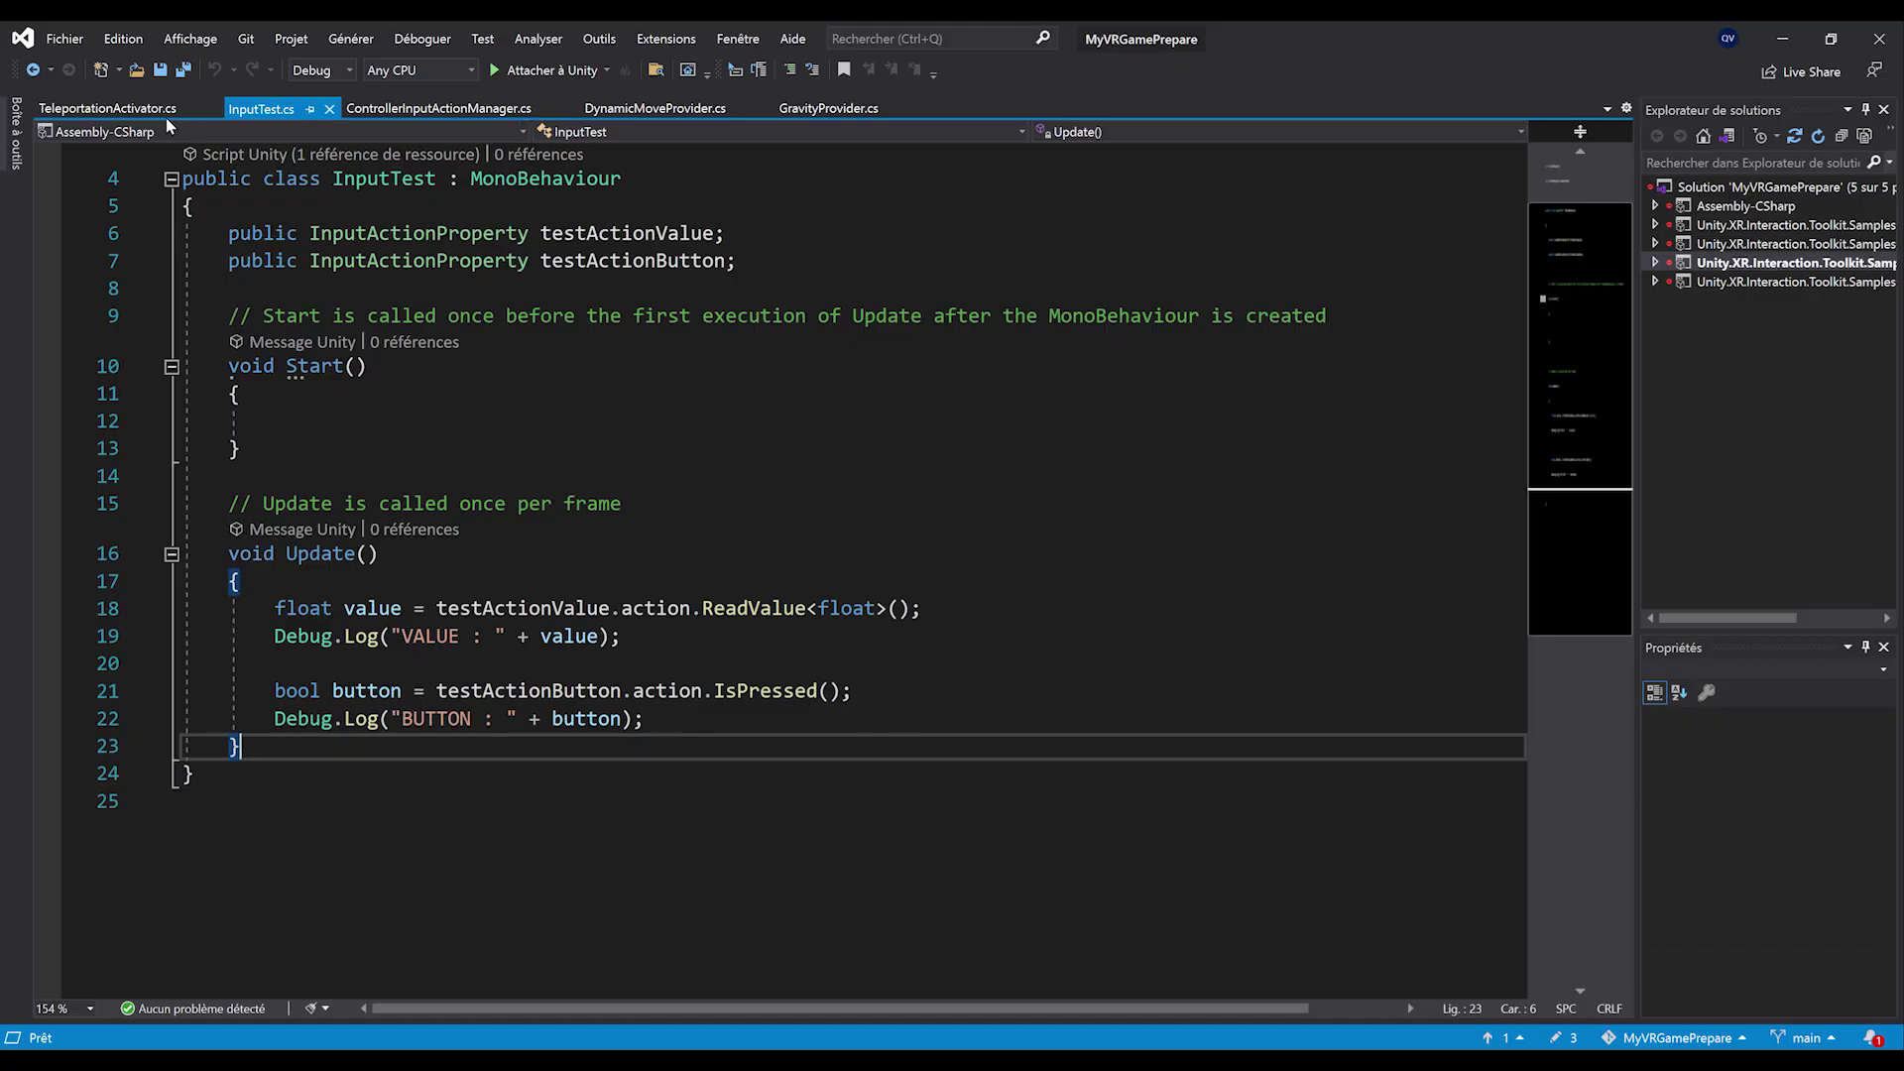
left_click(124, 109)
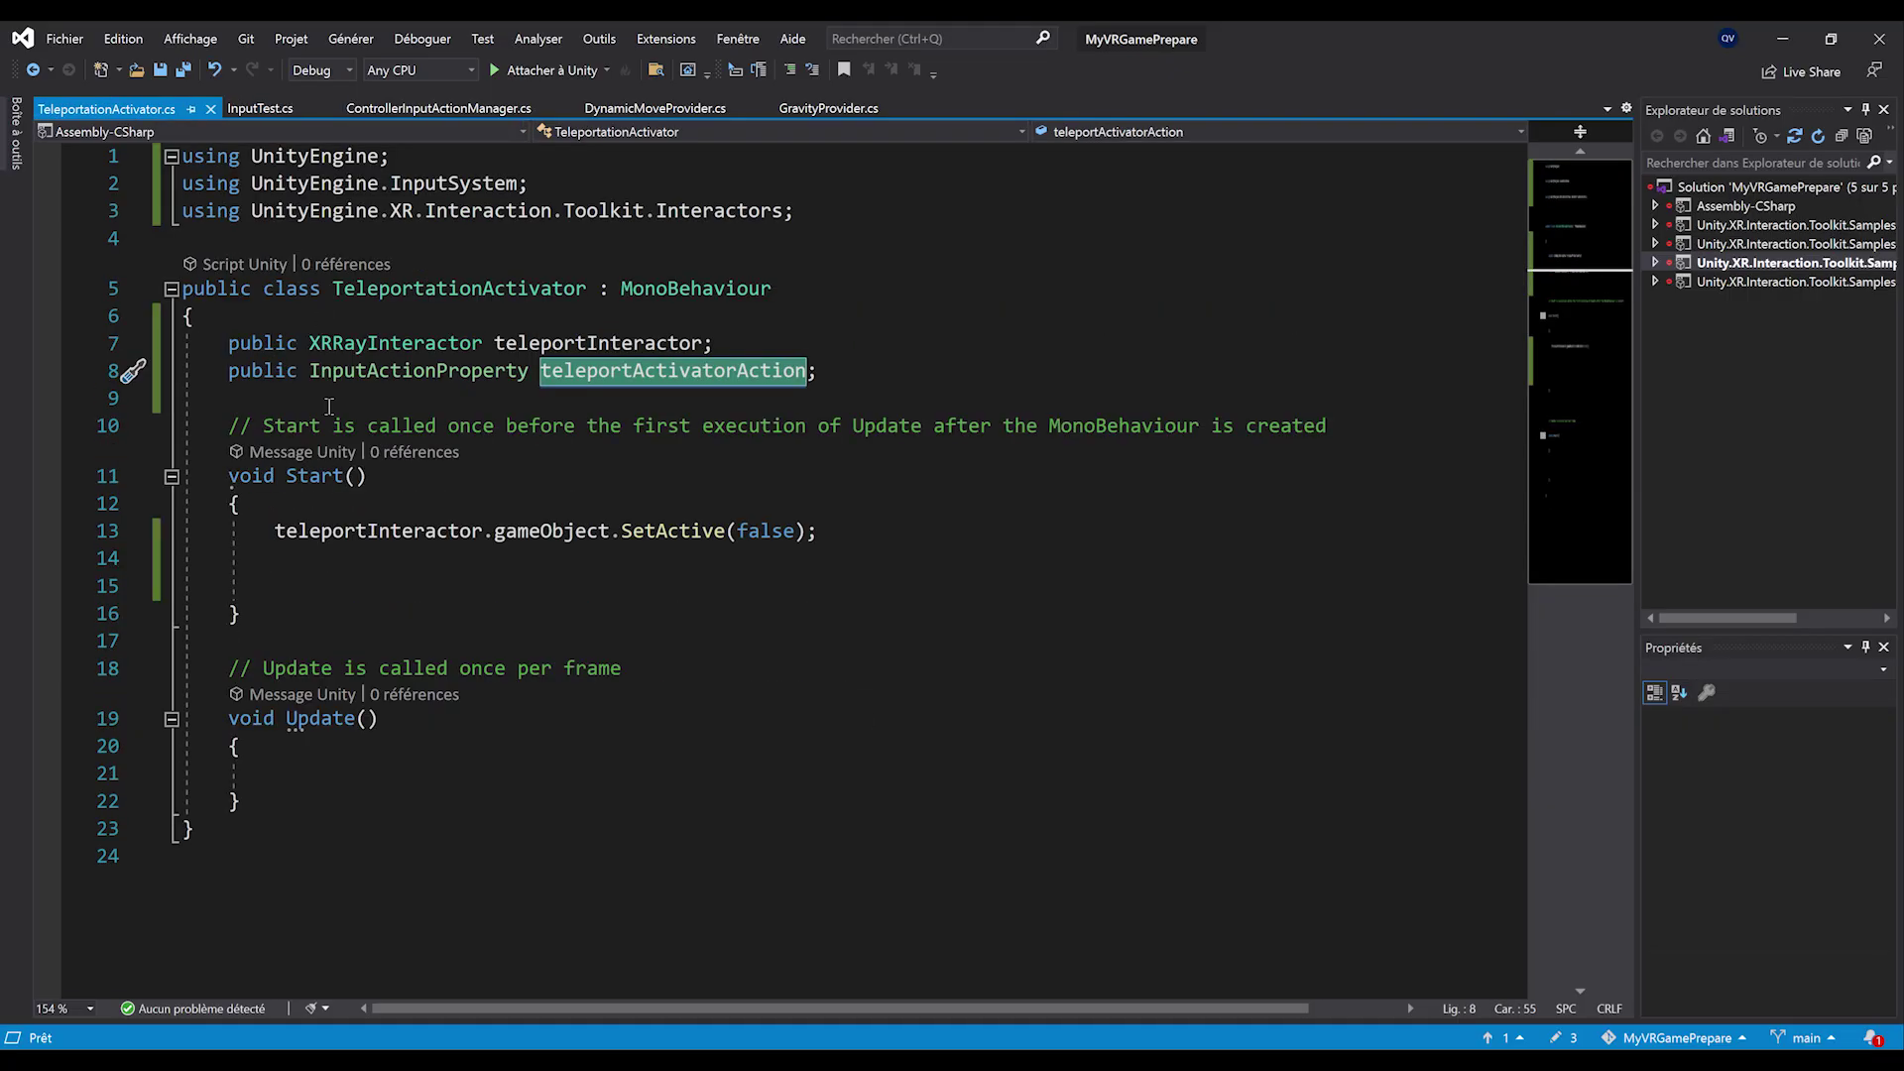
In Start, subscribe teleportActivatorAction.action.performed to a generated Action_performed handler
left_click(406, 585)
key("ctrl+s")
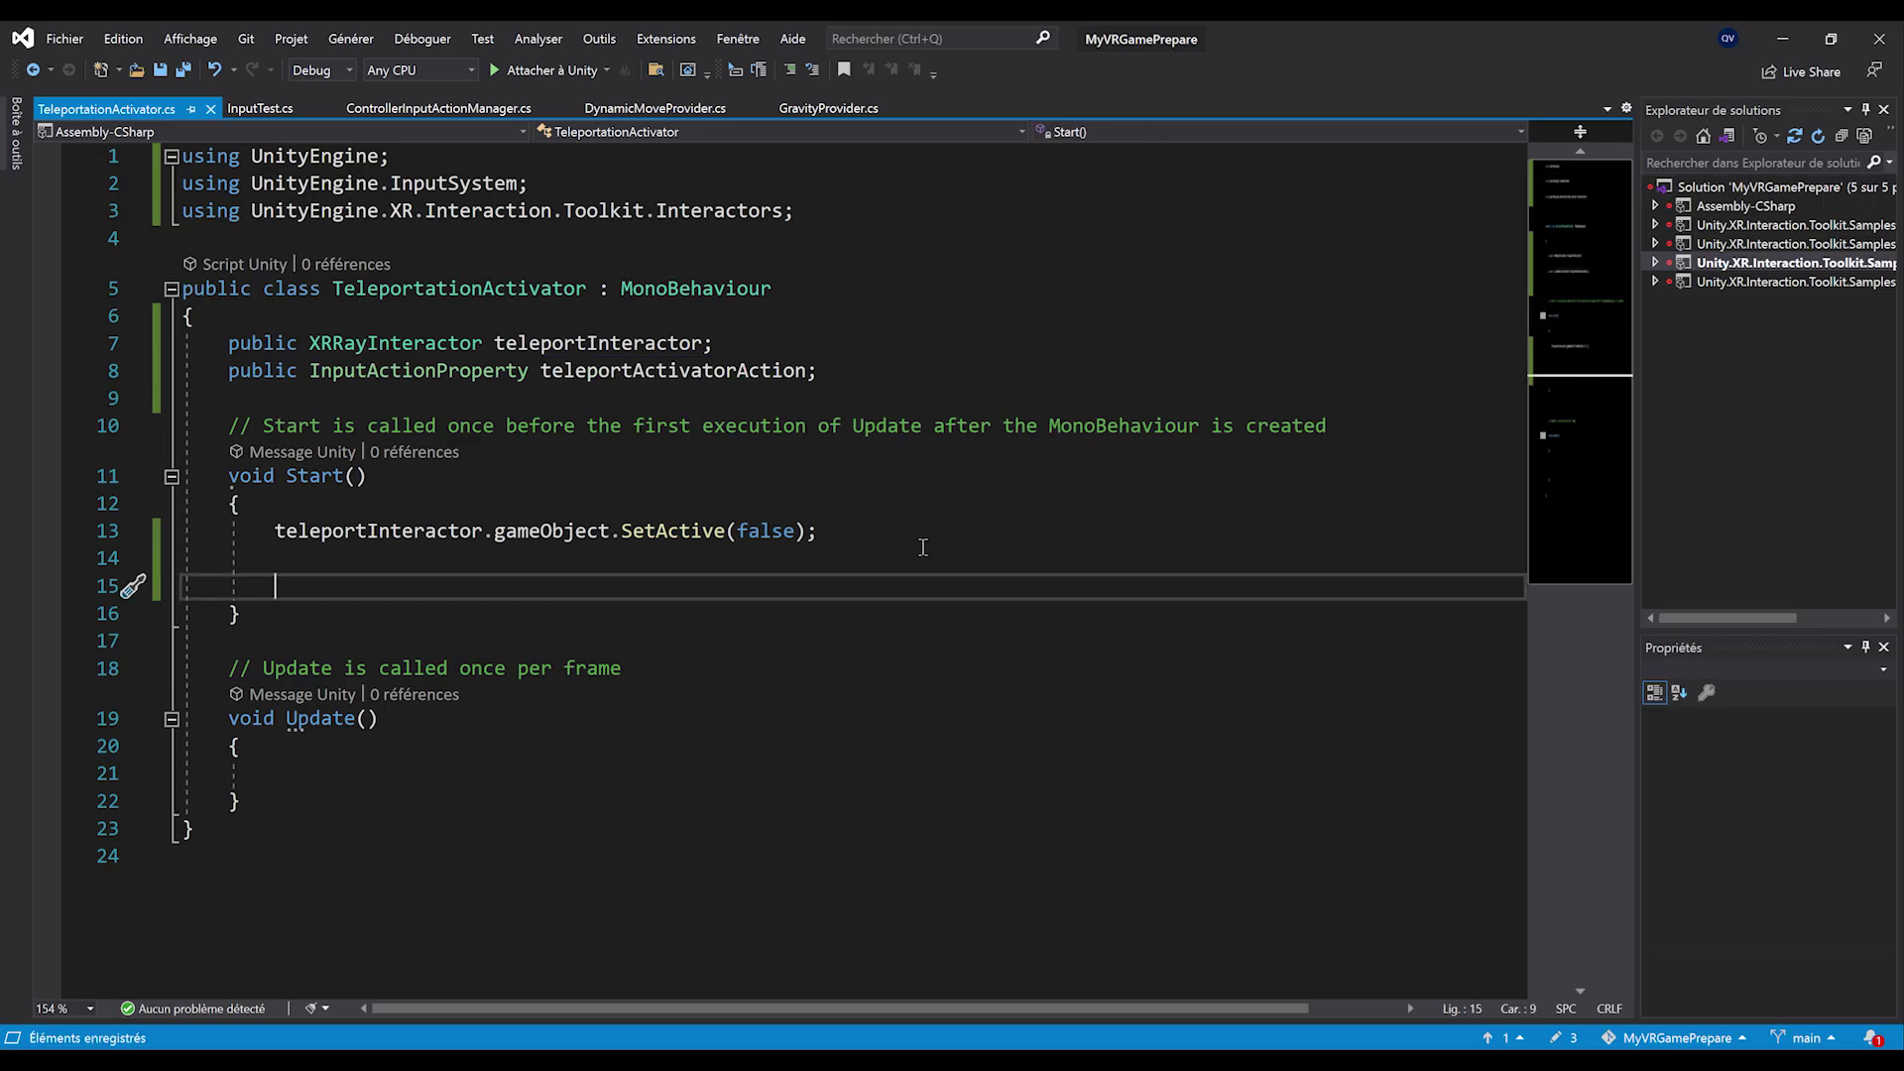
type("teleport")
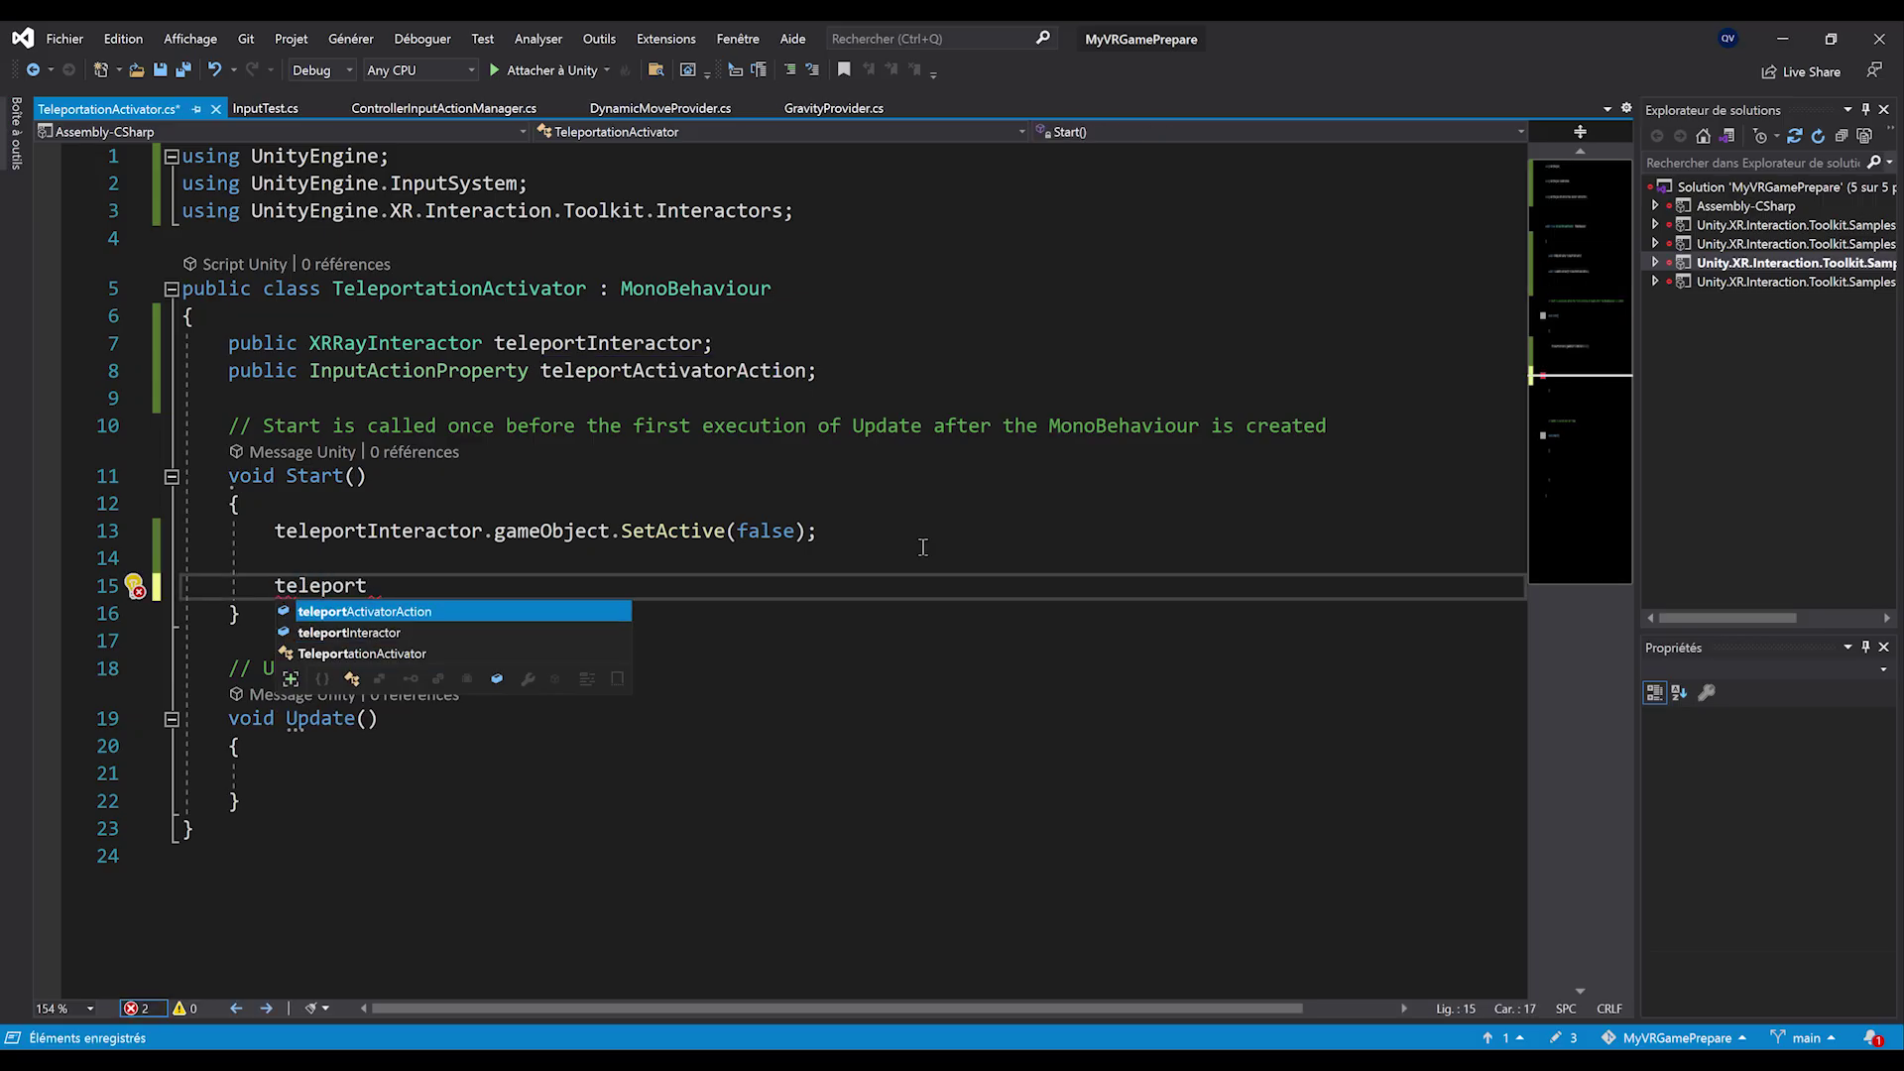
type("ActivatorAction.action.per")
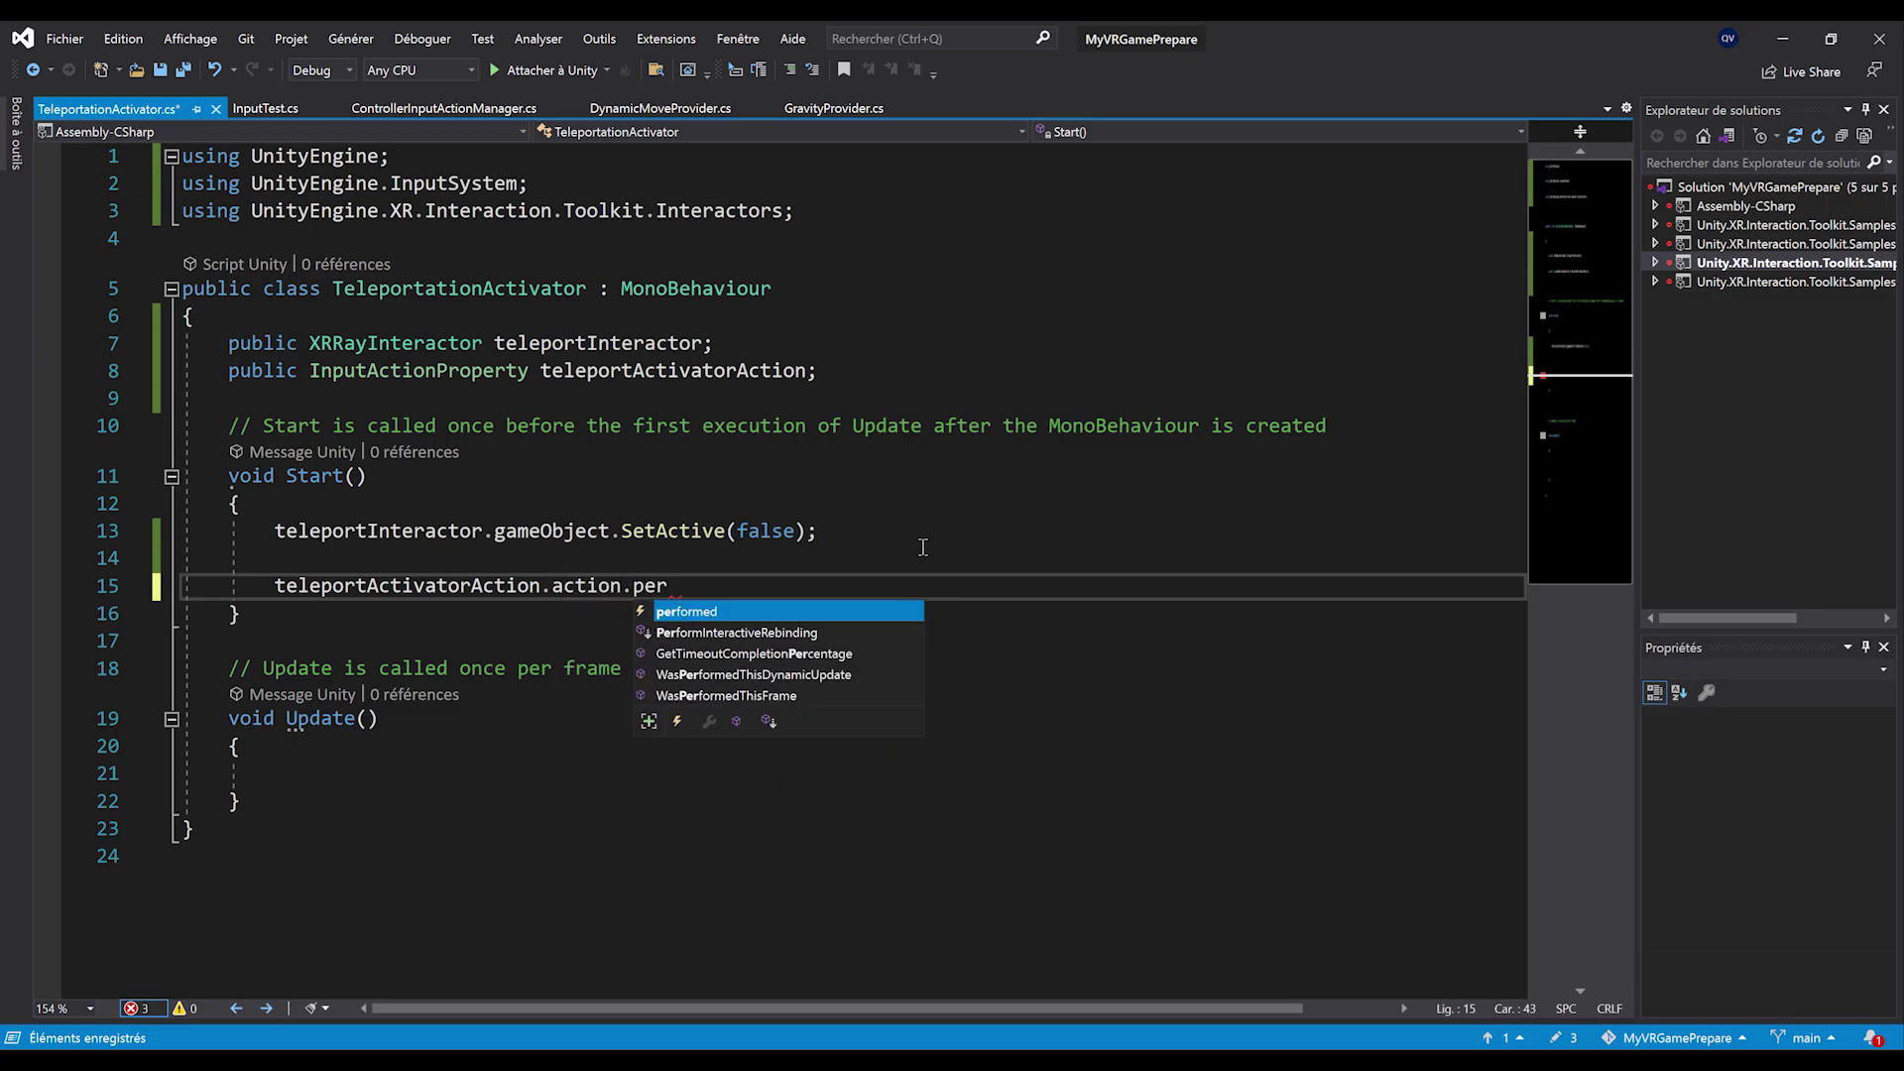
type("formed +=")
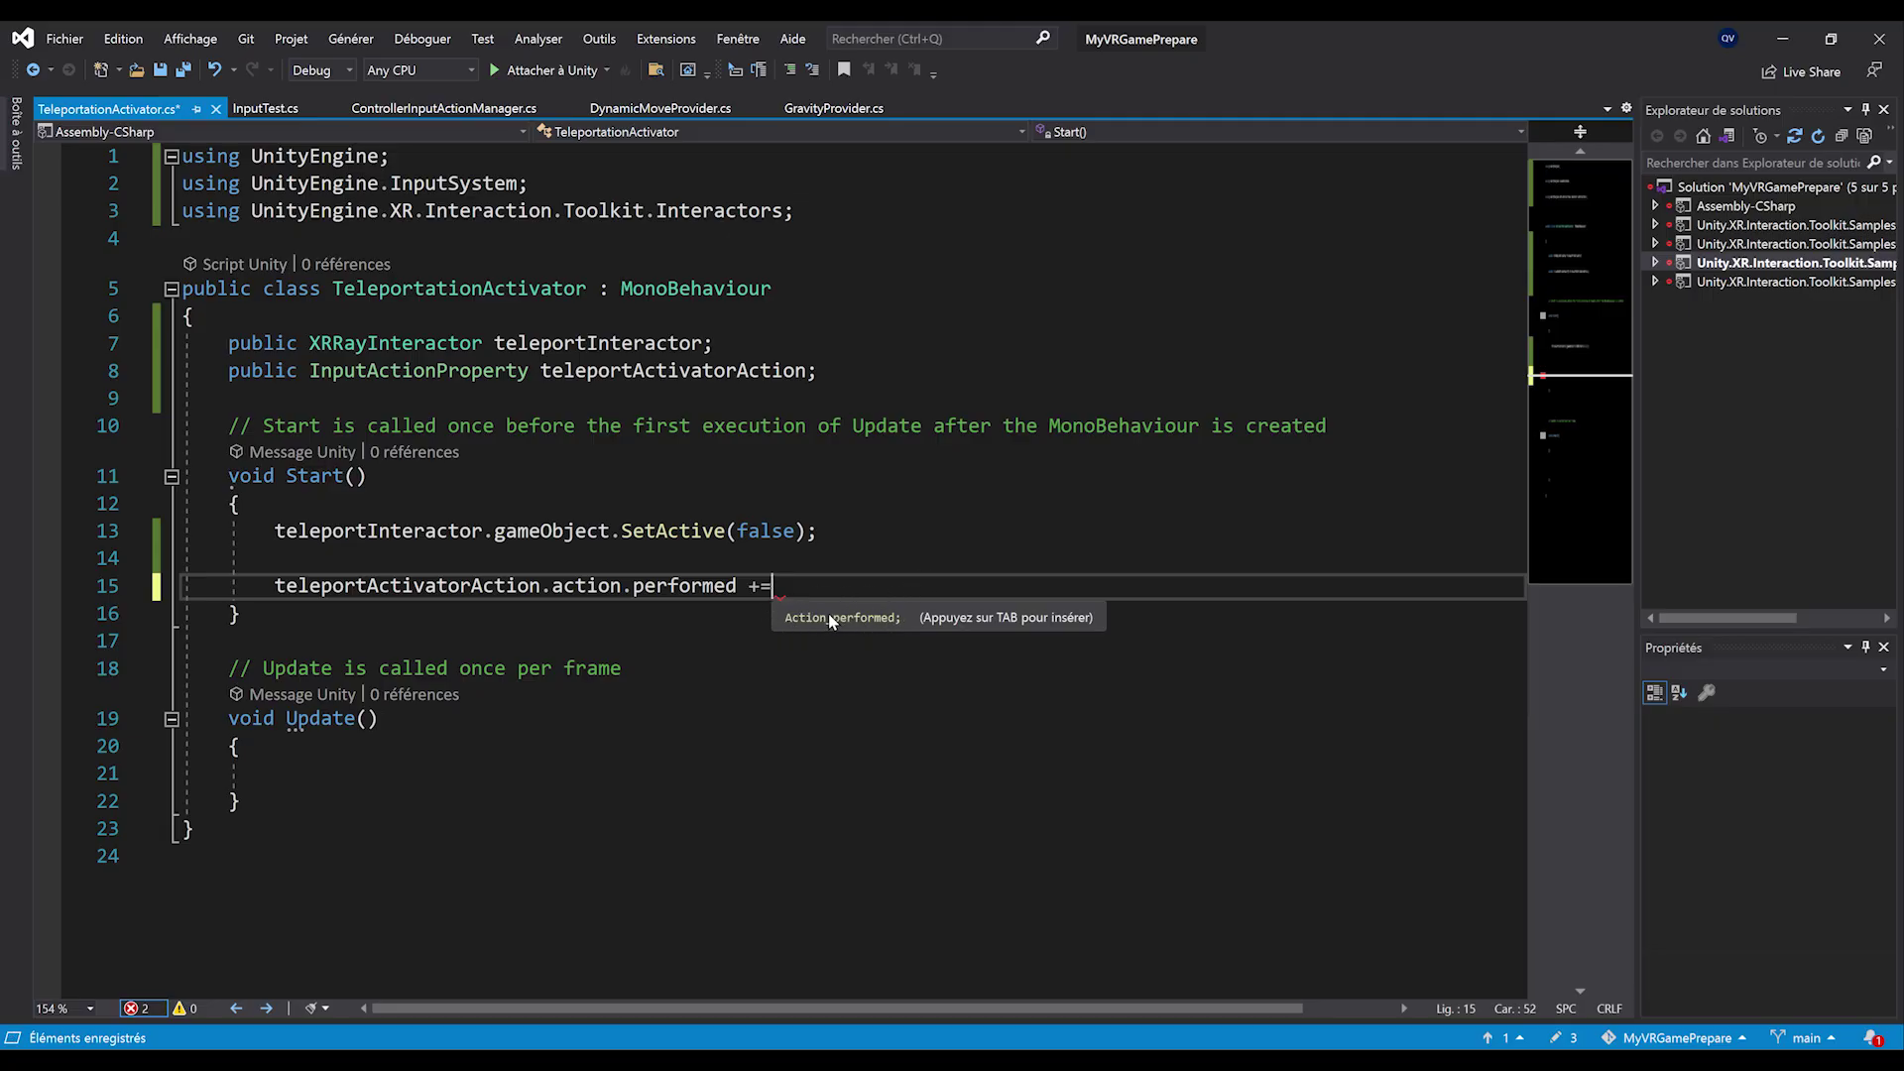
key("Tab")
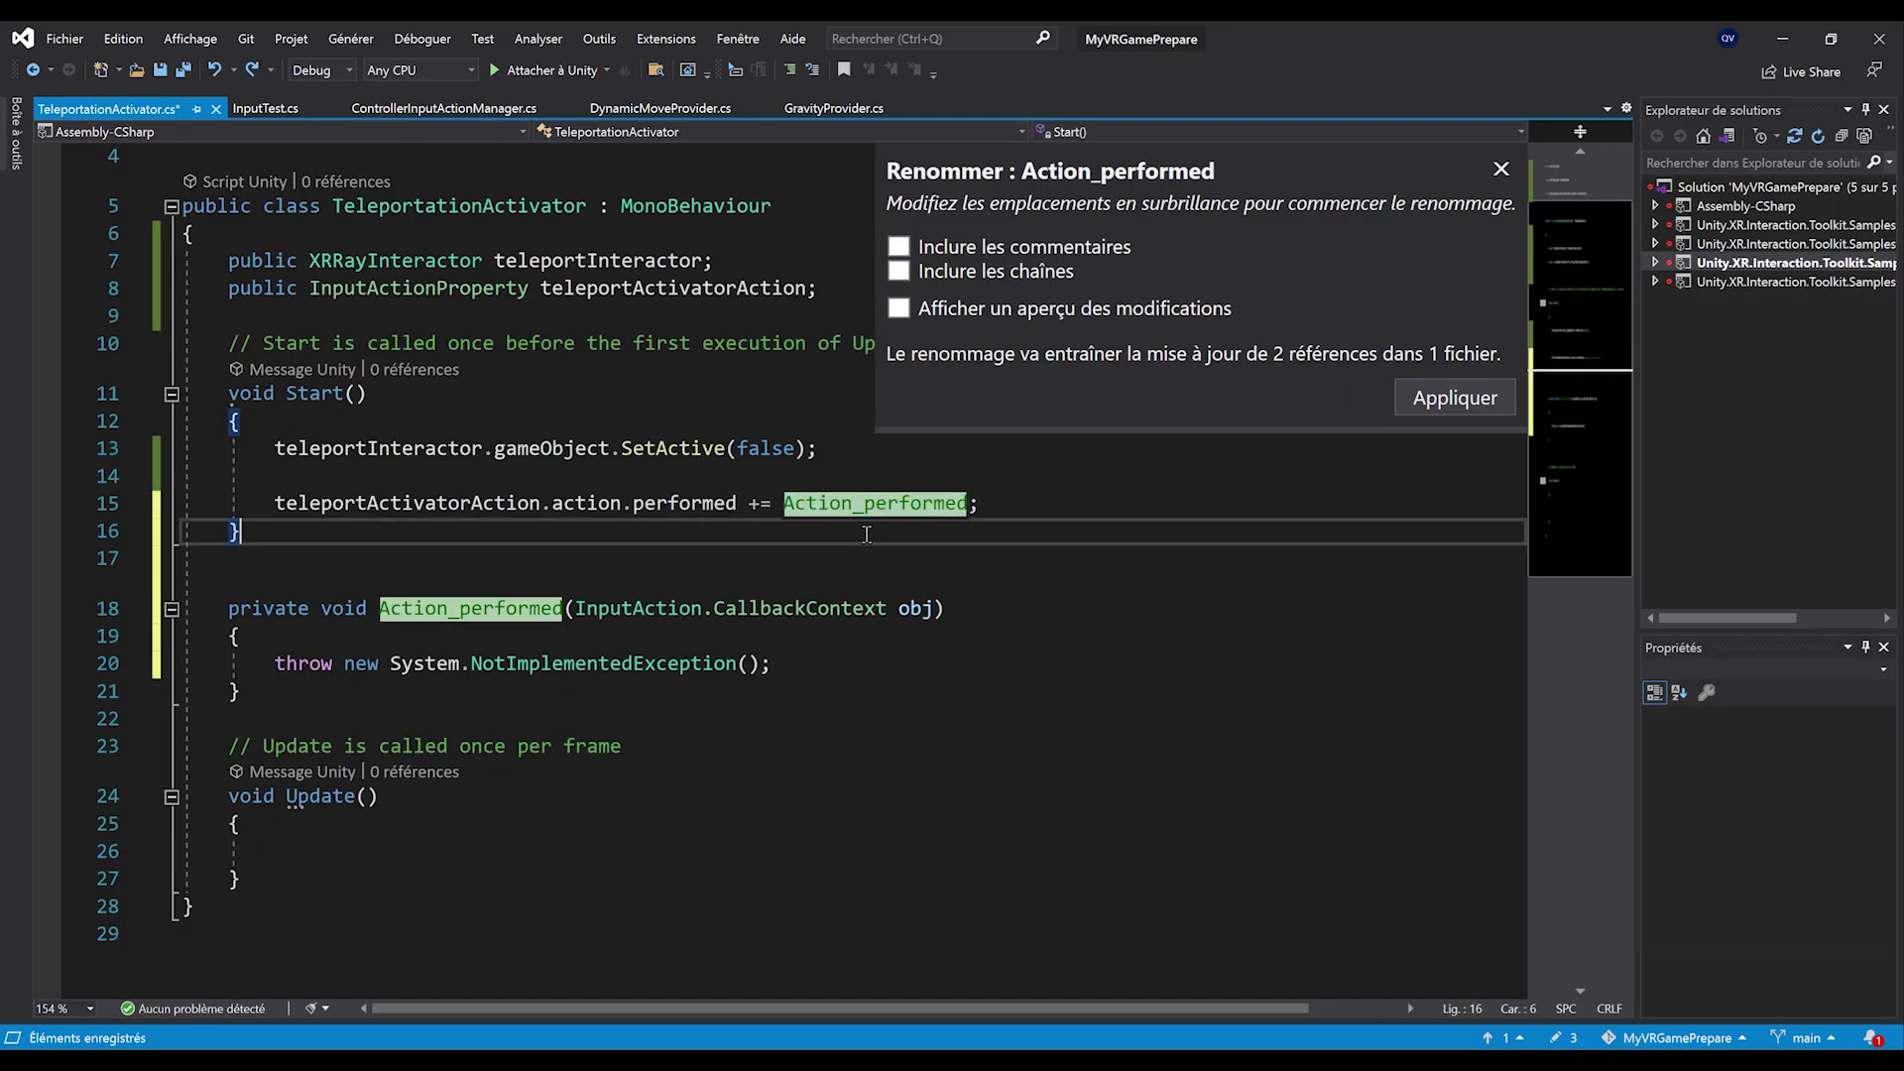
key("Return")
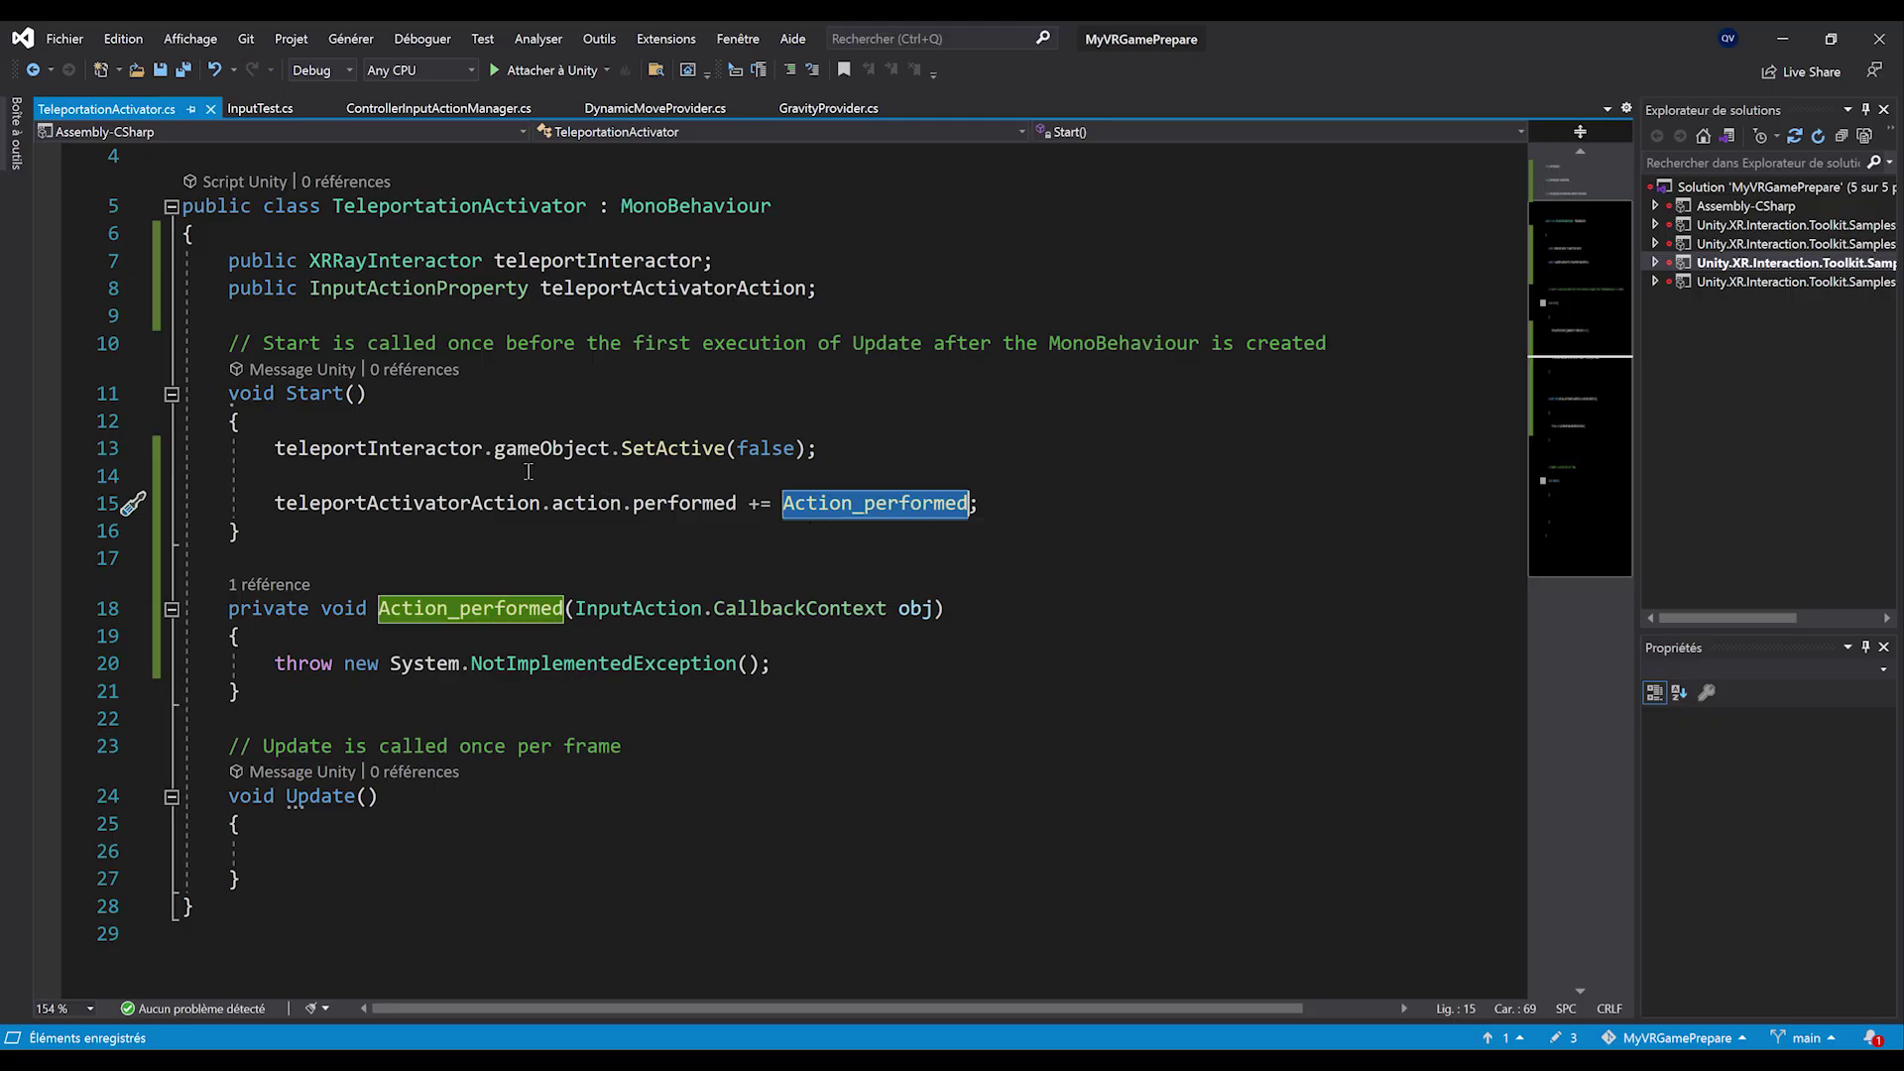
left_click_drag(263, 502, 541, 509)
left_click(756, 561)
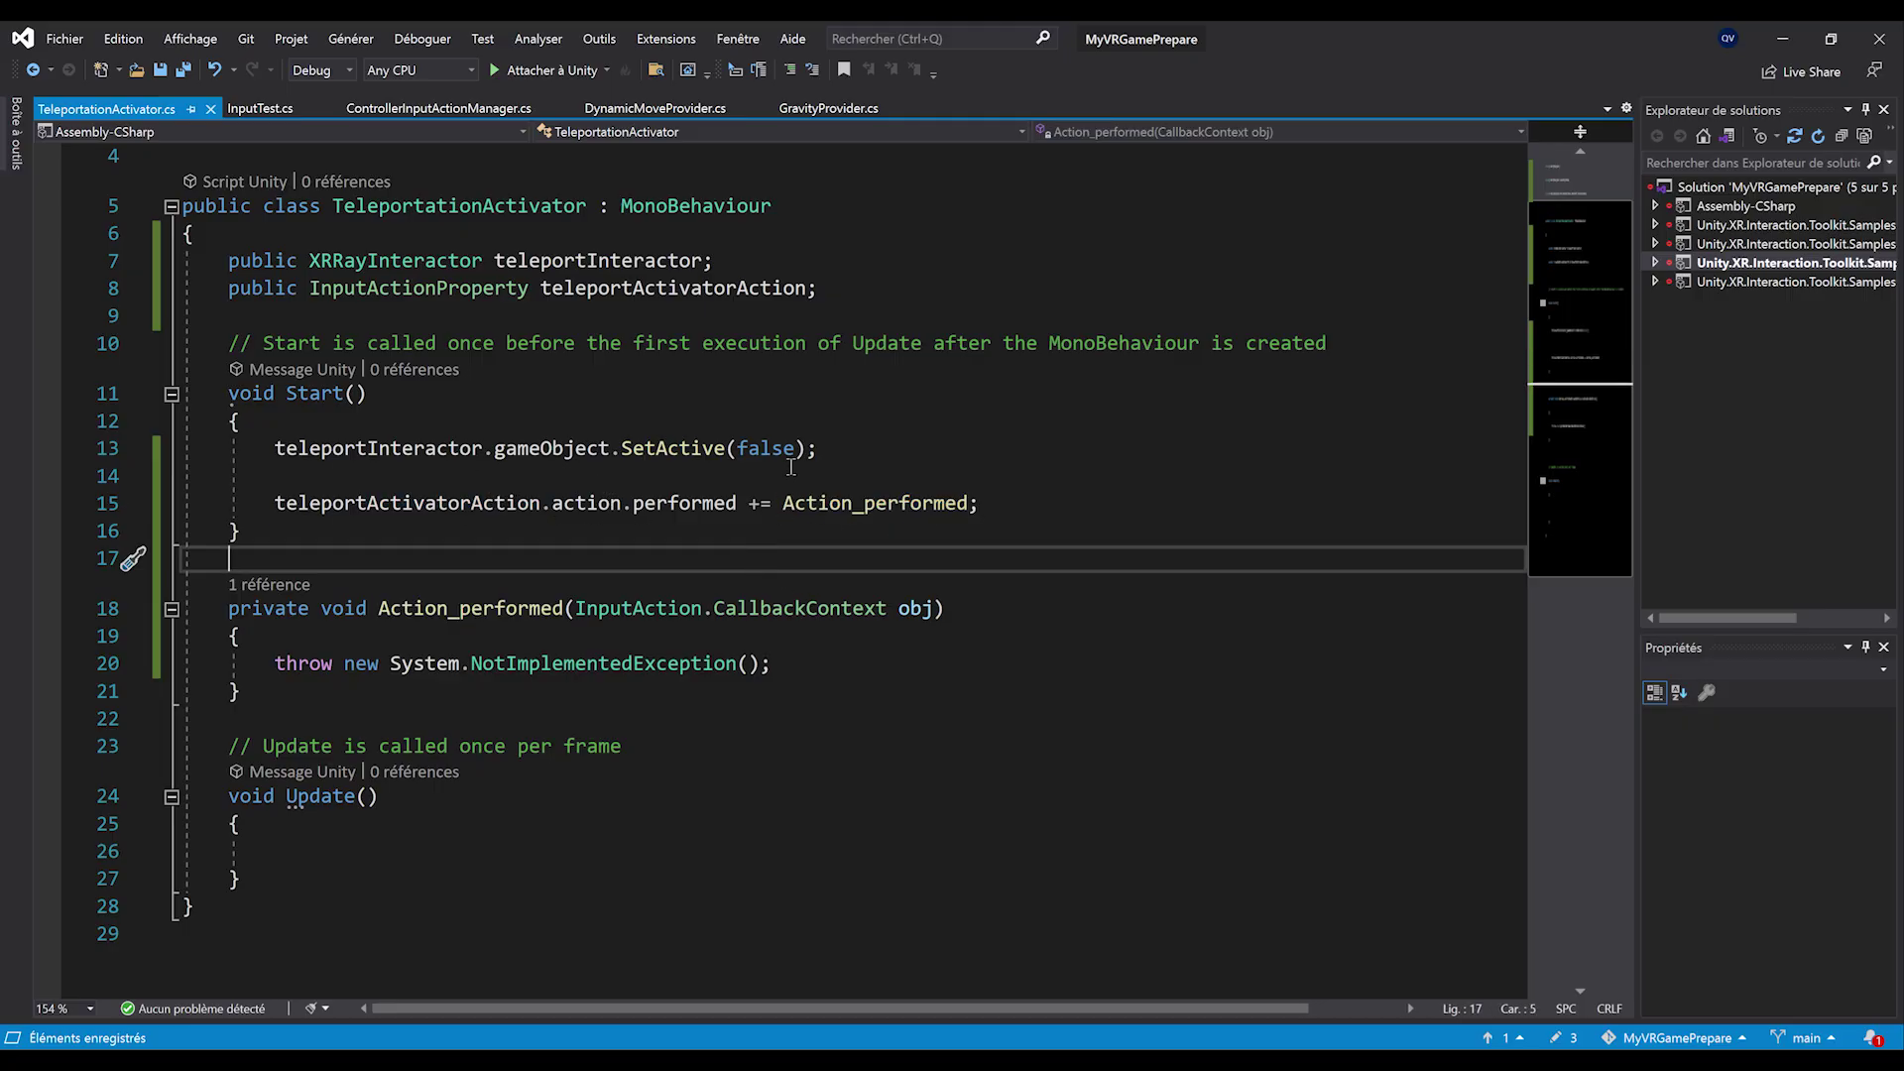
Replace the handler's placeholder exception with teleportInteractor.gameObject.SetActive(true);
scroll(432, 354, "down", 2)
left_click_drag(813, 503, 753, 474)
key("BackSpace")
key("Return")
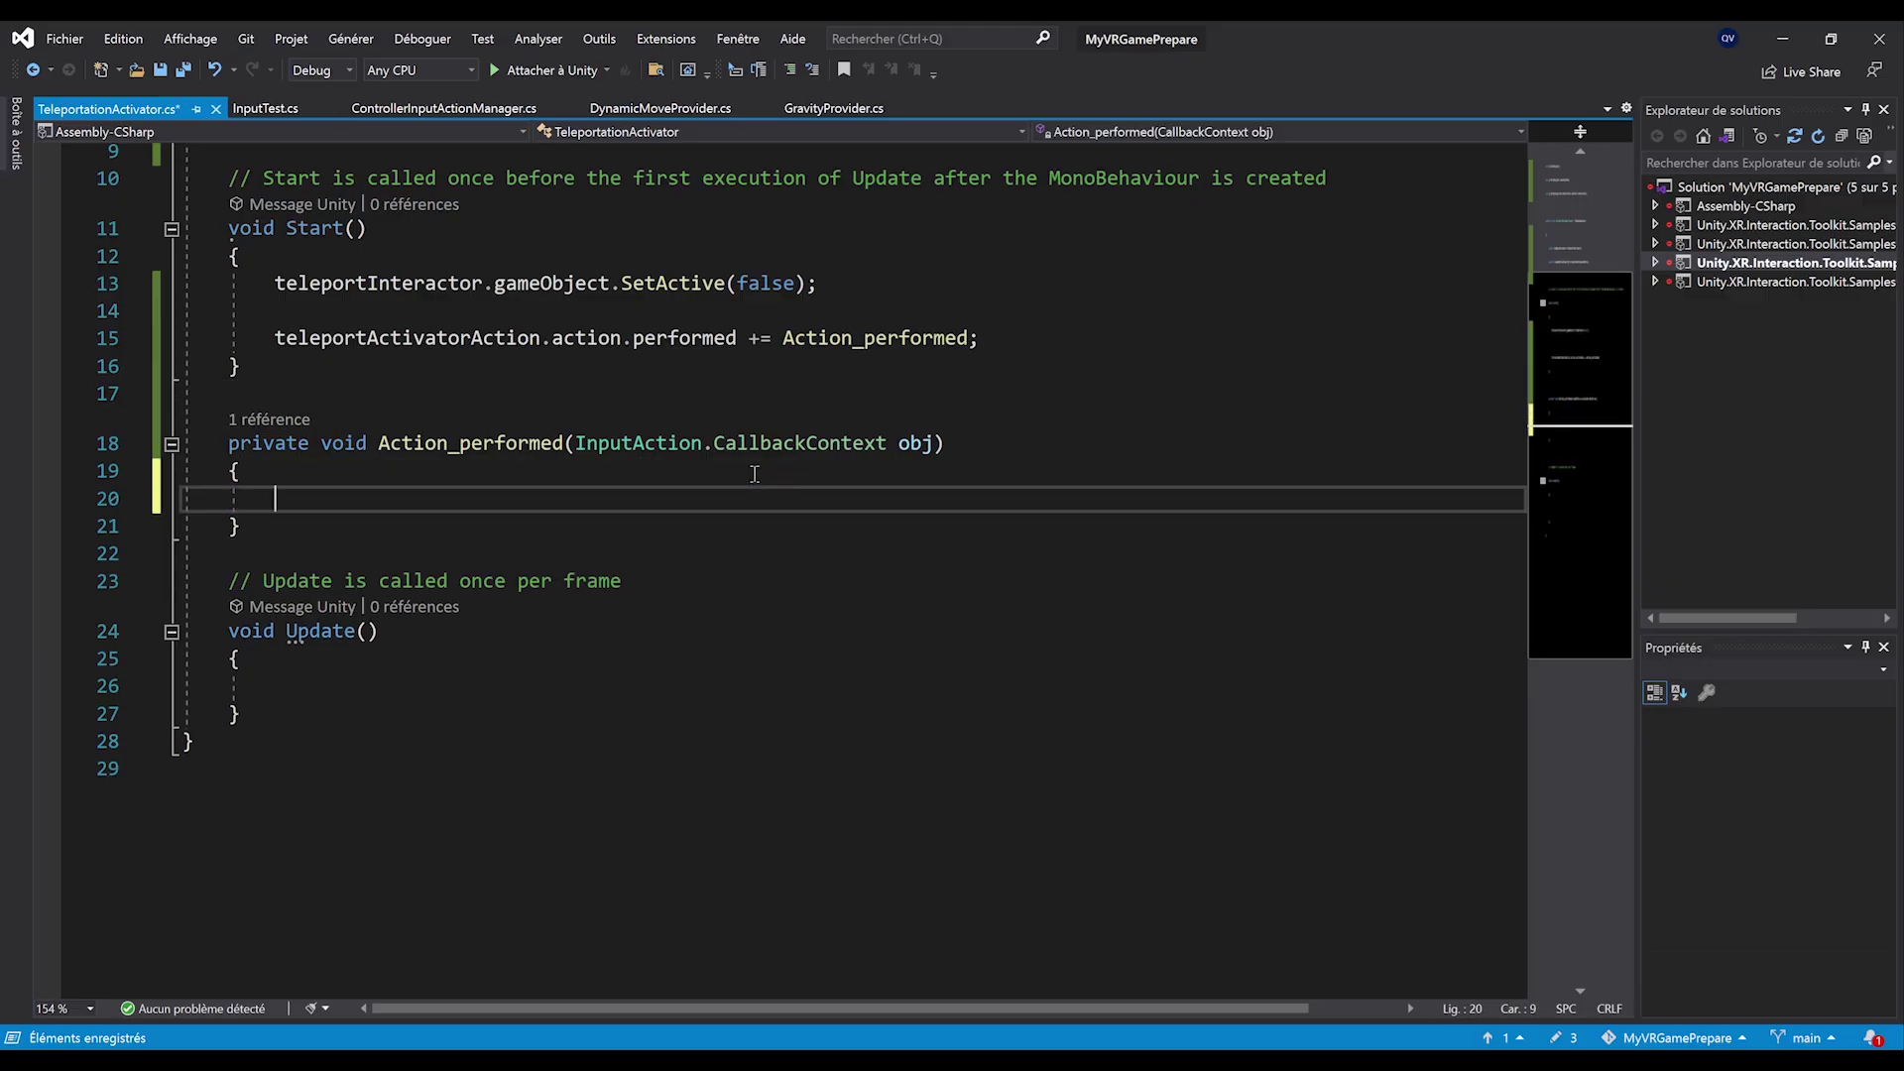
type("teleportIn")
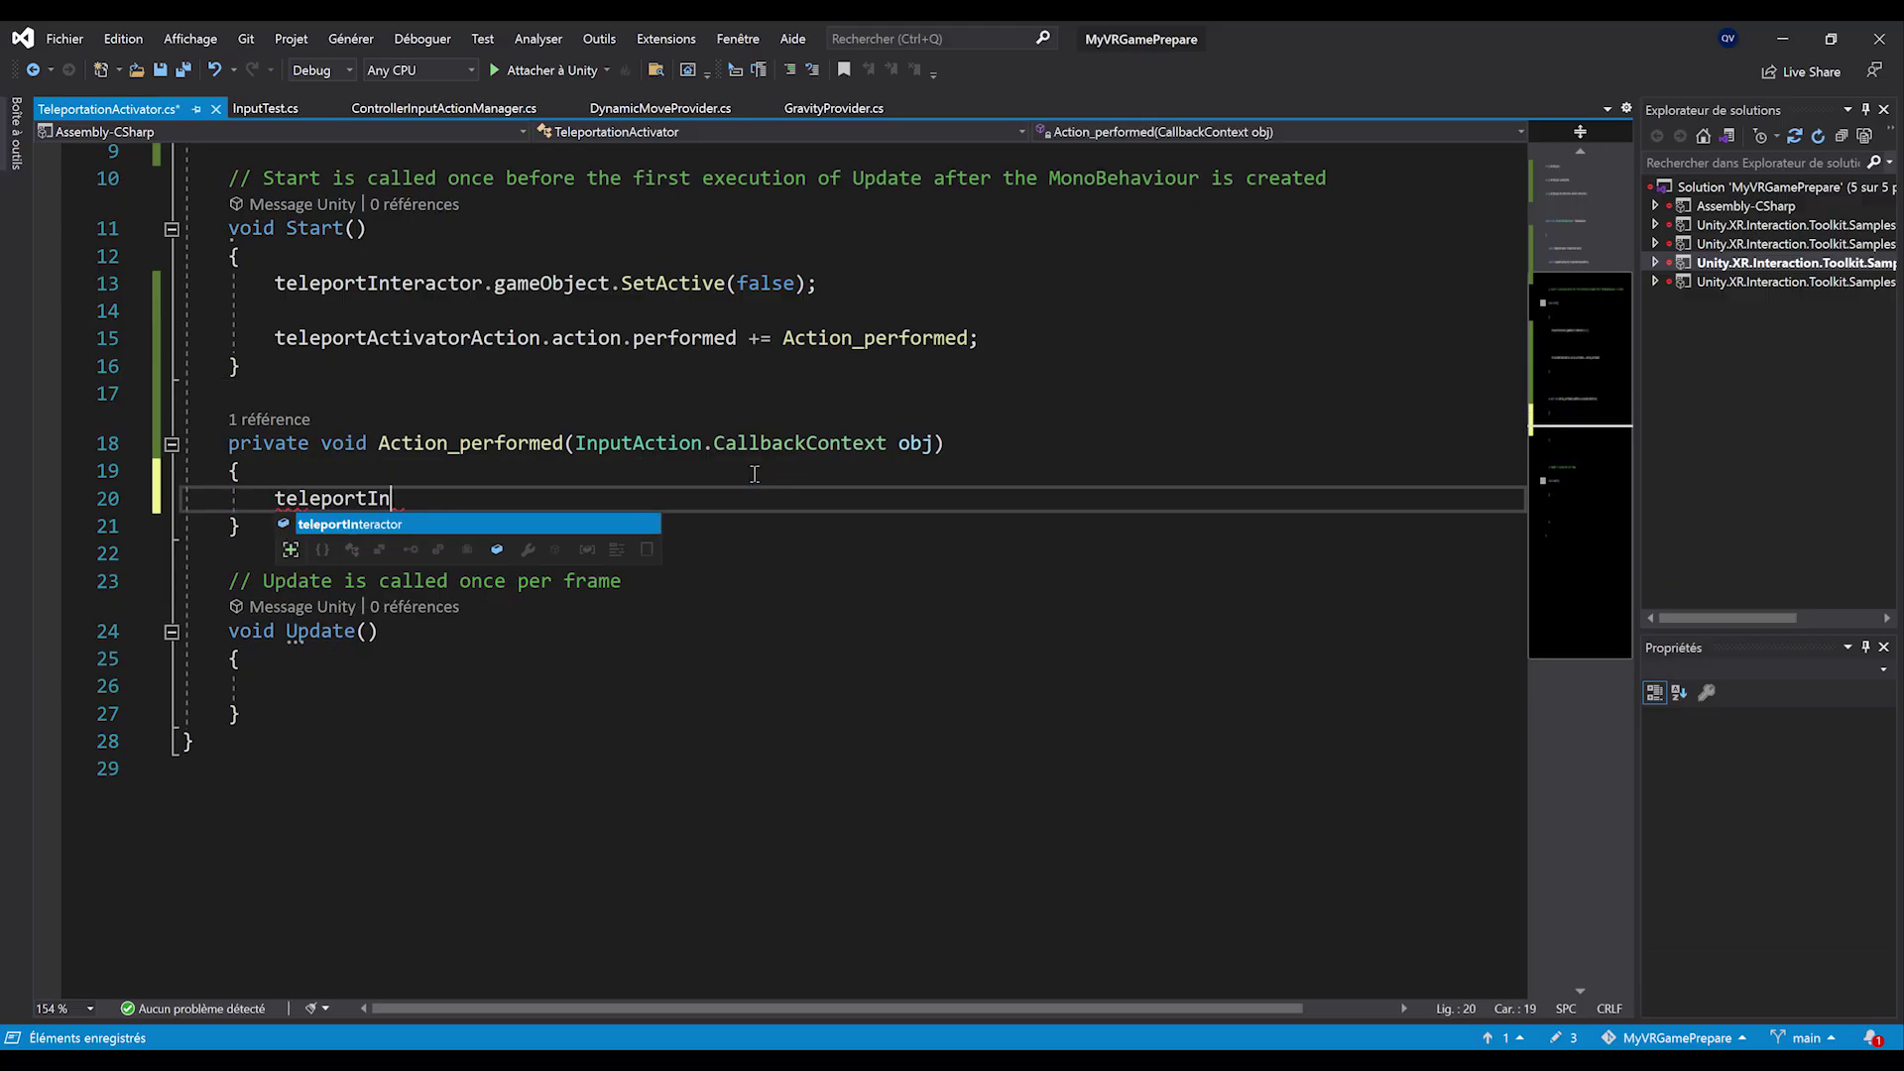
type("teractor.gameObject.SetActive(")
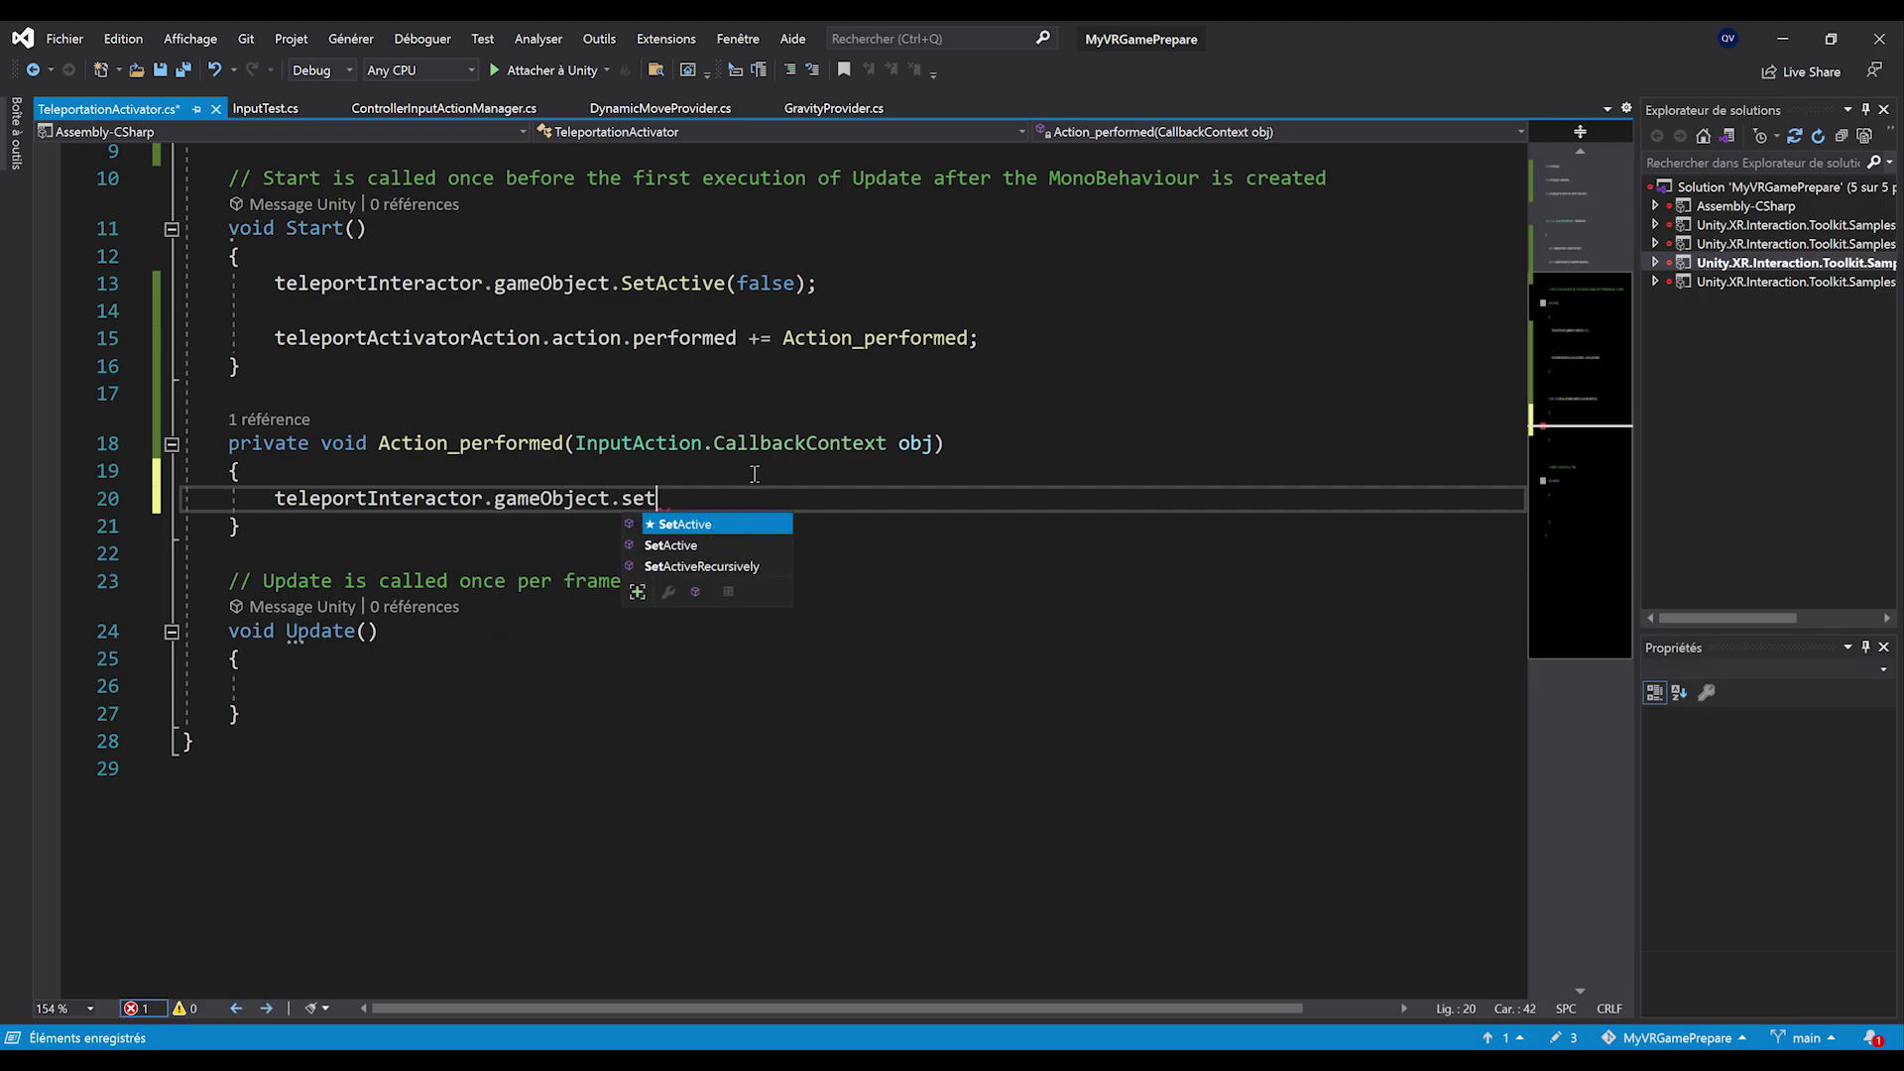
type("true);")
key("Down")
key("Down")
scroll(768, 654, "up", 2)
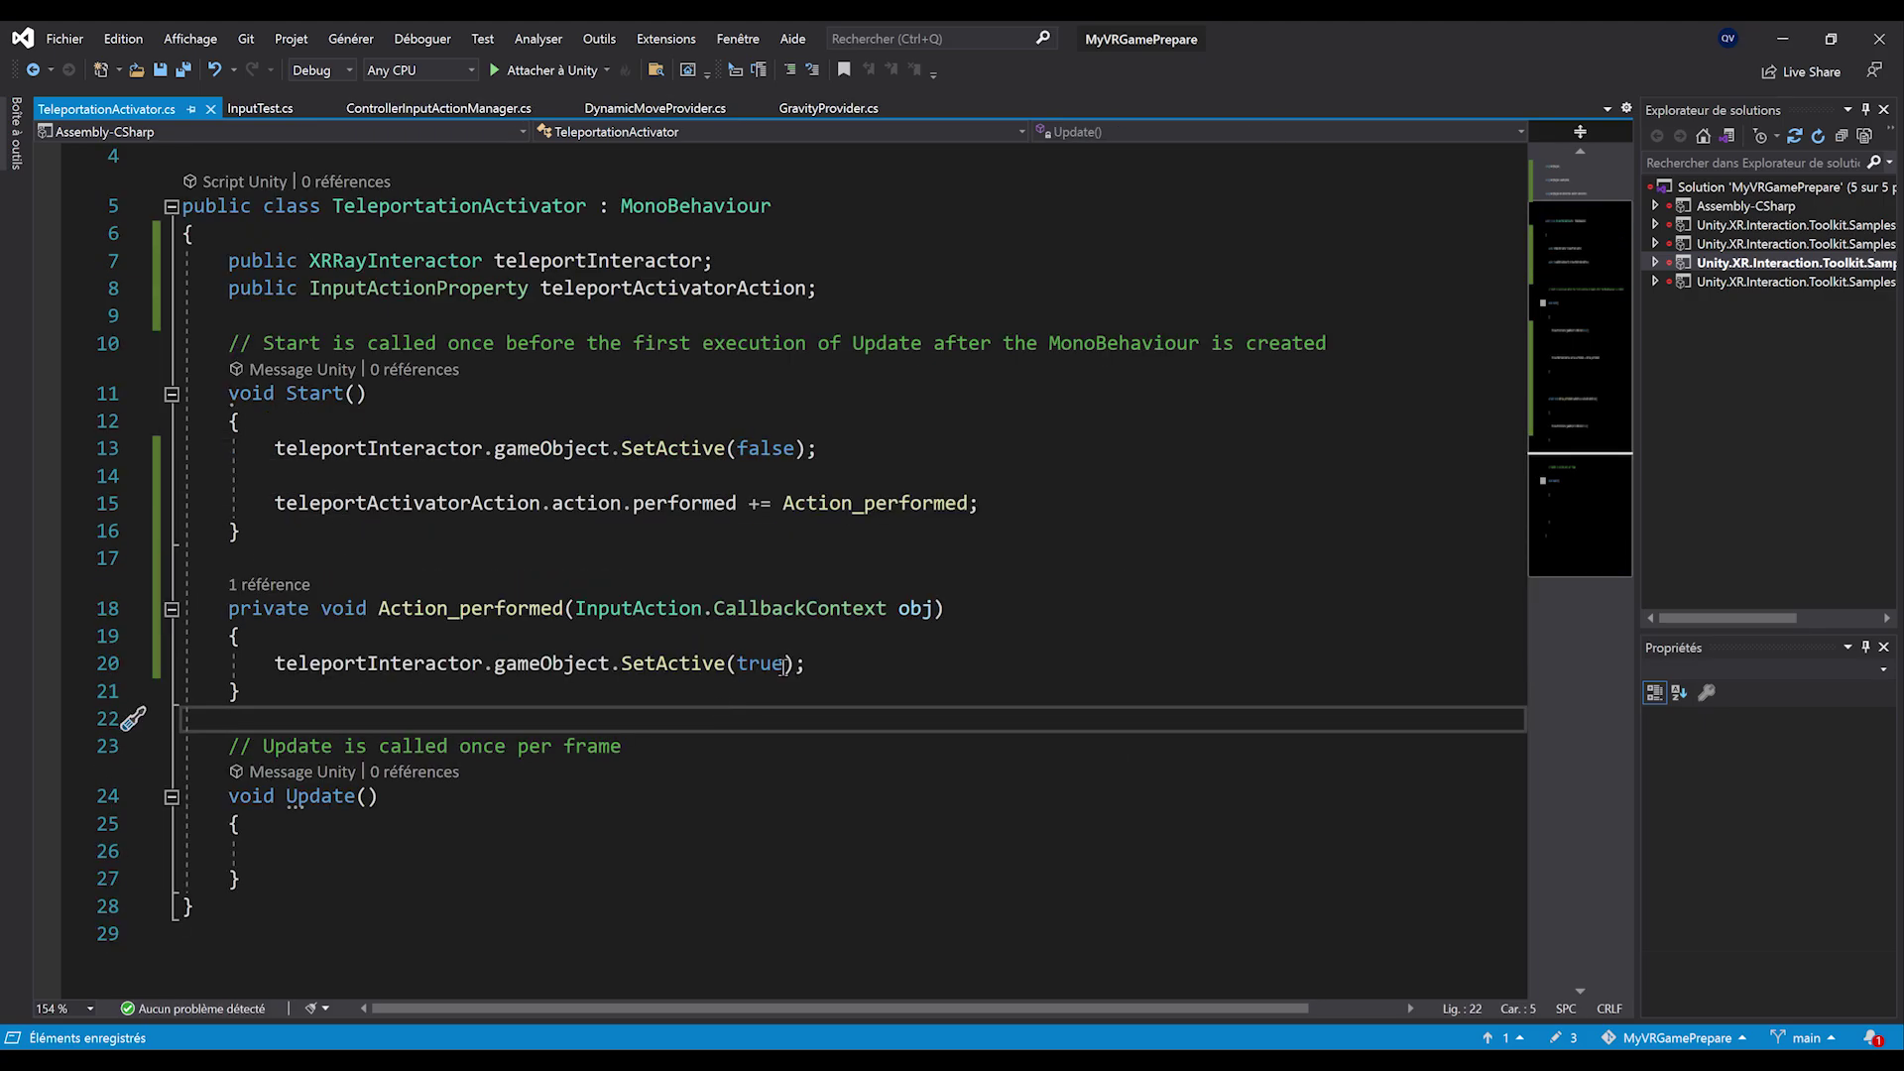
left_click_drag(275, 502, 544, 505)
double_click(821, 505)
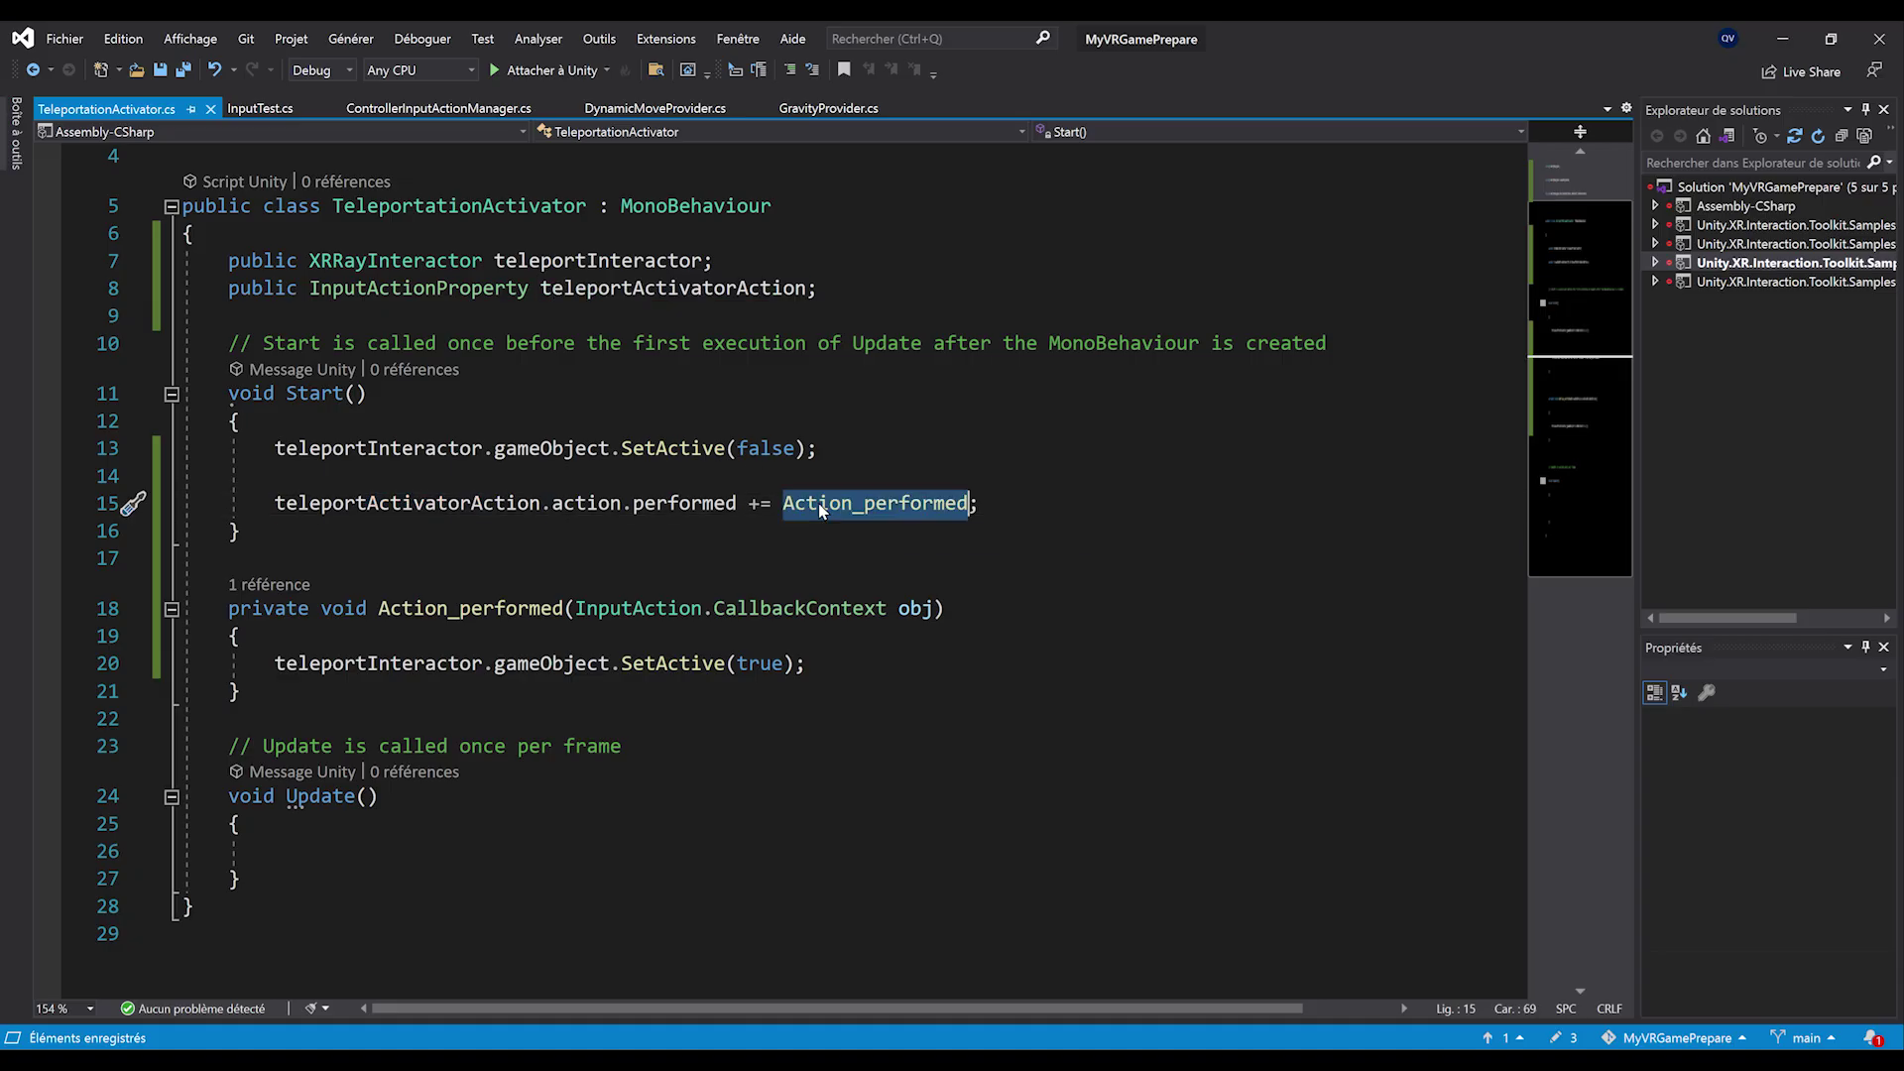
left_click_drag(275, 662, 924, 655)
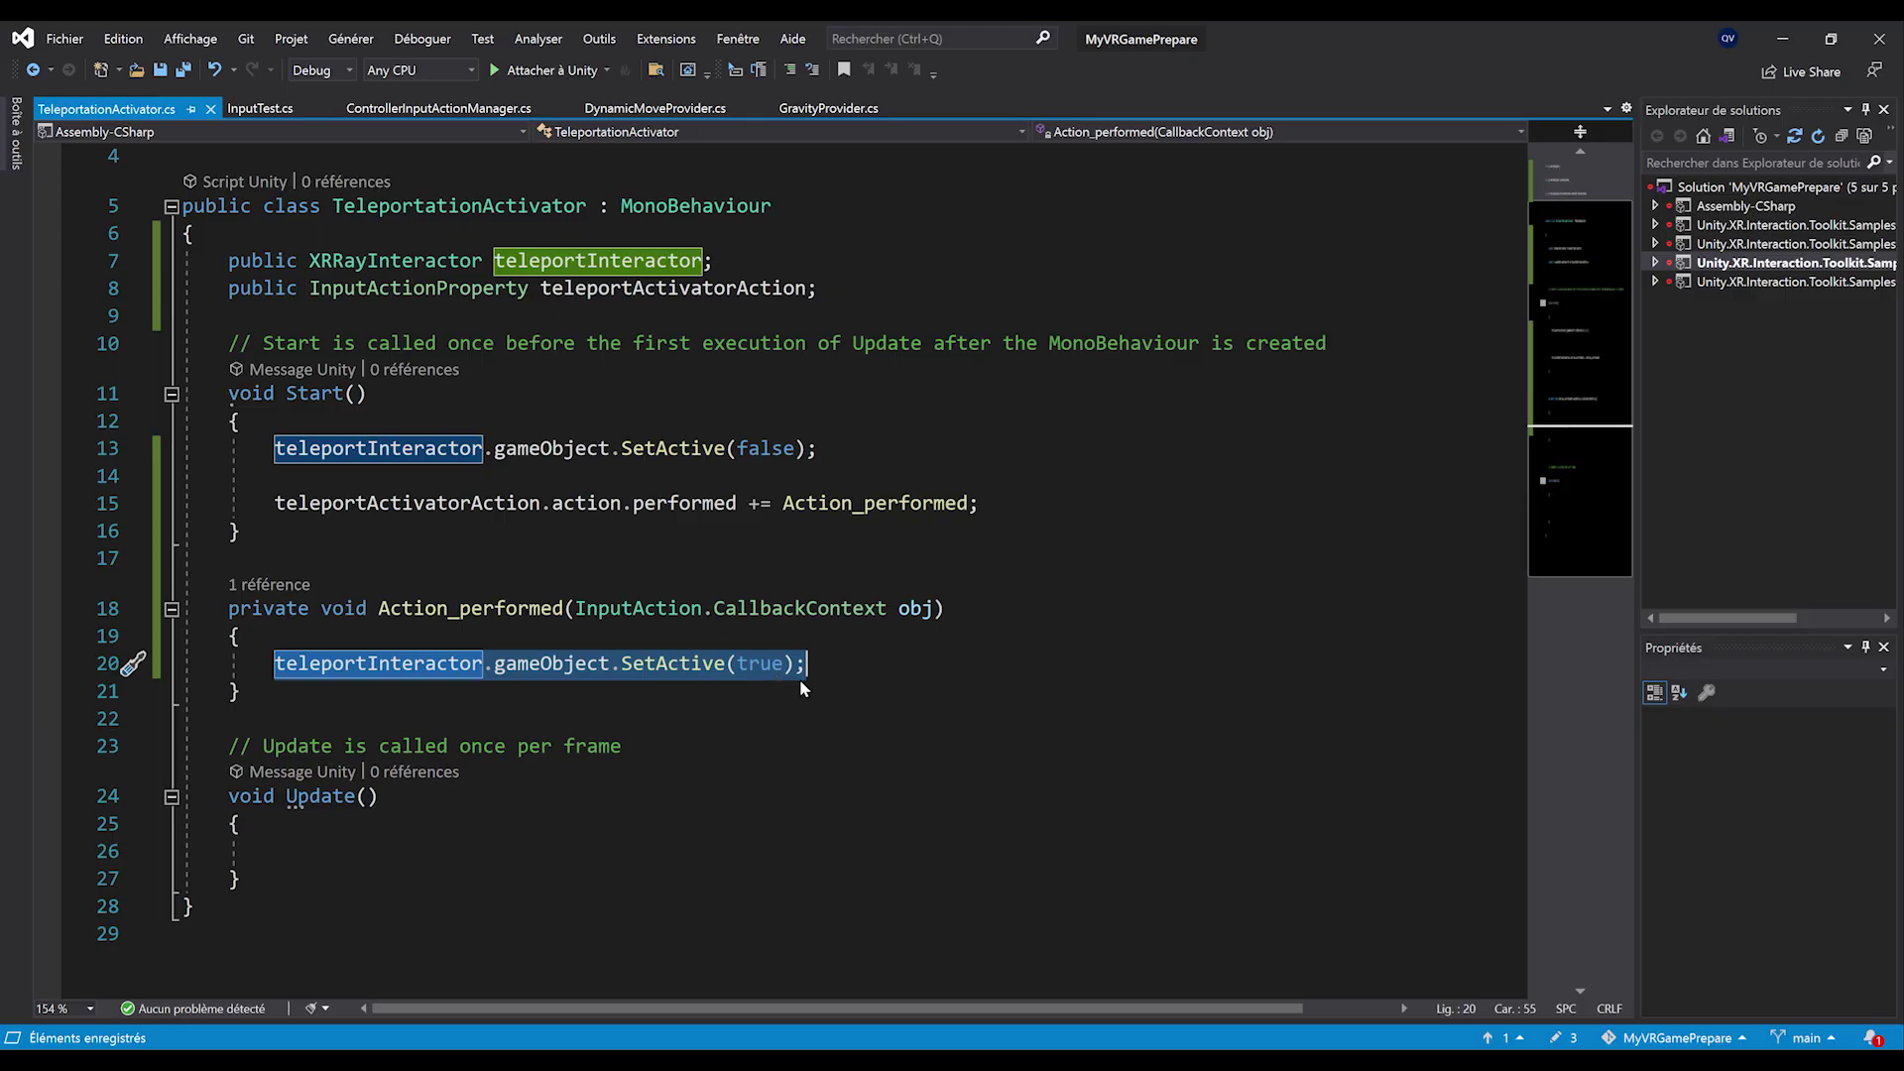
scroll(799, 680, "down", 1)
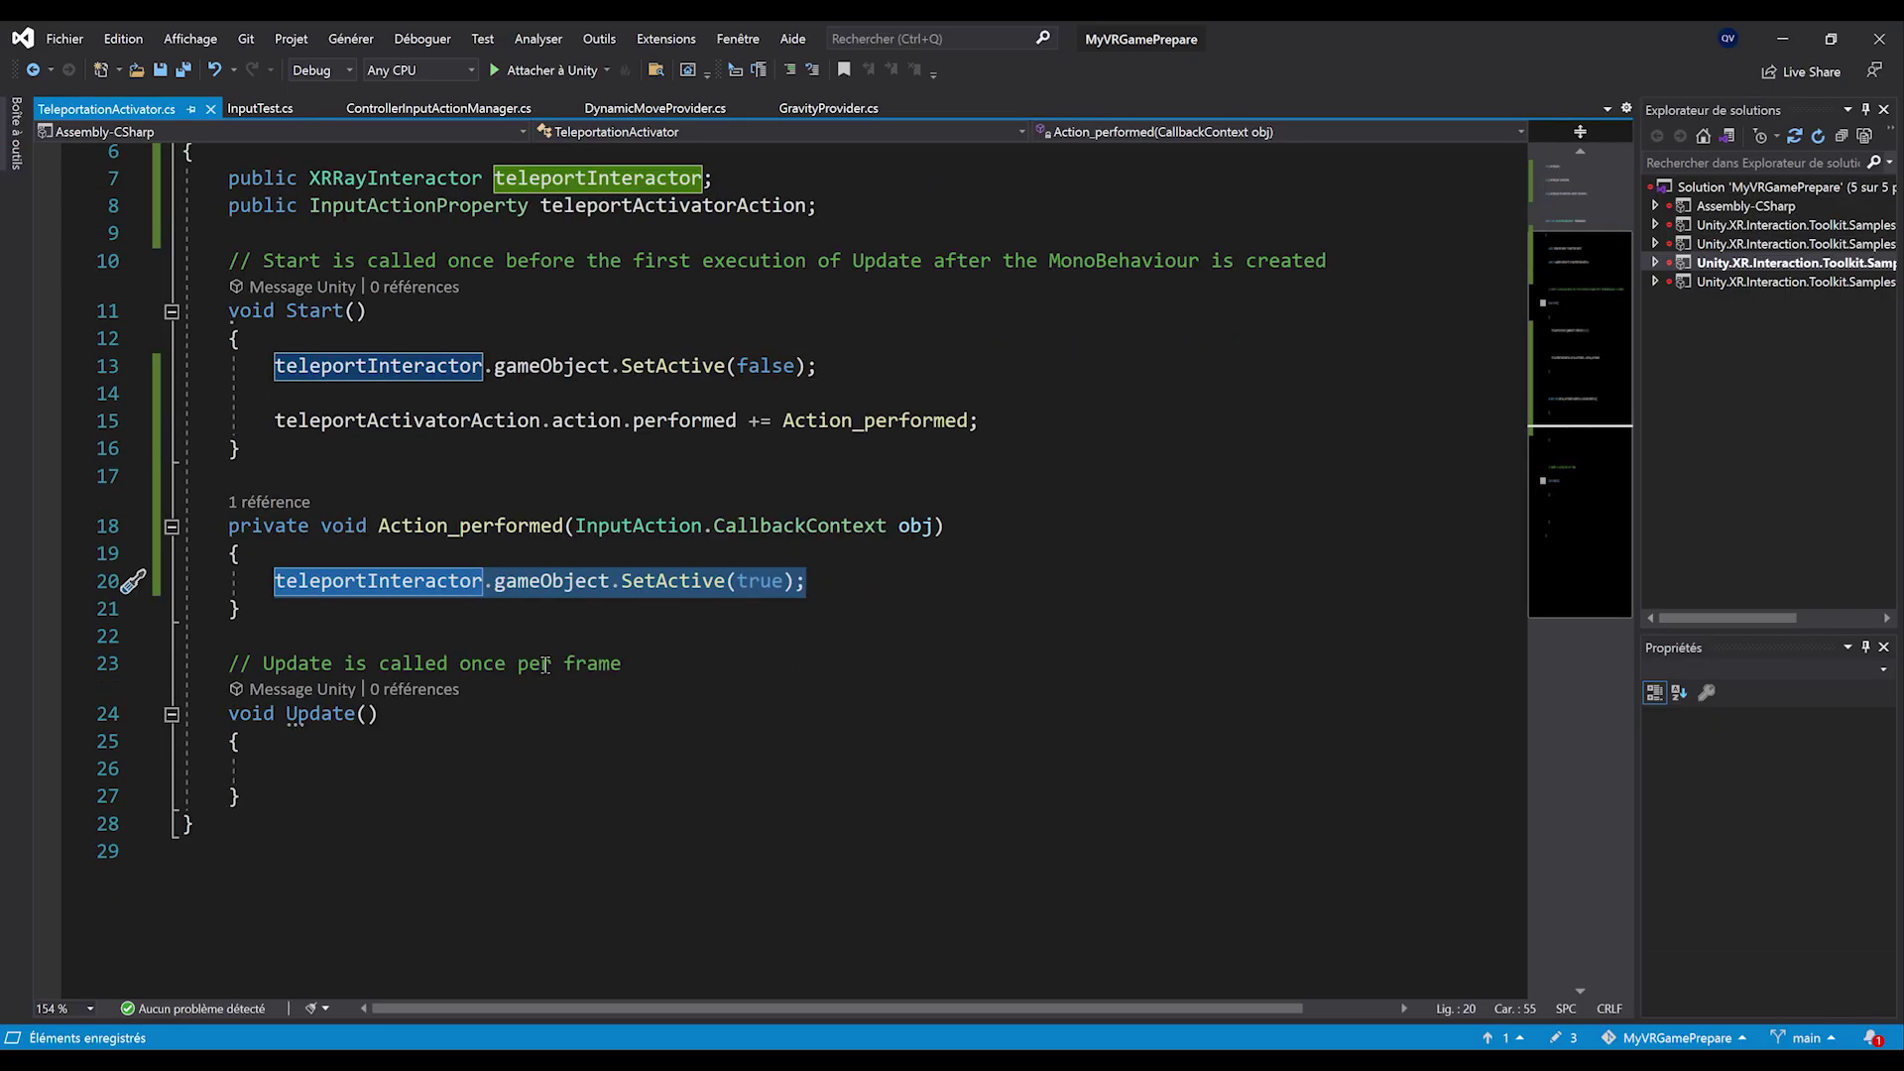
scroll(525, 659, "down", 1)
In Update, add an if block testing teleportActivatorAction.action.WasReleasedThisFrame()
left_click(429, 684)
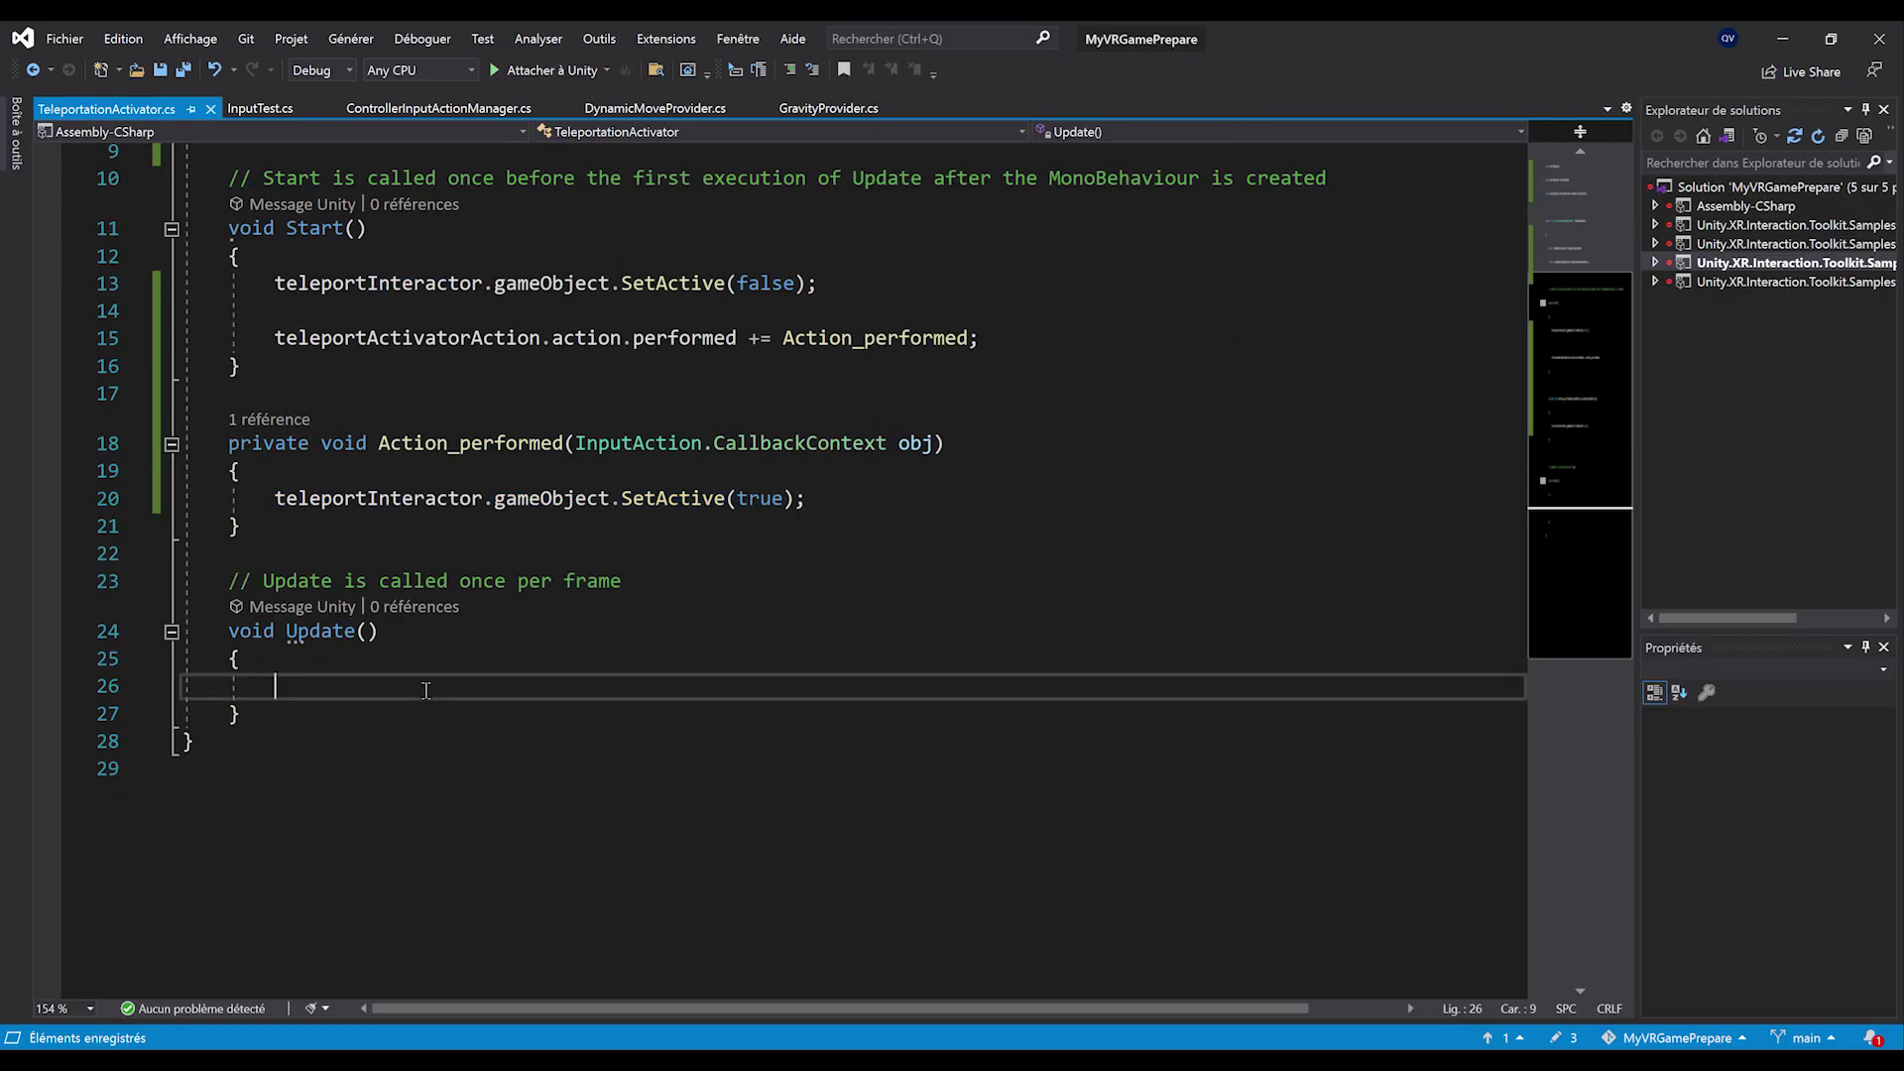
scroll(483, 682, "down", 1)
type("if(tele")
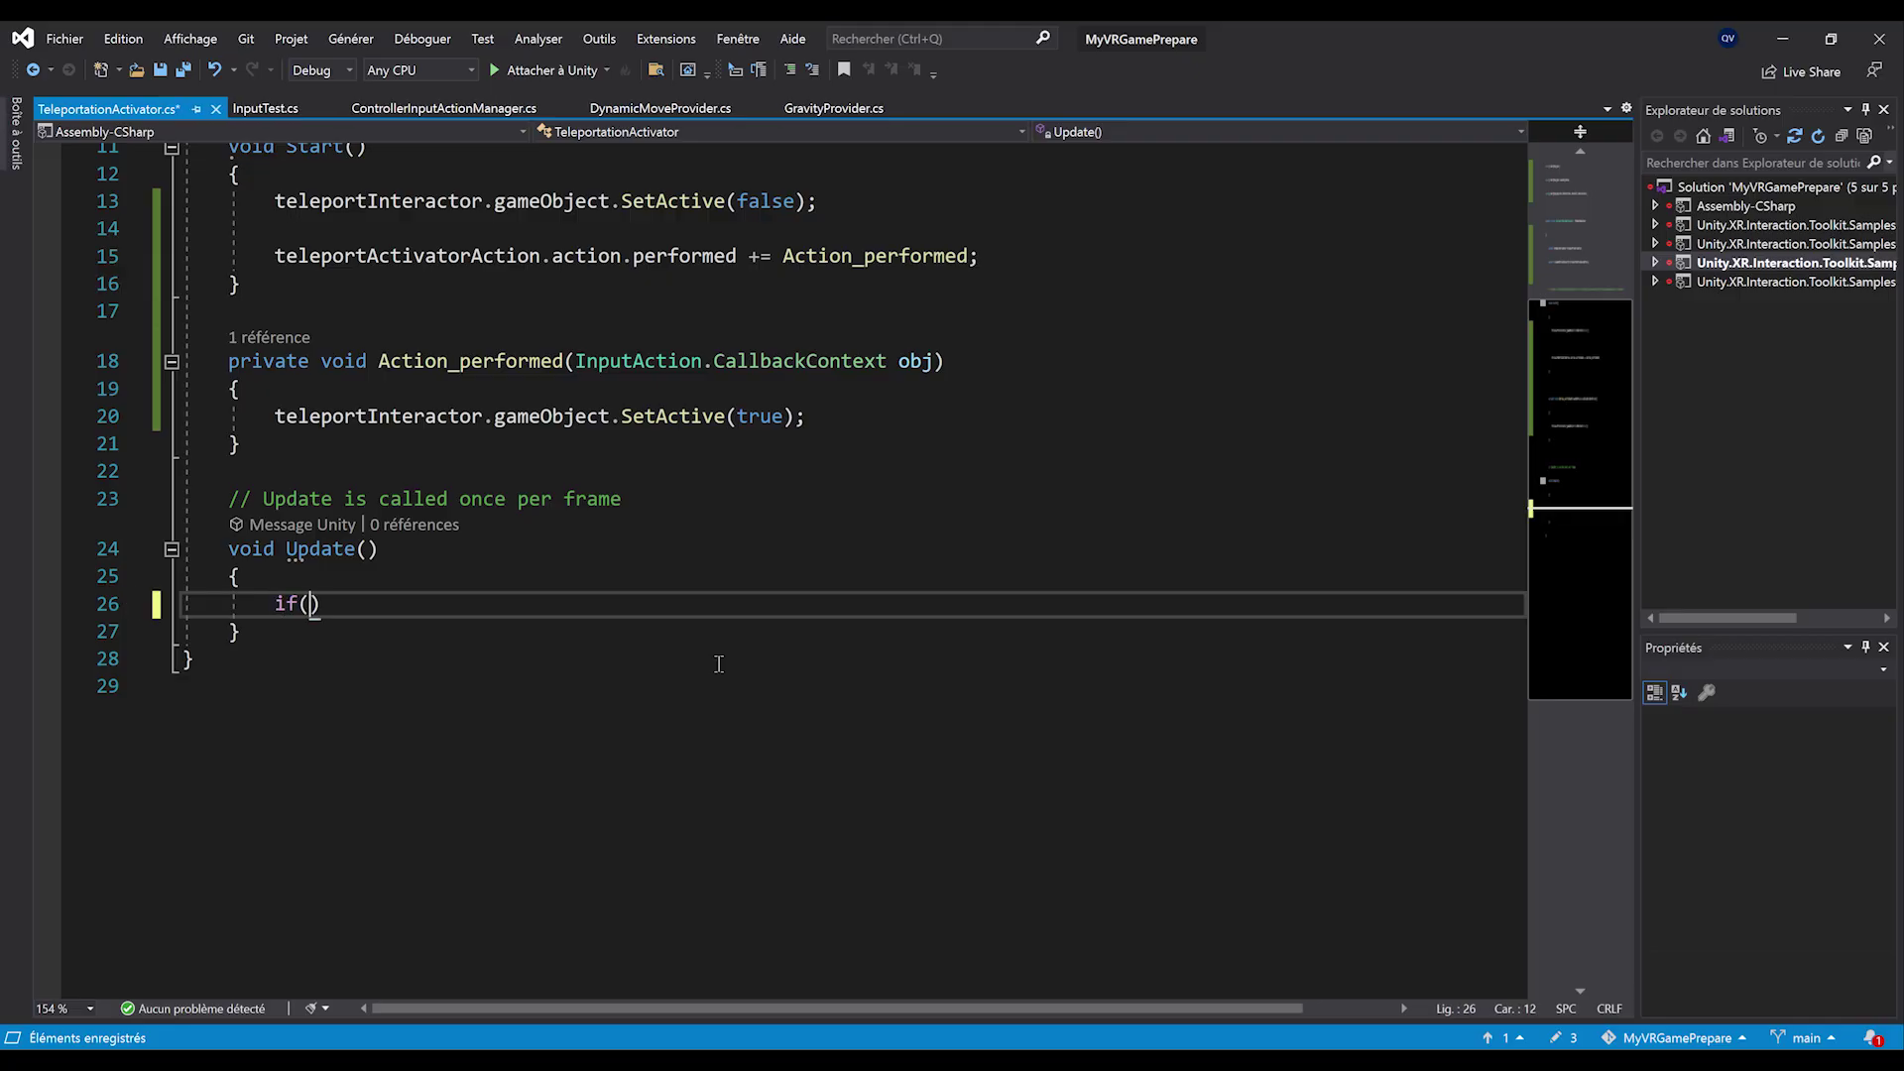
type("po")
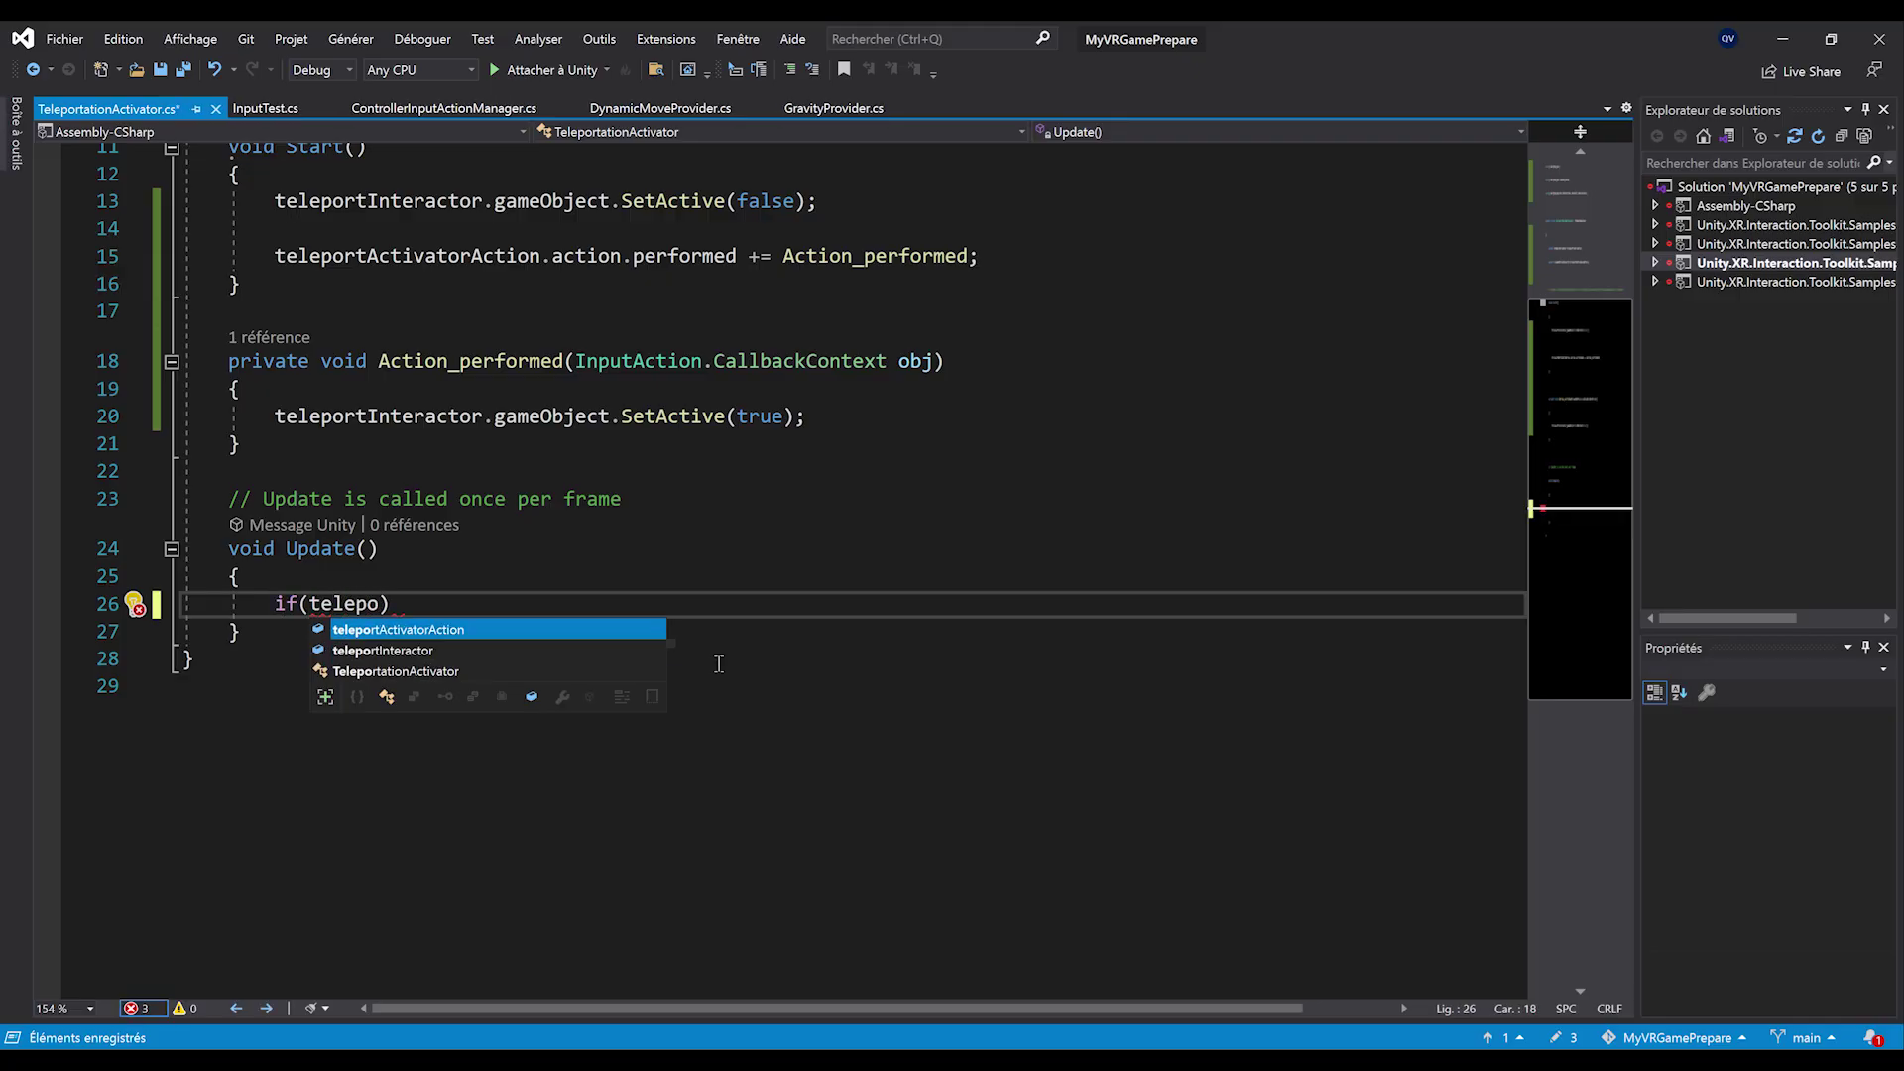
key("Tab")
type(".ac")
key("Tab")
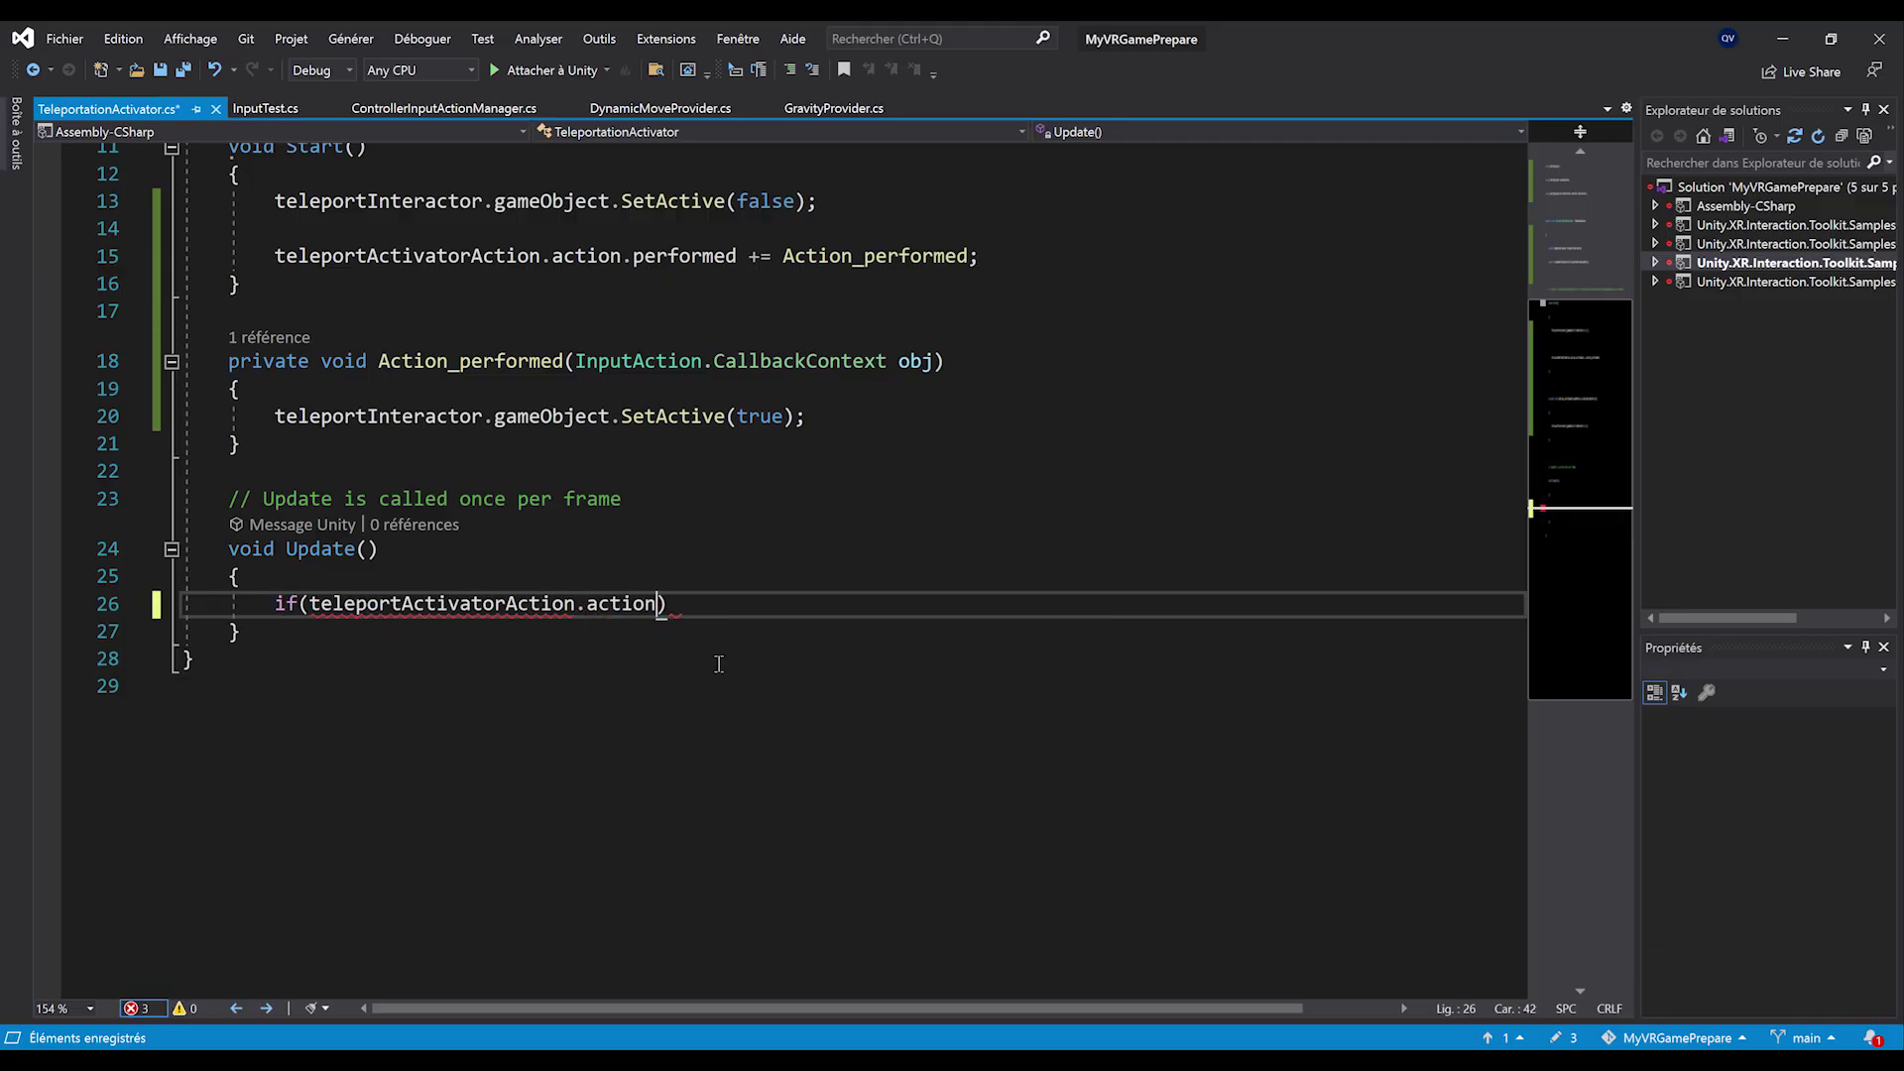
type(".Wasrele")
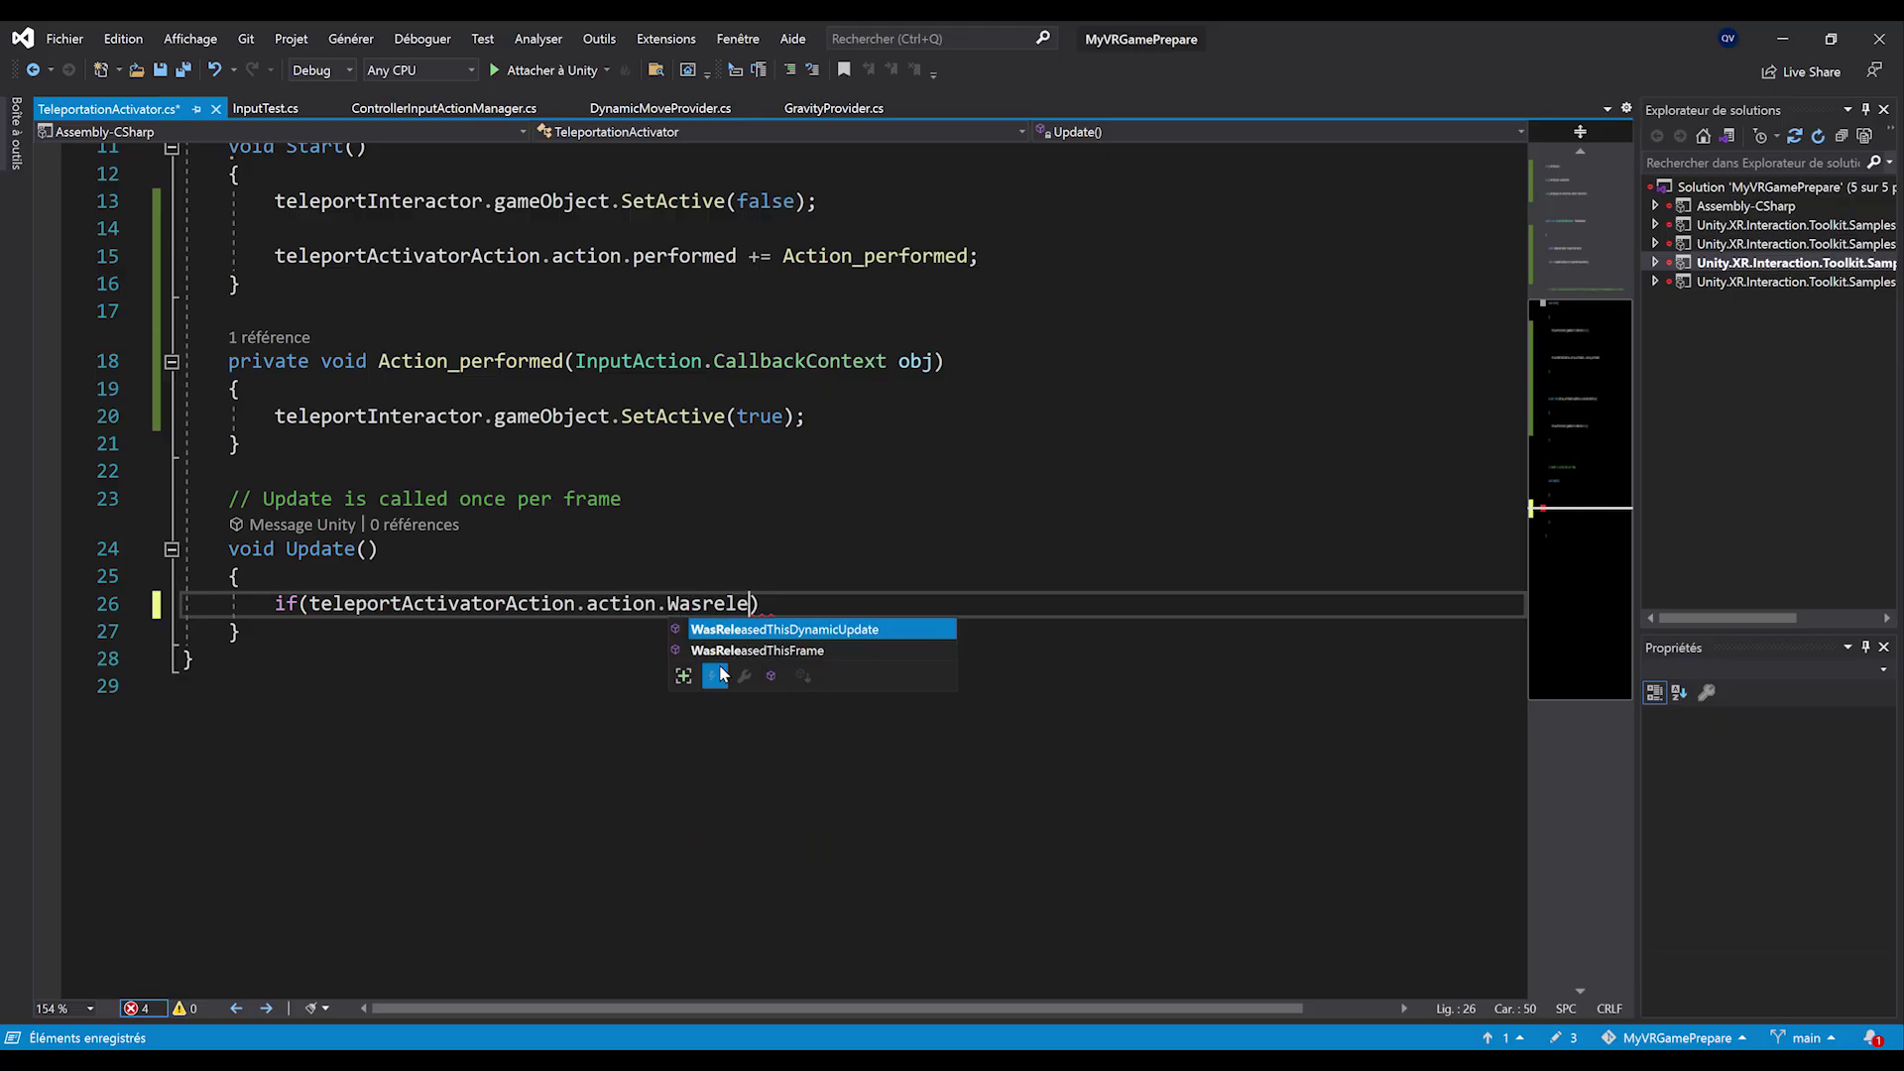
key("Down")
key("Tab")
type("(")
key("End")
key("Return")
type("{")
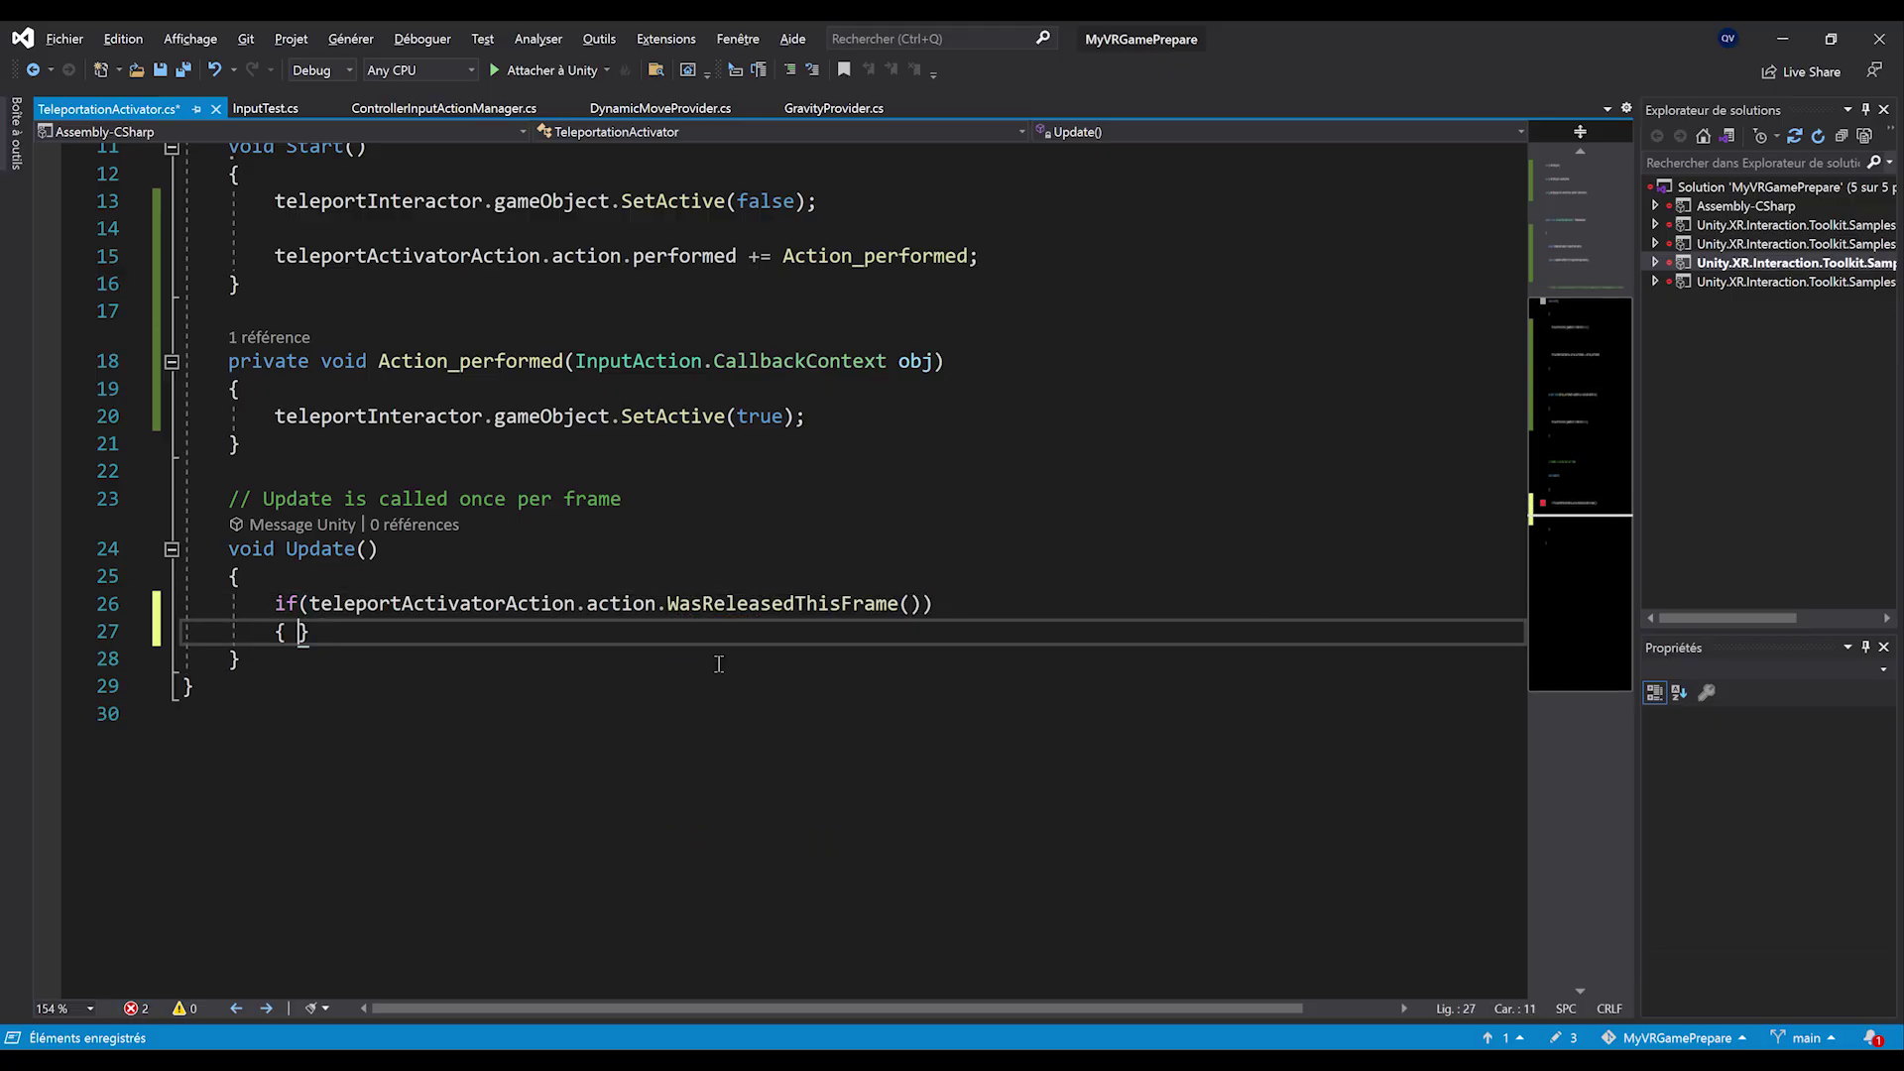
key("Return")
Inside the if block call teleportInteractor.gameObject.SetActive(false); and save the script
type("teleport")
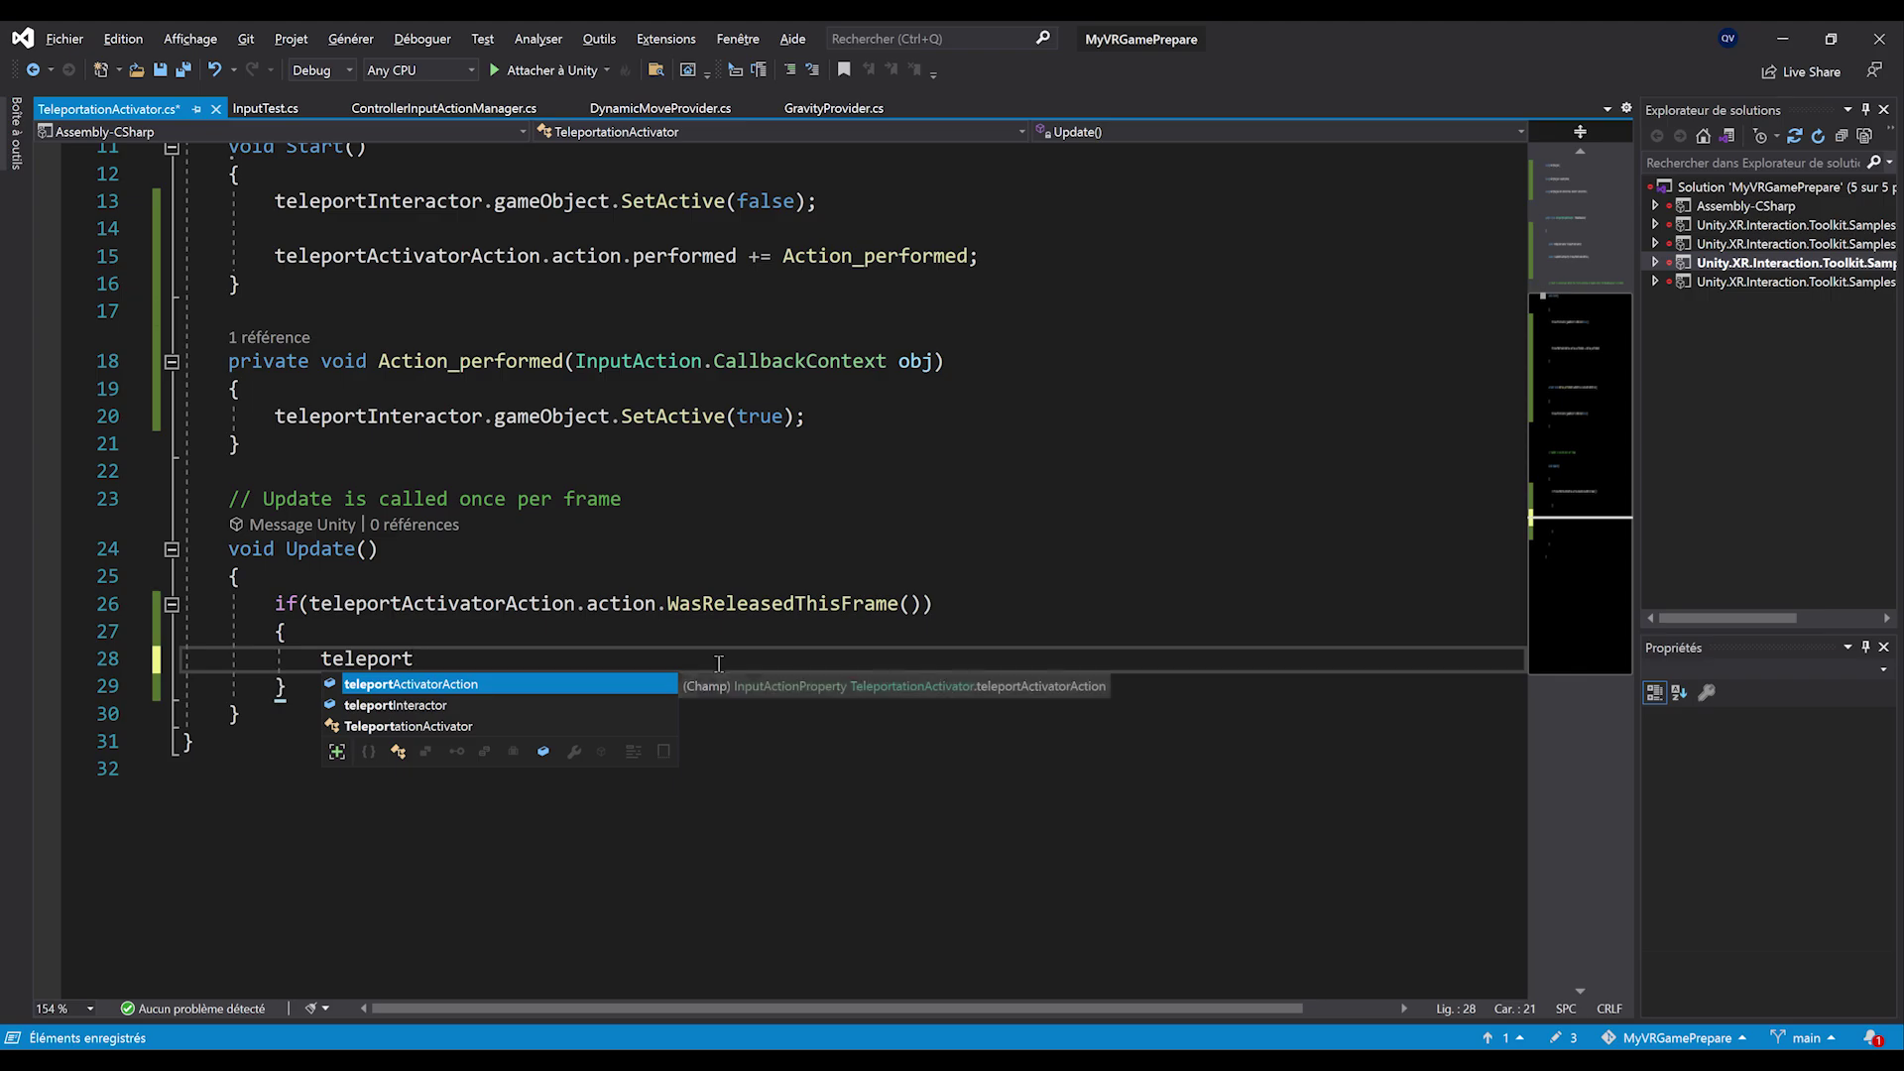
key("Down")
key("Tab")
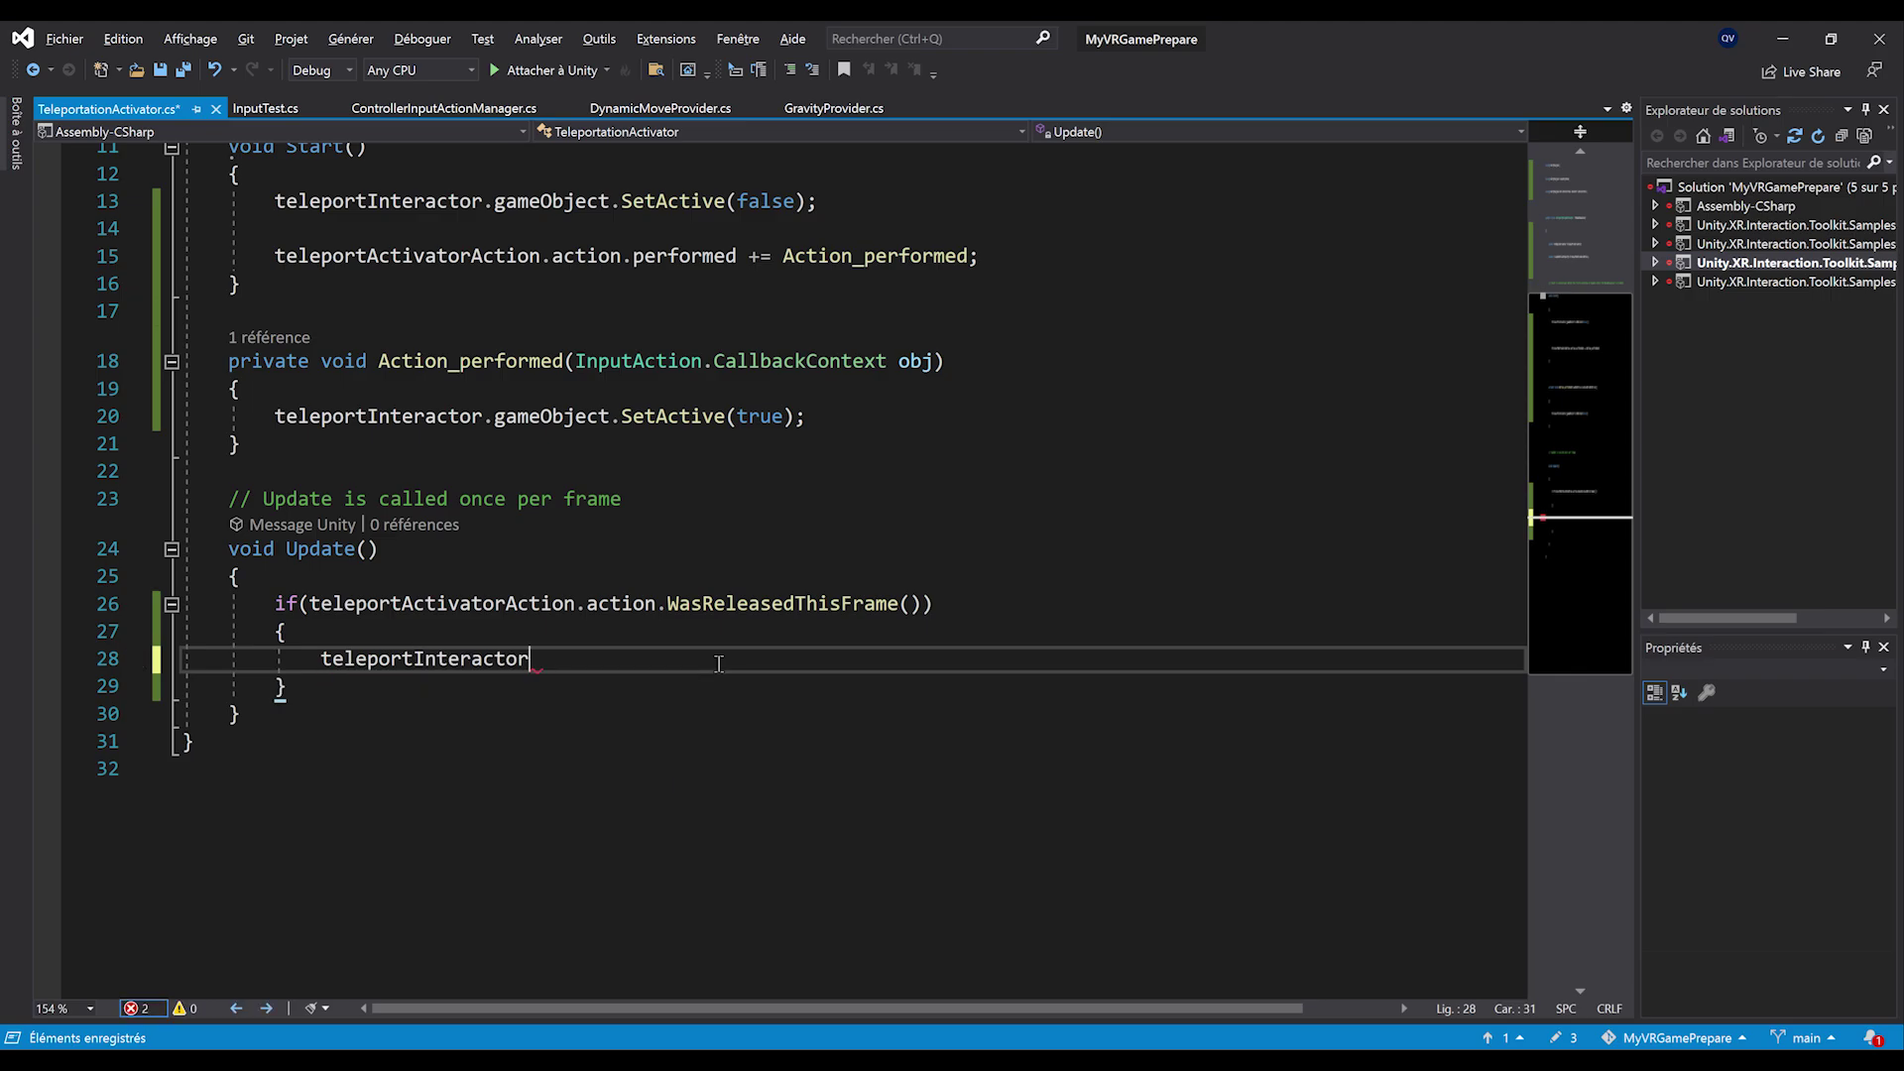
type(".gameObject.set")
key("Tab")
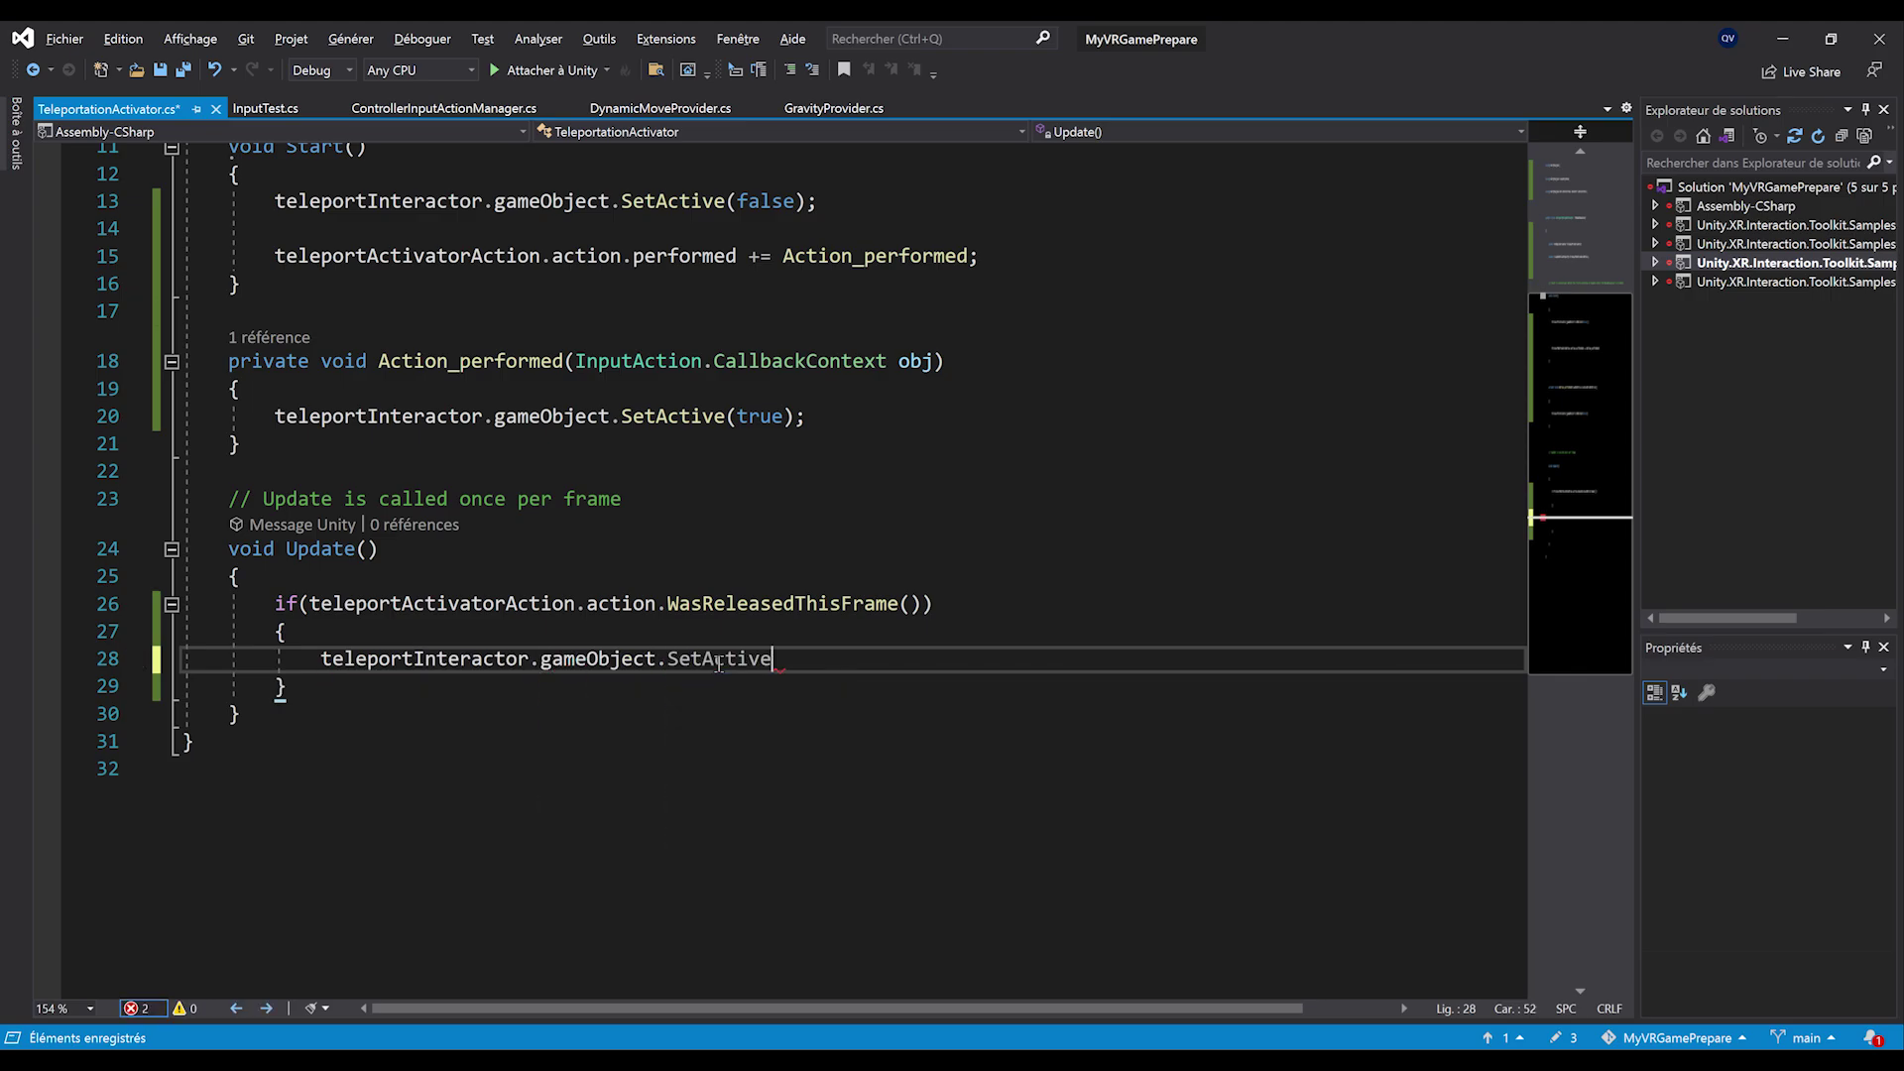
type("(false);")
key("ctrl+s")
scroll(918, 621, "down", 2, "ctrl")
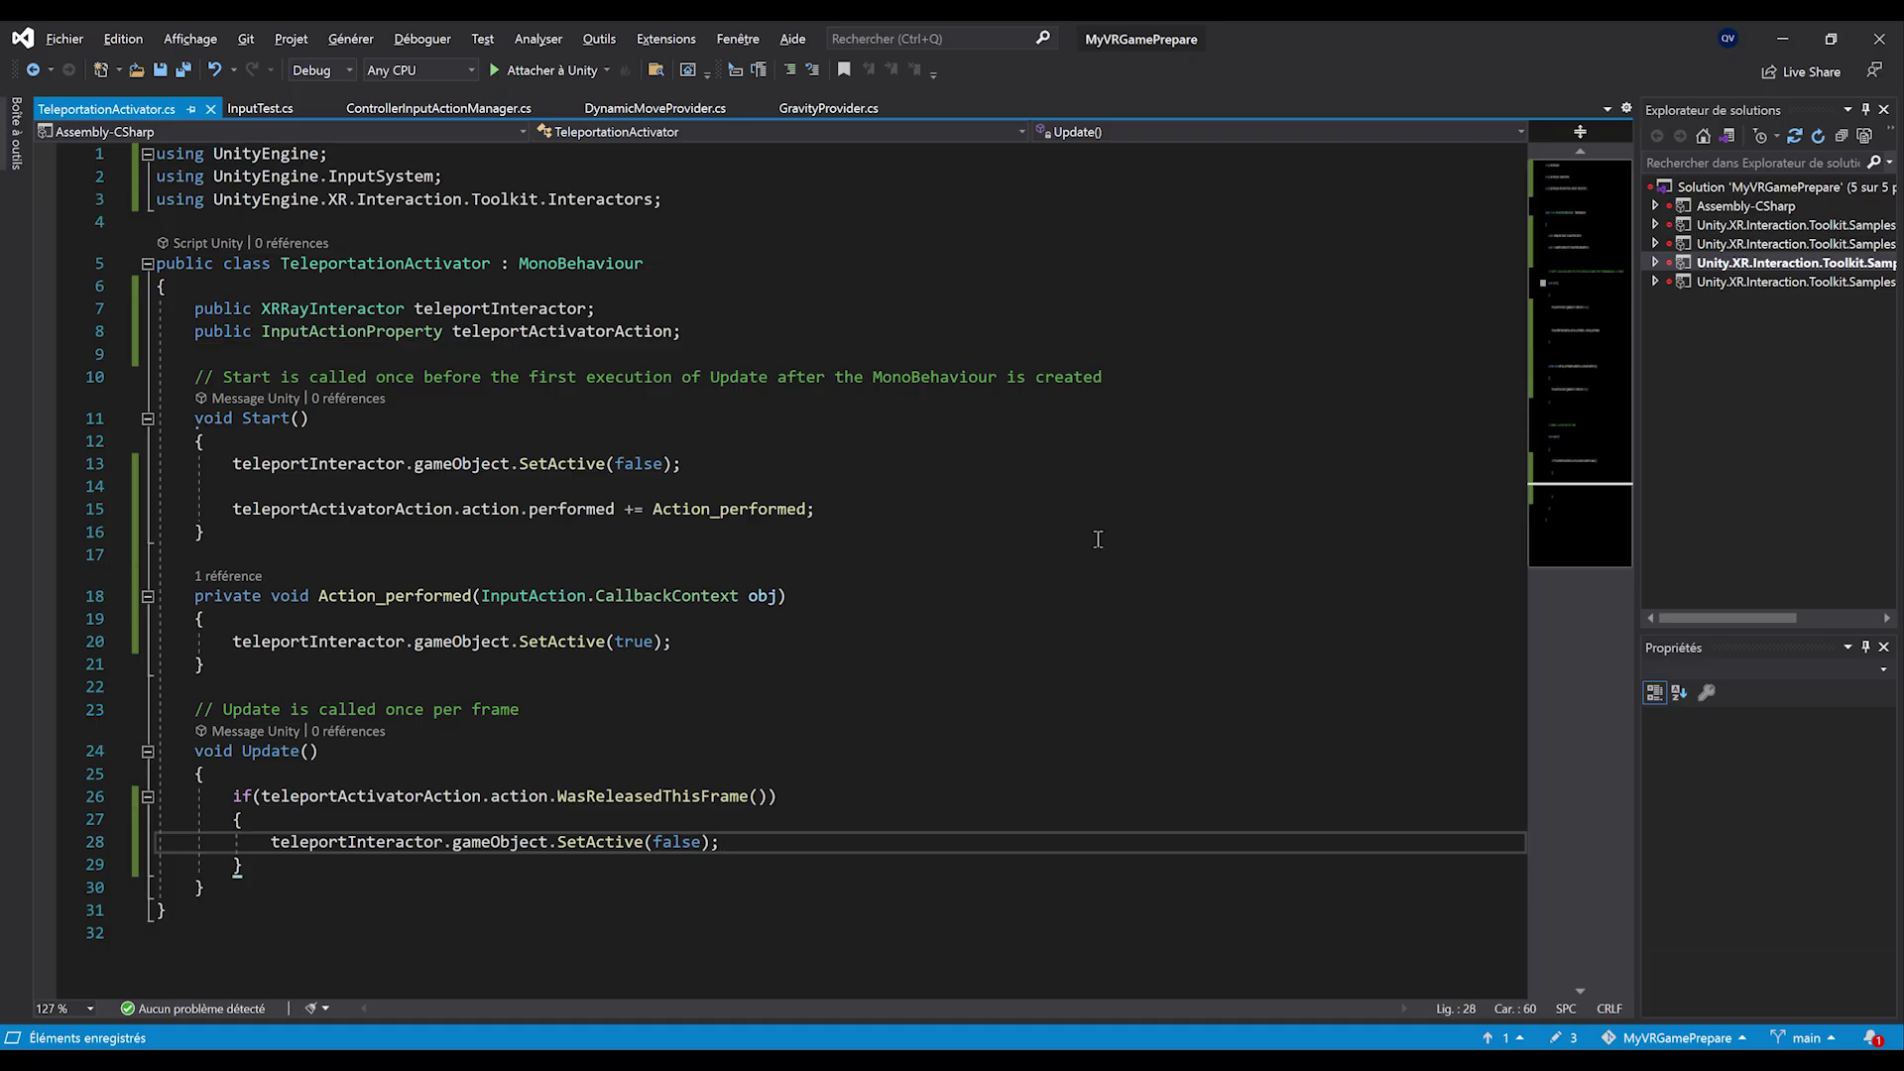
Back in Unity, assign Teleport Interactor to Right Hand's Teleportation Activator interactor field
left_click(1771, 46)
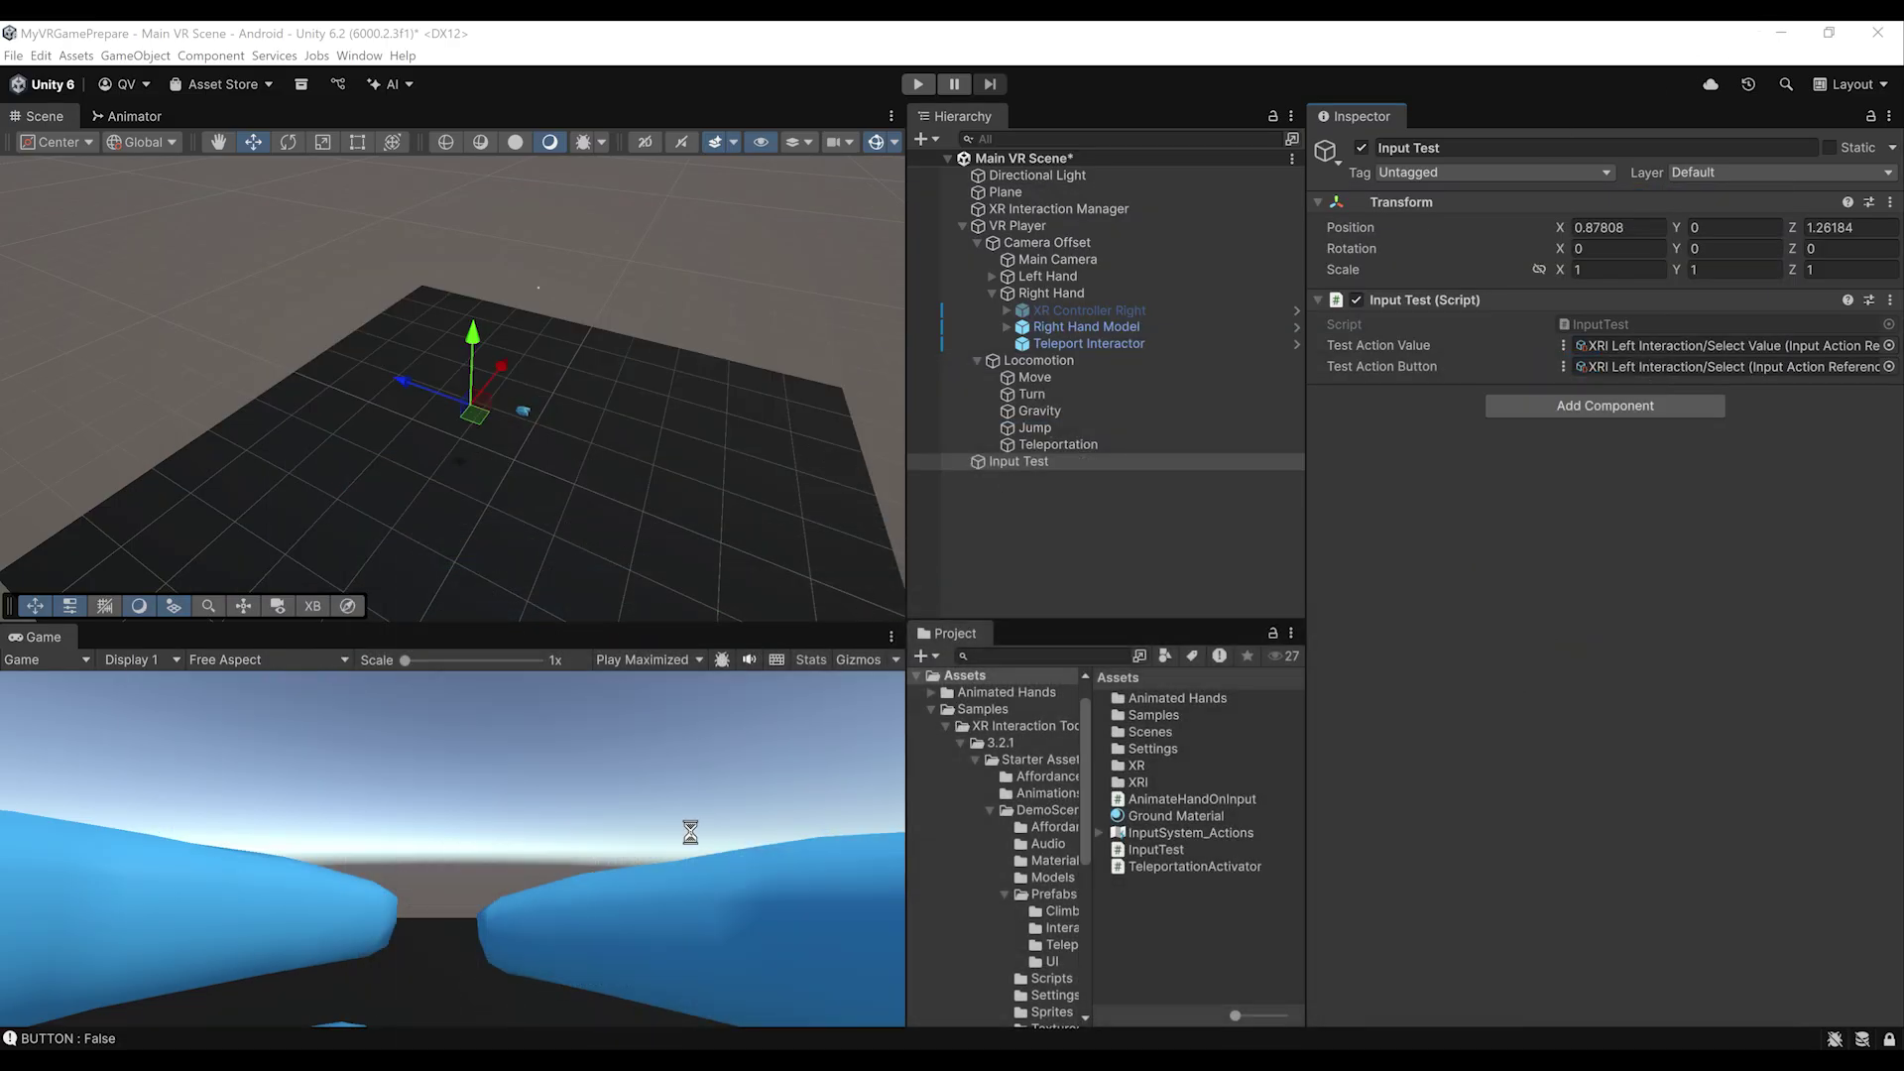
left_click(1043, 296)
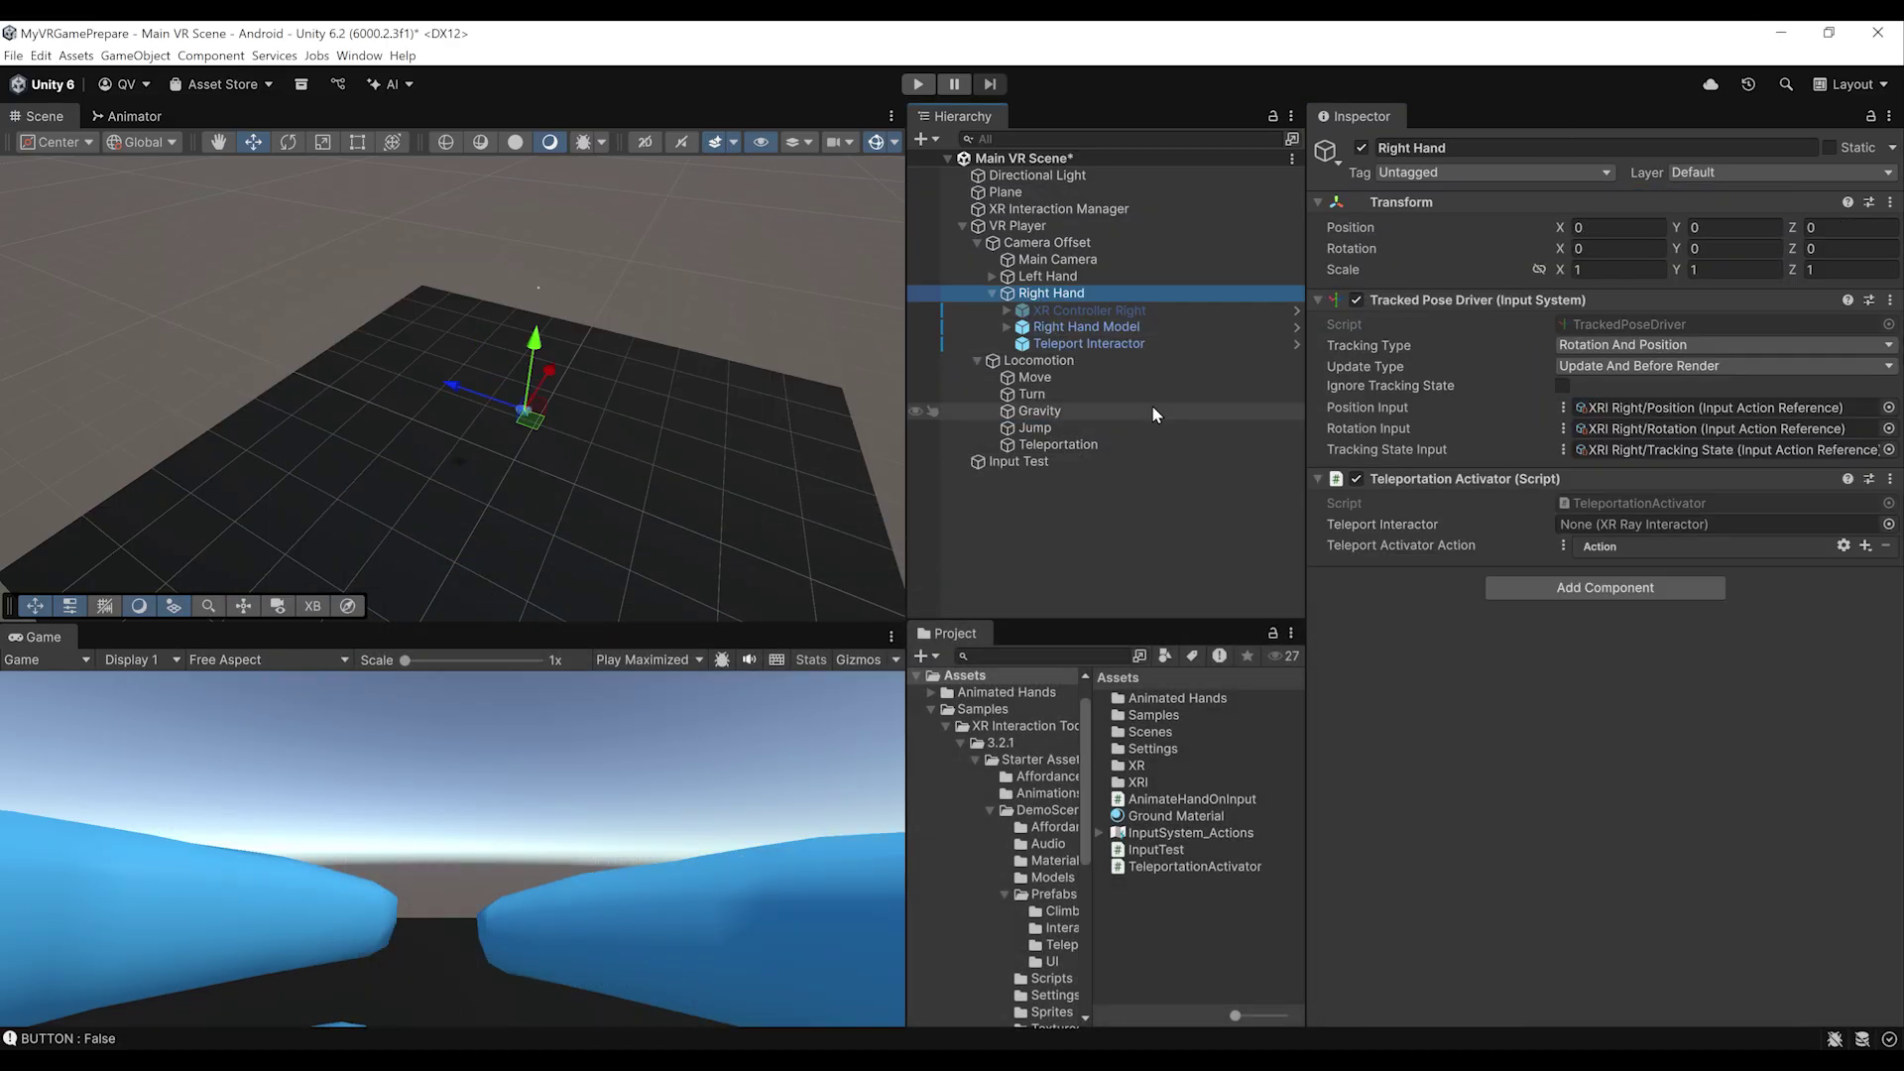
left_click_drag(1063, 347, 1628, 528)
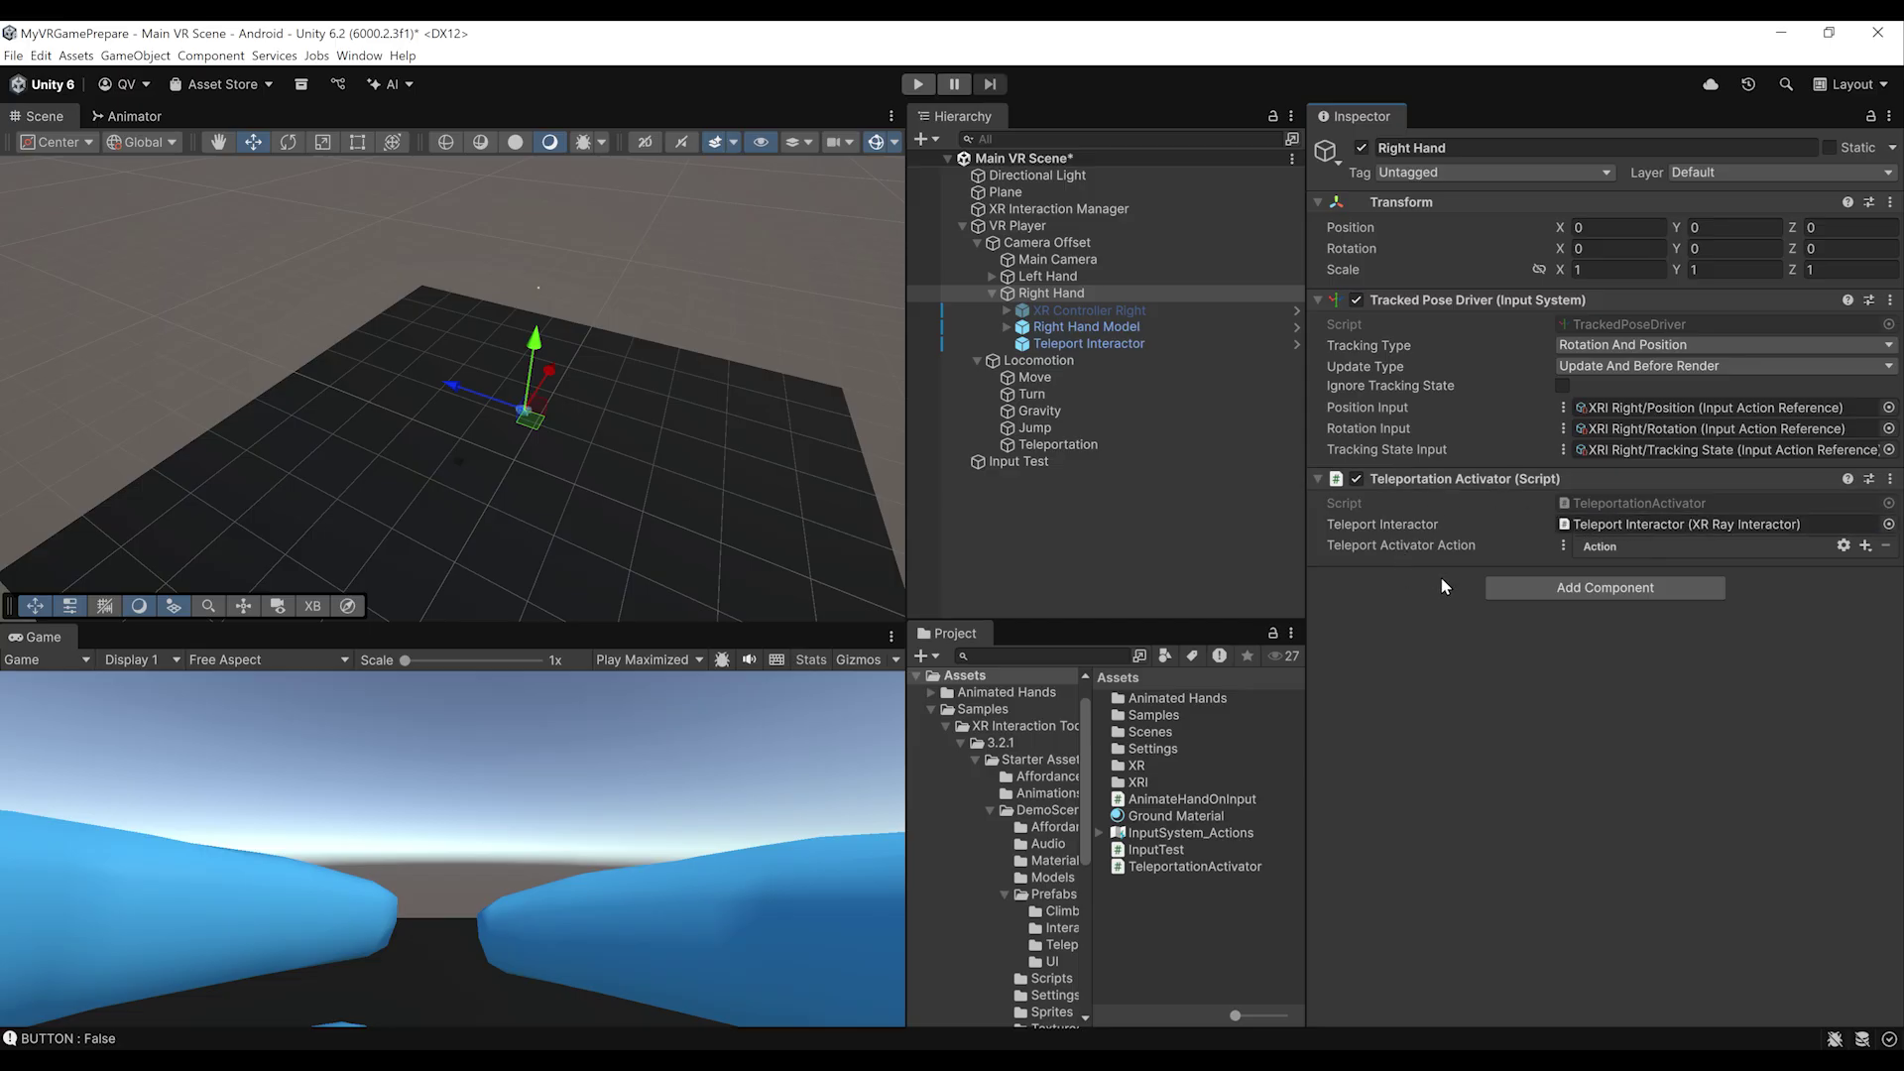
Set Teleport Activator Action to the XRI Right Locomotion/Teleport Mode reference and test in Play mode
left_click(1562, 545)
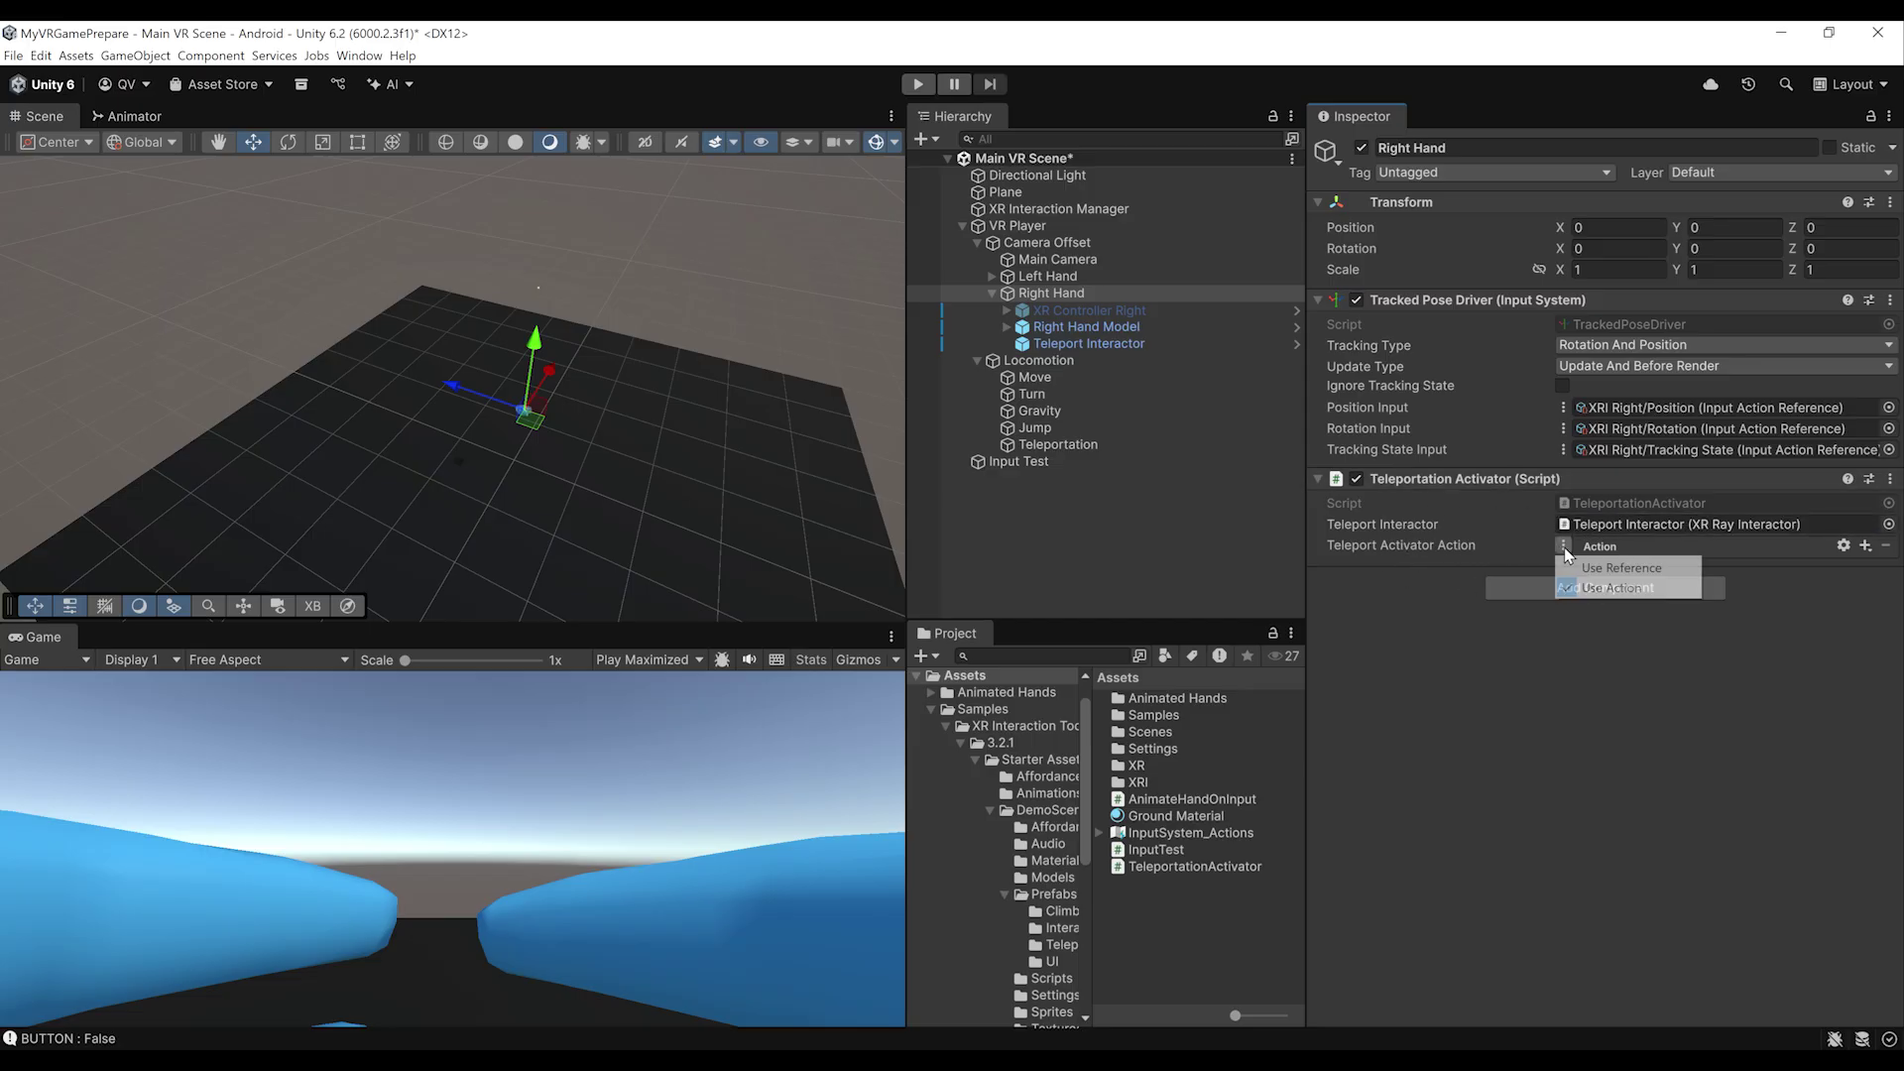
left_click(1586, 575)
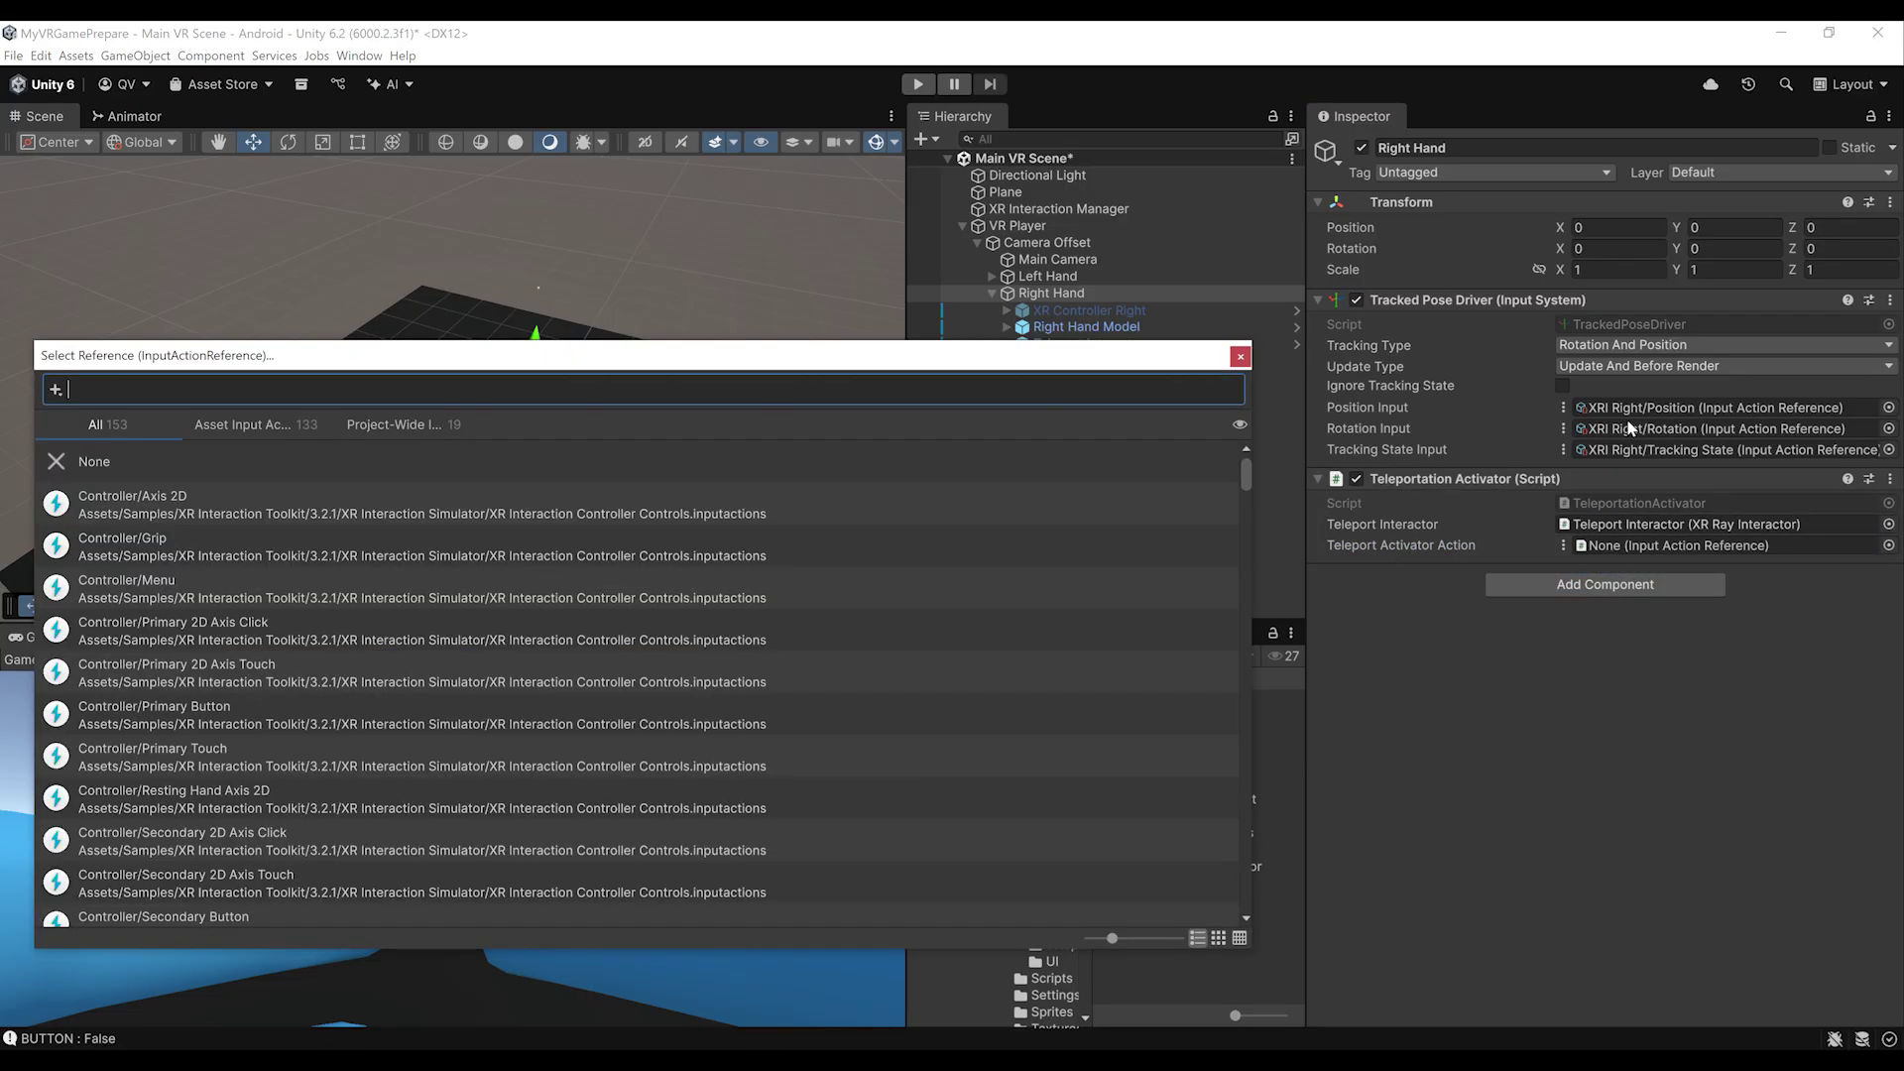
type("XRI Right ")
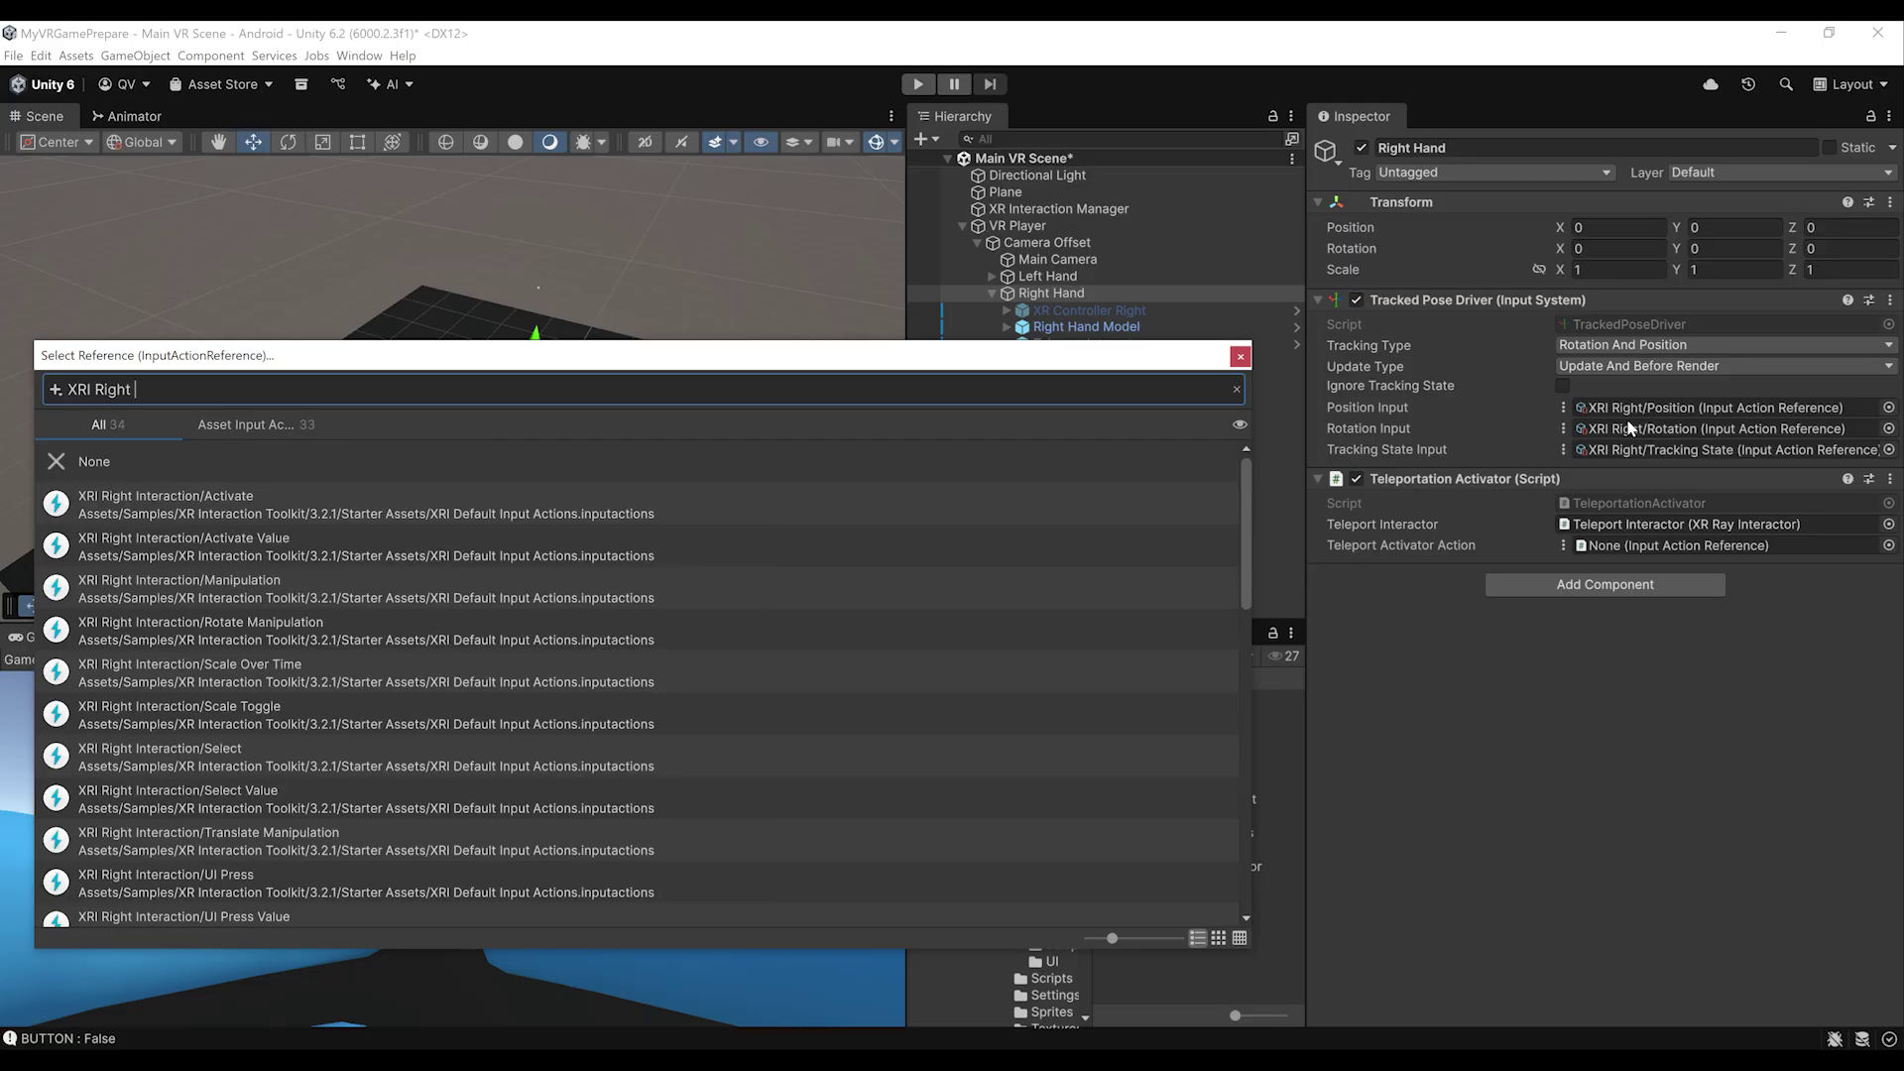
type("Locomotion/Teleport")
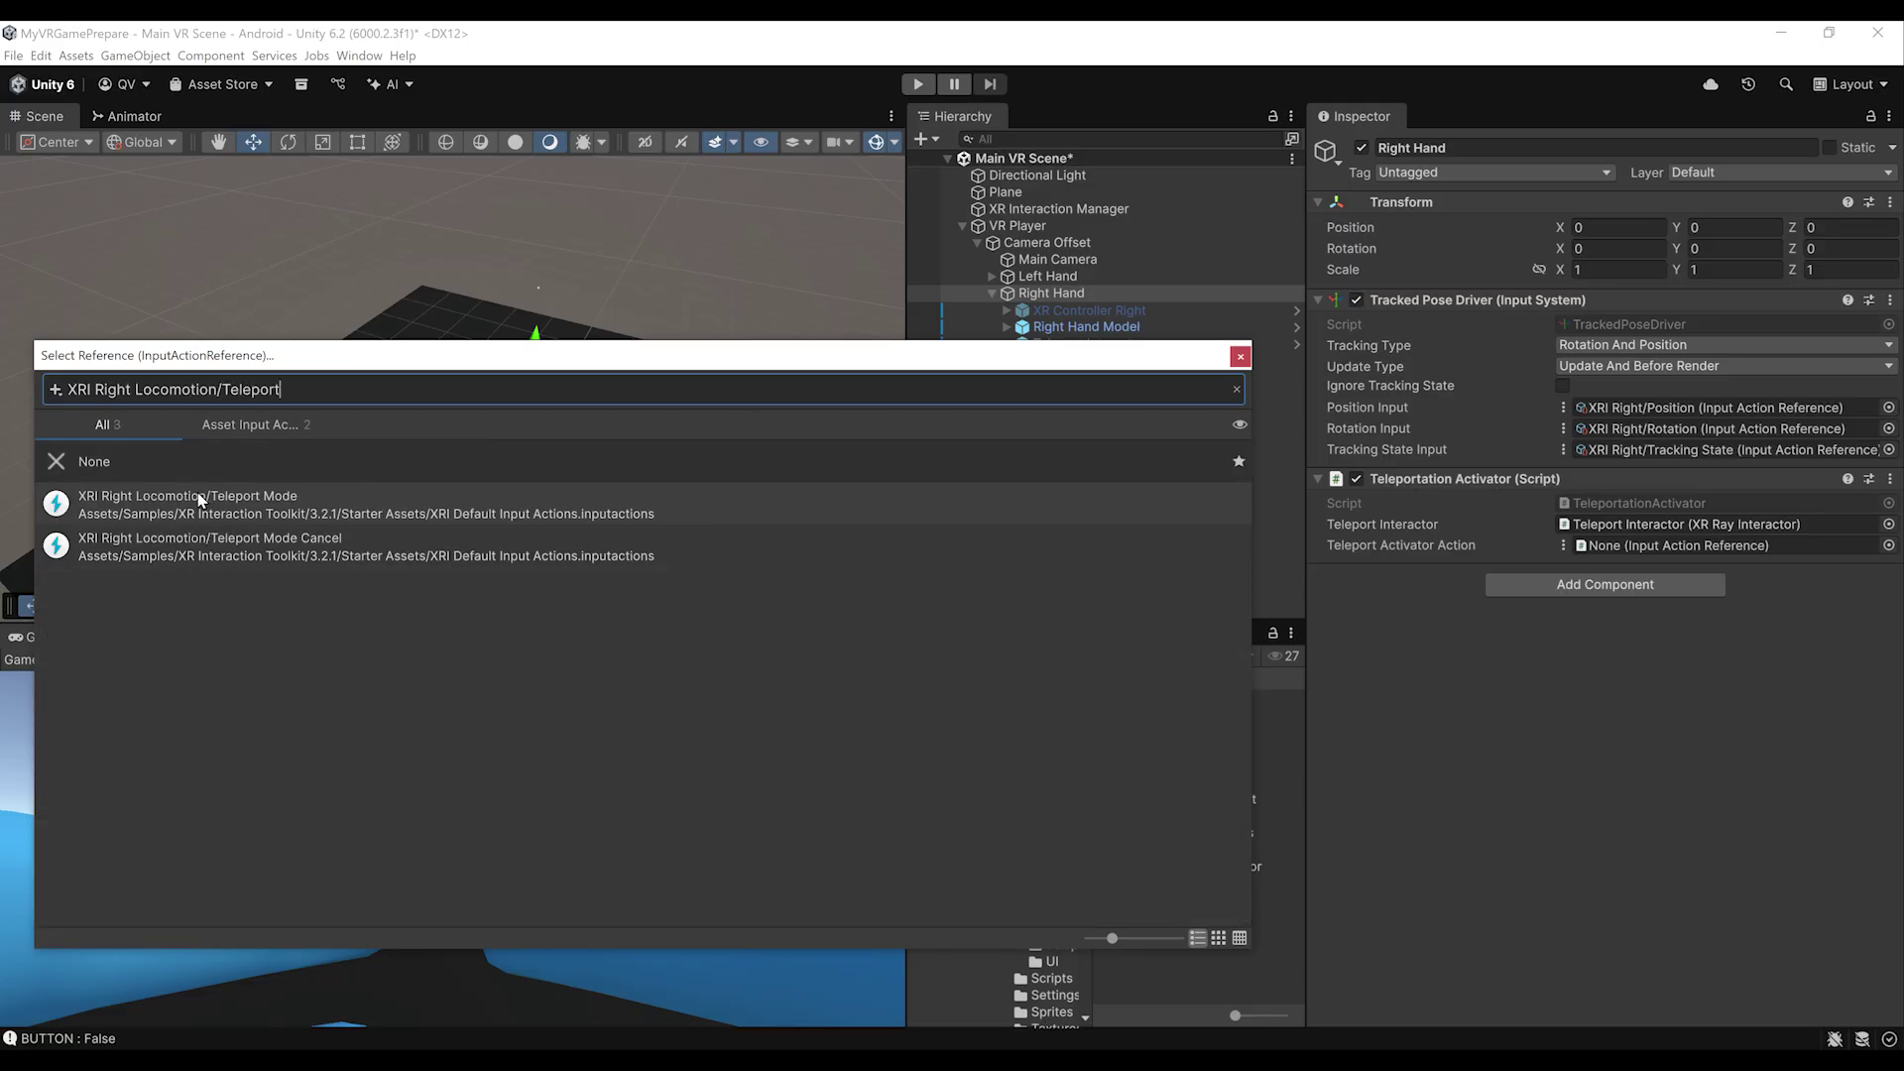
key("Down")
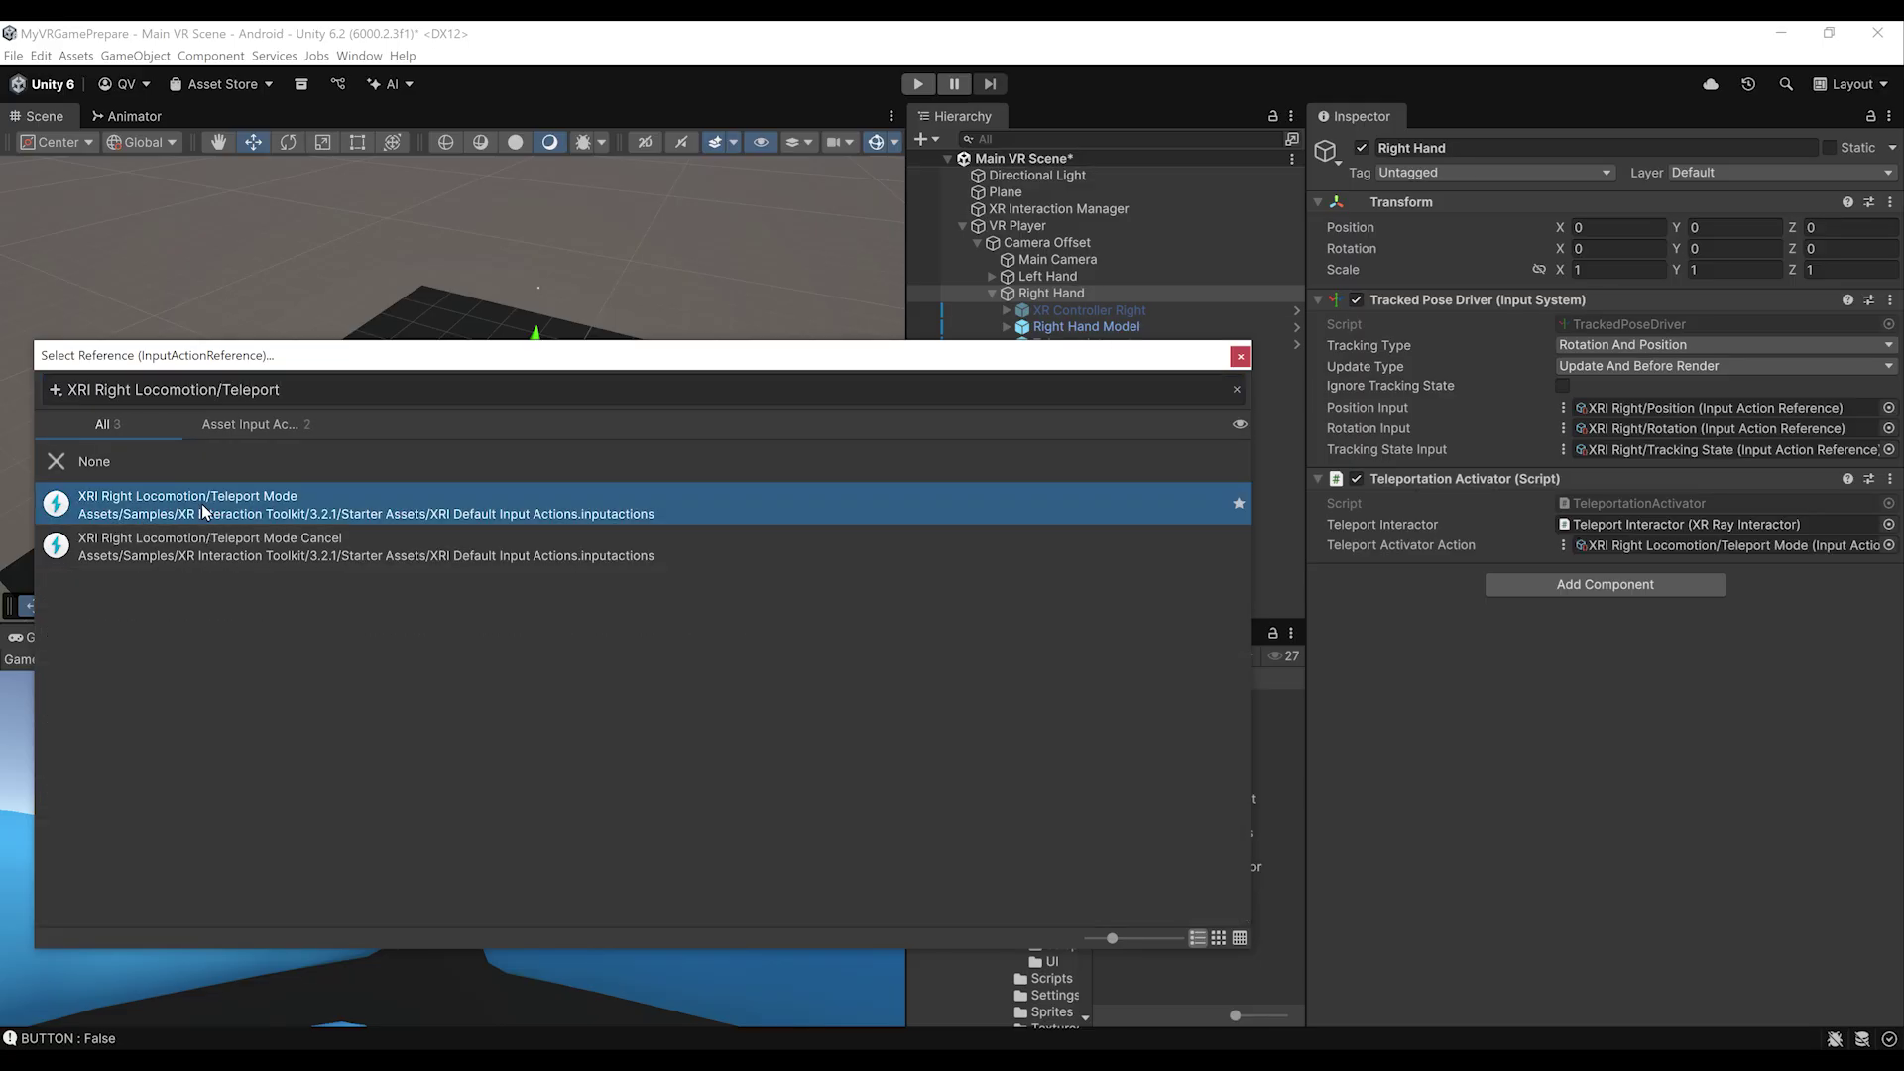
key("Return")
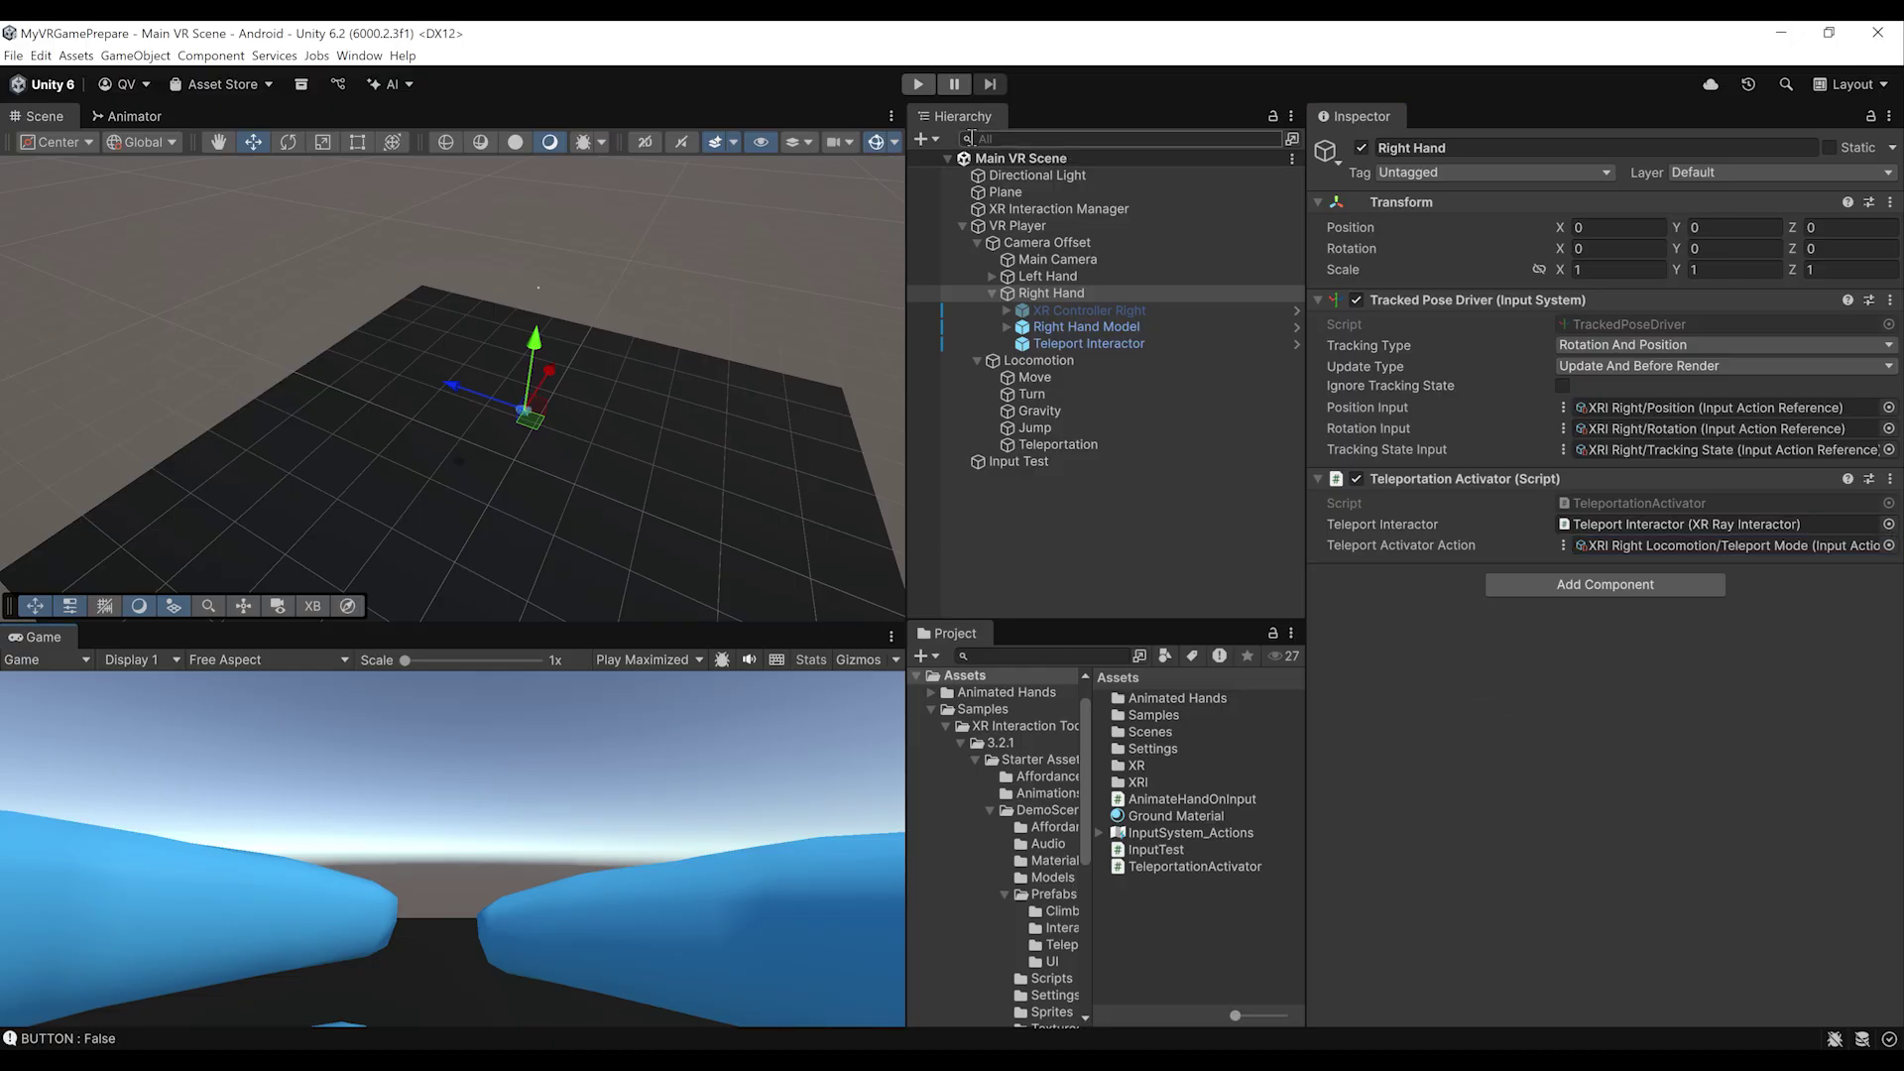
left_click(917, 84)
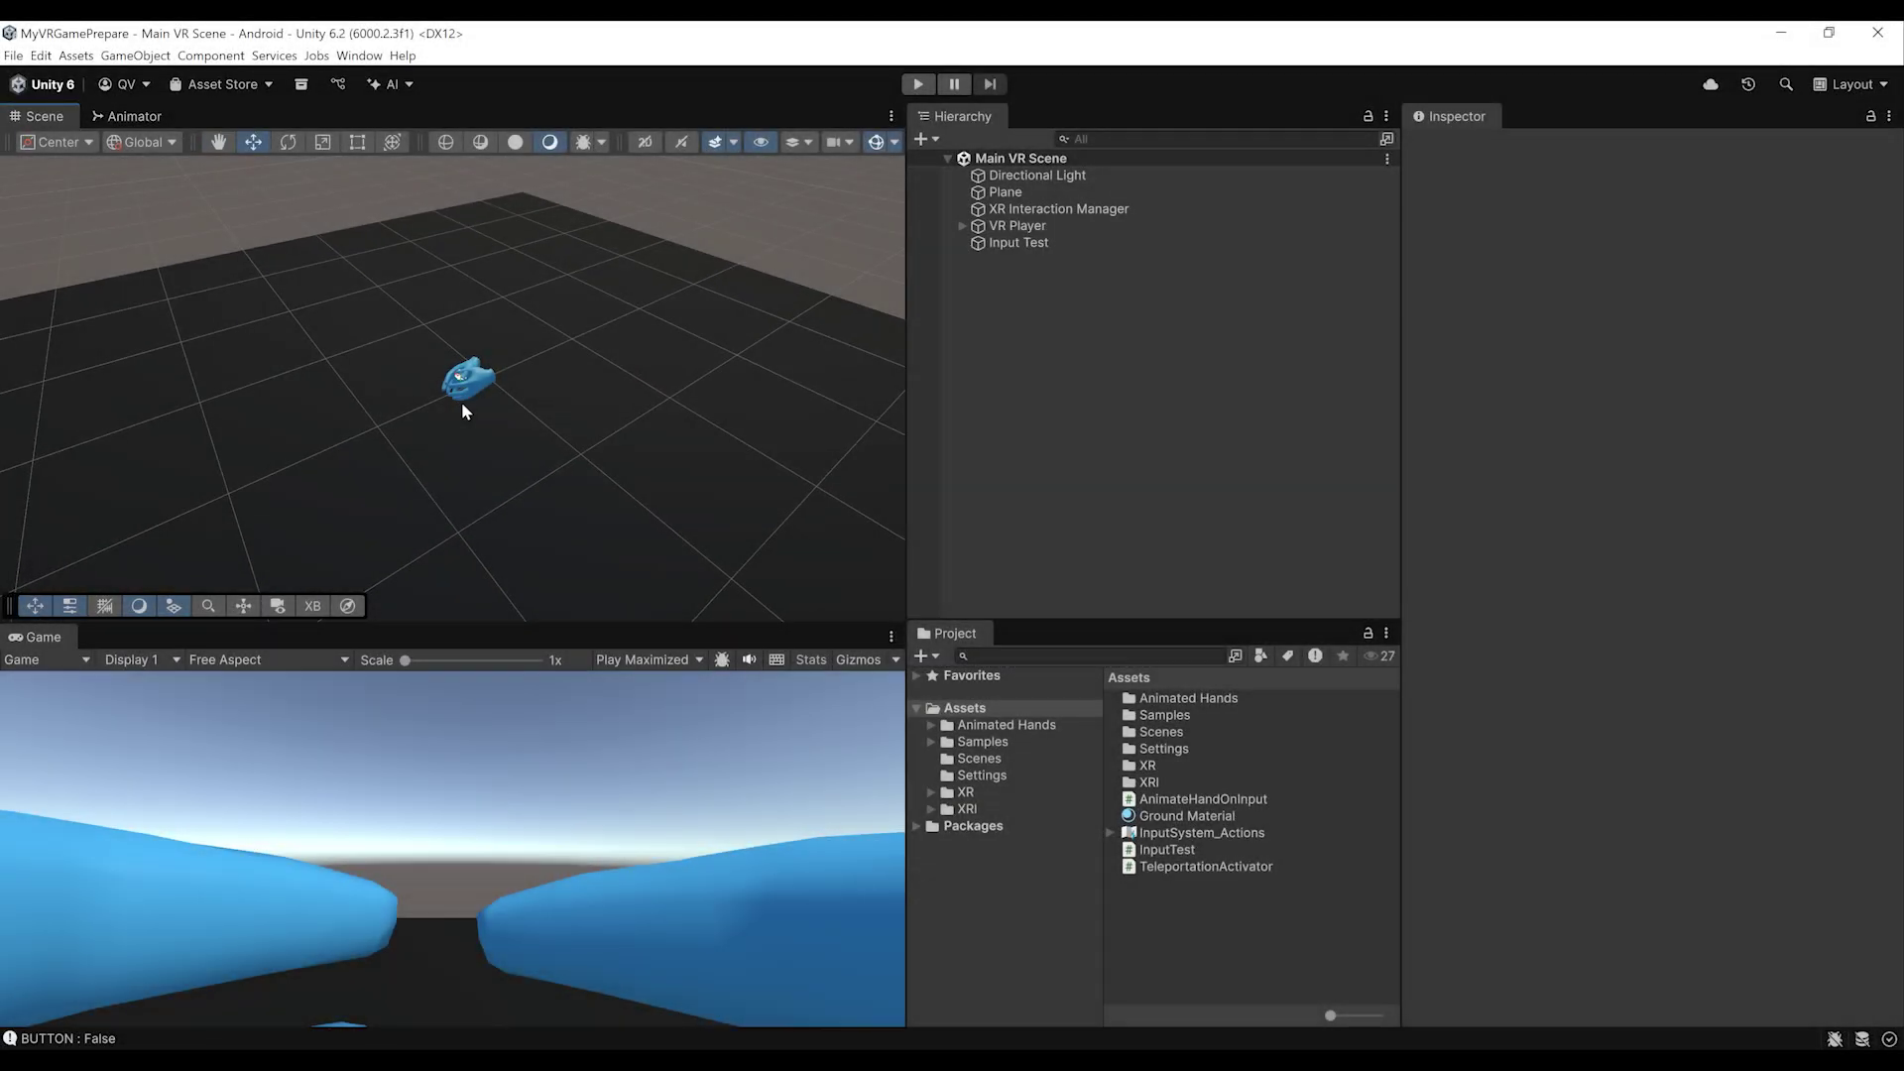
Select the Plane and scroll the Inspector to its Teleportation Area component, masked to Teleport
left_click_drag(461, 402, 573, 265, "alt")
left_click(182, 372)
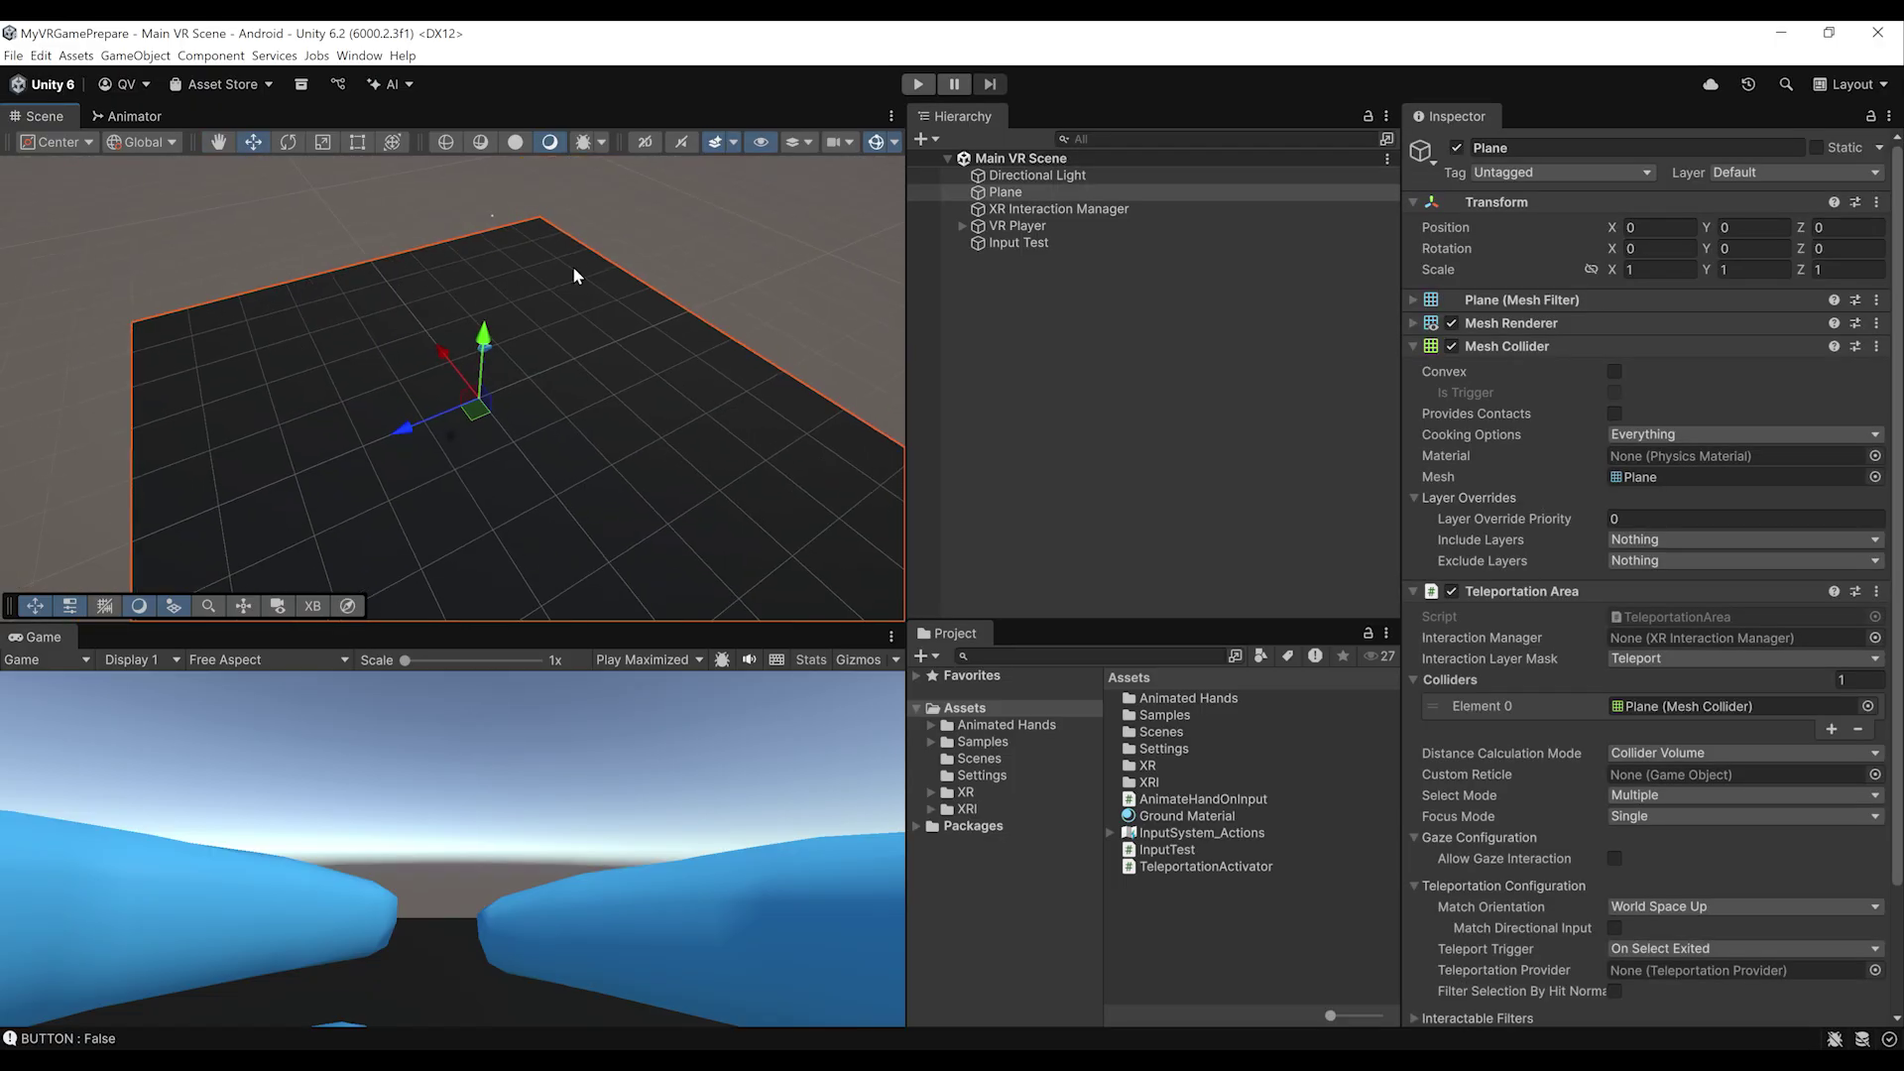
scroll(1654, 621, "down", 3)
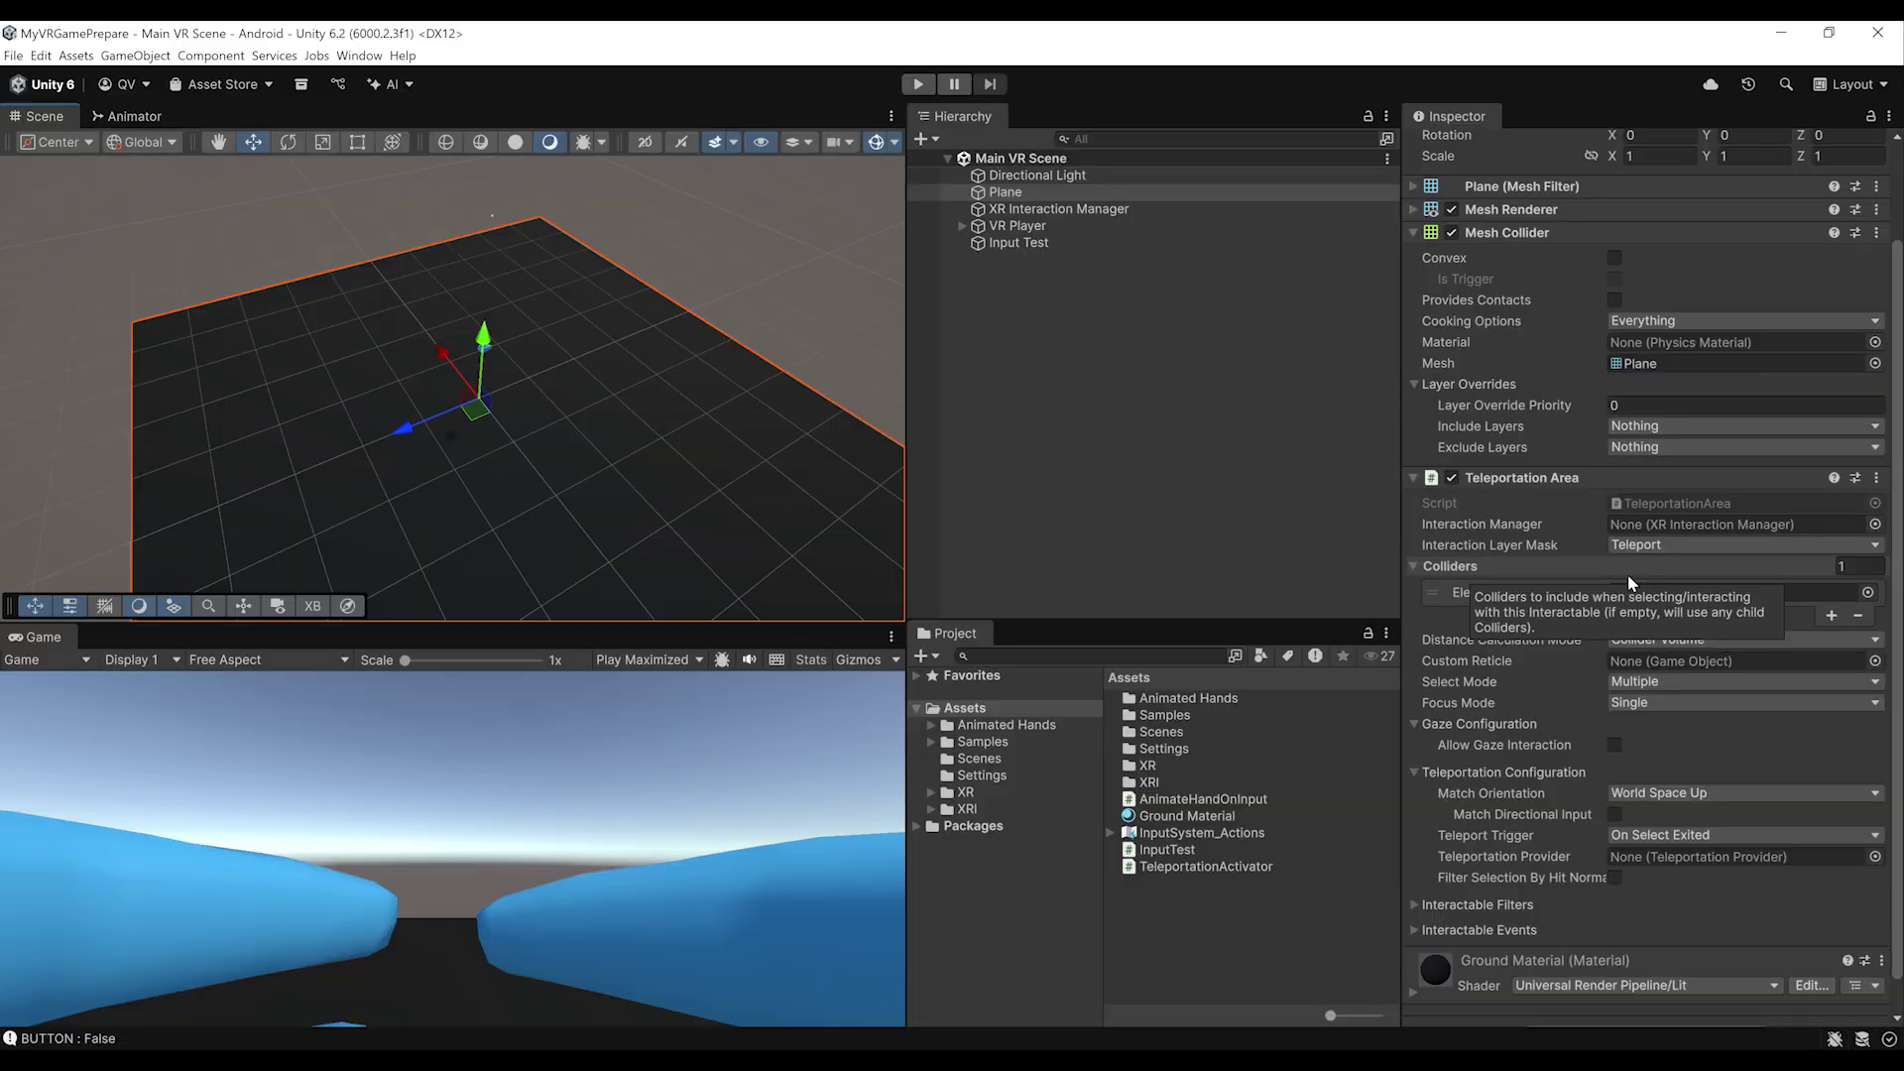
scroll(1596, 525, "down", 1)
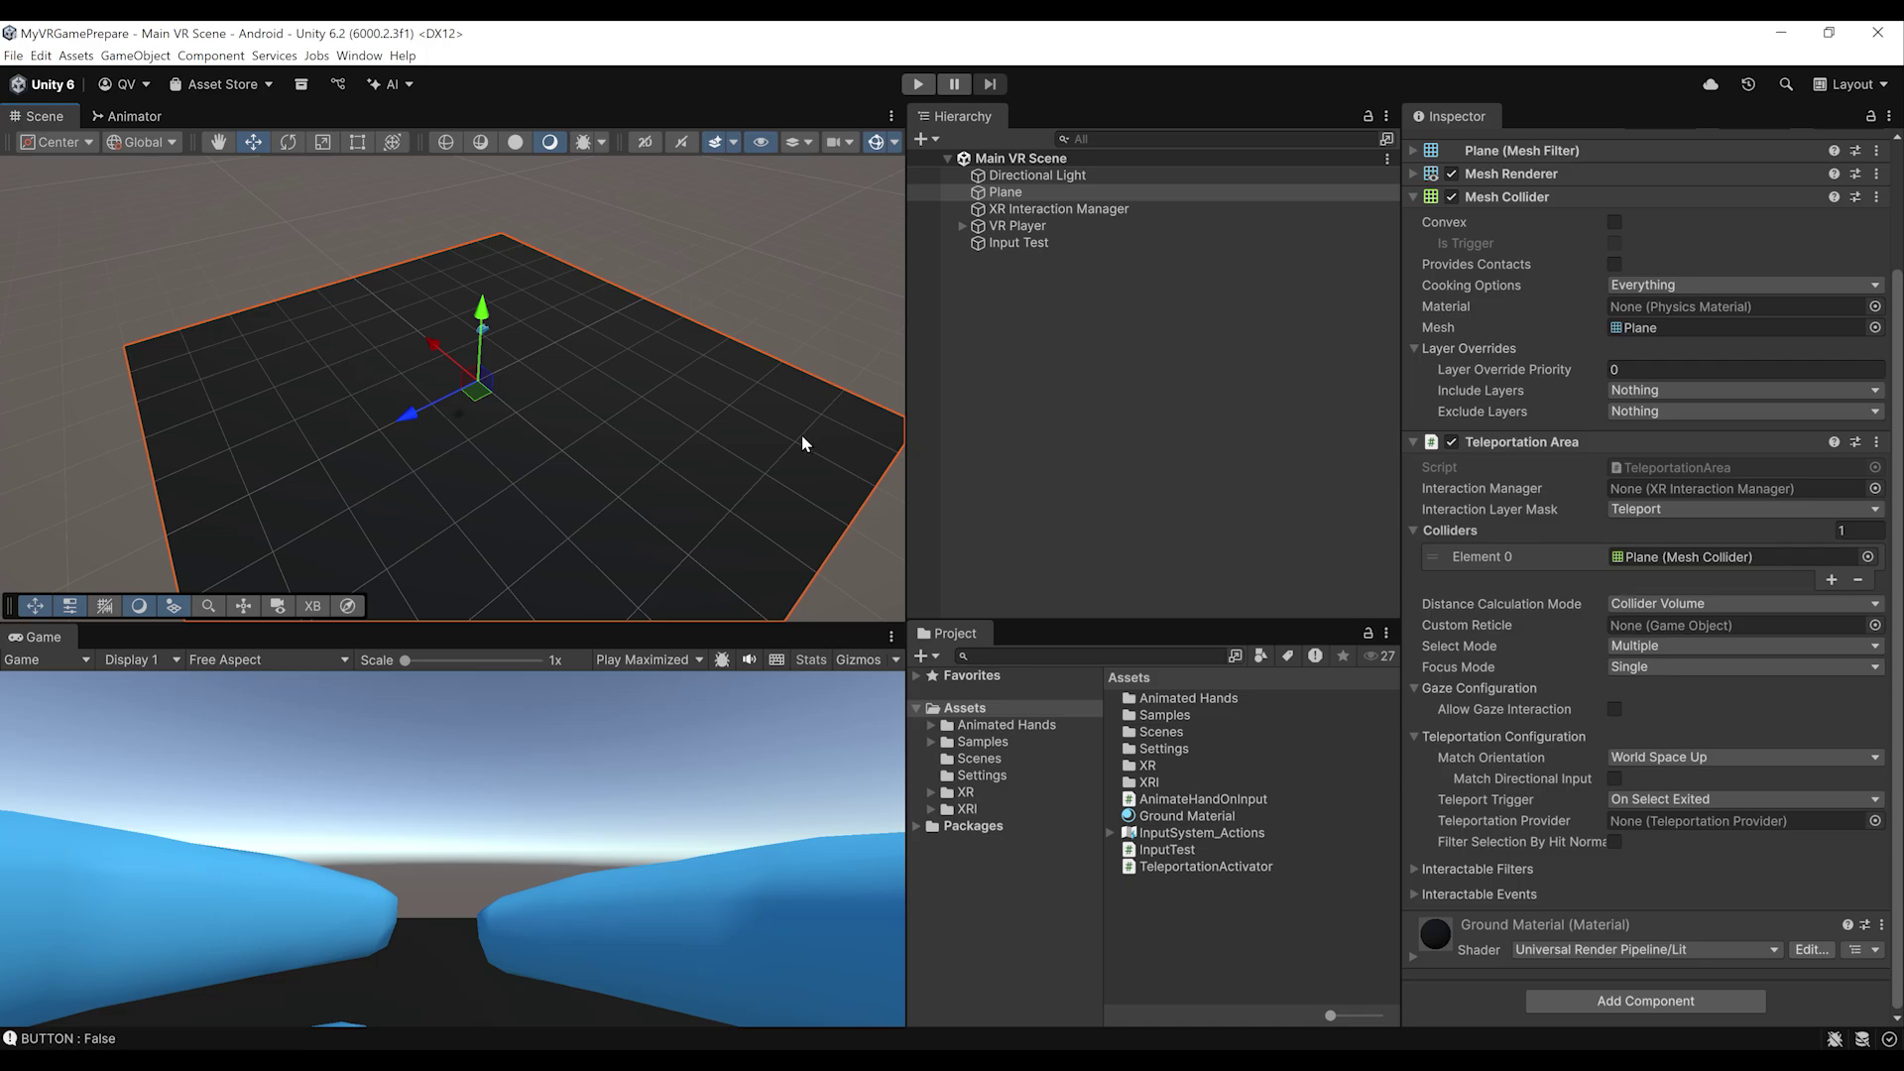
Search the Project for 'teleport anchor' and drag the Teleport Anchor prefab into the scene
left_click(1022, 654)
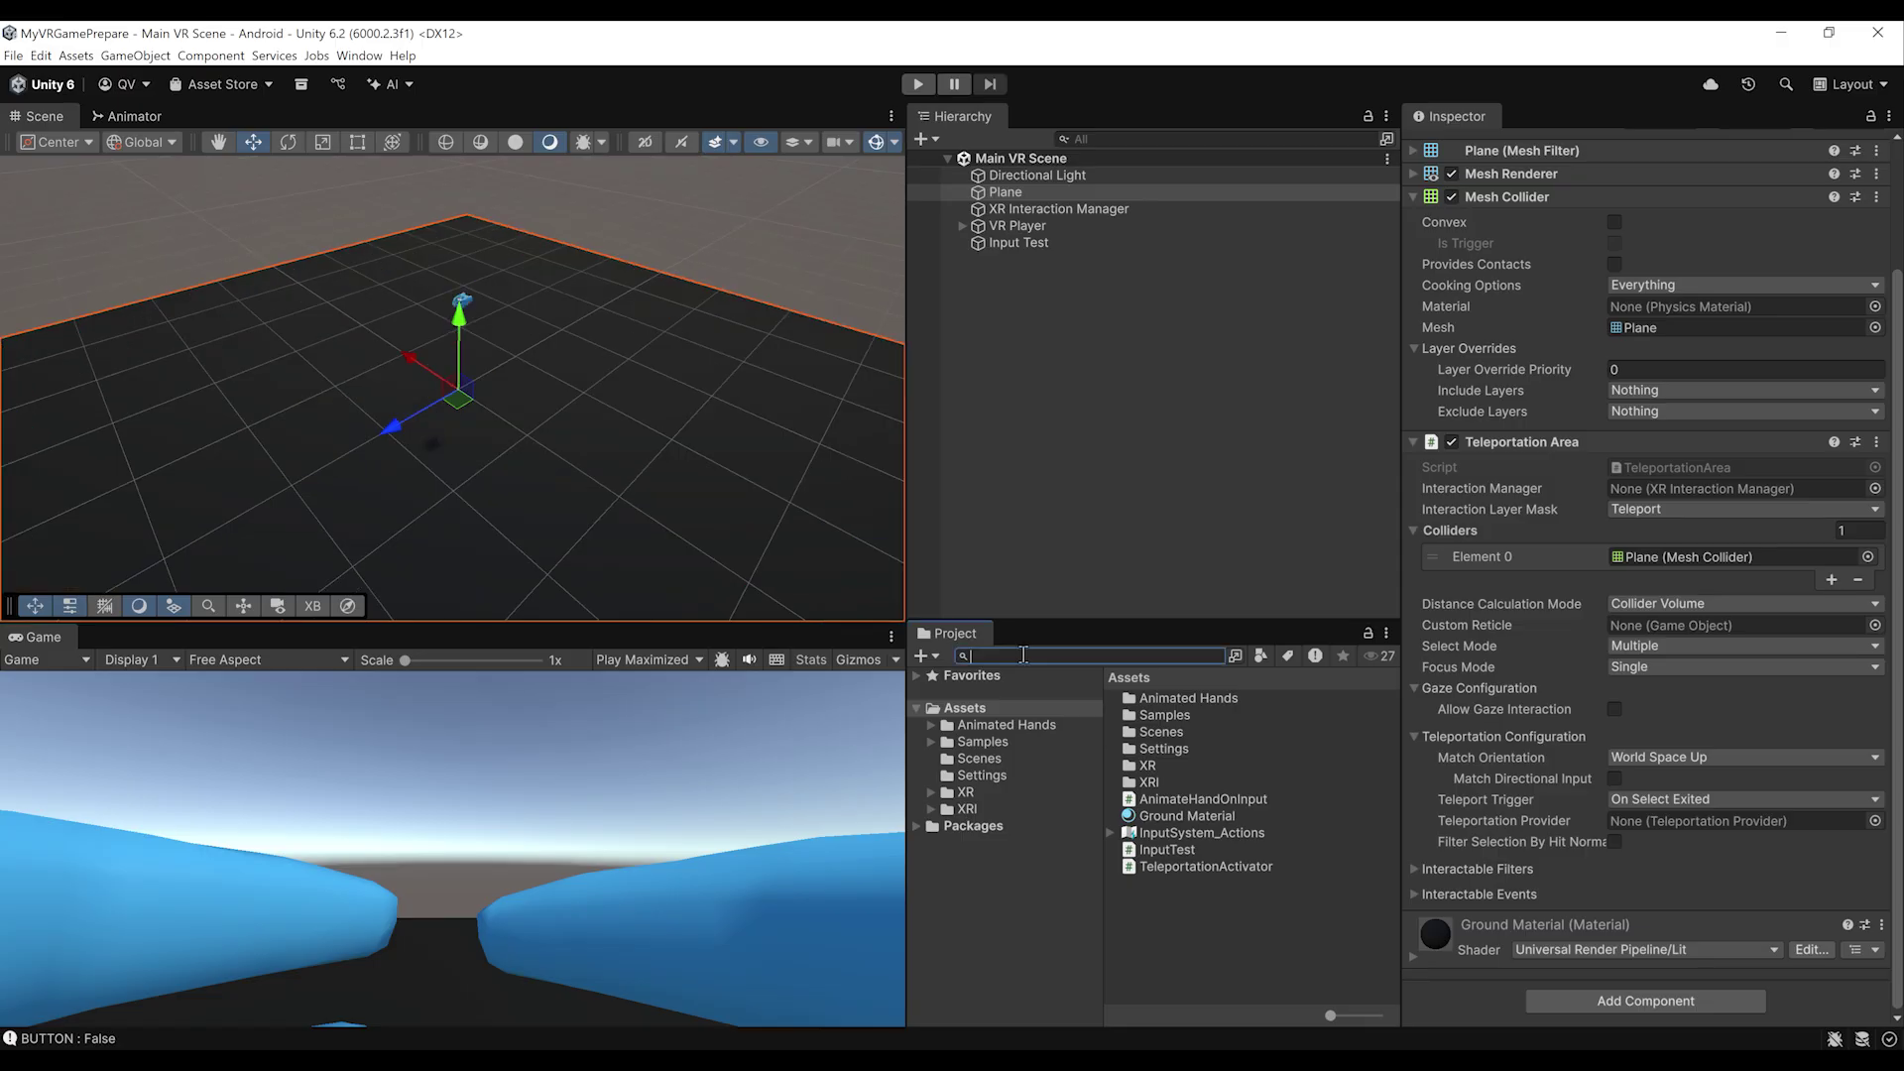
type("teleport anchor")
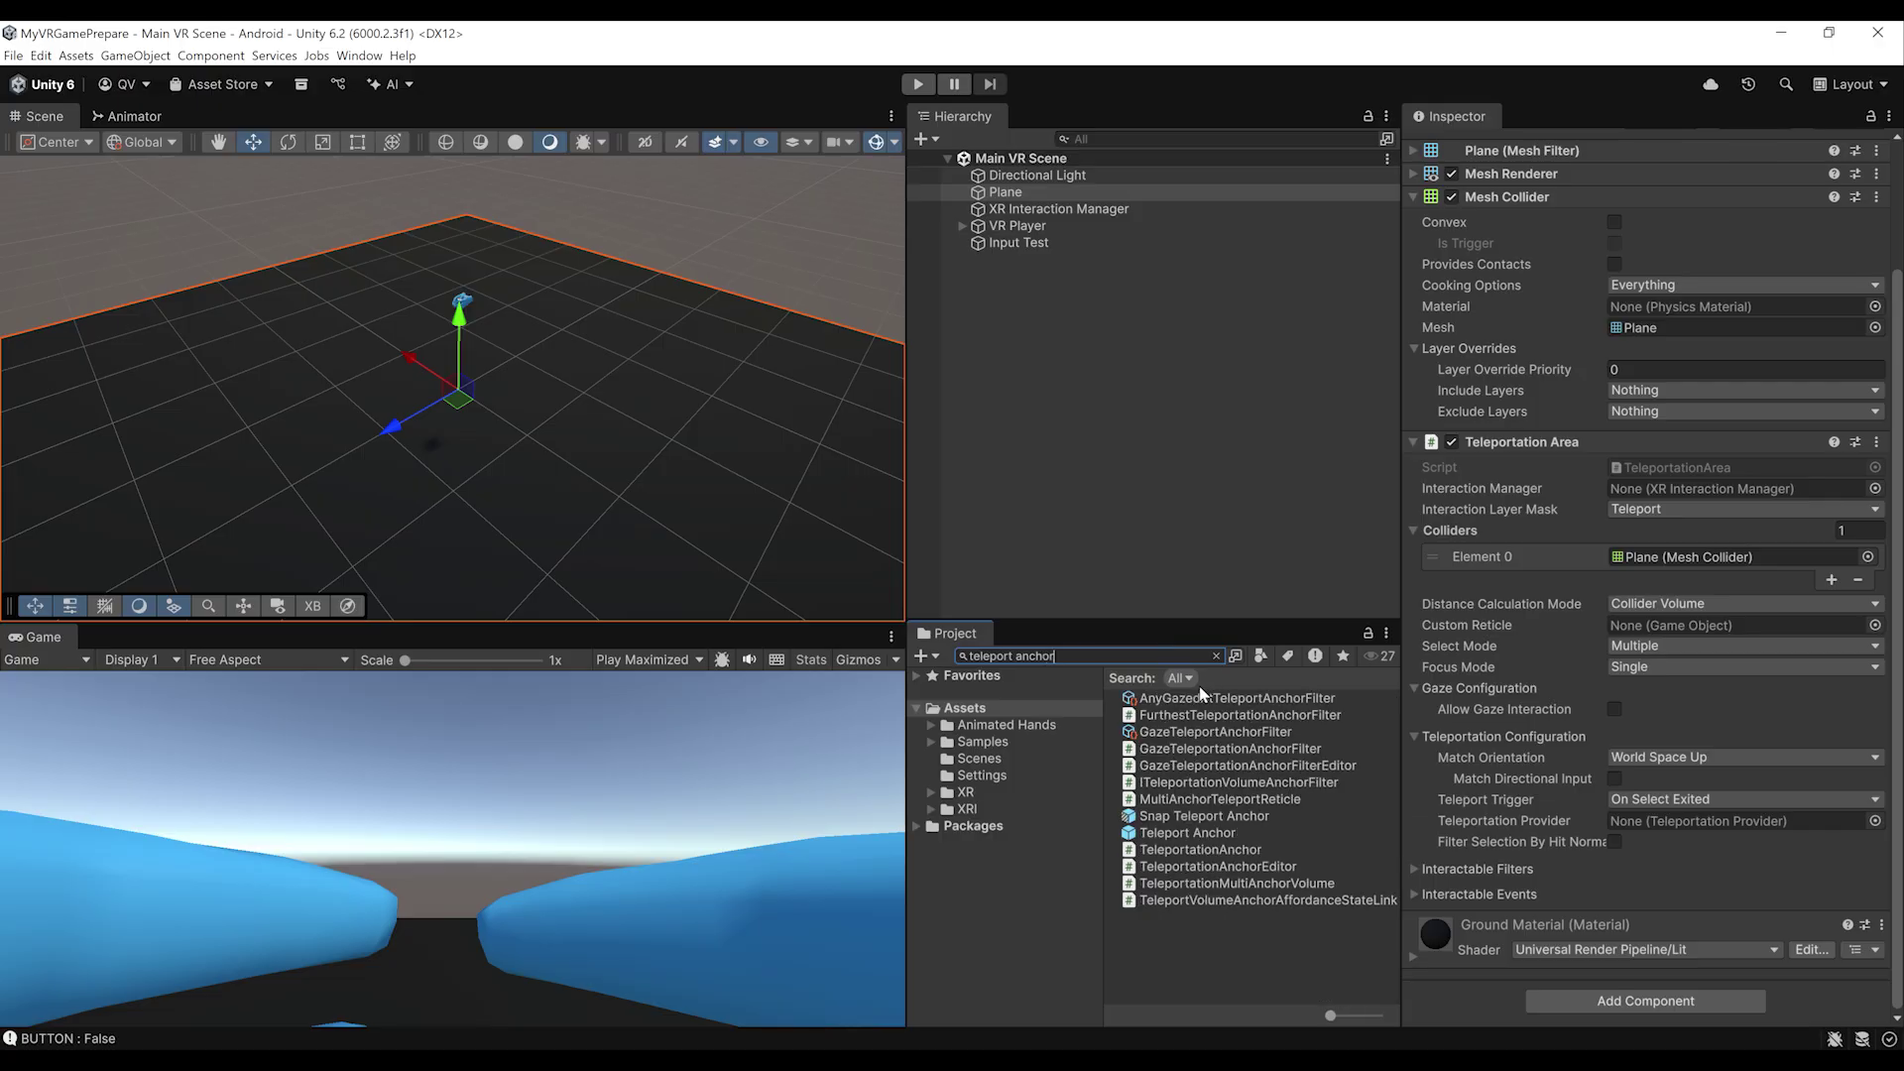
left_click(1182, 678)
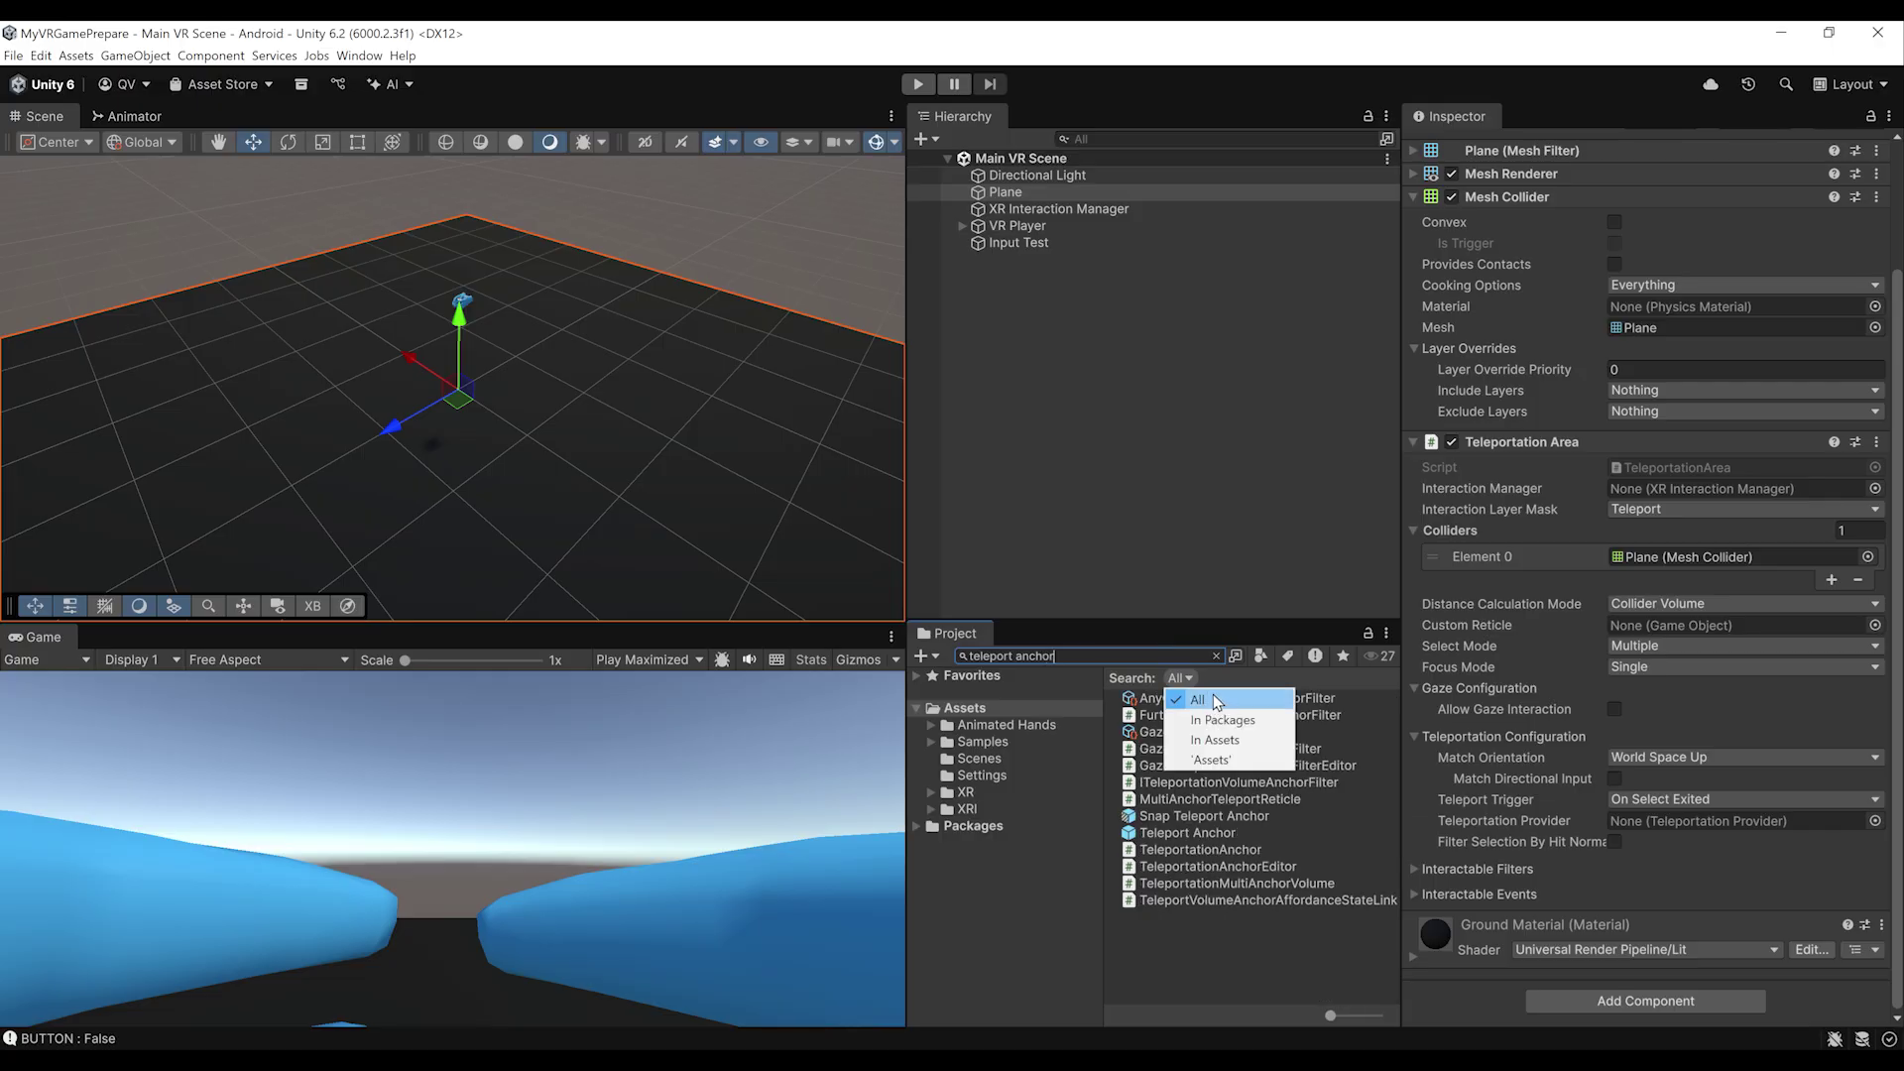
left_click(1215, 700)
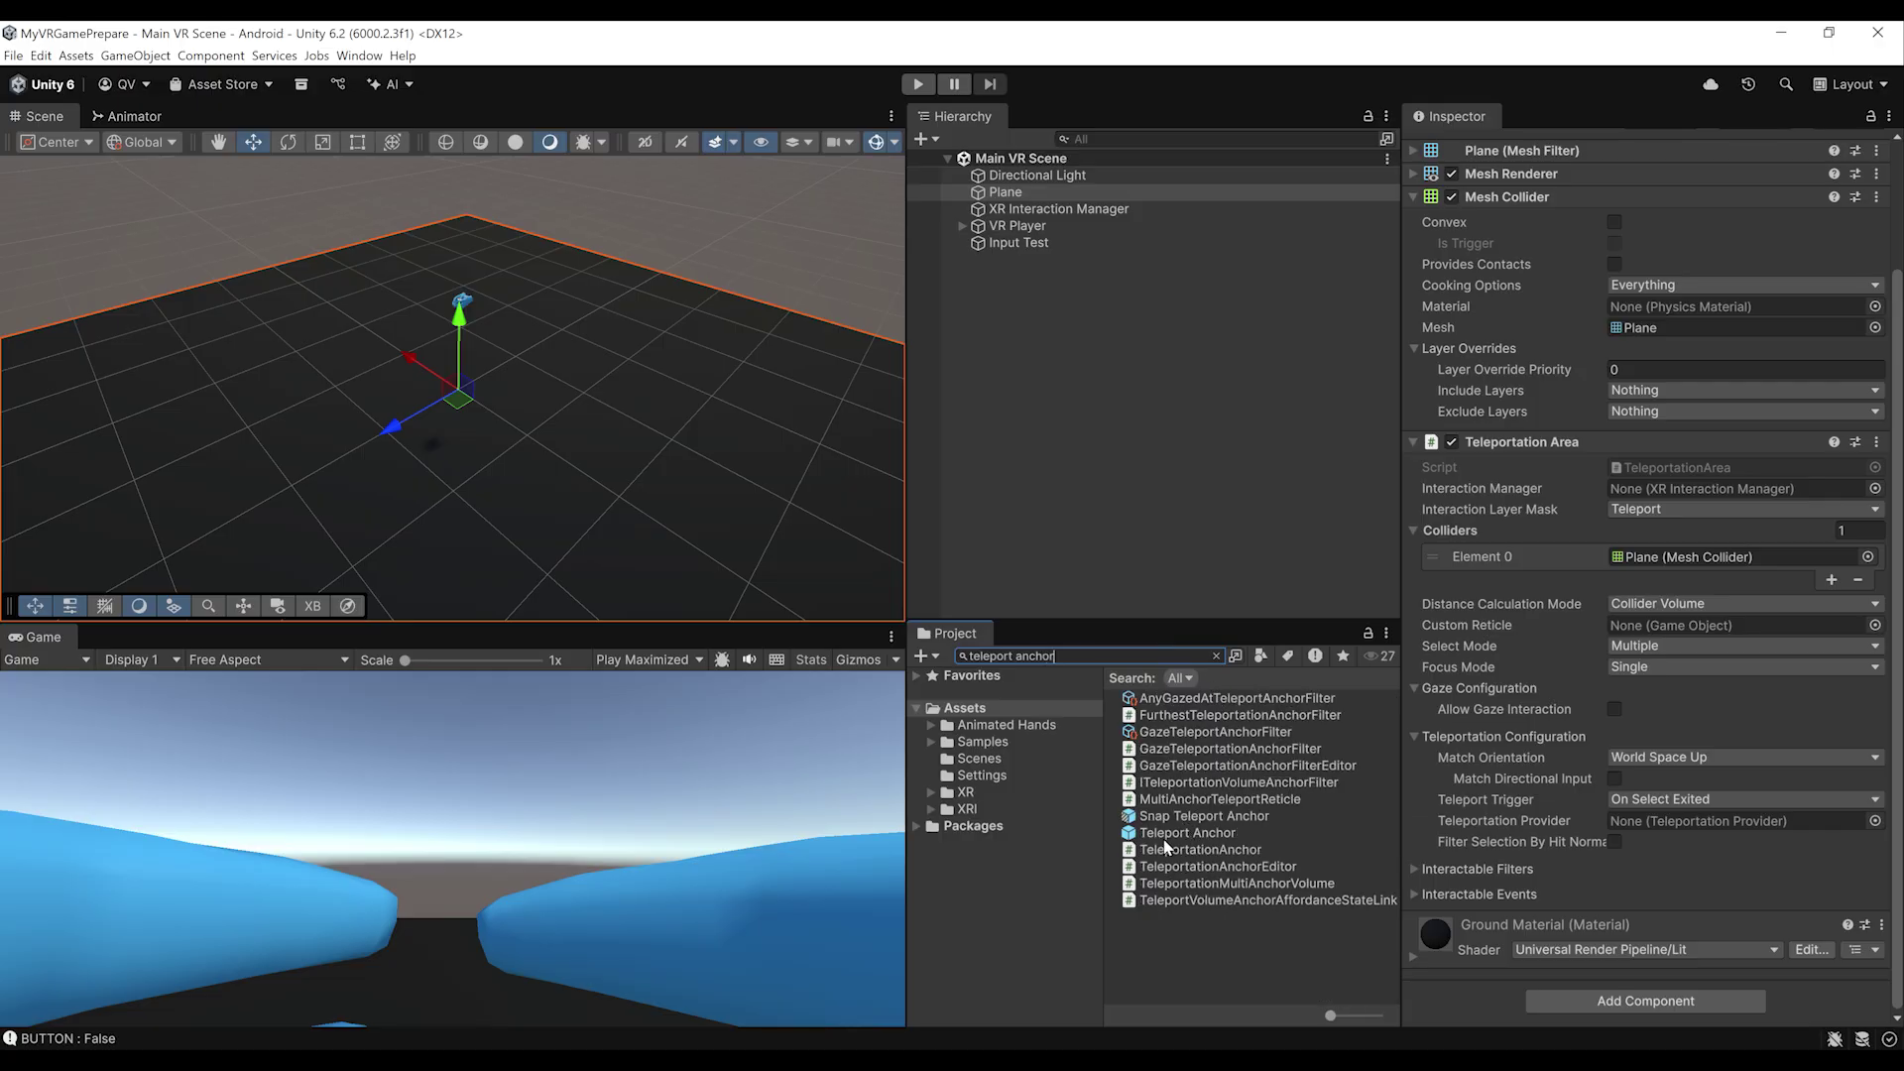
left_click(1168, 835)
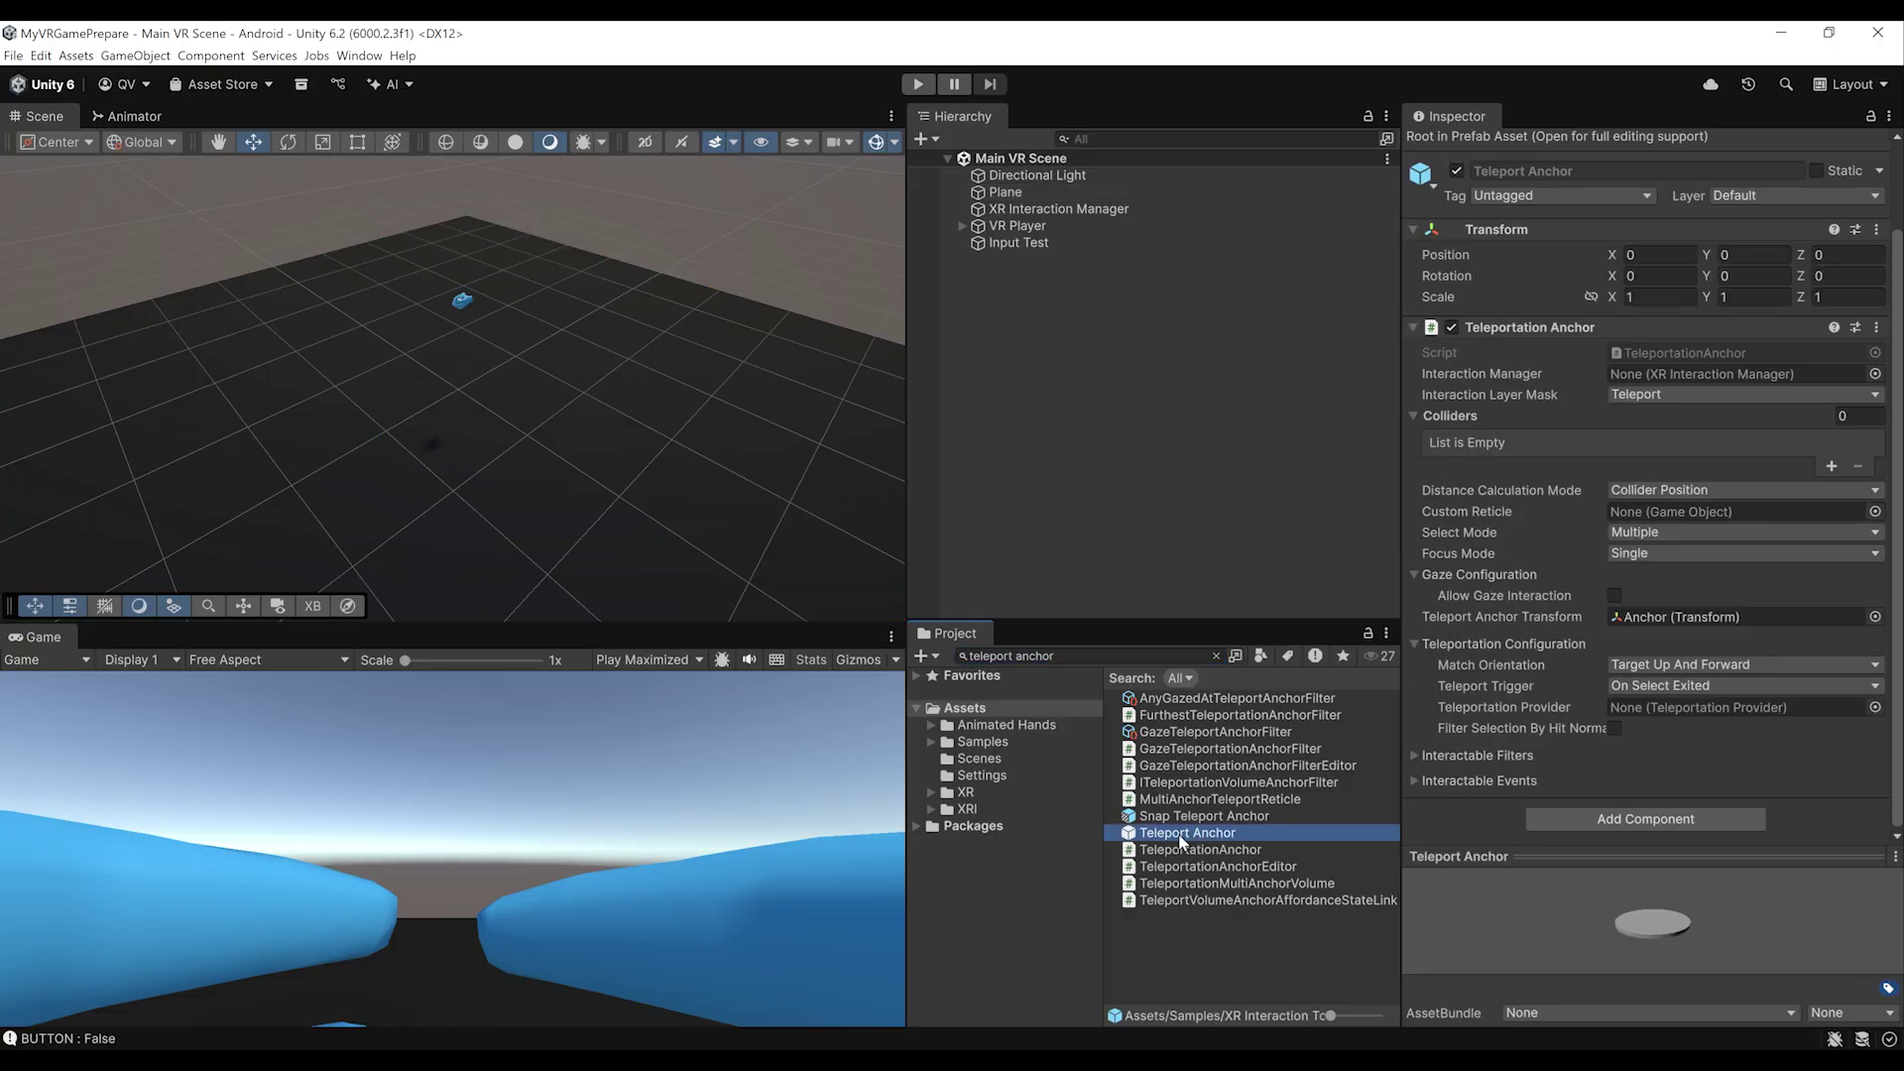
left_click_drag(1180, 838, 1095, 492)
left_click_drag(664, 452, 302, 528, "alt")
scroll(502, 428, "up", 3)
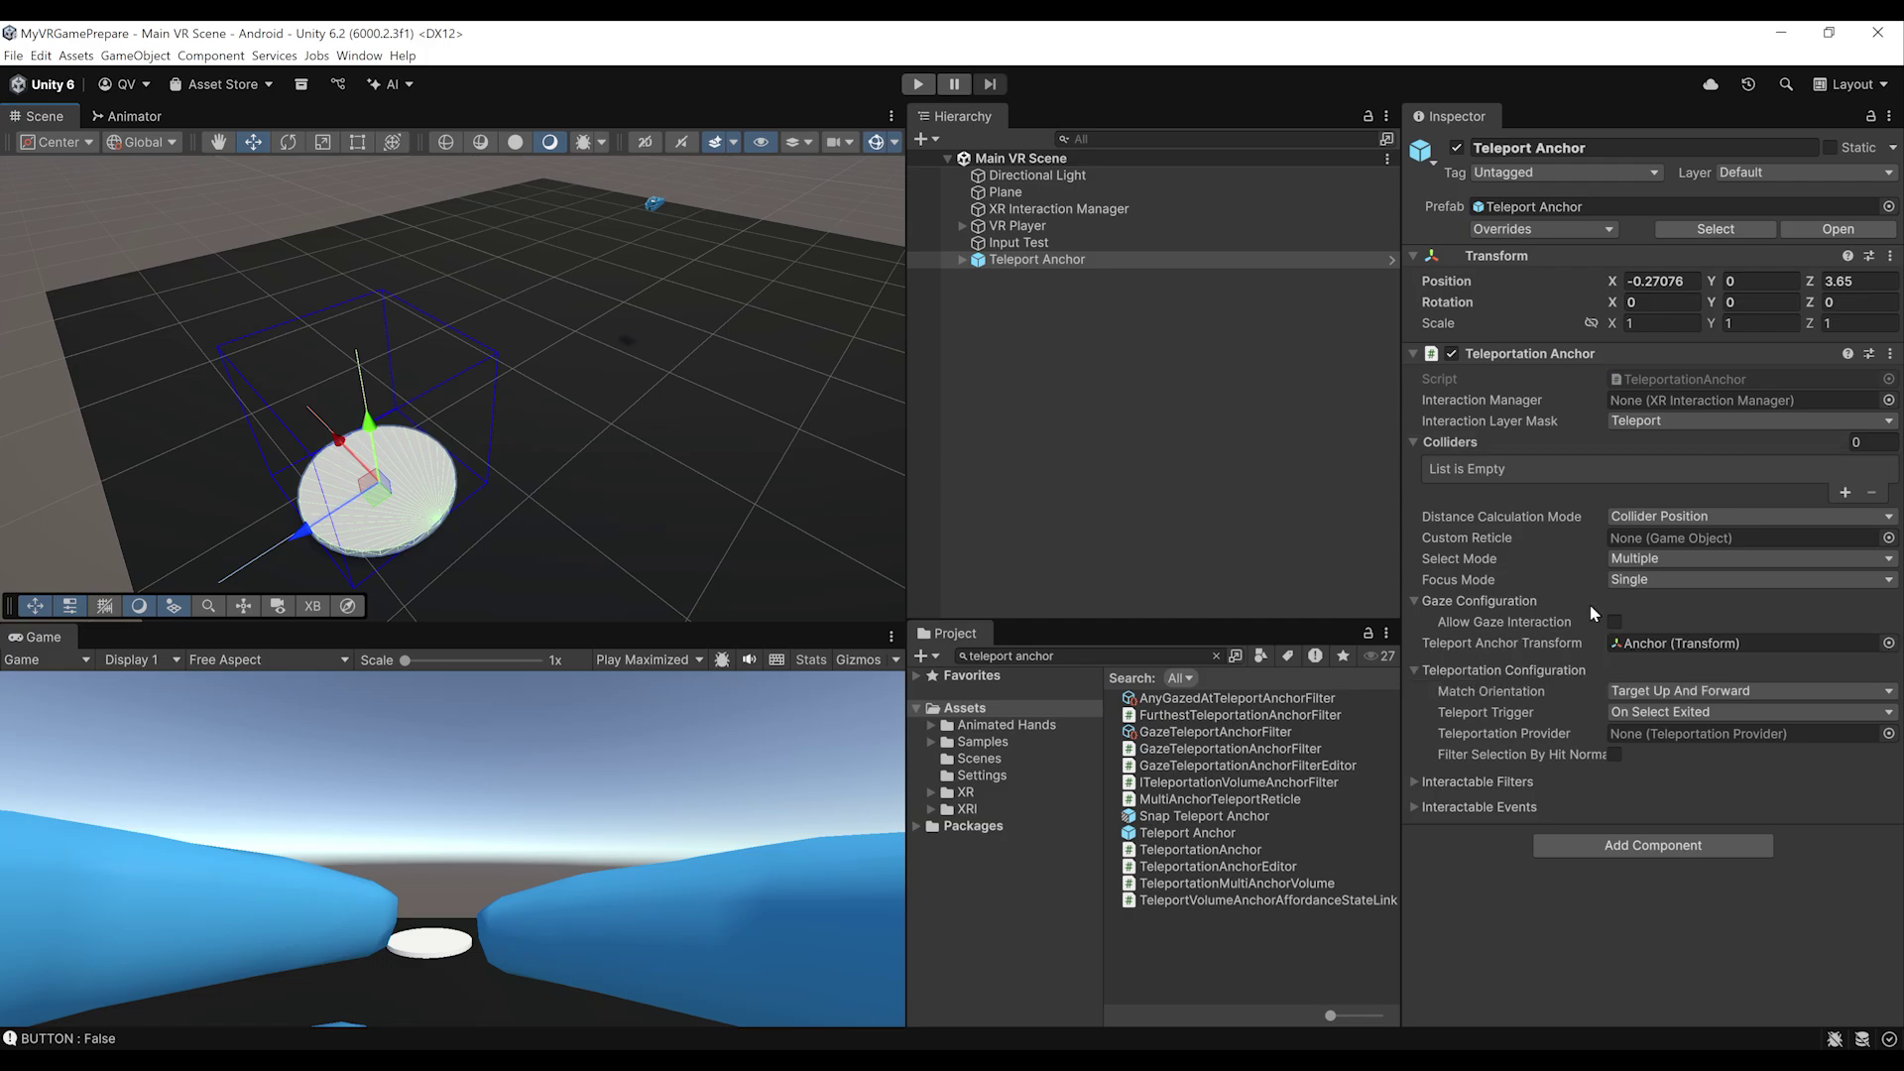
Expand Teleport Anchor in the Hierarchy and frame its Anchor child in the Scene view
key("Right")
double_click(1000, 275)
scroll(460, 444, "down", 5)
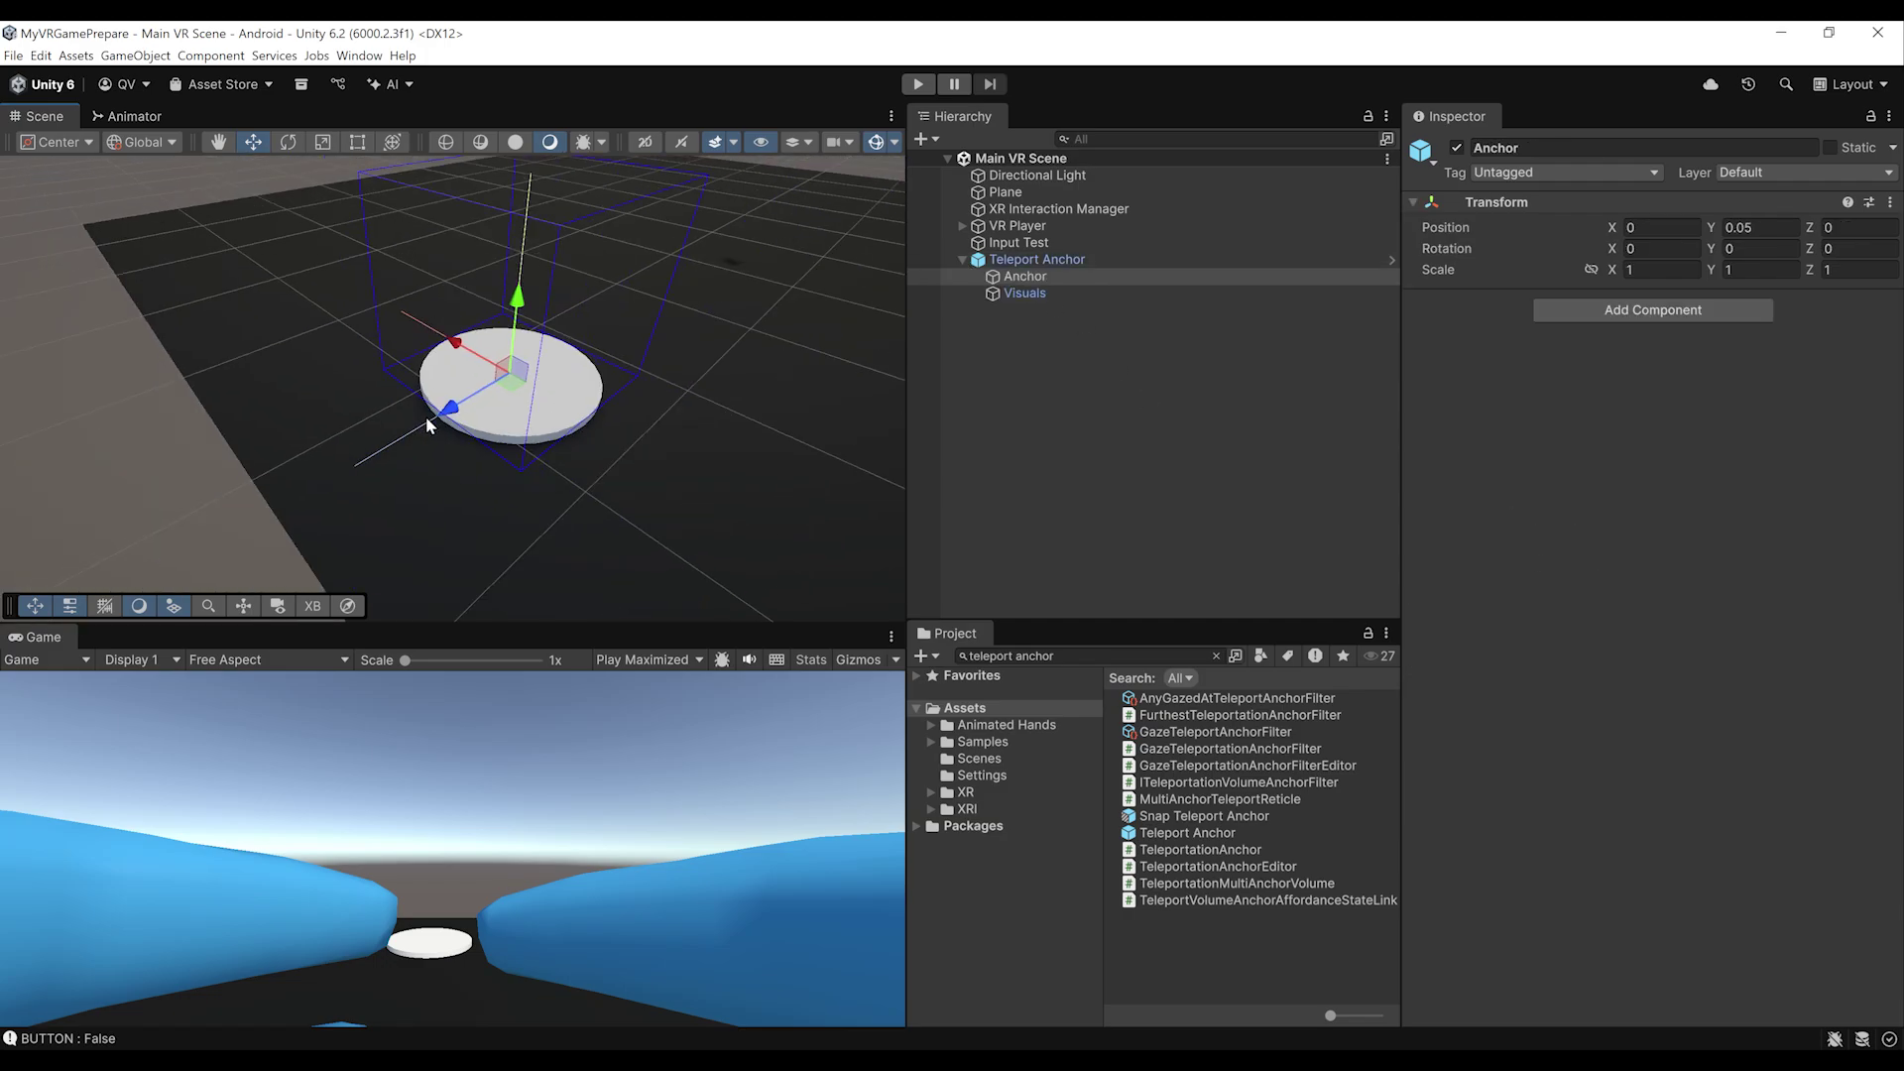
middle_click_drag(587, 334, 585, 377)
Test the anchor in Play mode, then zoom in and orbit over the anchor disc
left_click(917, 83)
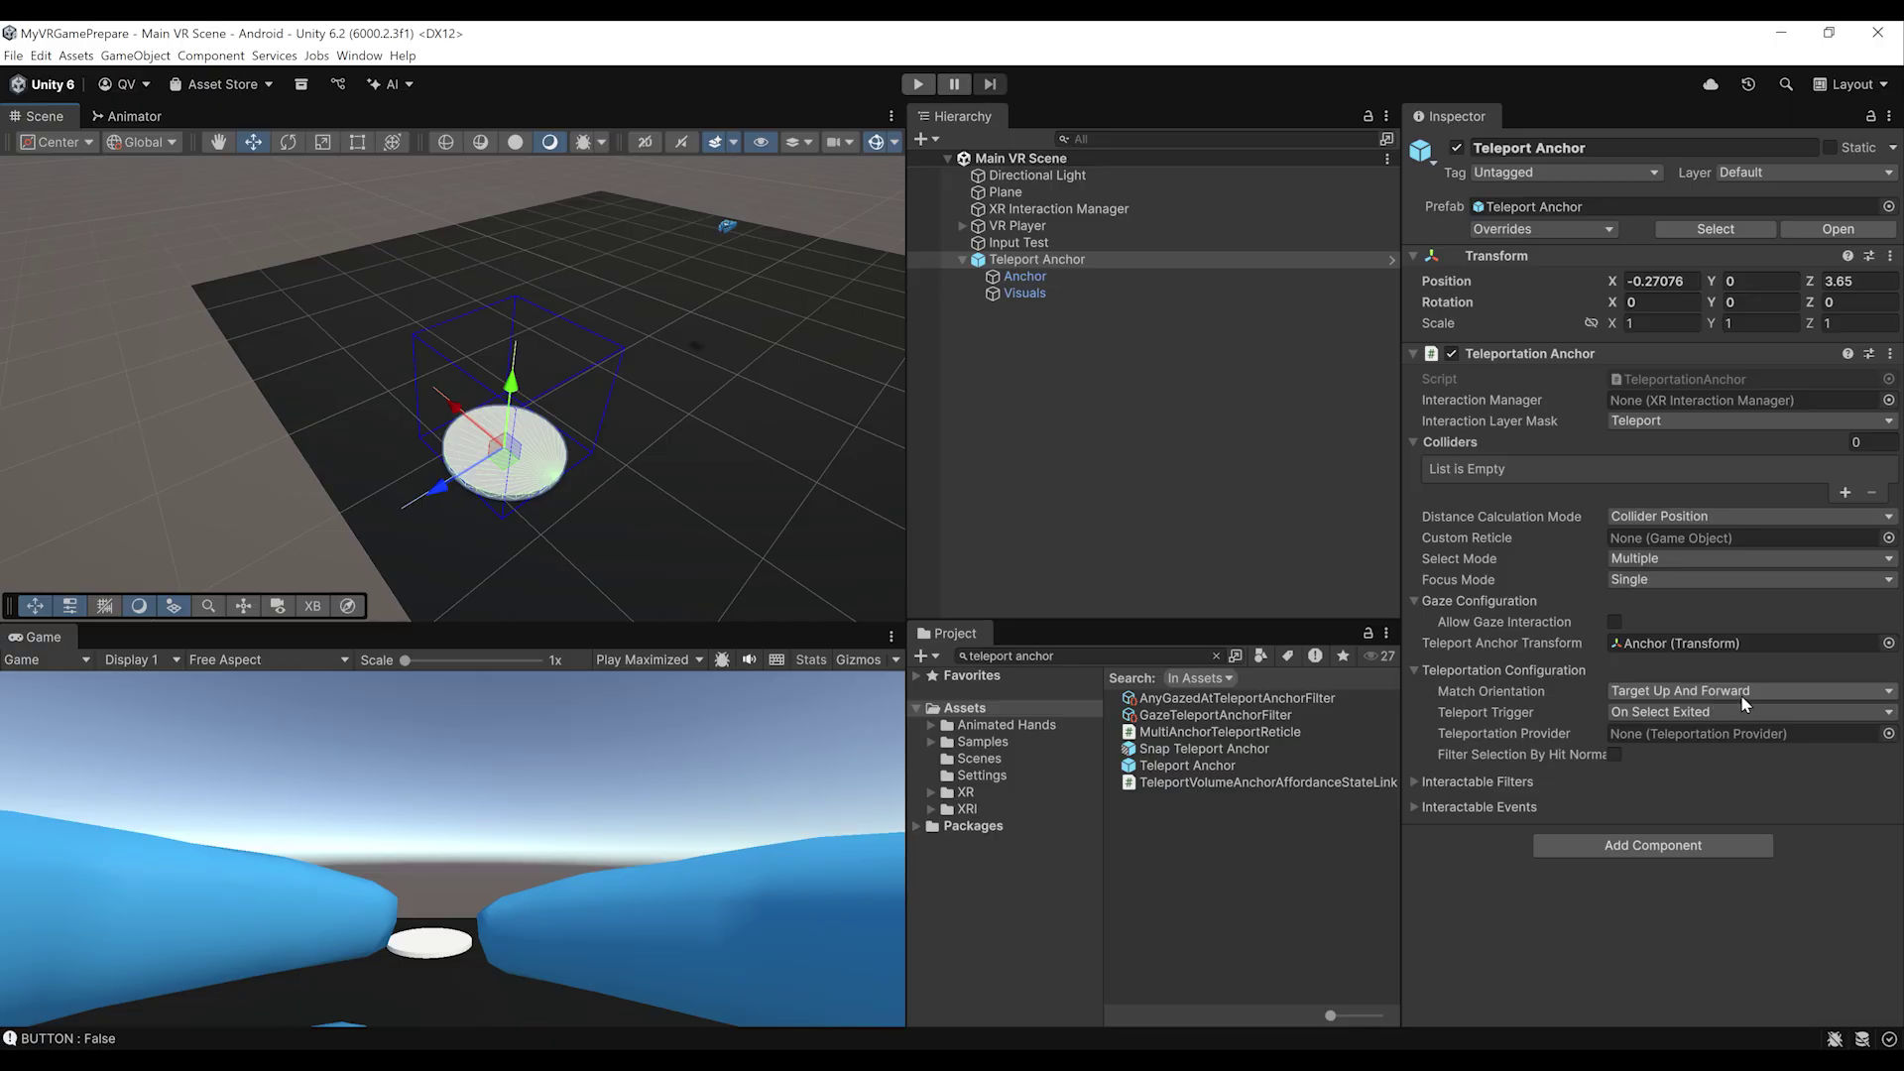
key("f")
left_click_drag(749, 389, 558, 437, "alt")
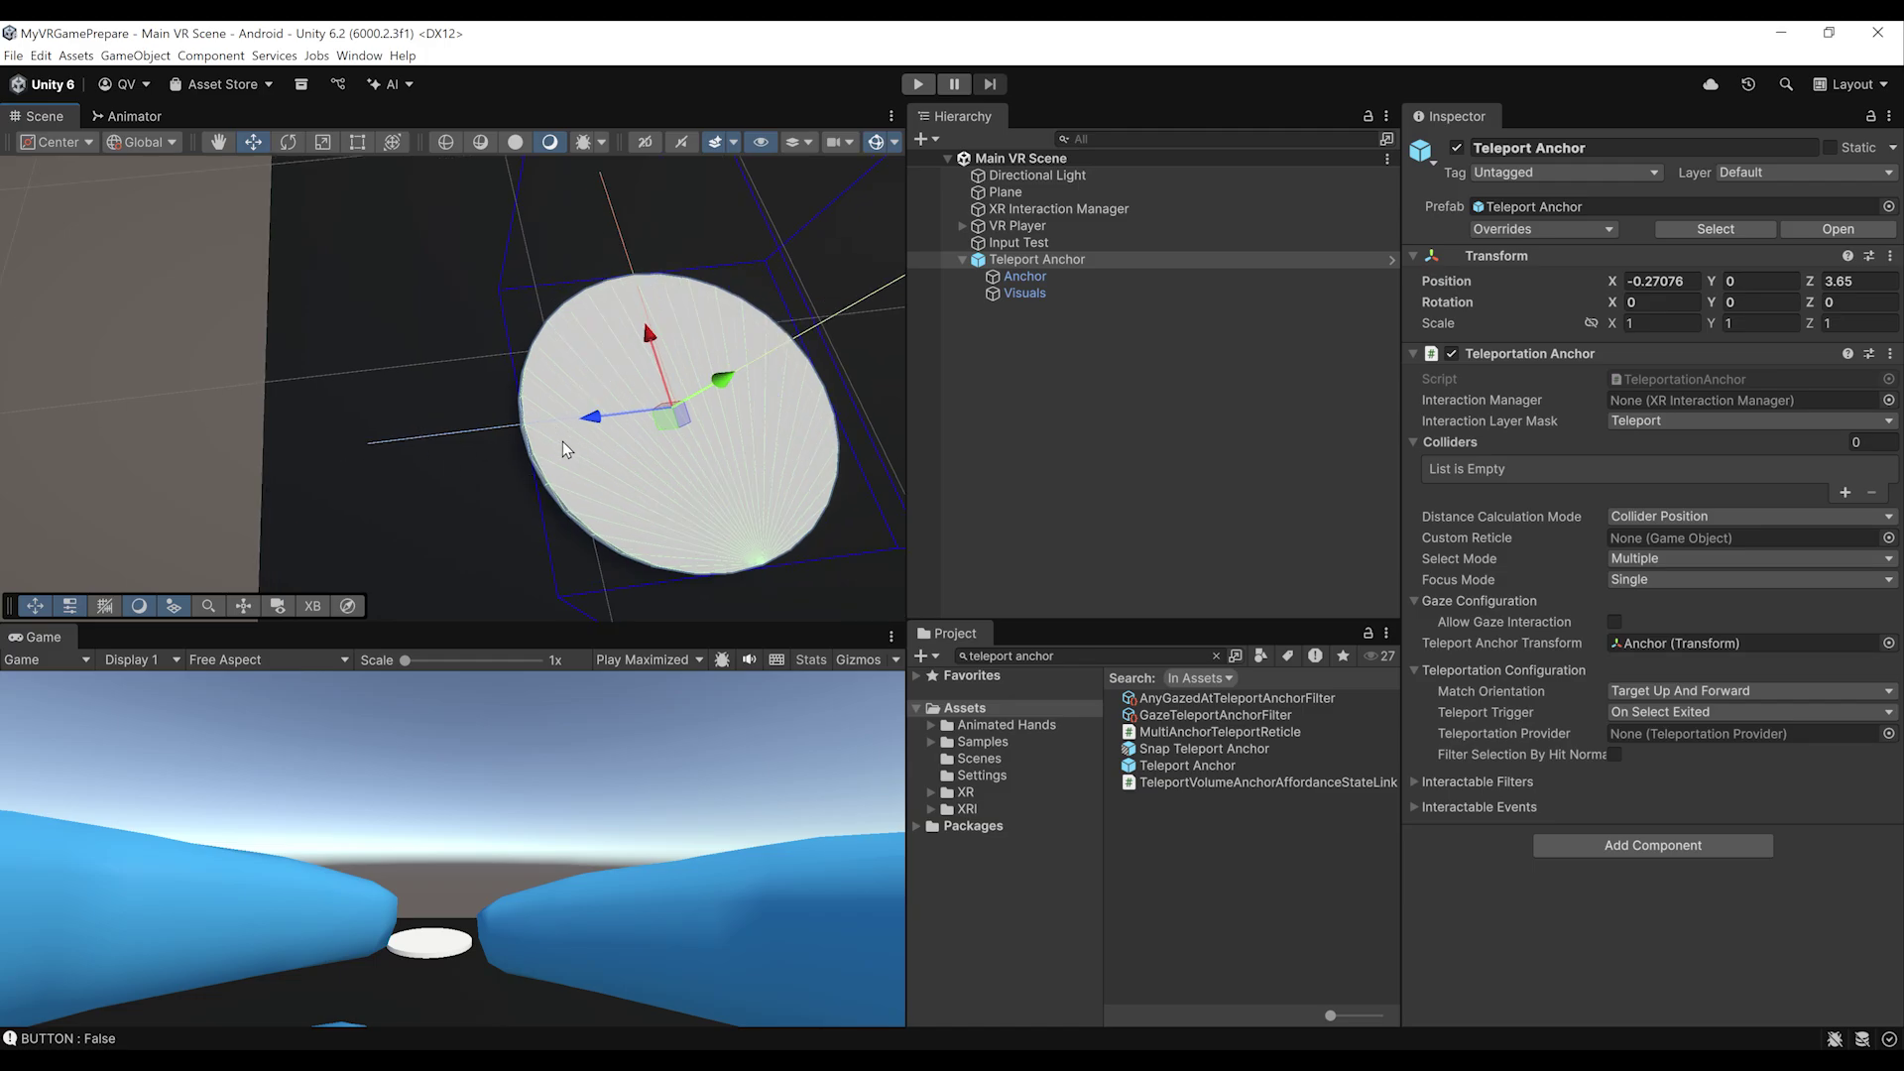
scroll(224, 543, "down", 5)
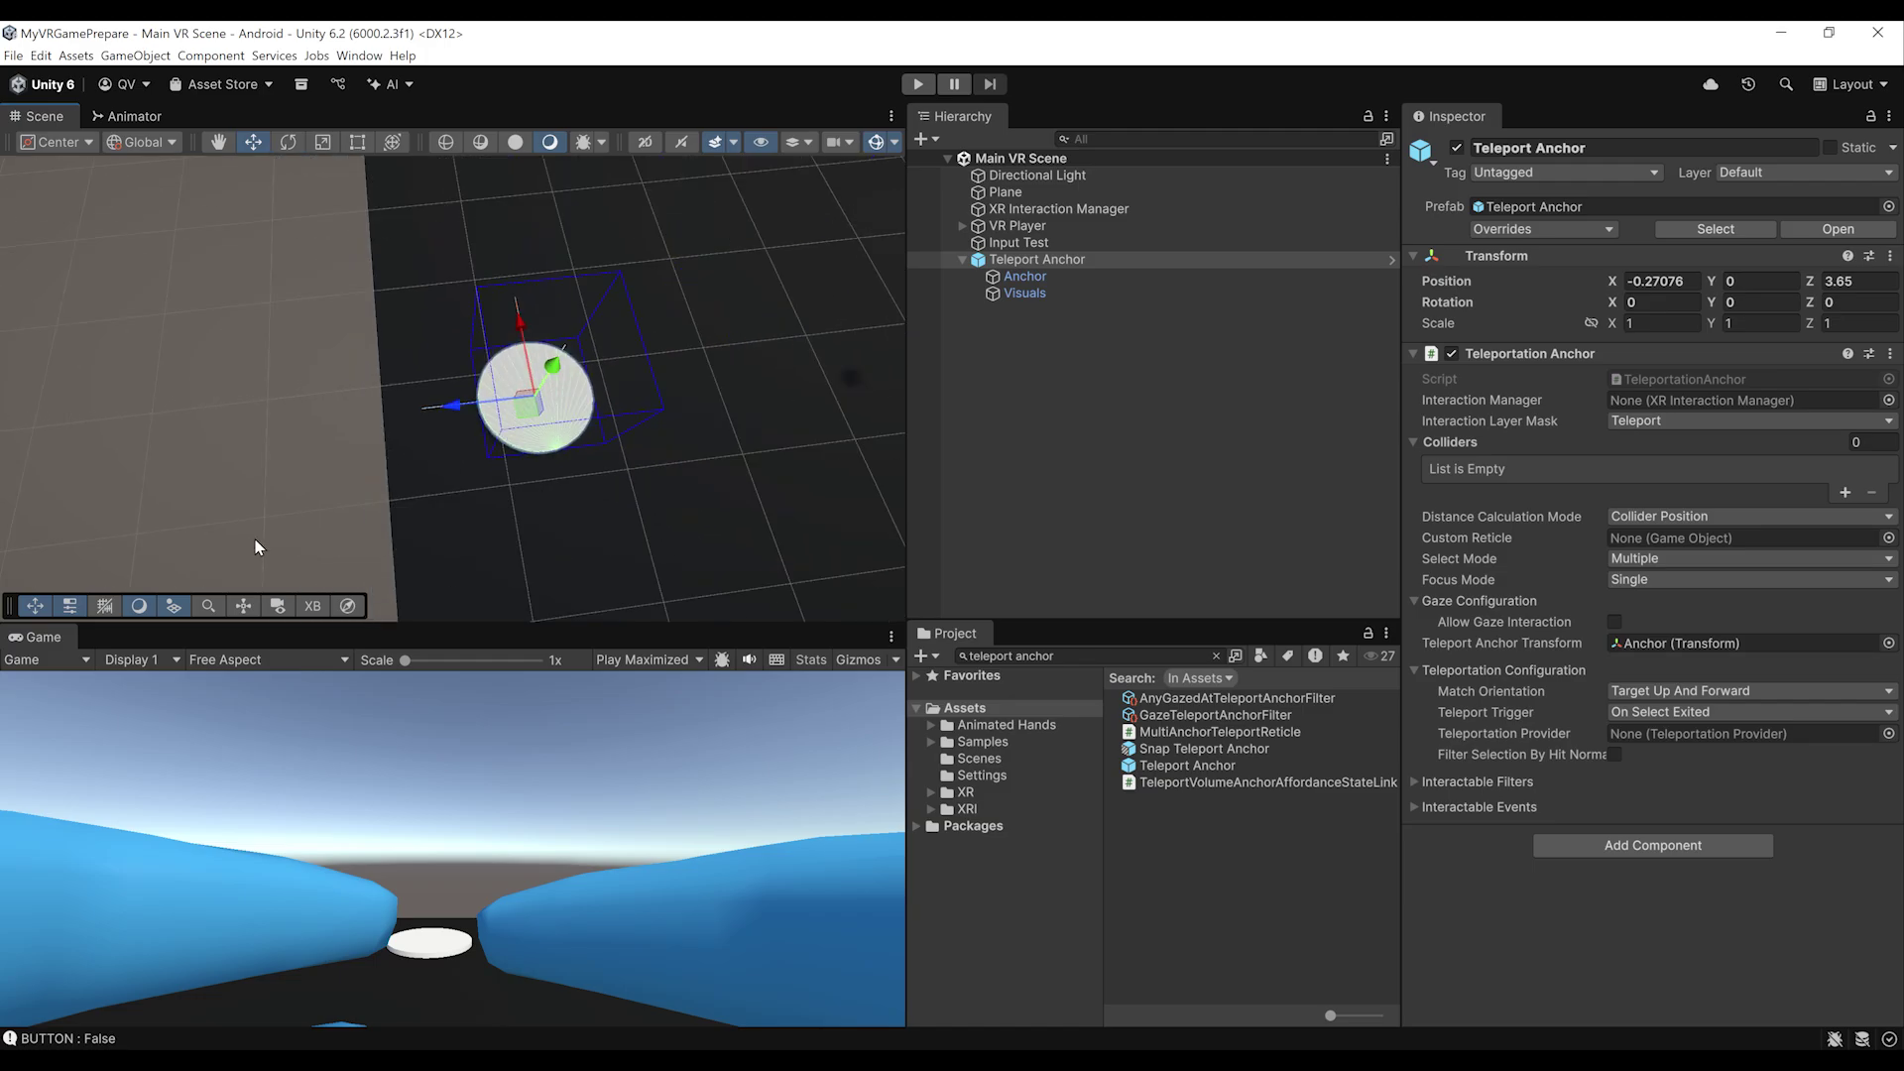